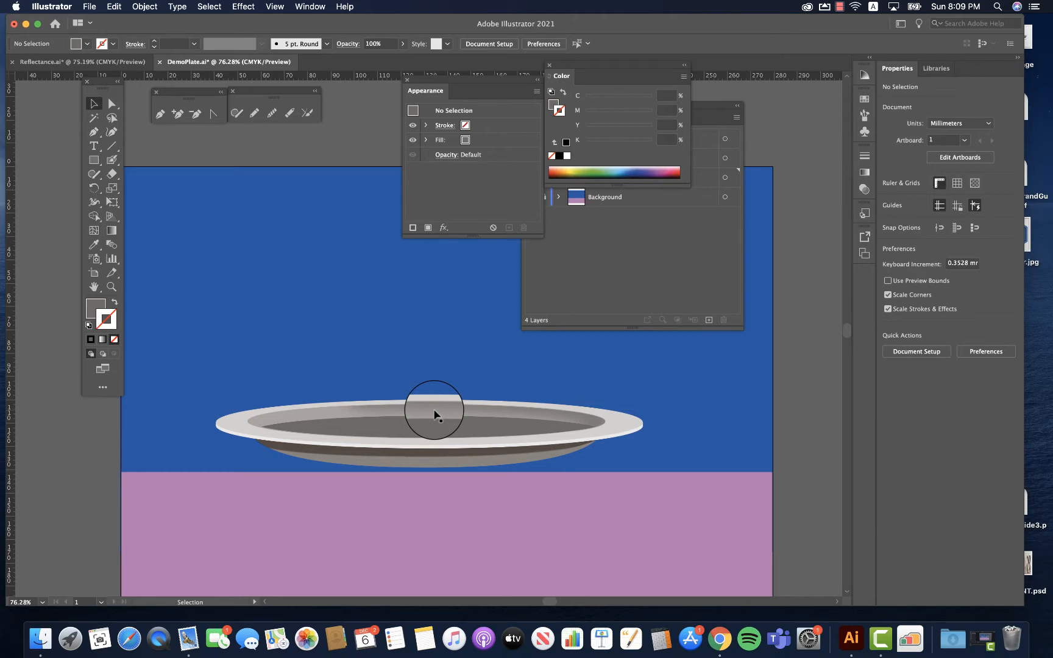
# Step: Duplicate the dark inner shape of the plate straight down onto the pink surface at about Y 142 mm, and fill the copy with black
pyautogui.click(400, 428)
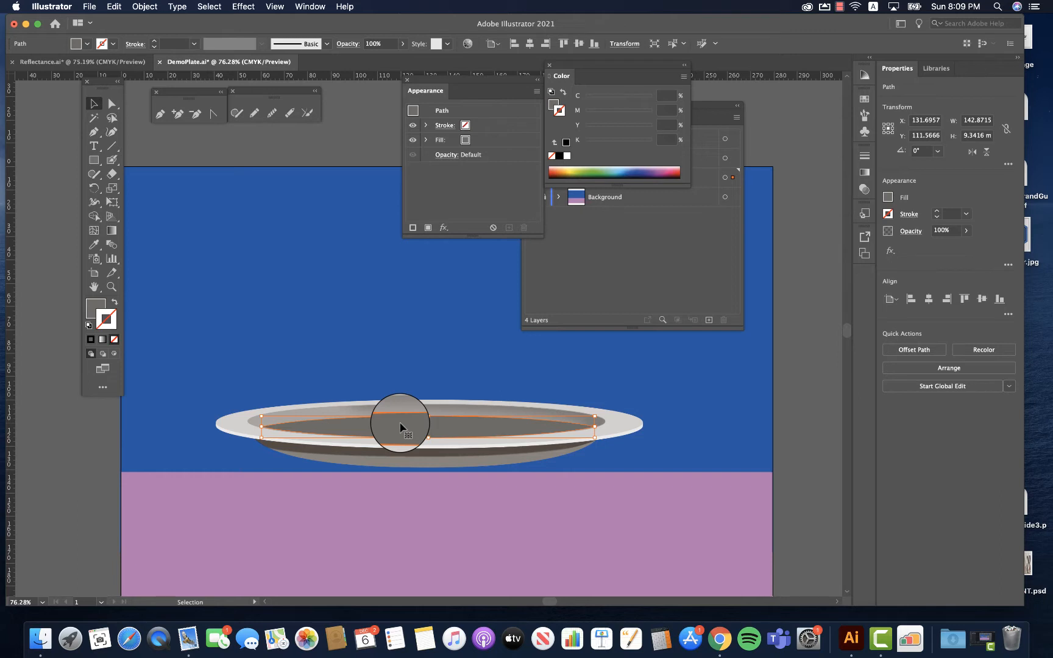
pyautogui.moveTo(400, 427); pyautogui.dragTo(408, 499)
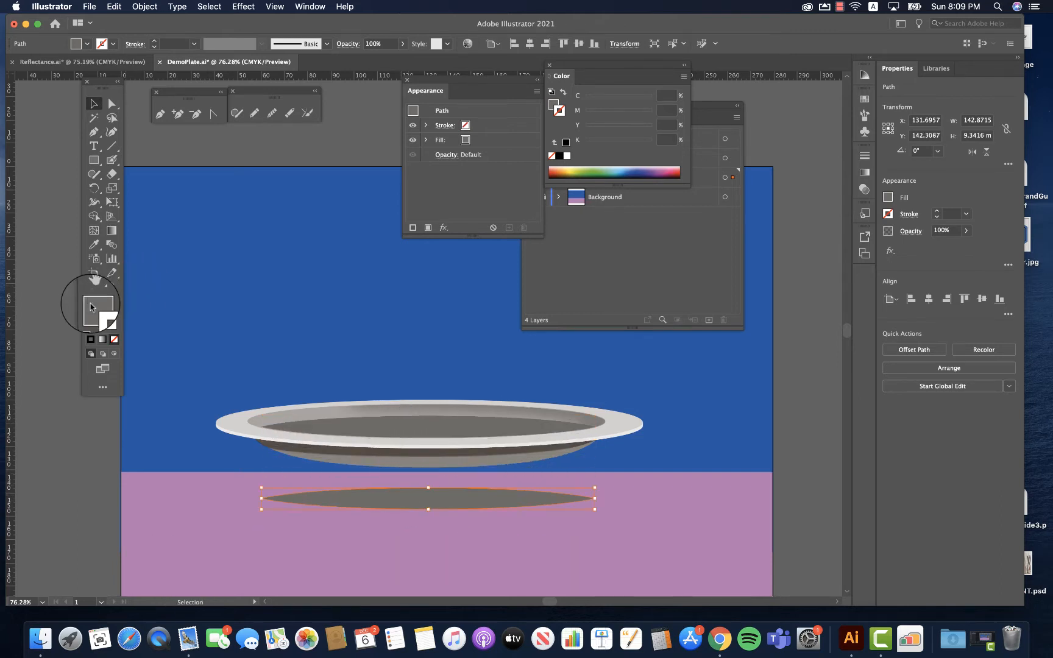
pyautogui.click(94, 307)
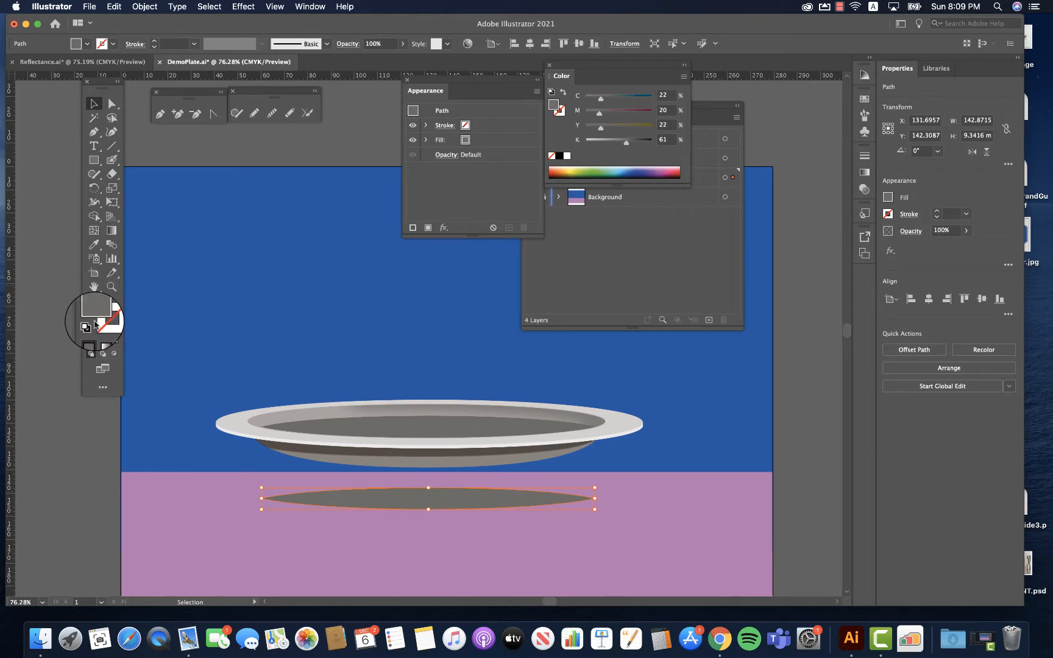
pyautogui.click(559, 156)
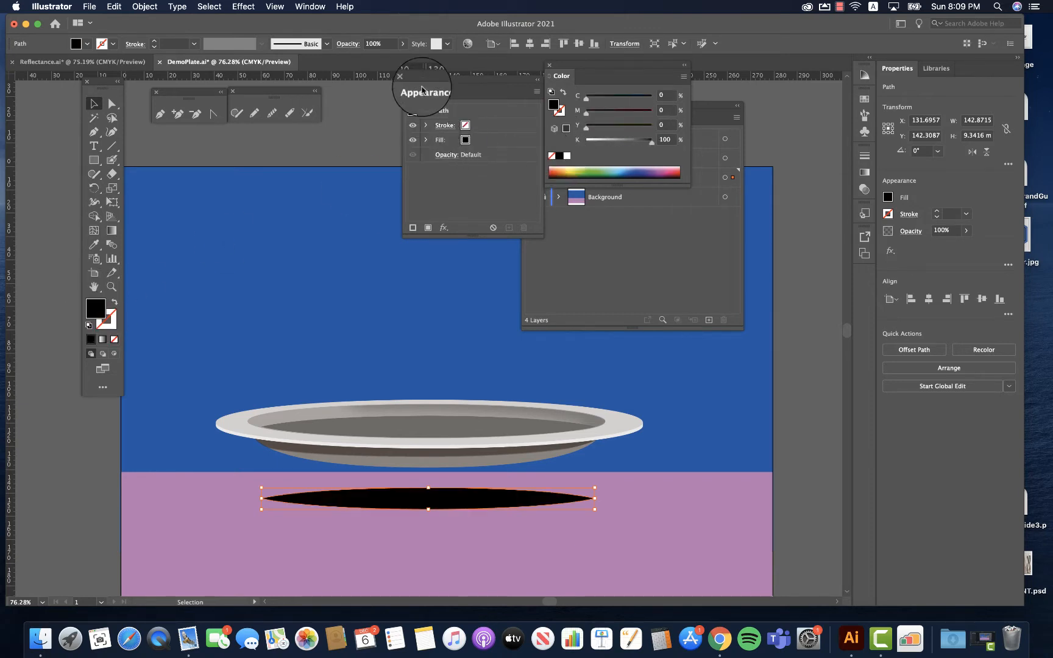
# Step: Set the black shape's blending mode to Multiply and its opacity to 50%
pyautogui.click(448, 156)
pyautogui.click(447, 157)
pyautogui.click(344, 177)
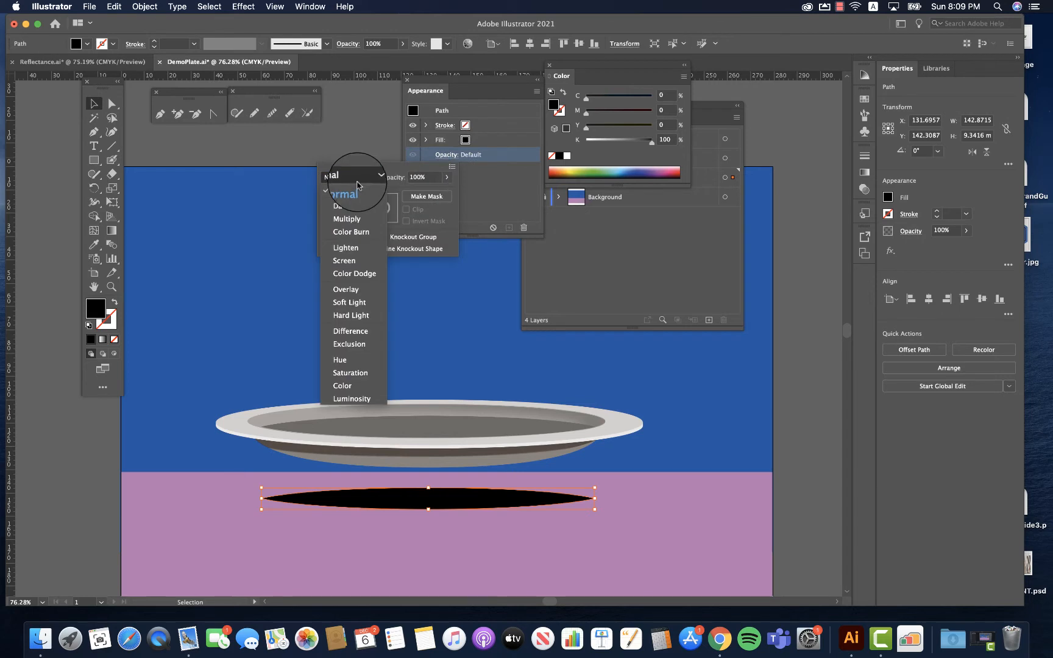
pyautogui.click(348, 266)
pyautogui.click(451, 181)
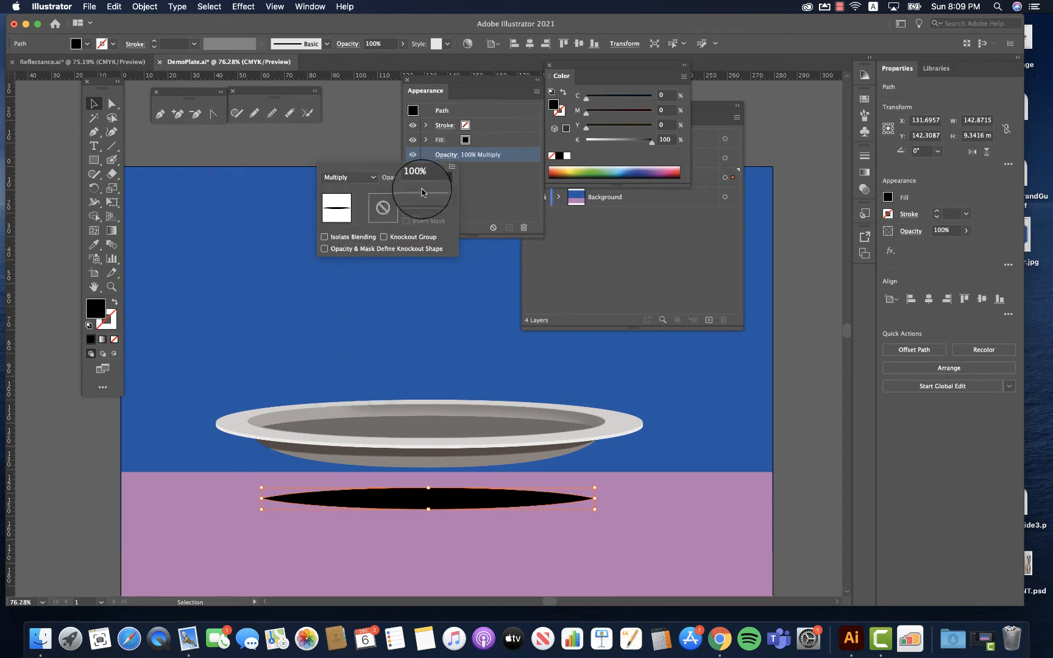
pyautogui.moveTo(448, 193); pyautogui.dragTo(423, 195)
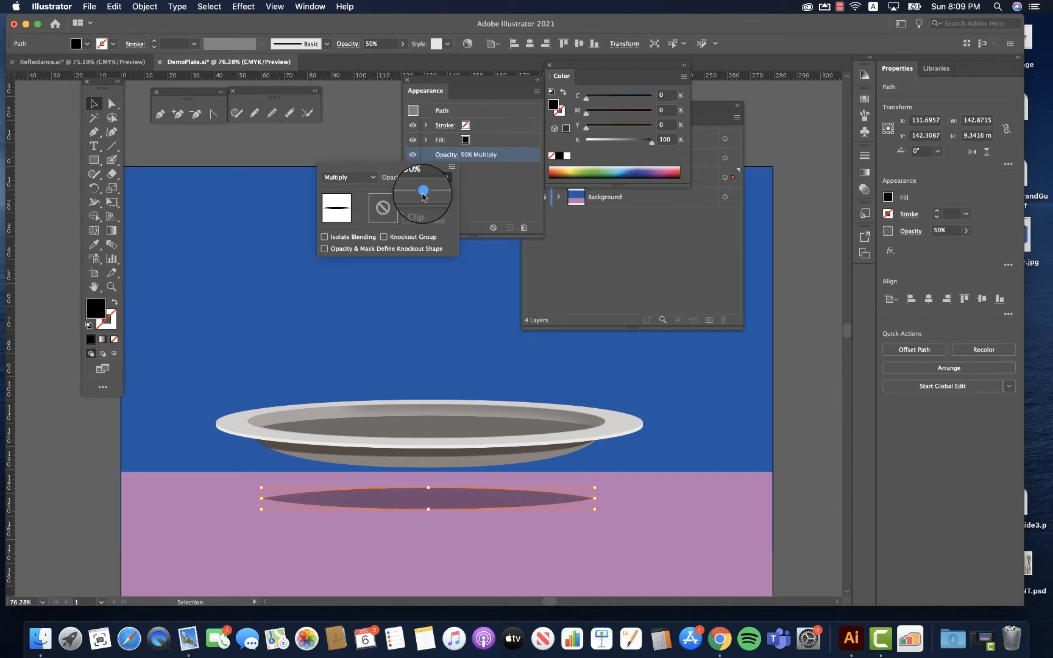
pyautogui.click(234, 539)
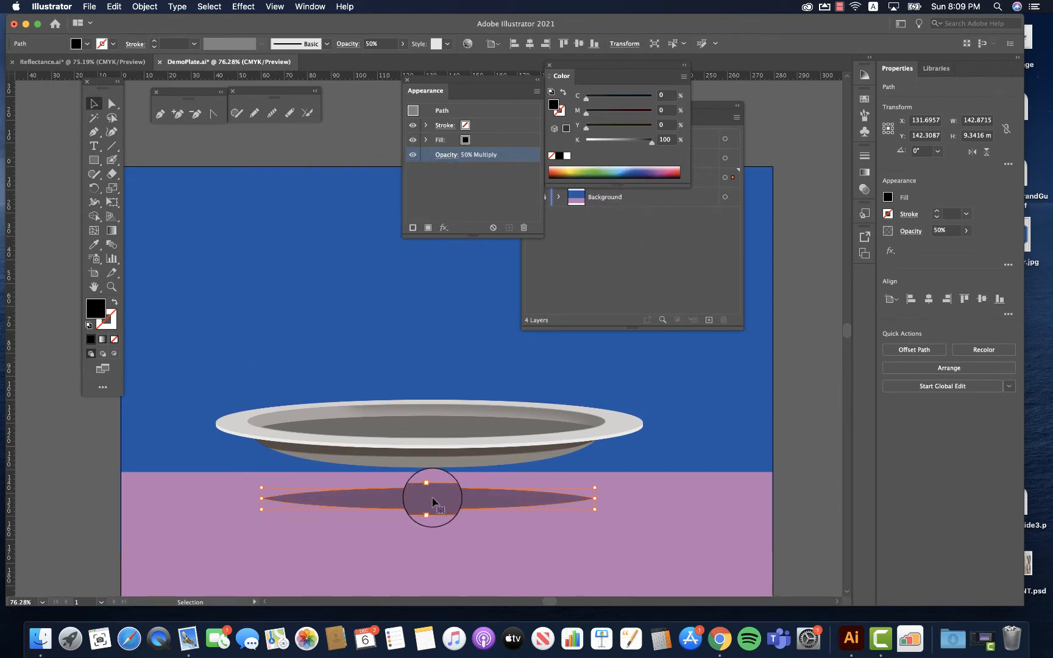
# Step: Create a new layer directly above Background and name it "Resting surface shadows"
pyautogui.click(698, 269)
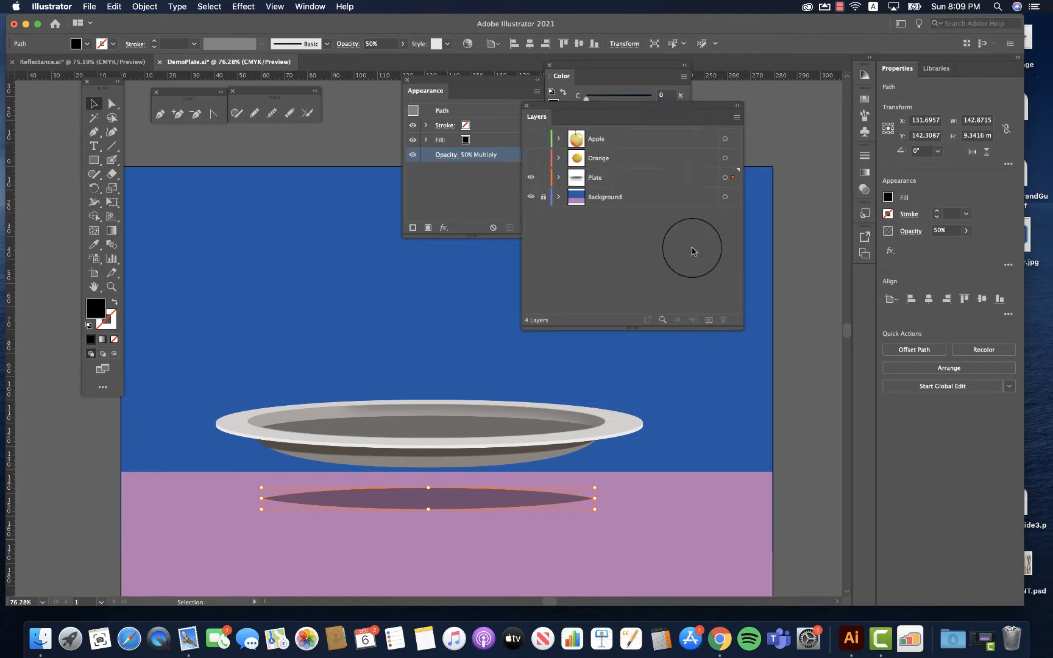
pyautogui.click(630, 193)
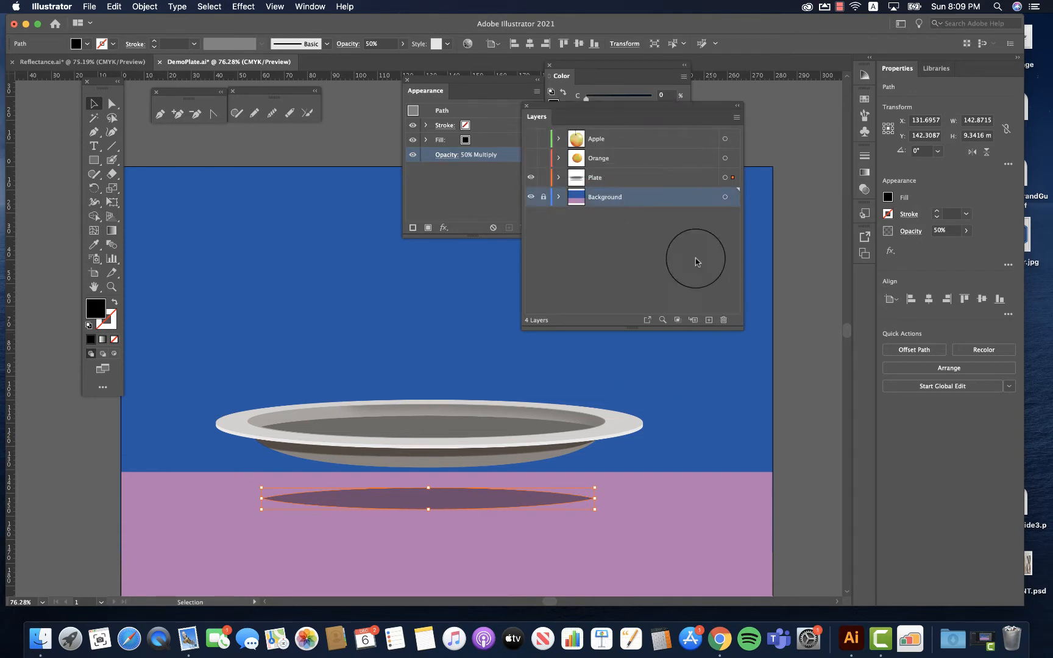
pyautogui.click(707, 321)
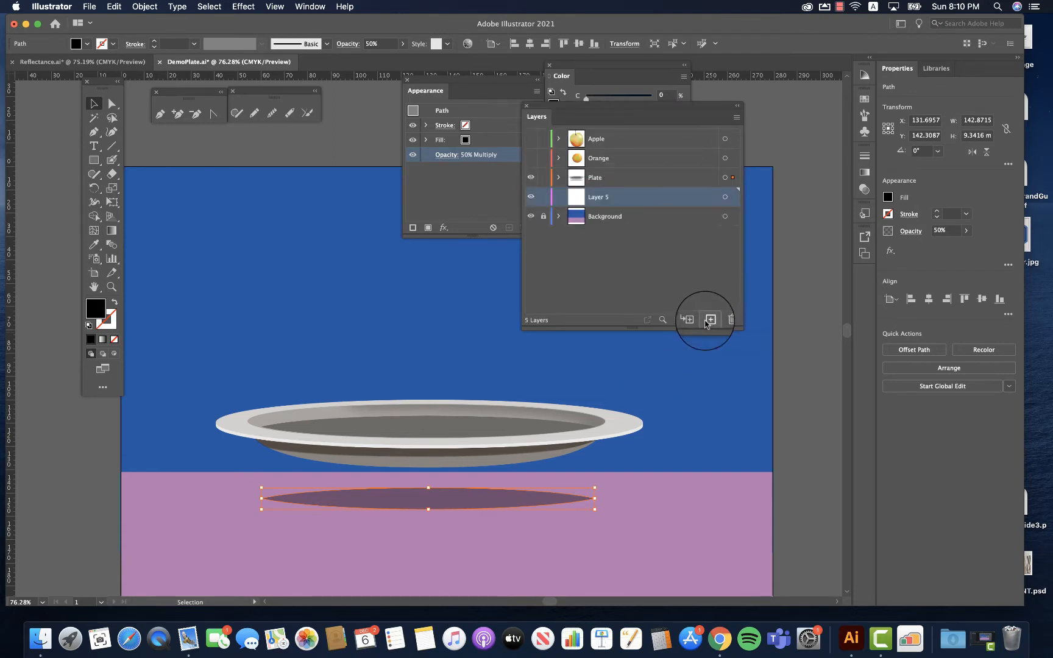
pyautogui.doubleClick(603, 198)
pyautogui.write('Resting surface sha')
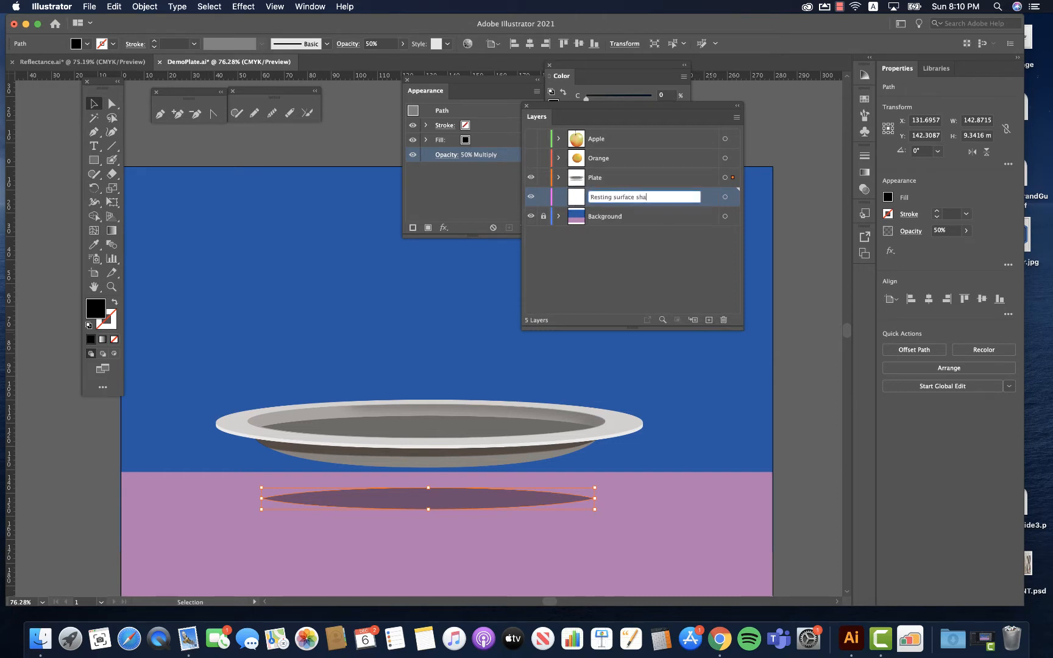
pyautogui.write('dows')
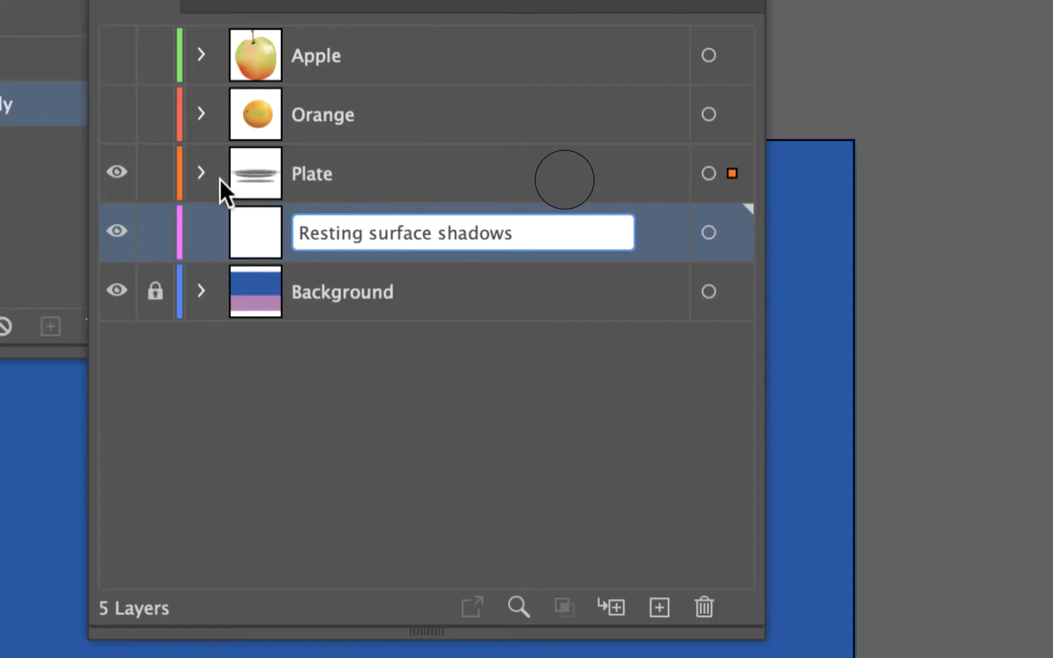
pyautogui.press('Return')
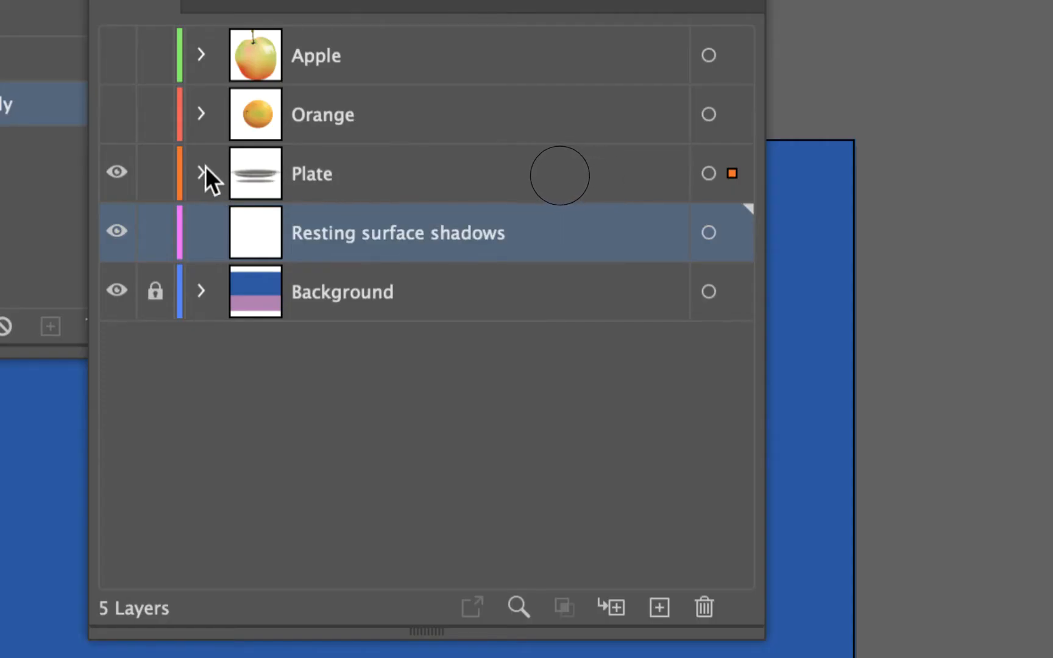
# Step: Move the shadow path from the Plate layer to the Resting surface shadows layer
pyautogui.click(202, 173)
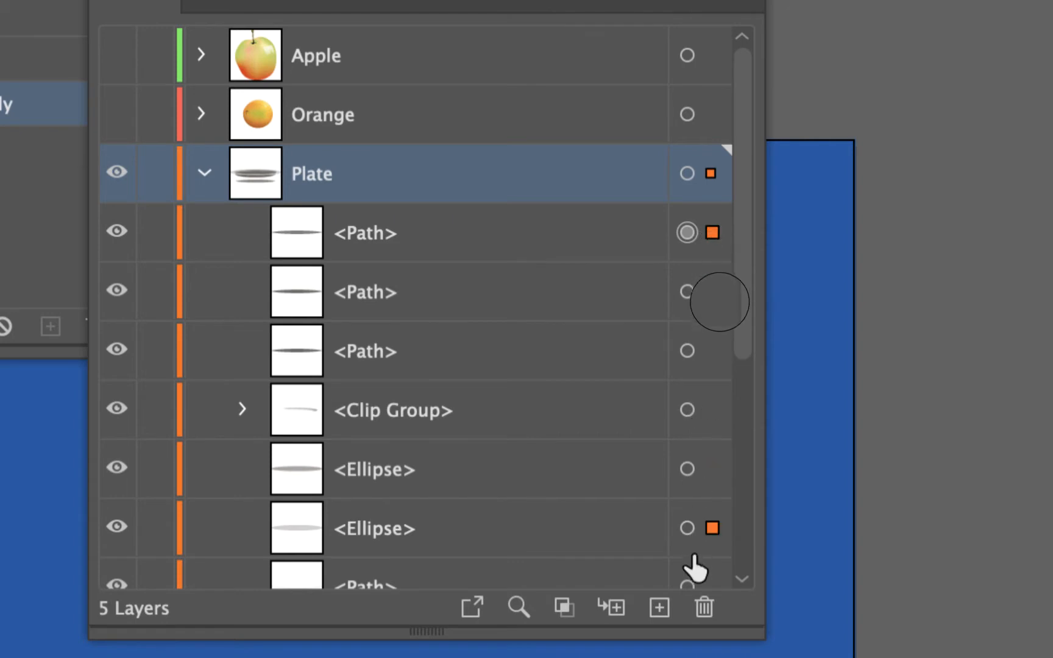
pyautogui.scroll(-5, 701, 597)
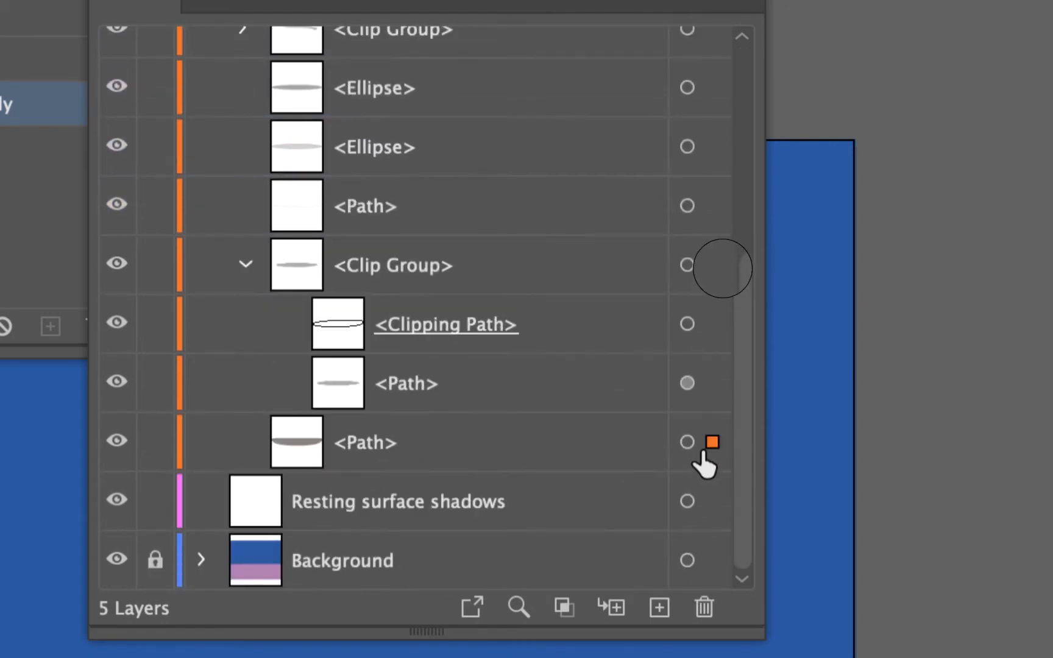
pyautogui.click(702, 509)
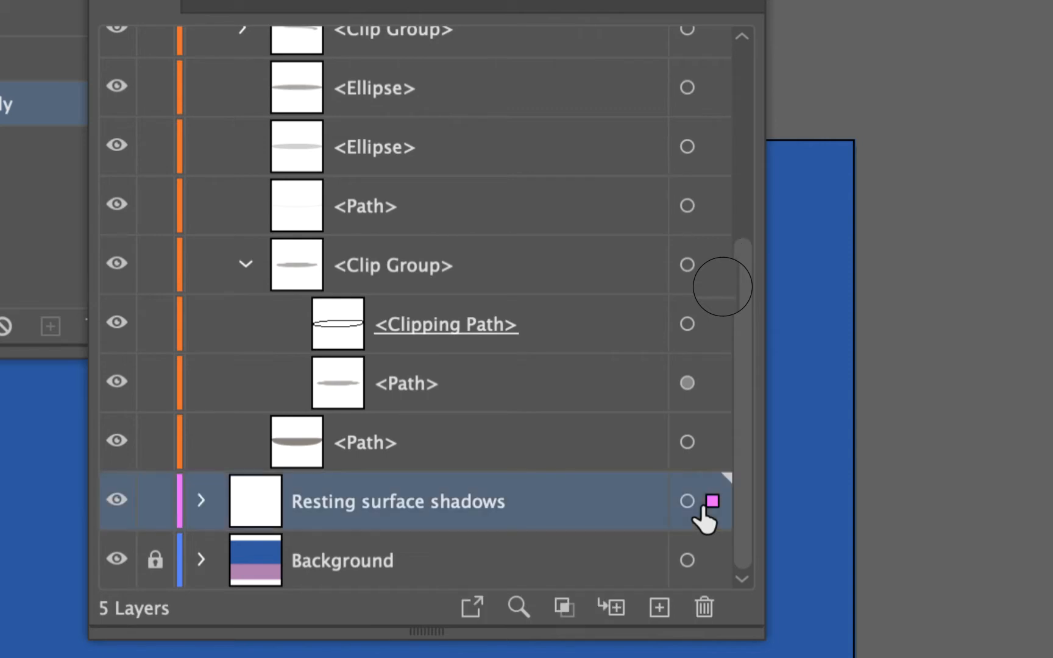
pyautogui.scroll(5, 609, 214)
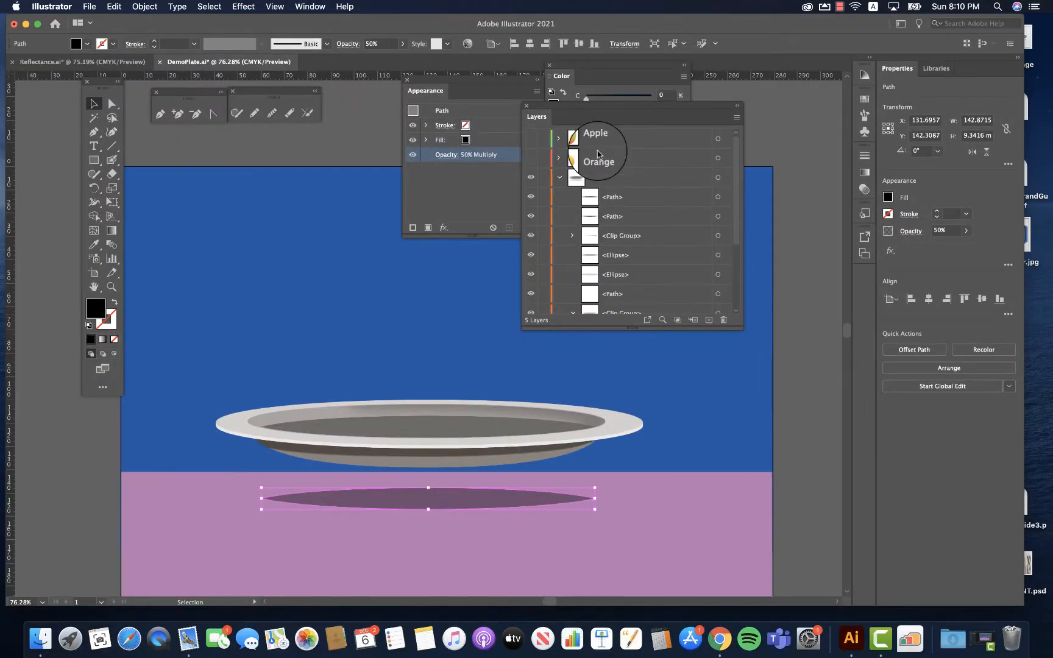
pyautogui.click(558, 177)
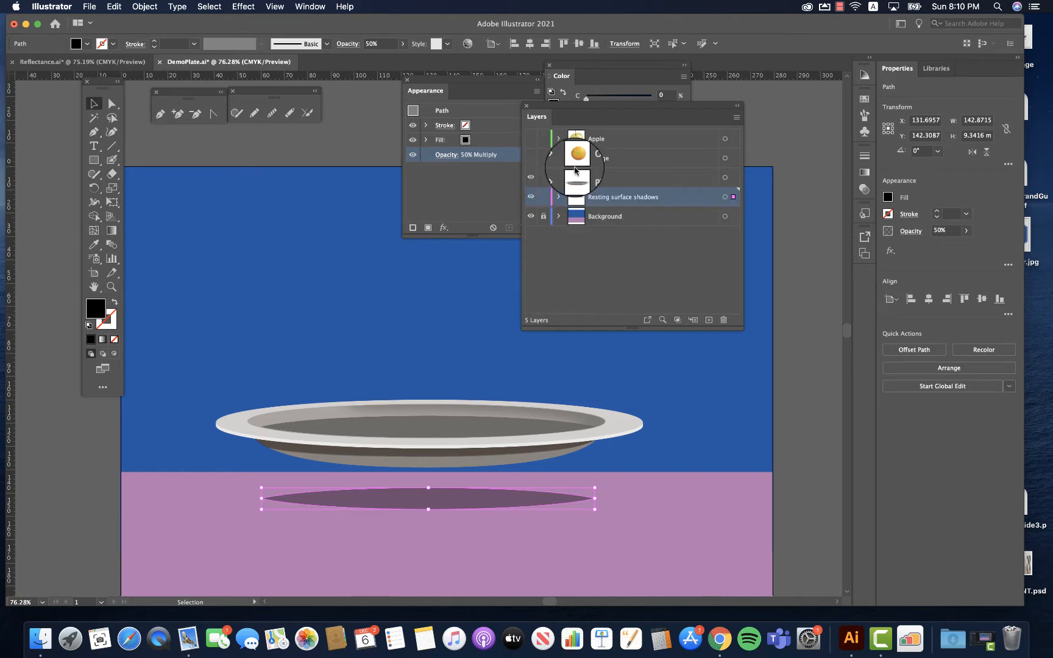
# Step: Unlock the clipping ellipse inside the first clip group of the Plate layer
pyautogui.click(724, 177)
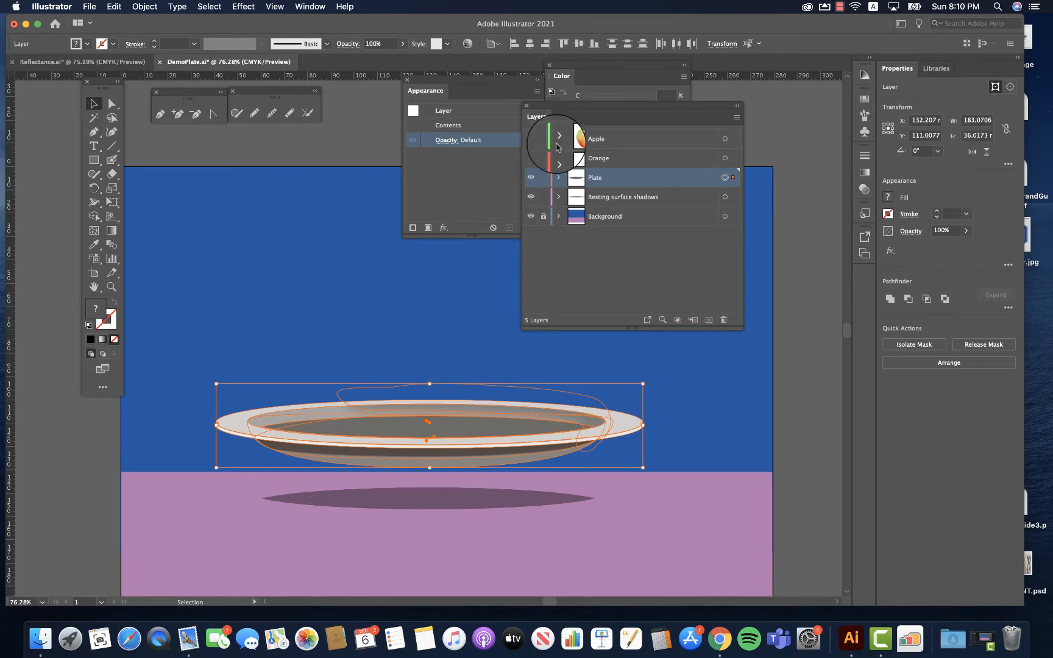
pyautogui.click(558, 177)
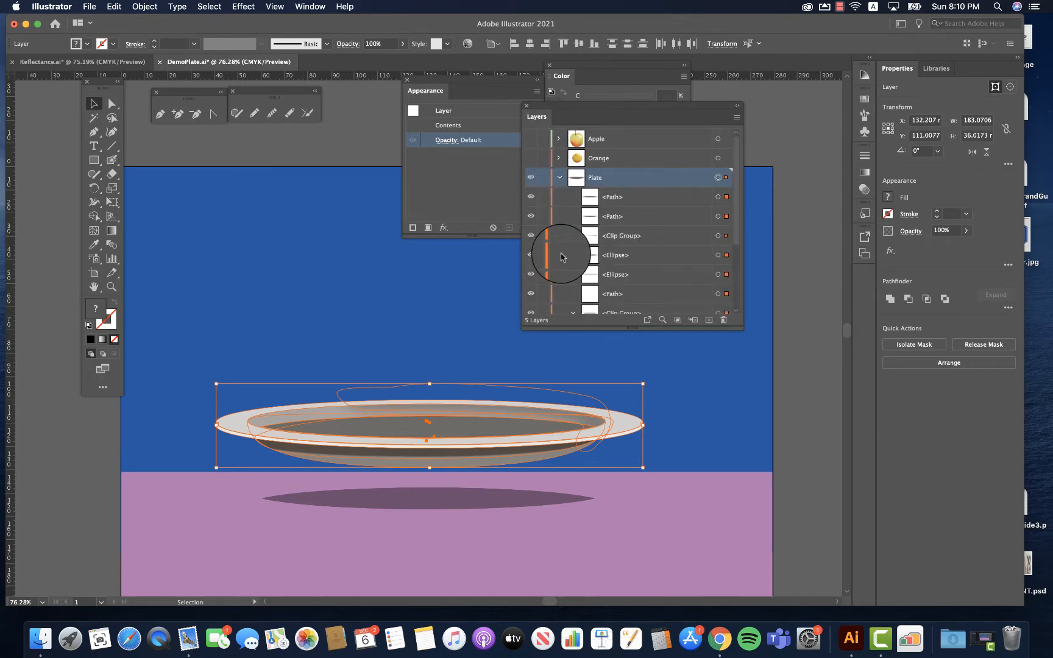
pyautogui.scroll(-3, 562, 268)
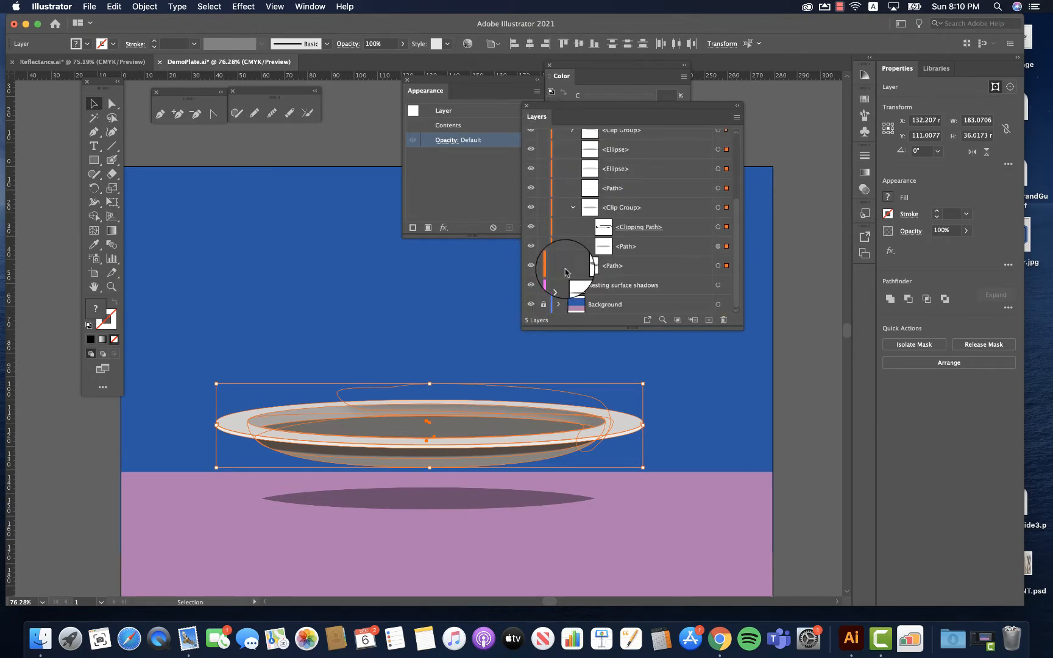
pyautogui.scroll(4, 563, 256)
pyautogui.click(572, 236)
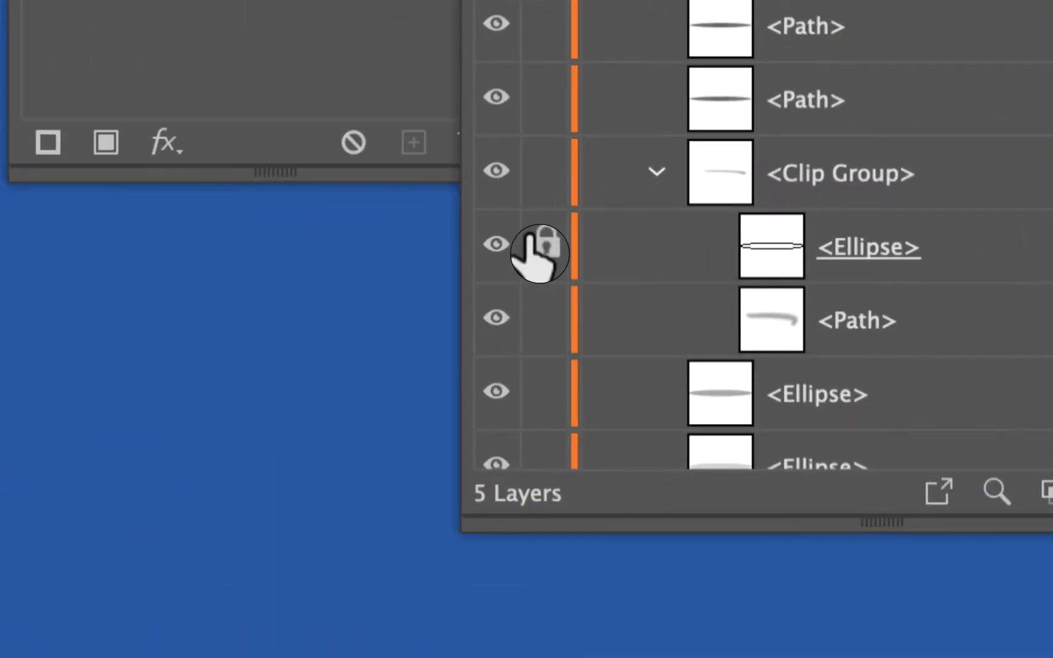
pyautogui.click(544, 245)
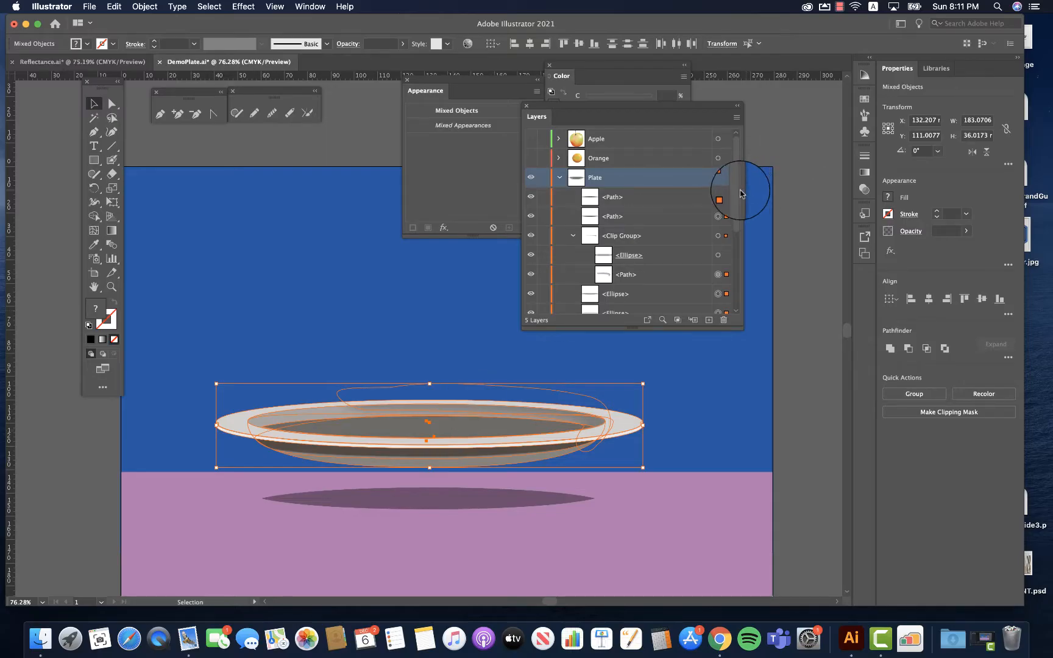
# Step: Select all artwork on the Plate layer and move the plate straight down so its base overlaps the shadow
pyautogui.click(726, 178)
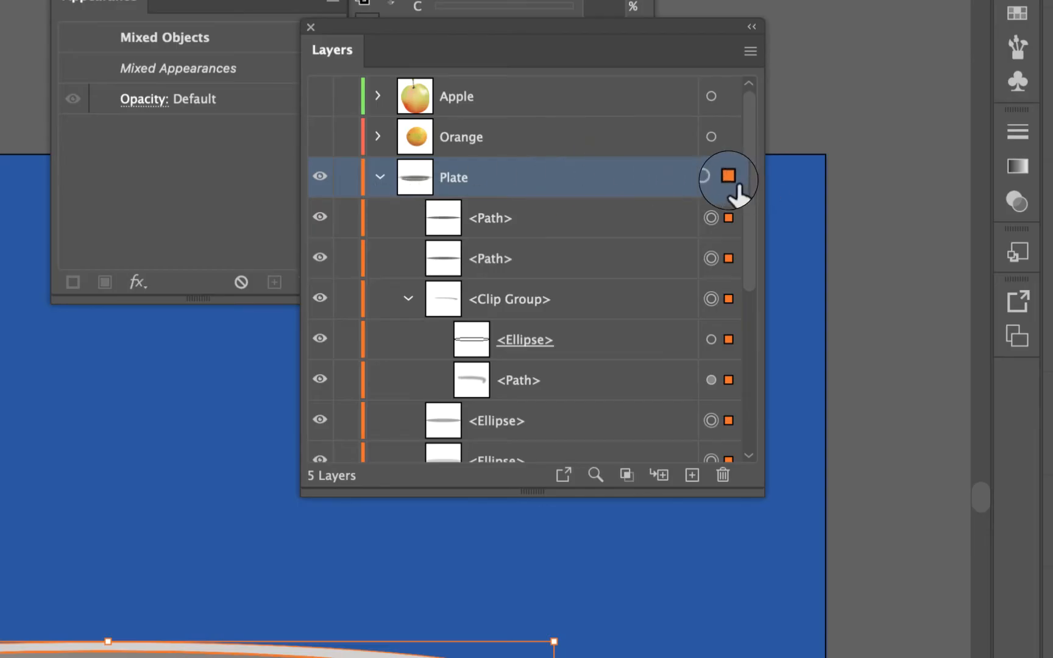
pyautogui.click(716, 179)
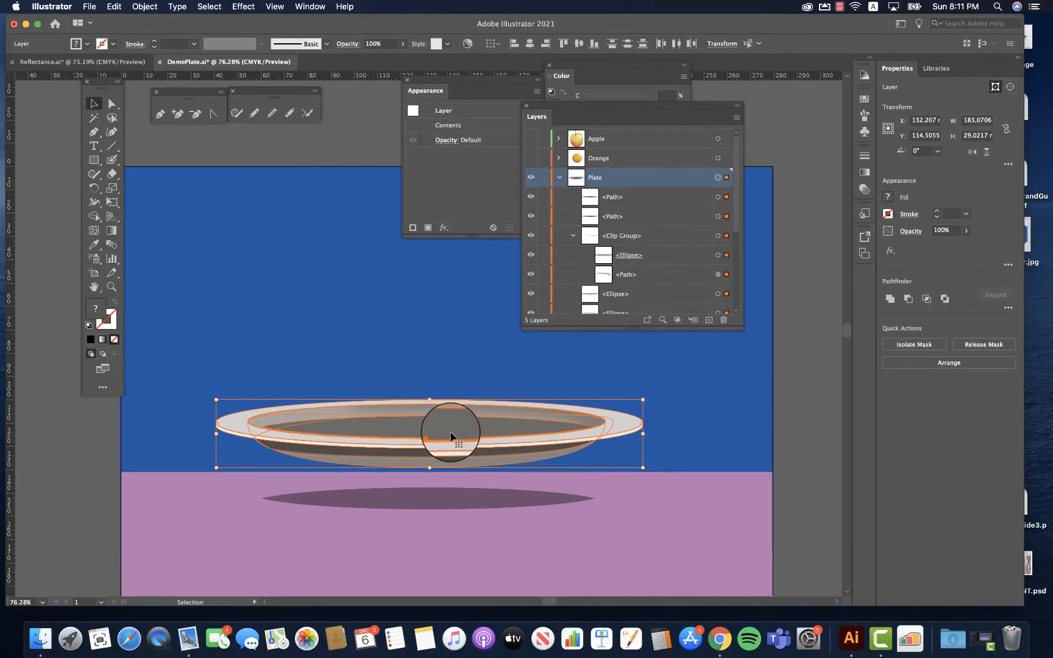
pyautogui.moveTo(450, 436); pyautogui.dragTo(450, 475)
# Step: Shift the shadow shape slightly left under the plate, to about X 125.4 mm and Y 141.8 mm
pyautogui.click(347, 545)
pyautogui.click(299, 507)
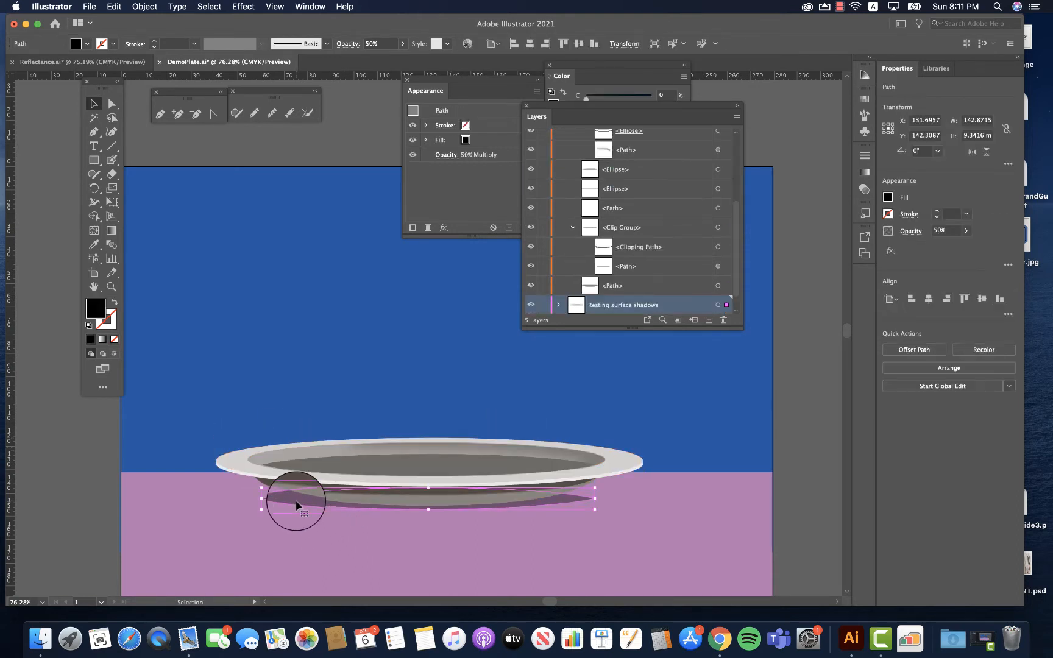
pyautogui.moveTo(294, 500); pyautogui.dragTo(281, 503)
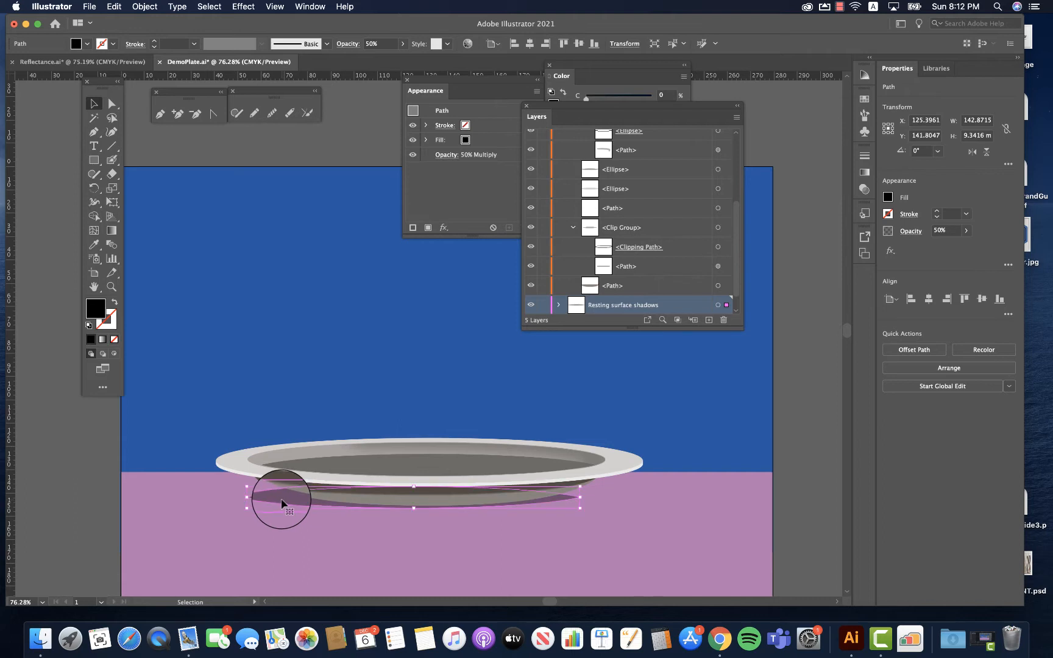
# Step: Apply a Gaussian Blur effect with a radius of about 3.3 pixels to the shadow shape
pyautogui.click(451, 194)
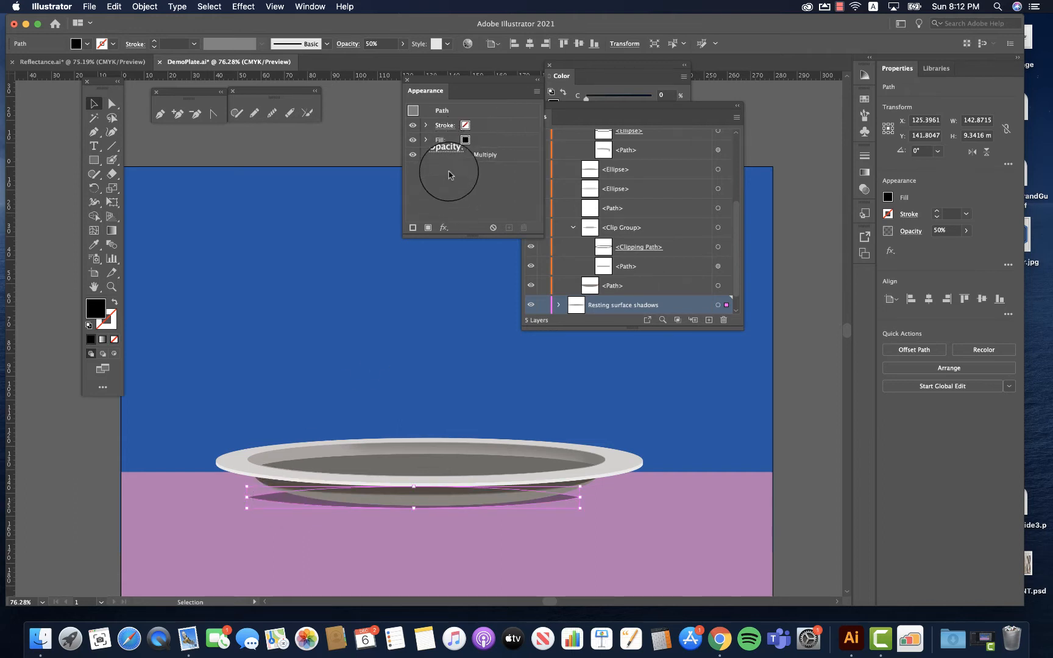
pyautogui.click(444, 227)
pyautogui.moveTo(484, 403)
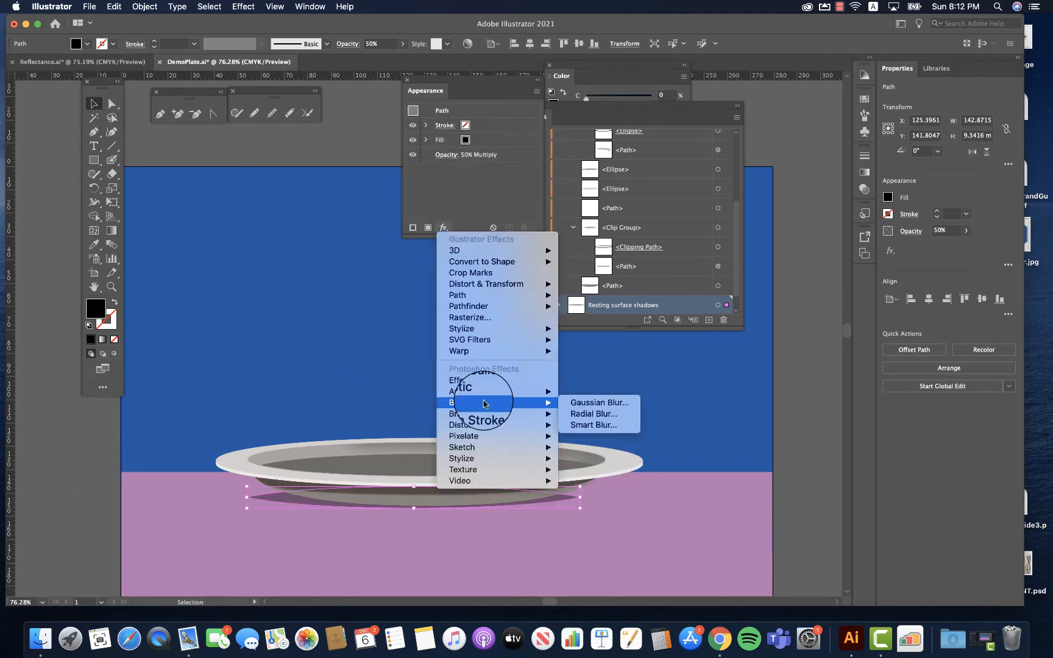
pyautogui.click(576, 403)
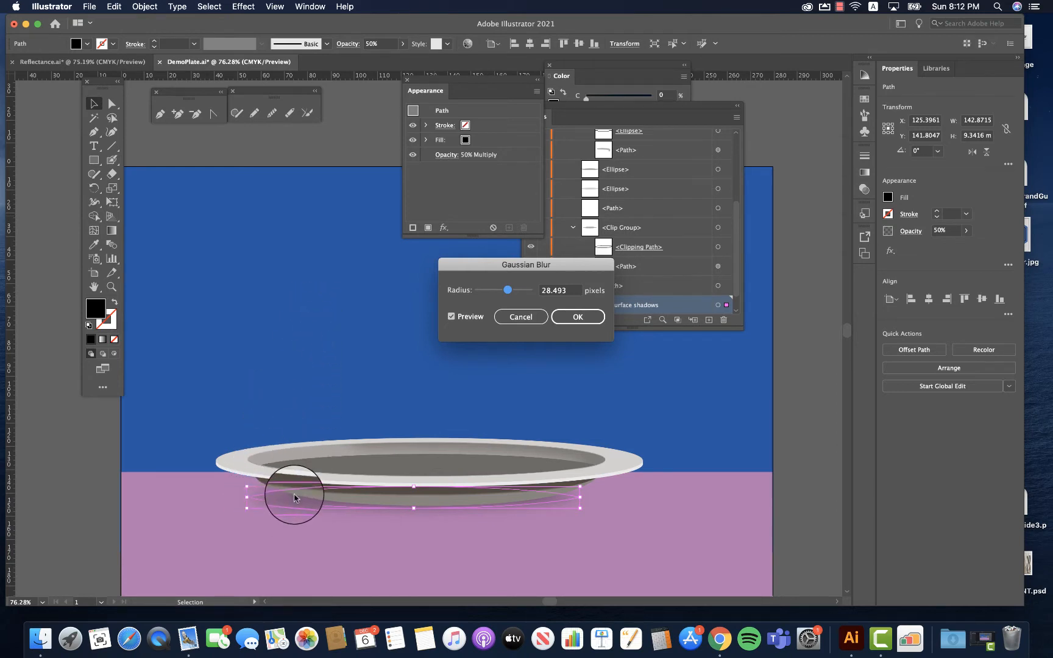
pyautogui.moveTo(508, 290); pyautogui.dragTo(487, 291)
pyautogui.click(568, 320)
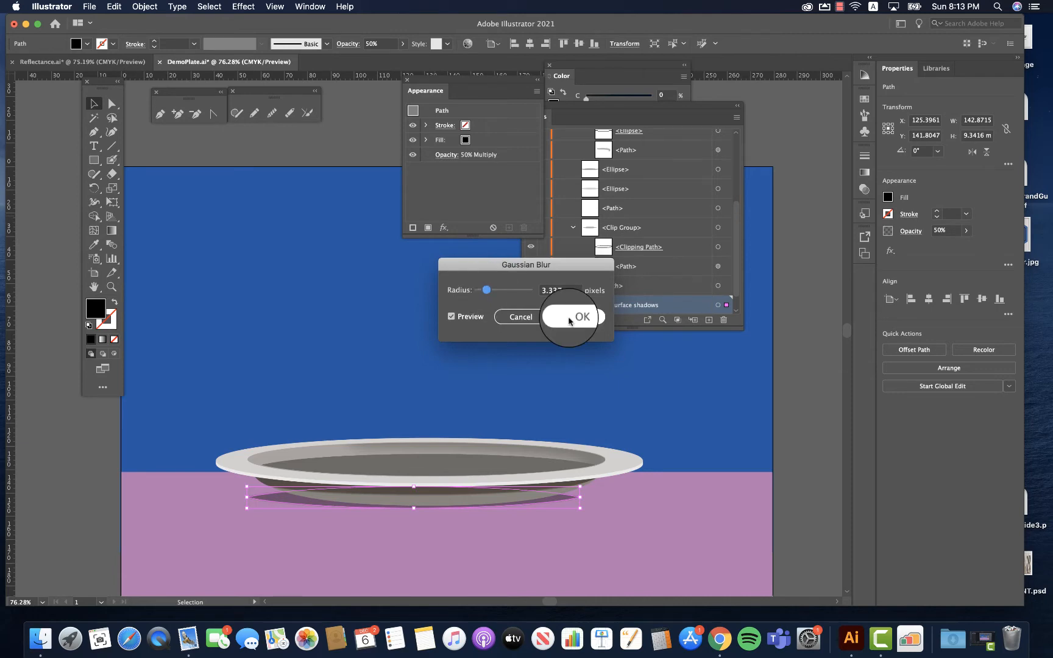
pyautogui.click(446, 514)
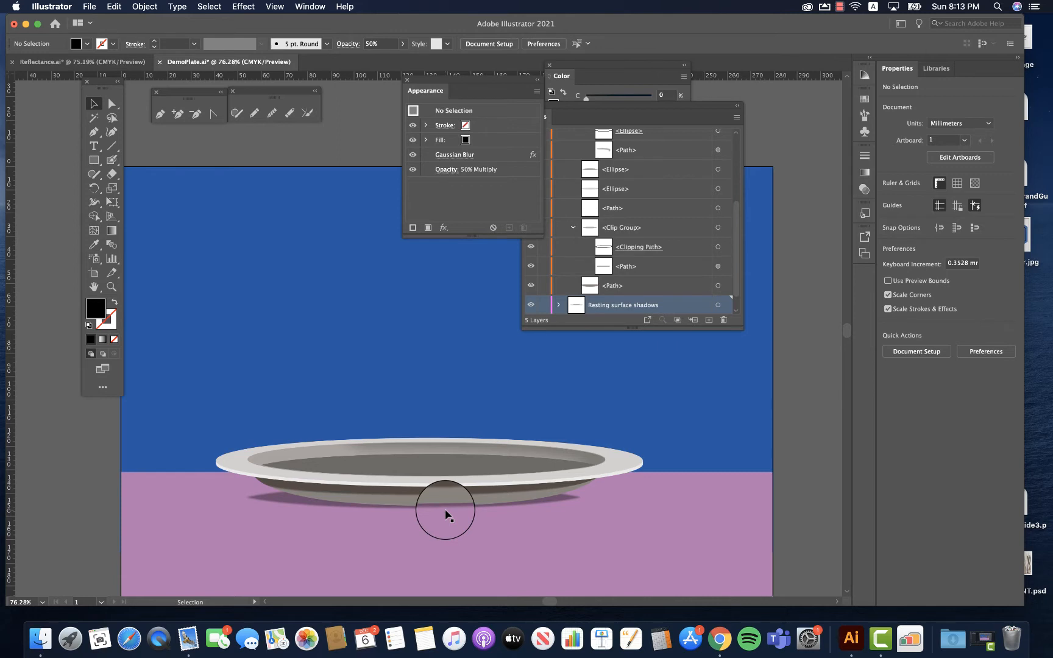
# Step: Paste a copy of the shadow behind the original and enlarge it to about 195.4 × 12.8 mm, shifted left to about X 120.1 mm
pyautogui.click(287, 502)
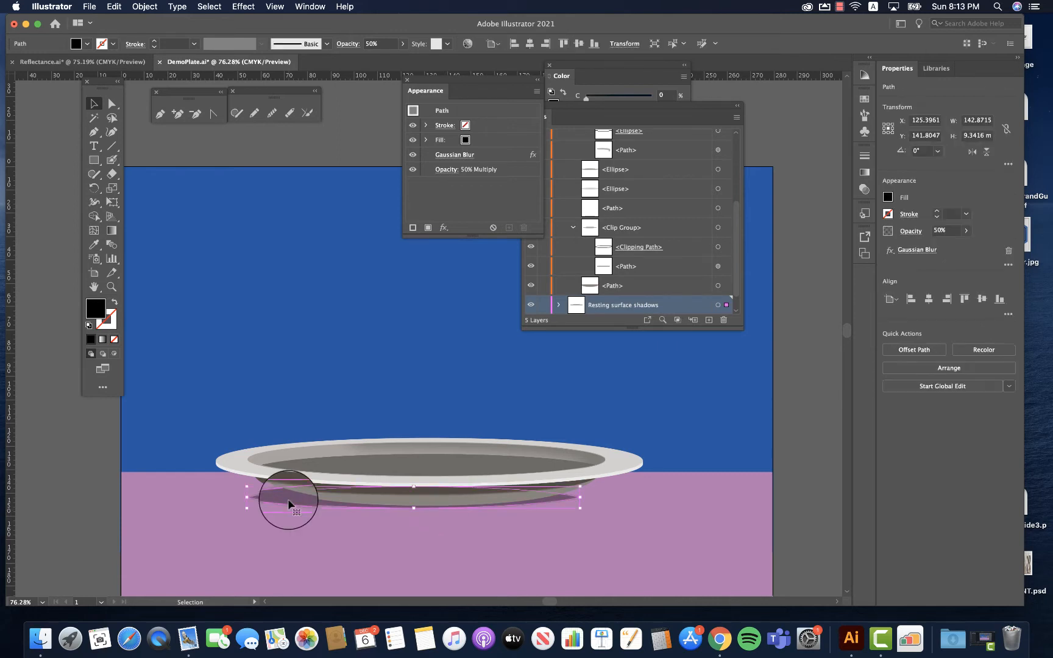
pyautogui.press('super+c')
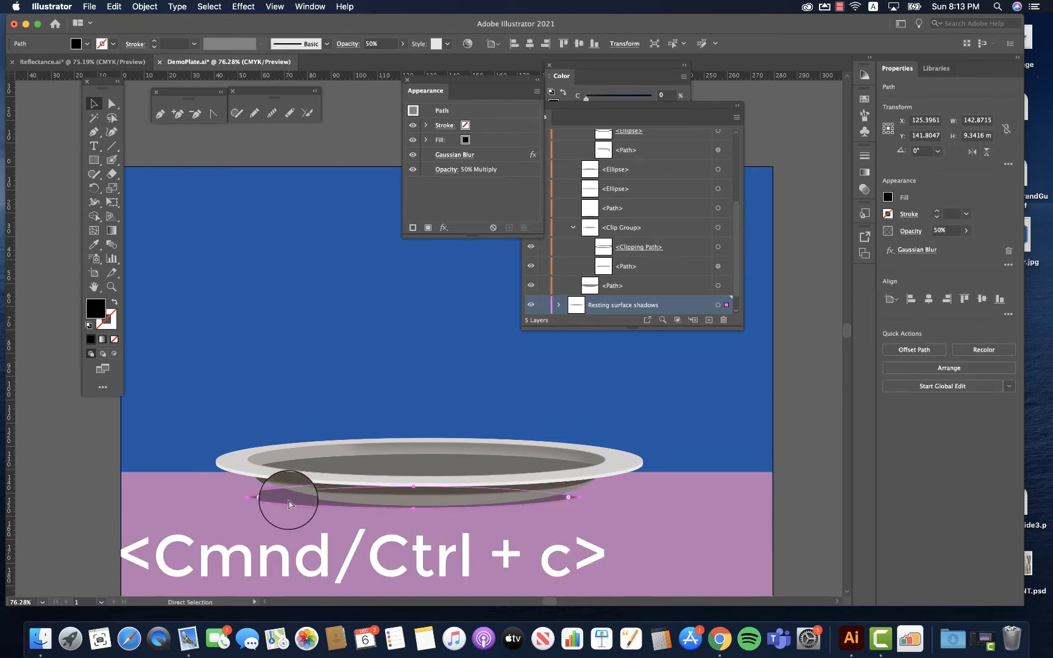
pyautogui.press('super+b')
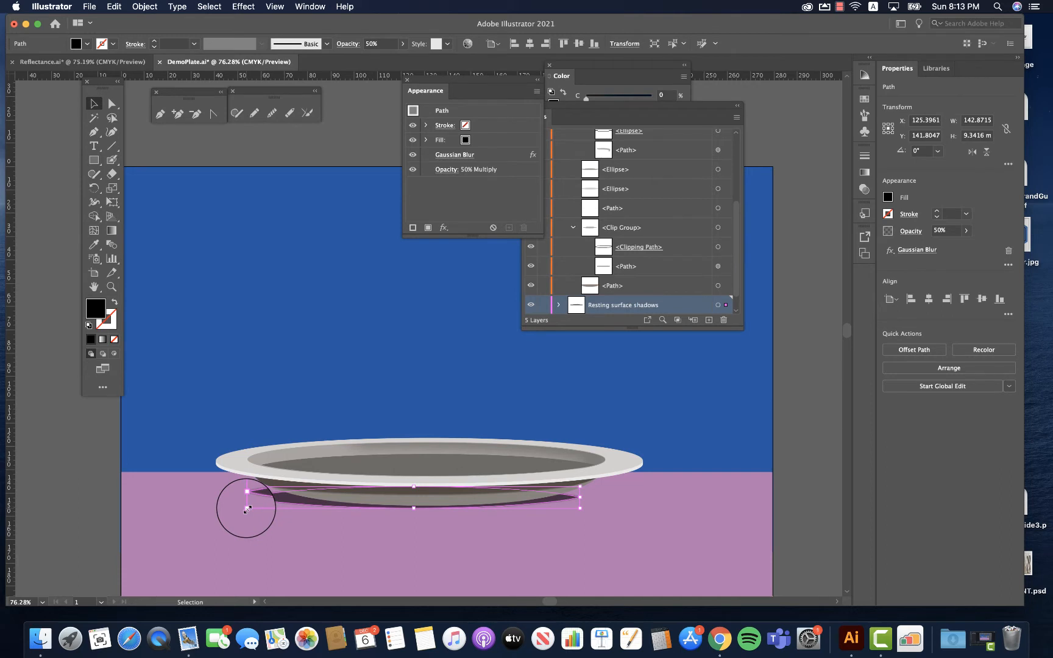
pyautogui.moveTo(247, 509); pyautogui.dragTo(172, 520)
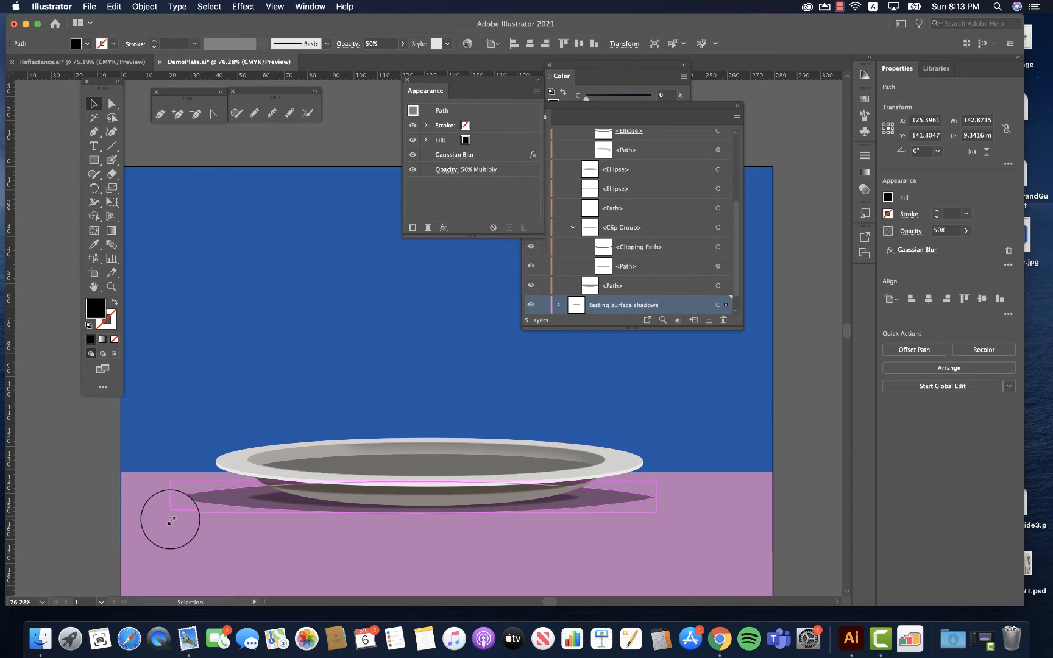
pyautogui.moveTo(171, 520); pyautogui.dragTo(189, 519)
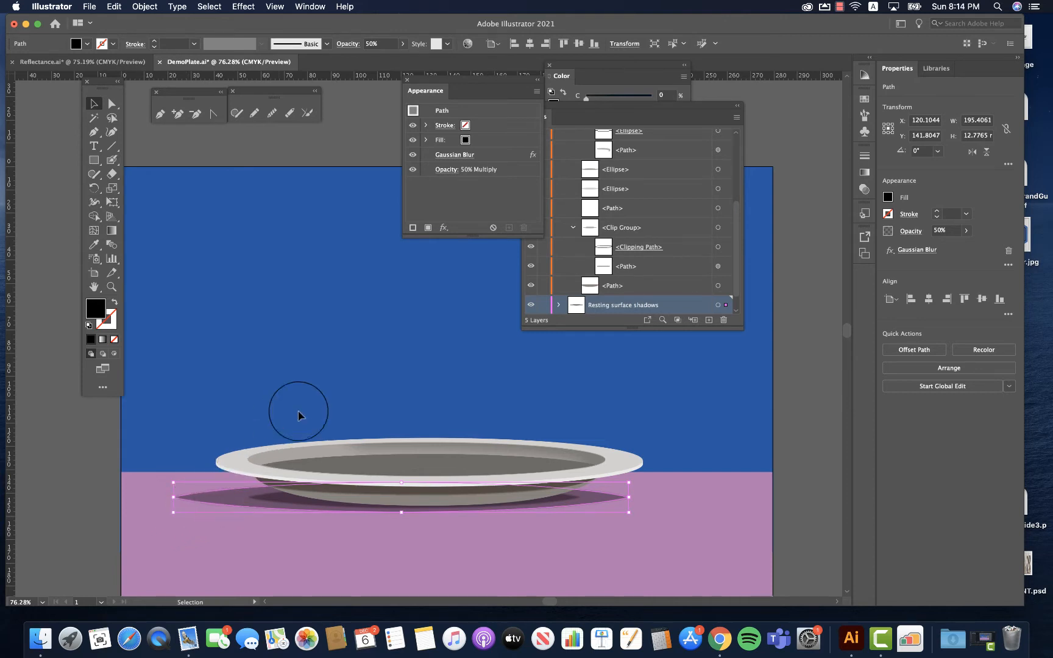
# Step: Raise the Gaussian Blur radius of the larger shadow copy to about 15.2 pixels
pyautogui.click(454, 156)
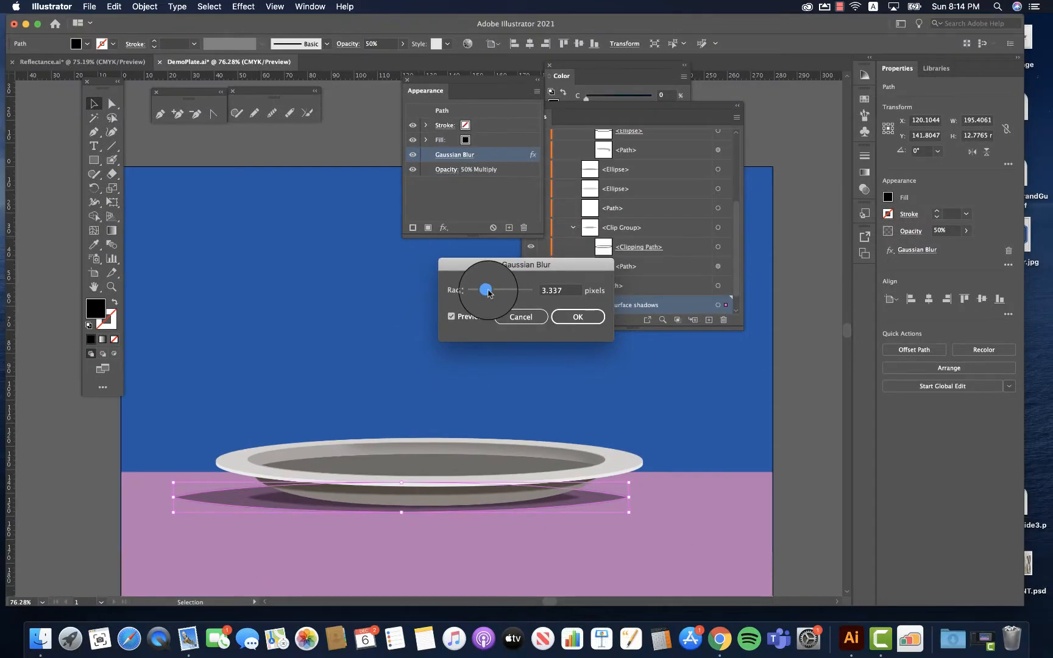
pyautogui.moveTo(488, 299); pyautogui.dragTo(505, 294)
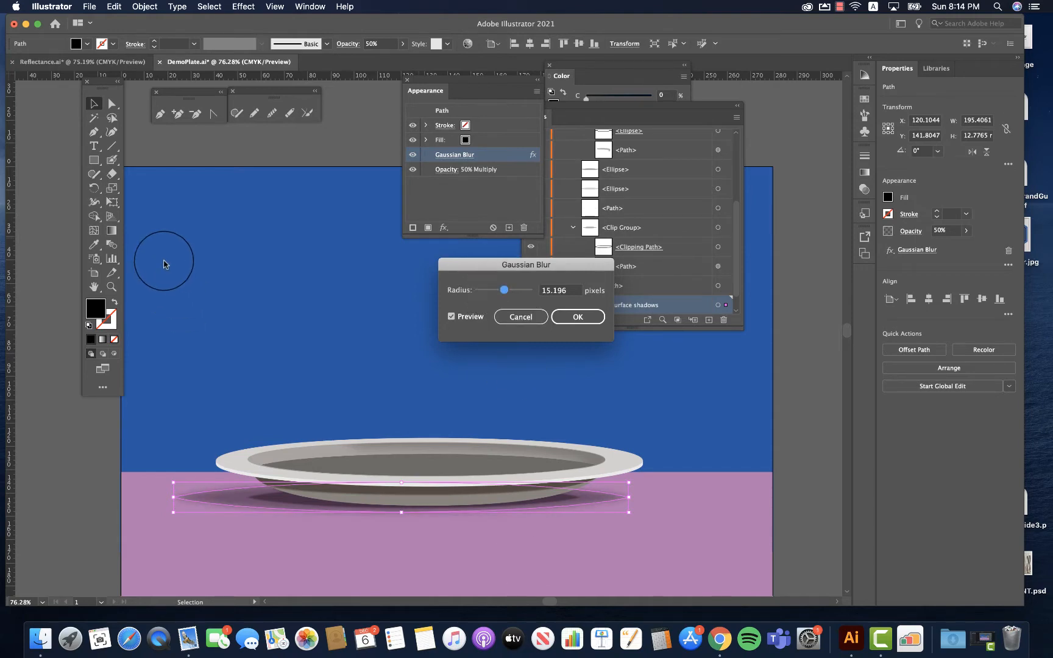
pyautogui.click(577, 317)
pyautogui.click(241, 336)
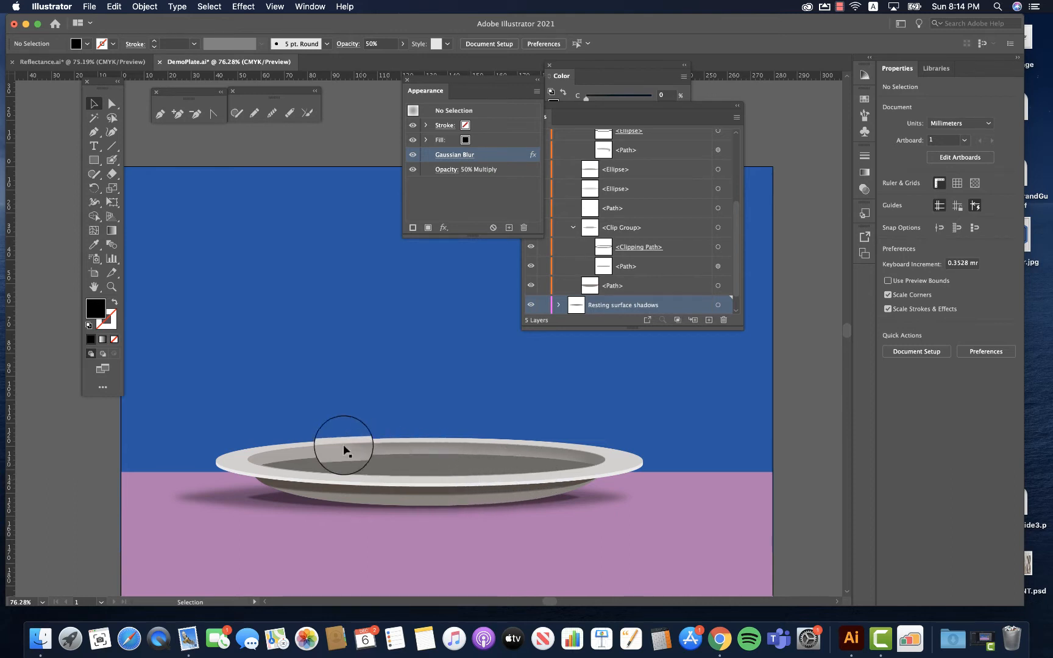
# Step: Lock the clip group that shades the plate's inner ellipse
pyautogui.click(262, 457)
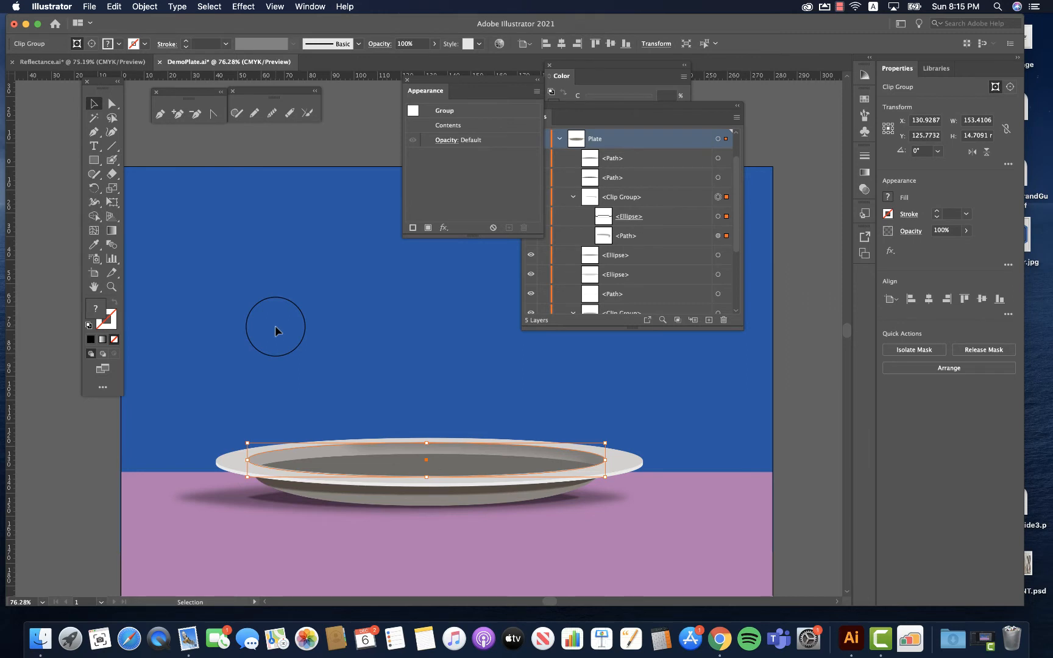
pyautogui.press('a')
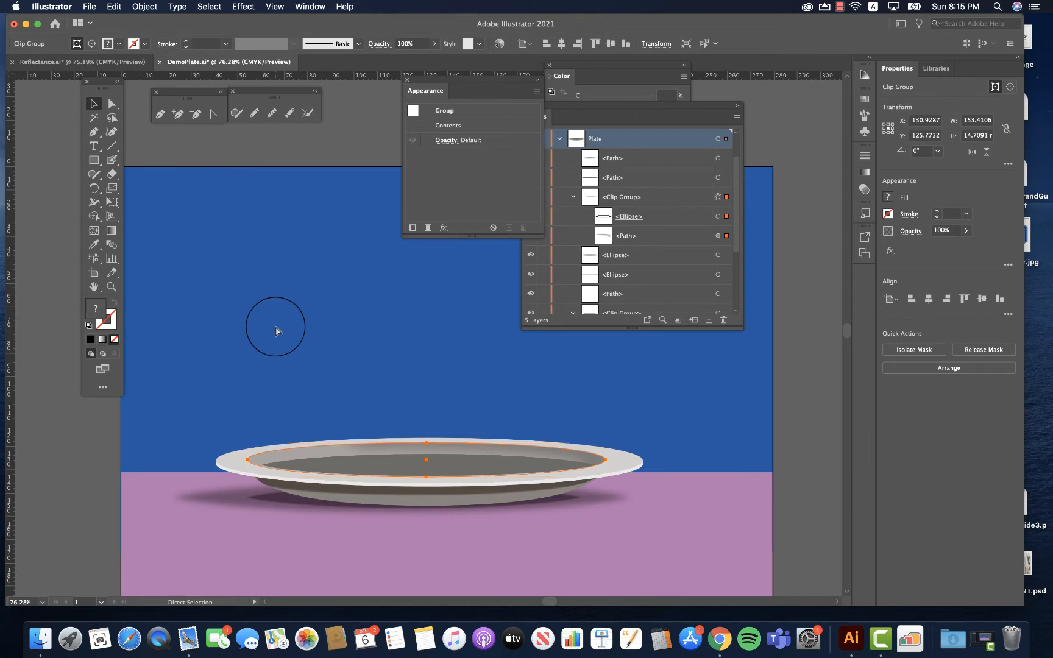
pyautogui.press('super+2')
pyautogui.press('v')
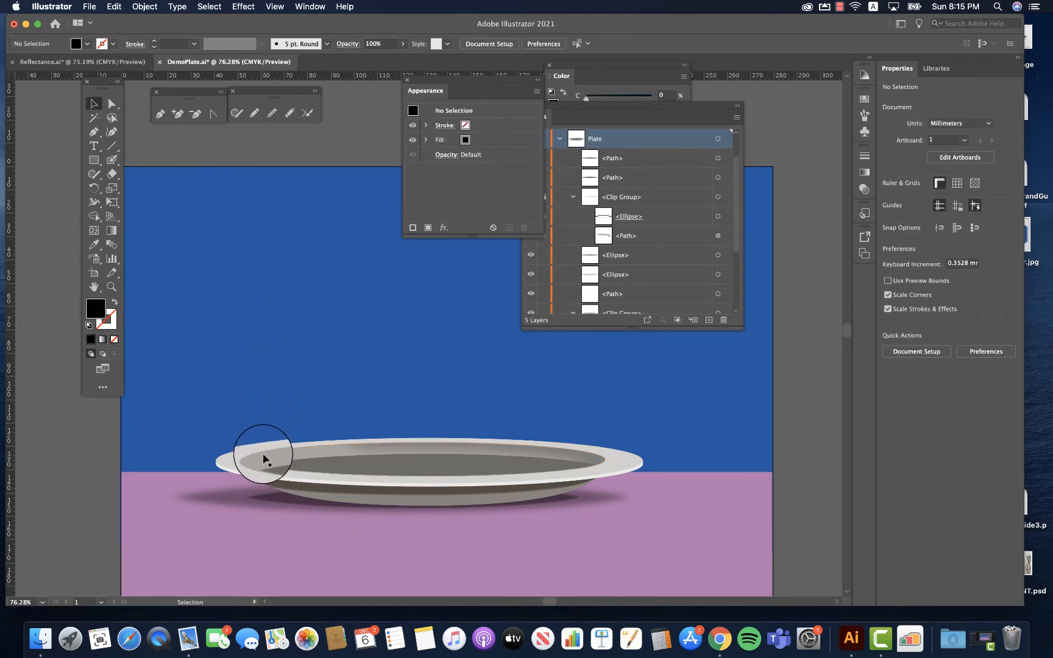
# Step: Duplicate the plate's inner ellipse and place the copy above the plate, at about X 126.1 mm and Y 40.9 mm
pyautogui.click(262, 458)
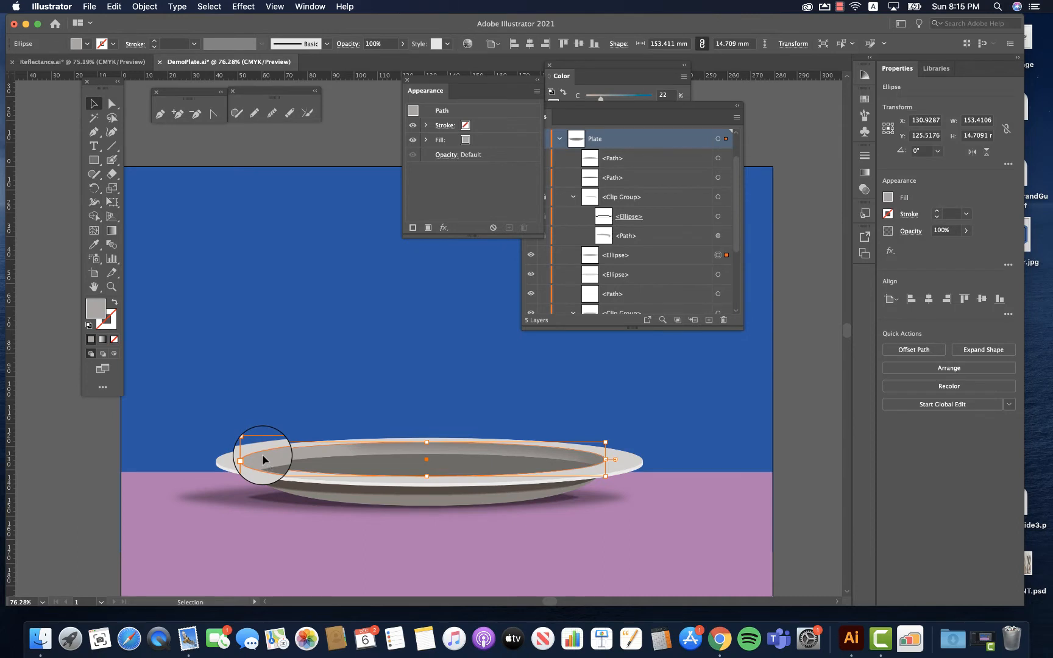
pyautogui.moveTo(262, 455); pyautogui.dragTo(284, 320)
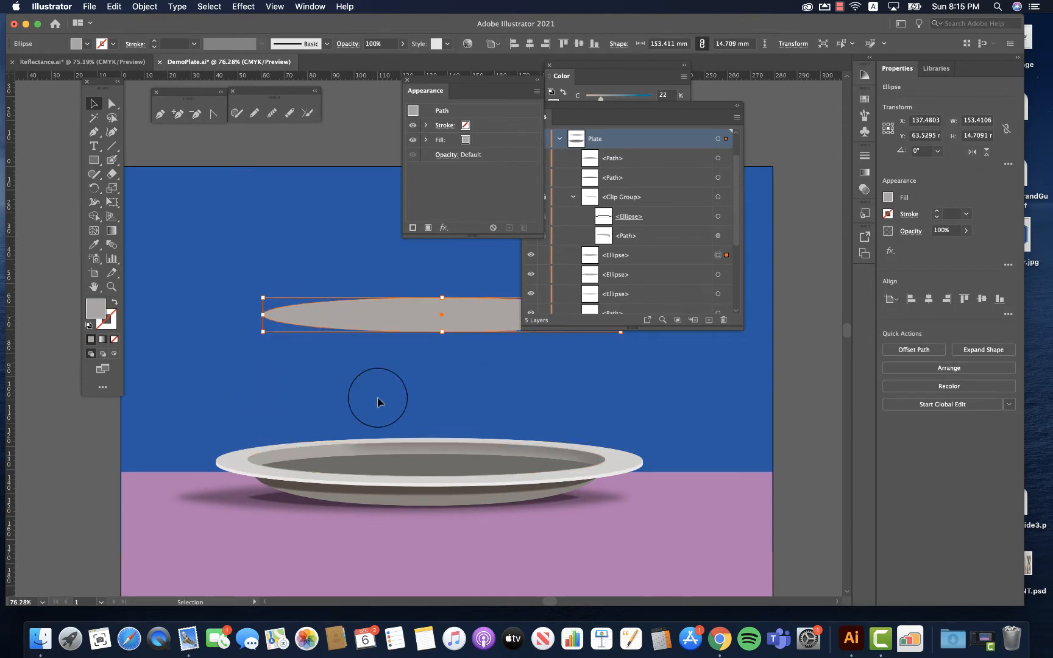
pyautogui.moveTo(364, 314); pyautogui.dragTo(338, 260)
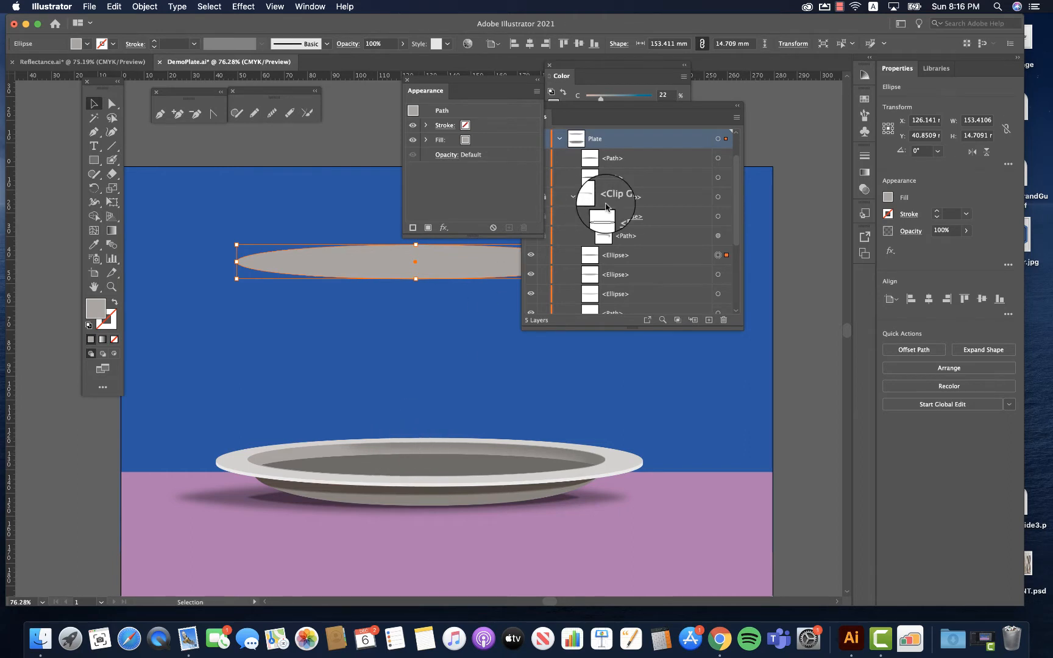
# Step: Make the Apple and Orange layers visible, with the Layers panel moved clear of their visibility controls
pyautogui.scroll(2, 605, 207)
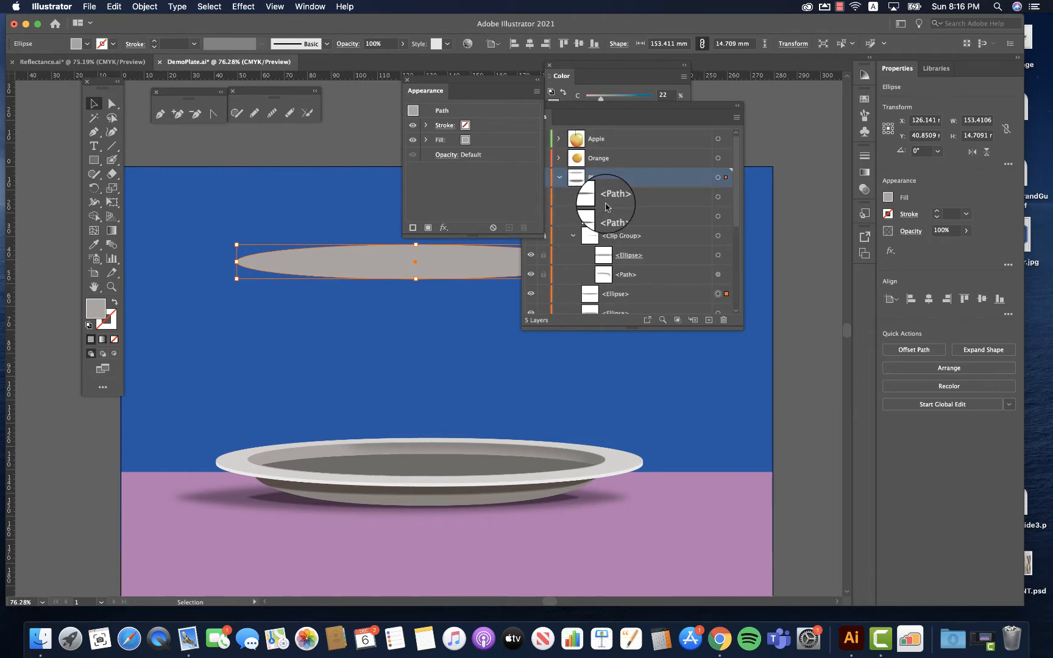
pyautogui.click(560, 180)
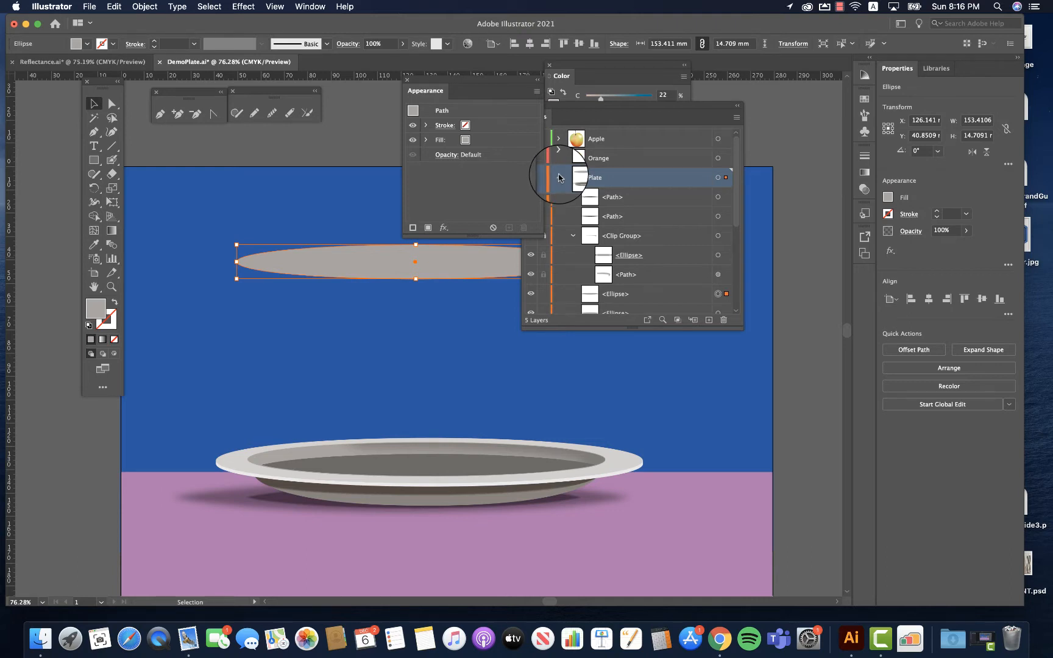
pyautogui.moveTo(581, 103); pyautogui.dragTo(637, 109)
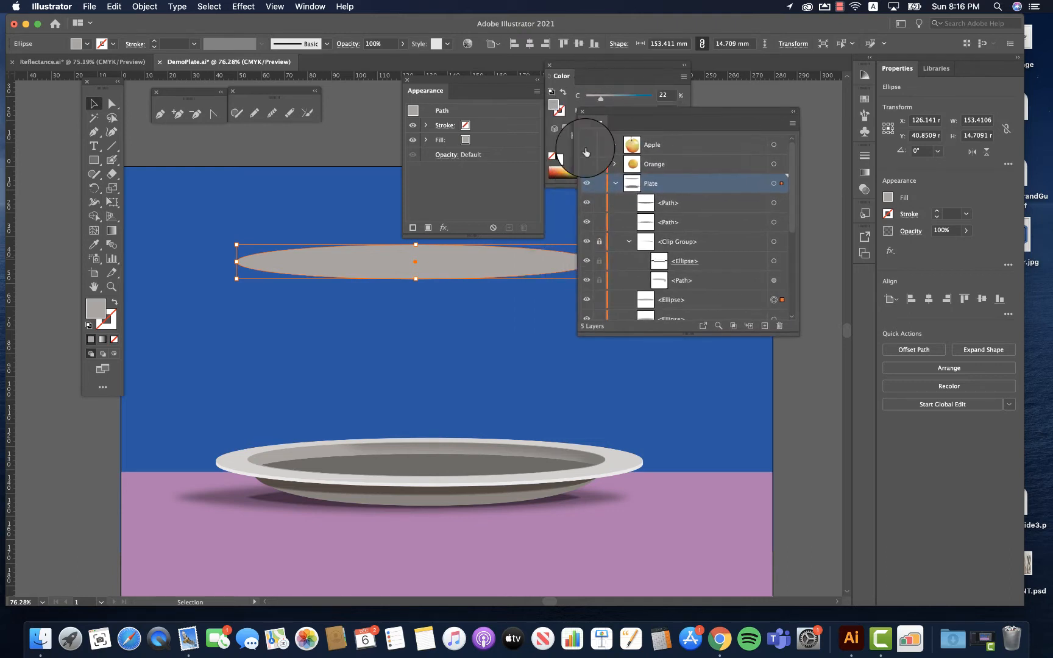
pyautogui.click(586, 144)
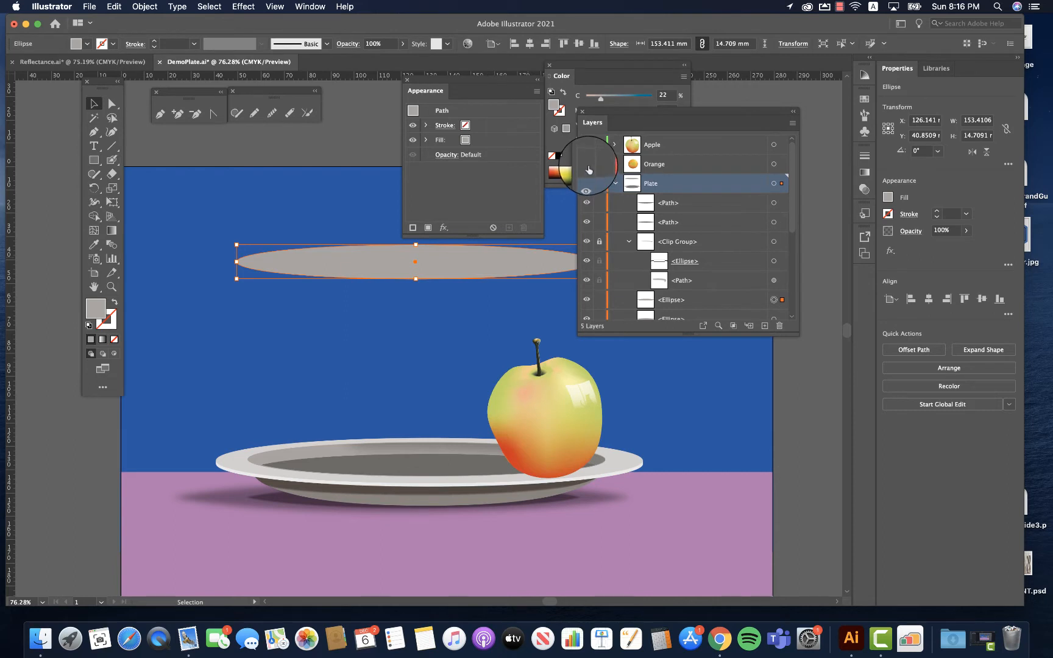
pyautogui.click(586, 164)
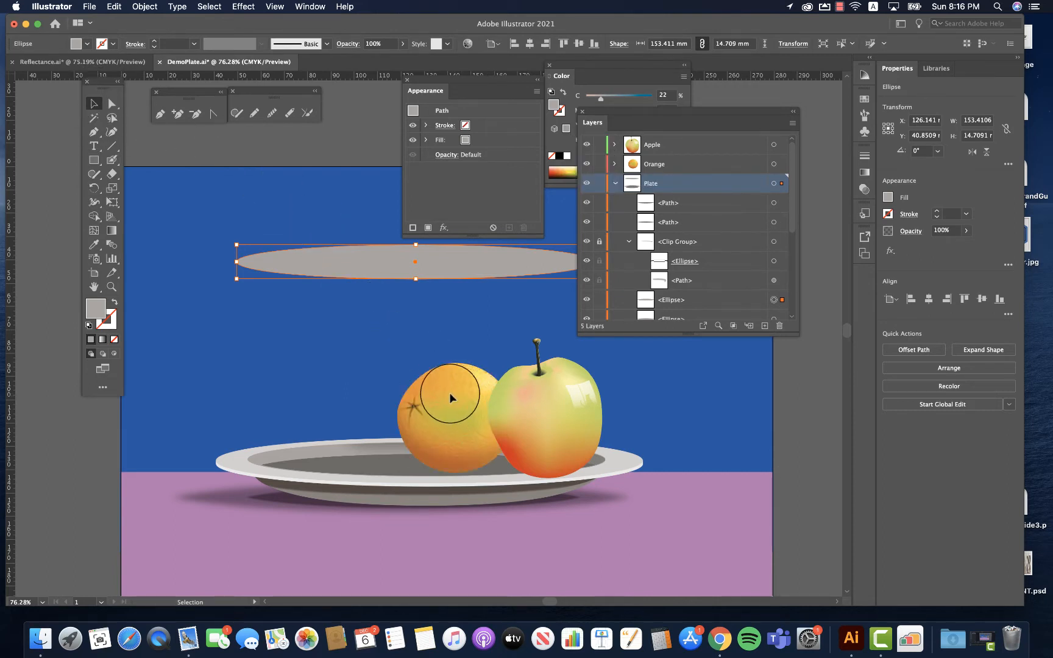
# Step: Move the orange to about X 103.8 mm, Y 111.5 mm on the plate, and shift the apple left beside it
pyautogui.click(773, 163)
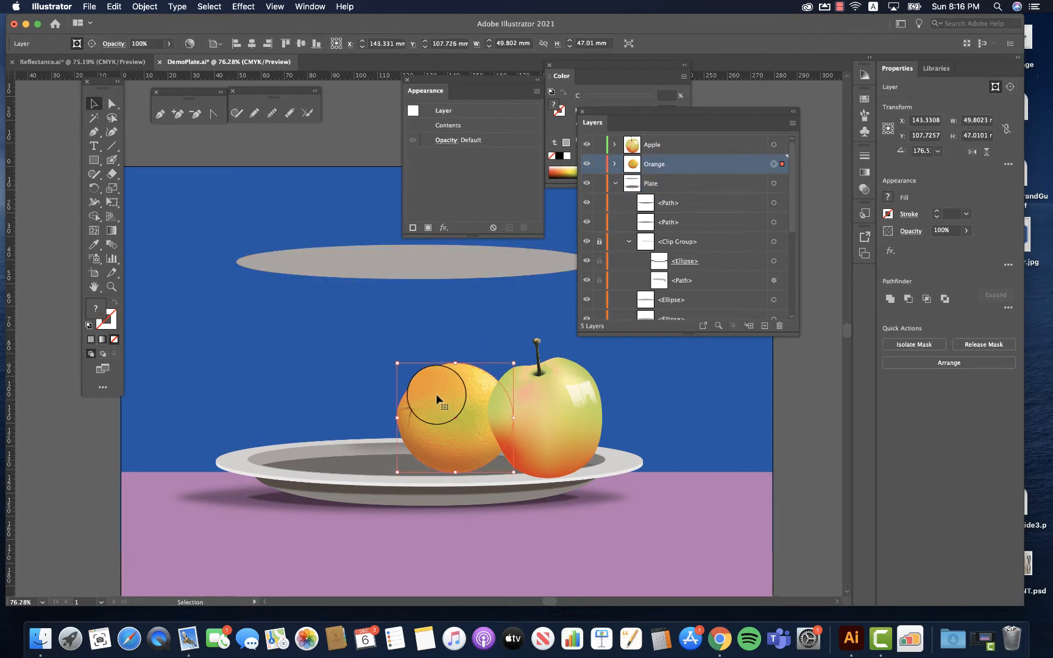
pyautogui.moveTo(438, 395); pyautogui.dragTo(359, 415)
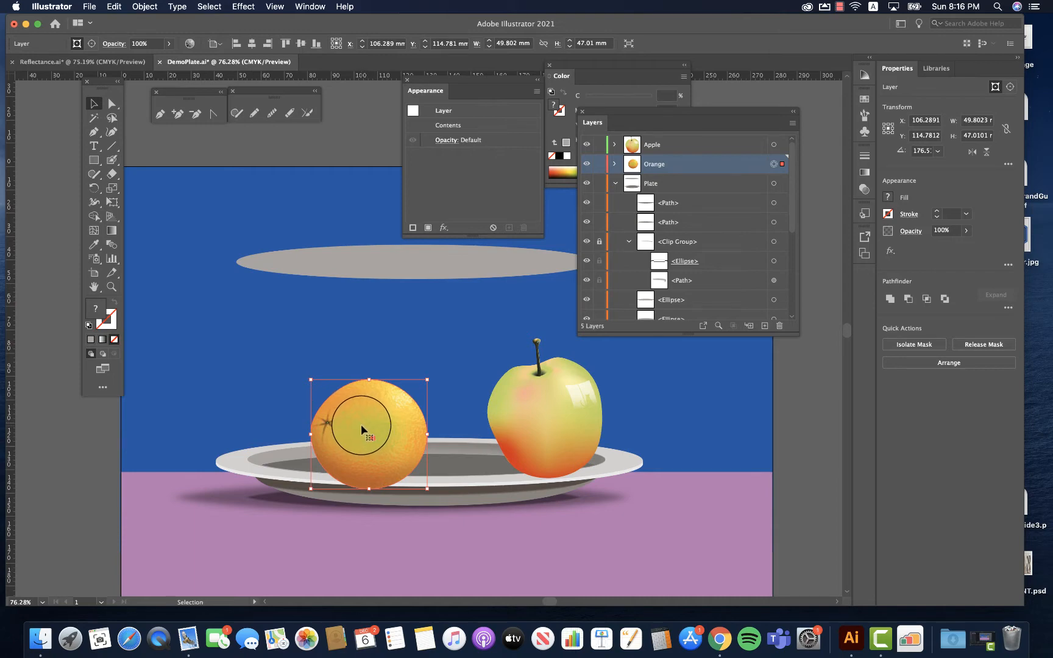
pyautogui.click(773, 144)
pyautogui.moveTo(570, 404); pyautogui.dragTo(497, 399)
pyautogui.click(773, 164)
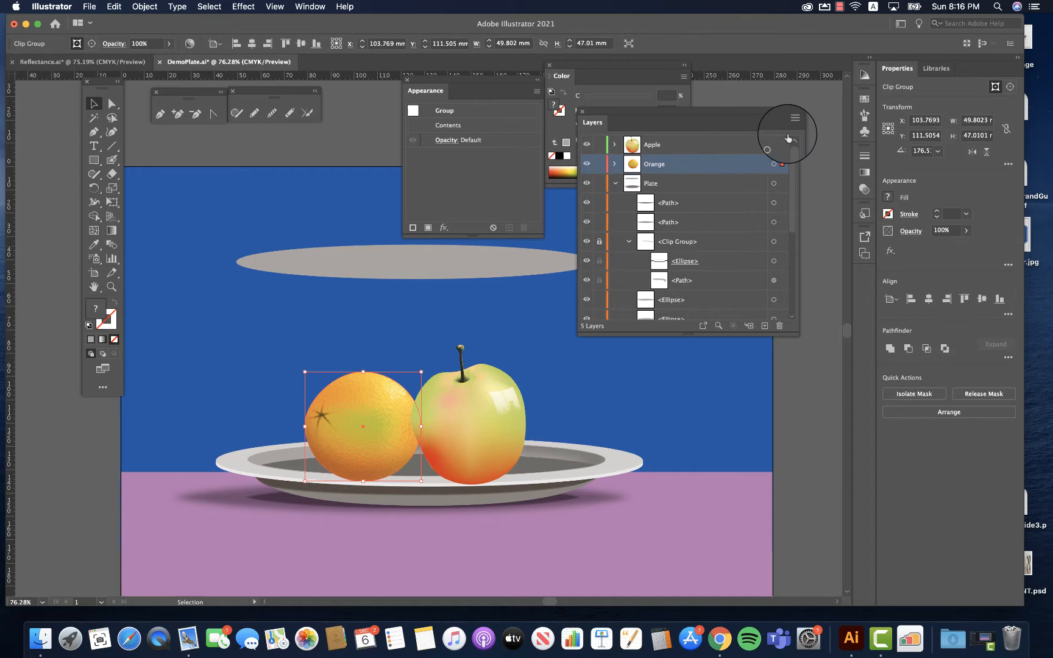
# Step: Scale the orange down to about 44.6 × 42.1 mm, keeping its base on the plate
pyautogui.click(773, 164)
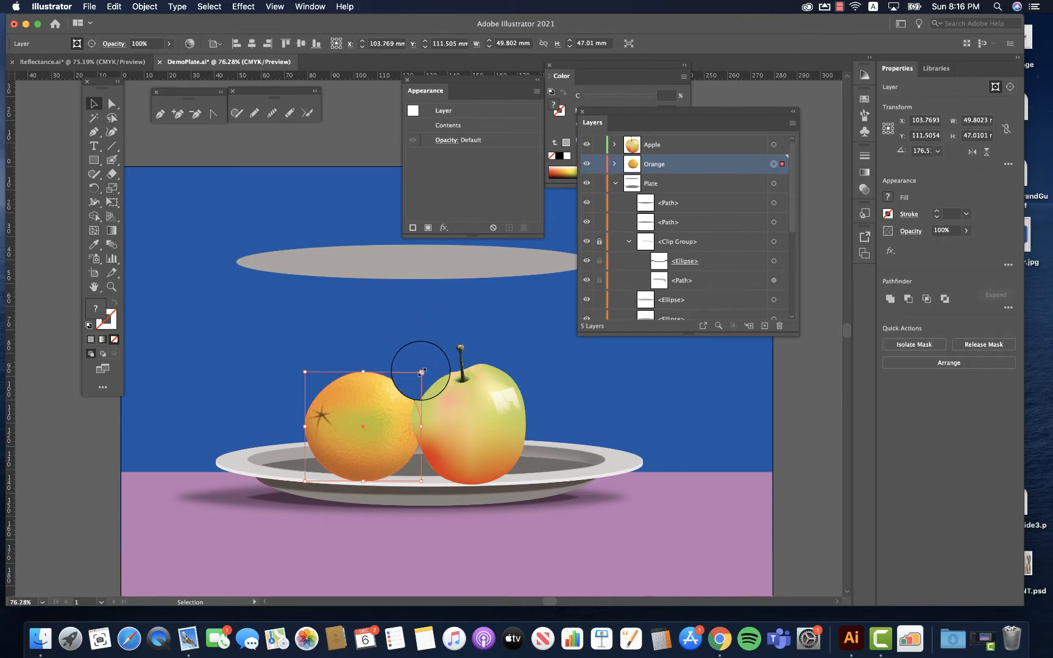
pyautogui.moveTo(421, 372)
pyautogui.mouseDown()
pyautogui.moveTo(413, 364)
pyautogui.moveTo(408, 383)
pyautogui.mouseUp()
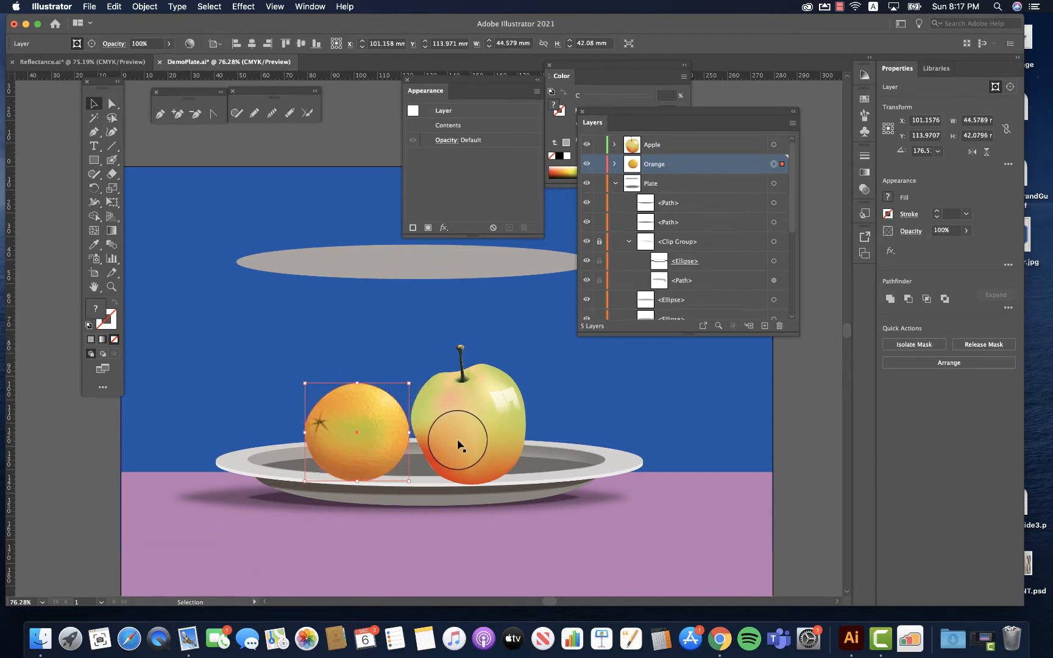
# Step: Select the plate's outer rim ellipse together with its inner ellipse, and paste a copy of both on the Plate layer
pyautogui.press('z')
pyautogui.moveTo(404, 464); pyautogui.dragTo(464, 463)
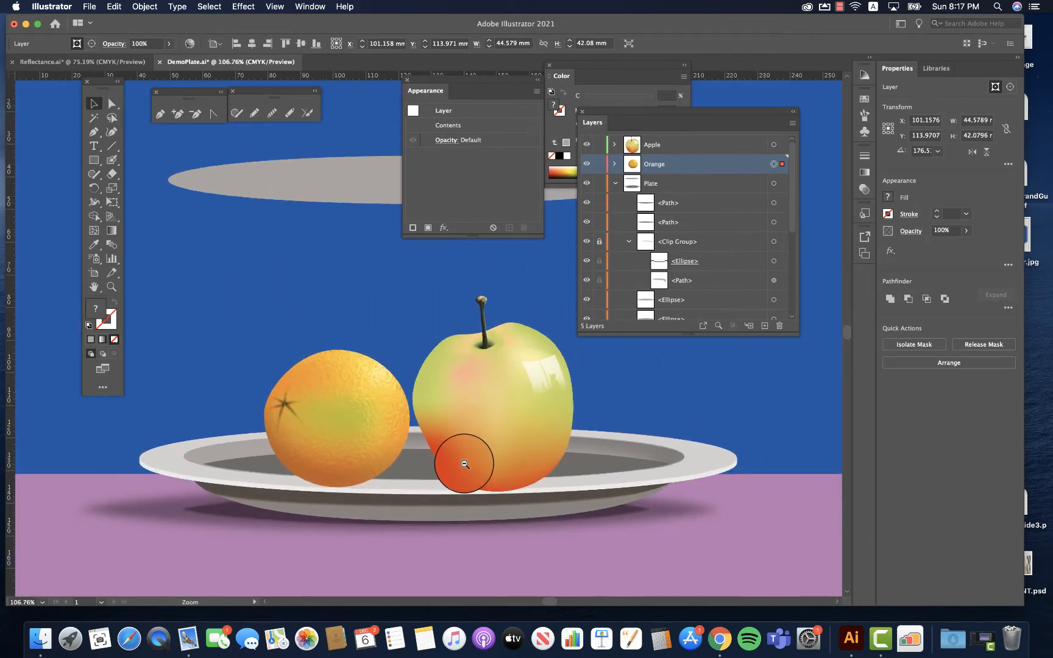
pyautogui.press('v')
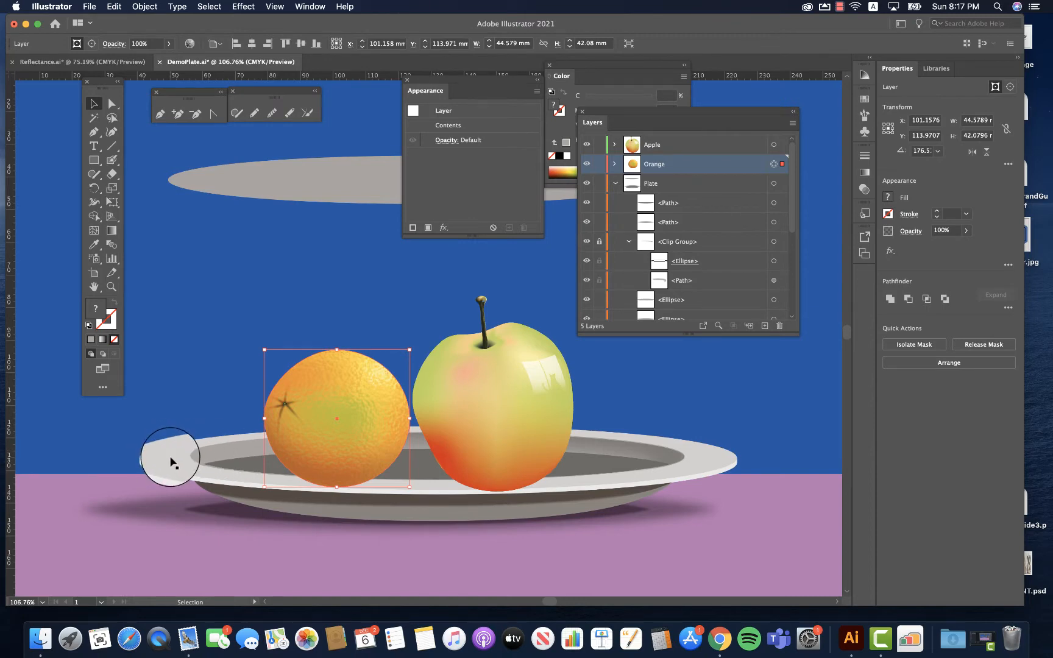
pyautogui.click(170, 458)
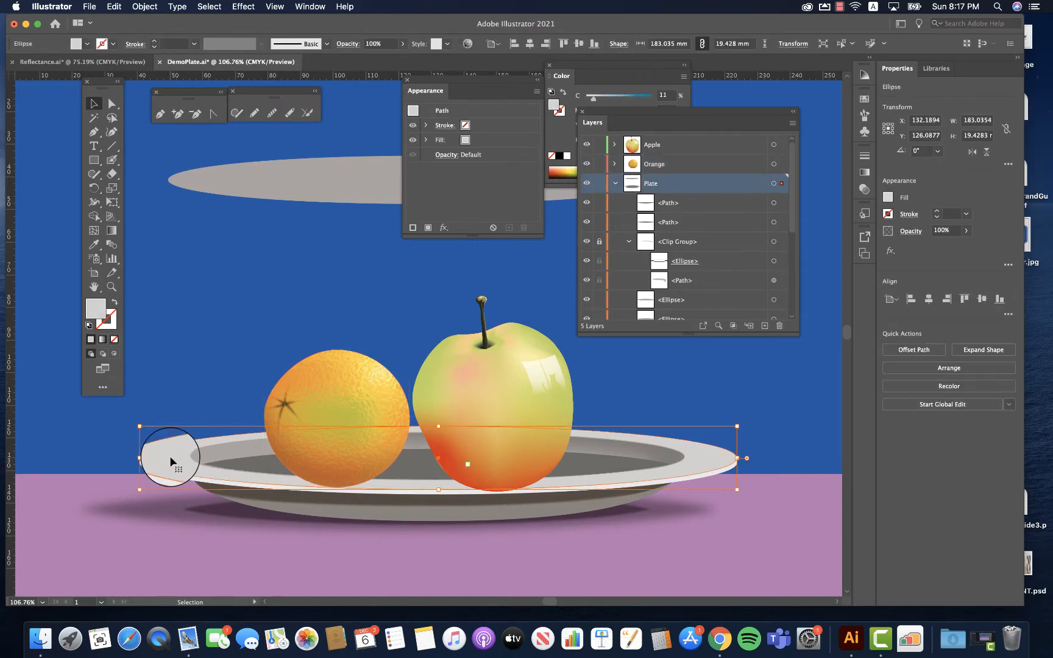
pyautogui.keyDown('shift'); pyautogui.click(207, 449); pyautogui.keyUp('shift')
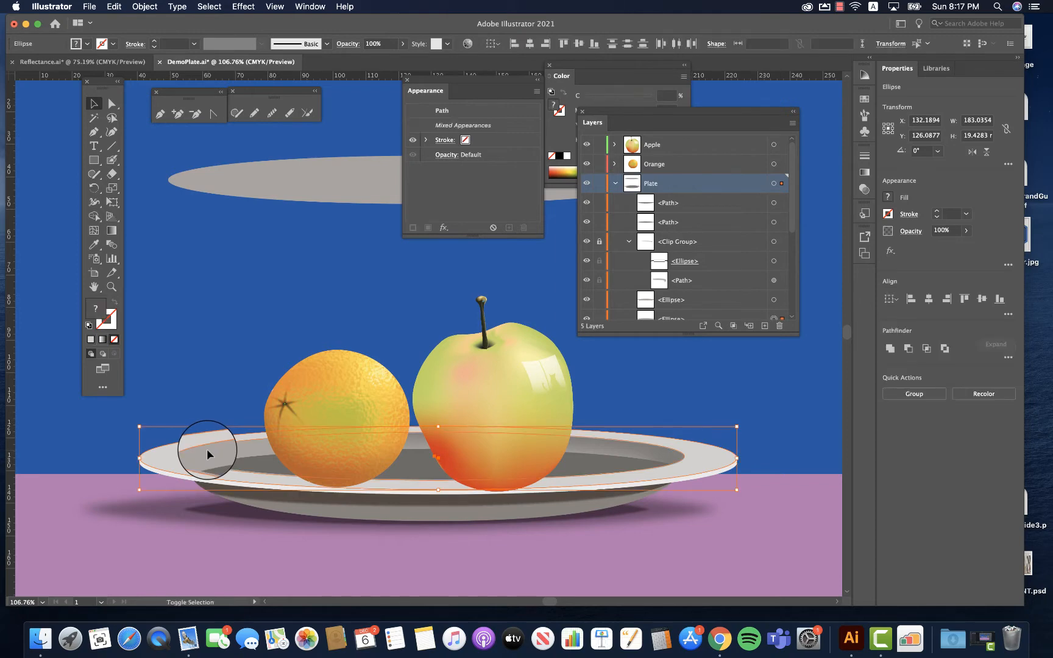
pyautogui.click(211, 400)
pyautogui.click(171, 460)
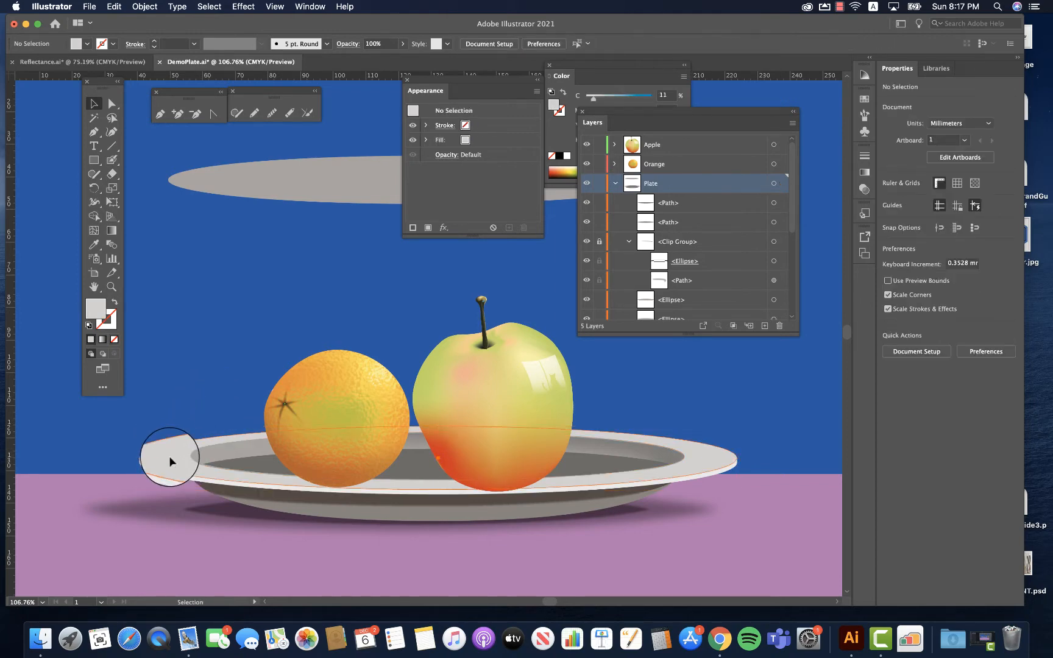
pyautogui.keyDown('shift'); pyautogui.click(207, 454); pyautogui.keyUp('shift')
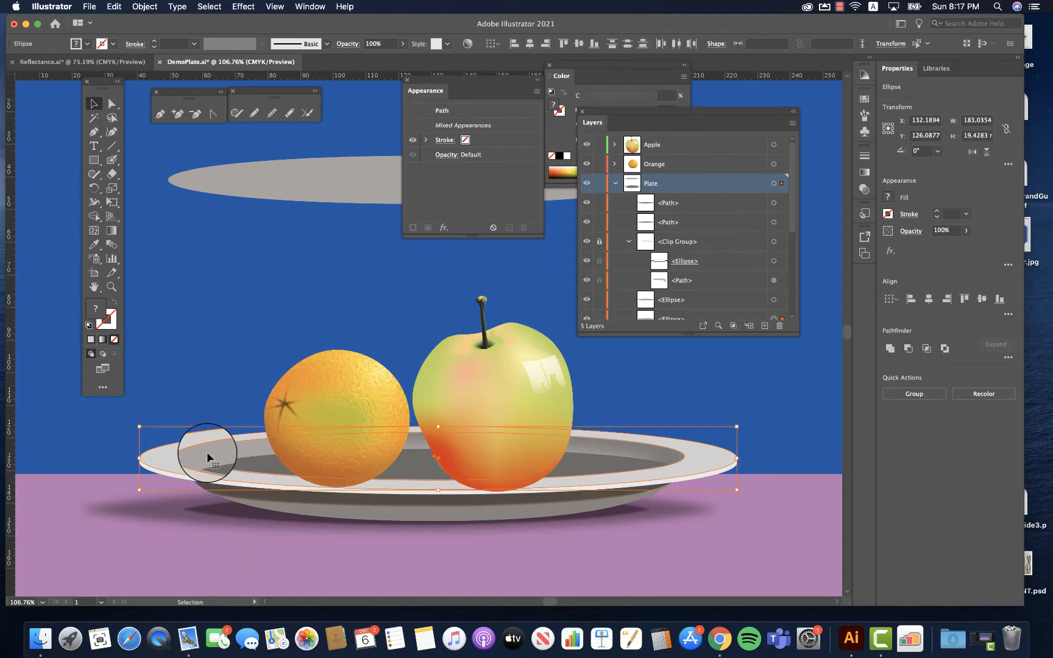
pyautogui.press('super+c')
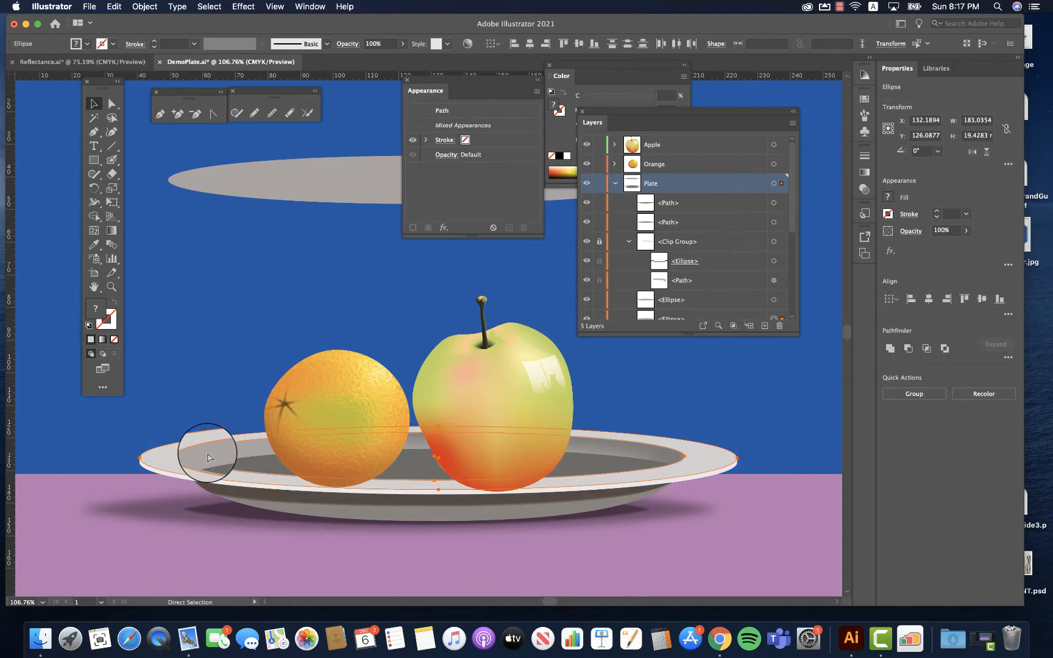
pyautogui.press('super+v')
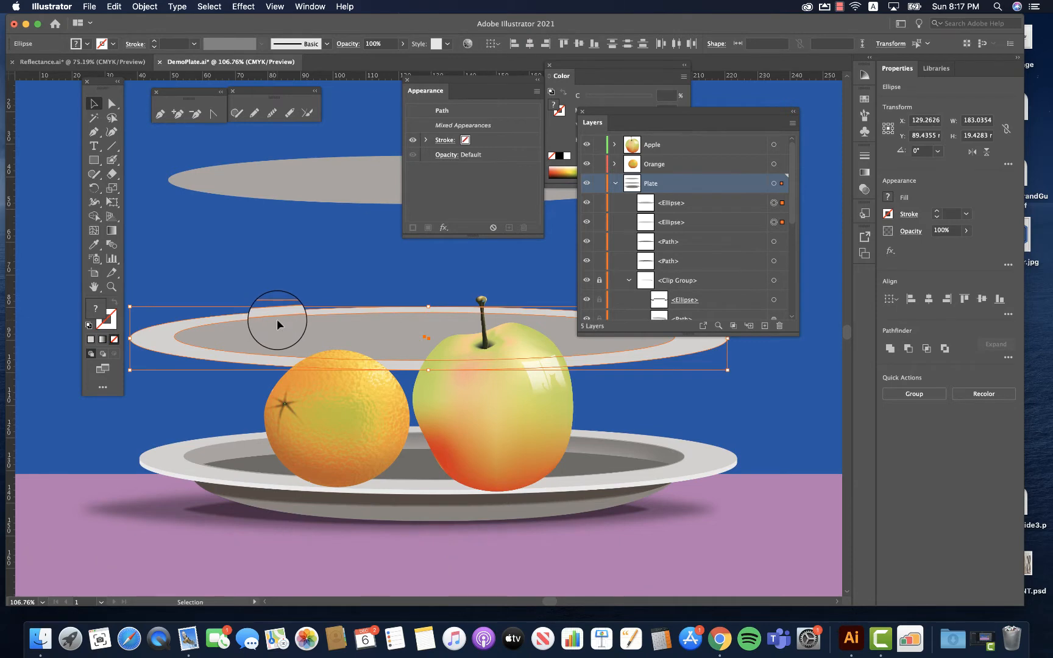
# Step: Move the pasted ellipses up to about Y 69.1 mm and cut out their centre with Shape Builder to leave a rim ring
pyautogui.moveTo(272, 318); pyautogui.dragTo(267, 258)
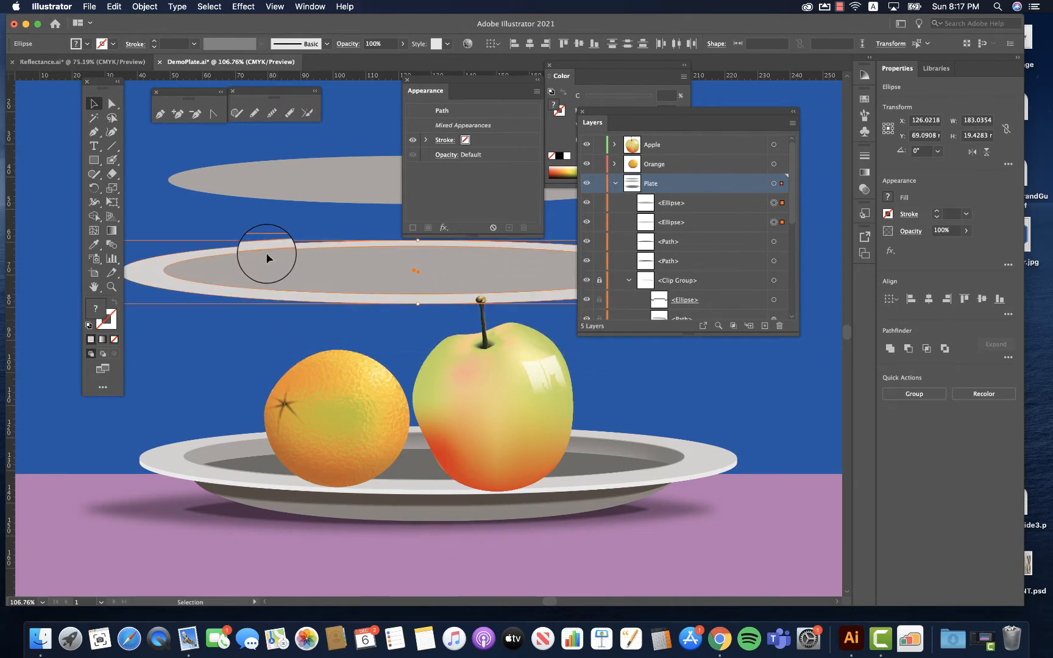
pyautogui.click(94, 216)
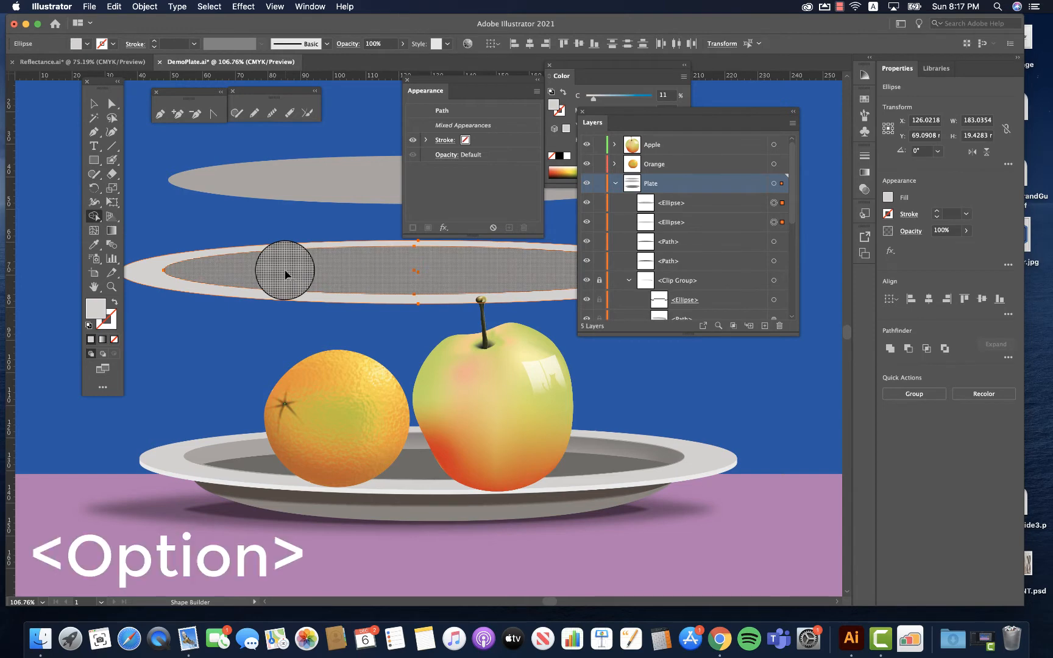
pyautogui.keyDown('alt'); pyautogui.click(285, 274); pyautogui.keyUp('alt')
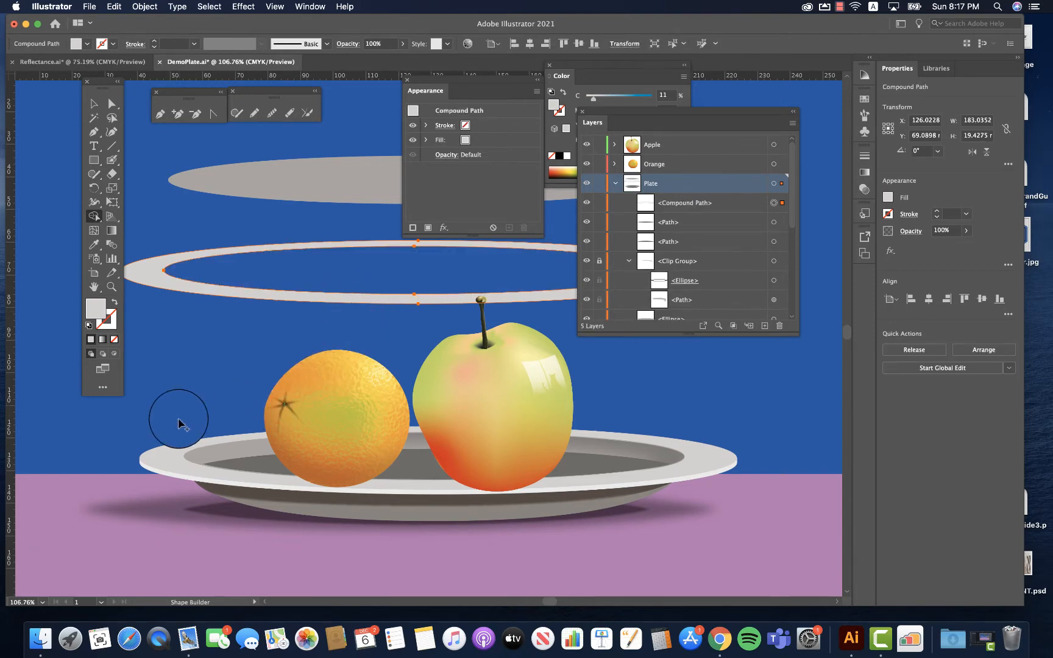
# Step: Cut the rim ring from the Plate layer and add a new layer above the Apple layer
pyautogui.click(93, 104)
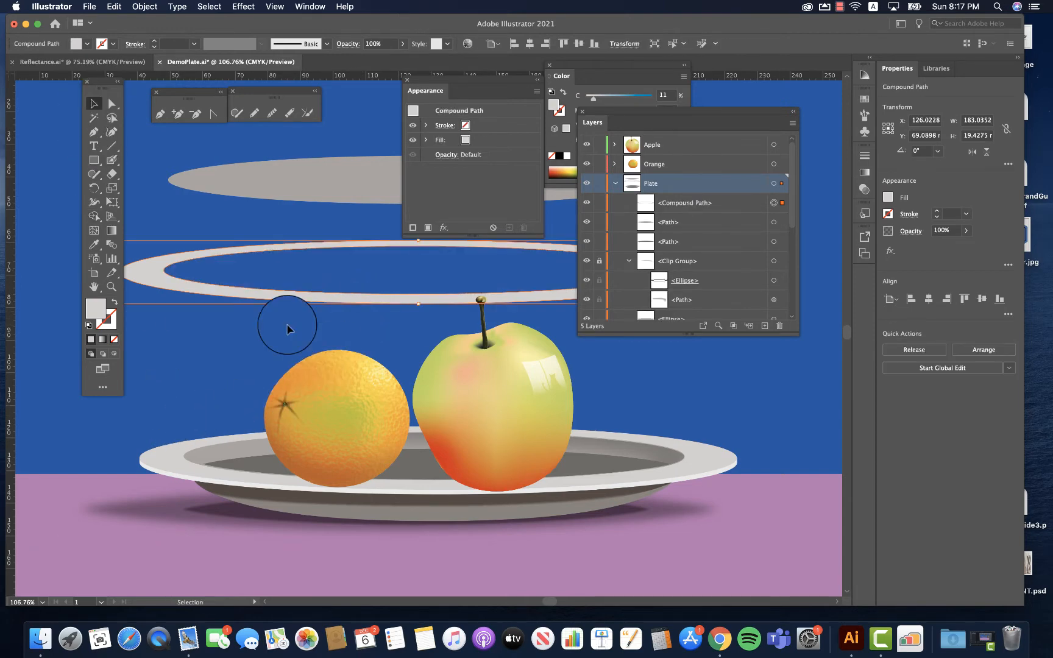
pyautogui.press('super+shift+b')
pyautogui.press('super+x')
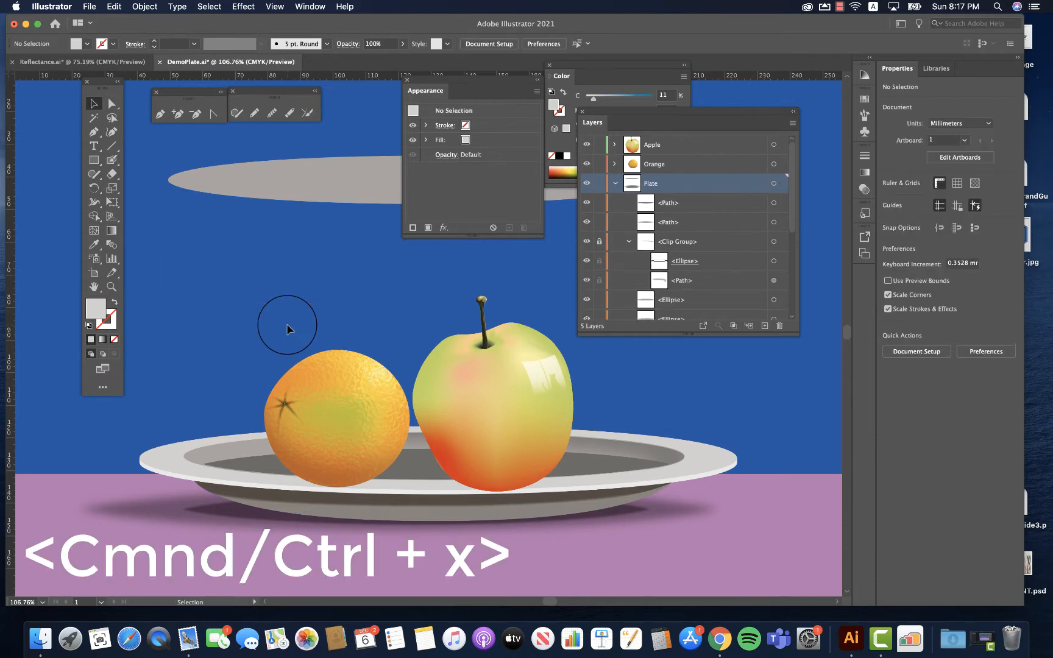
pyautogui.click(444, 394)
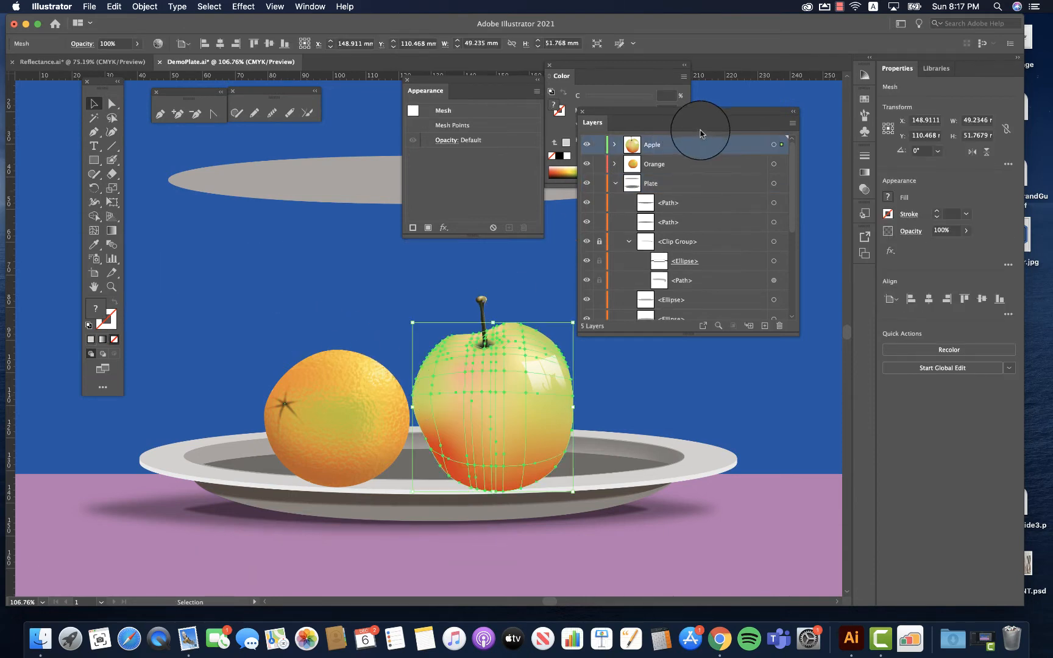
pyautogui.click(774, 145)
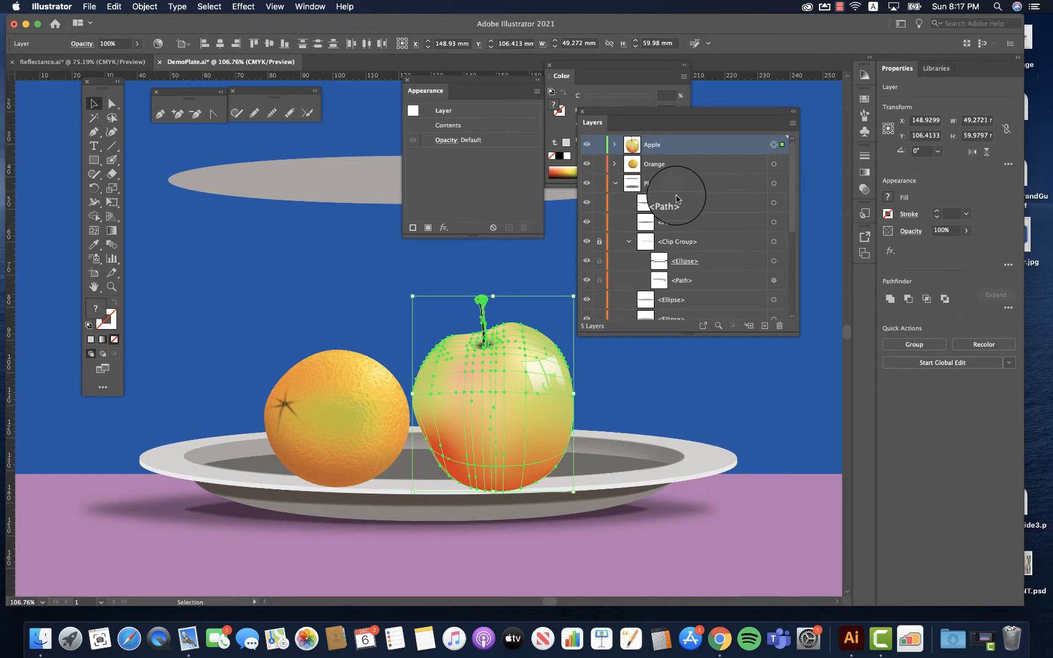
pyautogui.click(764, 327)
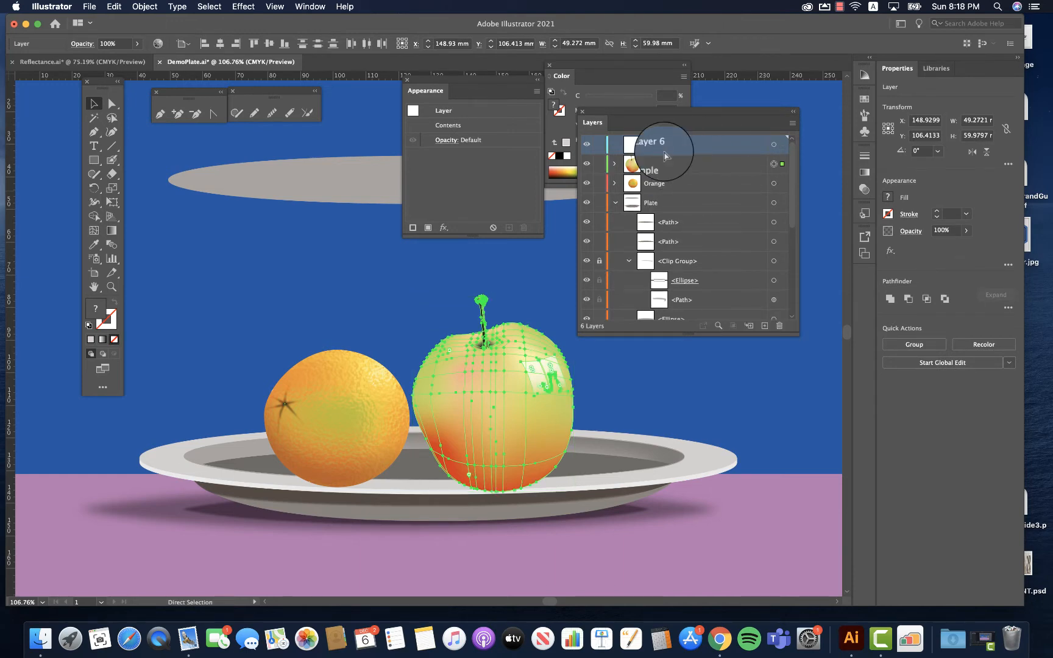
# Step: Paste the rim ring on the new layer and move it over the plate to about X 134.3 mm, Y 123.8 mm
pyautogui.press('super+v')
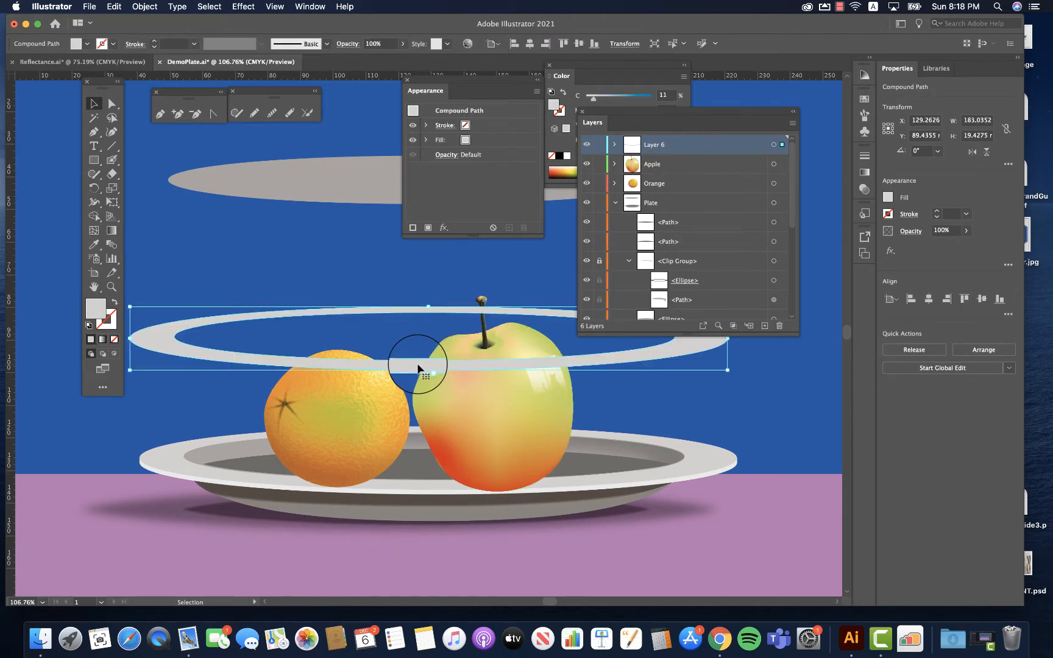
pyautogui.moveTo(417, 365); pyautogui.dragTo(428, 479)
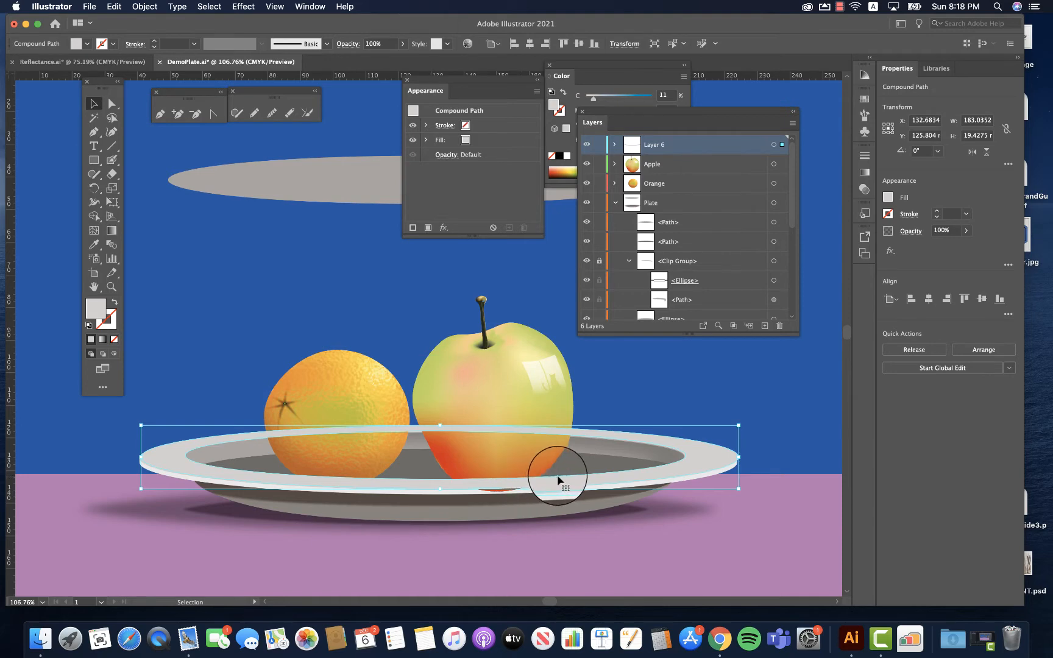
pyautogui.moveTo(600, 476)
pyautogui.mouseDown()
pyautogui.moveTo(602, 485)
pyautogui.moveTo(604, 469)
pyautogui.mouseUp()
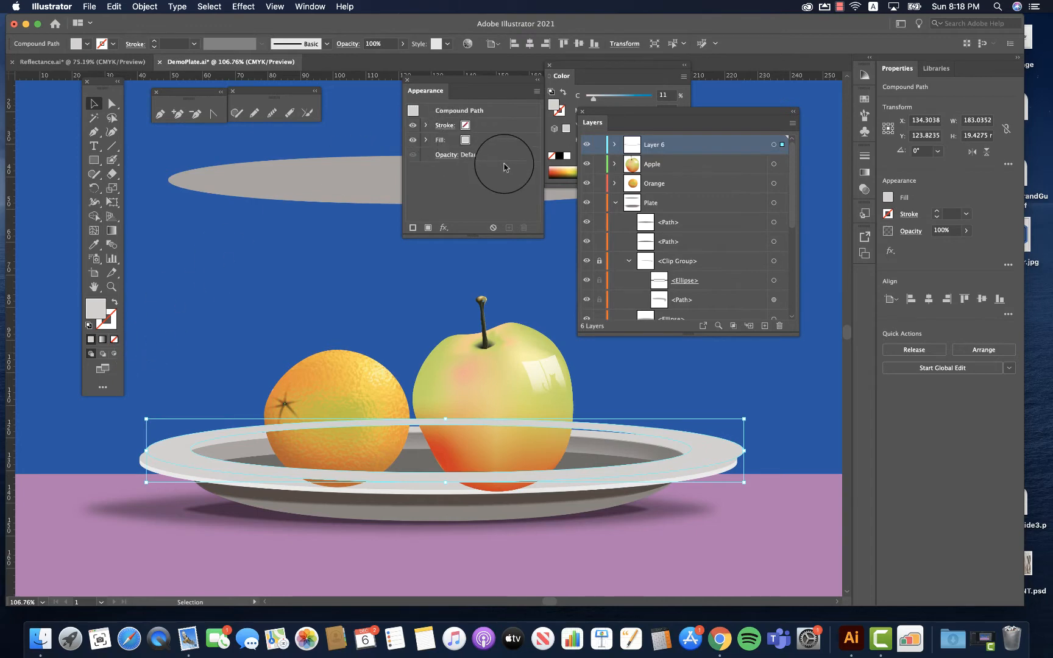
# Step: Tint the plate's original rim ellipse with 29% cyan, and align the rim ring over it at about X 132.3 mm, Y 126.0 mm
pyautogui.moveTo(593, 97); pyautogui.dragTo(617, 101)
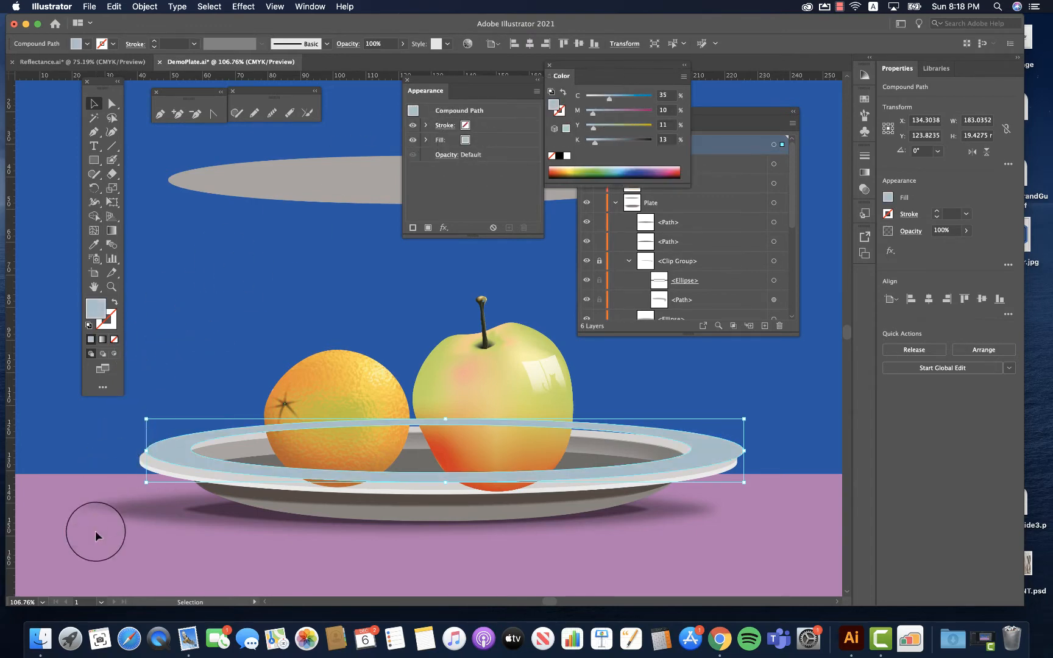
pyautogui.press('super+z')
pyautogui.click(163, 464)
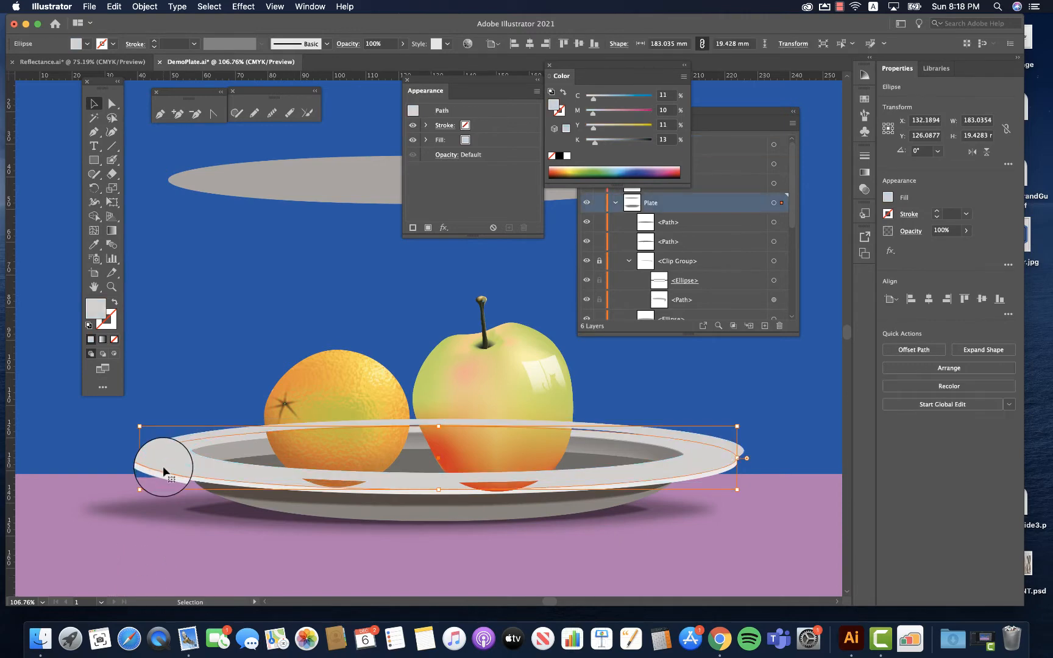
pyautogui.moveTo(593, 98); pyautogui.dragTo(604, 97)
pyautogui.click(166, 458)
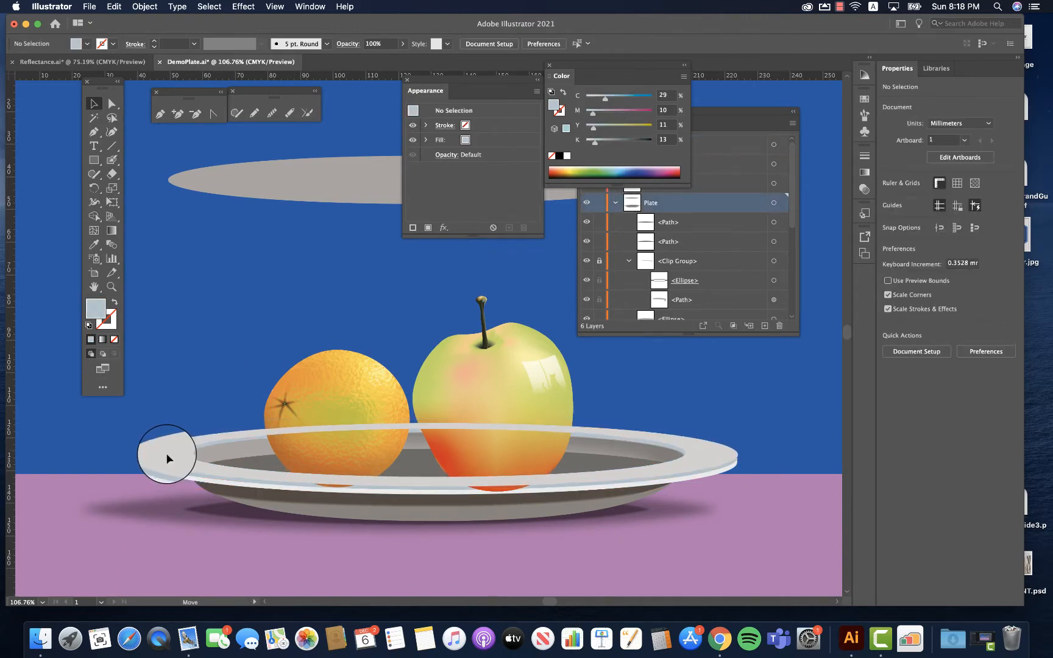
pyautogui.click(165, 457)
# Step: Cut the ring's outer and inner paths with Scissors where its back section meets the orange's left side
pyautogui.moveTo(251, 414); pyautogui.dragTo(402, 477)
pyautogui.moveTo(286, 435); pyautogui.dragTo(535, 529)
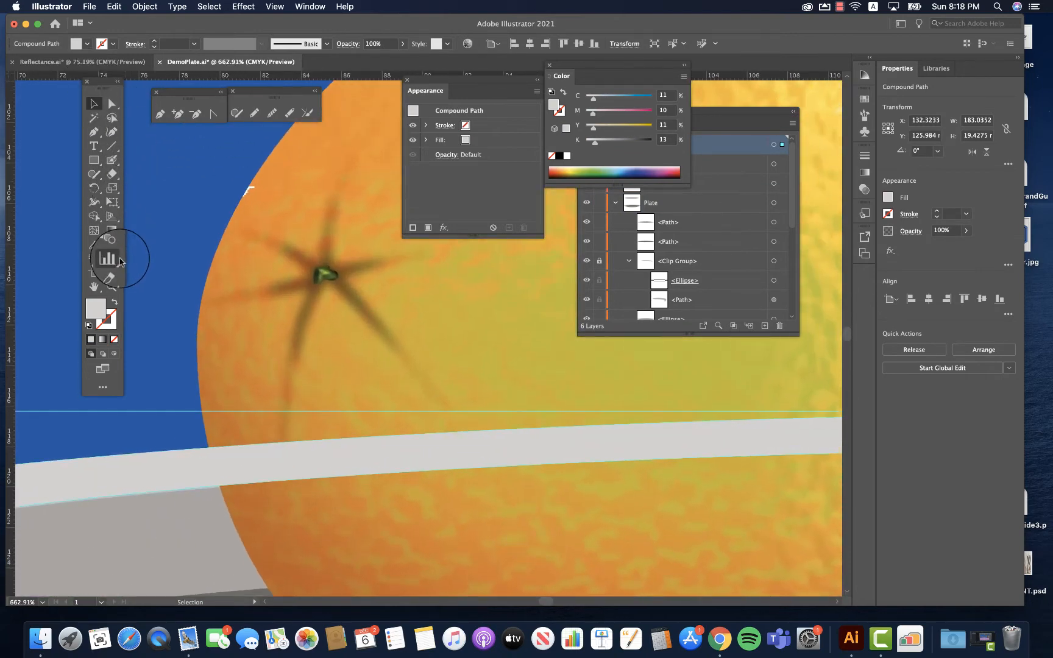
pyautogui.click(113, 175)
pyautogui.click(160, 188)
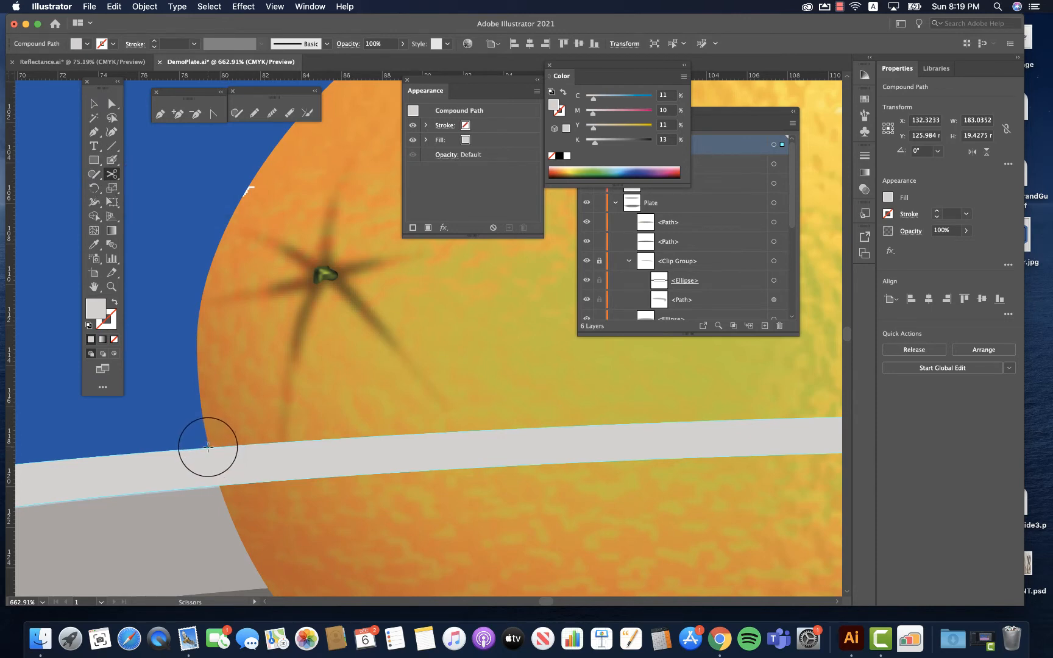
pyautogui.click(208, 448)
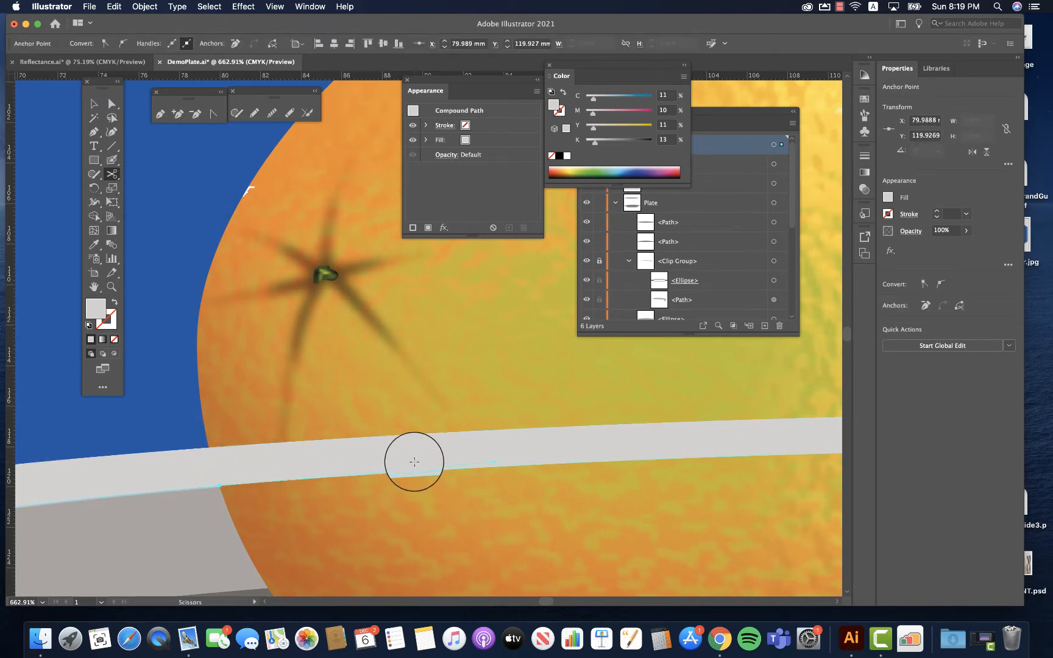
# Step: Cut the ring's outer and inner paths where its back section meets the apple's right side
pyautogui.hscroll(5, 414, 462)
pyautogui.hscroll(18, 414, 462)
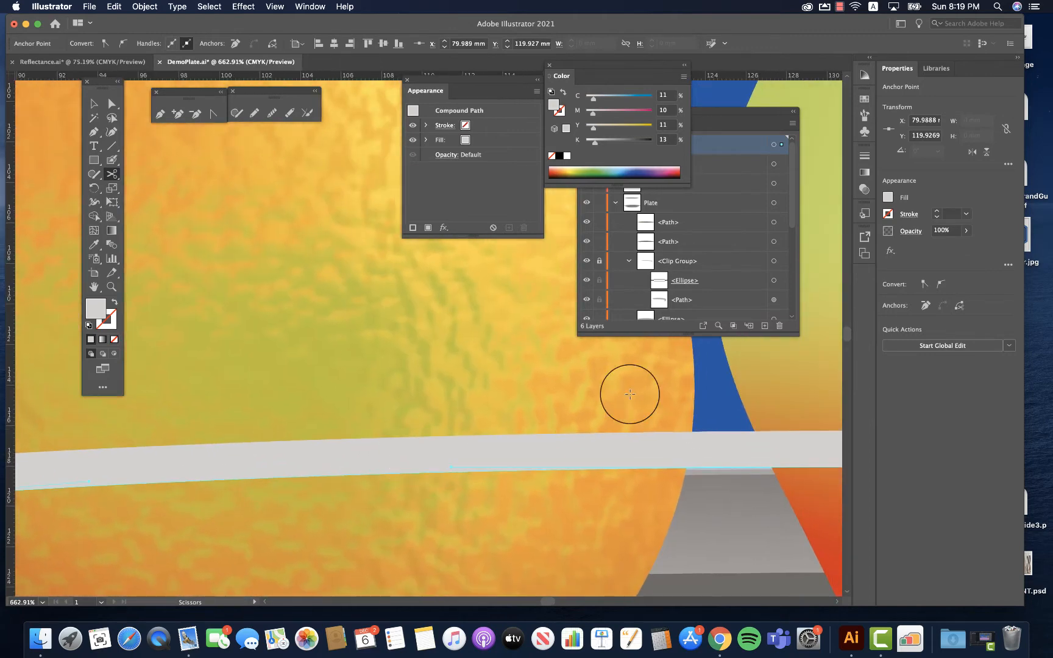
pyautogui.hscroll(1, 670, 438)
pyautogui.click(698, 469)
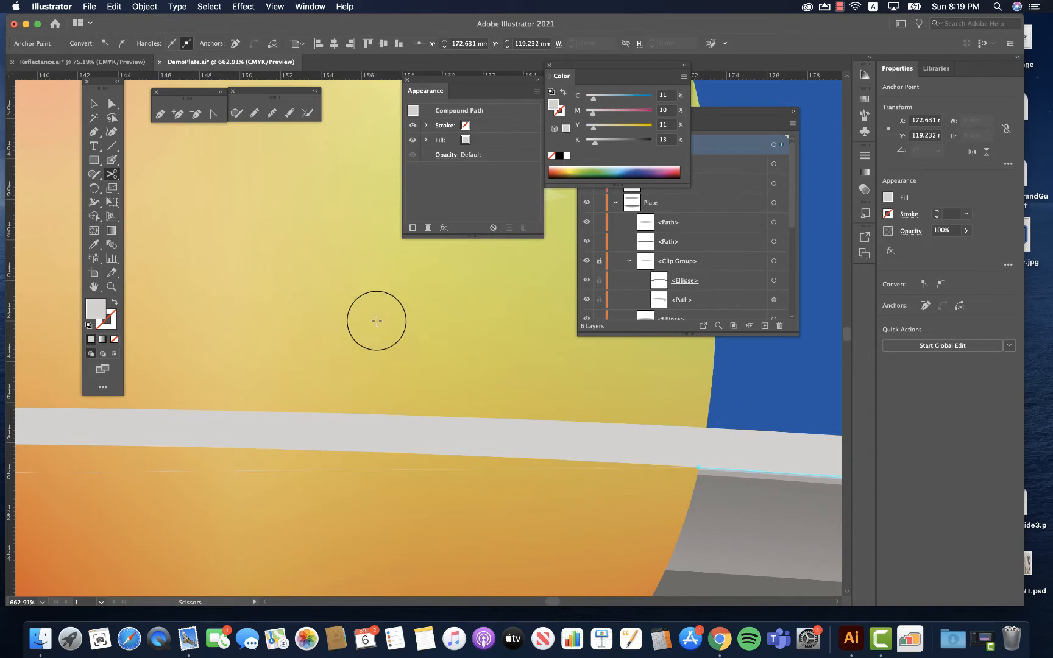
pyautogui.press('super+0')
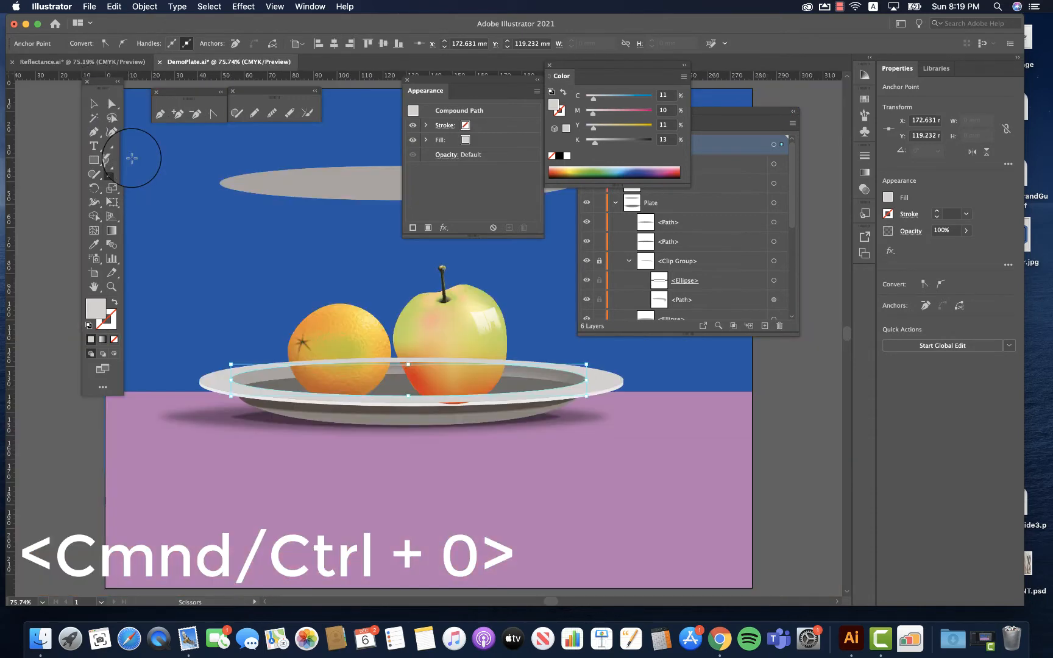
# Step: Delete the ring's outer and inner back path segments that cross the orange and apple between the cuts
pyautogui.click(94, 103)
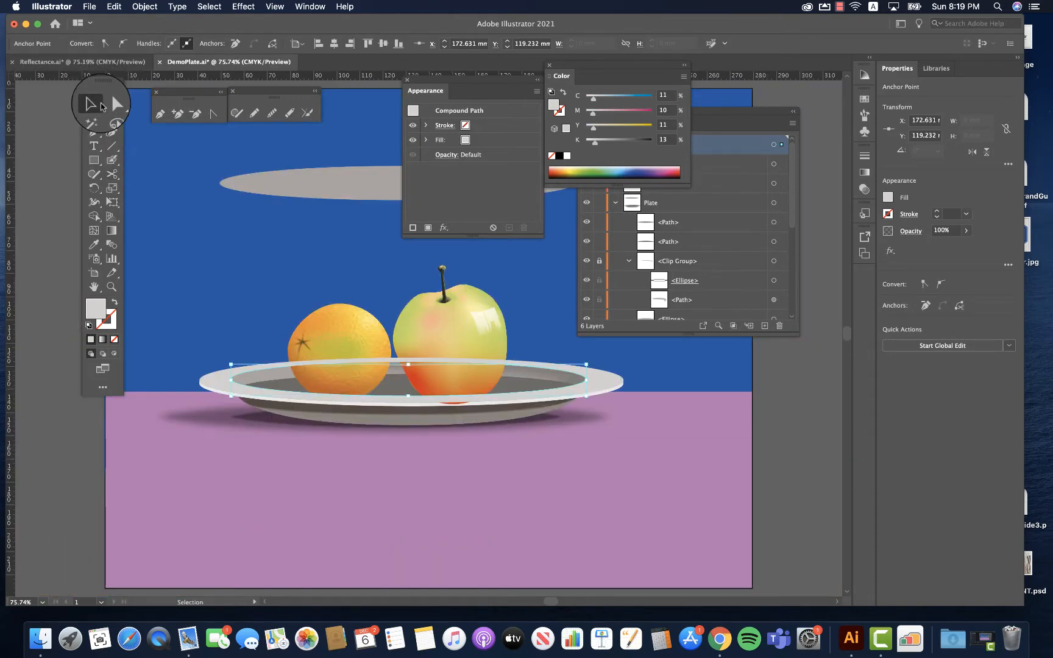
pyautogui.click(397, 362)
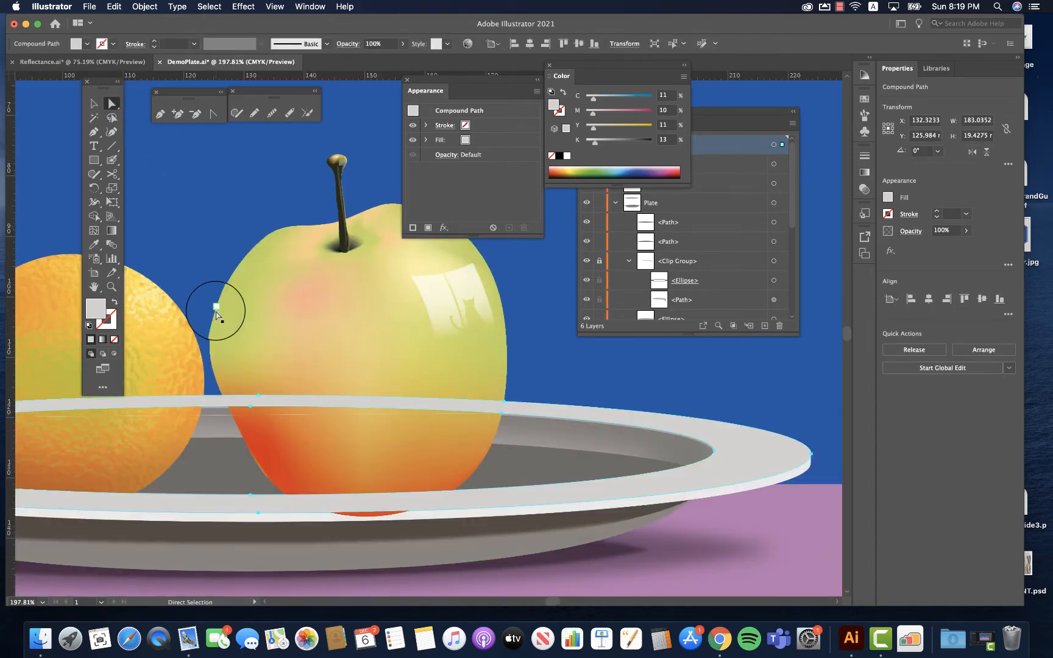
pyautogui.click(203, 267)
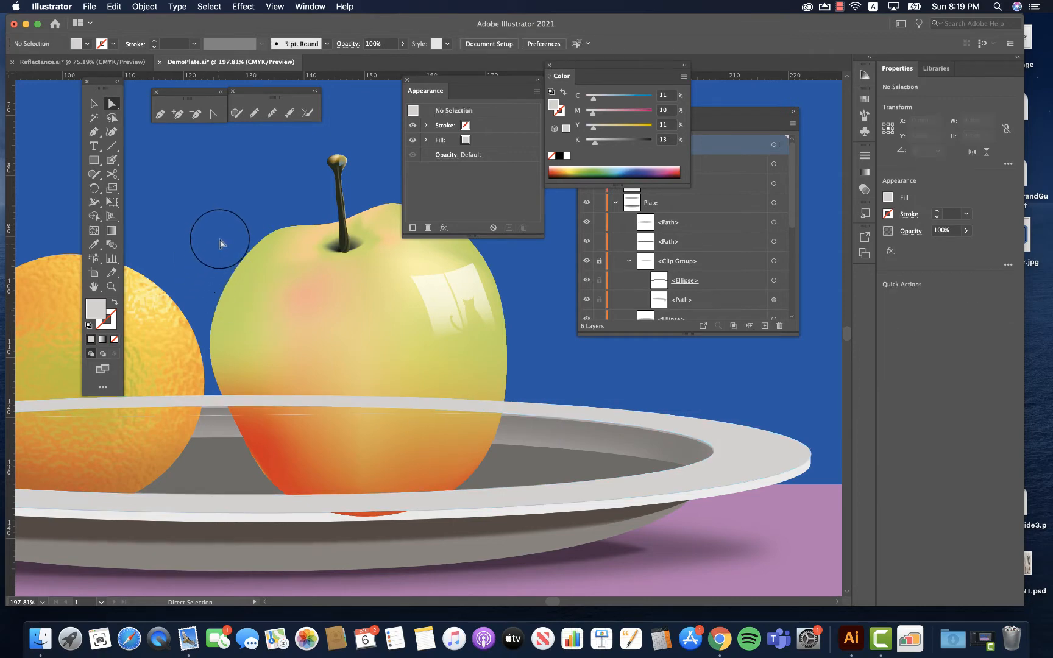
pyautogui.click(218, 399)
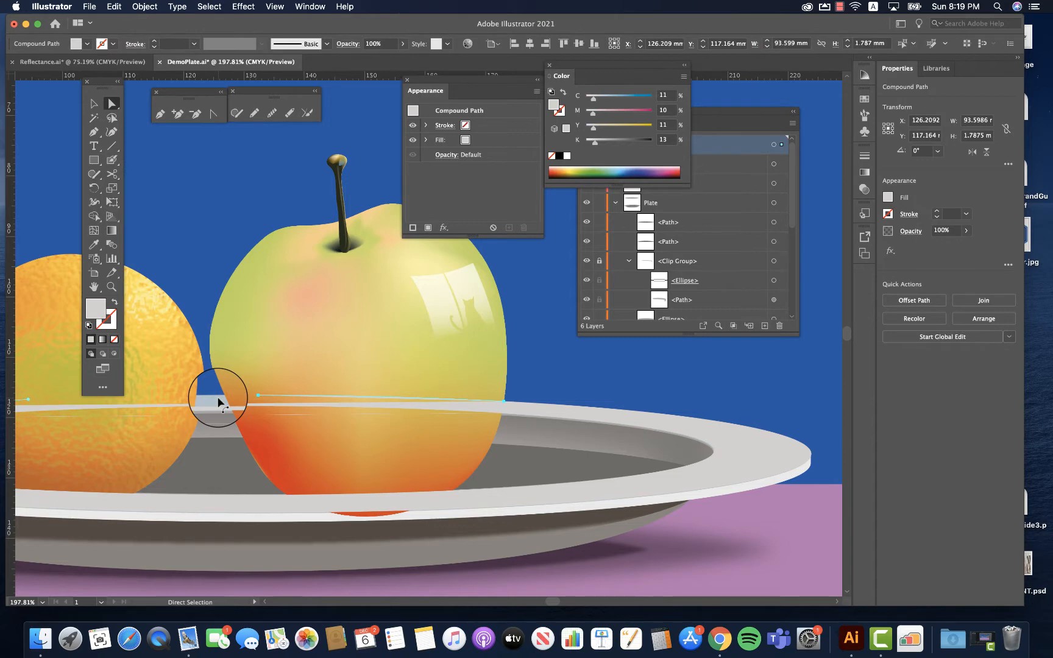
pyautogui.press('Delete')
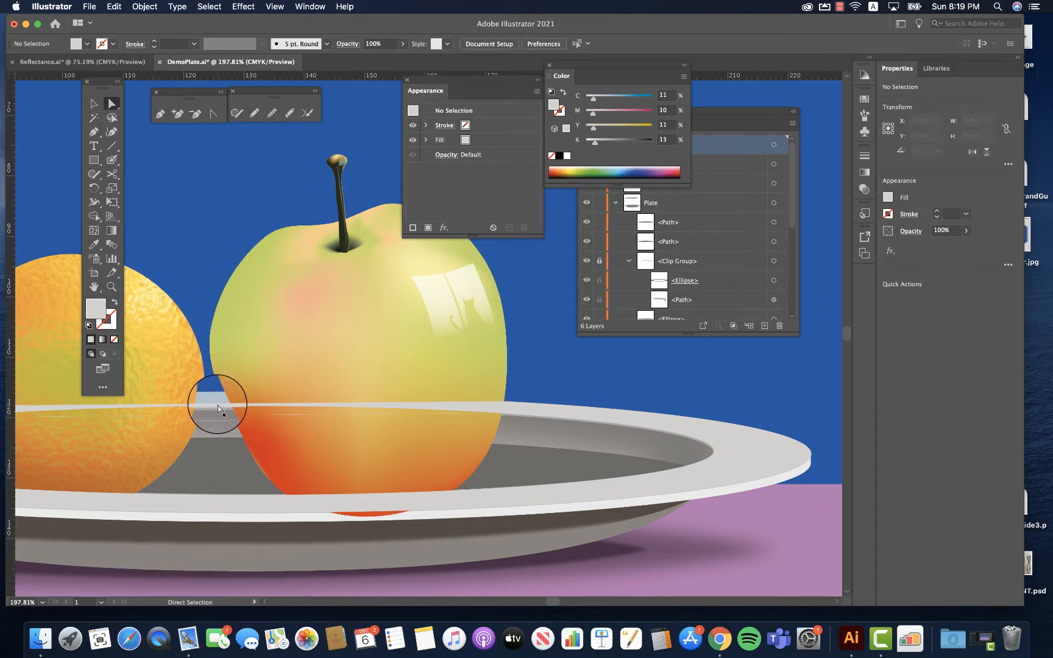
pyautogui.rightClick(217, 407)
pyautogui.click(212, 410)
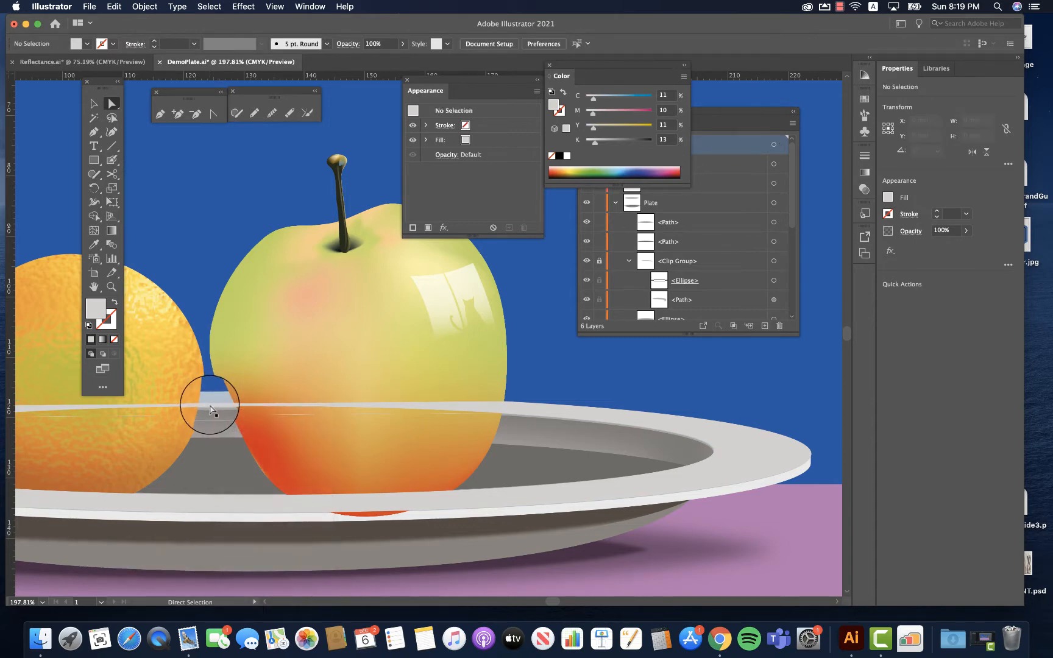
pyautogui.click(208, 406)
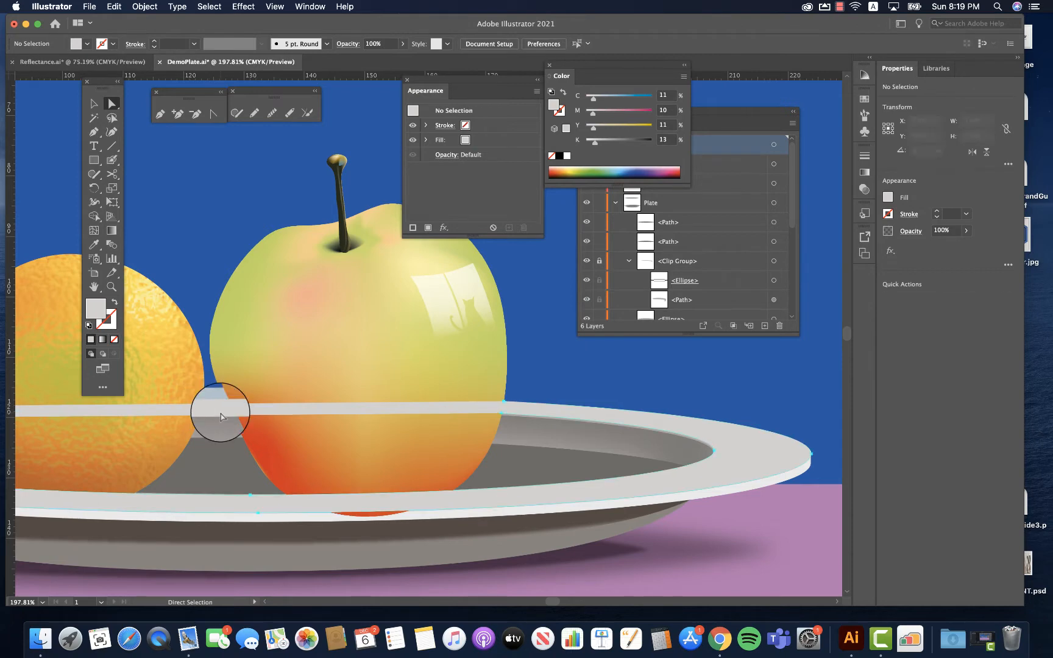
pyautogui.moveTo(219, 404); pyautogui.dragTo(436, 418)
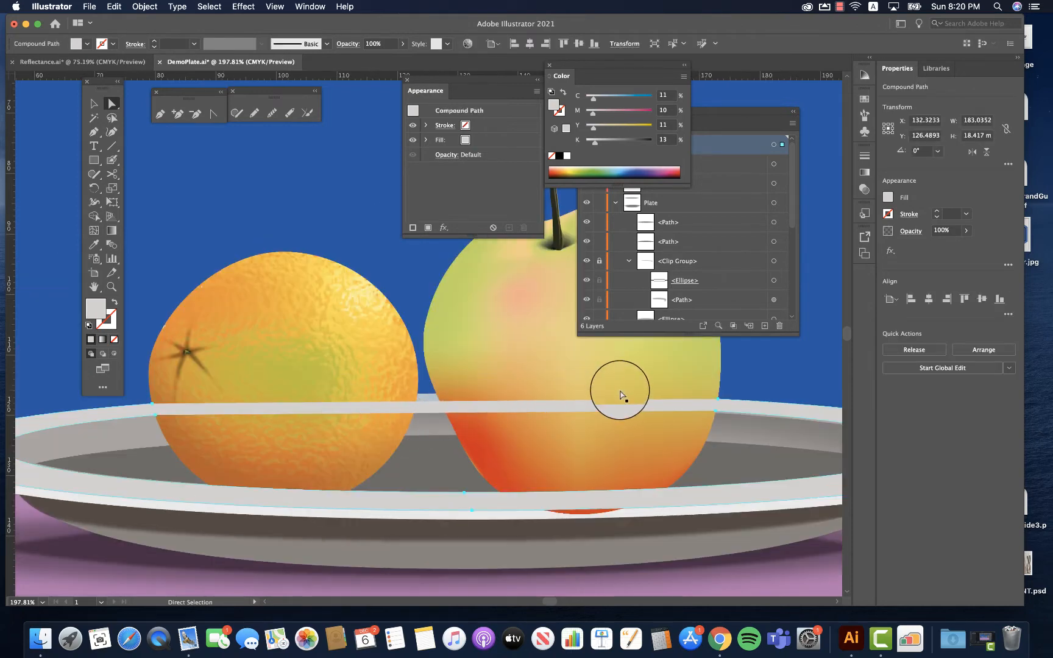
pyautogui.click(156, 417)
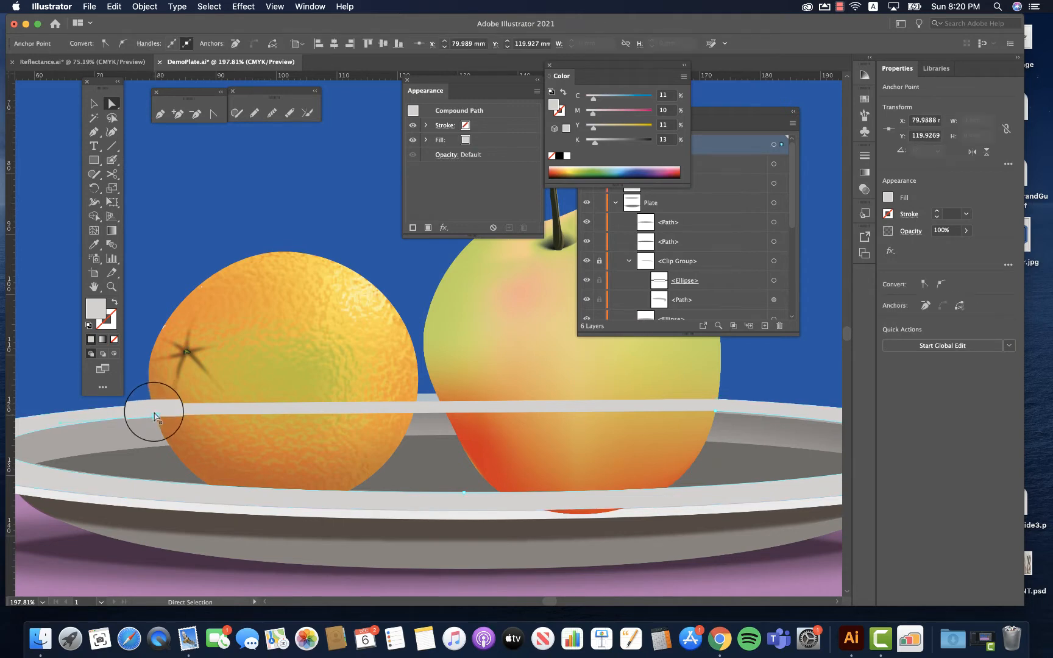
pyautogui.scroll(5, 156, 418)
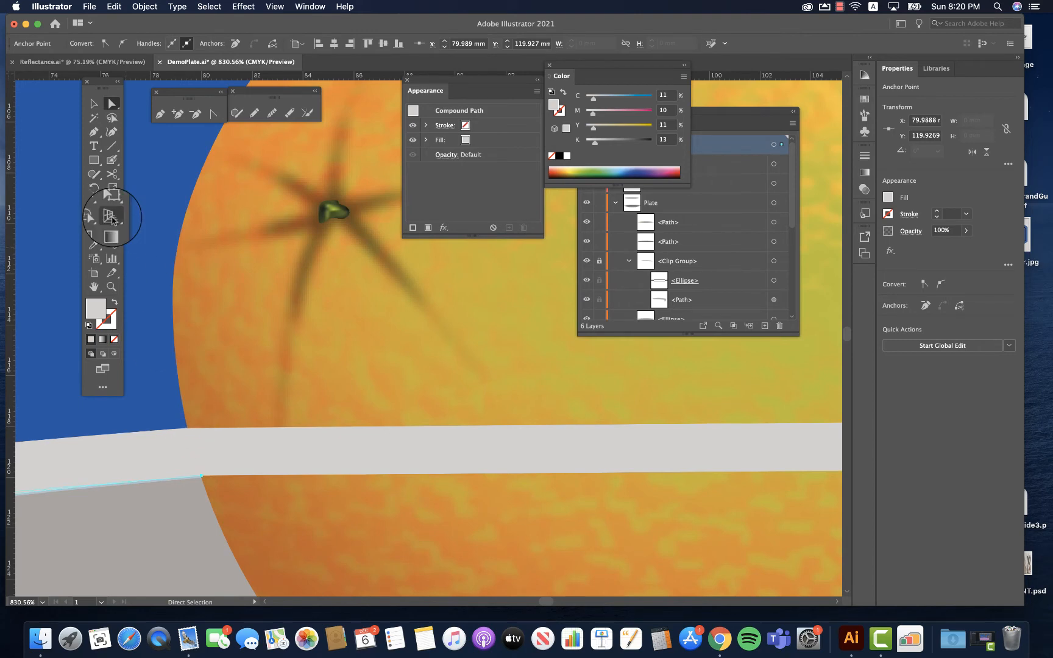
pyautogui.click(159, 113)
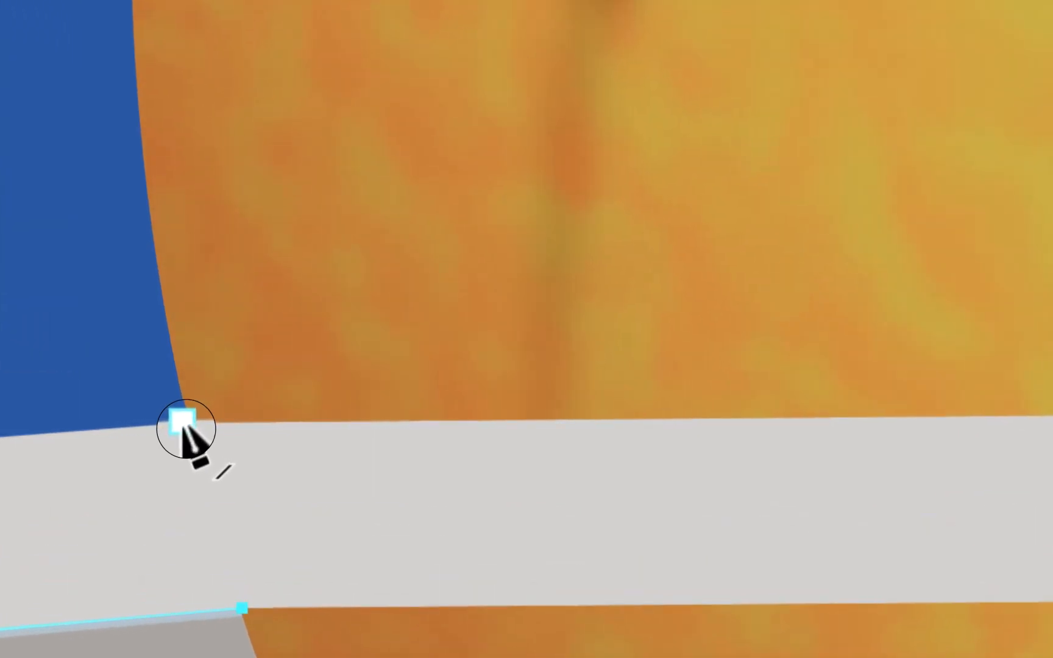
pyautogui.moveTo(183, 426); pyautogui.dragTo(197, 468)
pyautogui.press('a')
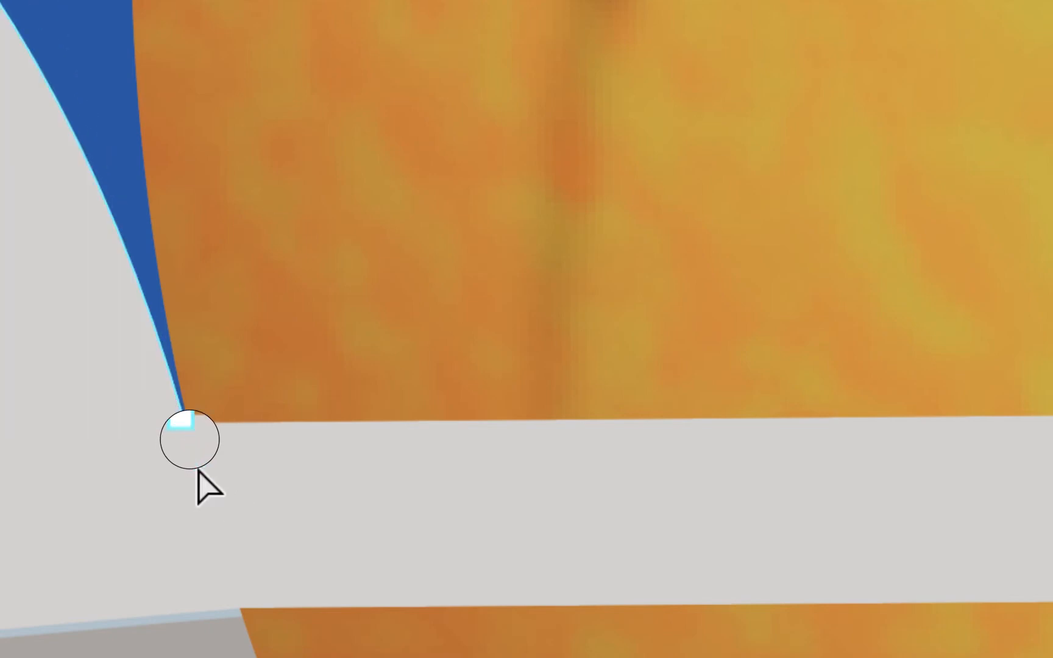
pyautogui.hotkey('ctrl', 'z')
# Step: Join the ring's outer and inner cut endpoints at the orange's left side with a Pen tool curve following the orange's edge
pyautogui.press('p')
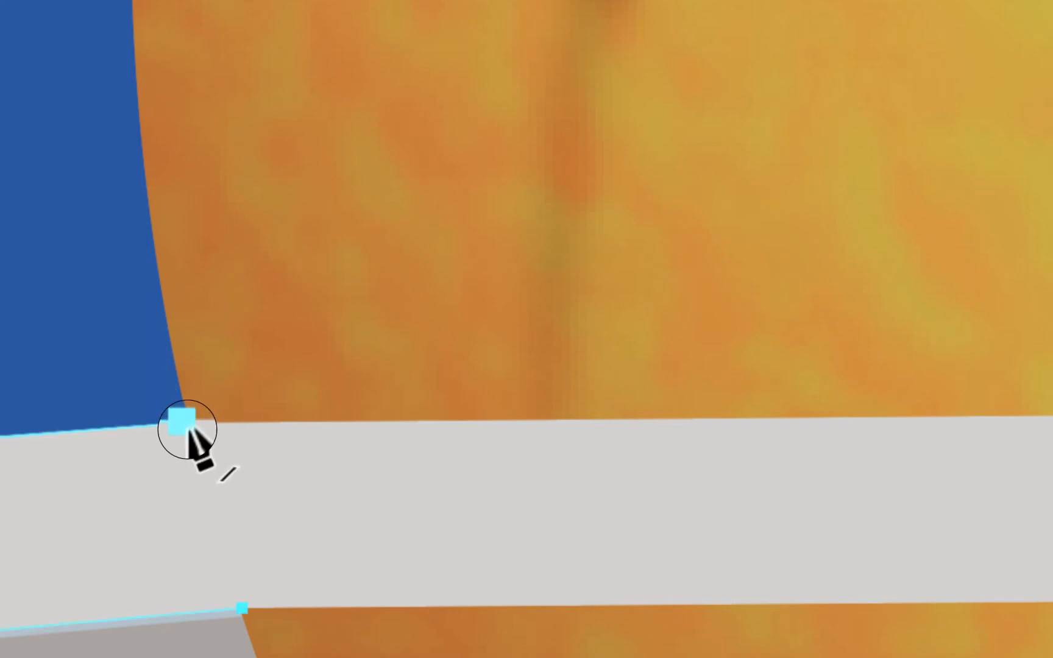
pyautogui.press('alt')
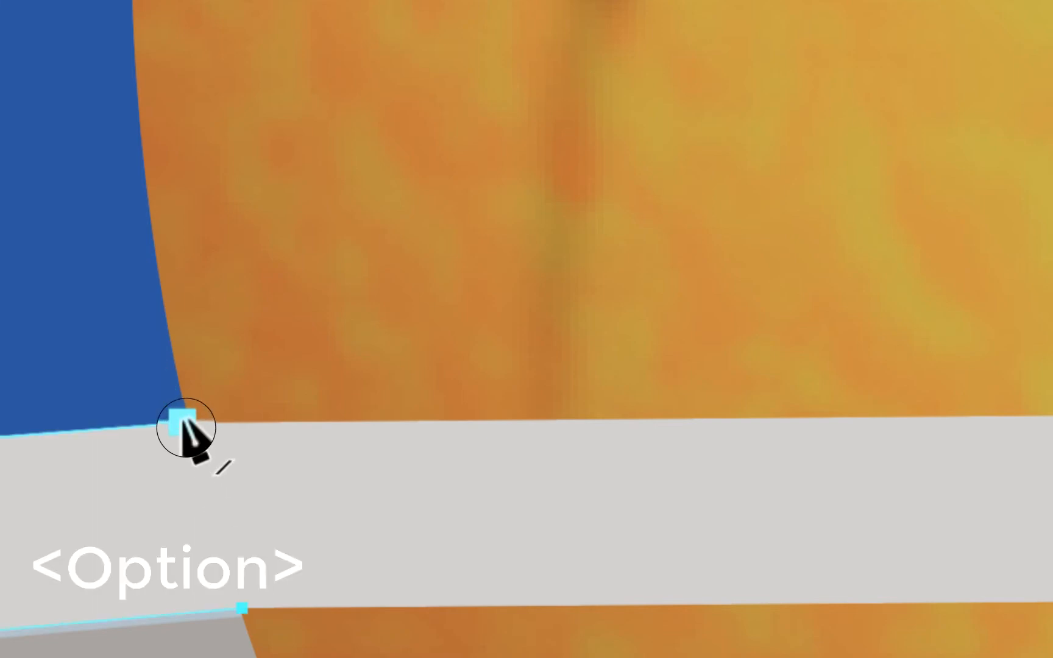
pyautogui.moveTo(183, 420); pyautogui.dragTo(196, 470)
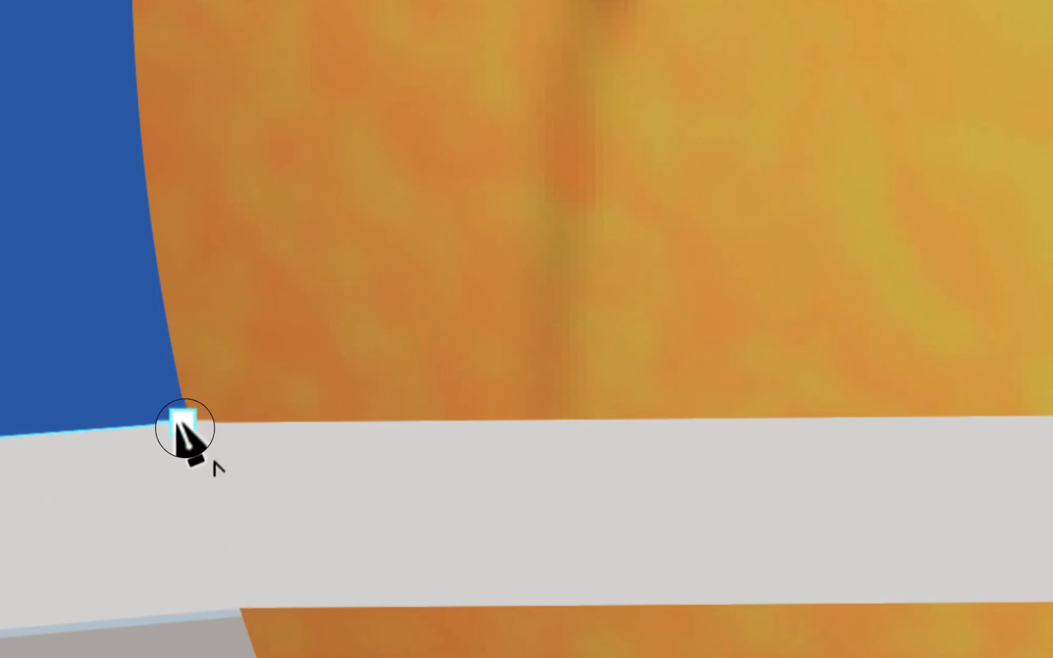
pyautogui.moveTo(184, 426); pyautogui.dragTo(206, 496)
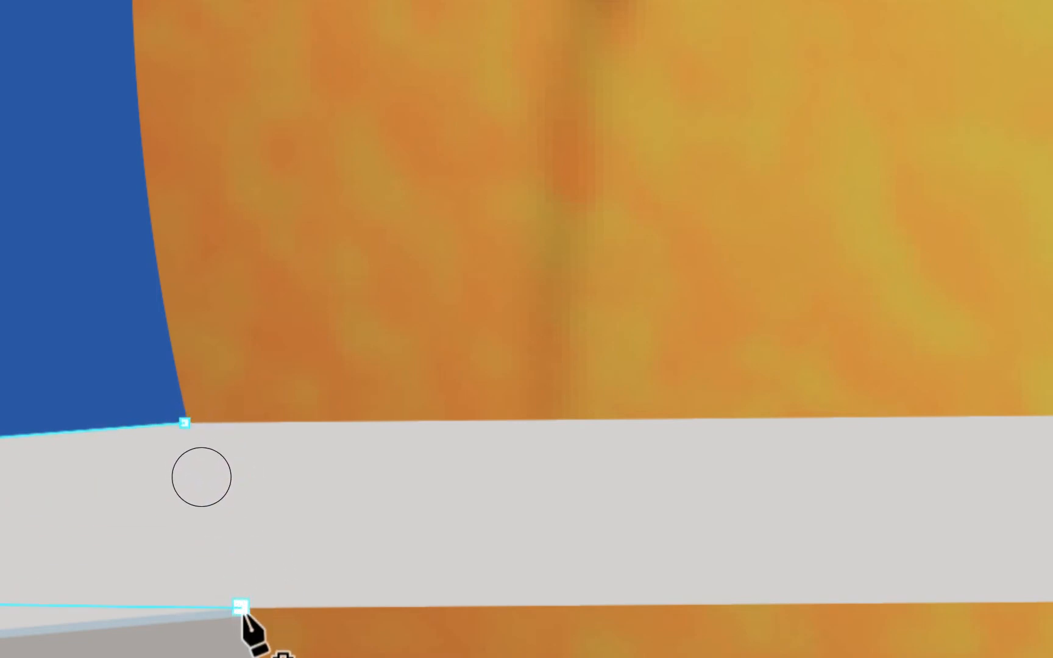
pyautogui.click(240, 607)
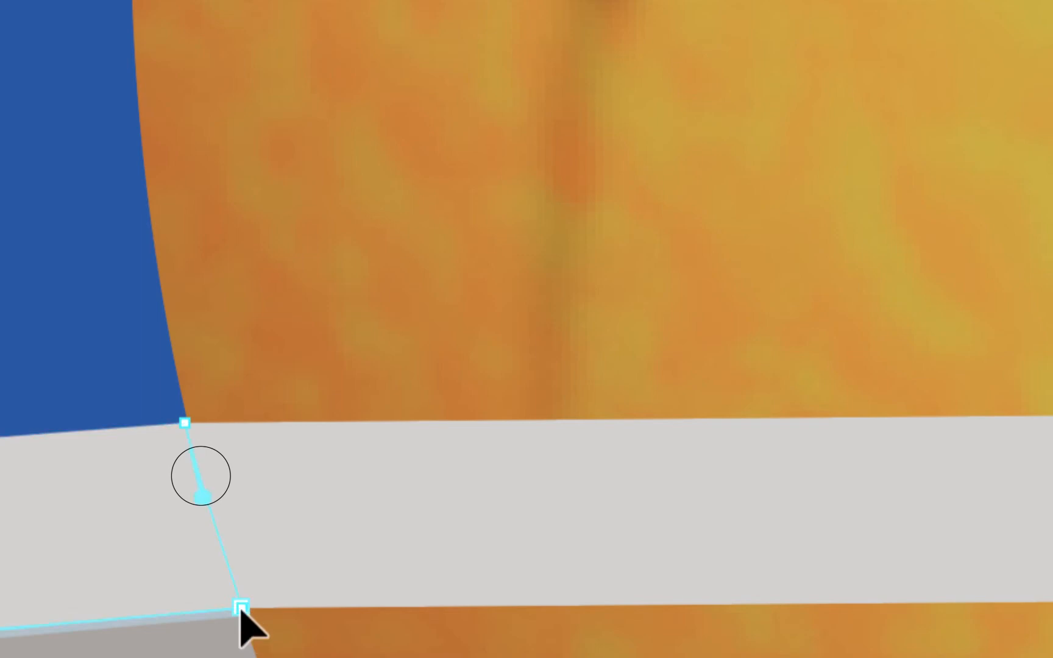
pyautogui.press('alt')
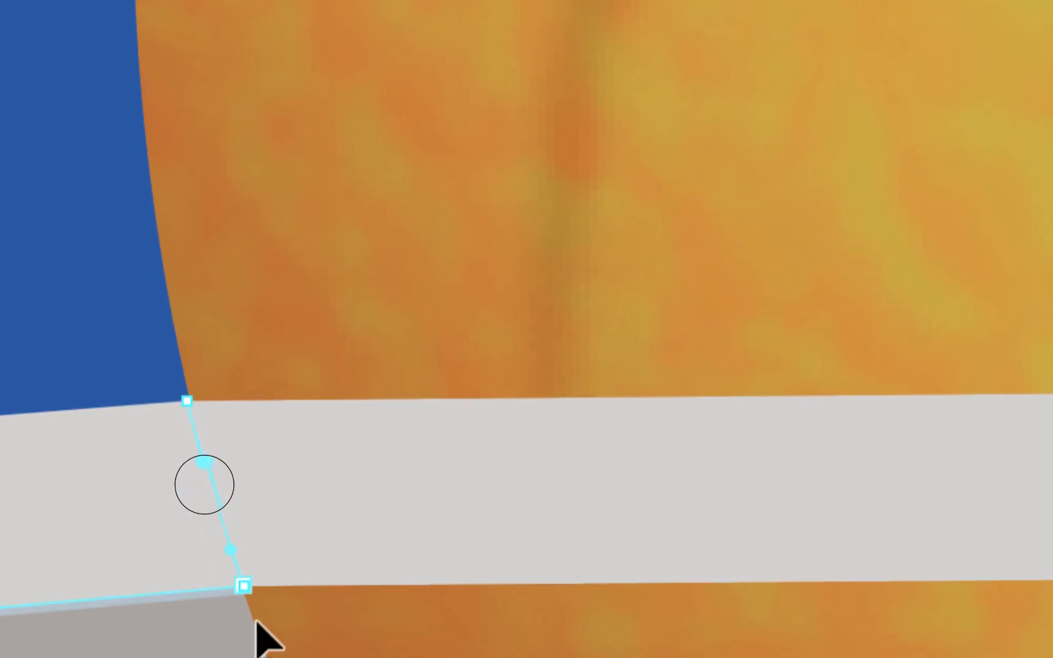
# Step: Join the ring's outer and inner cut endpoints at the apple's right side with a Pen tool curve matching the apple's edge
pyautogui.scroll(5, 437, 547)
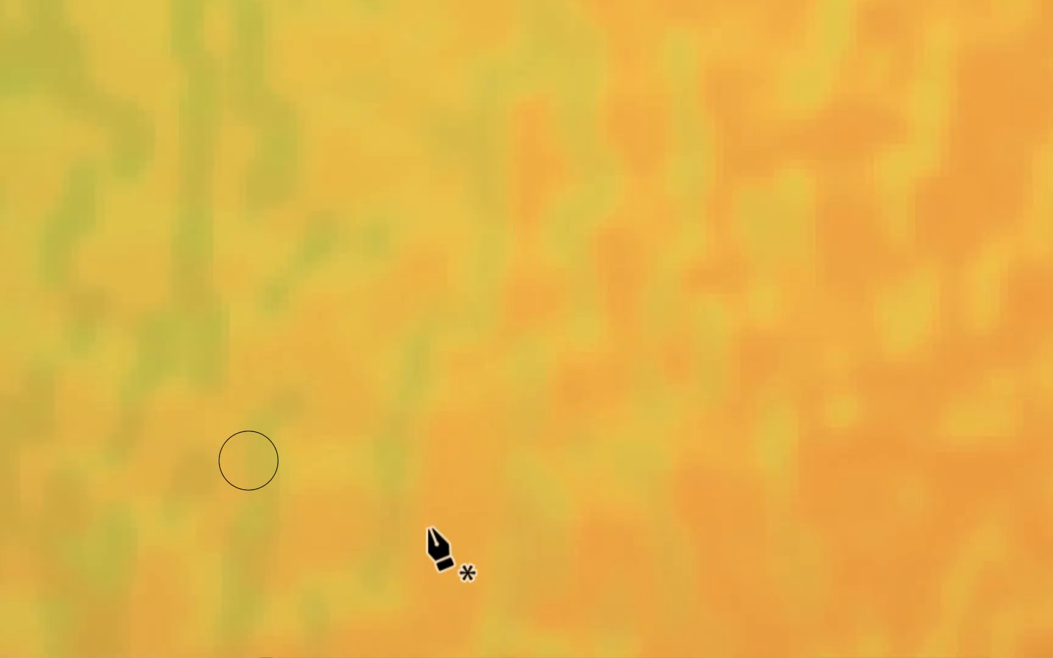
pyautogui.scroll(-5, 437, 548)
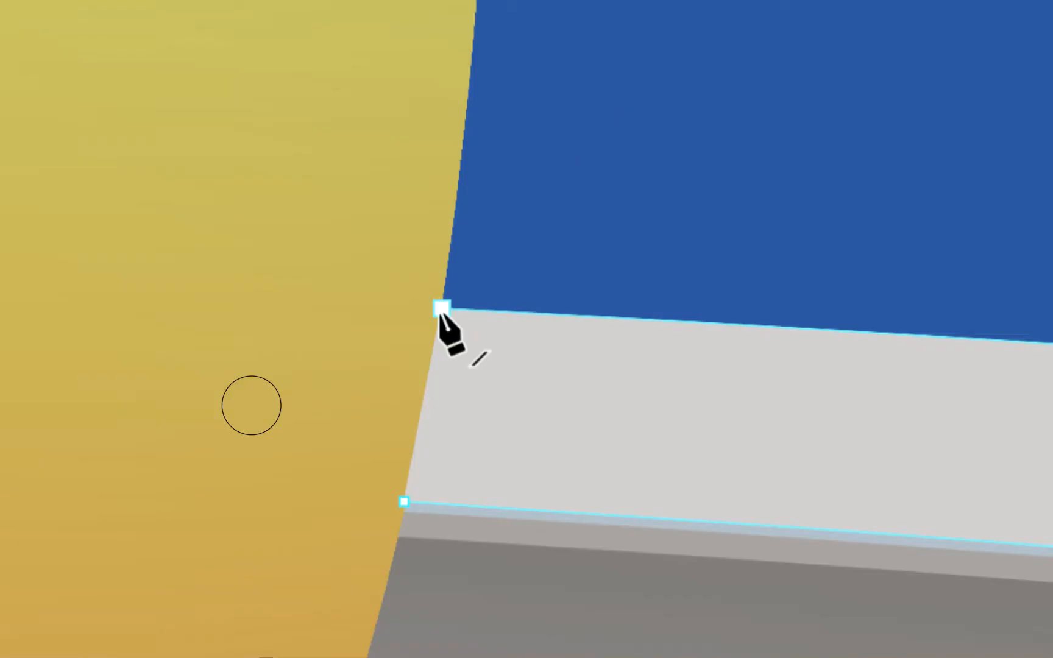
pyautogui.press('alt')
pyautogui.click(441, 309)
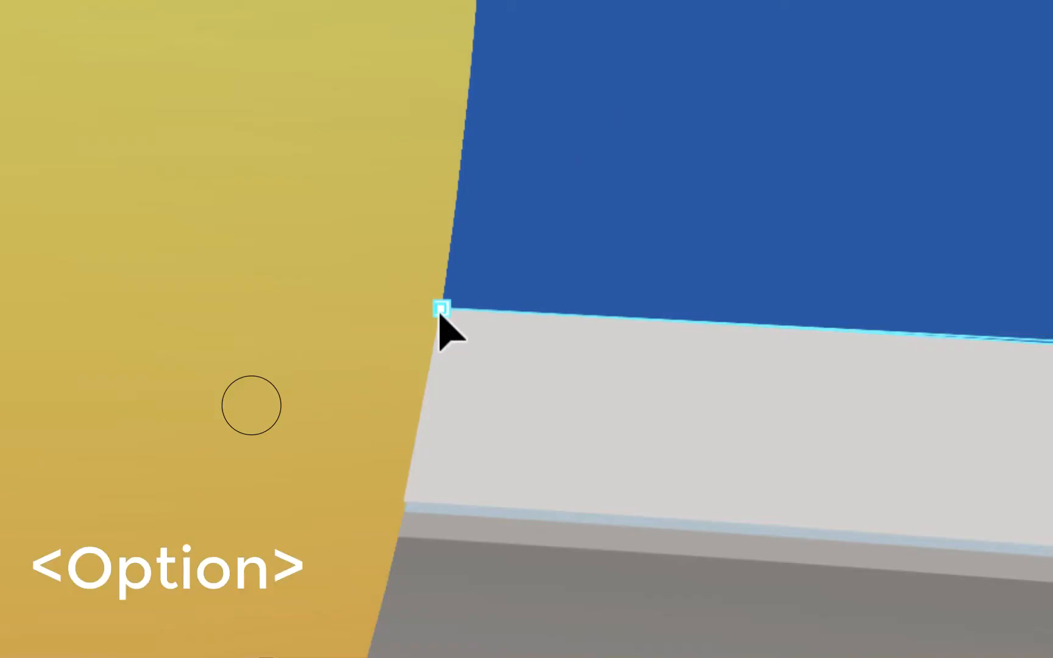
pyautogui.moveTo(440, 312); pyautogui.dragTo(435, 365)
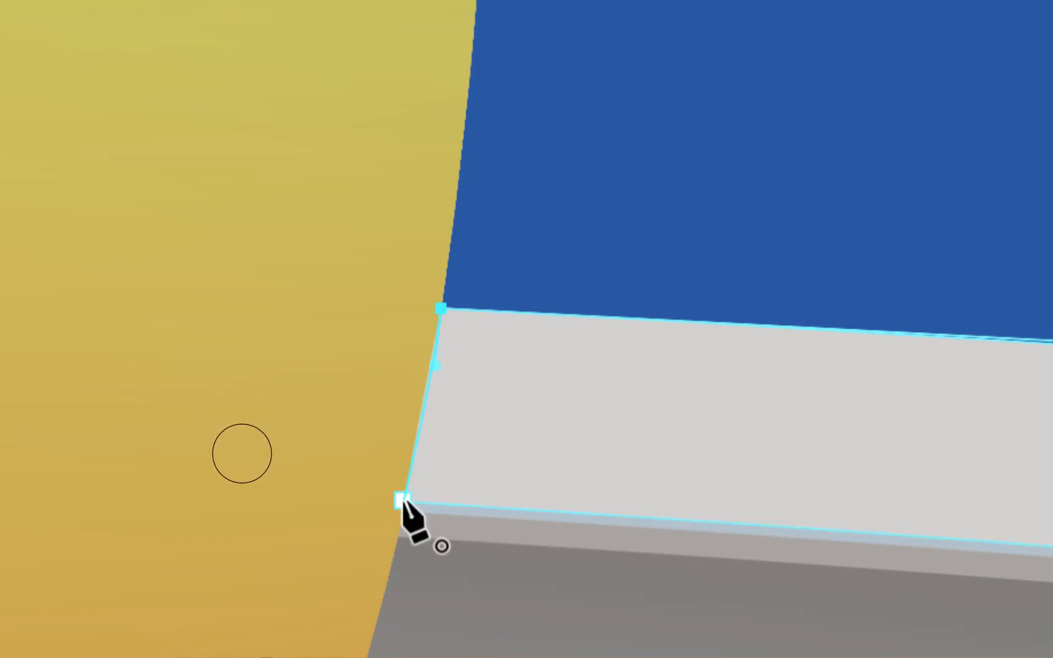
pyautogui.moveTo(402, 500); pyautogui.dragTo(393, 571)
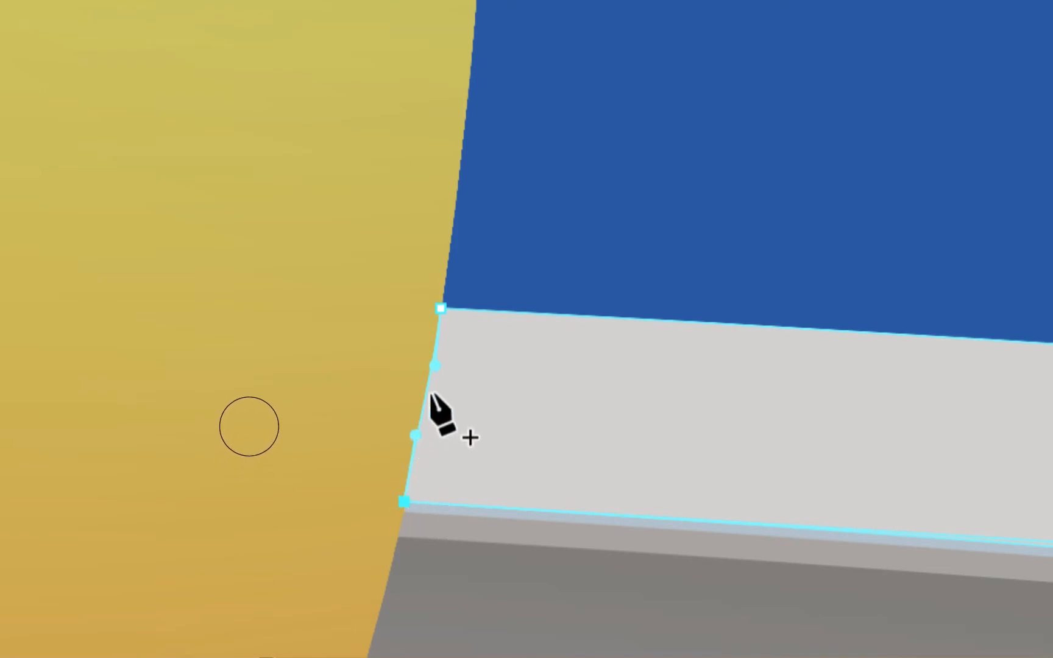
pyautogui.press('ctrl')
pyautogui.moveTo(416, 435); pyautogui.dragTo(422, 439)
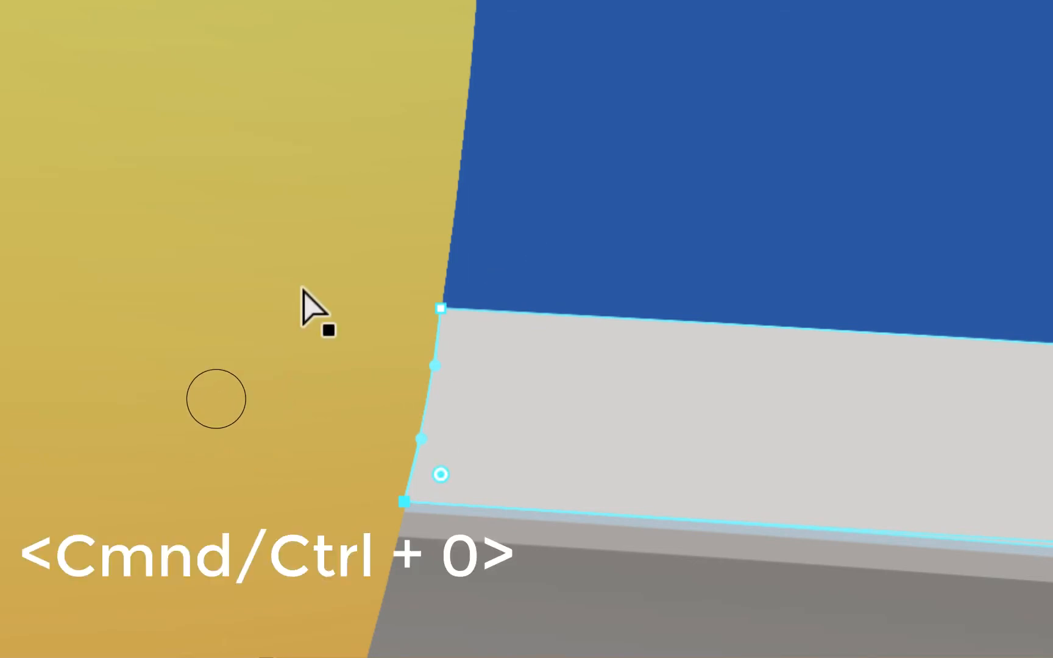
pyautogui.hotkey('ctrl', '0')
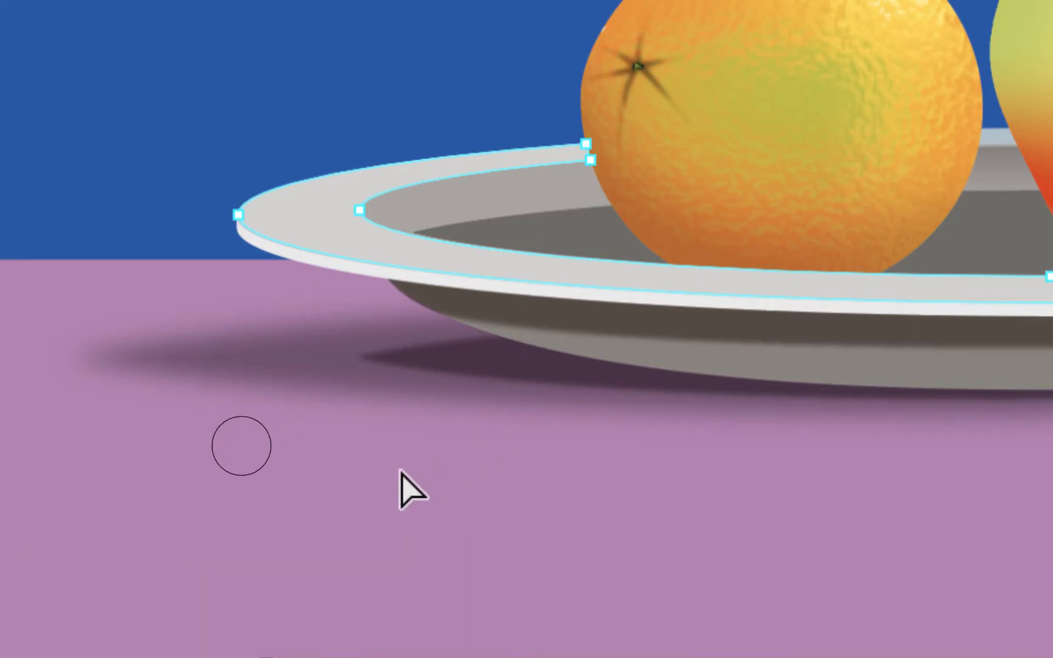
pyautogui.click(395, 485)
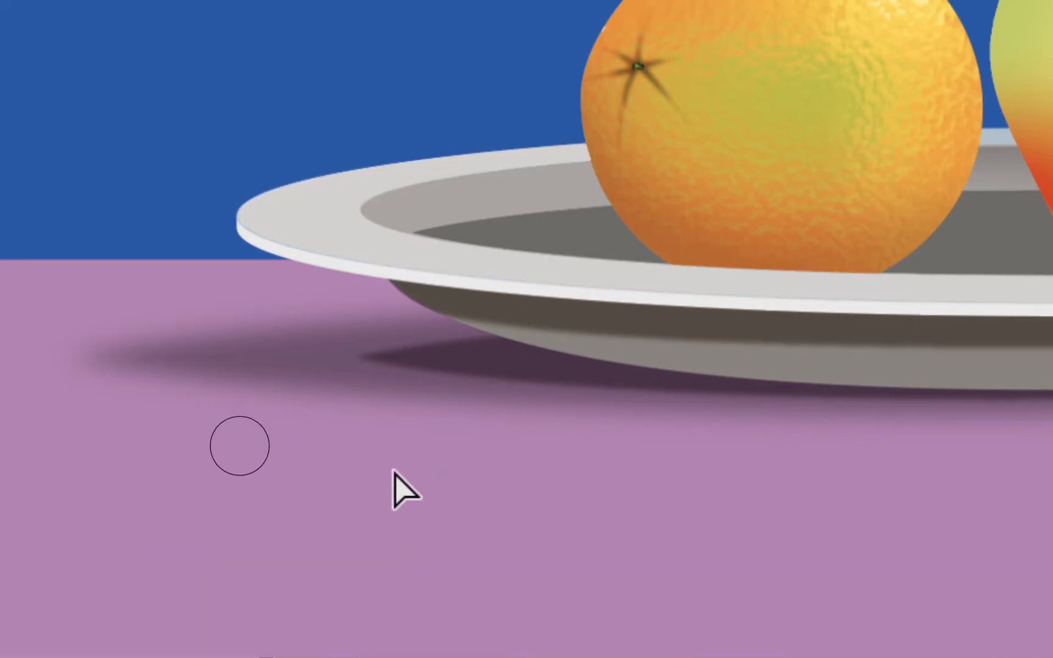
# Step: Examine the reshaped ring around both fruits, especially where the apple's base meets the plate's front rim
pyautogui.click(560, 262)
pyautogui.press('p')
pyautogui.hscroll(12, 607, 374)
pyautogui.hscroll(-12, 607, 374)
pyautogui.scroll(-4, 607, 373)
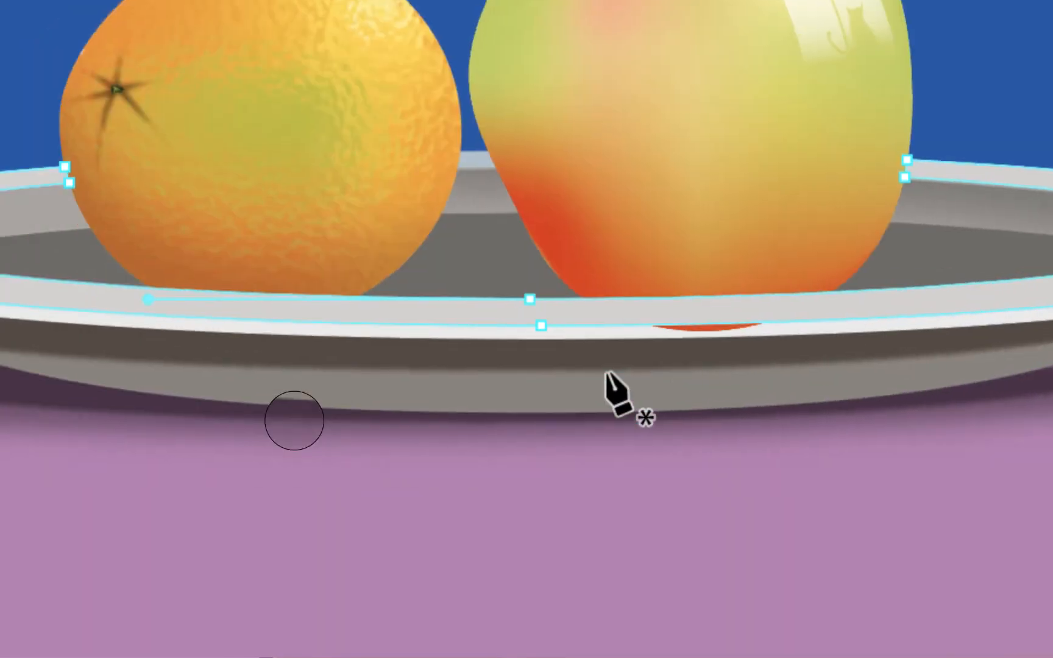
pyautogui.scroll(5, 615, 390)
pyautogui.hscroll(7, 616, 390)
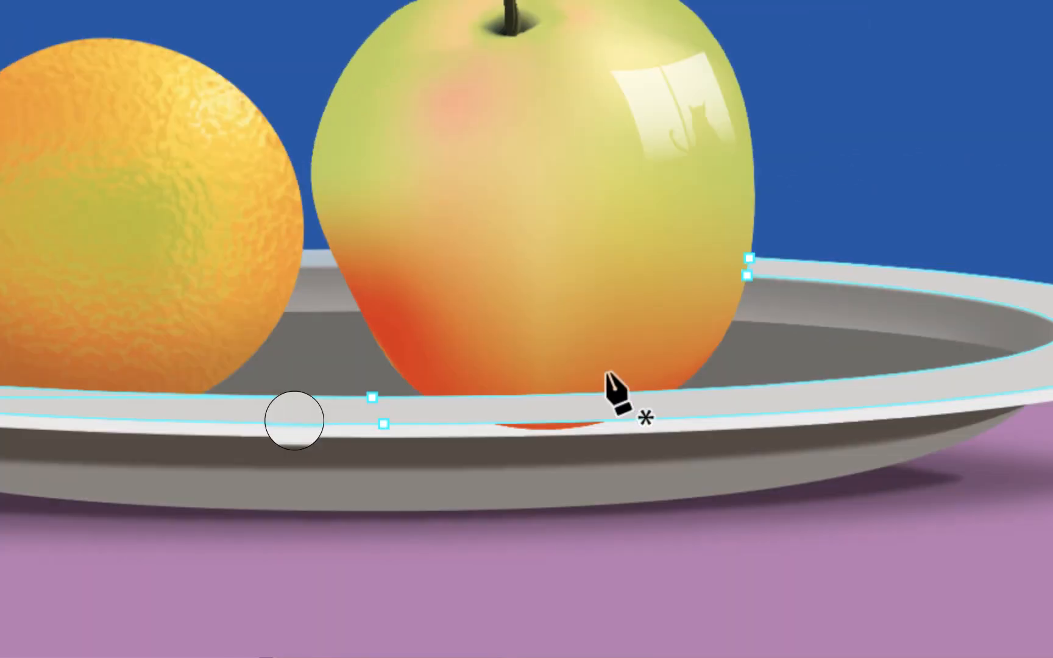
pyautogui.scroll(-6, 606, 373)
pyautogui.hscroll(-2, 607, 372)
pyautogui.click(603, 313)
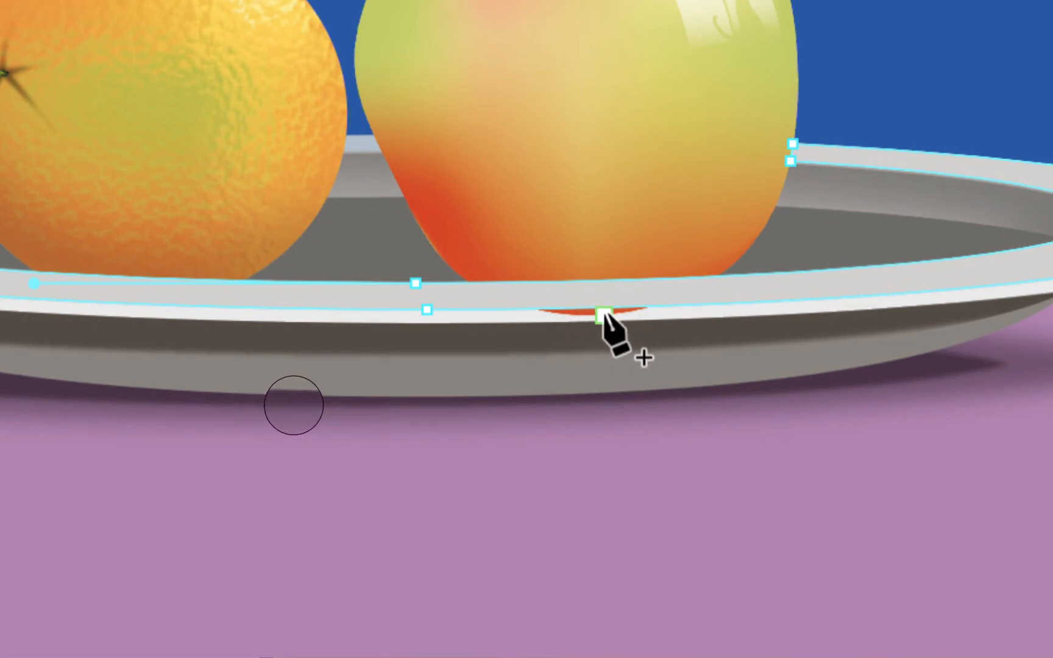
pyautogui.scroll(9, 606, 387)
pyautogui.hscroll(-3, 606, 387)
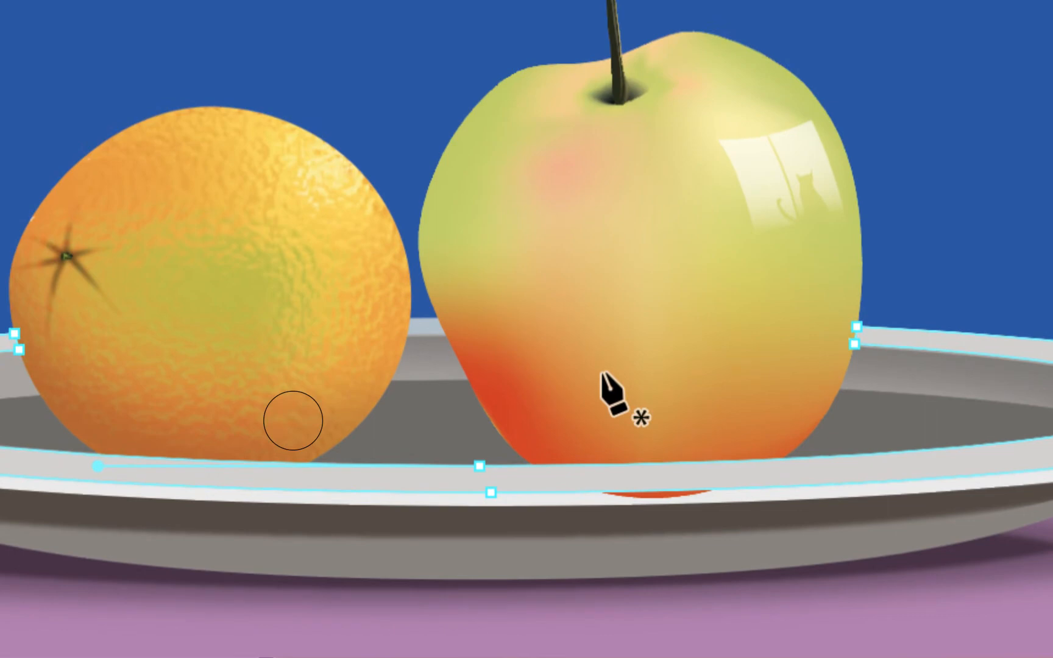
pyautogui.scroll(-10, 603, 373)
pyautogui.hscroll(-12, 603, 373)
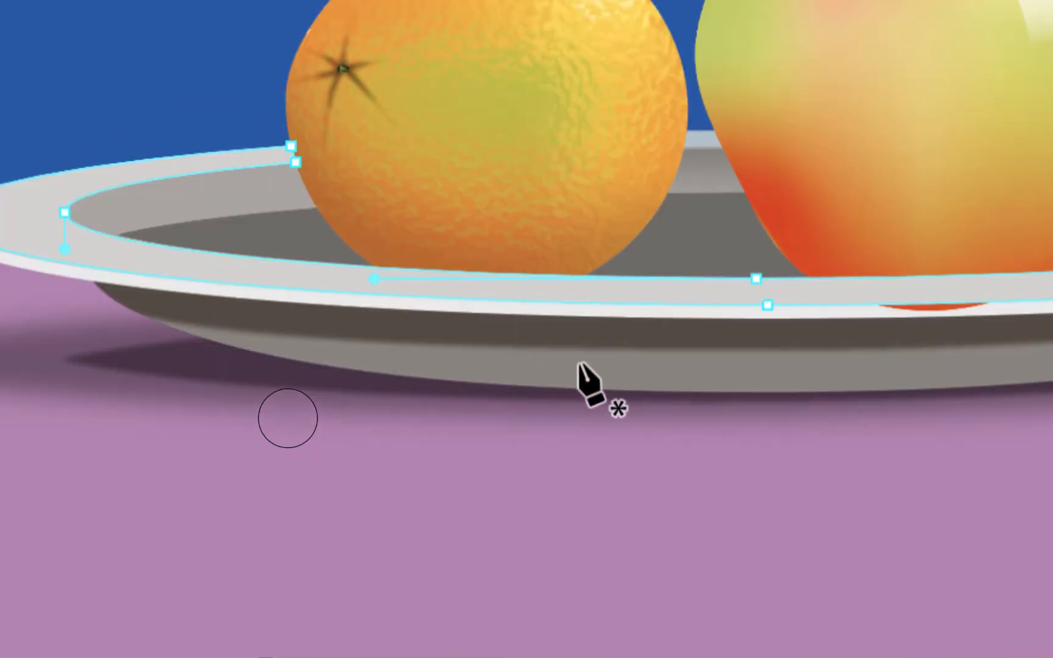
pyautogui.scroll(5, 581, 364)
pyautogui.scroll(-3, 577, 362)
pyautogui.scroll(-8, 578, 364)
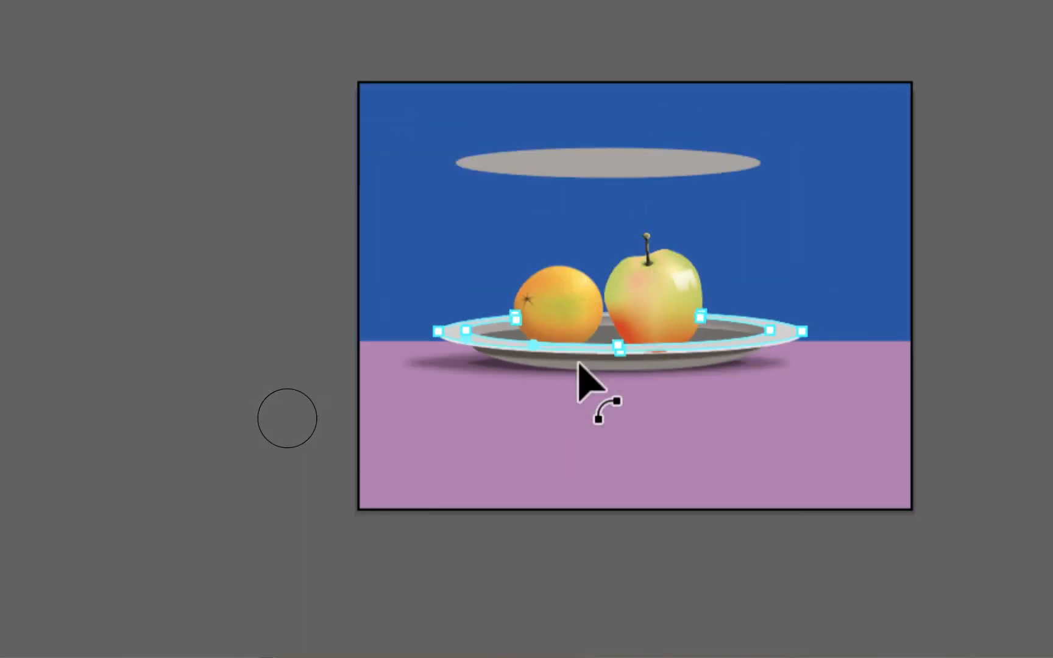
pyautogui.scroll(4, 579, 363)
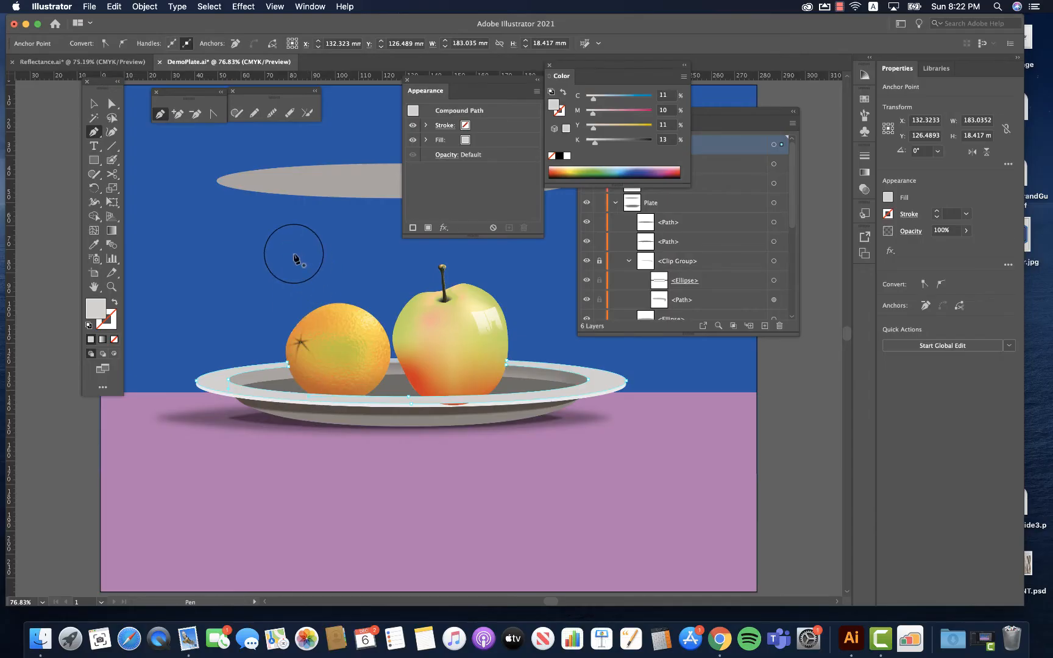
# Step: Place a copy of the grey ellipse on the Apple layer, in front of the fruit and aligned with the plate's inner rim
pyautogui.press('v')
pyautogui.click(339, 176)
pyautogui.moveTo(335, 179); pyautogui.dragTo(349, 337)
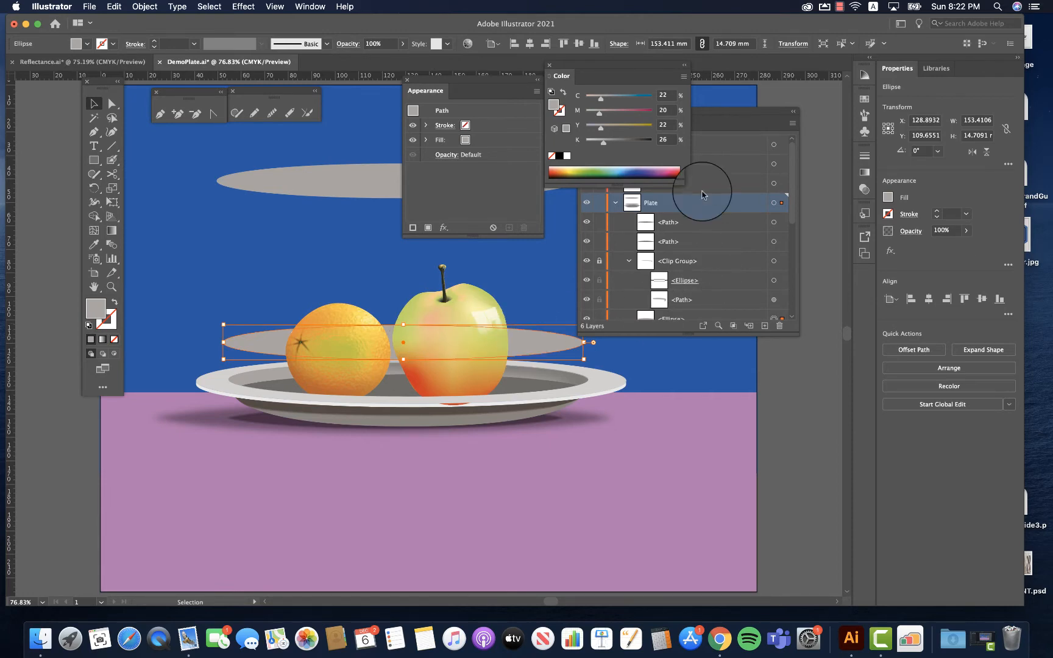
pyautogui.click(562, 76)
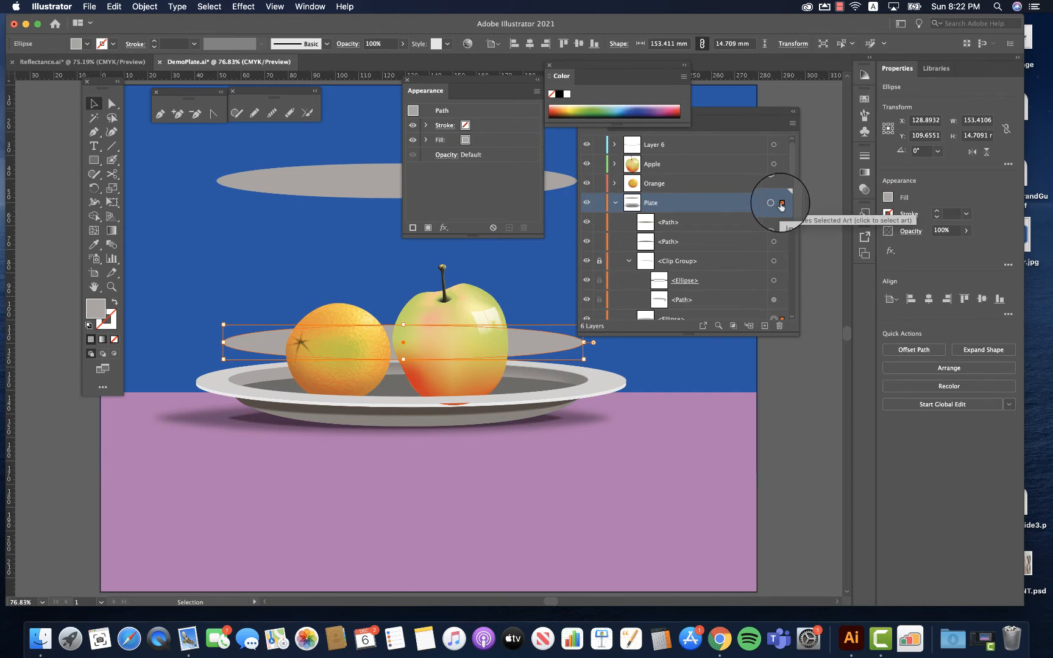
pyautogui.moveTo(781, 204); pyautogui.dragTo(781, 164)
pyautogui.moveTo(366, 344); pyautogui.dragTo(368, 395)
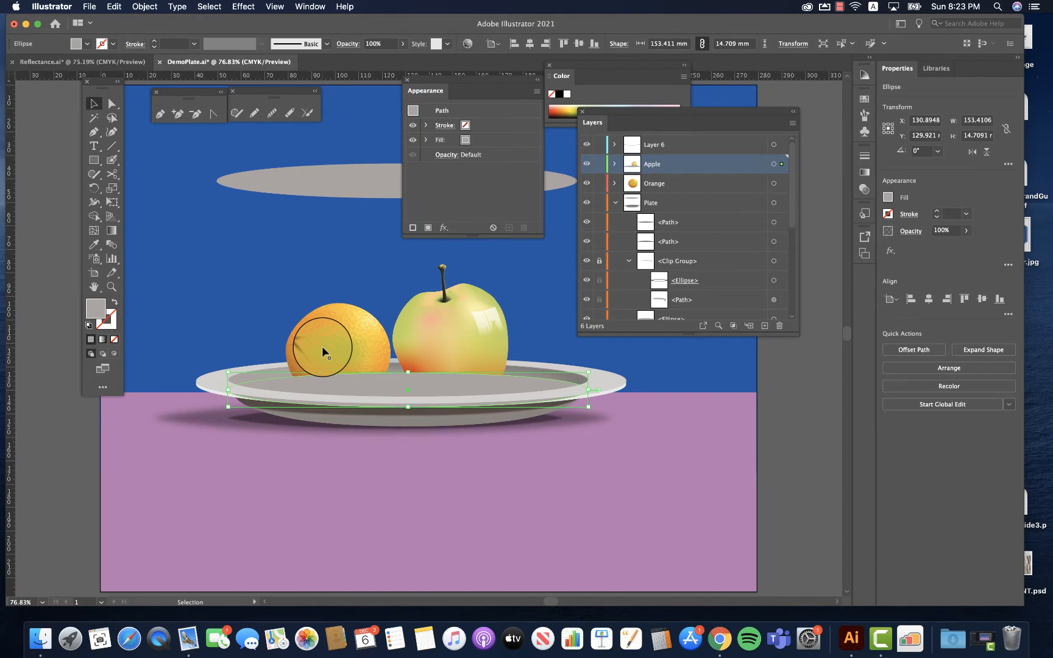
# Step: Raise the top anchor of the ellipse over the plate to X 135.32 mm, Y 66.17 mm, forming a dome that covers both fruits
pyautogui.click(111, 105)
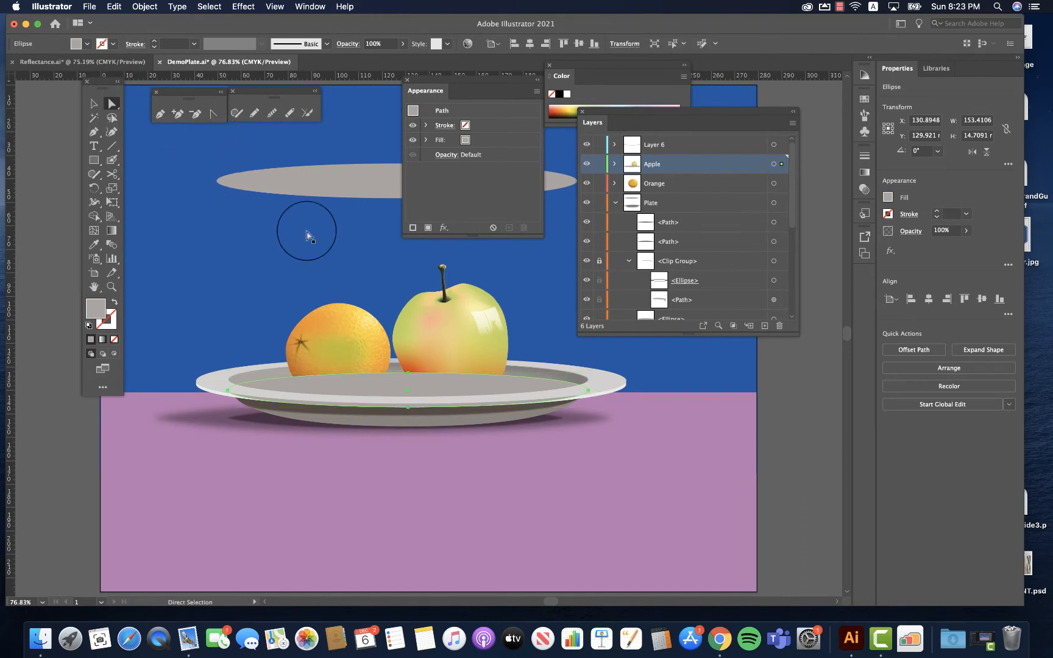
pyautogui.click(409, 372)
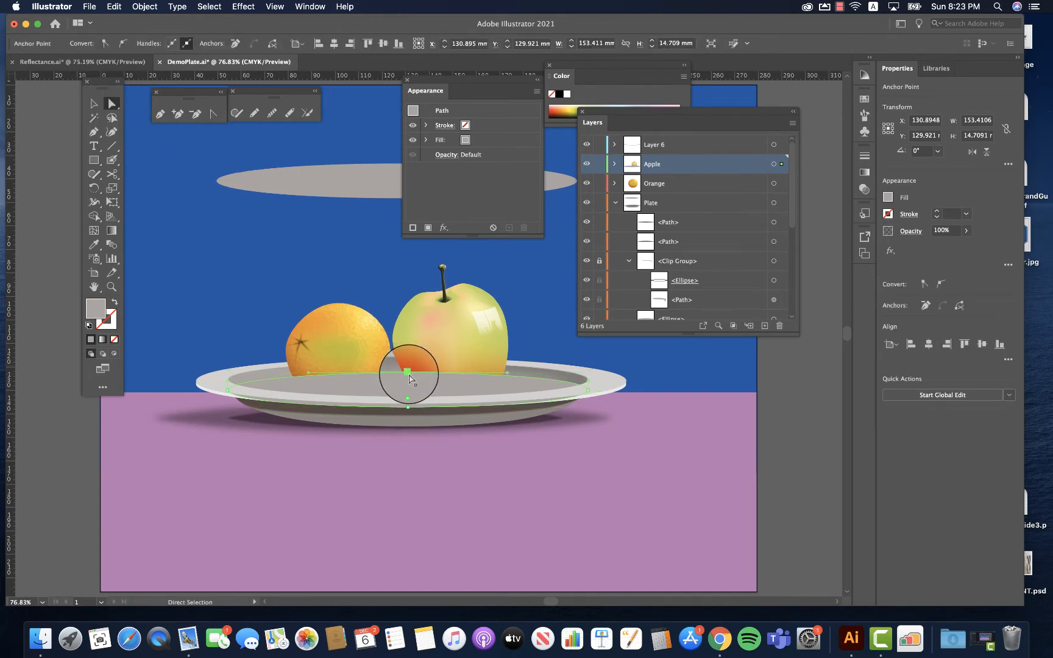
pyautogui.moveTo(408, 373); pyautogui.dragTo(418, 240)
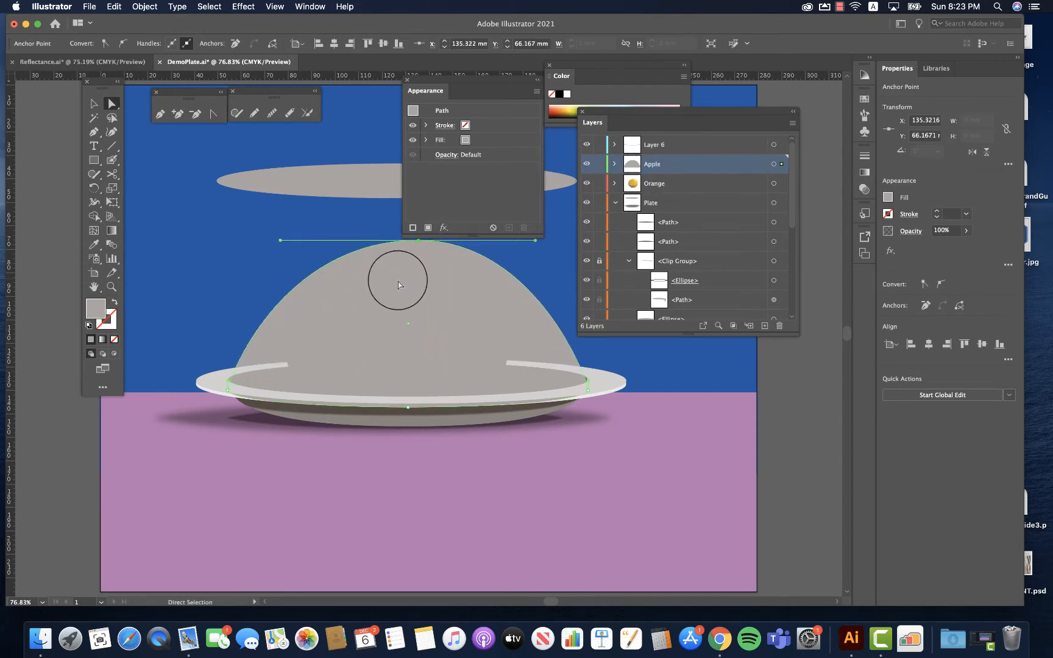
# Step: Select everything on the Apple and Orange layers, including the dome, and review the objects listed under each expanded layer
pyautogui.click(774, 183)
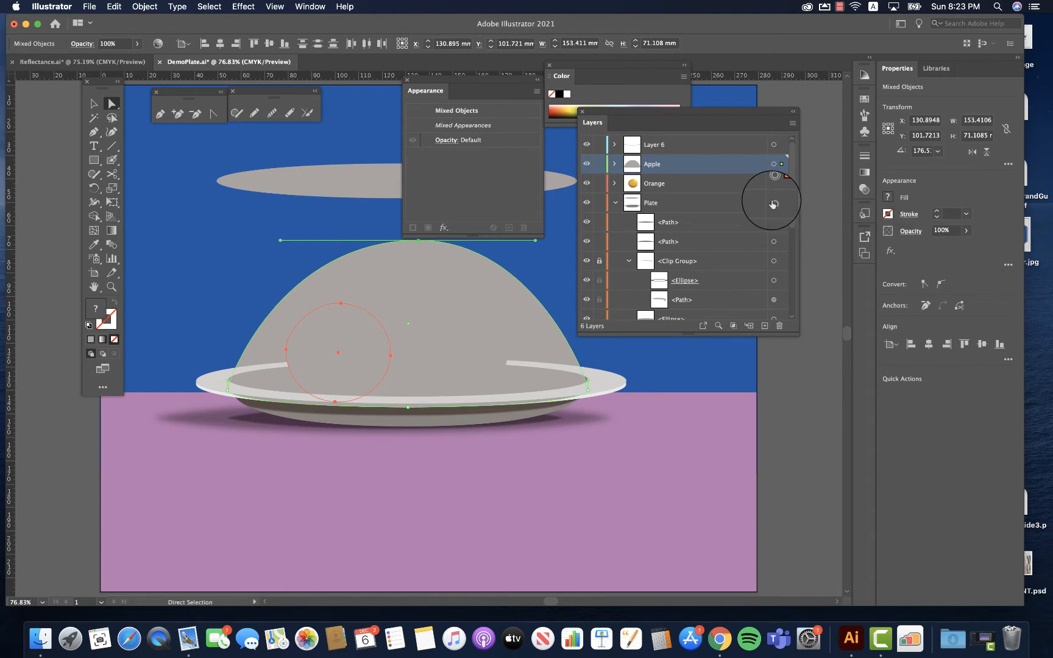
pyautogui.click(614, 164)
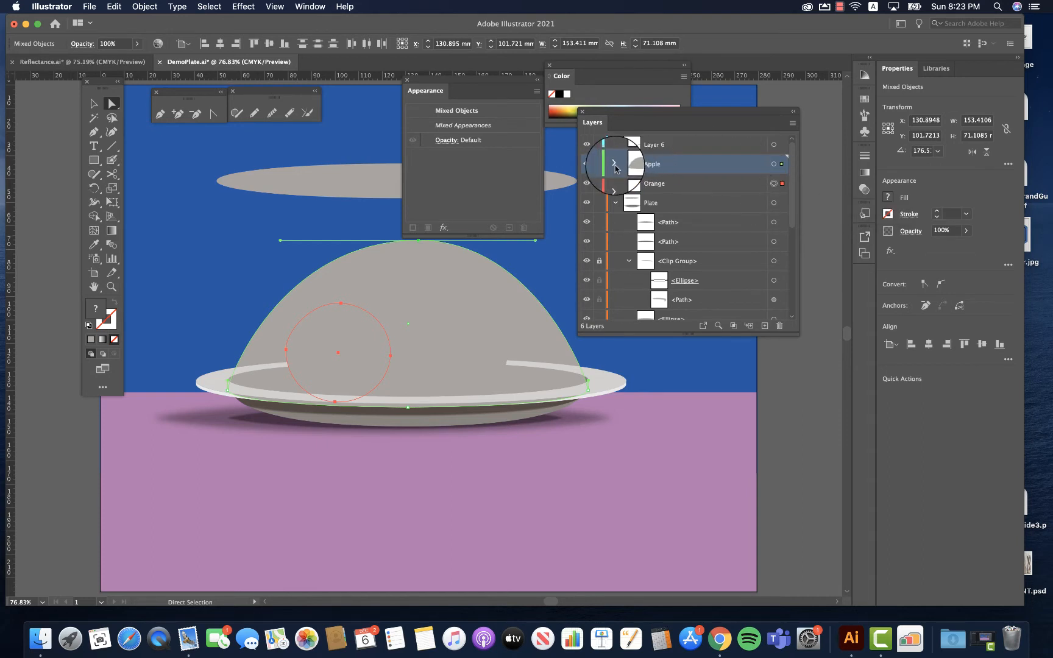
pyautogui.click(774, 164)
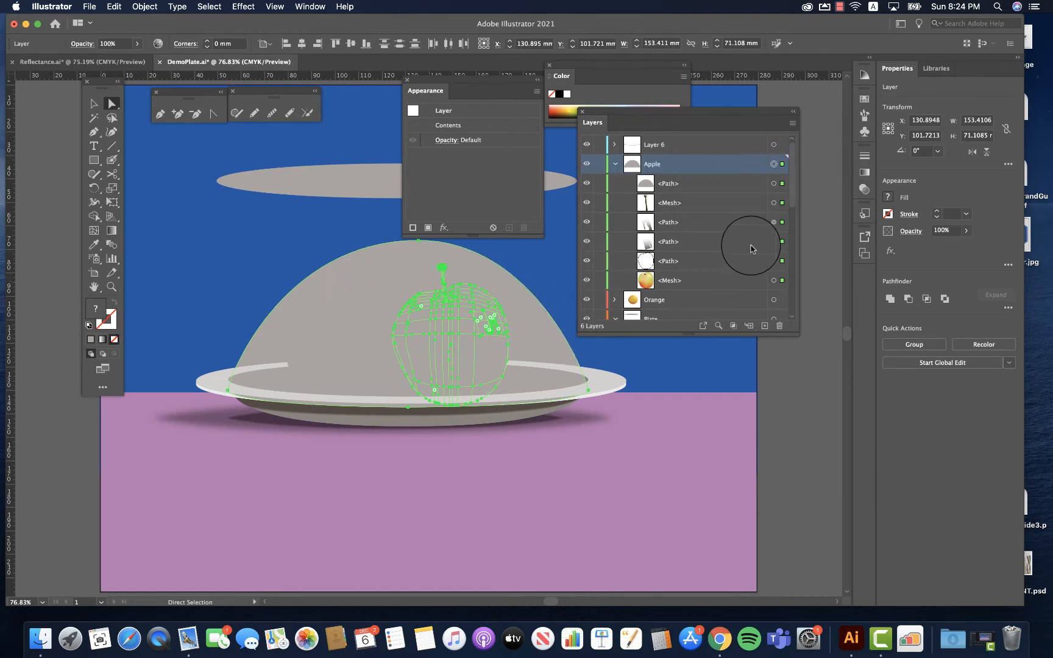
pyautogui.keyDown('shift'); pyautogui.click(774, 300); pyautogui.keyUp('shift')
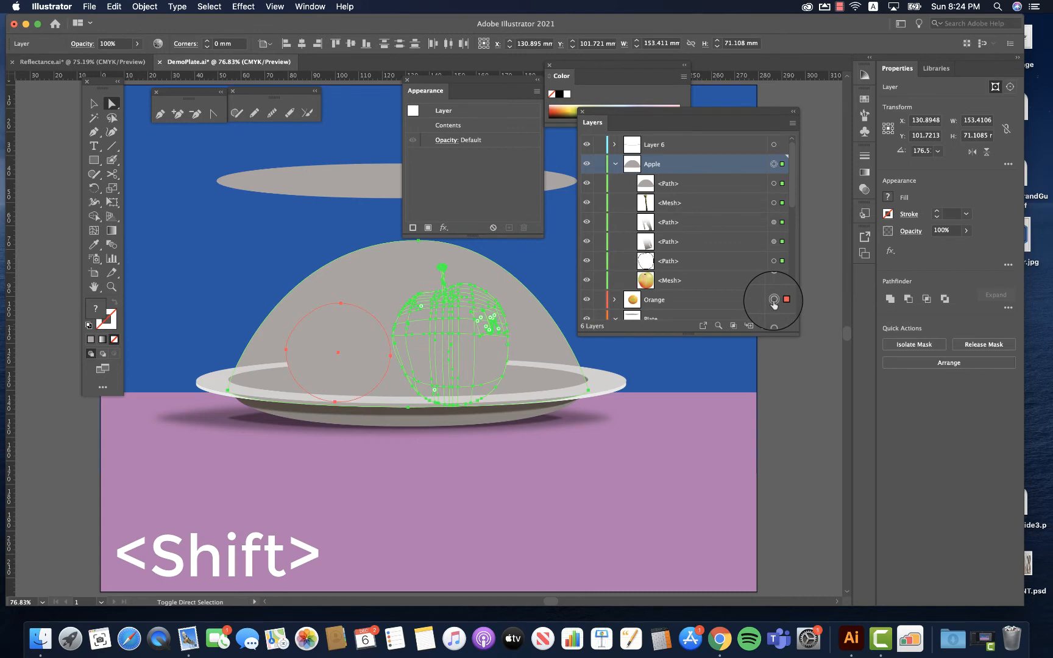
pyautogui.click(614, 300)
pyautogui.scroll(-5, 670, 256)
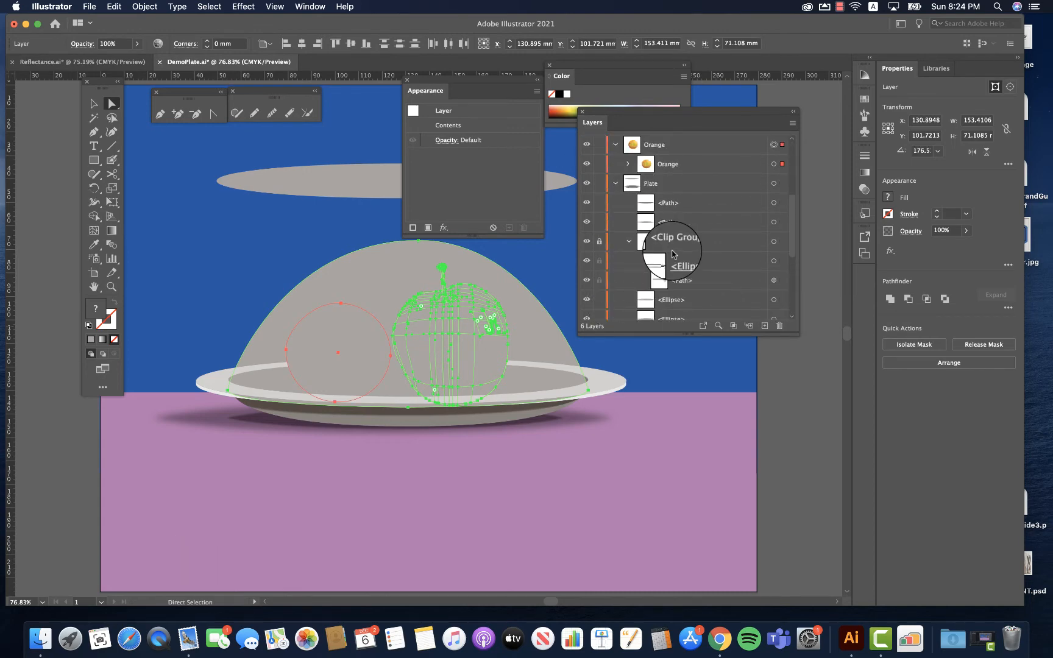
pyautogui.scroll(-1, 600, 244)
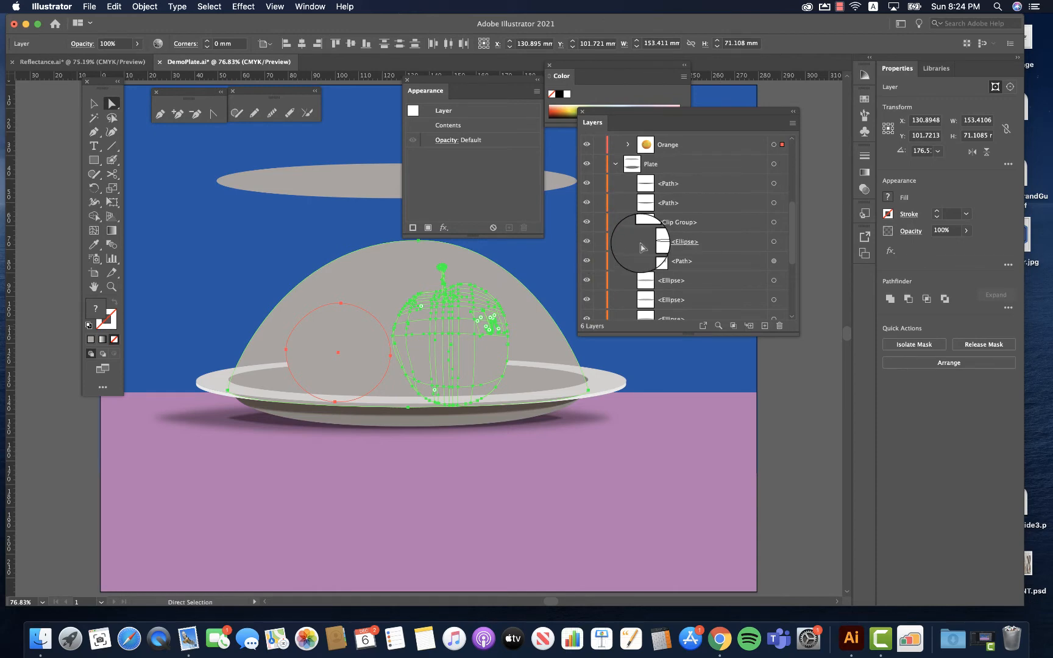
pyautogui.scroll(-5, 616, 239)
pyautogui.scroll(6, 641, 246)
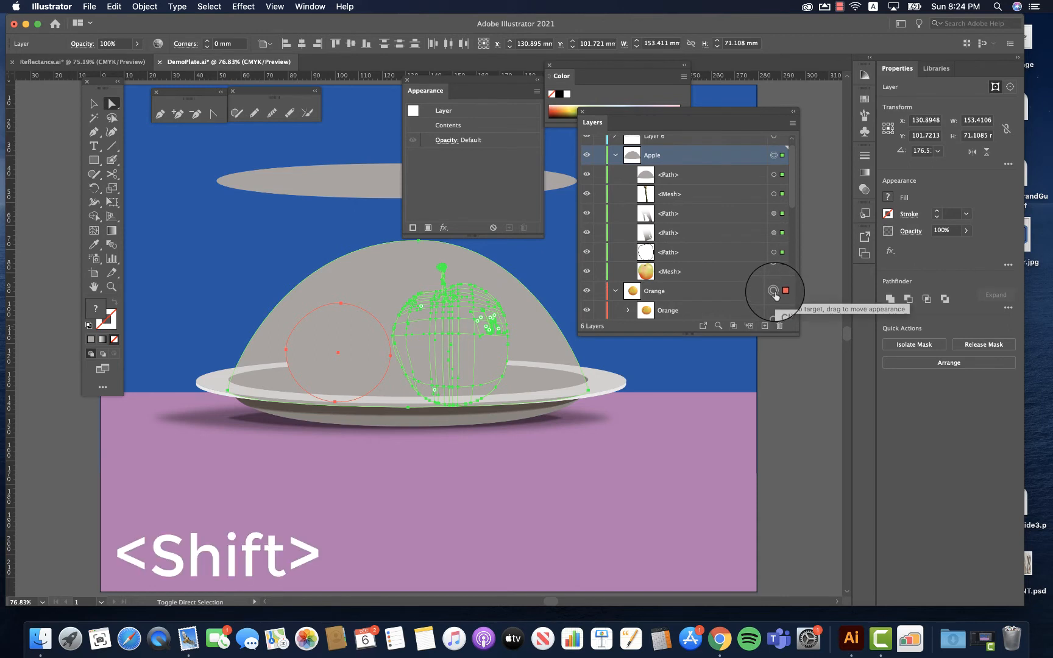
pyautogui.scroll(-5, 774, 295)
pyautogui.scroll(3, 775, 258)
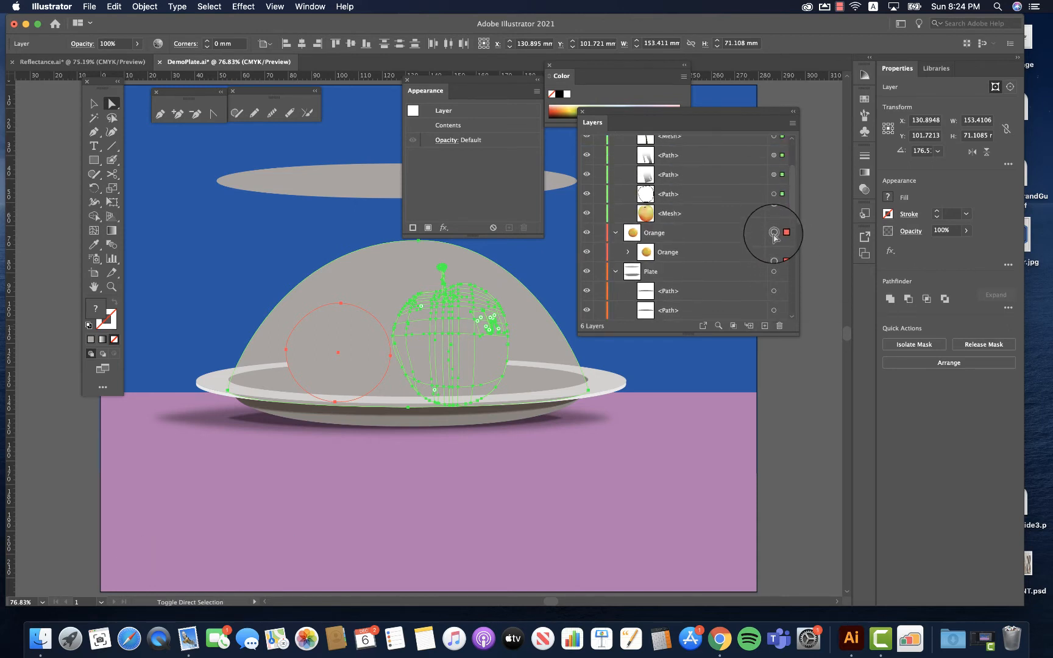
# Step: Make a clipping mask from the full contents of the Orange and Apple layers, with the dome as the clipping shape
pyautogui.click(774, 232)
pyautogui.scroll(3, 774, 234)
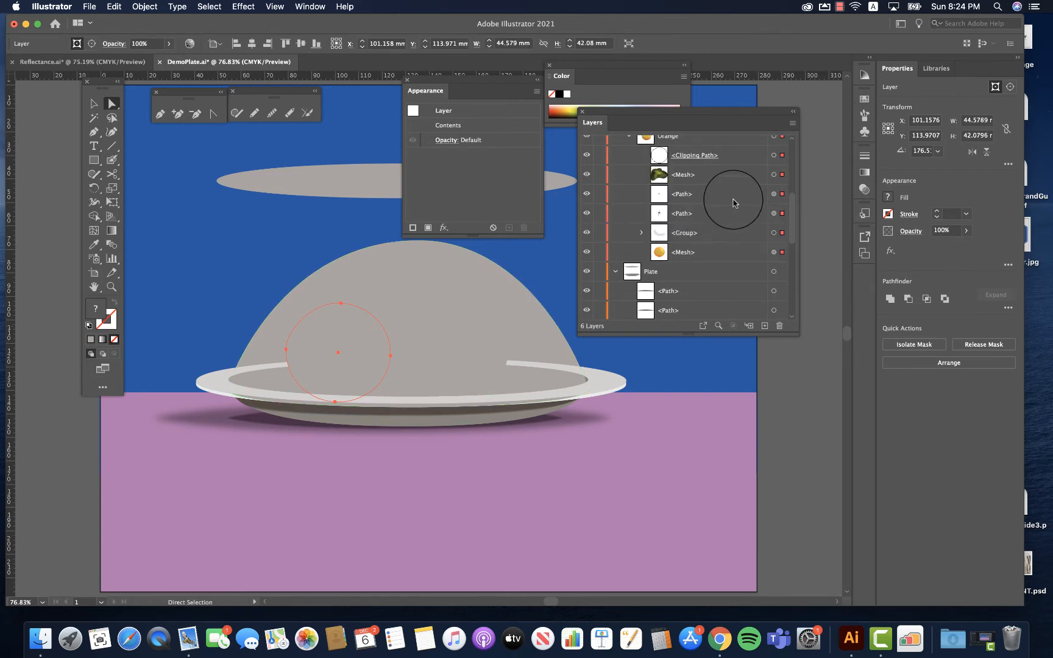
pyautogui.keyDown('shift'); pyautogui.click(773, 165); pyautogui.keyUp('shift')
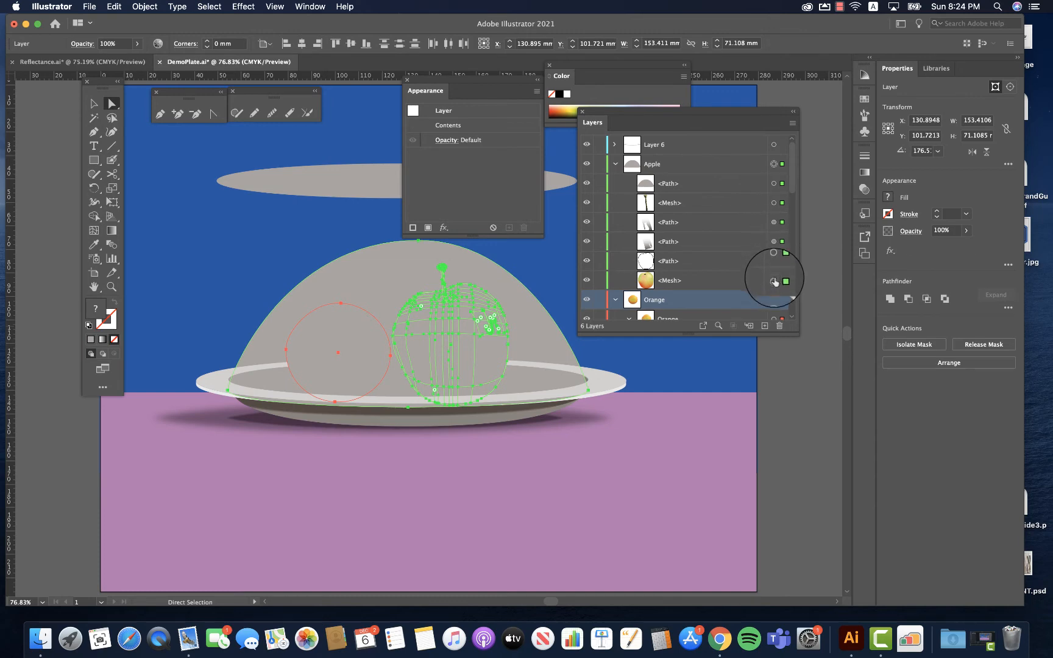
pyautogui.scroll(-5, 773, 277)
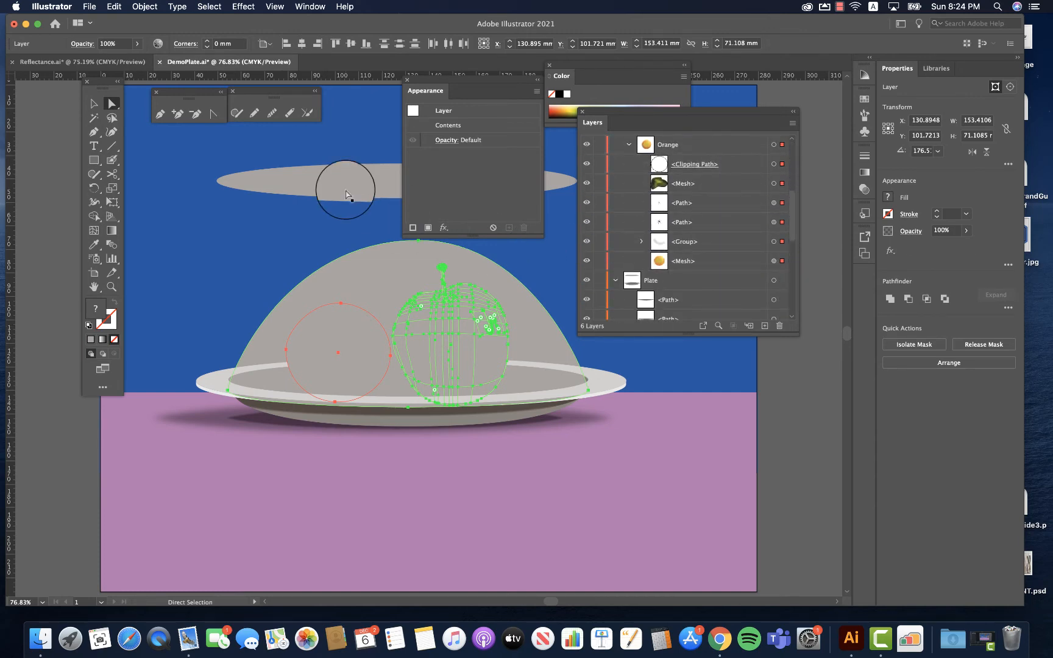
pyautogui.click(145, 6)
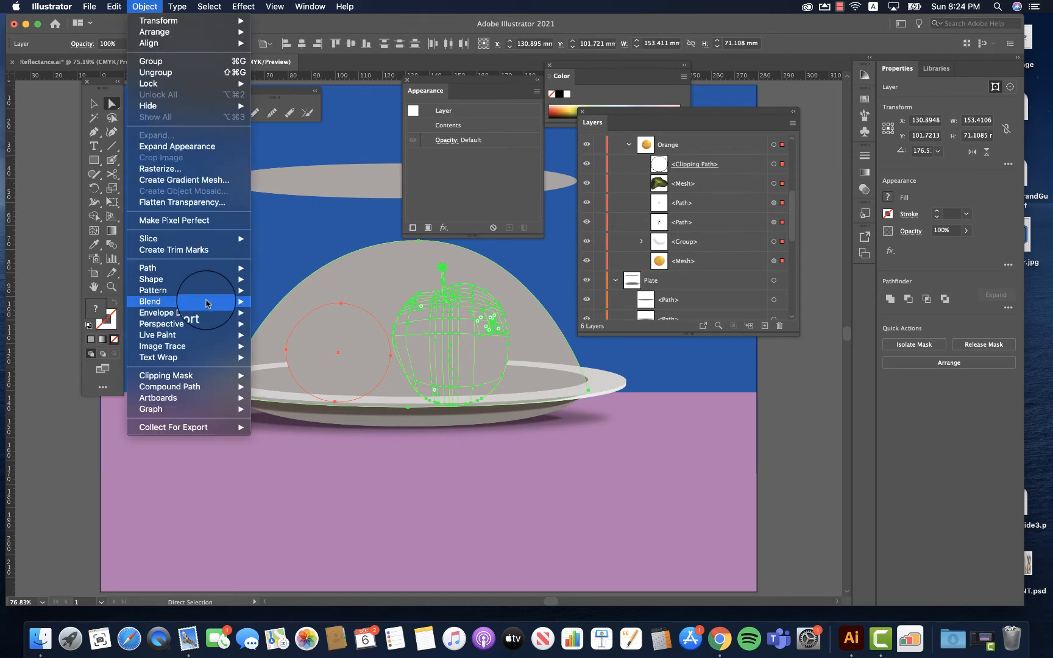
pyautogui.moveTo(219, 375)
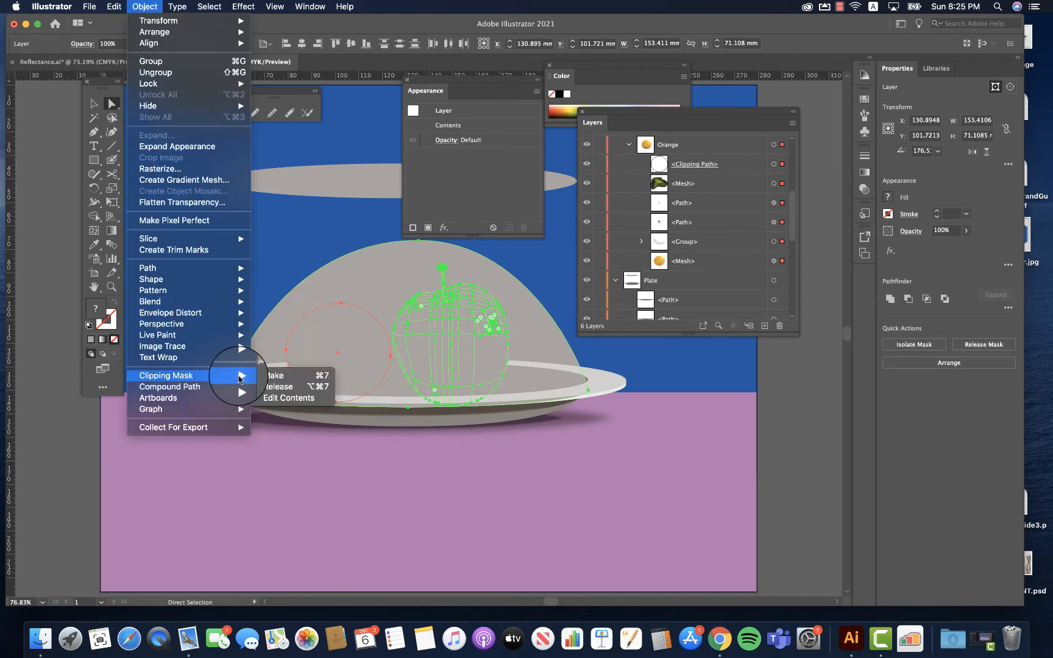
pyautogui.click(273, 373)
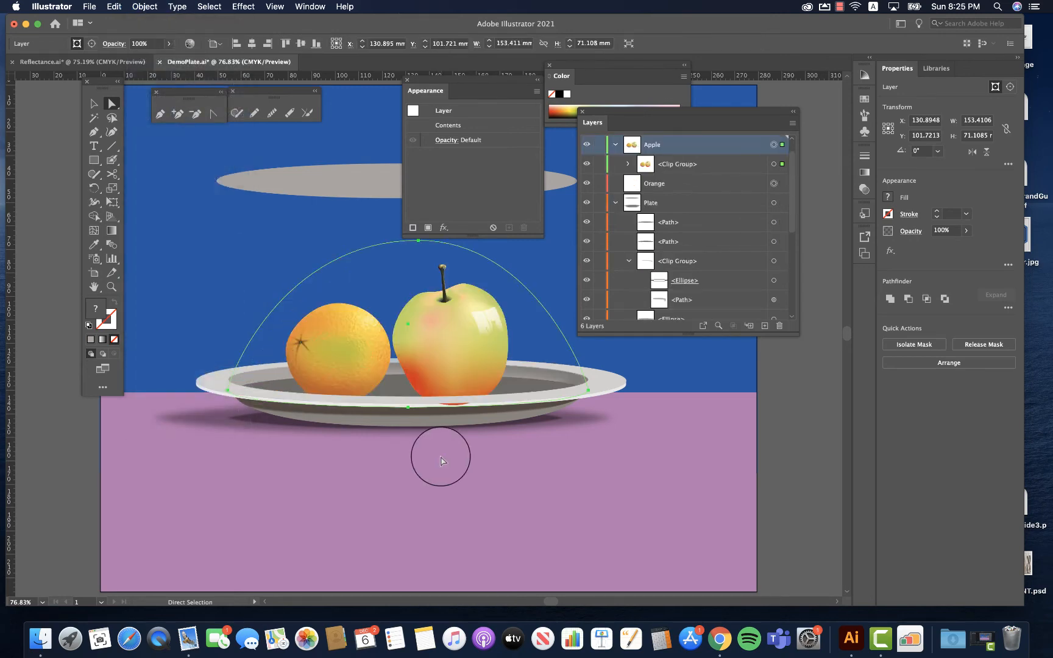
# Step: Clear the selection, expand the clip group on the Apple layer and select only its dome-shaped clipping path
pyautogui.press('super+shift+a')
pyautogui.scroll(1, 646, 182)
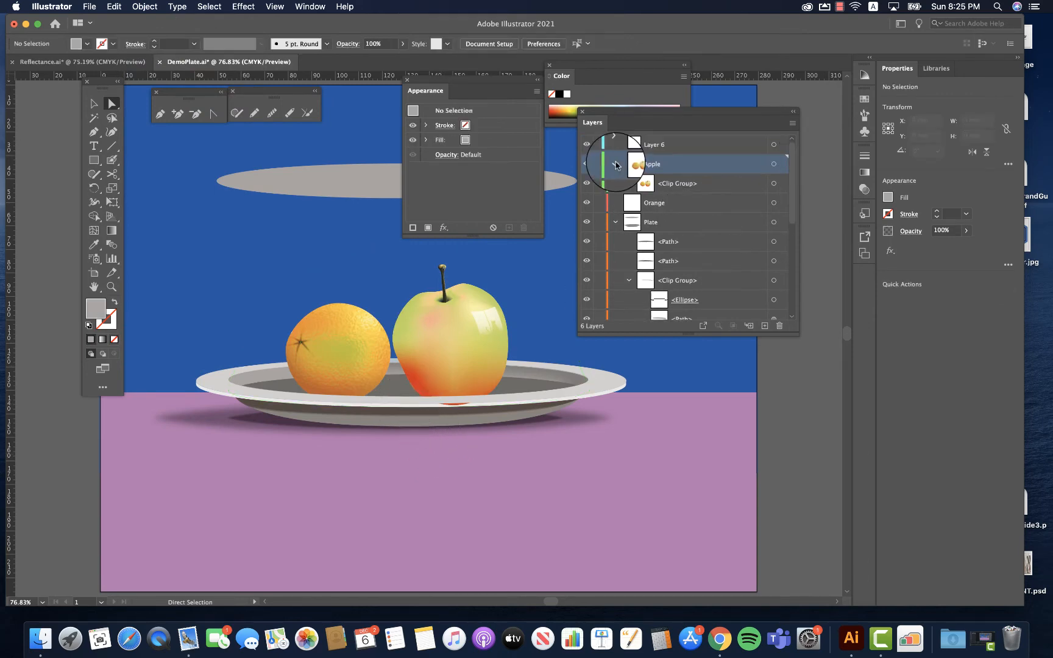
pyautogui.click(615, 164)
pyautogui.click(774, 204)
pyautogui.click(774, 222)
pyautogui.click(615, 164)
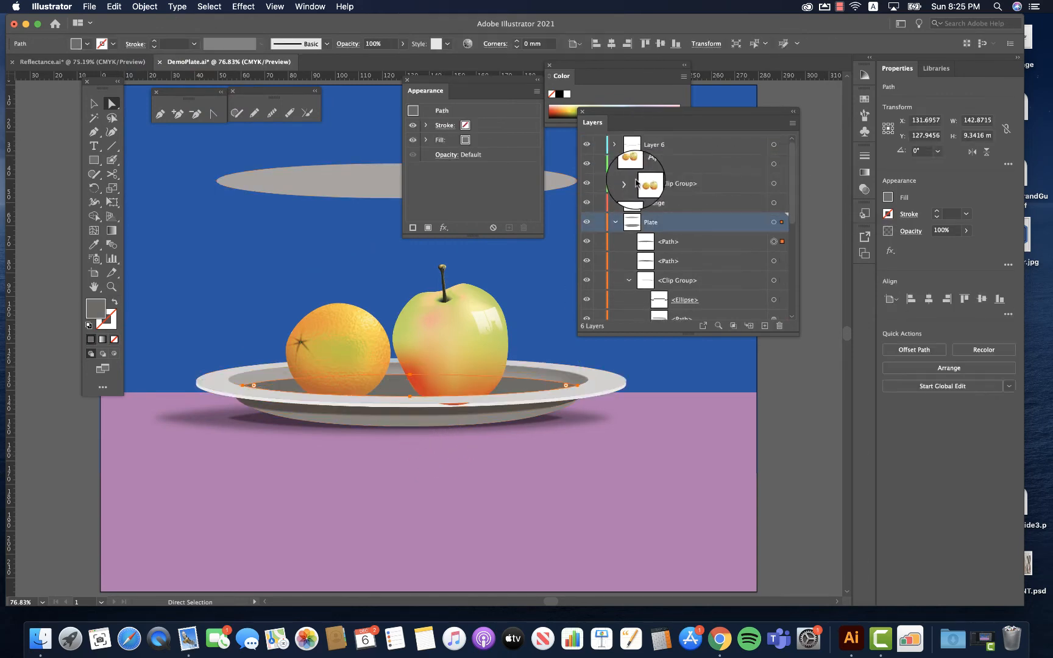
pyautogui.click(629, 184)
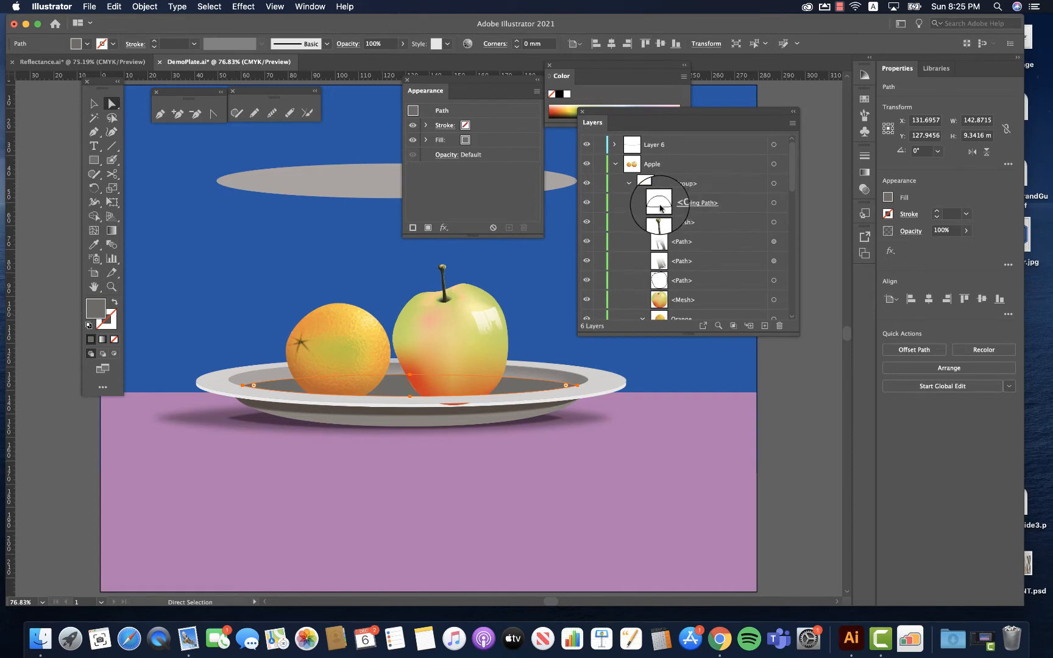
pyautogui.click(773, 203)
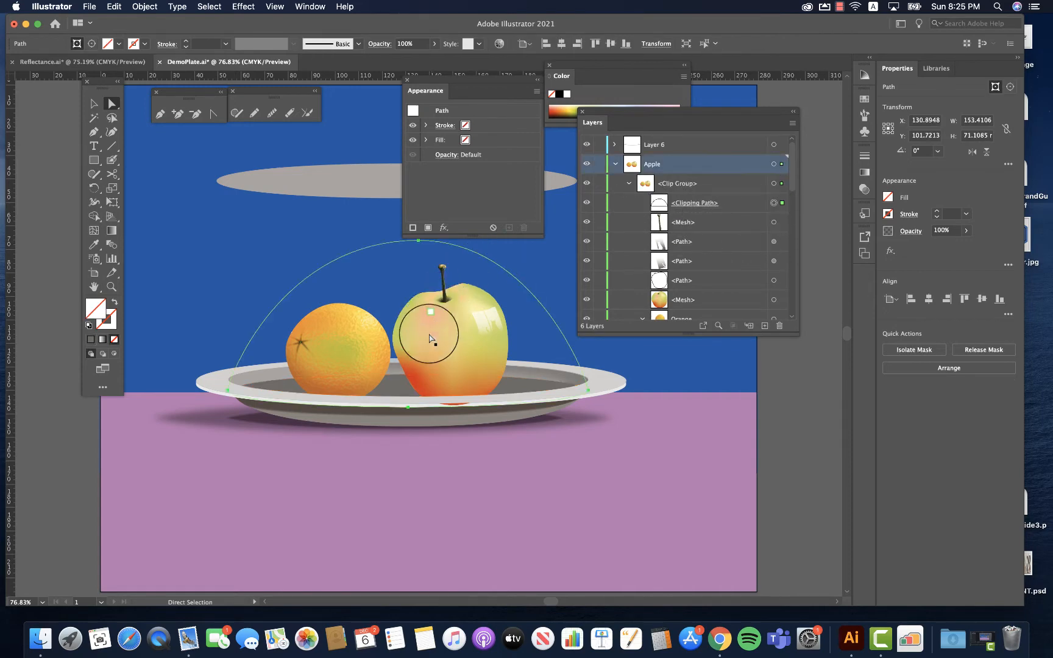
# Step: Raise the bottom anchor of the dome clipping path to about X 130.82 mm, Y 134.47 mm, just within the plate's front rim
pyautogui.click(408, 408)
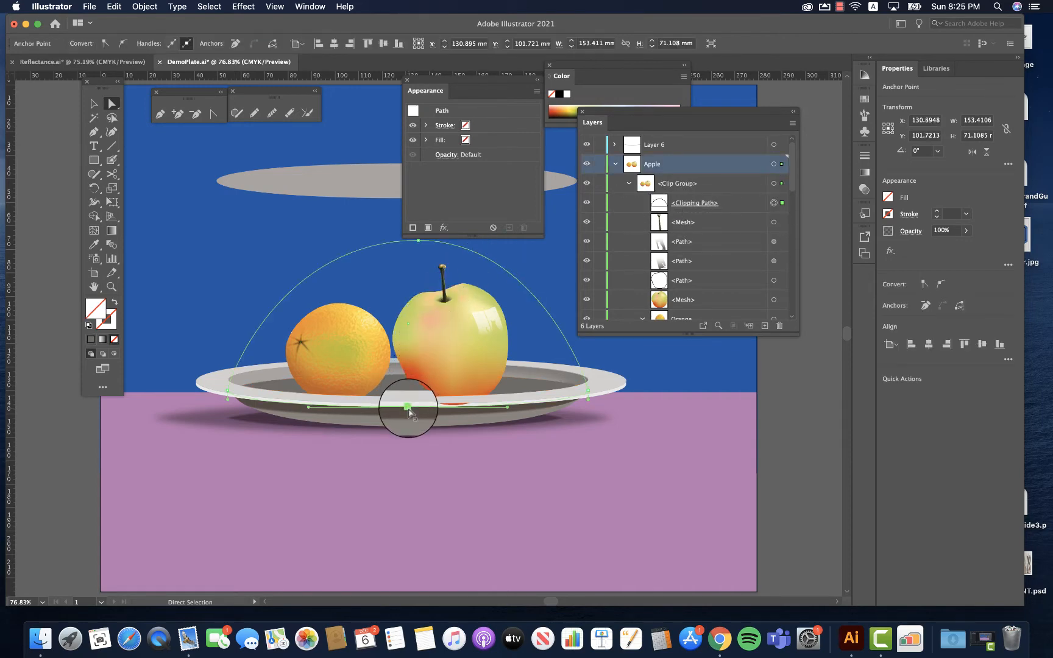
pyautogui.moveTo(409, 408); pyautogui.dragTo(410, 400)
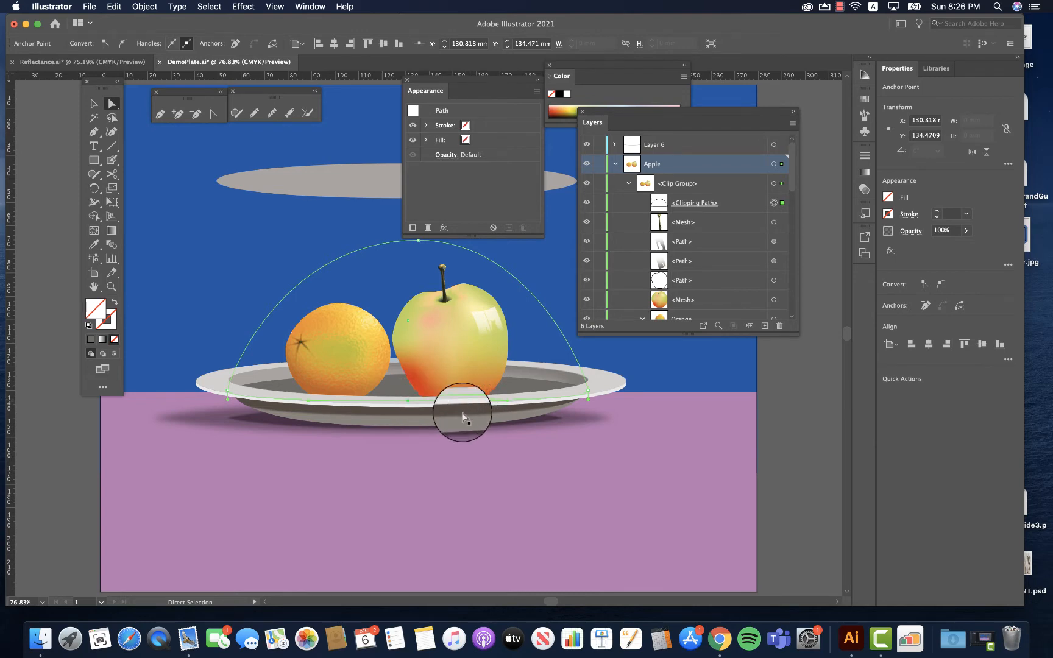
pyautogui.click(439, 473)
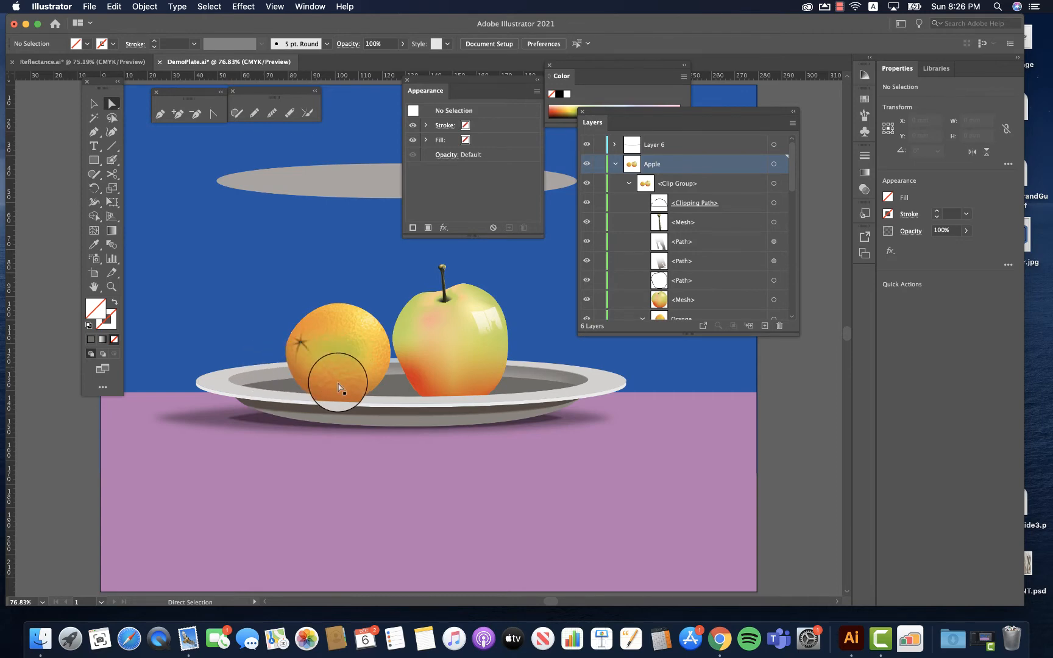
# Step: Examine close up the plate's inner rim to the left of the orange, where the fruit's shadow should fall
pyautogui.click(261, 374)
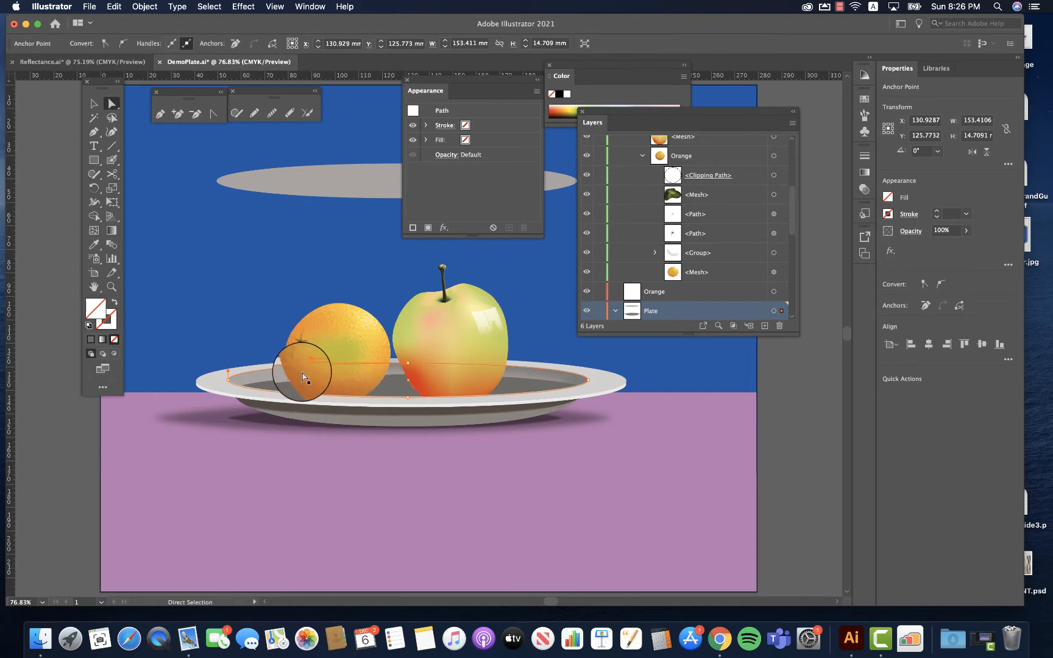
pyautogui.press('space')
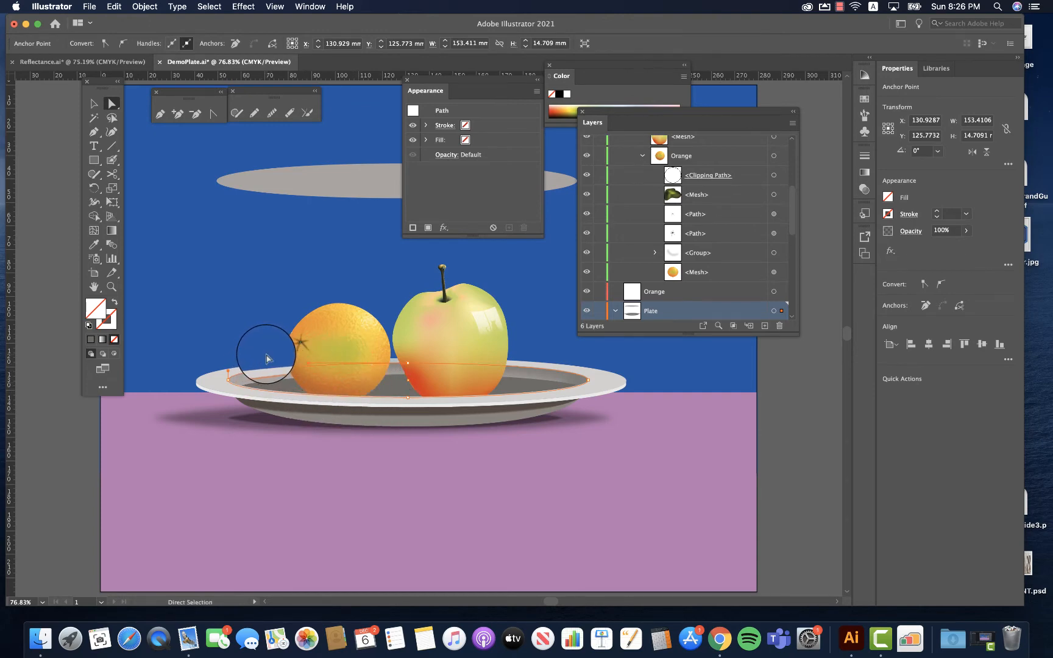
pyautogui.press('super+space')
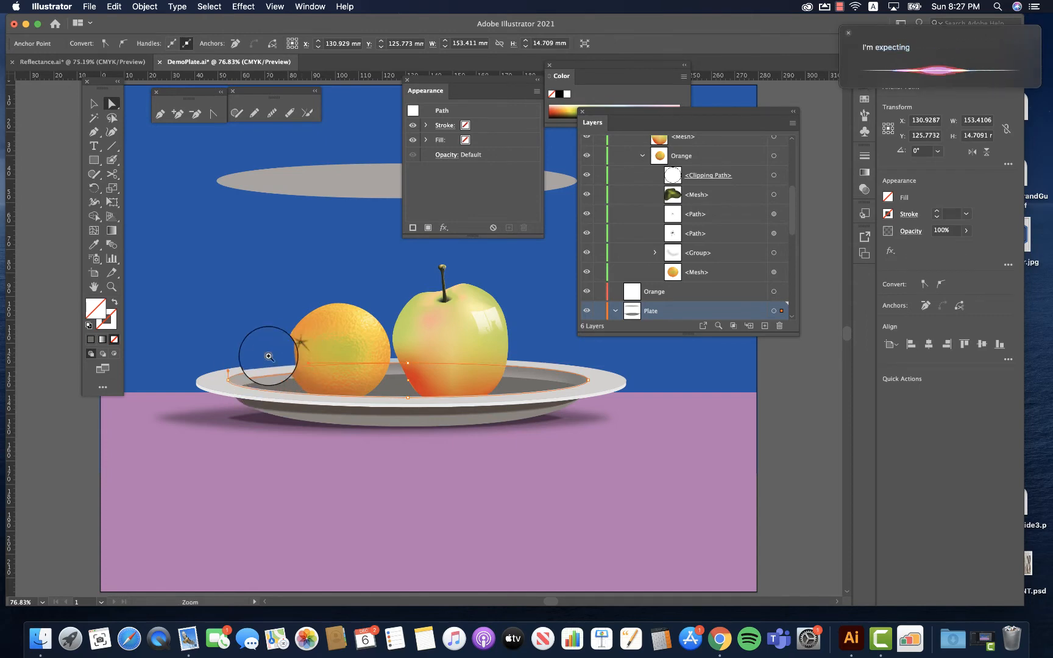
pyautogui.moveTo(265, 353); pyautogui.dragTo(533, 416)
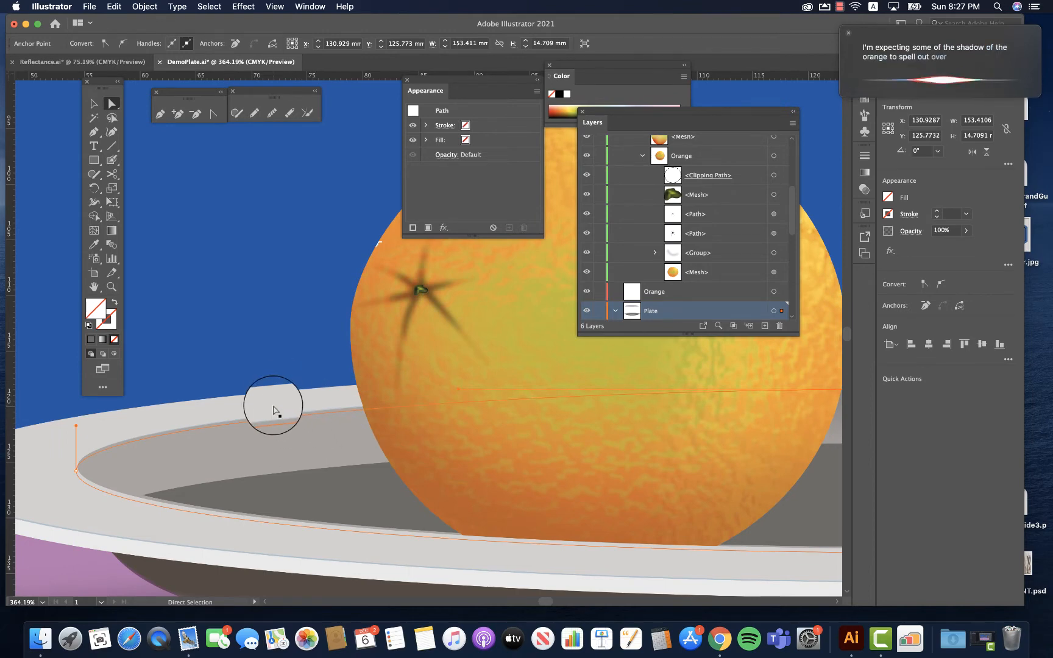
pyautogui.press('super+0')
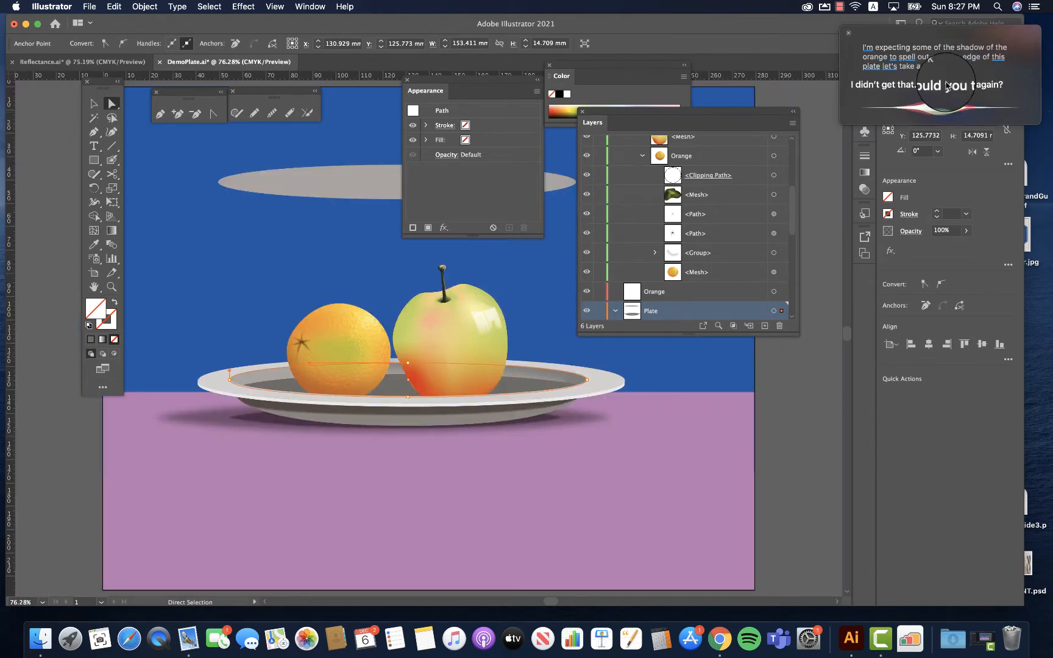
# Step: Lower the floating grey ellipse, transfer it to the Apple layer and place a copy over the plate's inner rim at about X 130.68 mm, Y 125.52 mm
pyautogui.click(252, 371)
pyautogui.moveTo(284, 196); pyautogui.dragTo(299, 235)
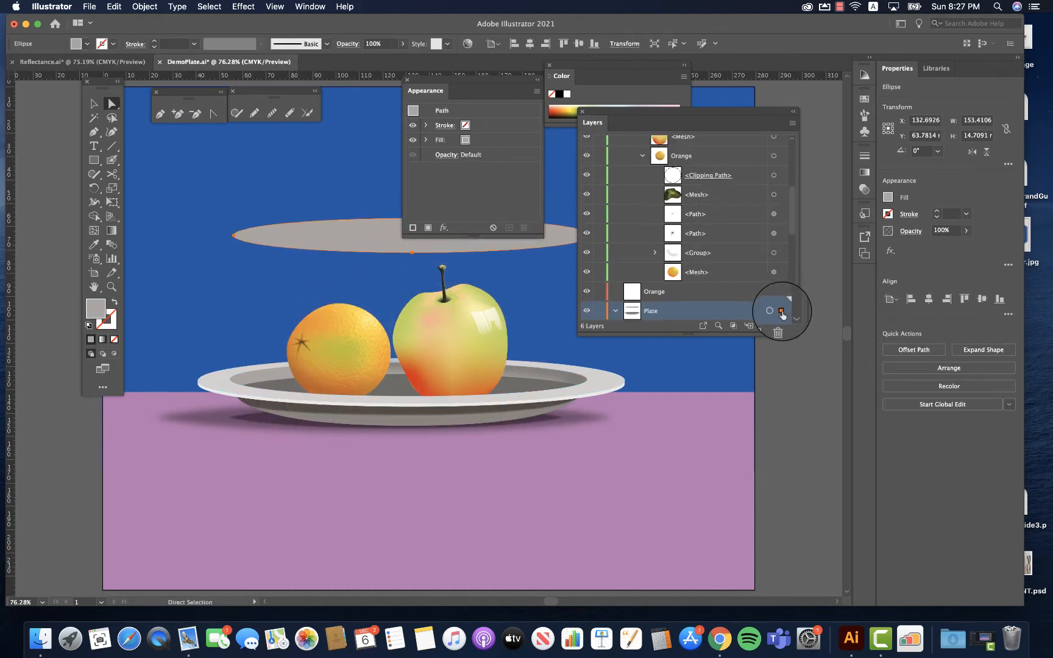
pyautogui.scroll(2, 754, 263)
pyautogui.scroll(-2, 754, 262)
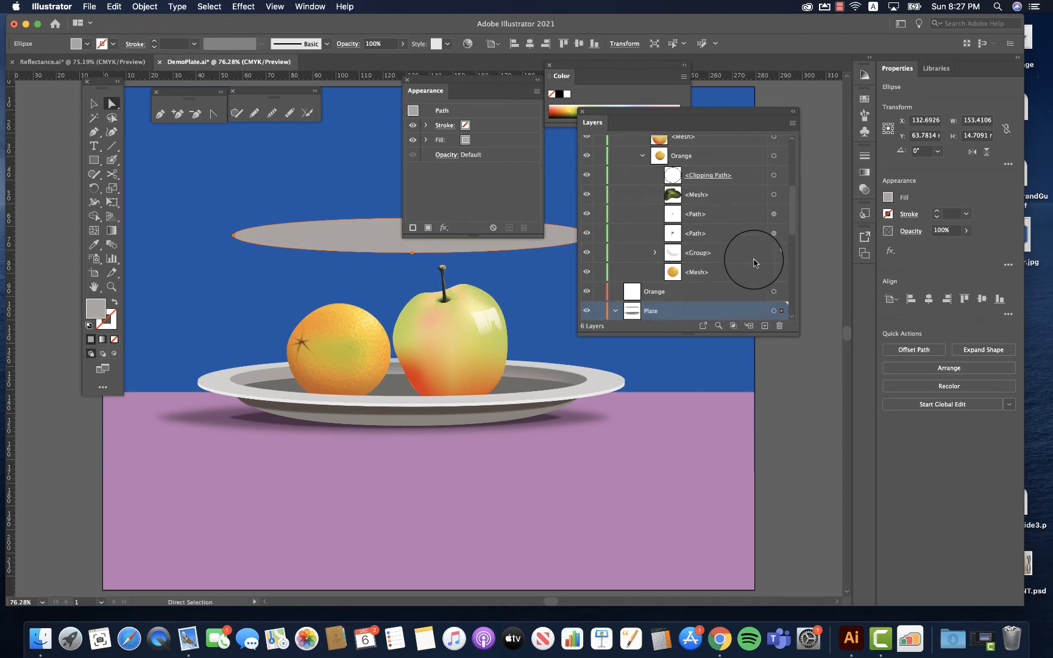
pyautogui.moveTo(782, 311); pyautogui.dragTo(777, 163)
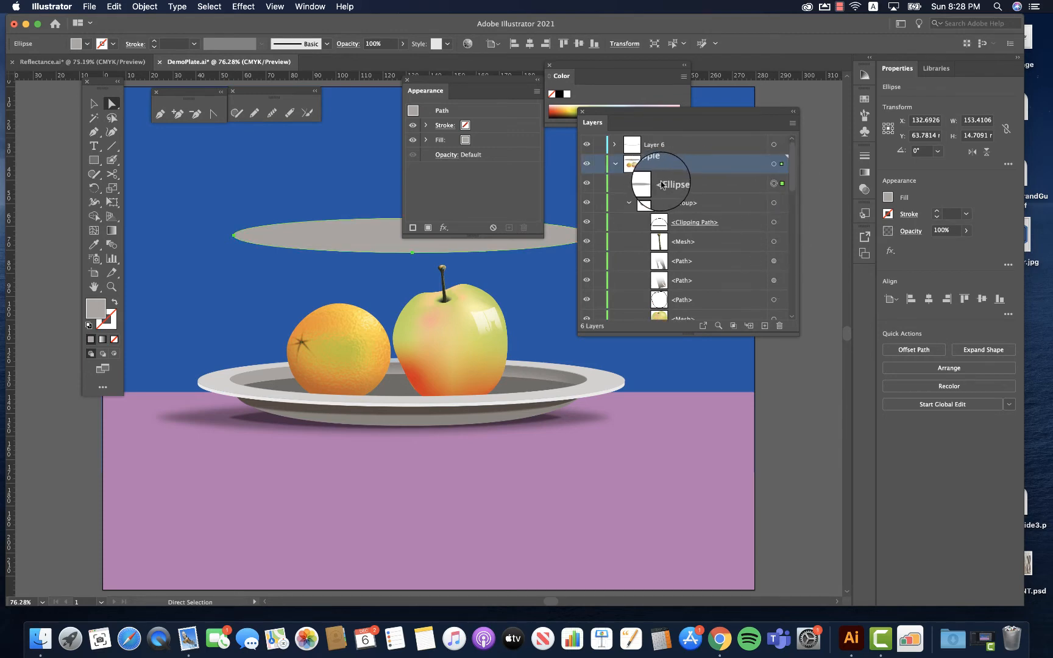
pyautogui.moveTo(322, 243); pyautogui.dragTo(315, 389)
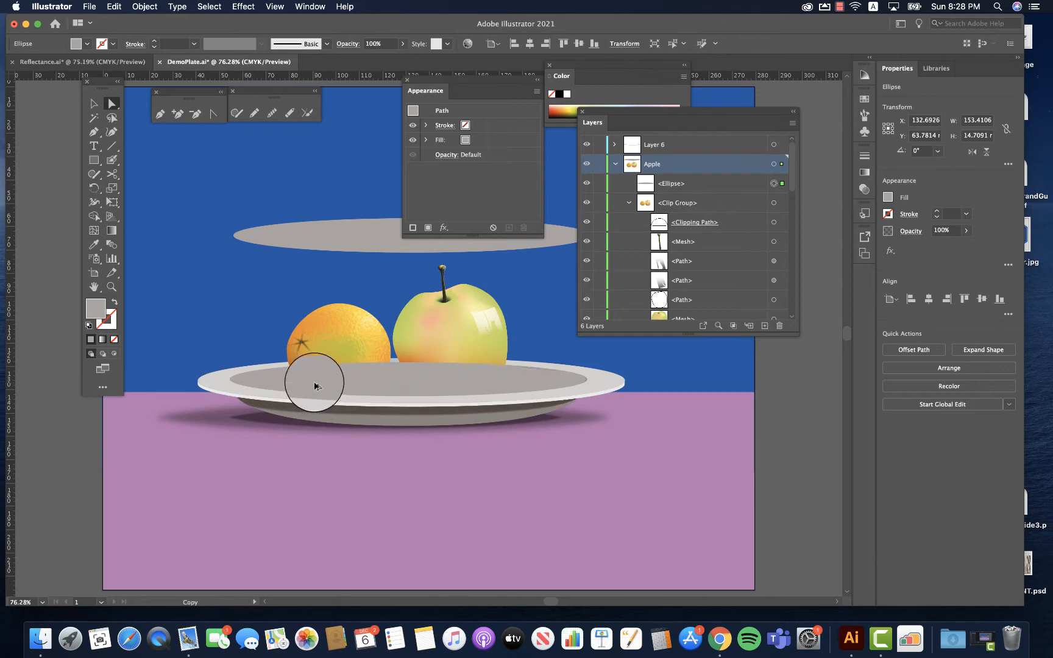
pyautogui.moveTo(315, 385); pyautogui.dragTo(316, 387)
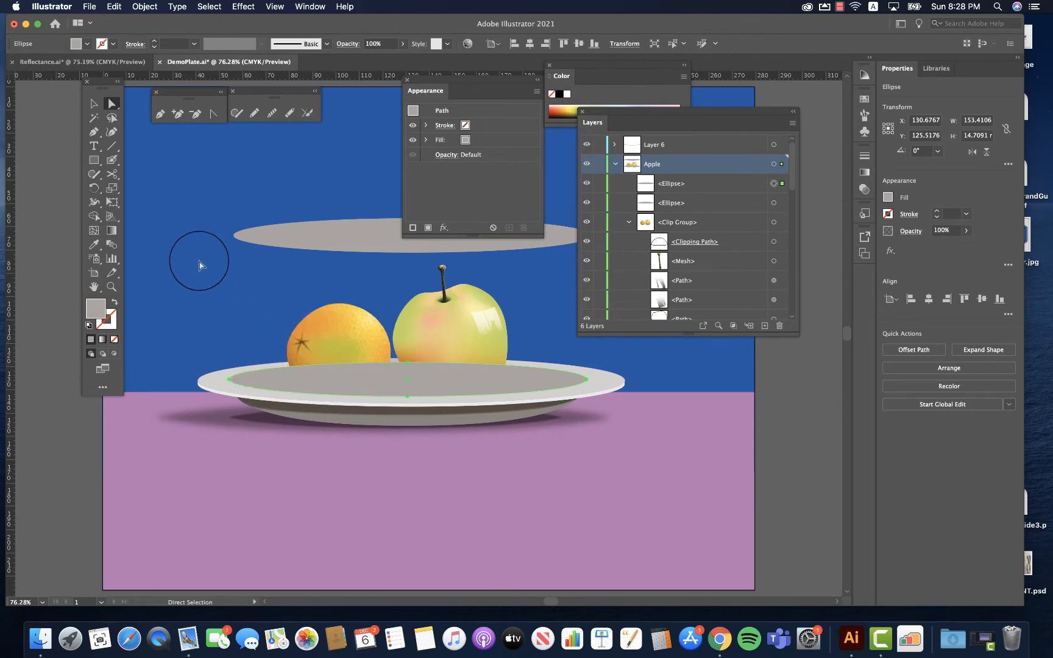
# Step: Add anchor points along the copied ellipse's upper edge, between the plate's left rim and the orange's left side
pyautogui.click(179, 116)
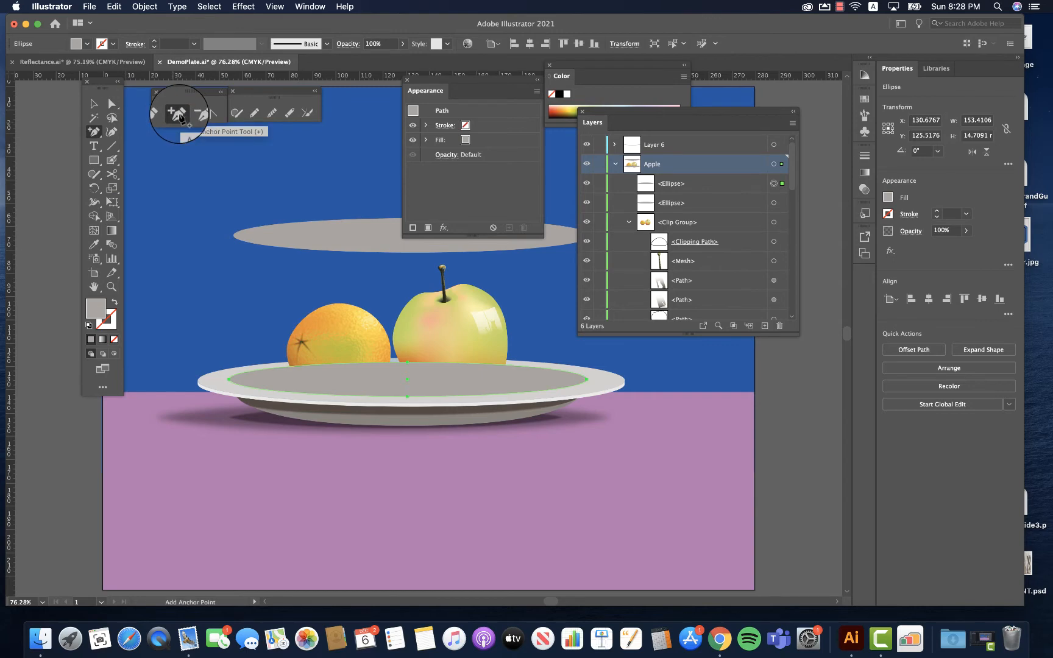
pyautogui.press('super+space')
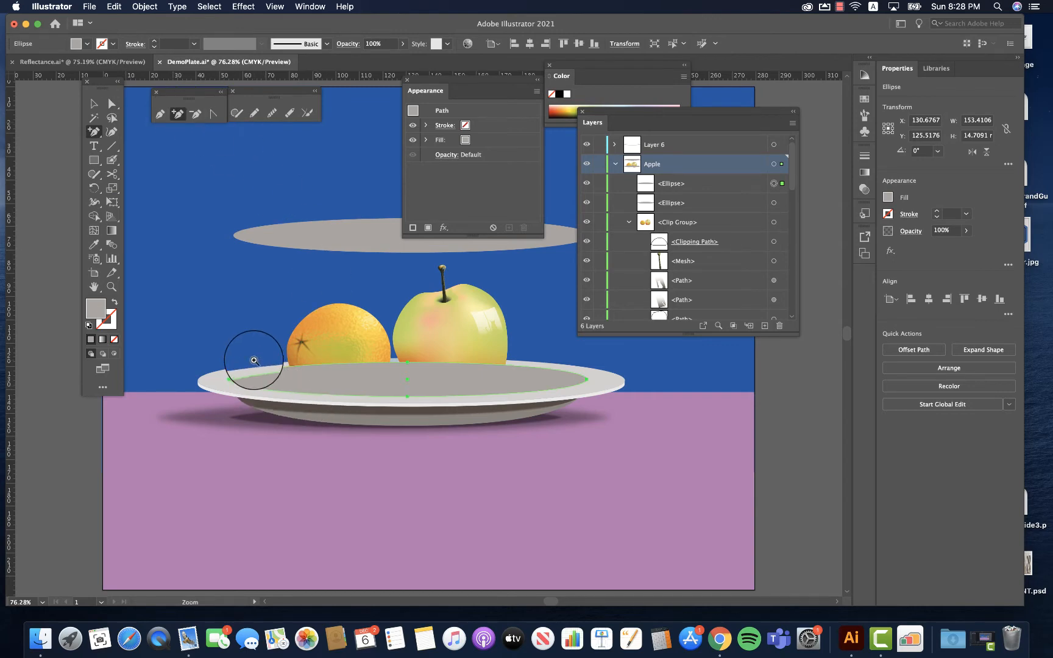
pyautogui.moveTo(253, 360); pyautogui.dragTo(453, 428)
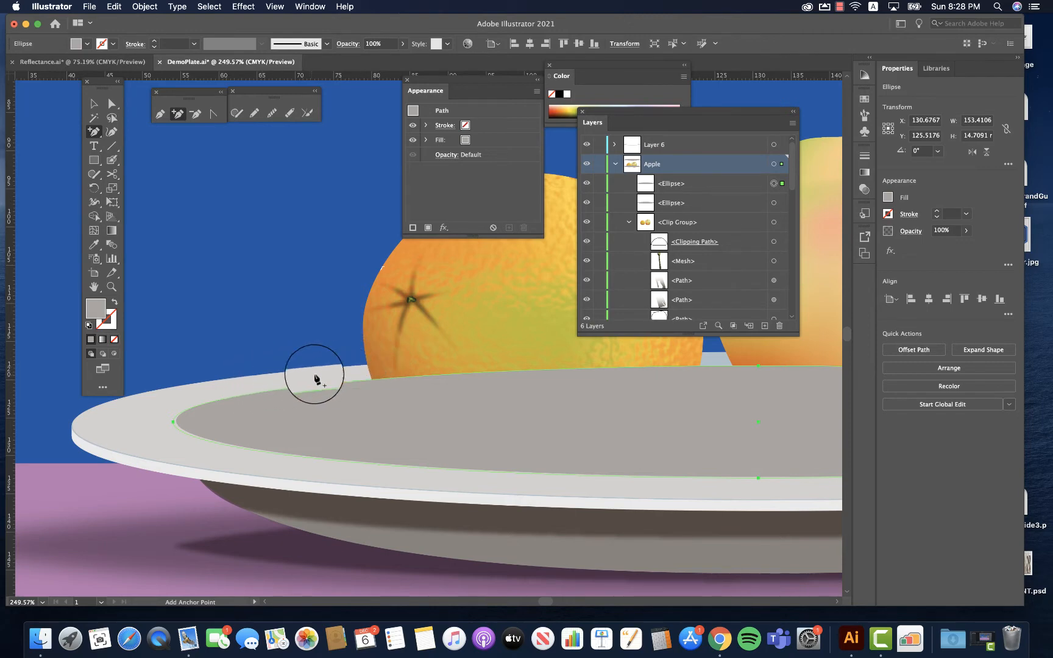
pyautogui.click(261, 392)
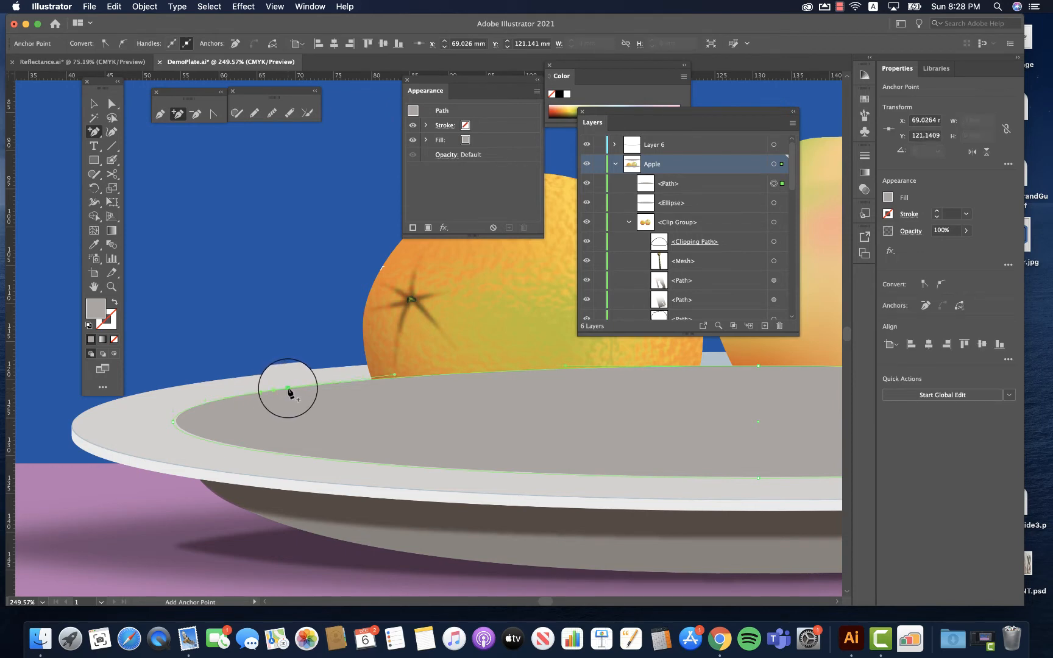
pyautogui.click(395, 380)
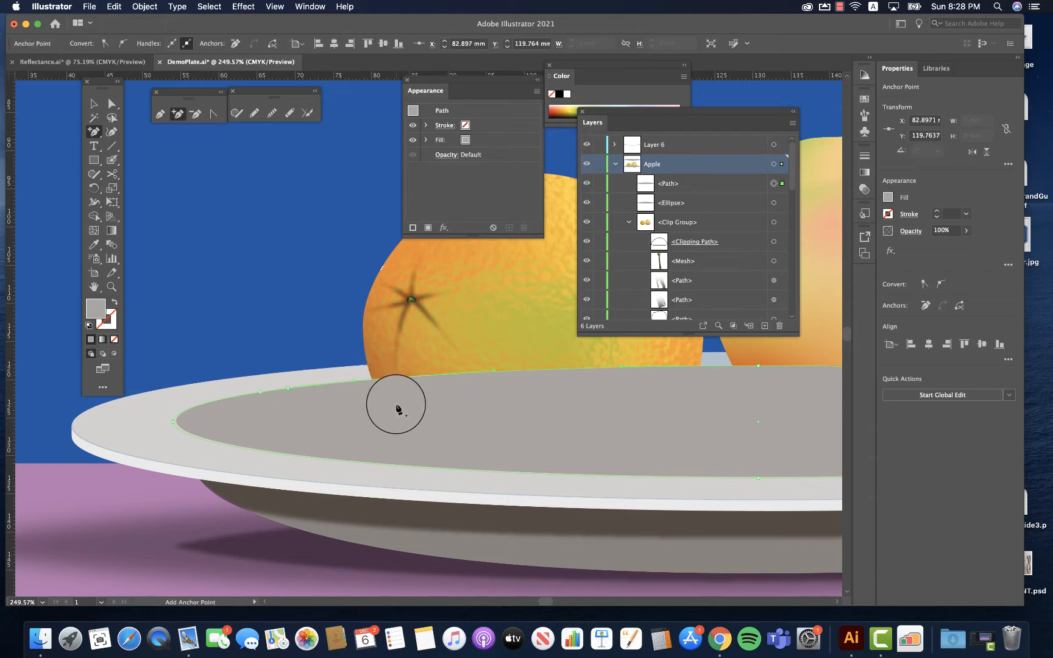
# Step: Pull the new anchors up over the plate's back rim, with the one beside the orange at about X 79.73 mm, Y 118.06 mm
pyautogui.click(117, 110)
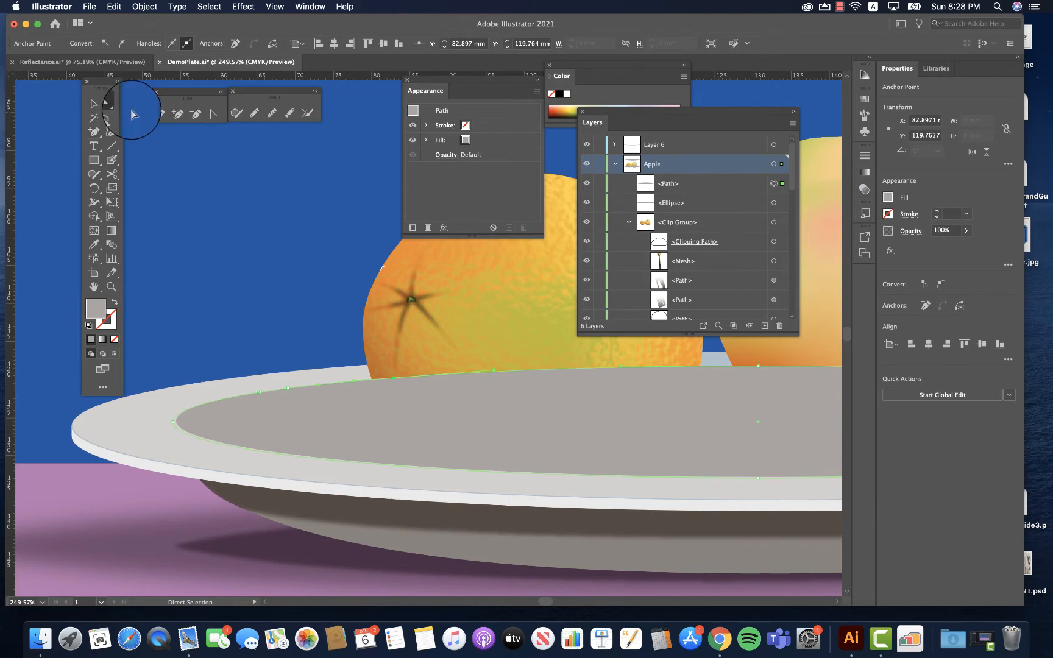
pyautogui.moveTo(260, 394); pyautogui.dragTo(271, 382)
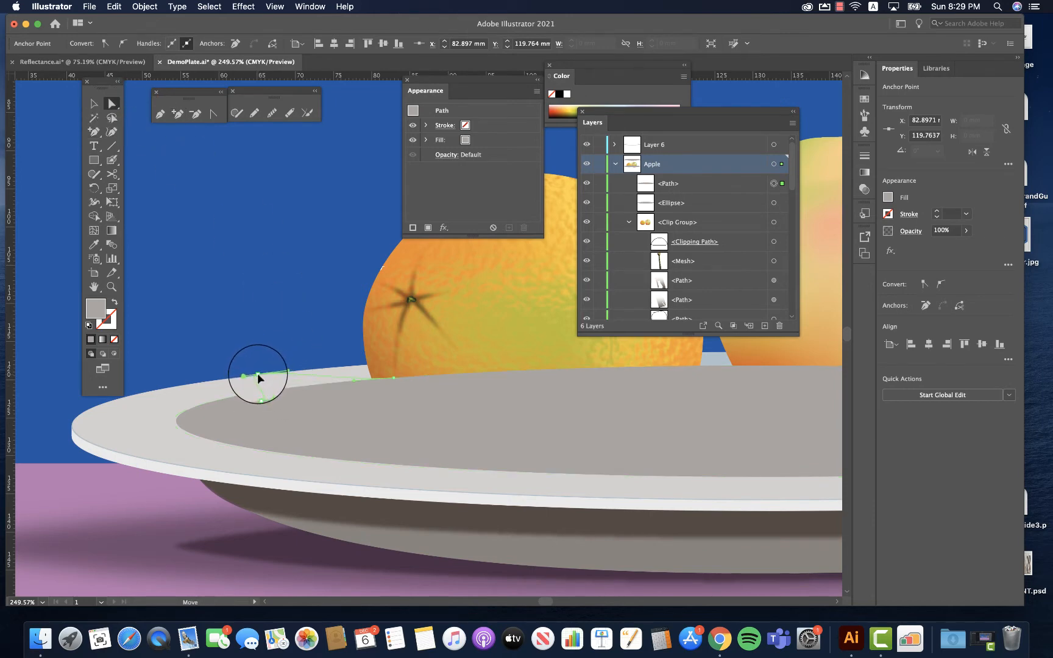
pyautogui.moveTo(258, 374); pyautogui.dragTo(370, 366)
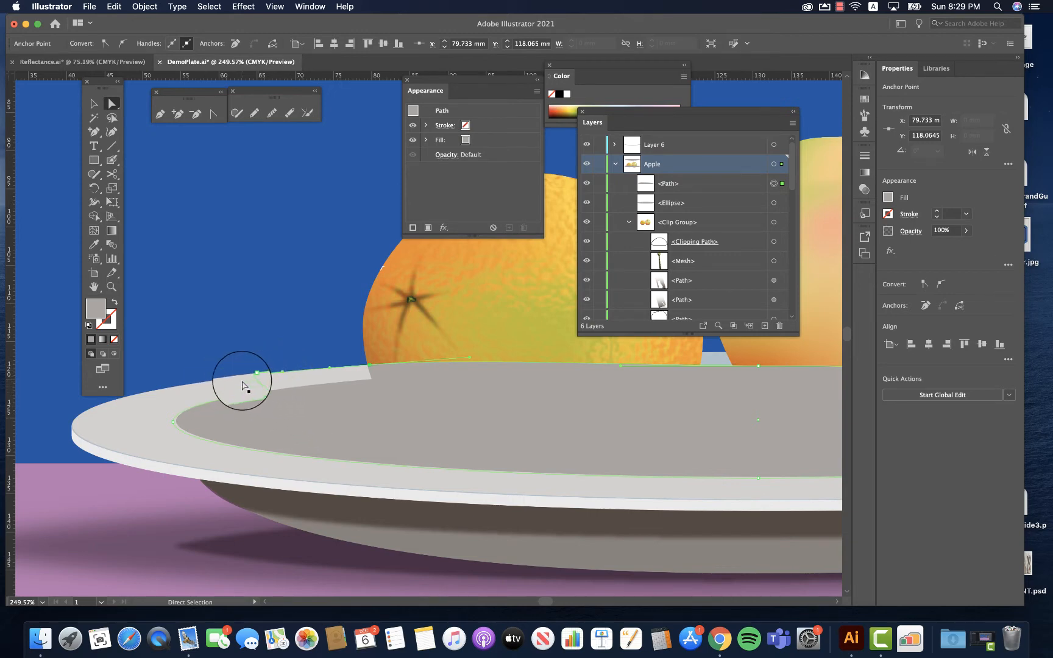
# Step: Add anchor points to the grey path at the orange's lower right edge and below the orange at about X 110.54 mm, Y 117.88 mm
pyautogui.hscroll(8, 298, 398)
pyautogui.scroll(3, 297, 399)
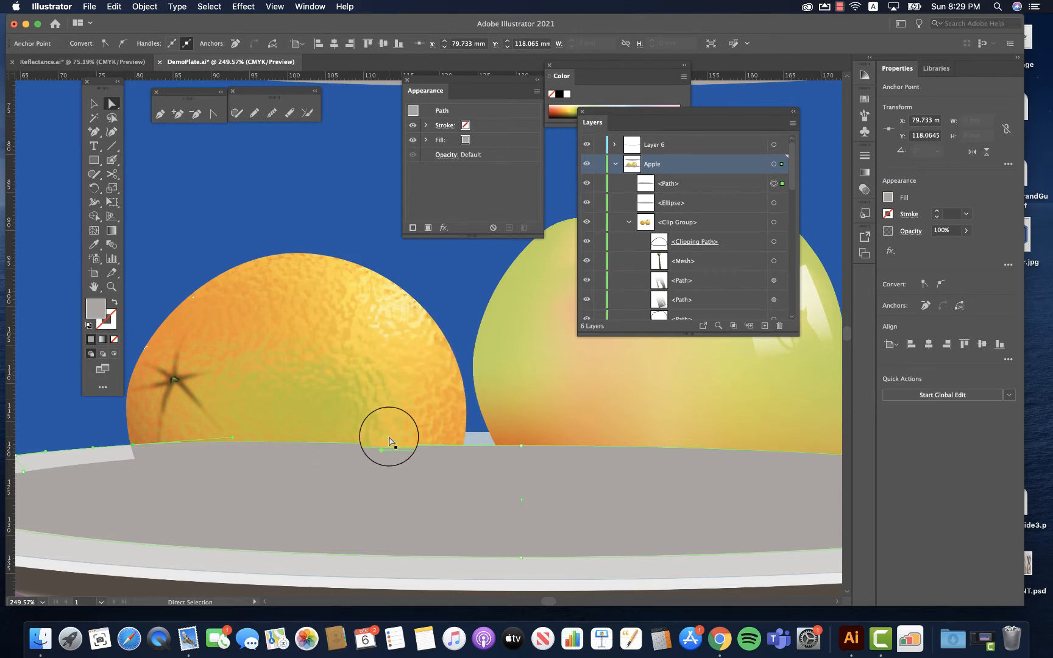
pyautogui.click(179, 116)
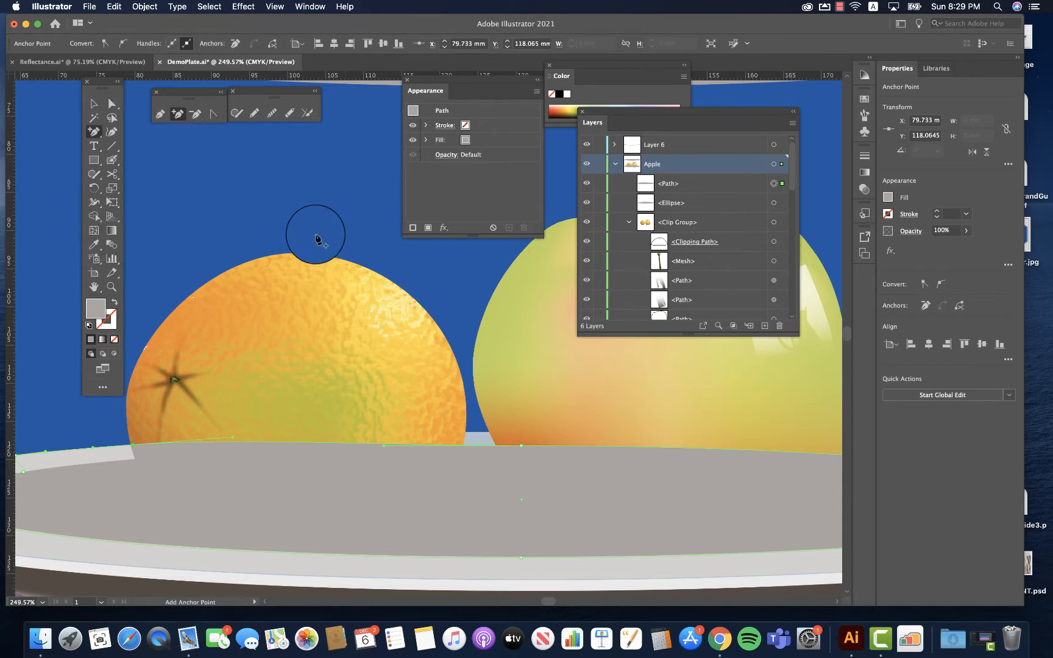
pyautogui.click(463, 441)
pyautogui.click(362, 442)
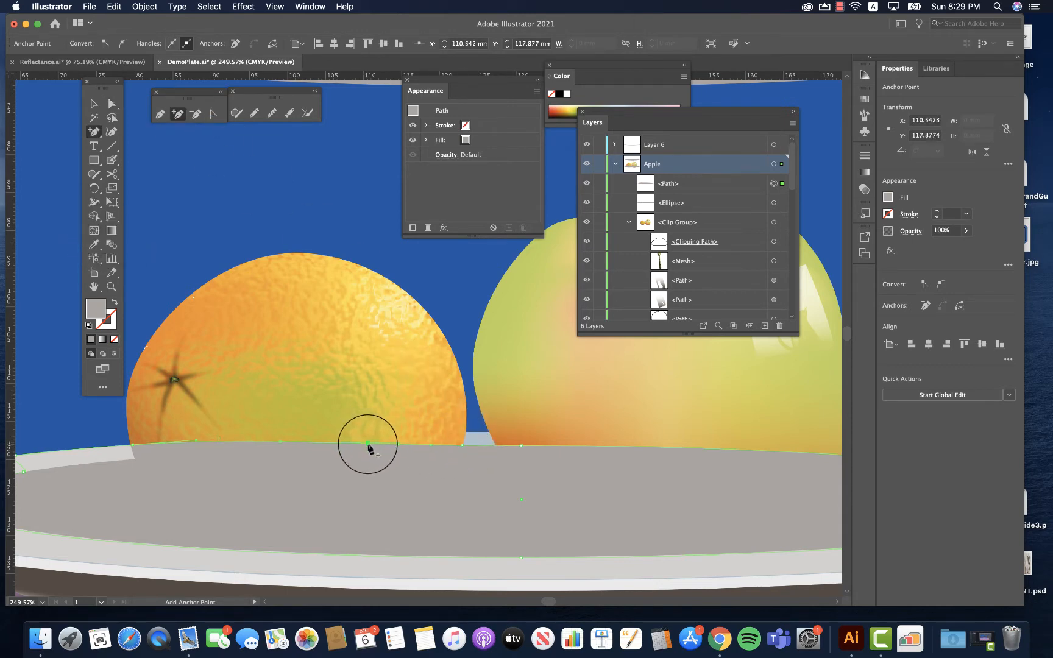
# Step: Move the anchor below the orange to its right contour at about X 121.17 mm, Y 104.74 mm, and bend the adjoining curve along the fruit's edge
pyautogui.press('a')
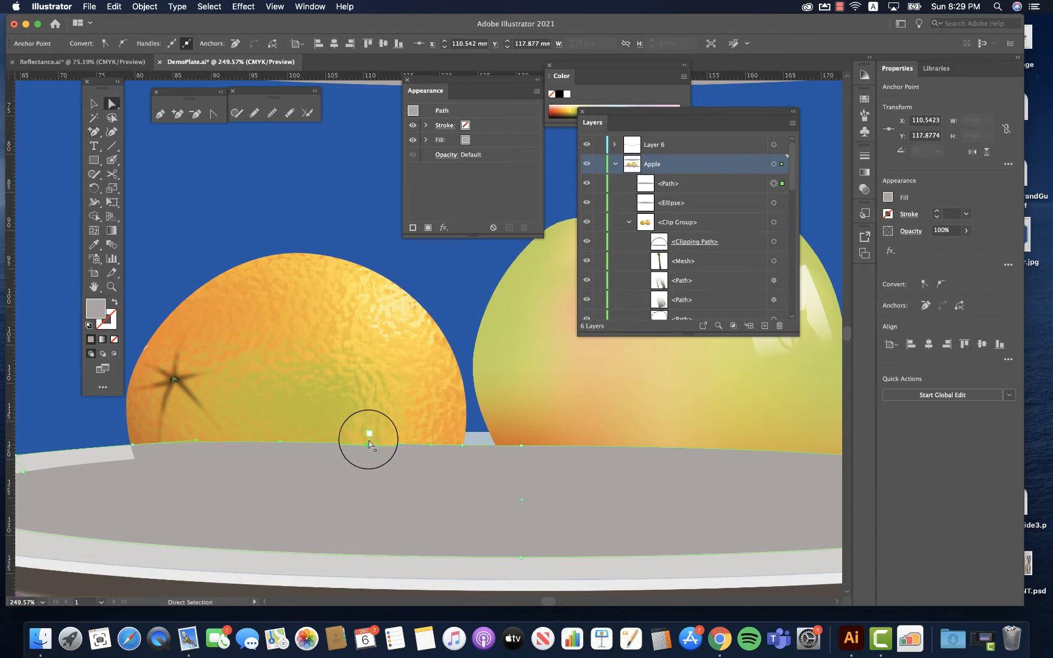
pyautogui.moveTo(368, 437); pyautogui.dragTo(449, 343)
pyautogui.press('alt')
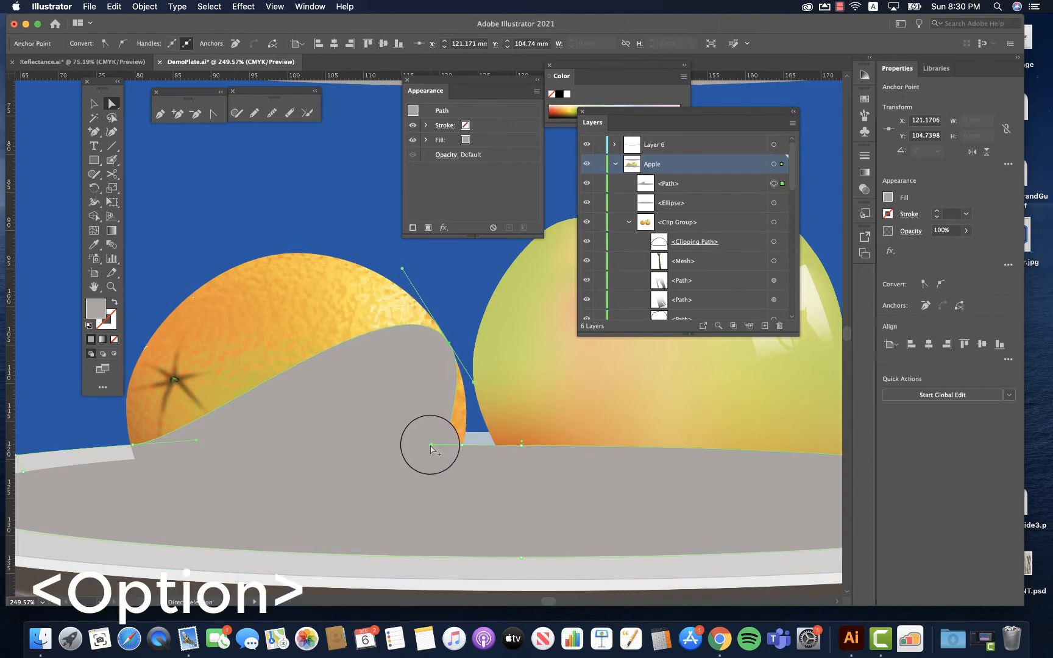
pyautogui.moveTo(429, 443); pyautogui.dragTo(464, 430)
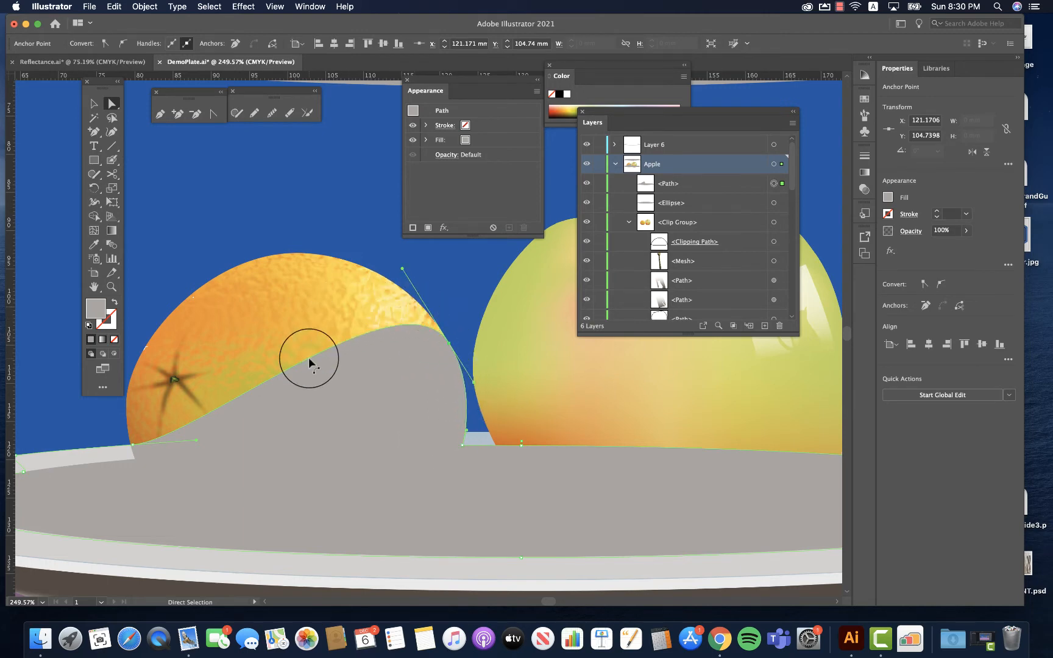
# Step: Select the reshaped grey ellipse copy around the orange, then hide and lock its path in the Apple layer
pyautogui.hscroll(5, 309, 364)
pyautogui.scroll(1, 309, 364)
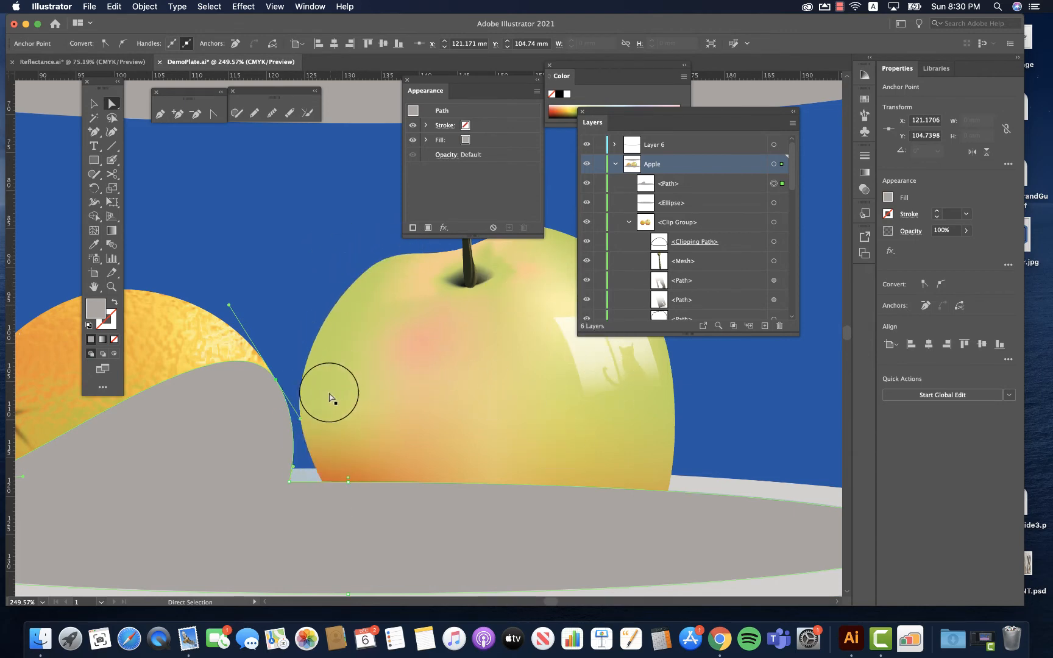
pyautogui.click(359, 478)
pyautogui.hscroll(-5, 382, 504)
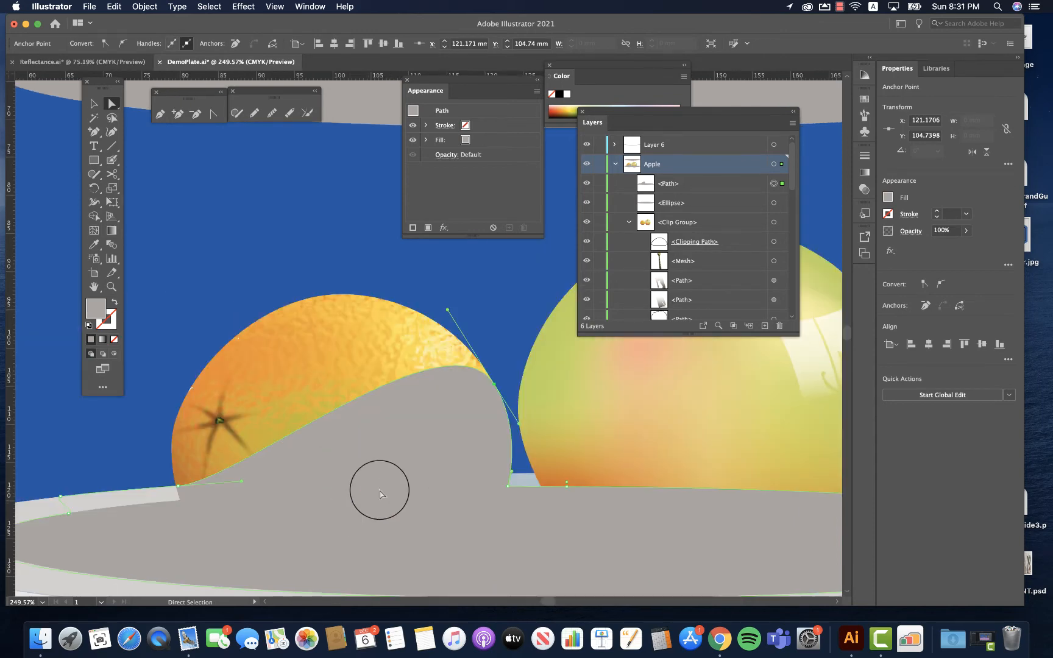
pyautogui.click(94, 103)
pyautogui.click(265, 250)
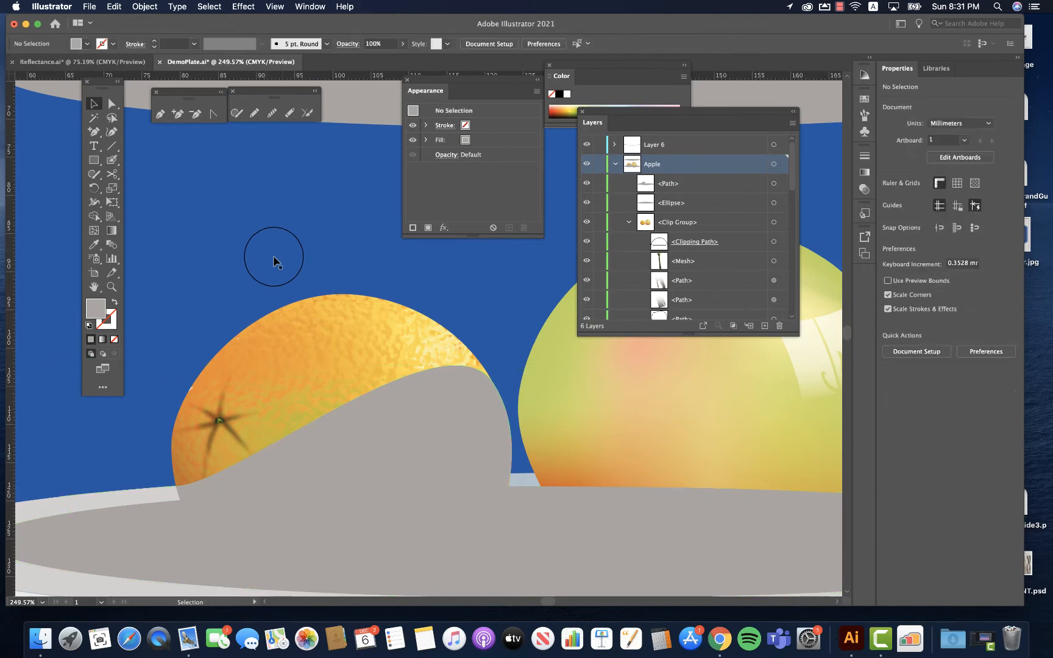
pyautogui.click(419, 477)
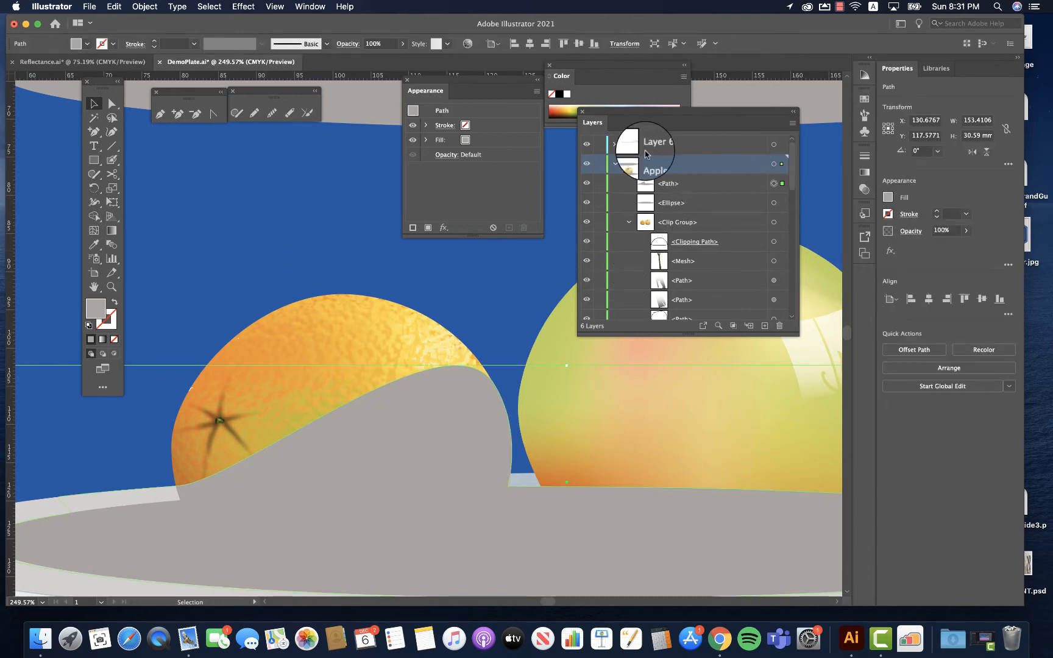
pyautogui.click(586, 184)
pyautogui.click(600, 186)
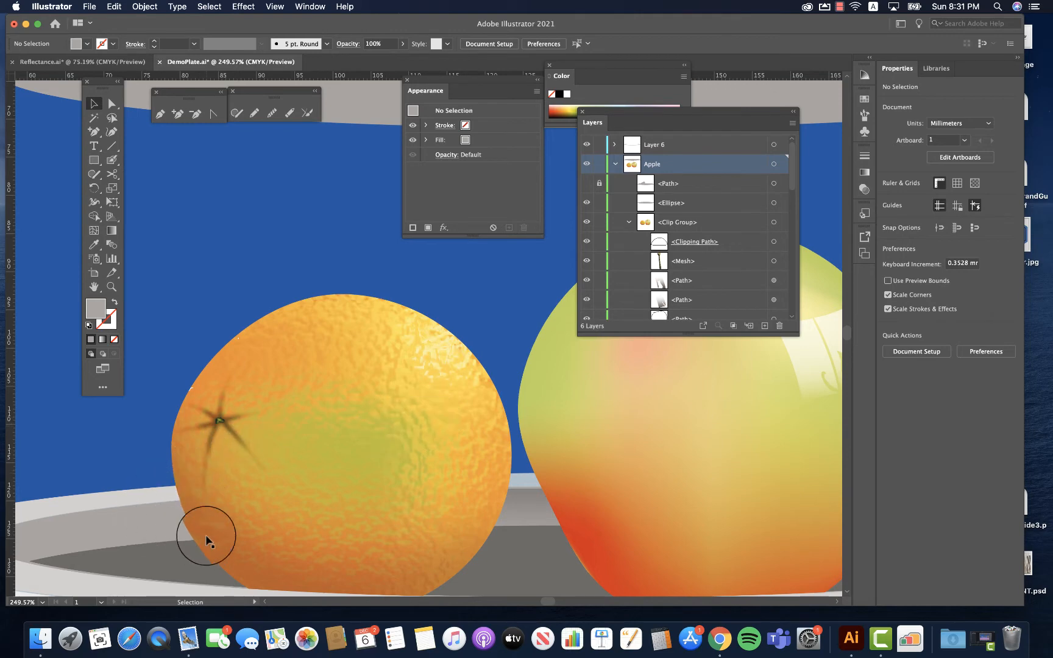
# Step: Pencil a closed shadow shape about 20.8 by 26.1 mm over the orange's lower right side and shift it slightly down
pyautogui.click(254, 113)
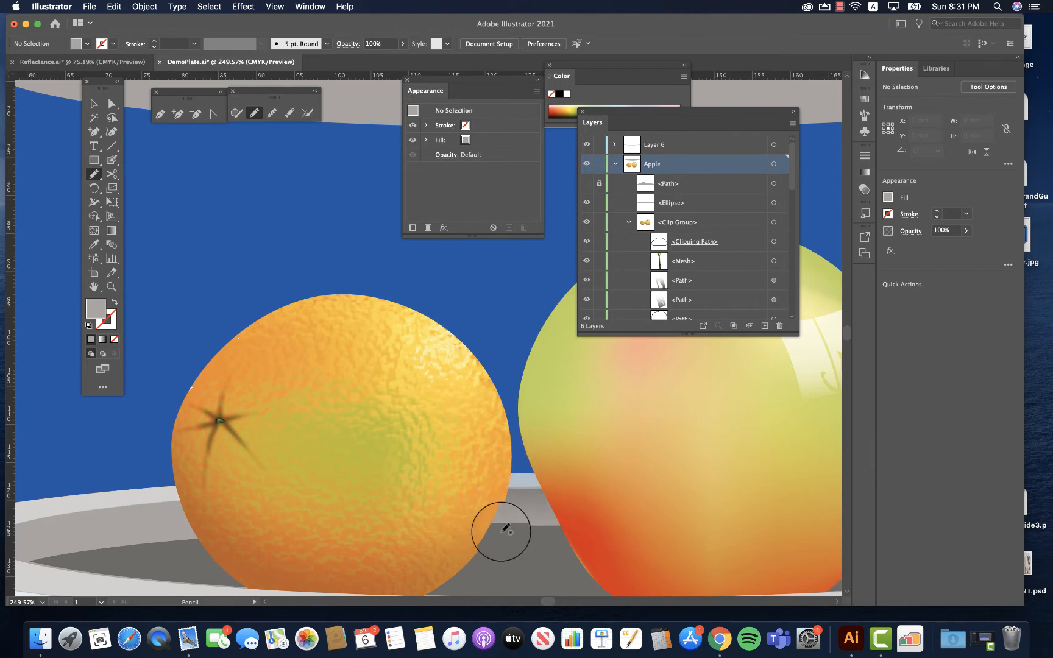
pyautogui.moveTo(503, 529)
pyautogui.mouseDown()
pyautogui.moveTo(518, 451)
pyautogui.moveTo(493, 410)
pyautogui.moveTo(439, 401)
pyautogui.moveTo(383, 435)
pyautogui.mouseUp()
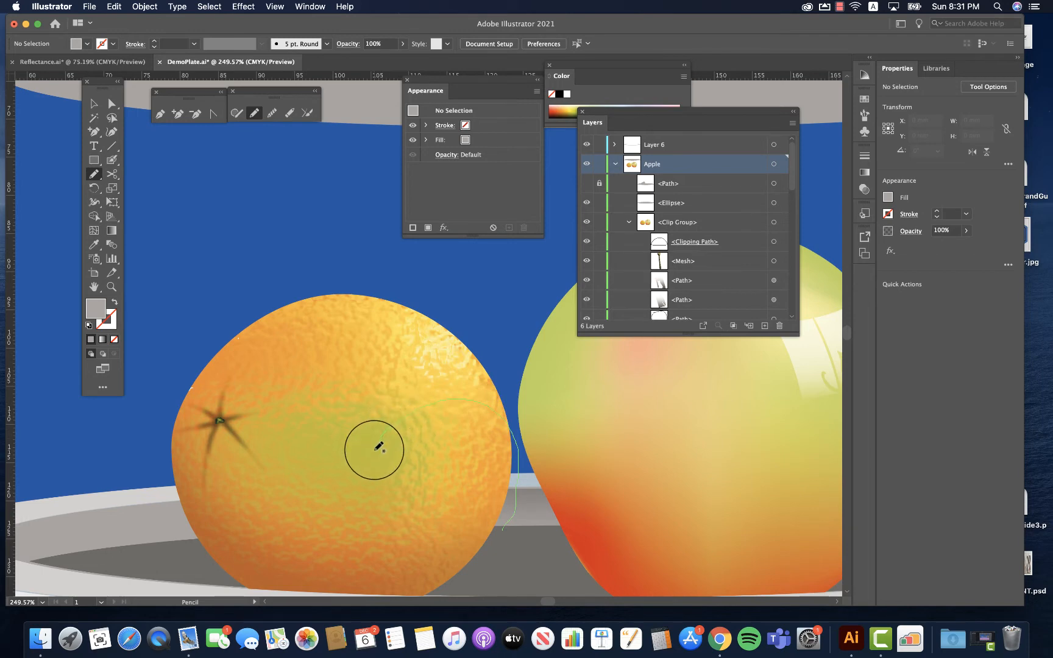
pyautogui.moveTo(367, 503)
pyautogui.mouseDown()
pyautogui.moveTo(361, 584)
pyautogui.moveTo(393, 592)
pyautogui.moveTo(449, 578)
pyautogui.moveTo(508, 528)
pyautogui.mouseUp()
pyautogui.click(112, 104)
pyautogui.scroll(-3, 505, 434)
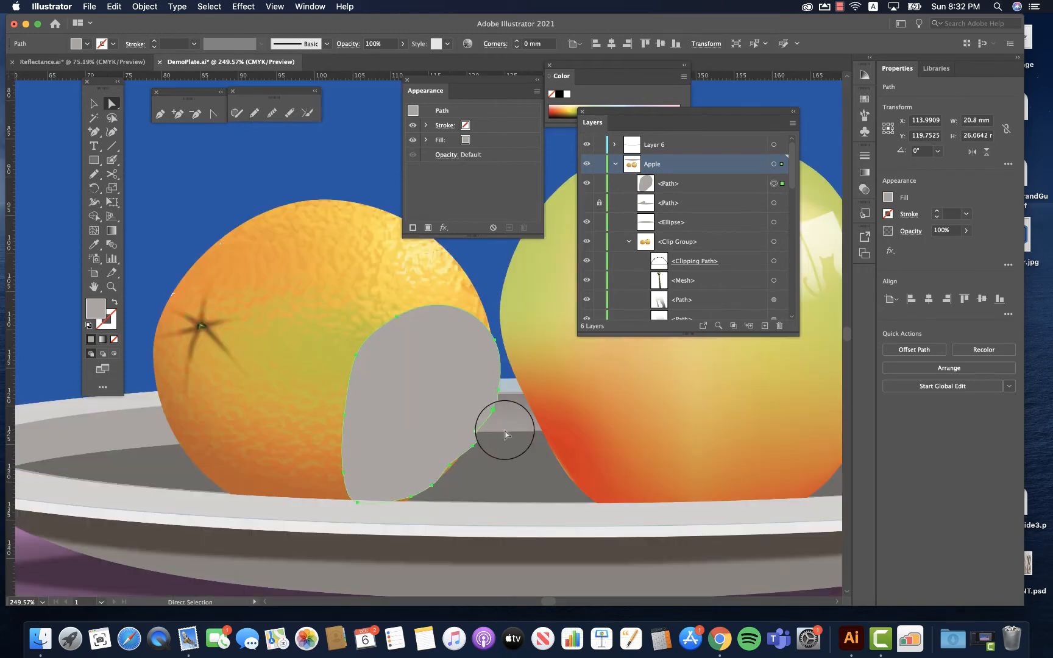
pyautogui.click(409, 498)
pyautogui.moveTo(410, 498); pyautogui.dragTo(411, 501)
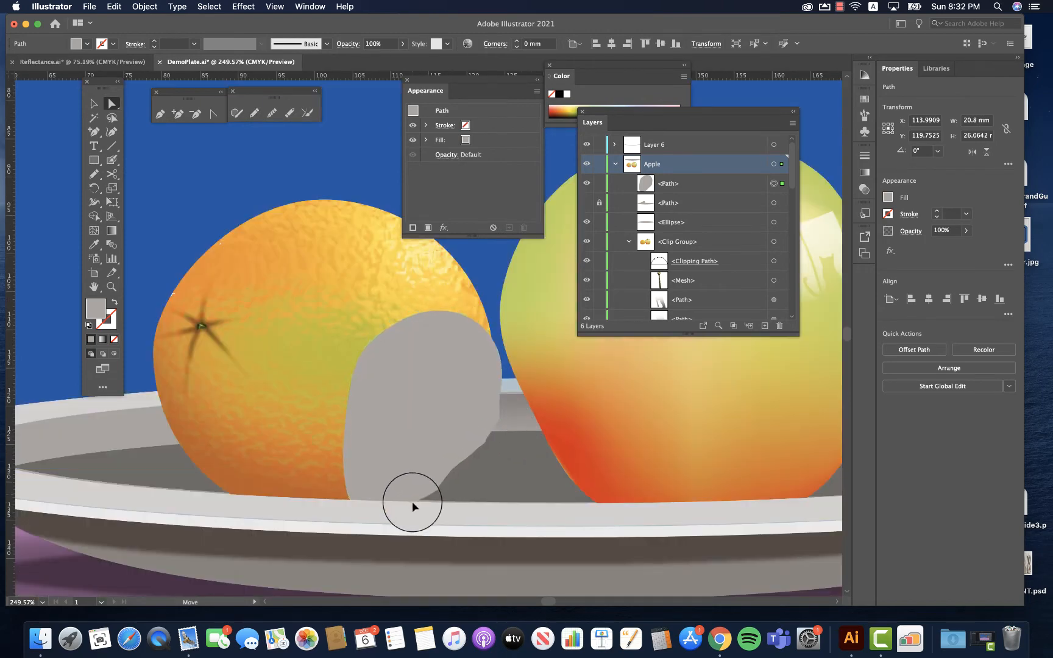
pyautogui.click(115, 104)
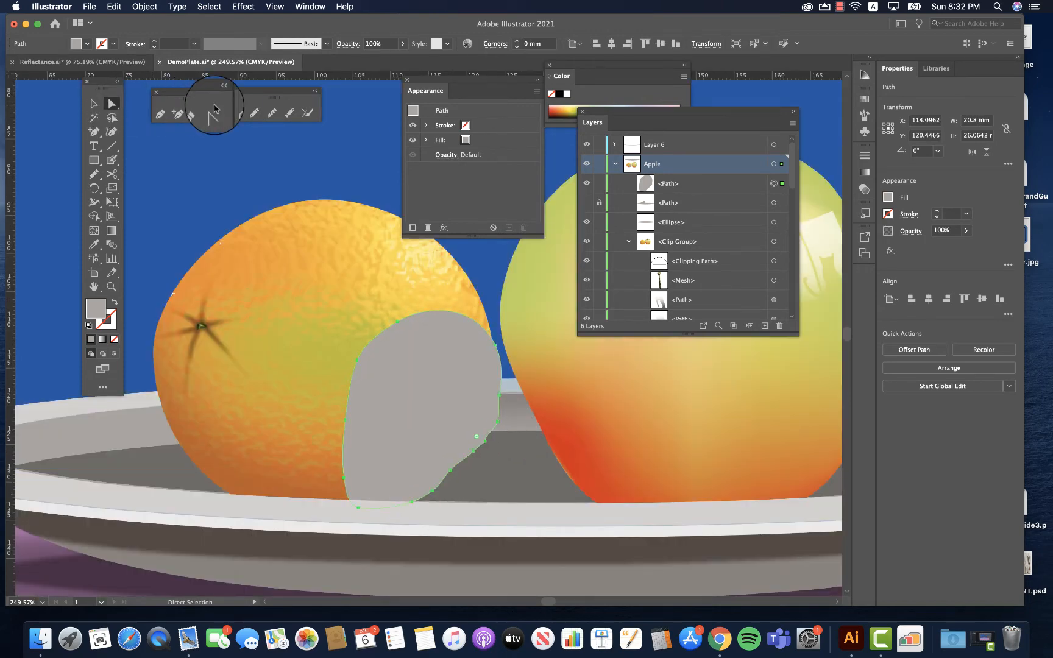
# Step: Smooth the shadow shape's right and lower right edge with the Smooth tool
pyautogui.click(272, 112)
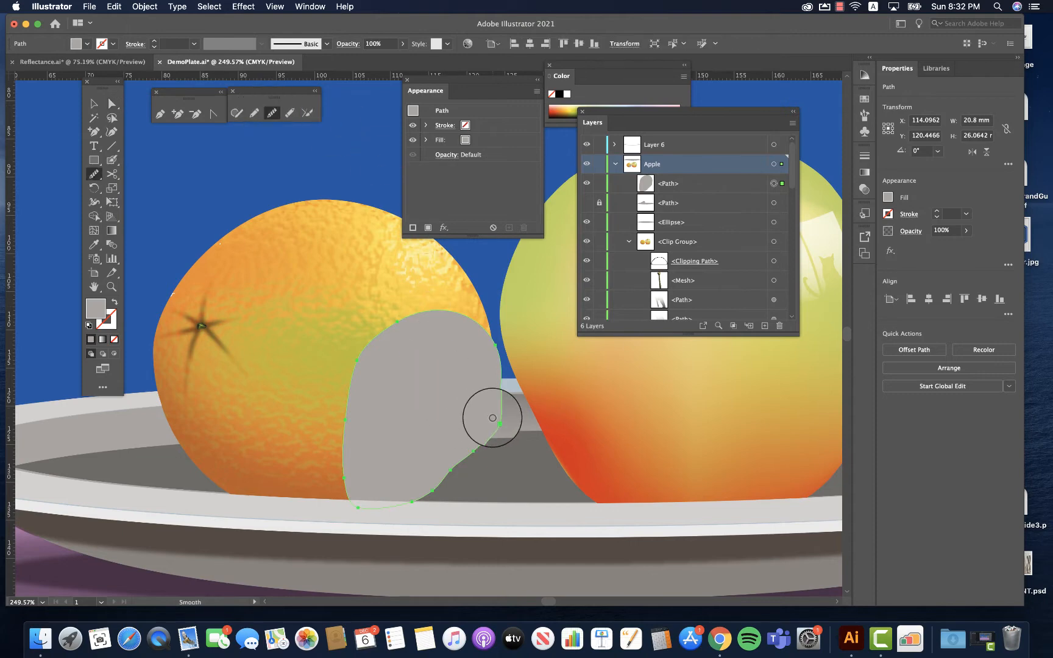
pyautogui.moveTo(505, 418); pyautogui.dragTo(390, 527)
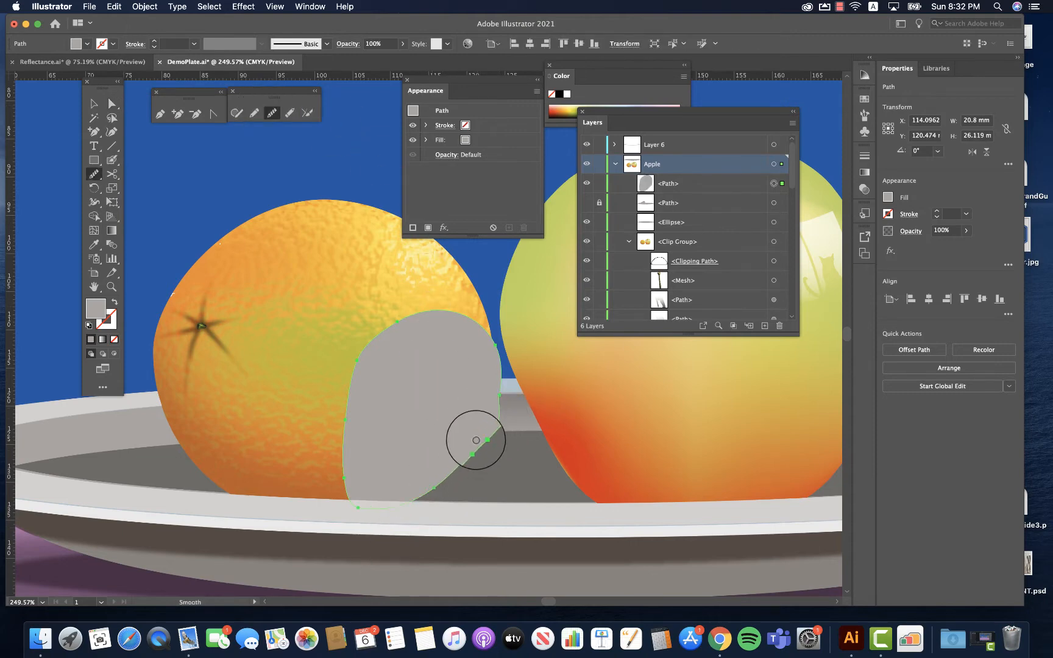
pyautogui.moveTo(503, 388)
pyautogui.mouseDown()
pyautogui.moveTo(489, 437)
pyautogui.moveTo(406, 533)
pyautogui.mouseUp()
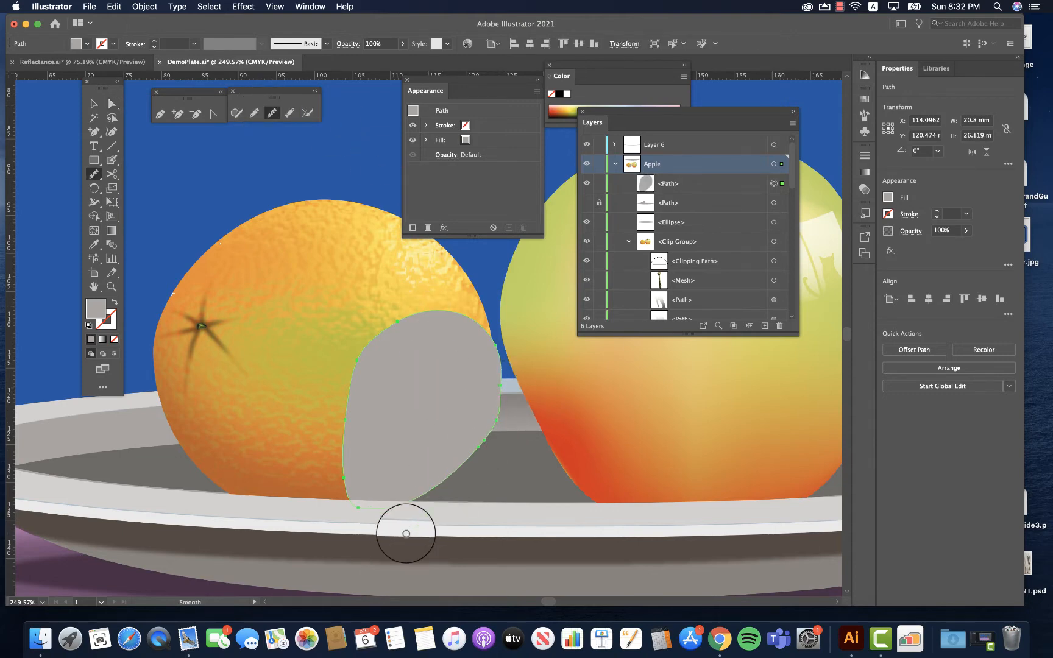
pyautogui.moveTo(501, 367); pyautogui.dragTo(462, 377)
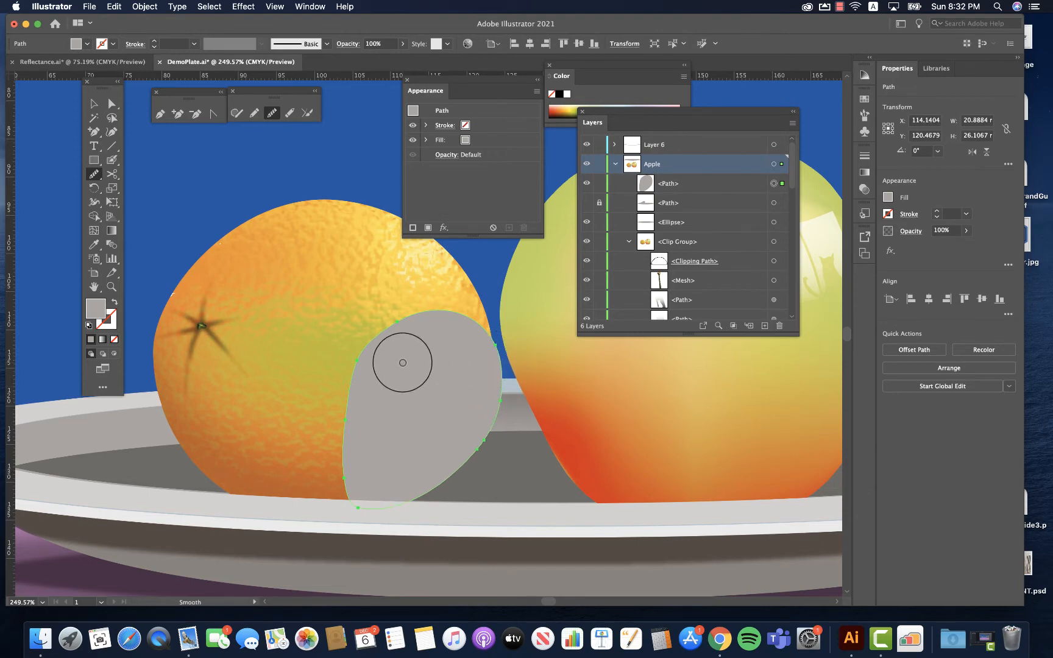
# Step: Fill the shadow shape on the orange with black and set it to Multiply at 35% opacity
pyautogui.click(559, 94)
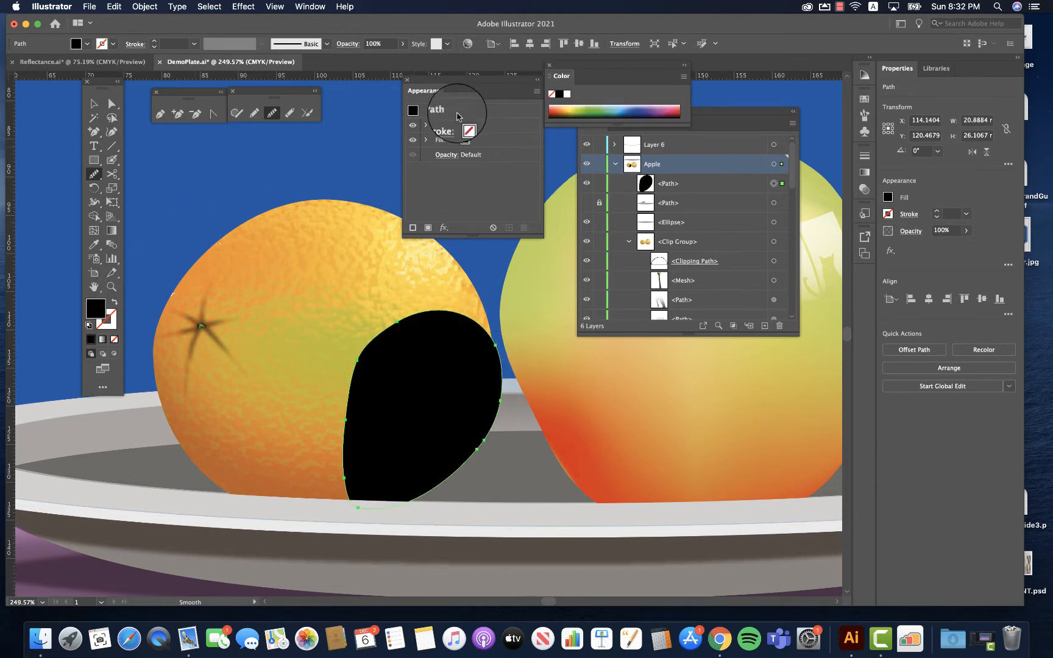
pyautogui.click(444, 156)
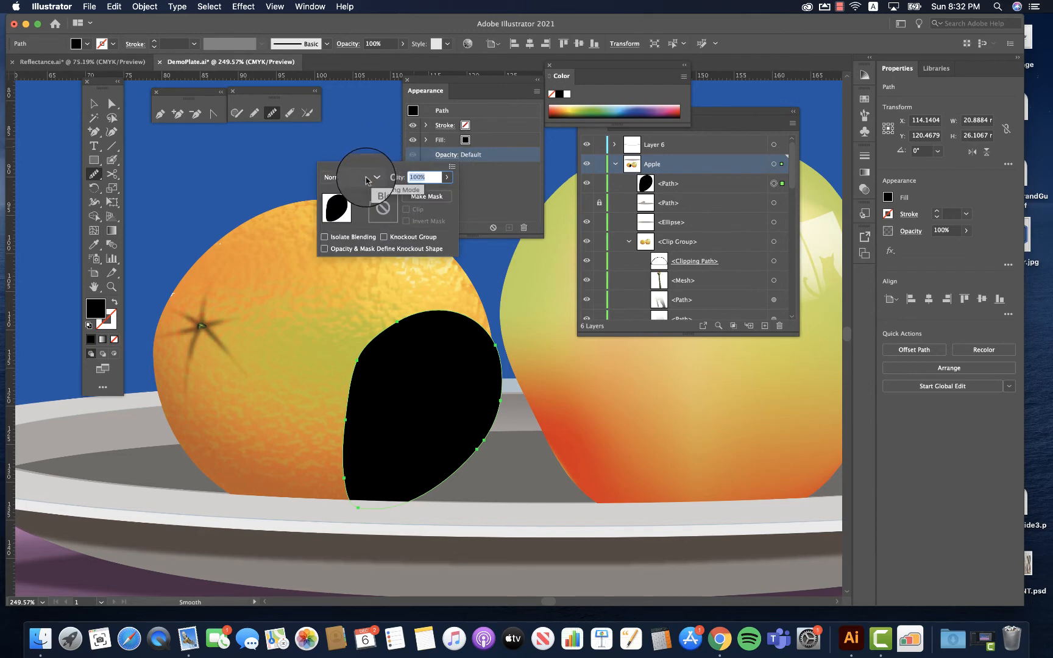
pyautogui.click(353, 178)
pyautogui.click(351, 220)
pyautogui.doubleClick(418, 177)
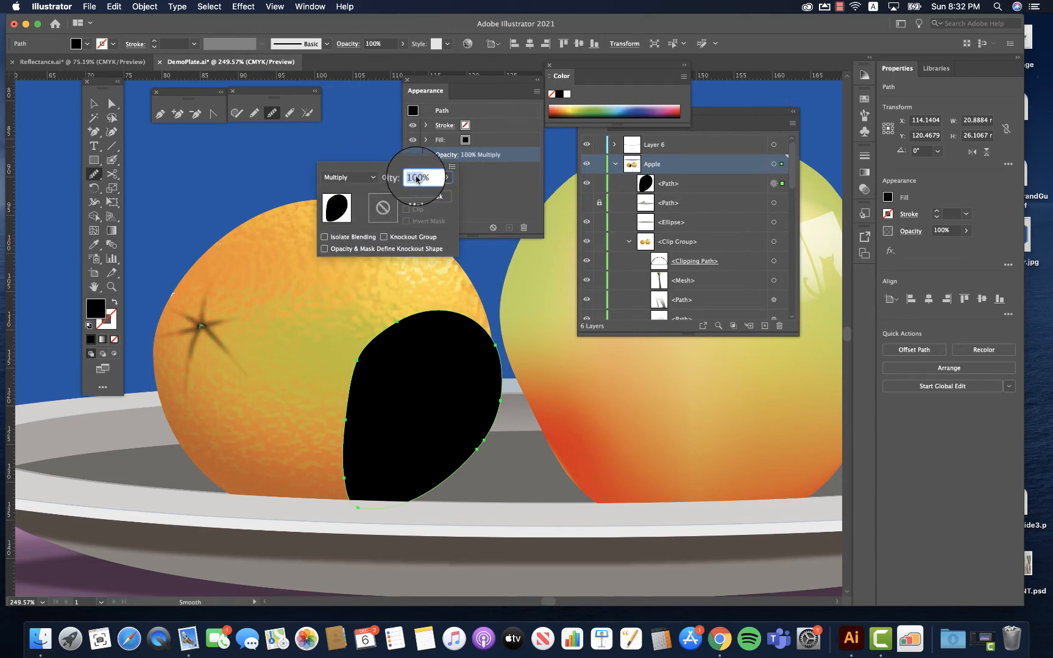
pyautogui.write('35')
pyautogui.press('Return')
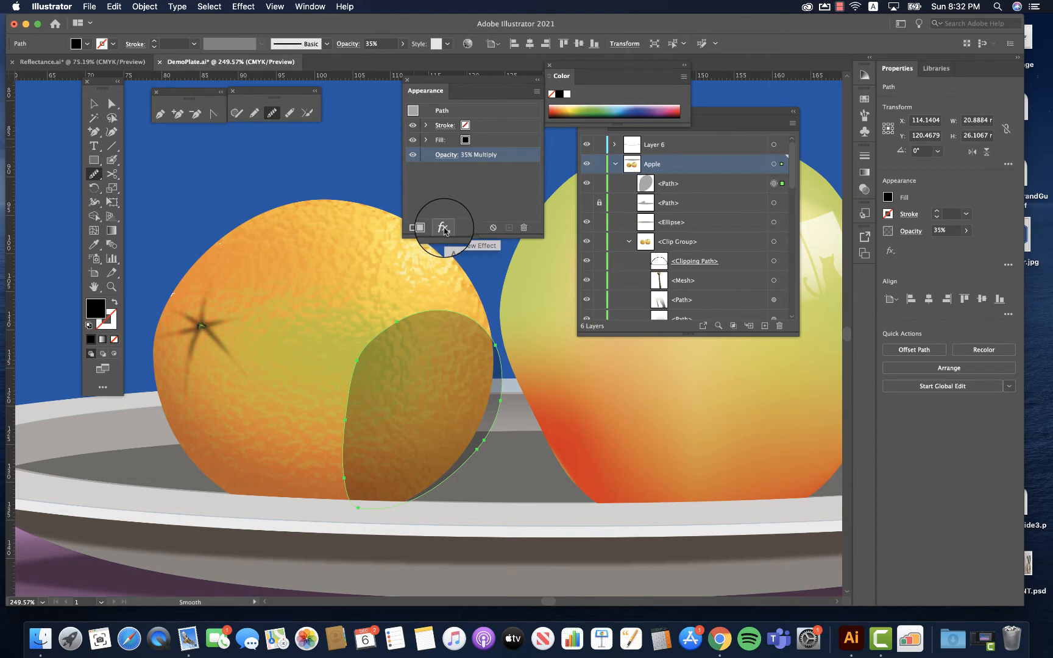
# Step: Apply a Gaussian Blur effect to the shadow on the orange's right side and deselect it
pyautogui.click(444, 229)
pyautogui.moveTo(477, 401)
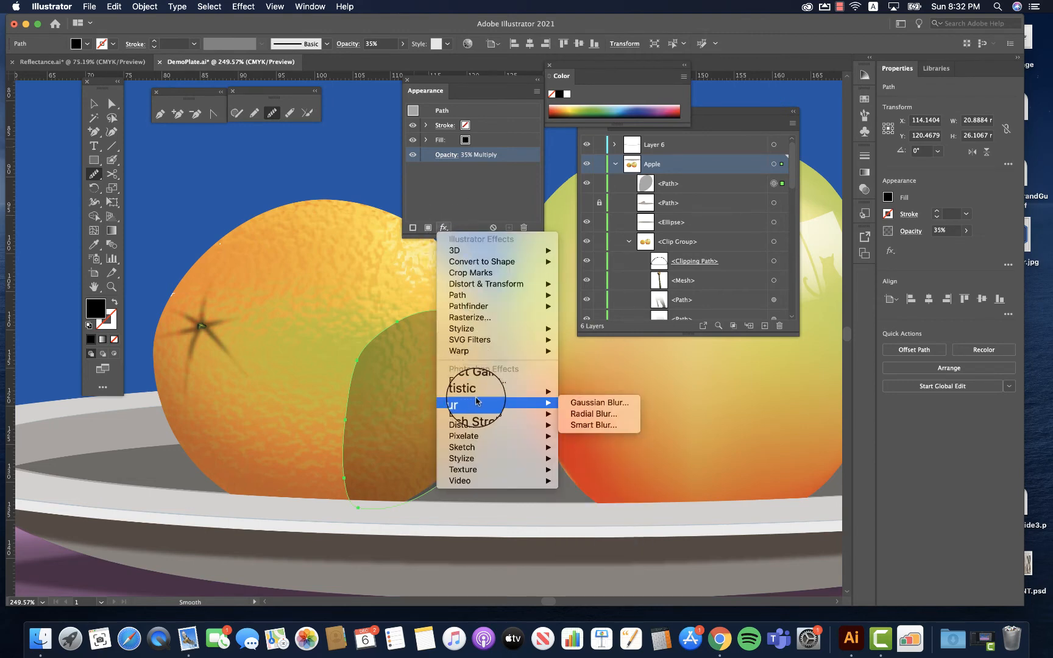
pyautogui.click(567, 402)
pyautogui.press('Return')
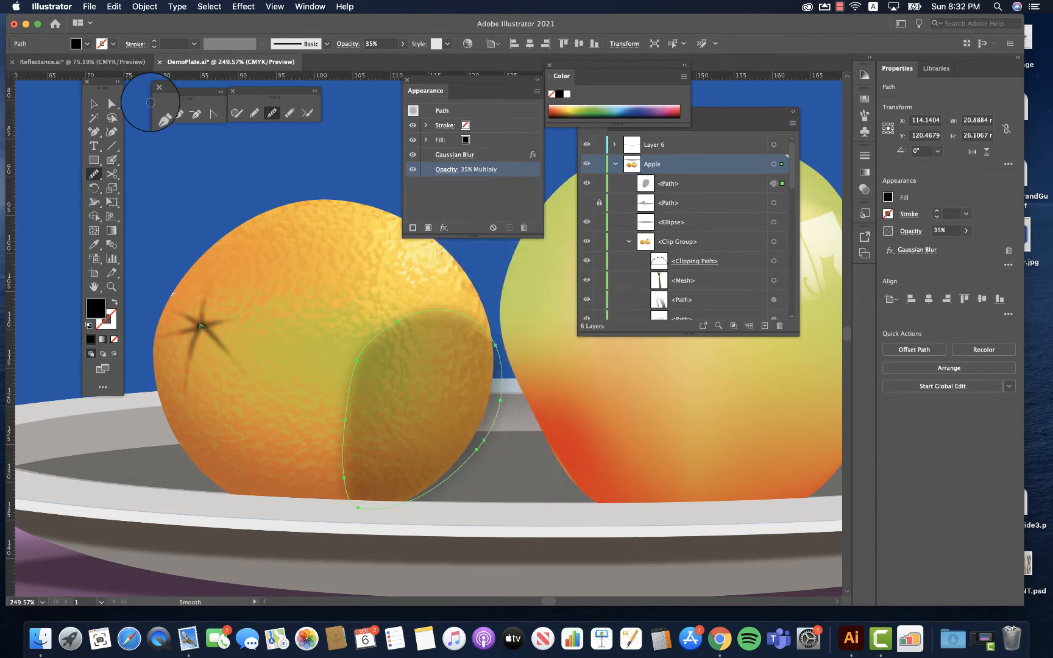
pyautogui.click(110, 103)
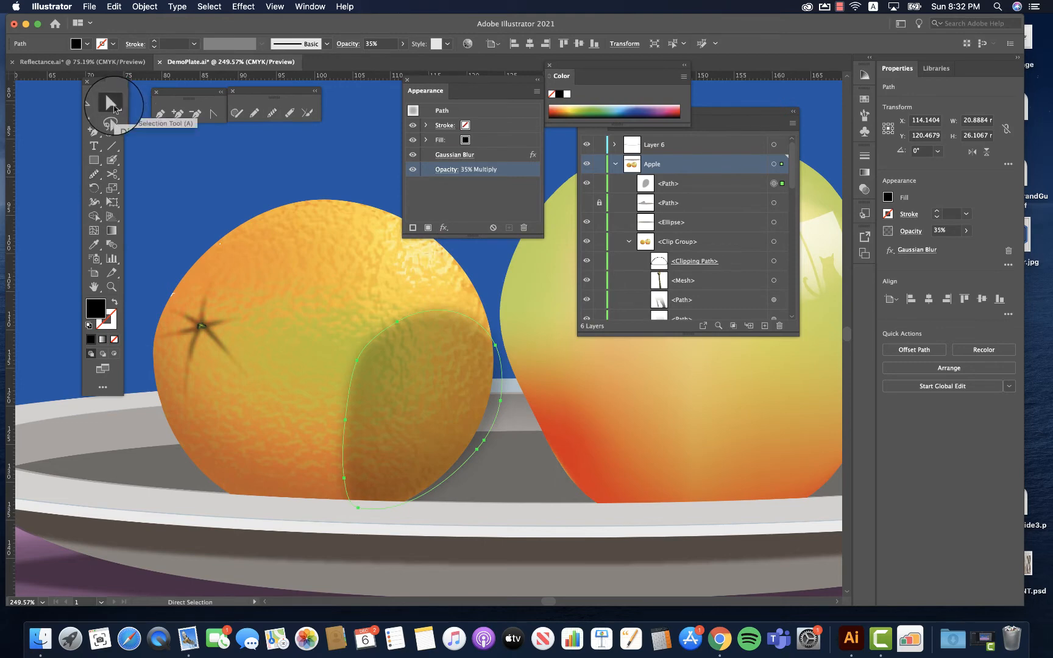
pyautogui.click(185, 171)
# Step: Pencil a closed black shape about 28.7 by 14 mm across the plate's interior and the orange's lower left edge
pyautogui.press('super+space')
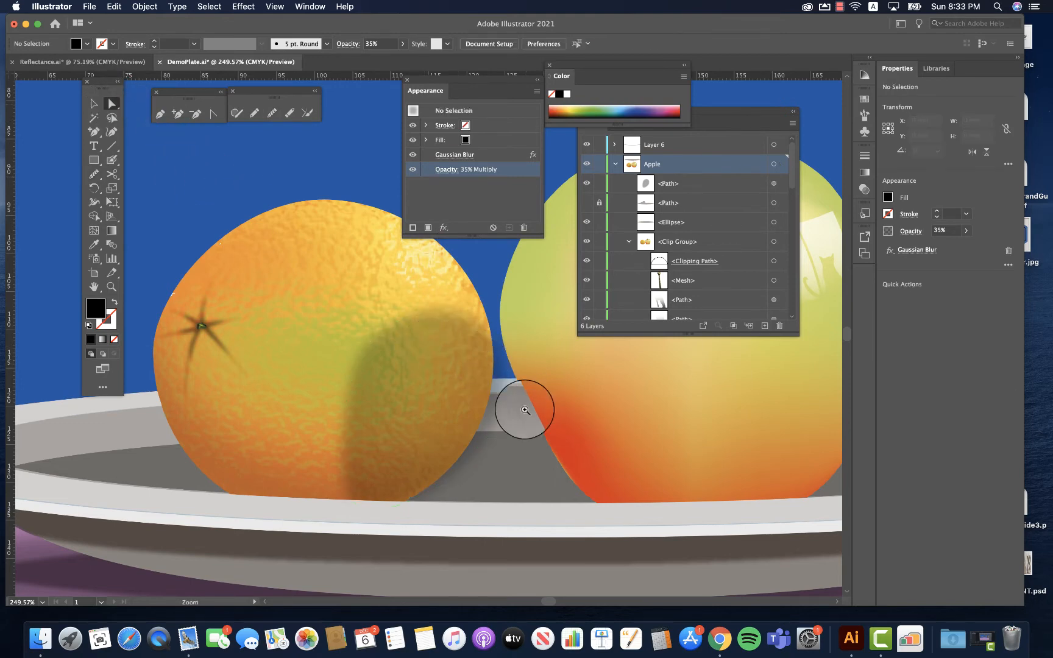
pyautogui.moveTo(482, 376); pyautogui.dragTo(667, 481)
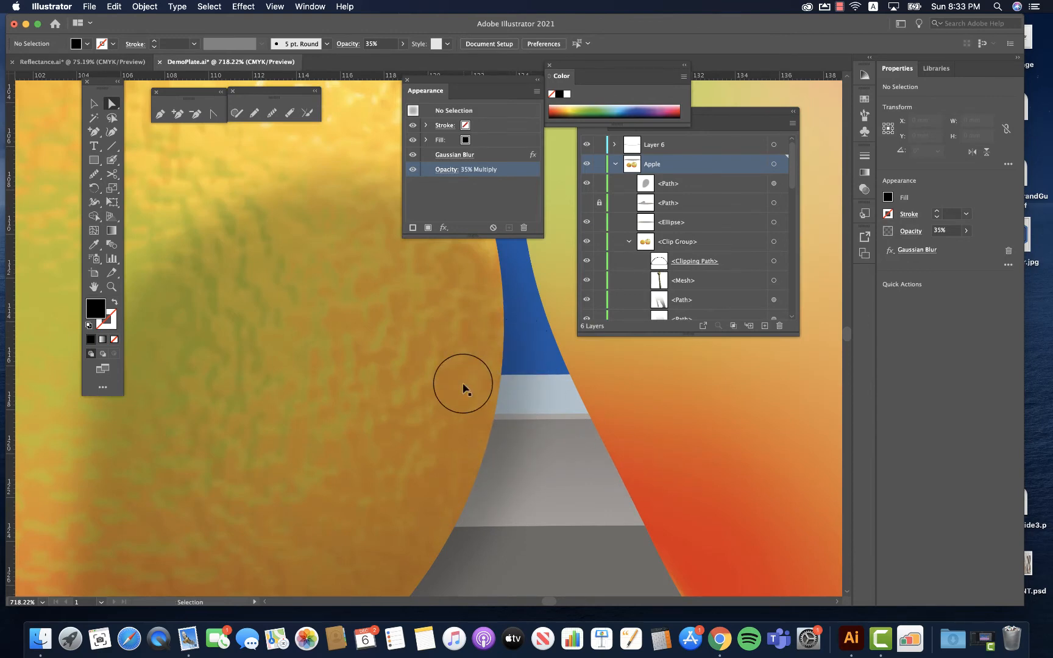
pyautogui.press('super+0')
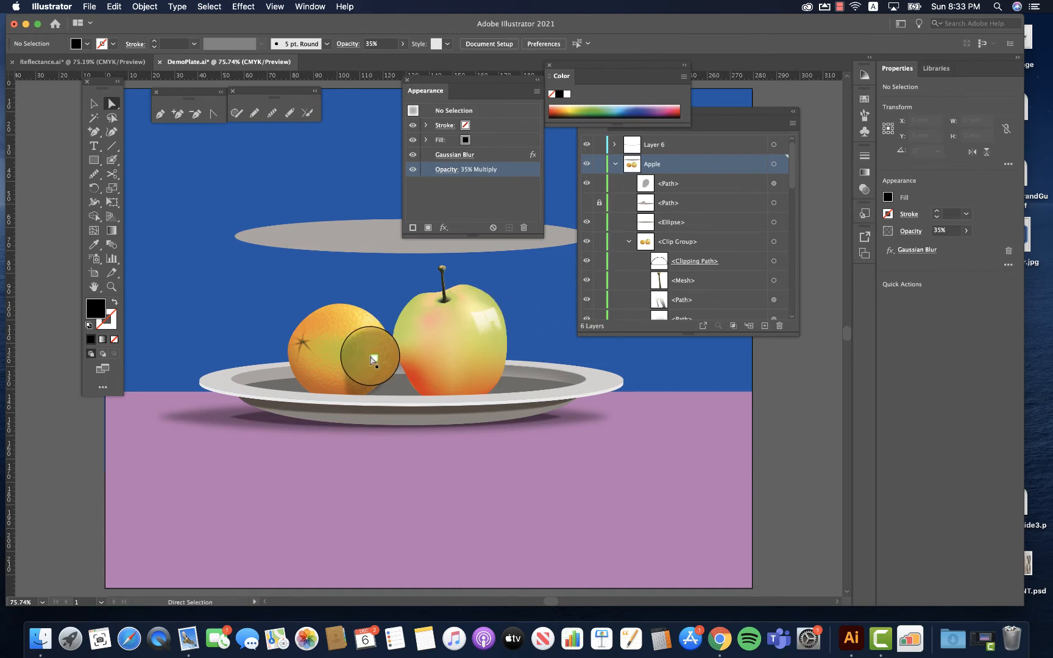
pyautogui.scroll(5, 330, 382)
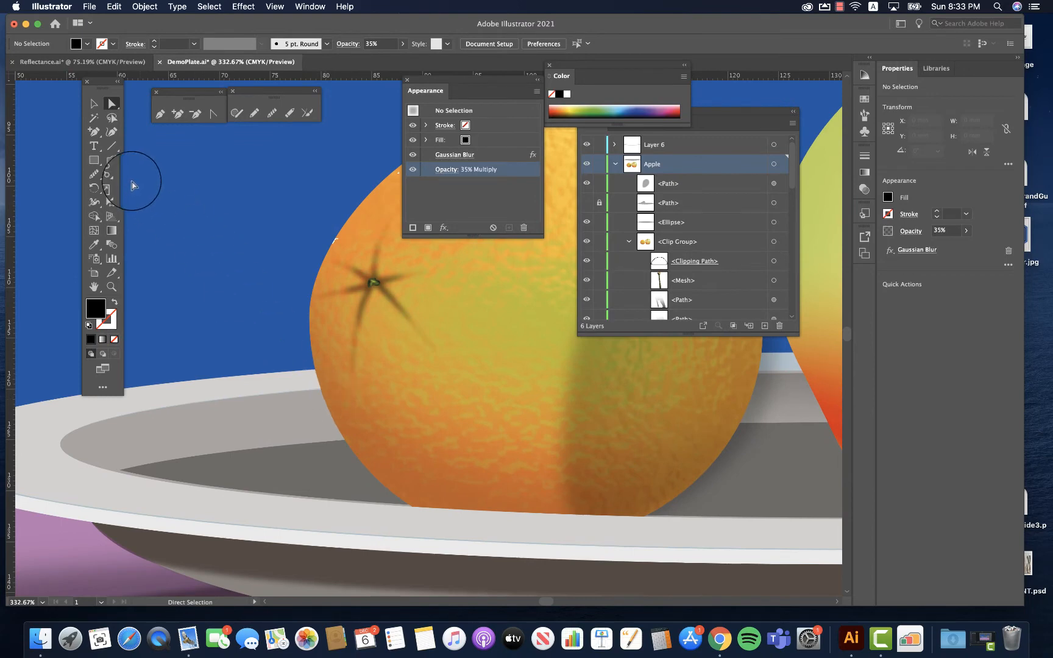
pyautogui.click(254, 114)
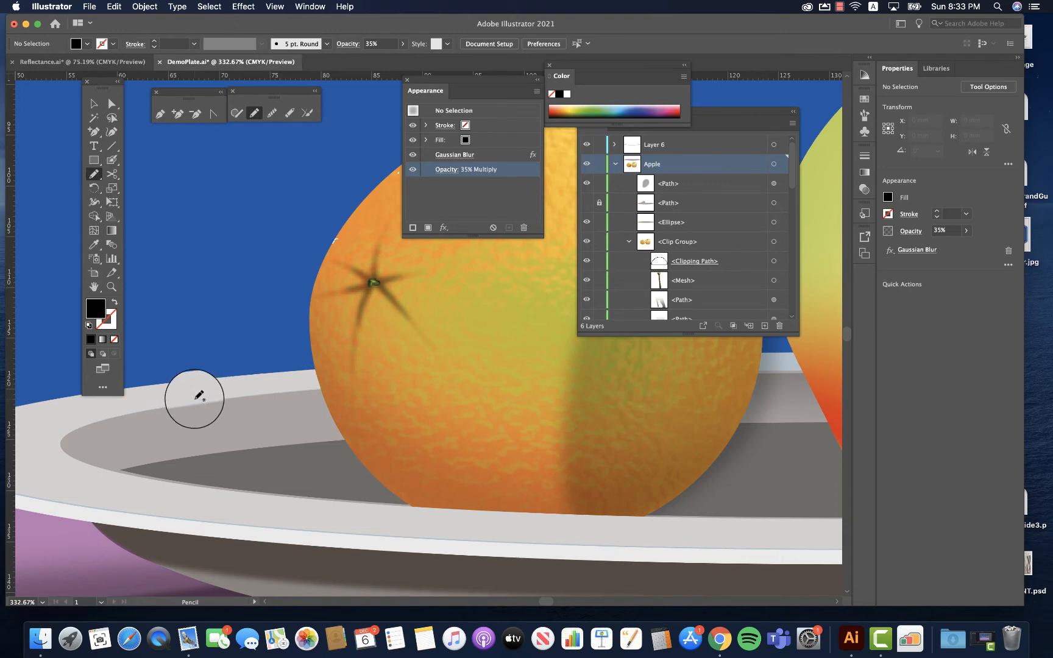
pyautogui.moveTo(329, 385); pyautogui.dragTo(288, 372)
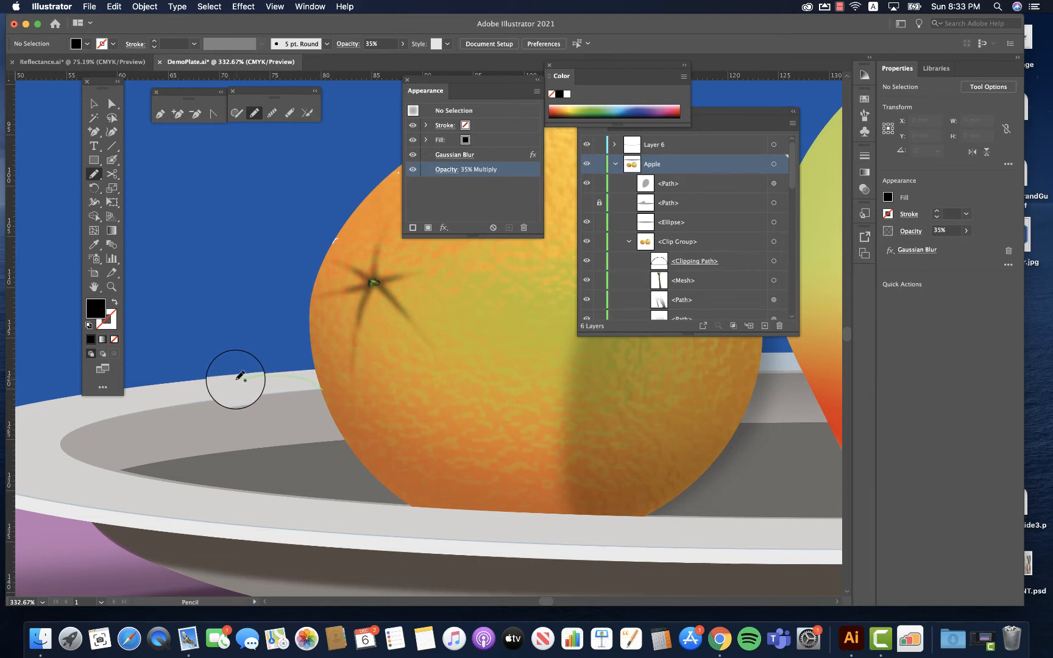
pyautogui.moveTo(186, 386); pyautogui.dragTo(147, 396)
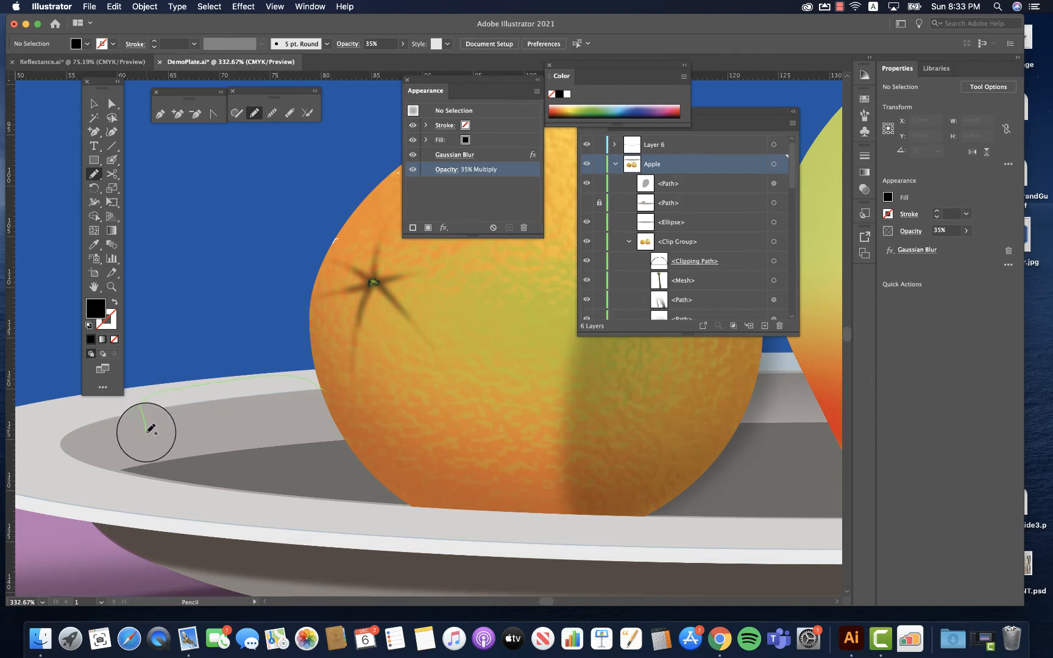
pyautogui.moveTo(147, 440)
pyautogui.mouseDown()
pyautogui.moveTo(244, 501)
pyautogui.moveTo(372, 517)
pyautogui.moveTo(430, 508)
pyautogui.moveTo(415, 462)
pyautogui.moveTo(323, 388)
pyautogui.mouseUp()
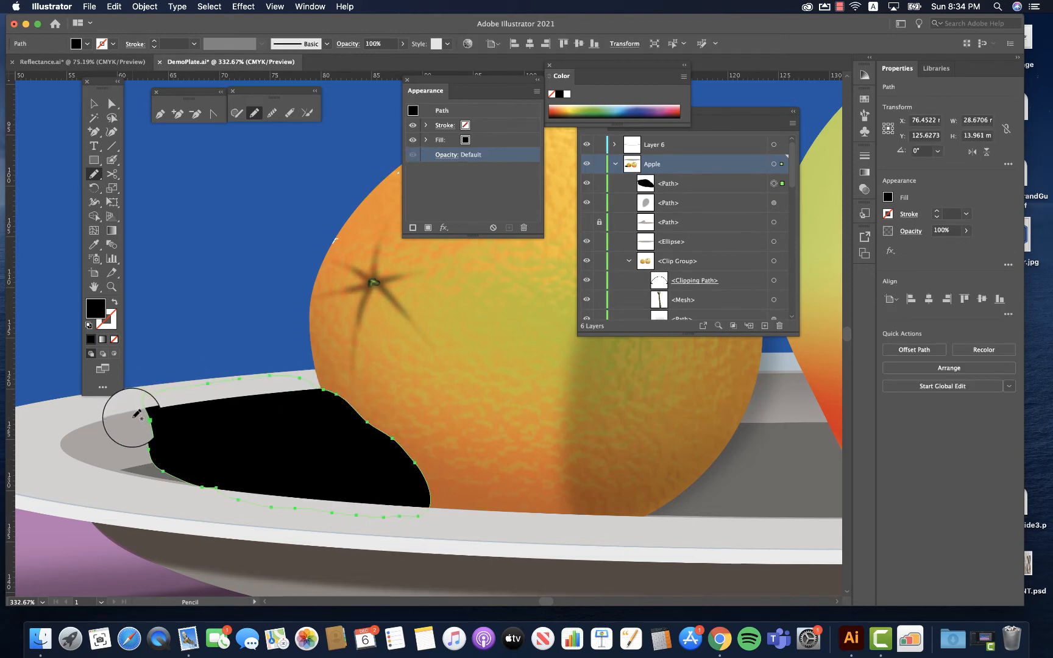
pyautogui.moveTo(137, 415)
pyautogui.mouseDown()
pyautogui.moveTo(194, 392)
pyautogui.moveTo(240, 399)
pyautogui.moveTo(277, 385)
pyautogui.moveTo(199, 376)
pyautogui.moveTo(194, 389)
pyautogui.moveTo(235, 376)
pyautogui.mouseUp()
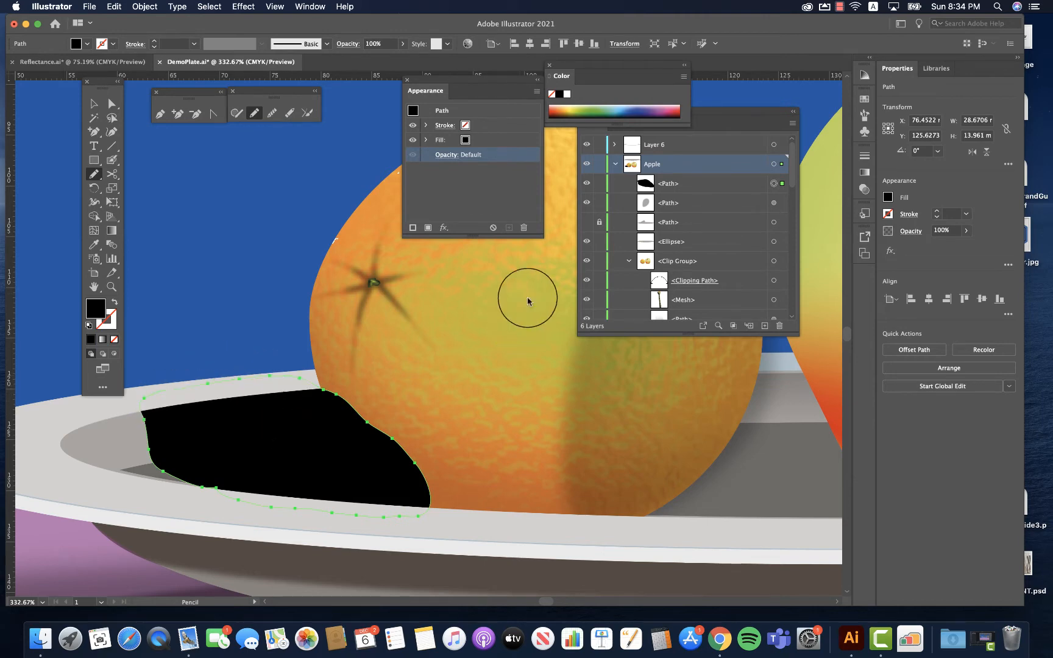
# Step: Set the black shape beside the orange's lower left edge to Multiply at 35% opacity
pyautogui.click(446, 154)
pyautogui.click(350, 177)
pyautogui.click(352, 219)
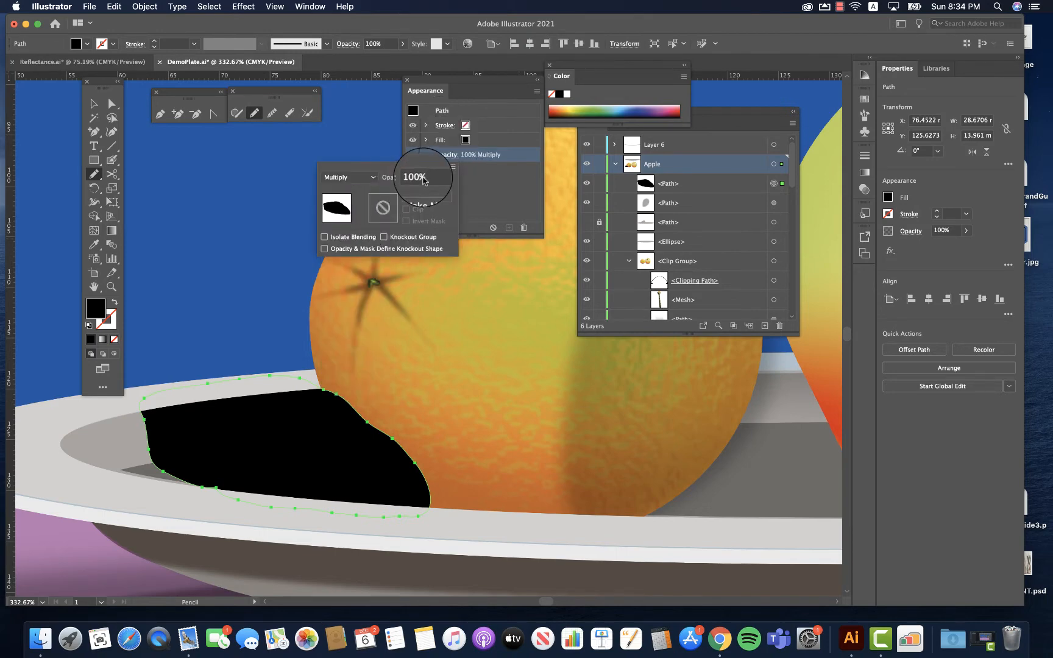
pyautogui.click(418, 177)
pyautogui.write('35')
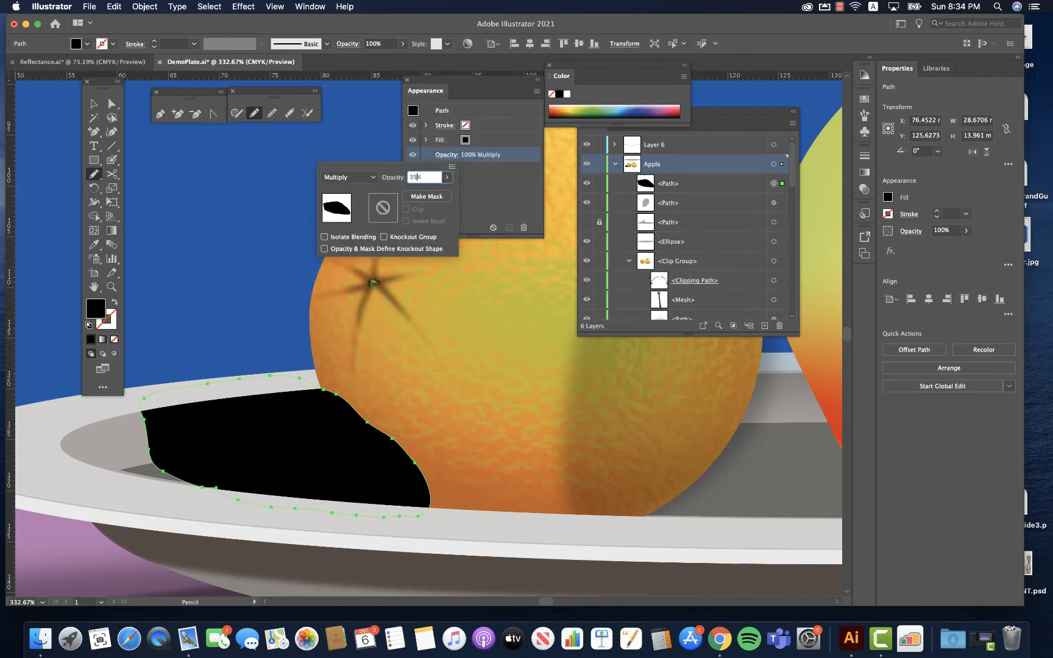
pyautogui.press('Return')
# Step: Apply a Gaussian Blur effect to the shadow between the plate and the orange's lower left edge
pyautogui.click(445, 228)
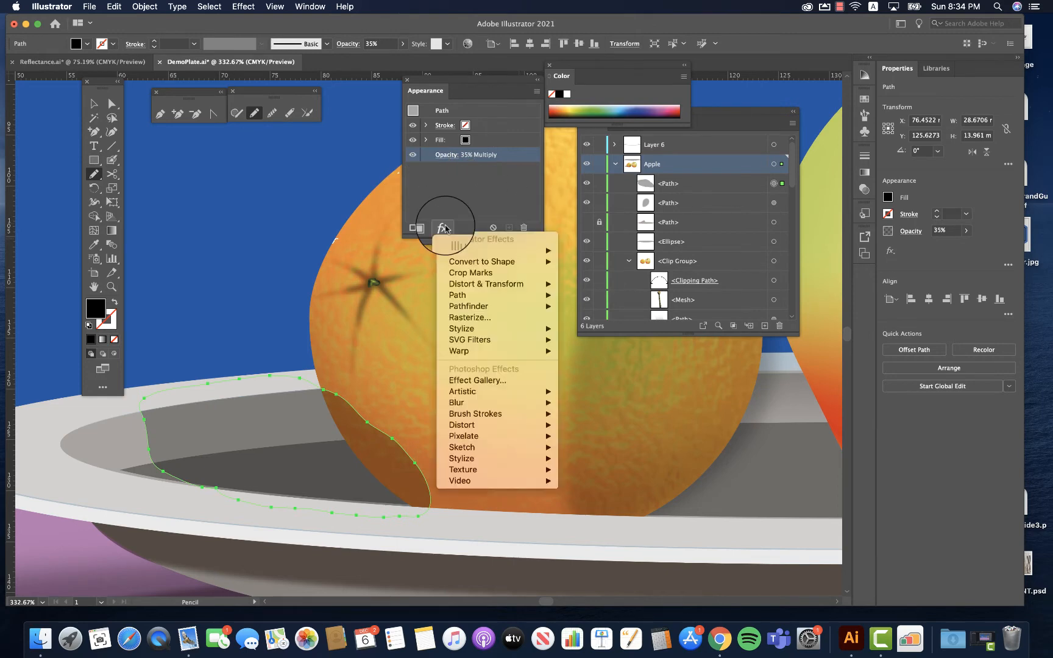
pyautogui.moveTo(458, 402)
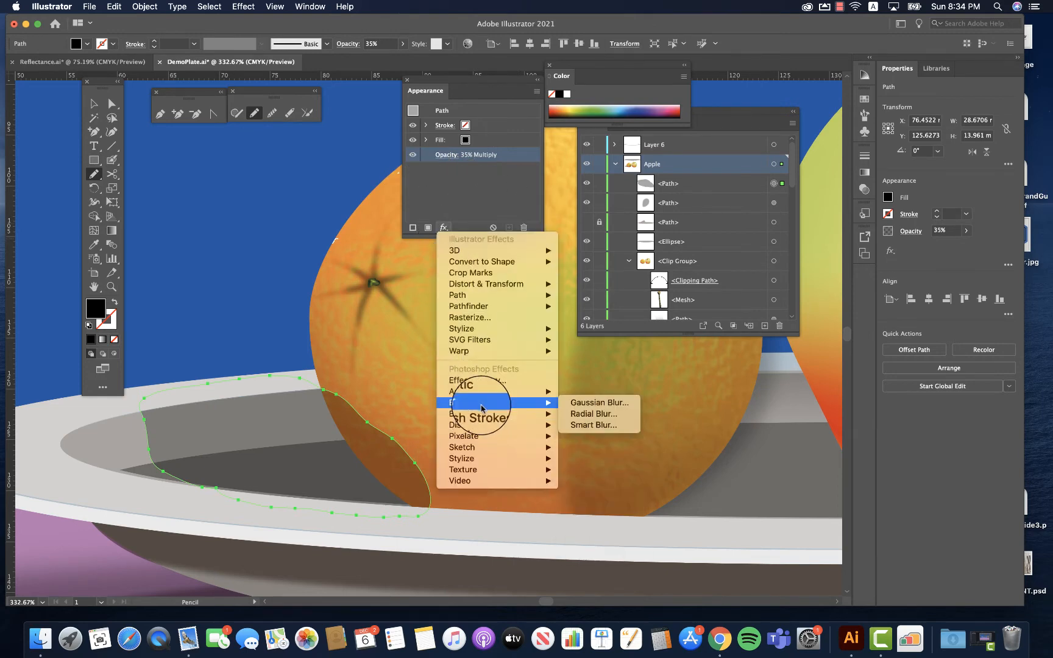
pyautogui.click(588, 406)
pyautogui.click(583, 312)
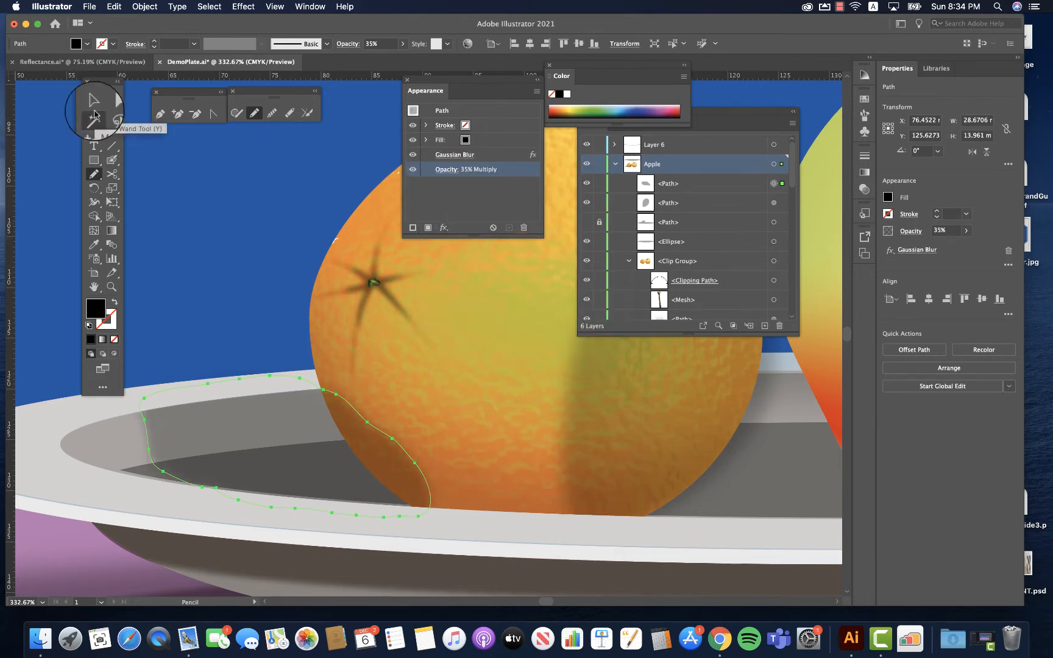
# Step: Select the Shadow Orange shape beside the orange's lower left edge and locate its entry among the layers
pyautogui.click(95, 115)
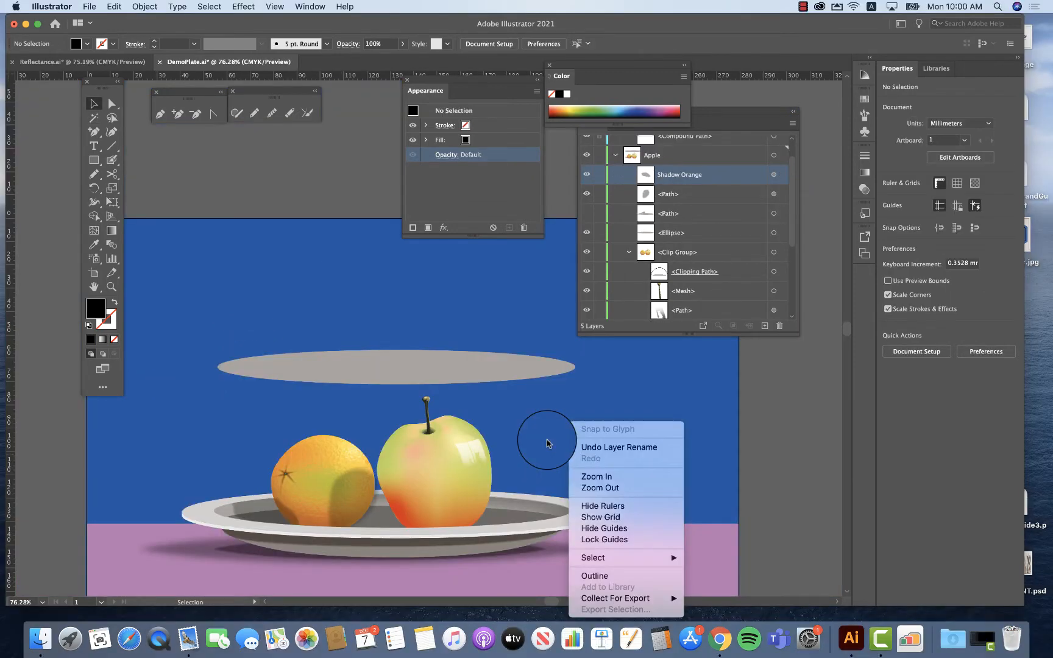
pyautogui.click(546, 443)
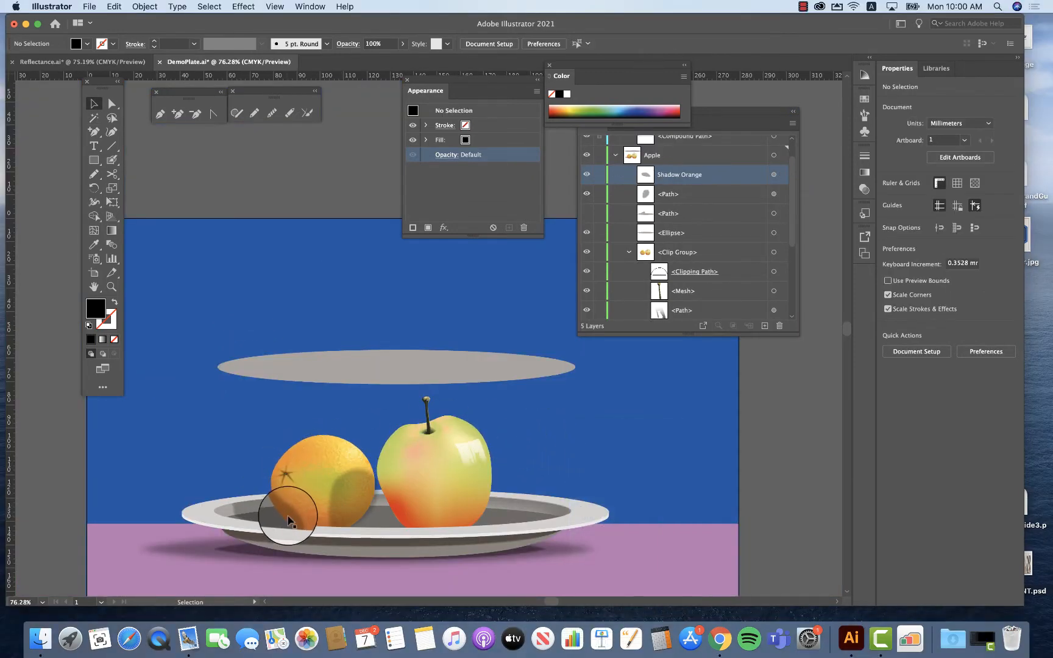
pyautogui.click(271, 517)
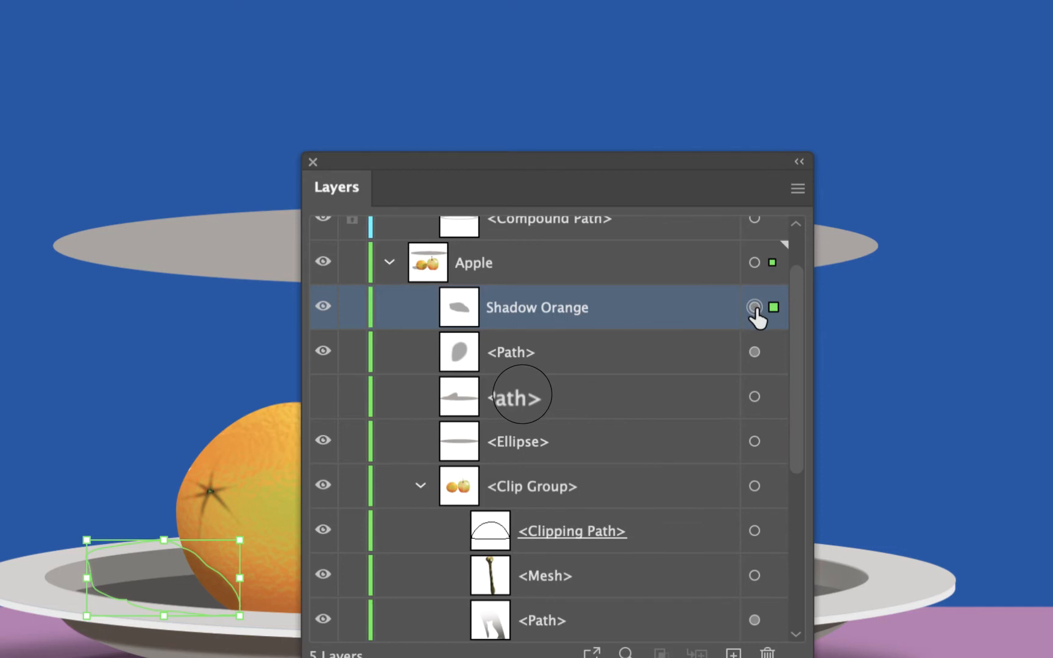
pyautogui.scroll(2, 625, 332)
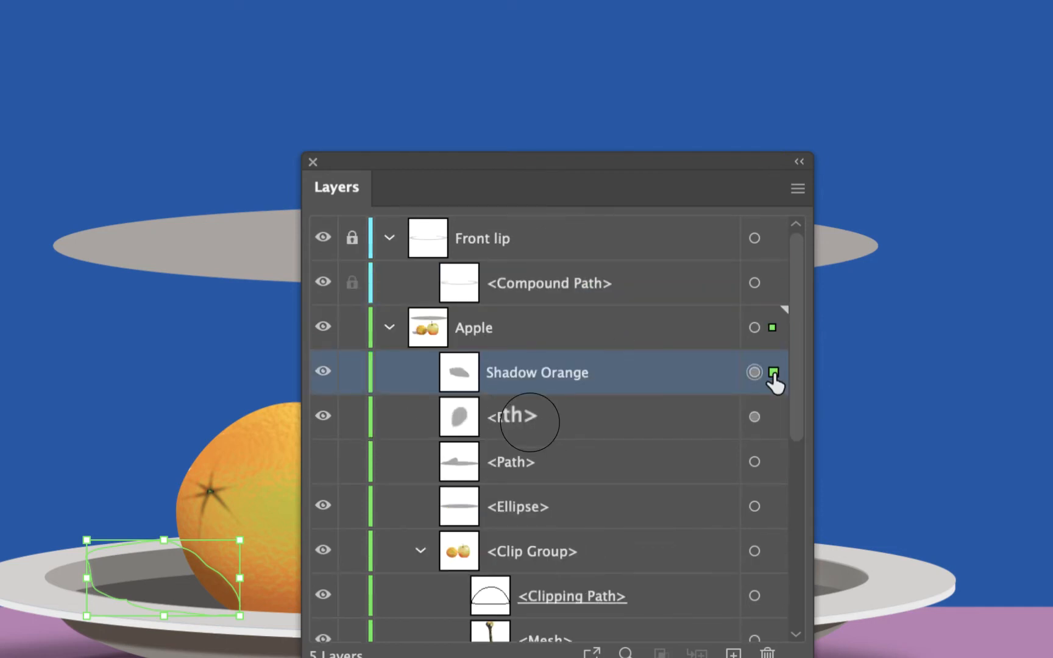
pyautogui.scroll(-6, 625, 411)
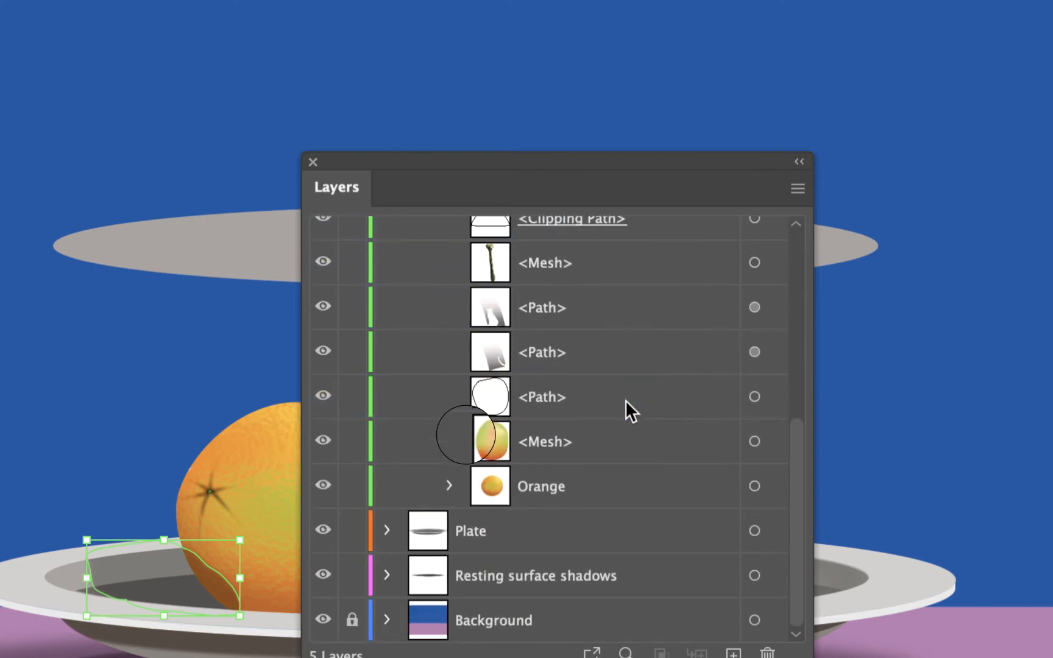
# Step: Add a layer named "Orange Shadow Layer" directly above the Plate layer
pyautogui.click(505, 531)
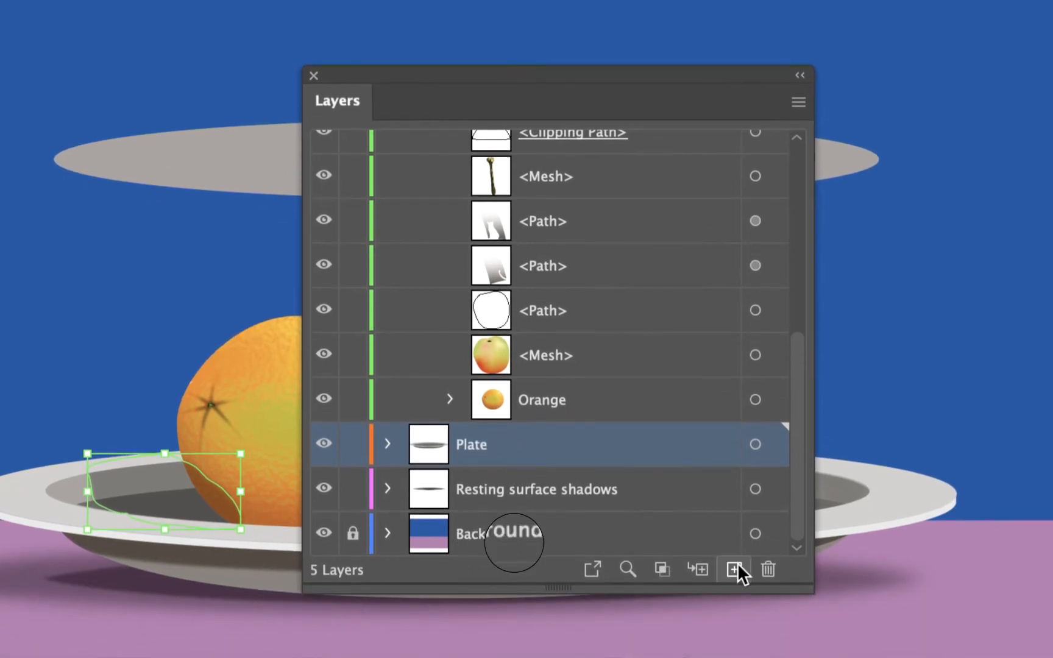
pyautogui.click(734, 569)
pyautogui.doubleClick(489, 444)
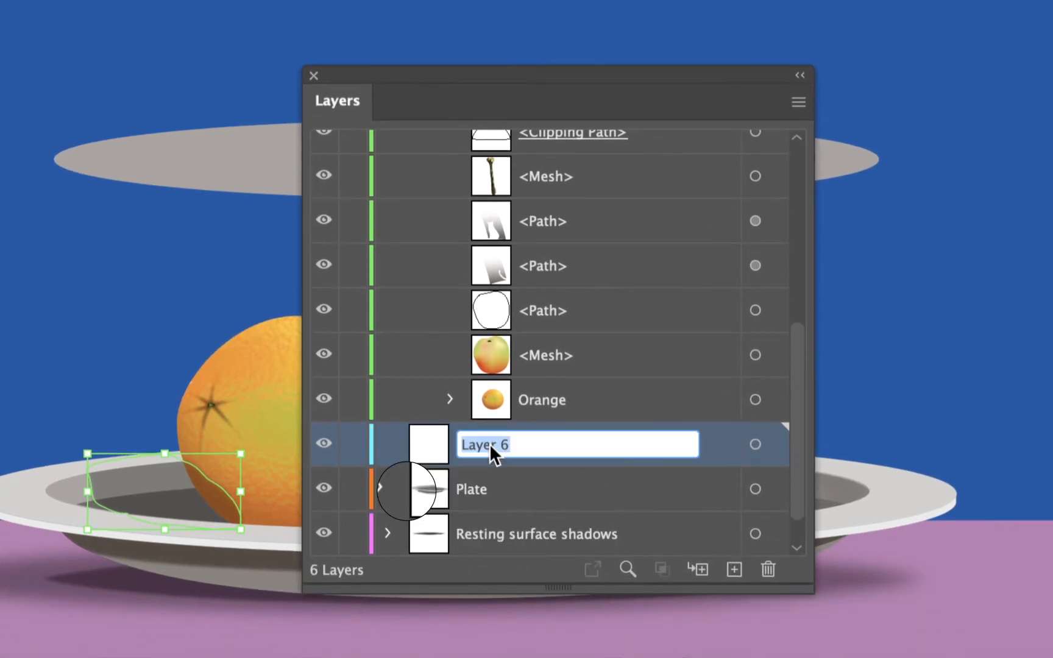
pyautogui.write('Orange')
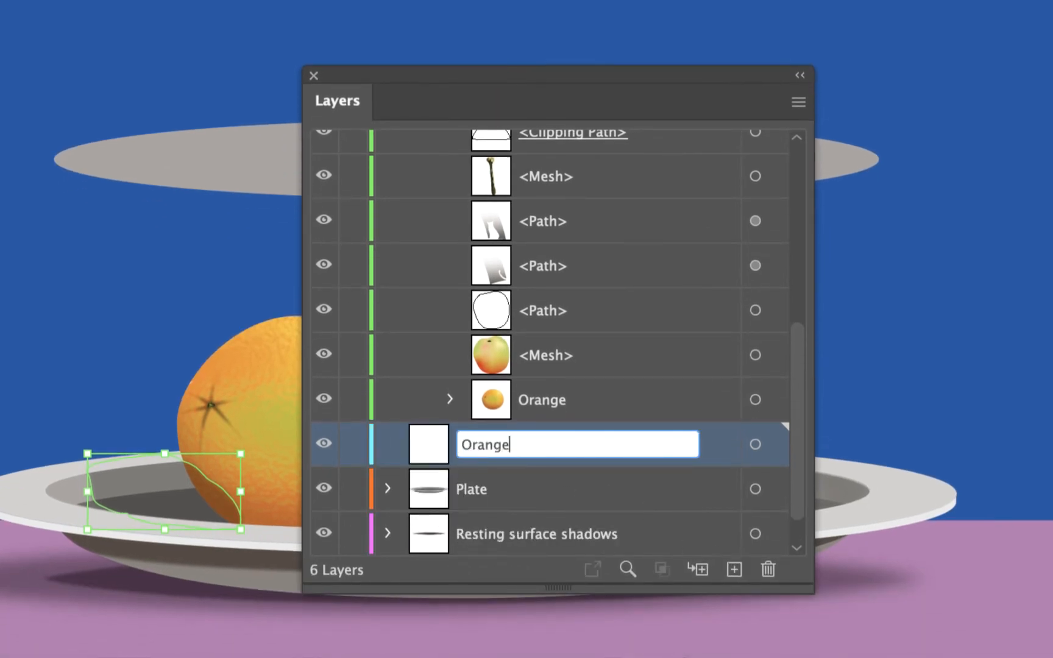
pyautogui.write(' Shadow Layer')
pyautogui.press('Return')
# Step: Move the selected Shadow Orange shape out of the Apple layer into the Orange Shadow Layer
pyautogui.scroll(10, 618, 318)
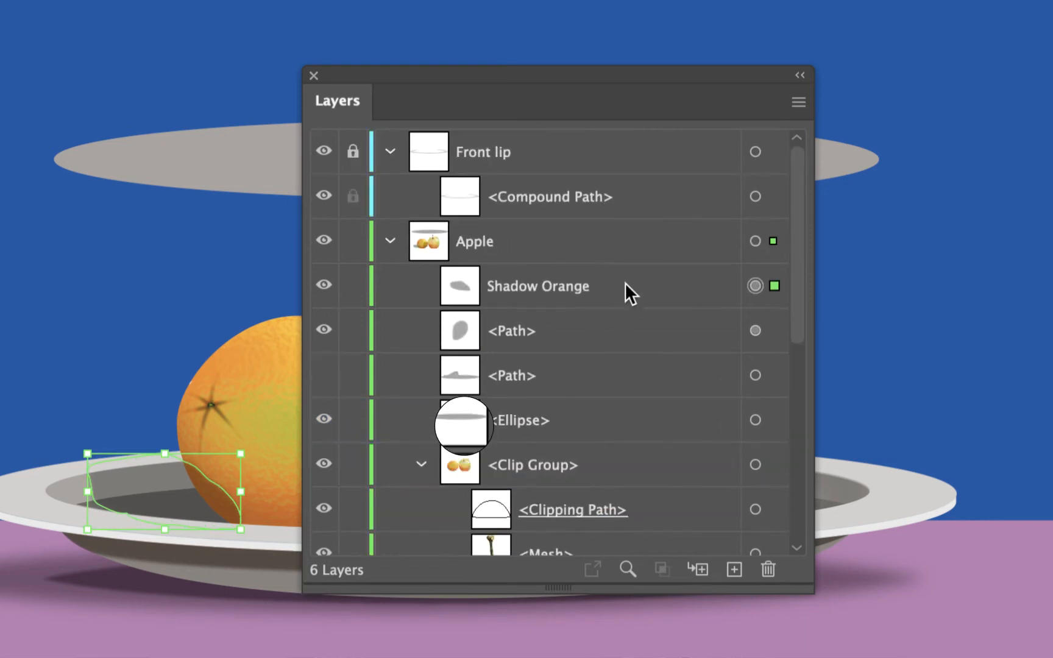
pyautogui.click(774, 287)
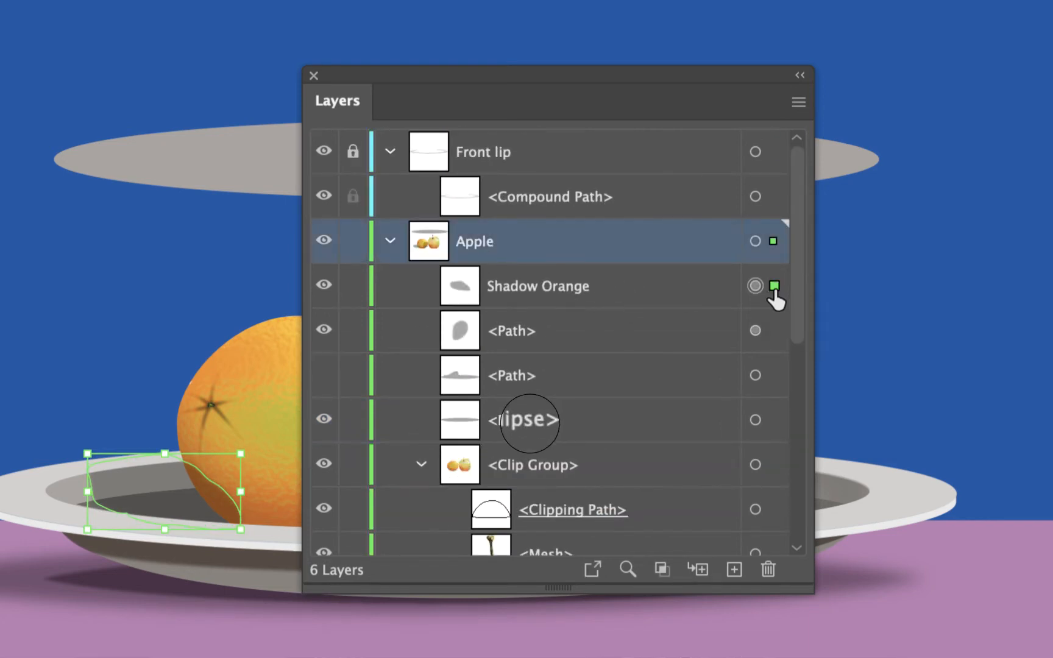
pyautogui.click(779, 508)
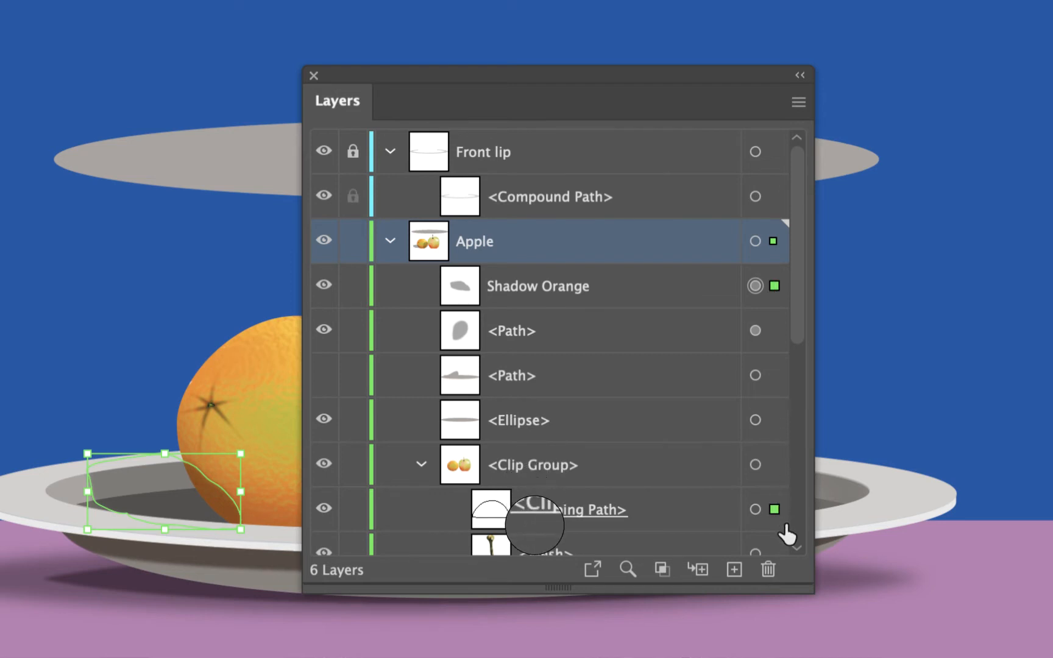
pyautogui.scroll(-10, 788, 549)
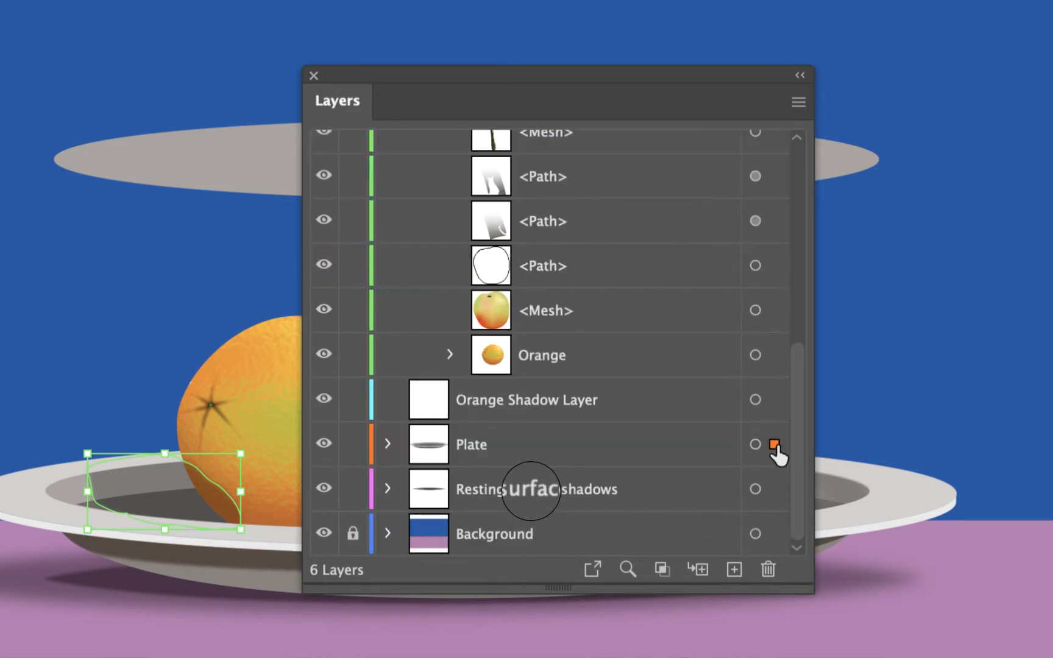
pyautogui.click(774, 355)
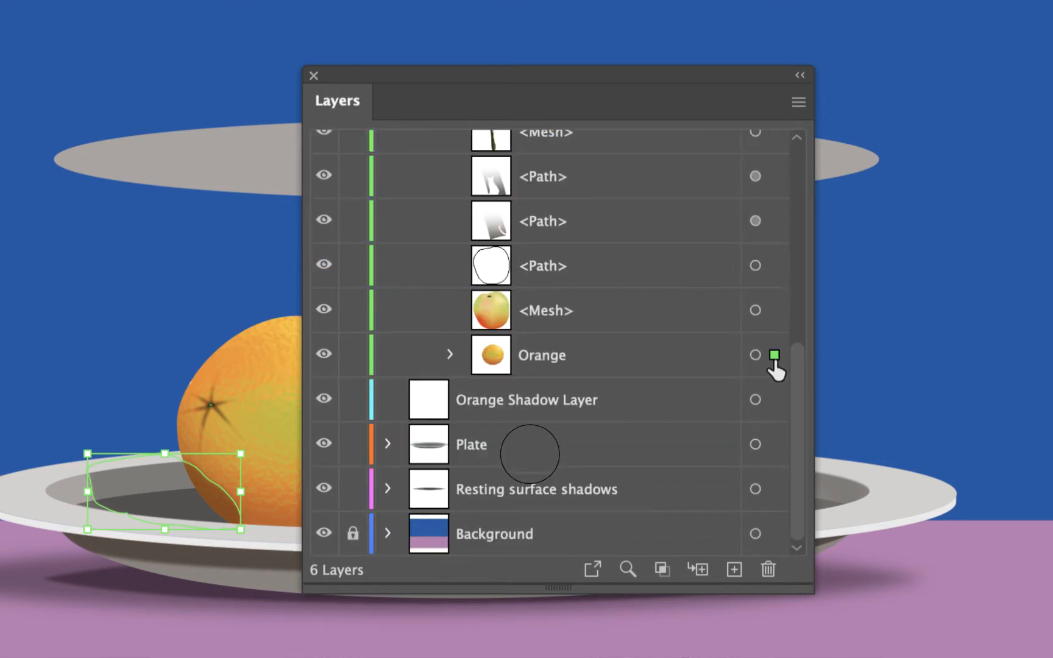
pyautogui.moveTo(774, 358); pyautogui.dragTo(773, 399)
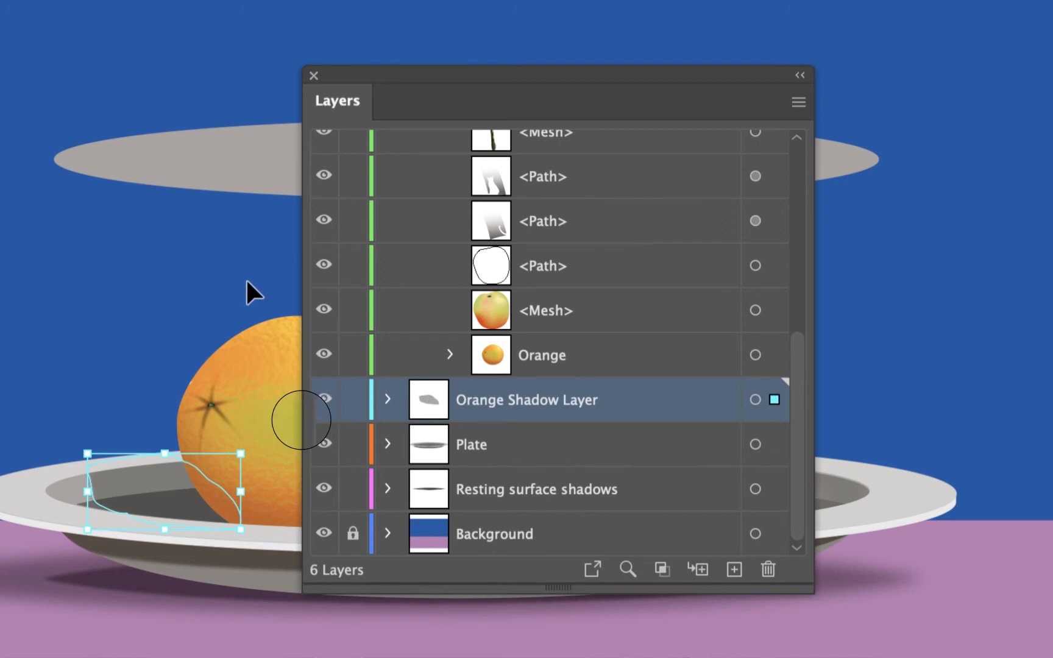
# Step: Select the plate's light rim ellipse on the Plate layer and move the Layers panel clear of the fruit and plate
pyautogui.click(160, 321)
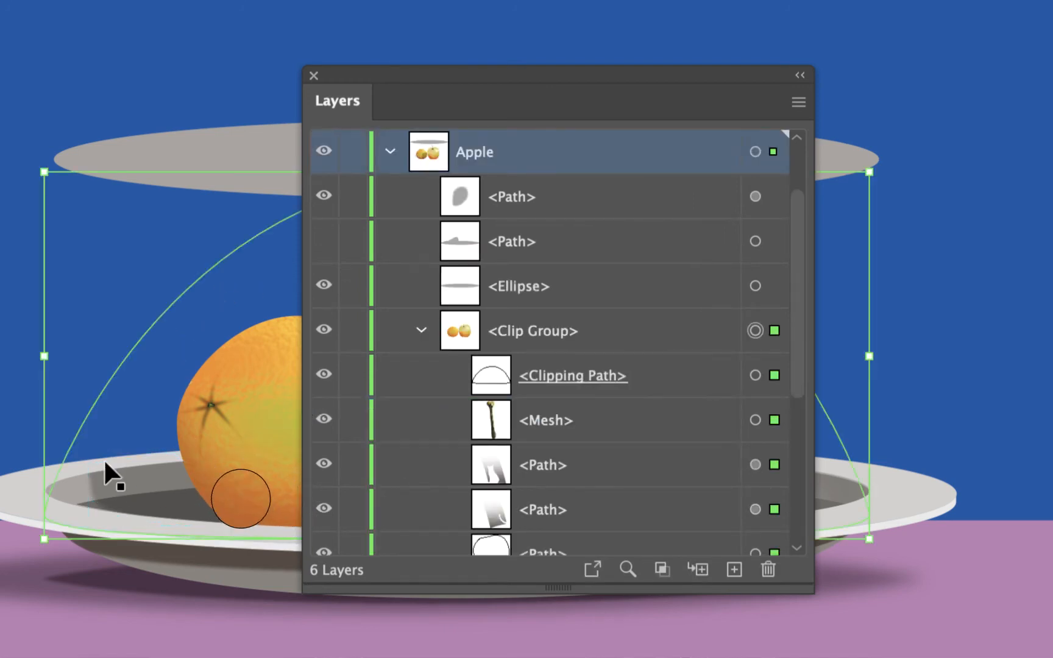
pyautogui.click(182, 619)
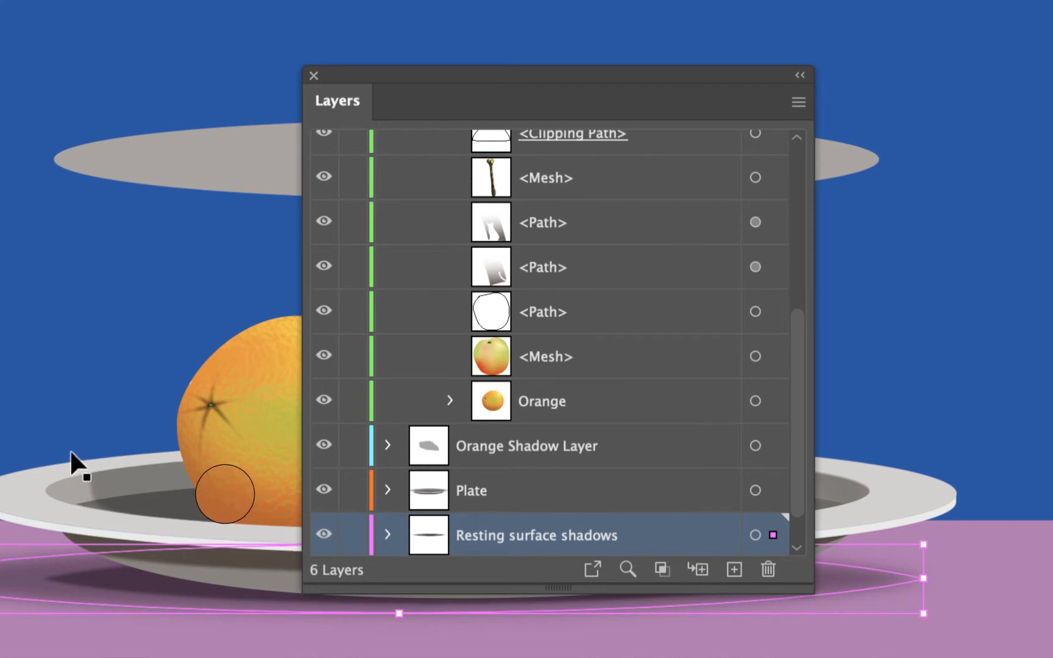
pyautogui.click(24, 485)
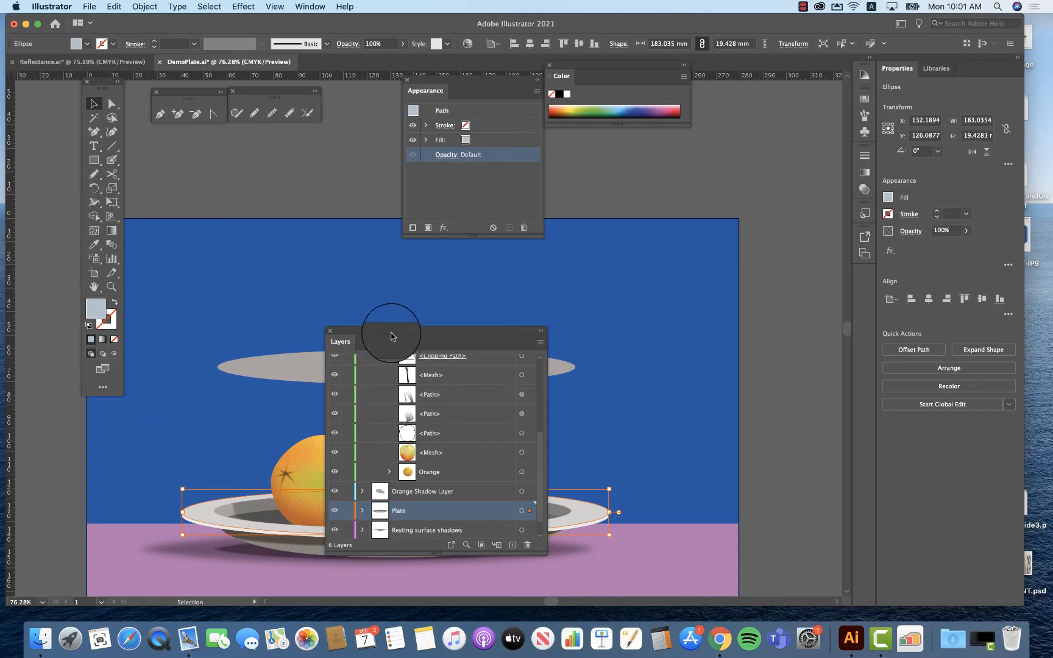
pyautogui.moveTo(390, 334); pyautogui.dragTo(730, 346)
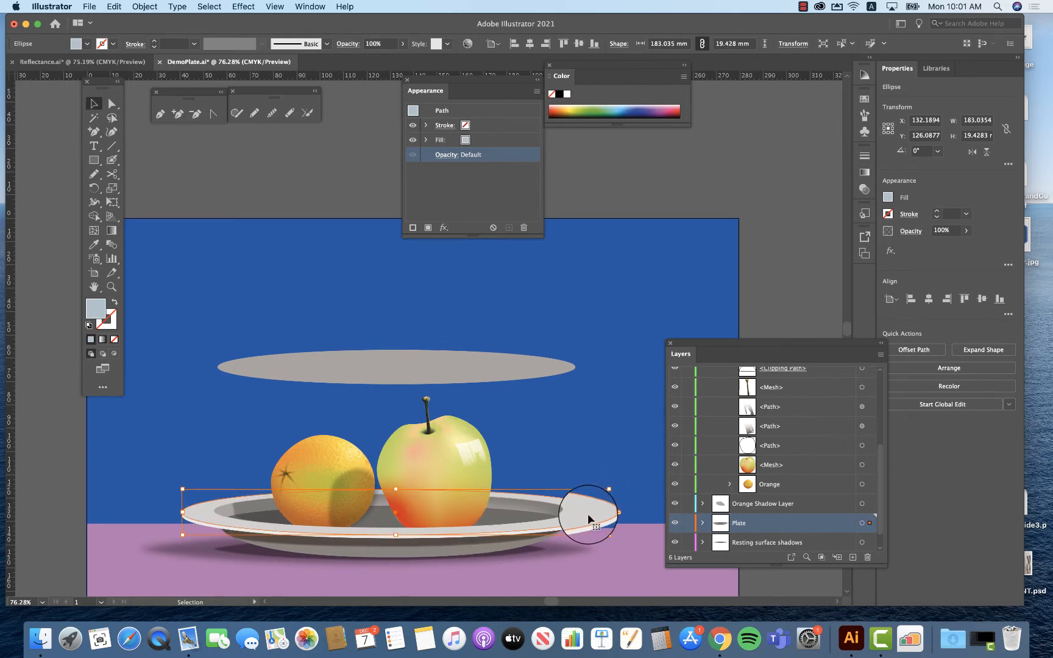
# Step: Try moving the plate's rim ellipse up above the fruit, and undo the move
pyautogui.moveTo(587, 513); pyautogui.dragTo(584, 402)
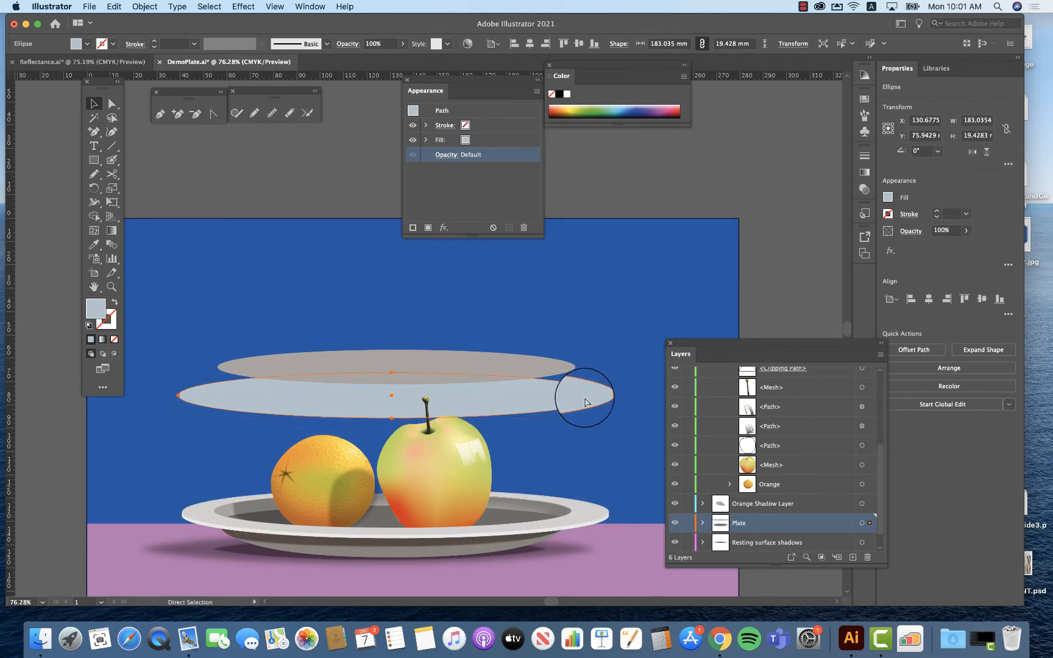
pyautogui.press('super+z')
# Step: Unlock the Front lip layer and select its contents
pyautogui.scroll(5, 825, 426)
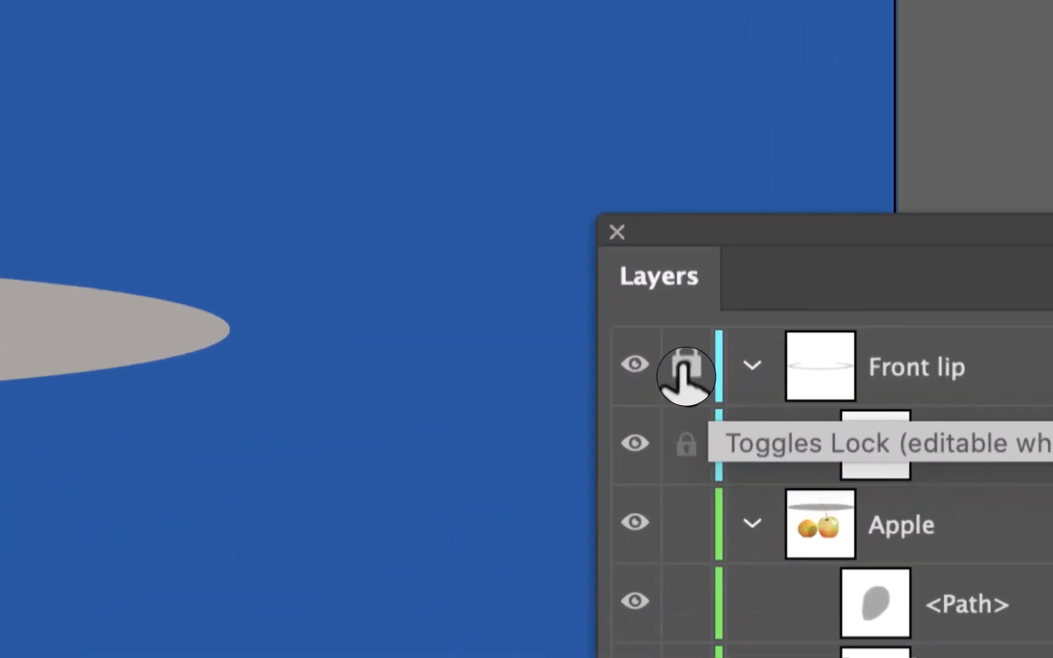
pyautogui.click(686, 377)
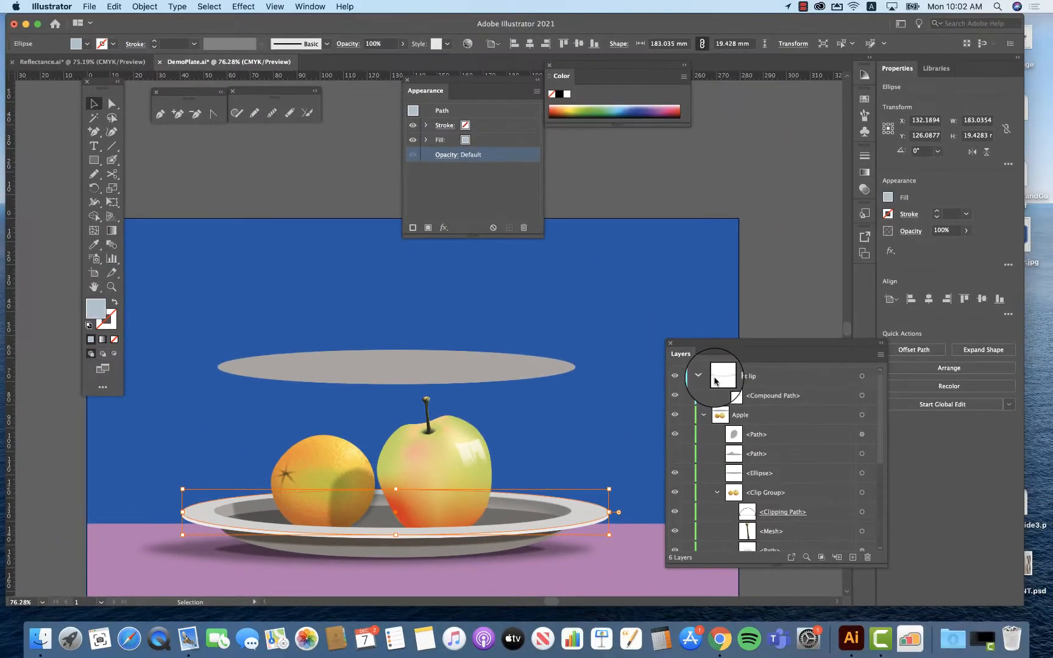
pyautogui.click(861, 396)
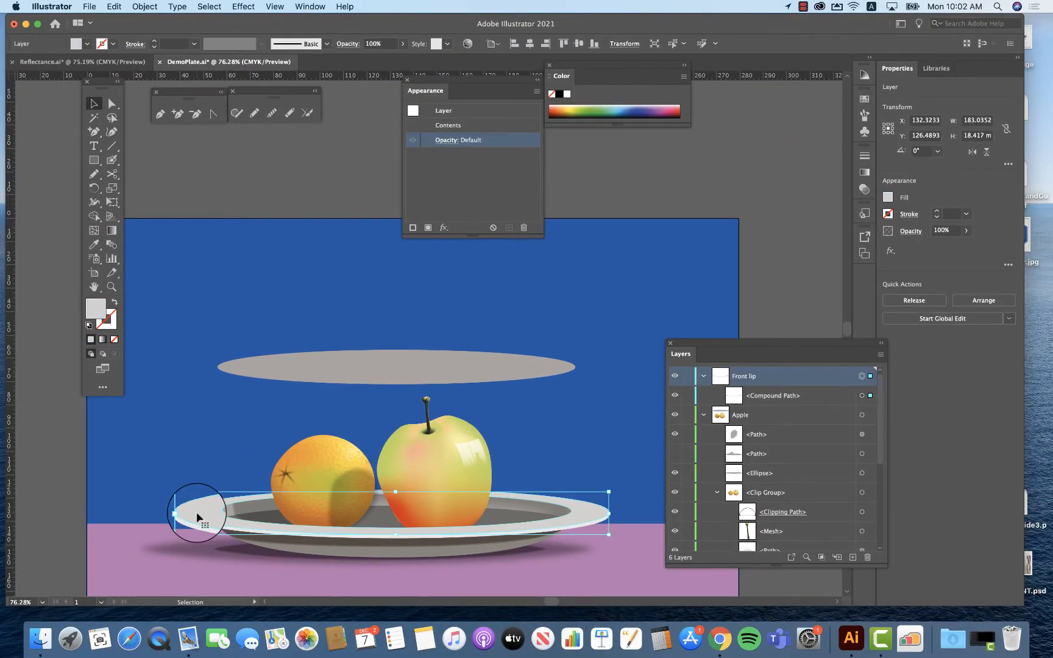
# Step: Duplicate the Shadow Orange shape together with the front lip shape, placing the copies straight above the grey ellipse
pyautogui.click(239, 513)
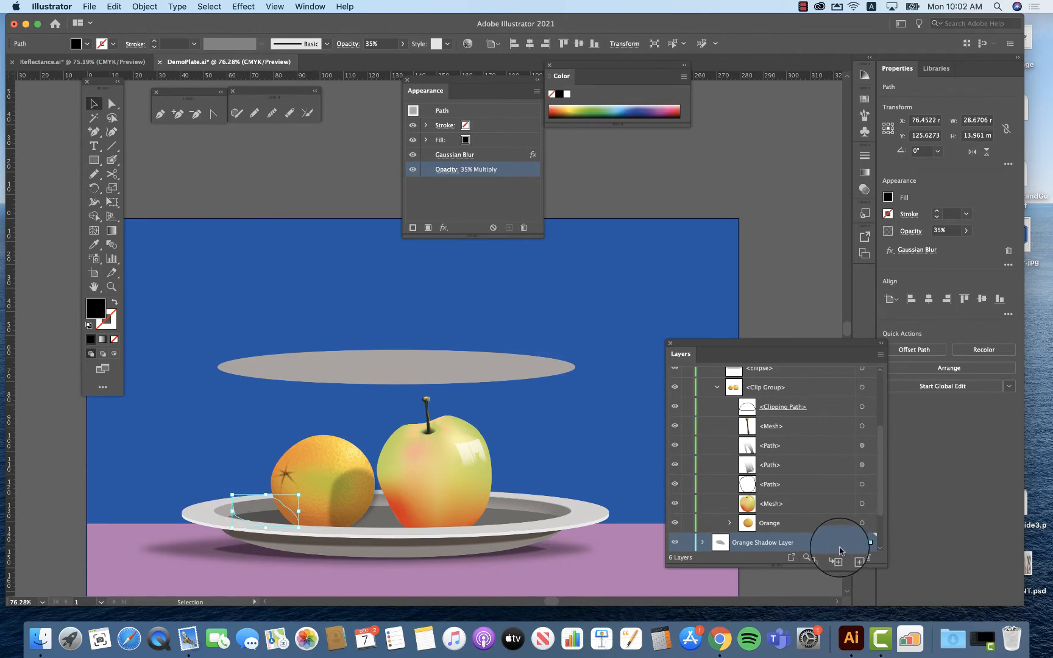
pyautogui.scroll(-3, 819, 508)
pyautogui.click(702, 484)
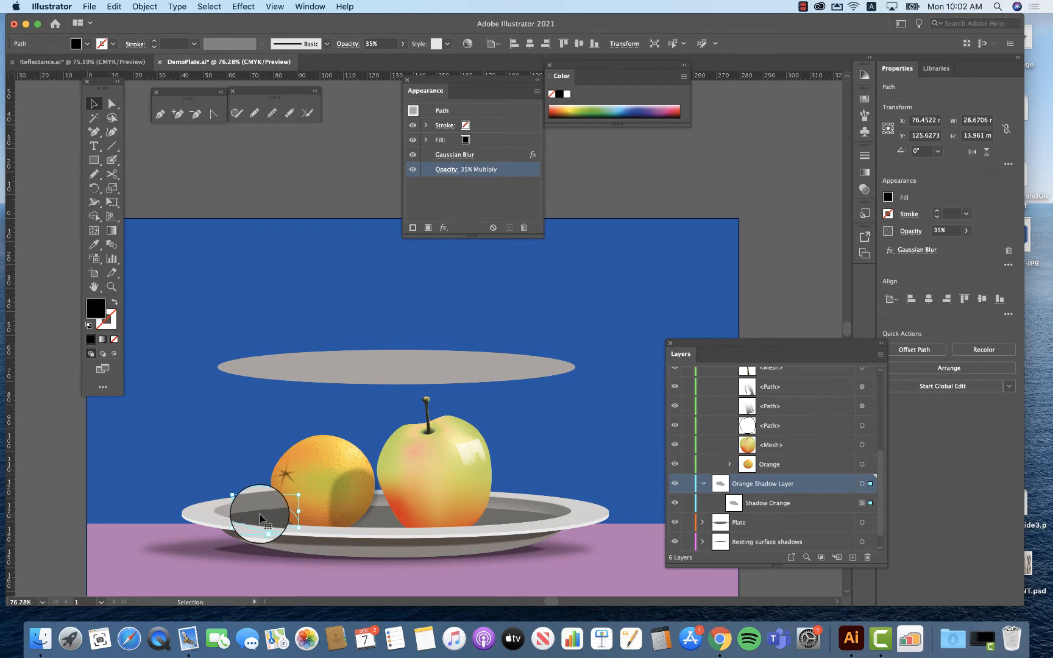
pyautogui.press('shift')
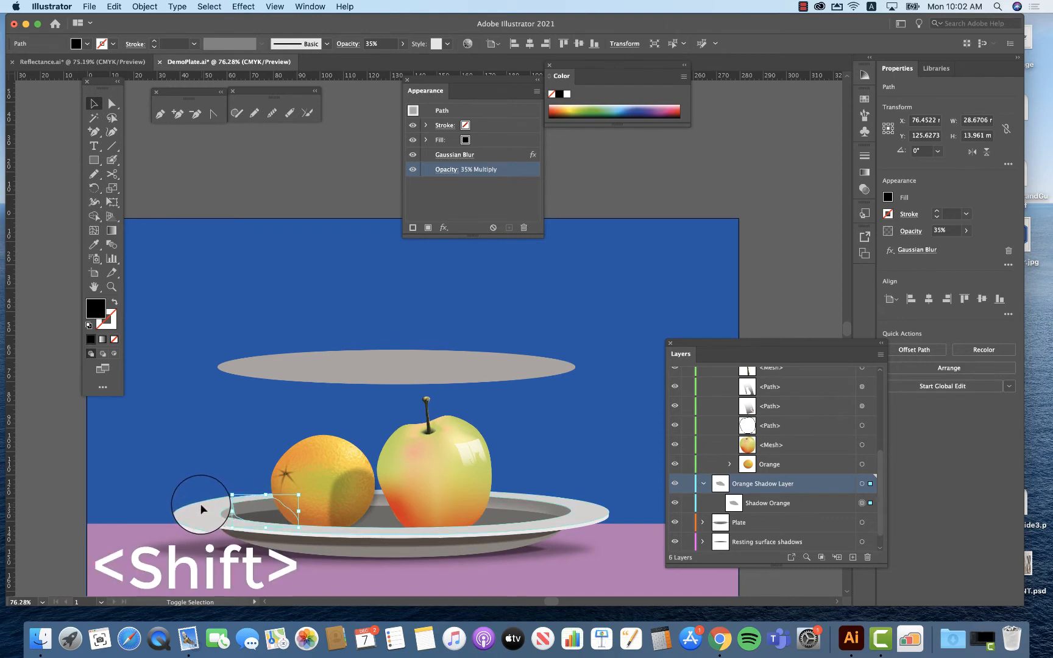
pyautogui.keyDown('shift'); pyautogui.click(202, 508); pyautogui.keyUp('shift')
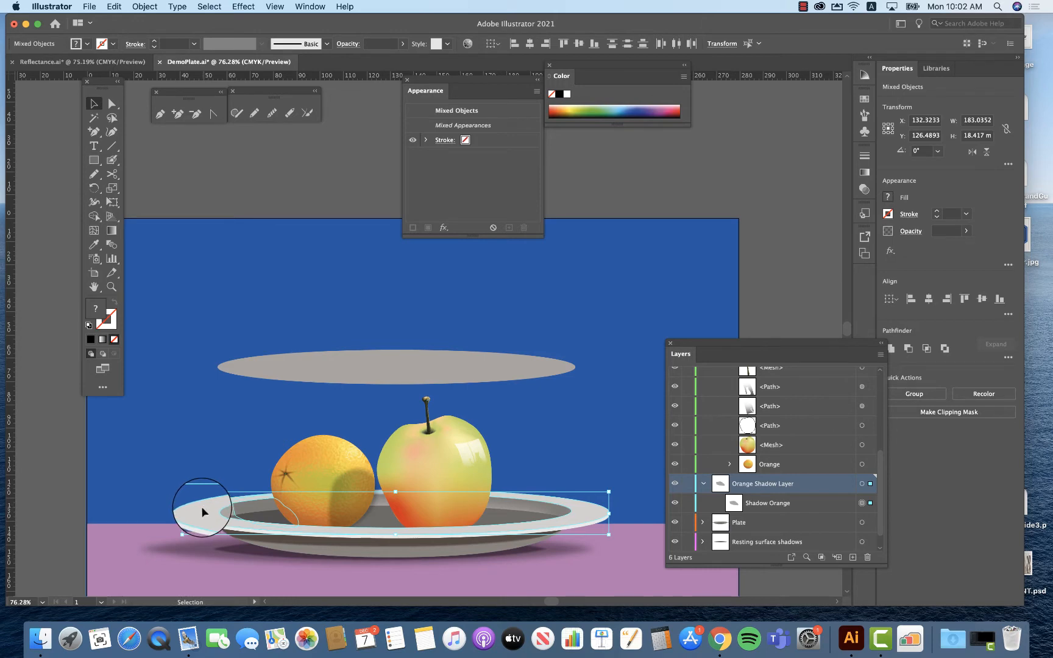
pyautogui.press('alt')
pyautogui.moveTo(204, 510); pyautogui.dragTo(203, 292)
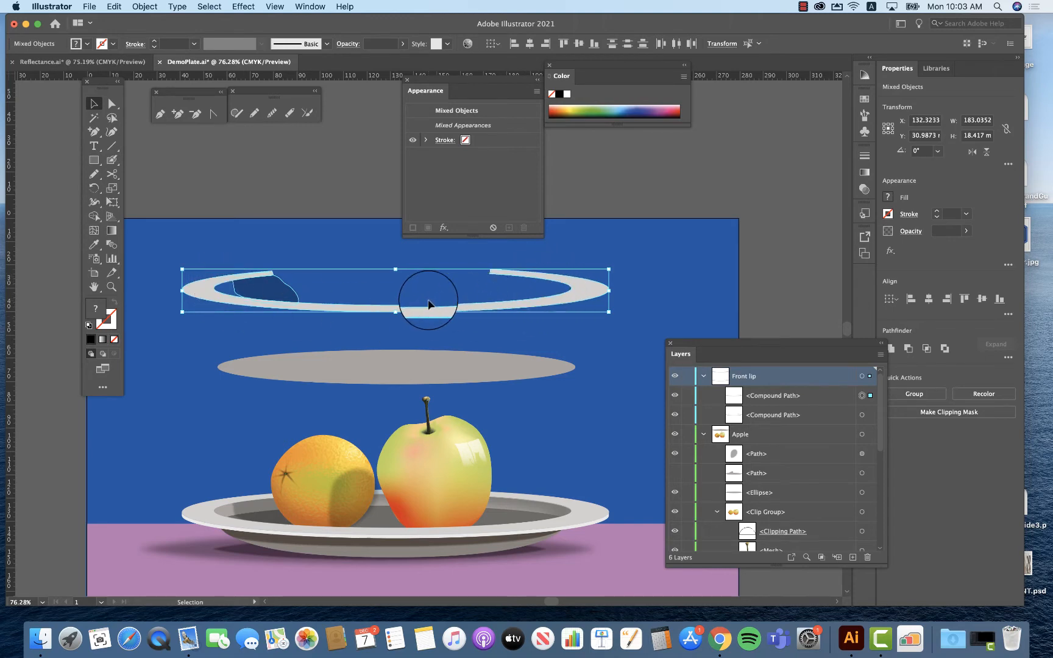
# Step: Make a clipping mask from the copied front lip and shadow shape
pyautogui.click(145, 6)
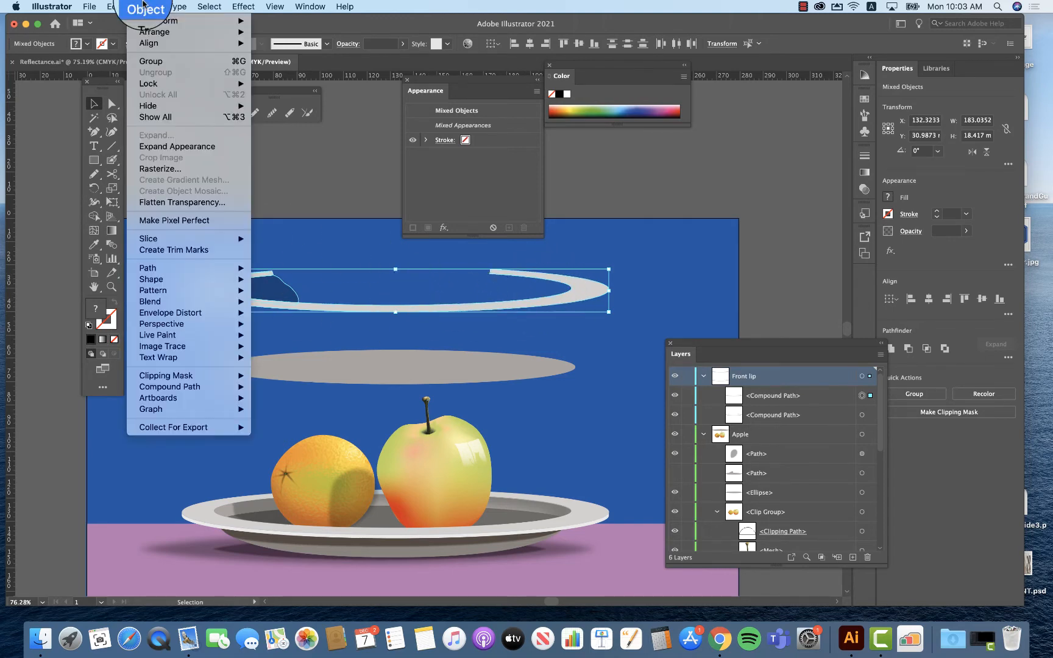
pyautogui.moveTo(207, 374)
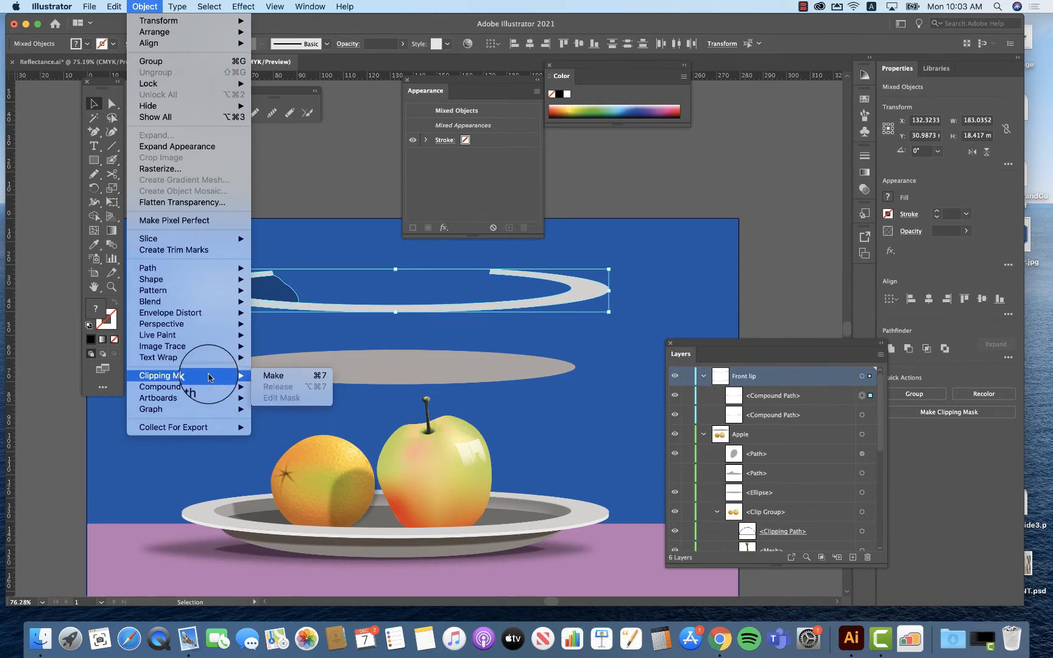
pyautogui.click(273, 358)
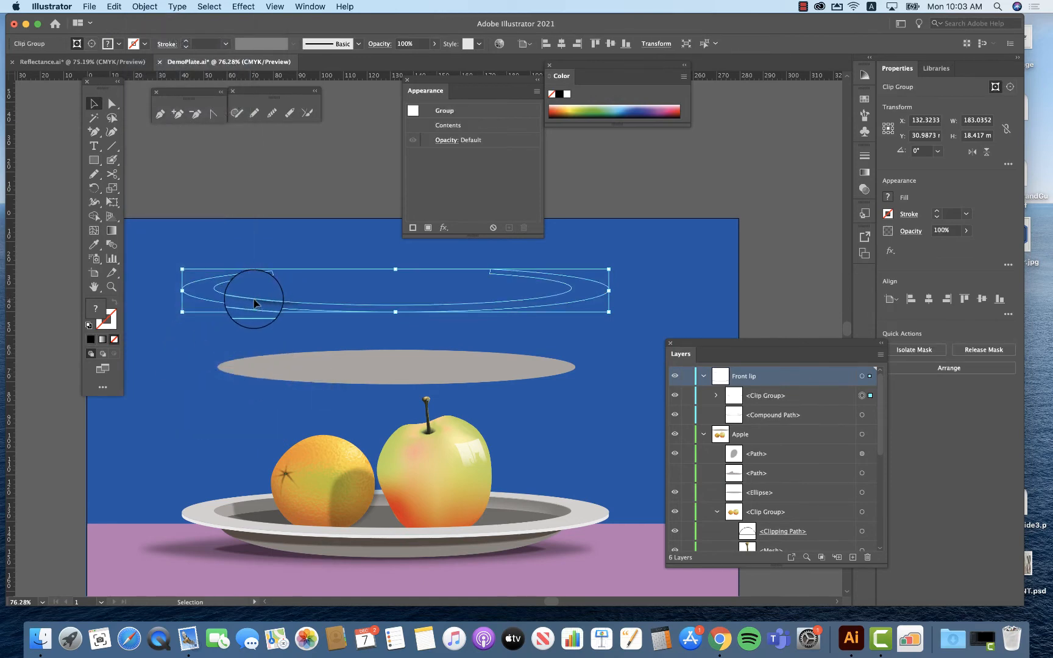
# Step: Try the clip group over the plate's rim, nudged up slightly, and move it back above the grey ellipse
pyautogui.moveTo(254, 303); pyautogui.dragTo(228, 512)
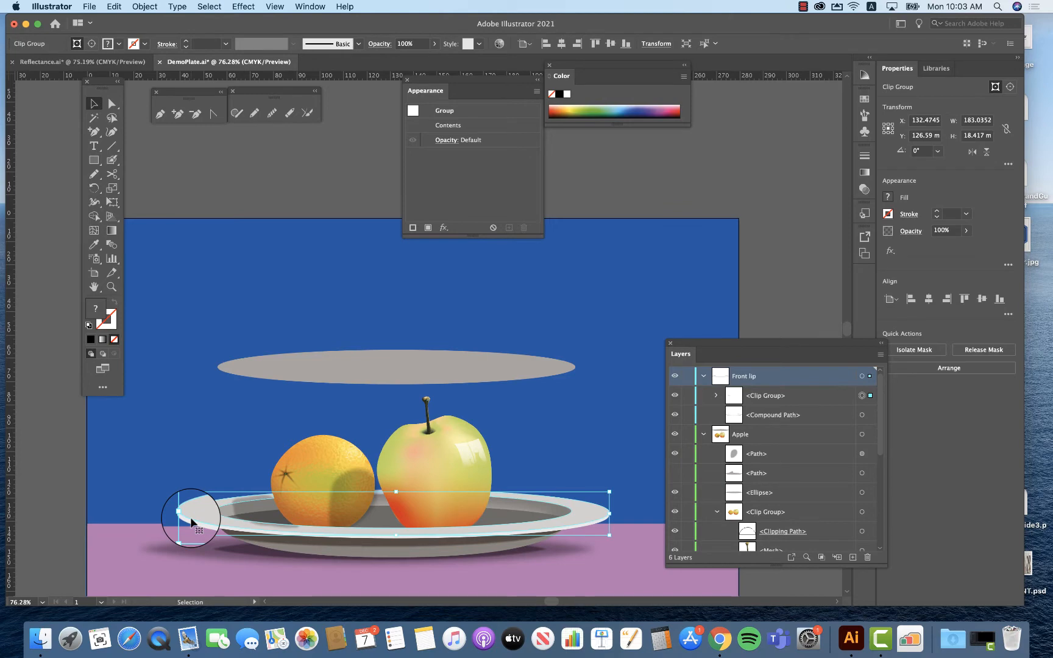
pyautogui.press('Up')
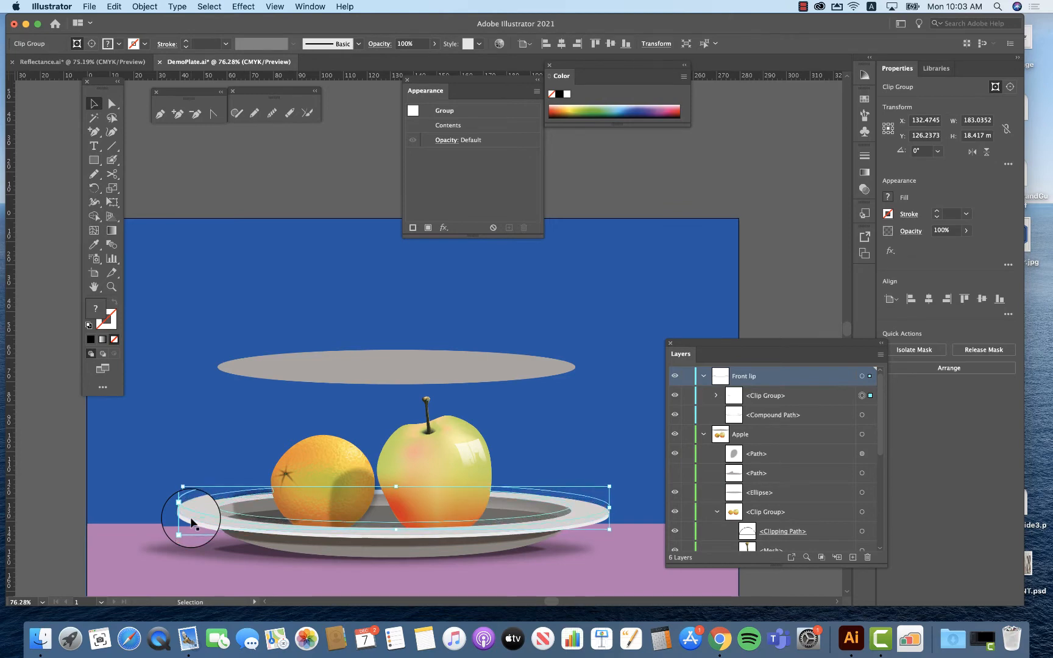
pyautogui.moveTo(204, 482); pyautogui.dragTo(227, 264)
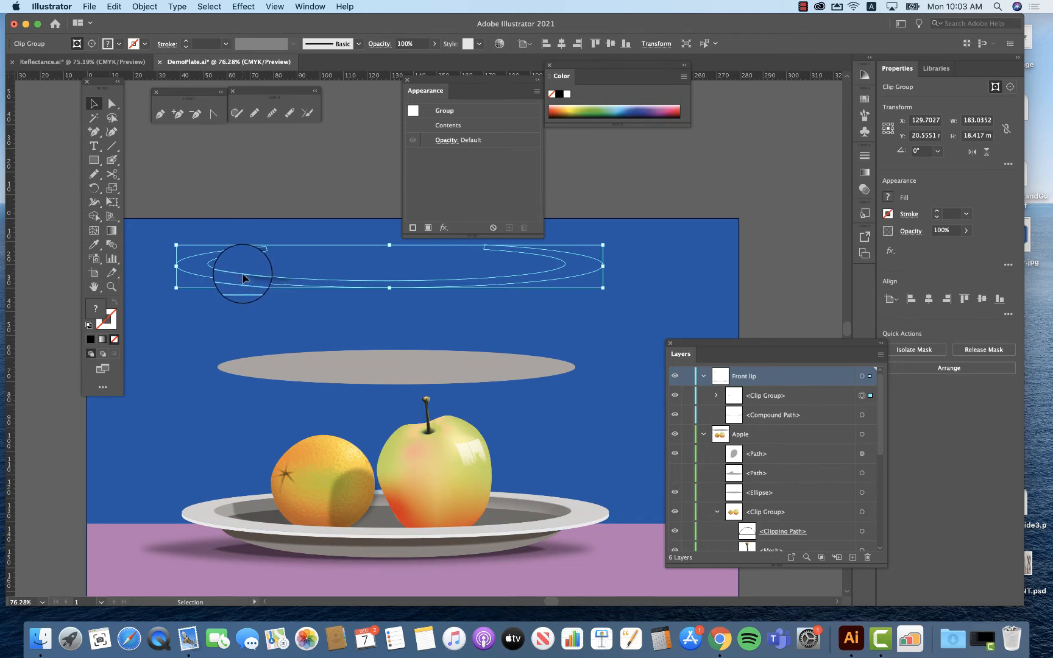
# Step: Cut the clip group's lip mask path near the shadow with the Scissors tool and remove its long remainder
pyautogui.click(111, 174)
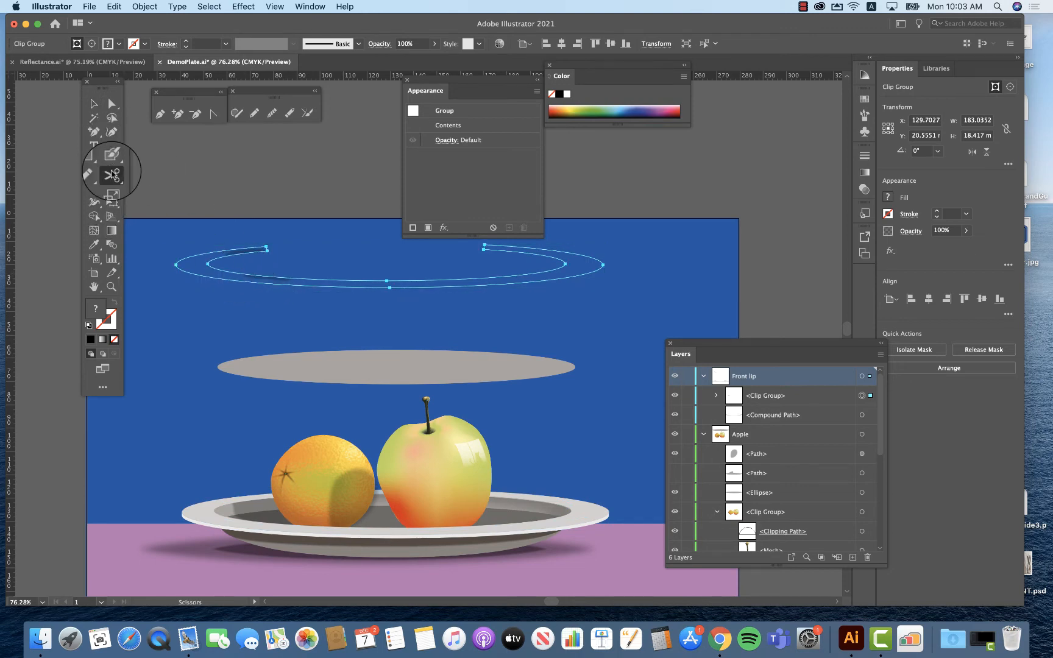
pyautogui.click(230, 270)
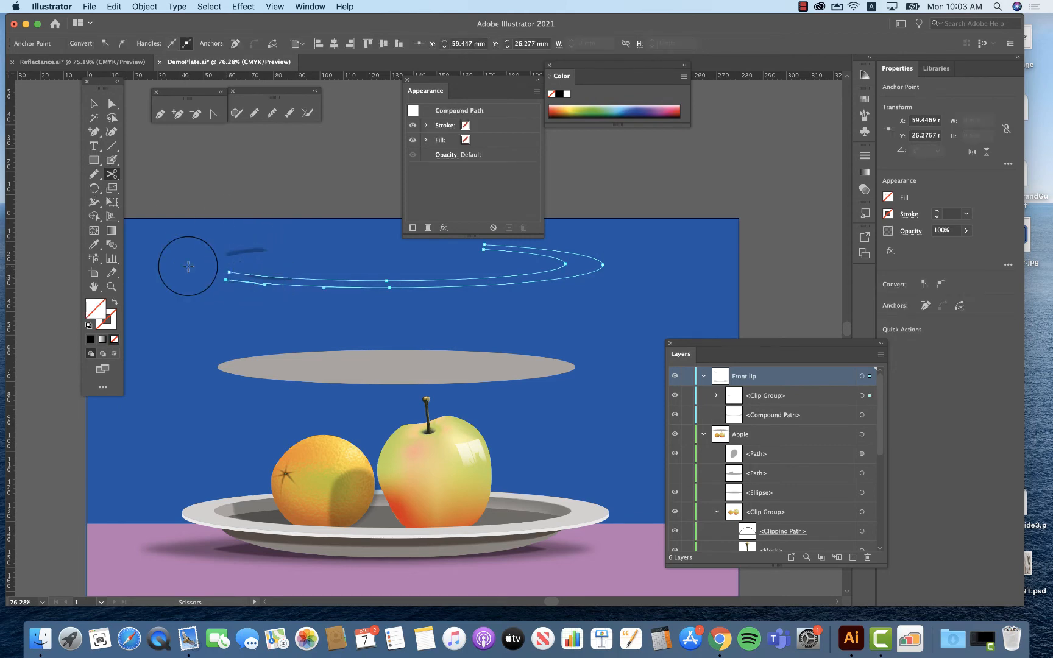
pyautogui.press('super+shift+a')
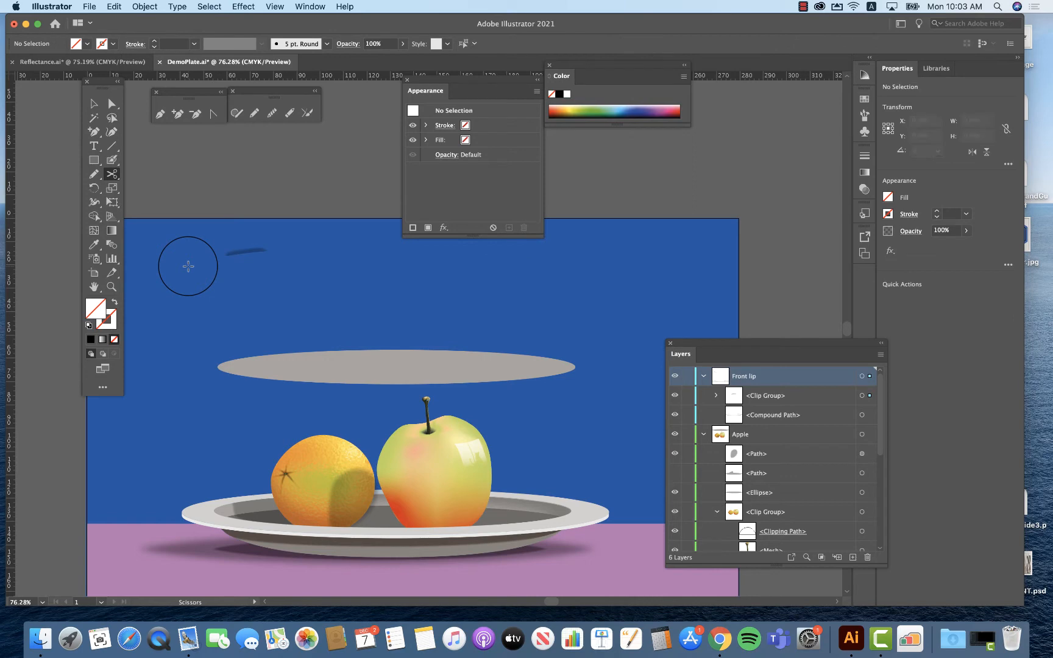
# Step: Select the open end points of the remaining short lip mask path and join them into a closed shape
pyautogui.press('a')
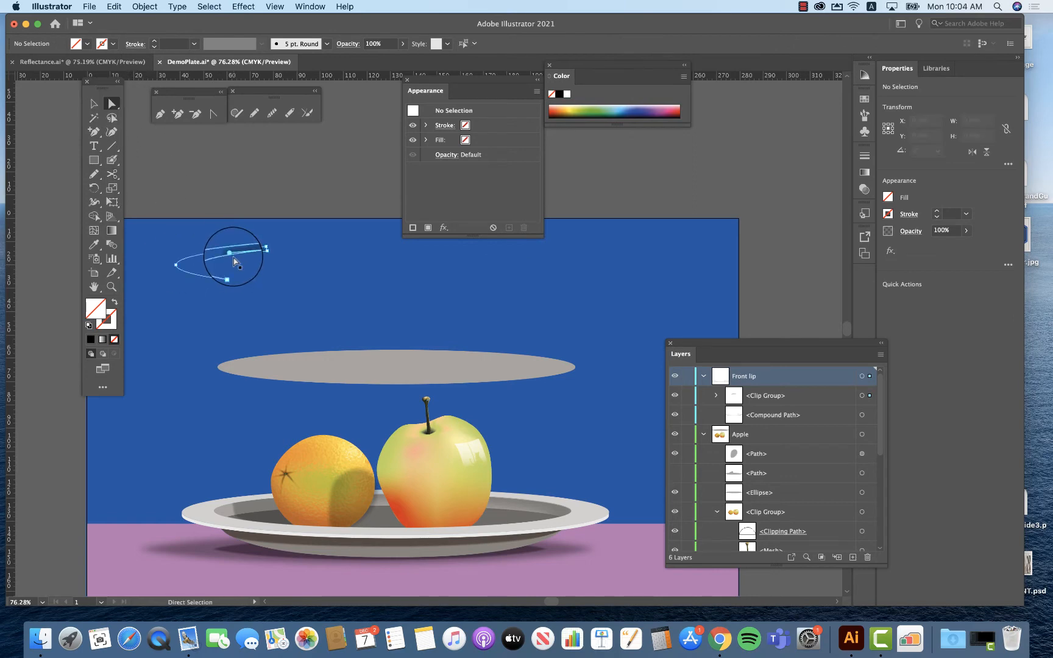
pyautogui.click(232, 263)
pyautogui.rightClick(230, 273)
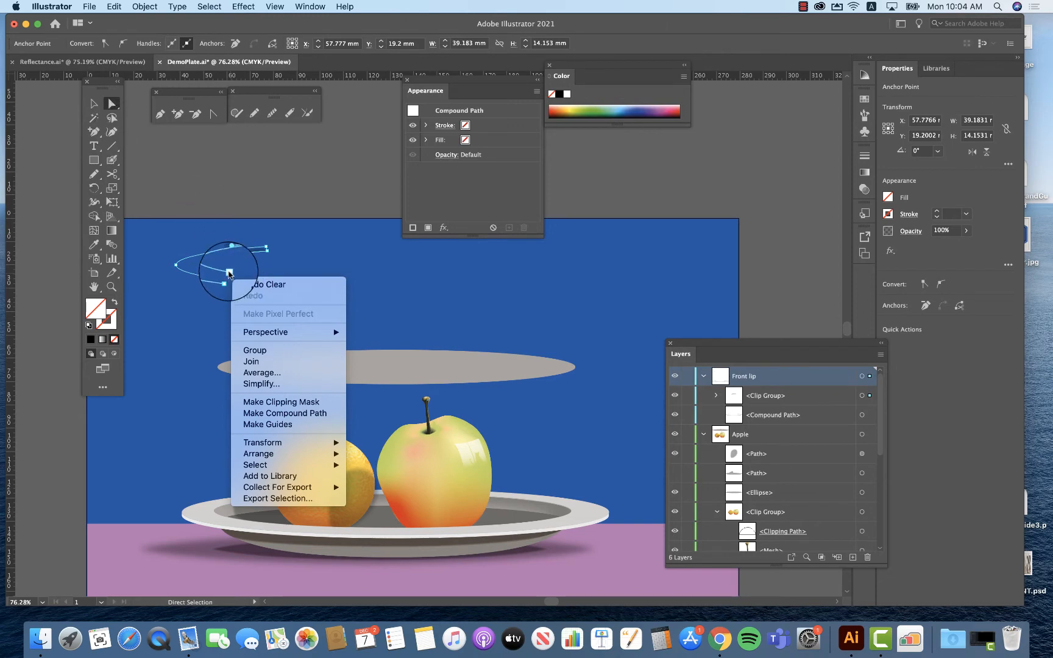
pyautogui.click(230, 275)
pyautogui.moveTo(230, 275)
pyautogui.mouseDown()
pyautogui.moveTo(226, 285)
pyautogui.moveTo(233, 278)
pyautogui.mouseUp()
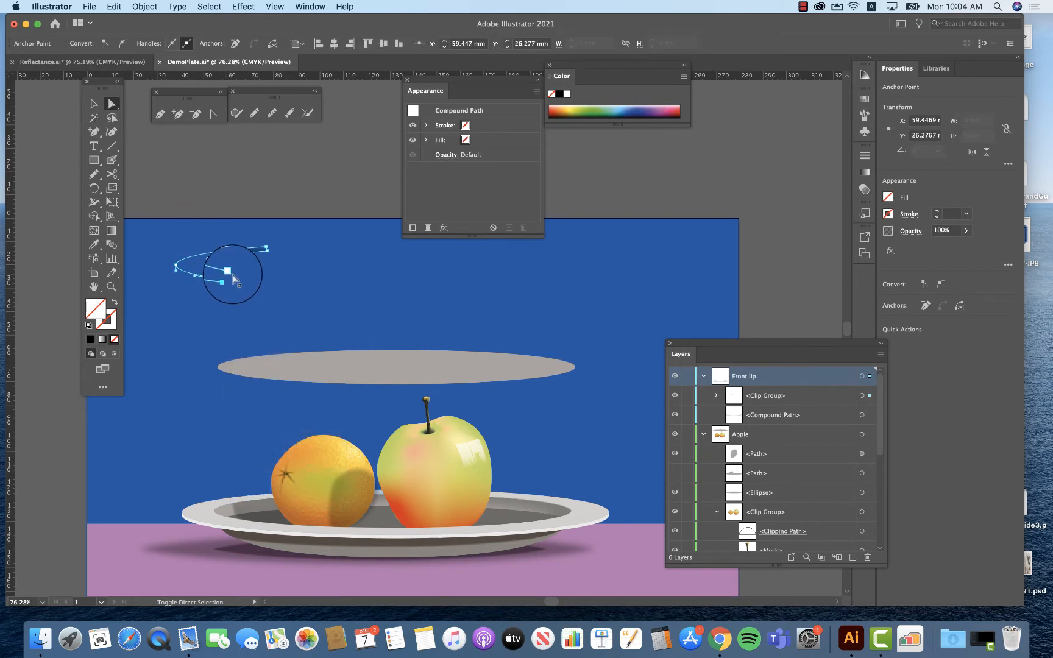
pyautogui.press('super+z')
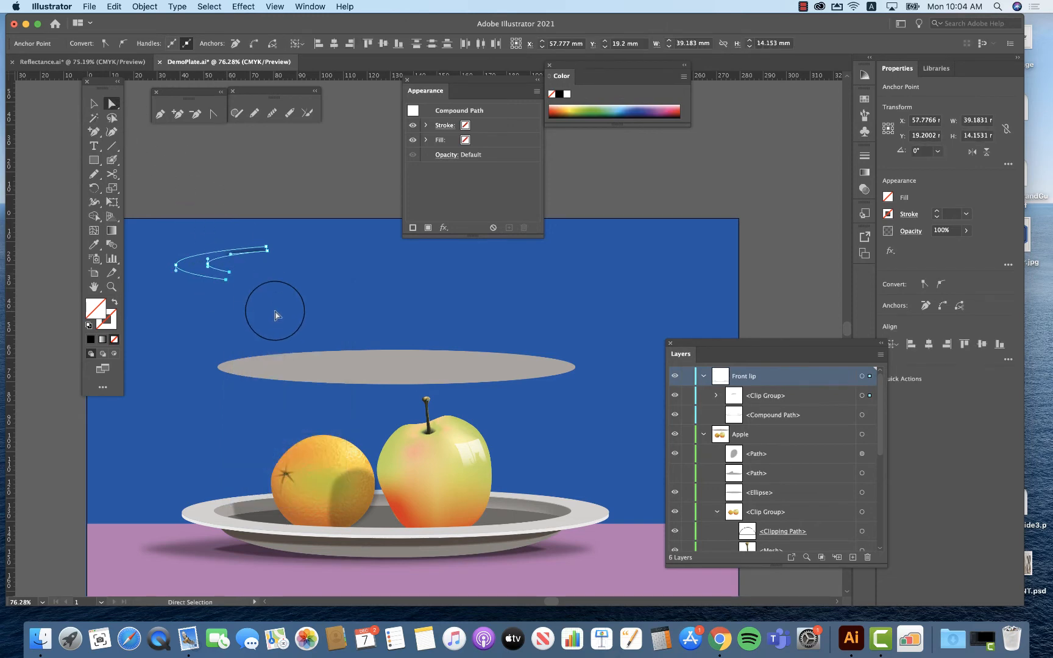
pyautogui.press('super+j')
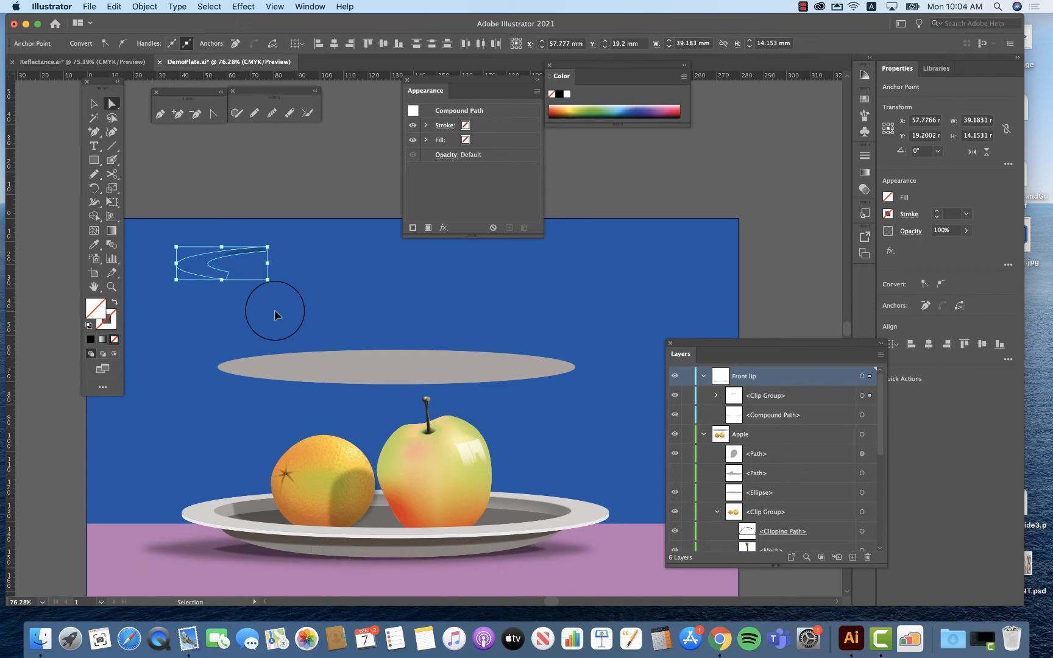
# Step: Move the trimmed shadow clip group down onto the plate's rim beside the orange, aligned with the lip
pyautogui.click(95, 105)
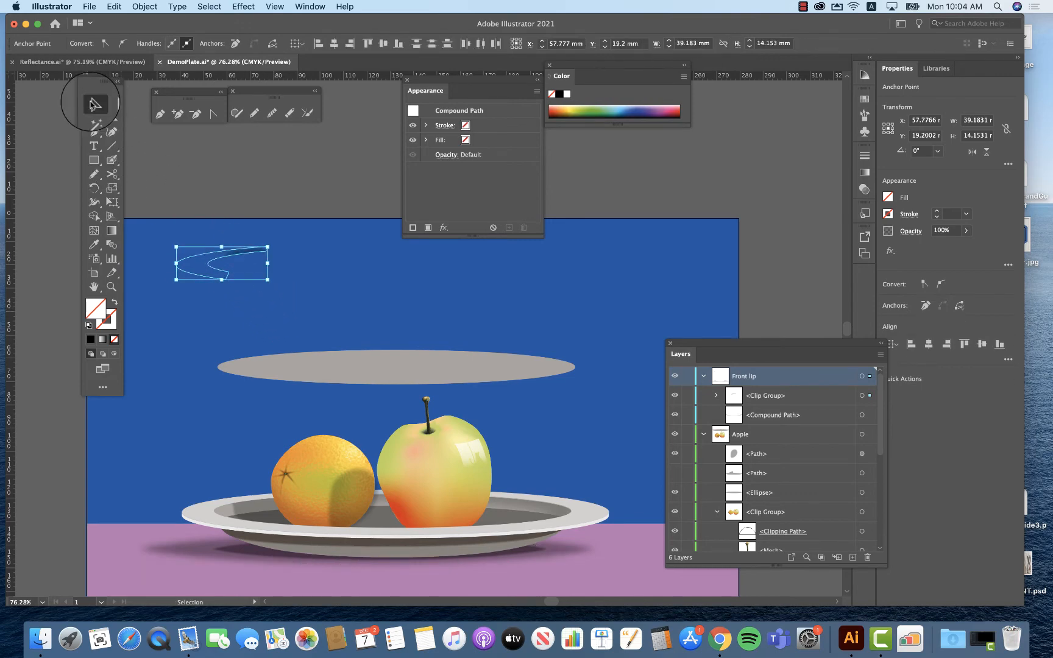
pyautogui.moveTo(209, 264); pyautogui.dragTo(226, 464)
pyautogui.moveTo(207, 512); pyautogui.dragTo(215, 518)
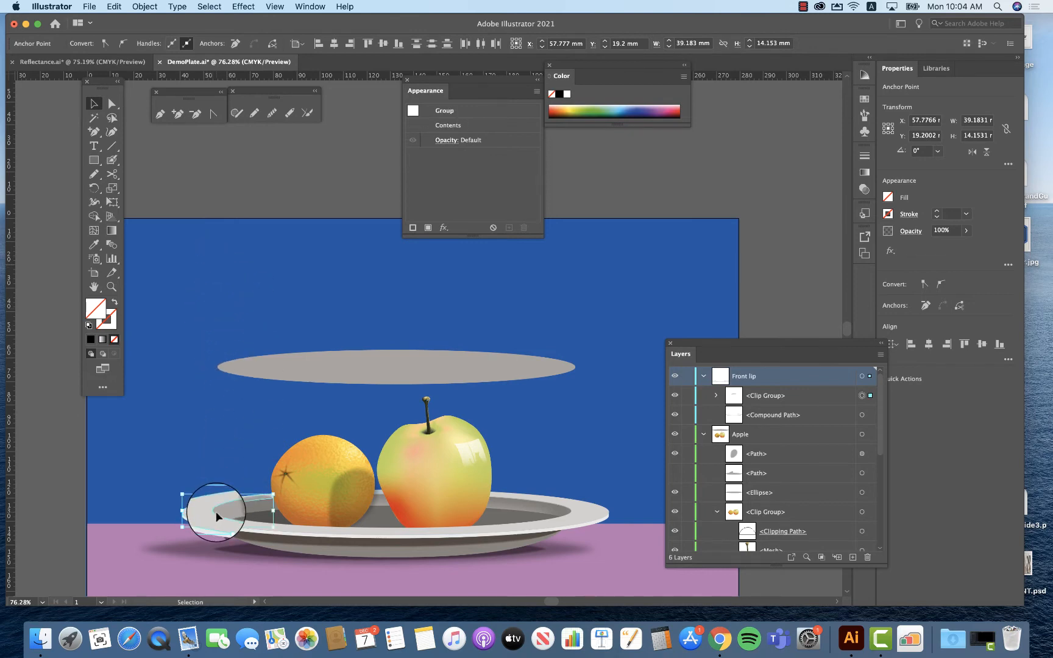
pyautogui.click(194, 452)
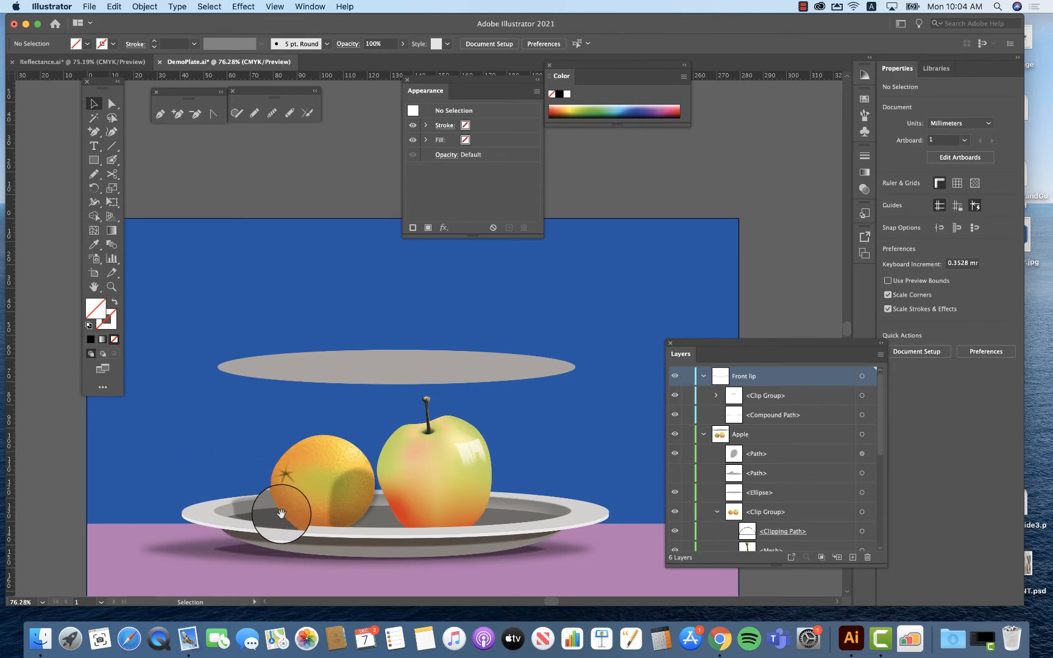
pyautogui.press('z')
pyautogui.moveTo(228, 499); pyautogui.dragTo(292, 530)
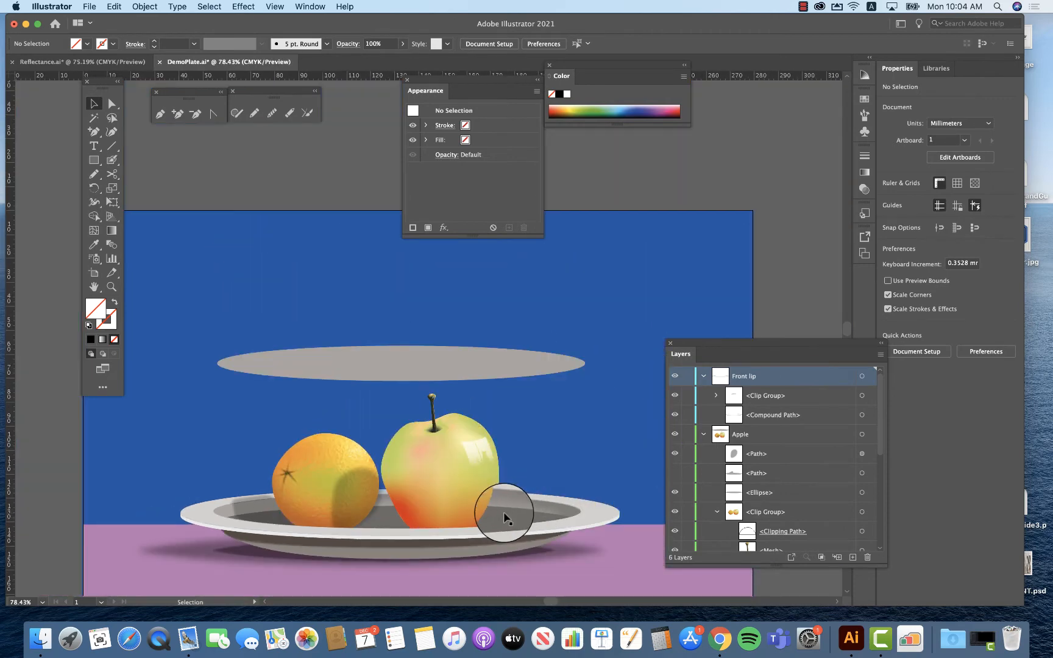
# Step: Inspect the fruit clip group's contents and toggle the unfilled path above the apple mesh to identify the apple's outline
pyautogui.click(505, 516)
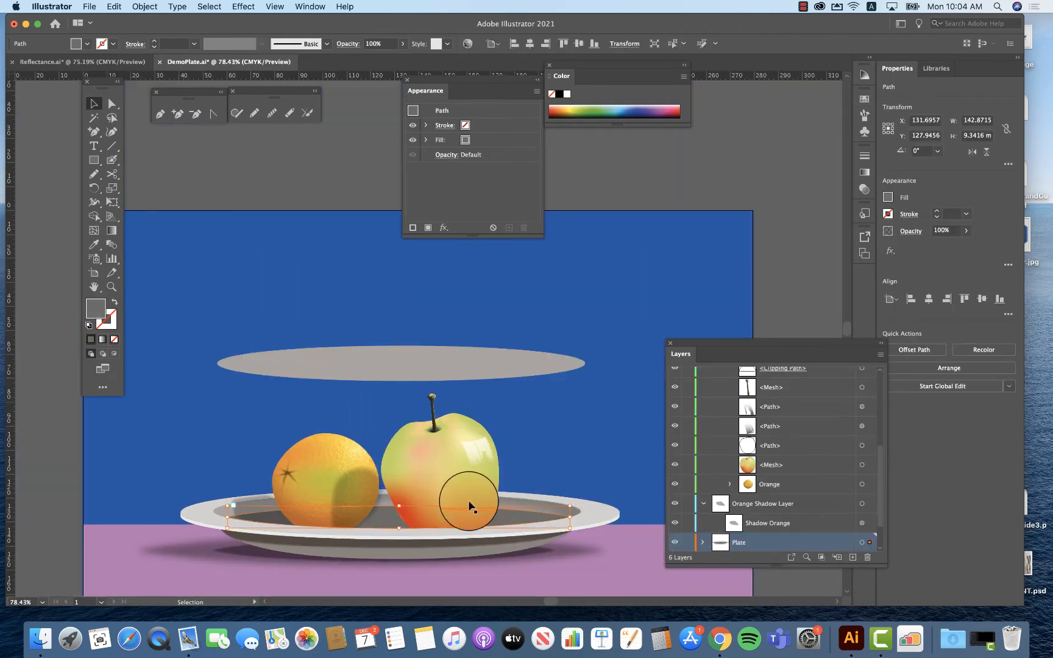
pyautogui.click(468, 479)
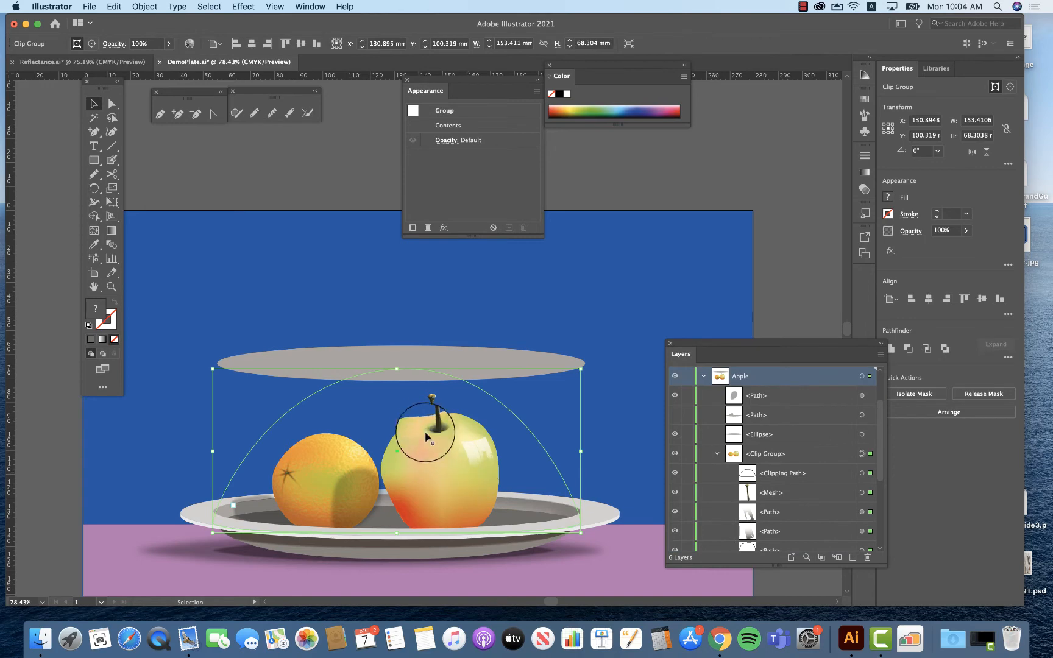
pyautogui.click(110, 103)
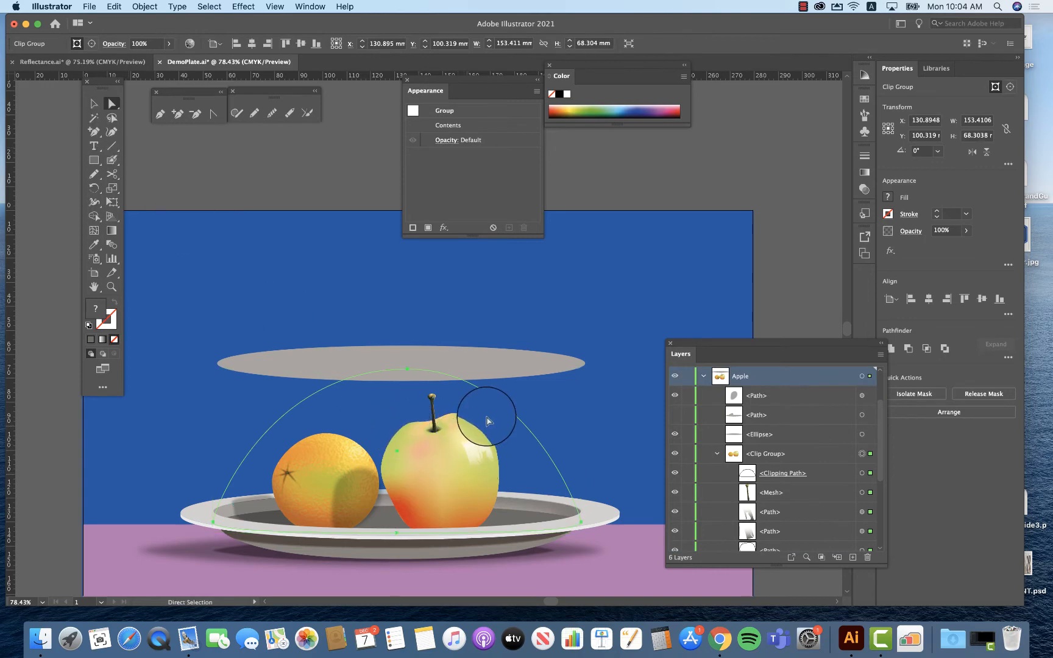
pyautogui.scroll(-3, 785, 443)
pyautogui.scroll(-3, 785, 443)
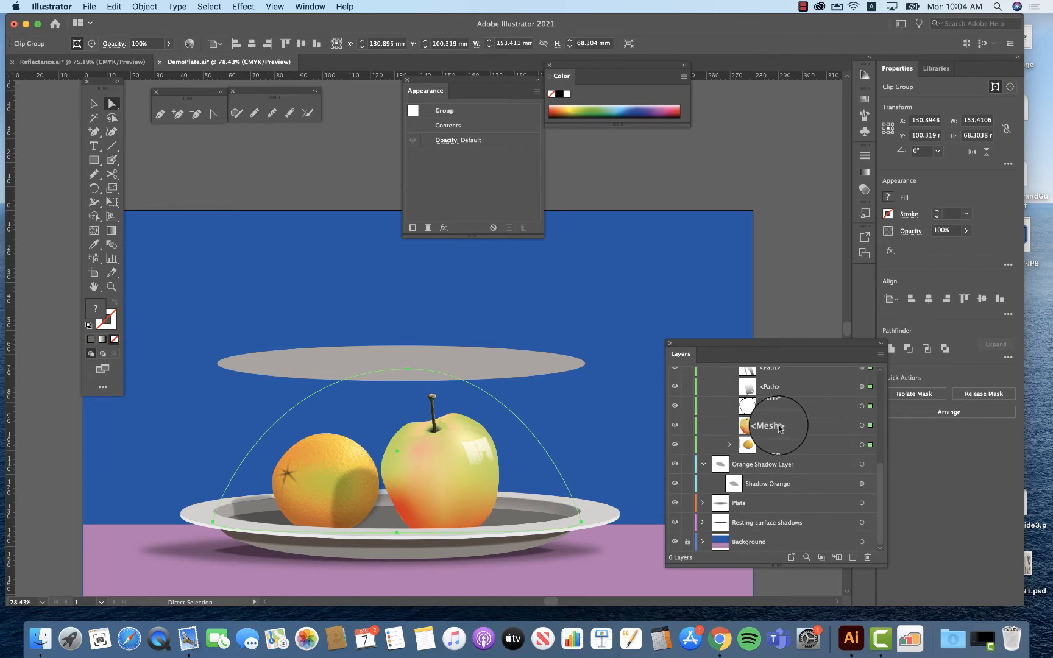
pyautogui.scroll(3, 779, 429)
pyautogui.scroll(1, 779, 428)
pyautogui.click(775, 482)
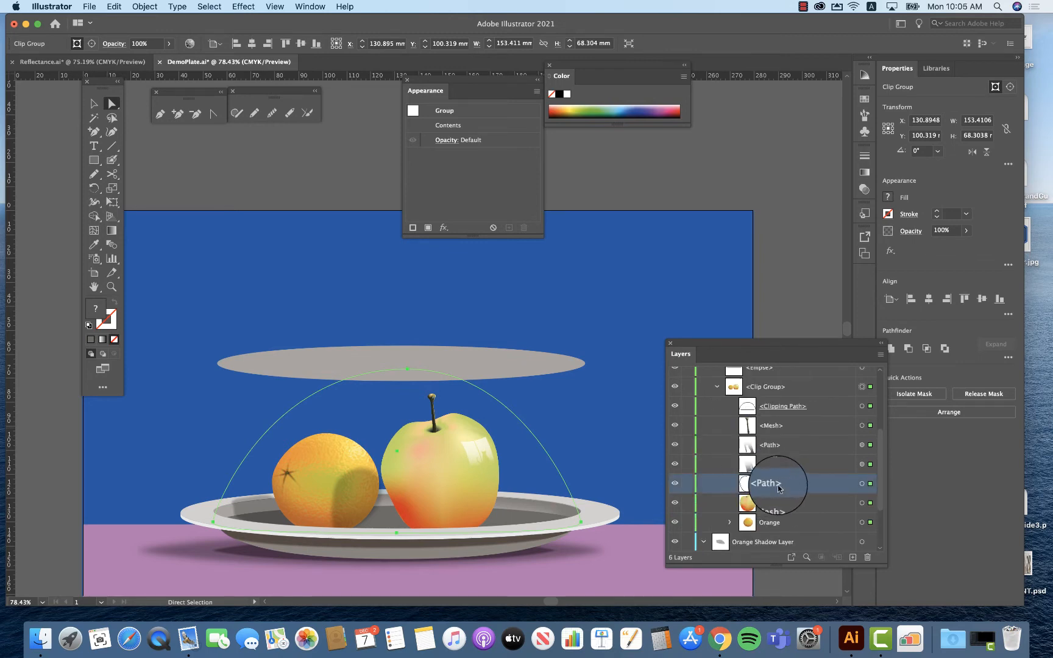
pyautogui.click(675, 487)
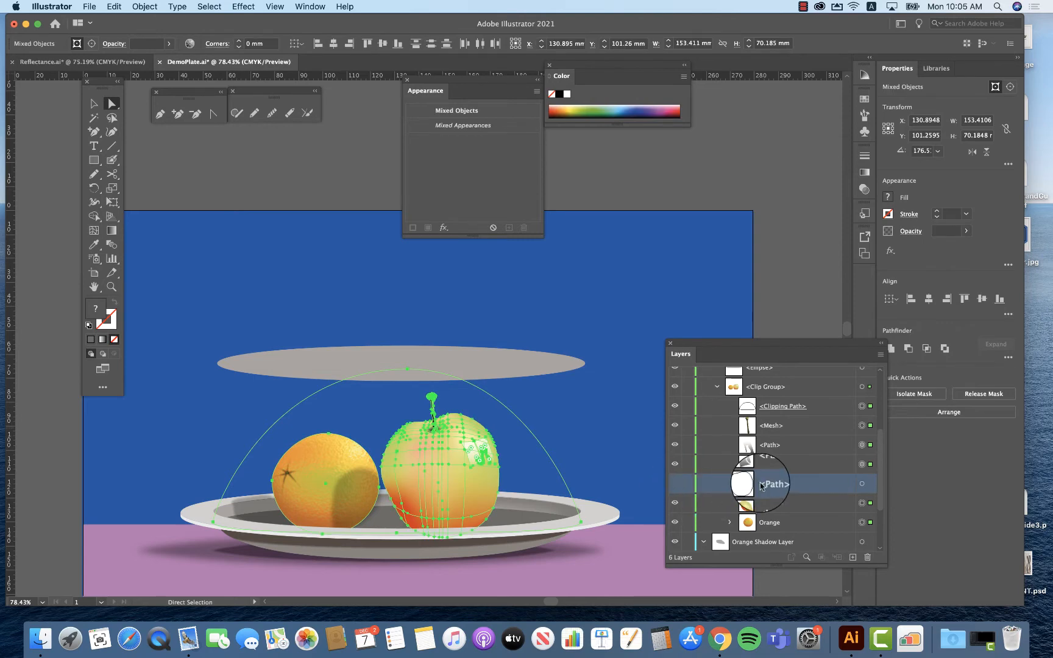
pyautogui.click(675, 485)
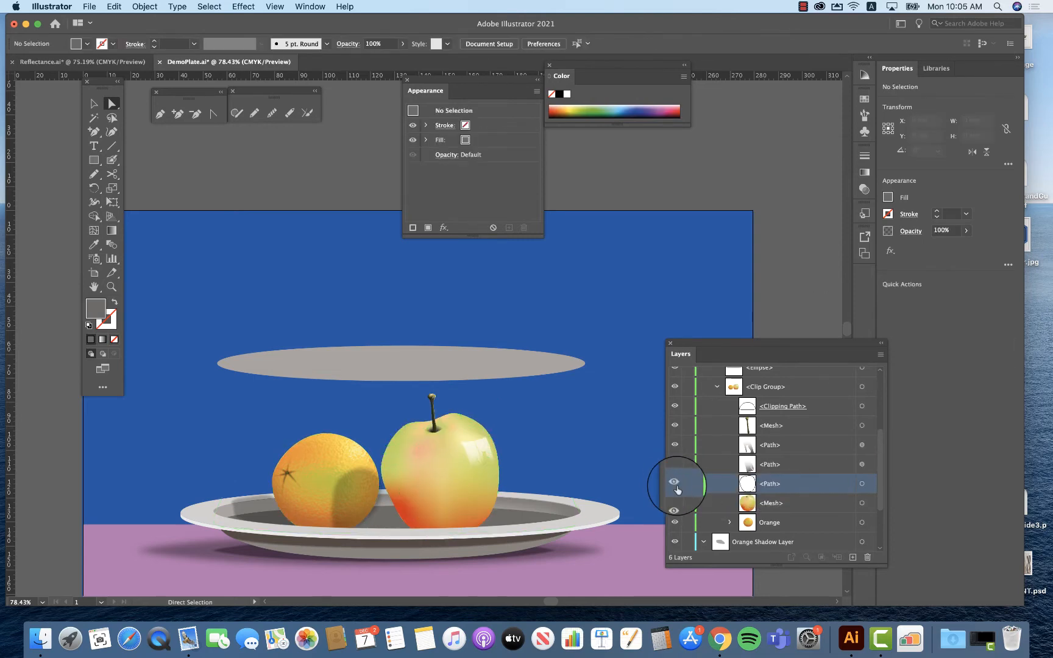
# Step: Make a clipping mask from the apple's outline path and the apple mesh beneath it
pyautogui.click(861, 483)
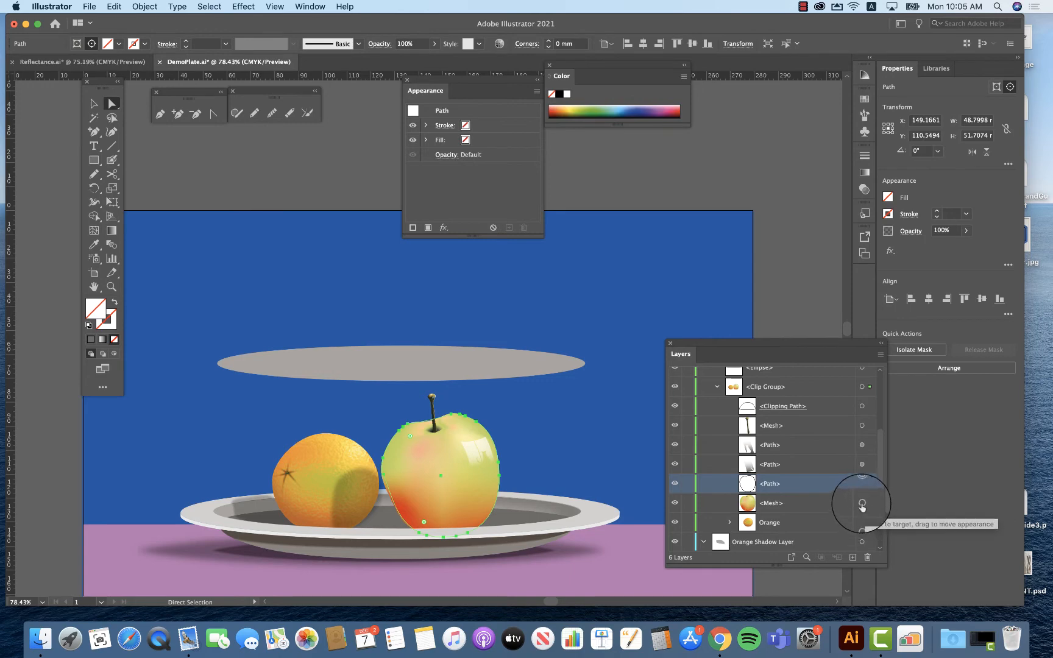
pyautogui.keyDown('shift'); pyautogui.click(862, 503); pyautogui.keyUp('shift')
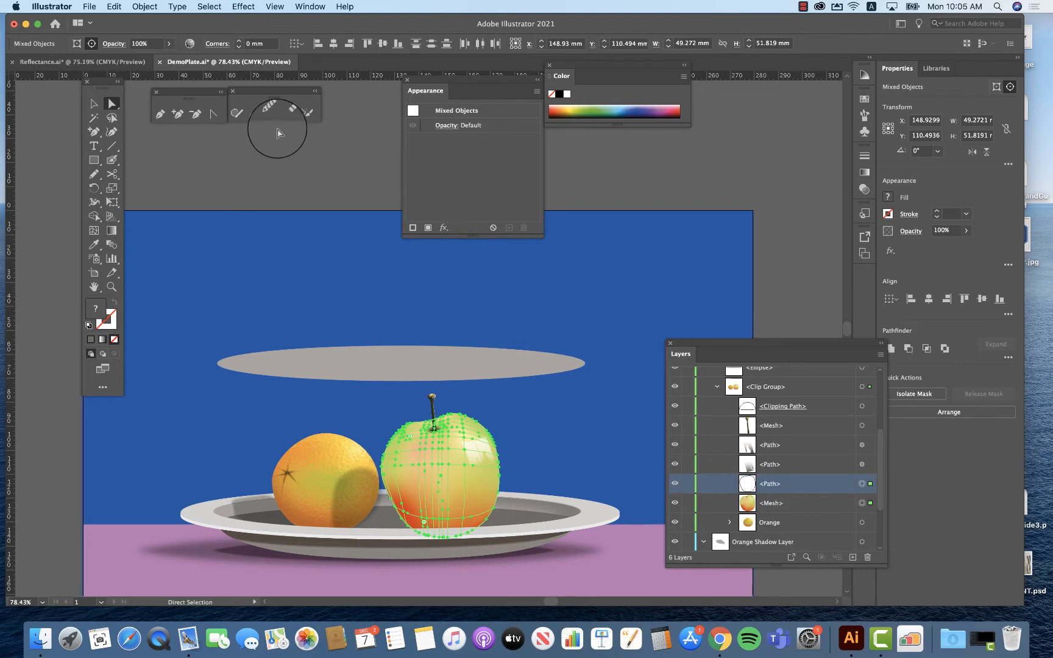
pyautogui.click(144, 6)
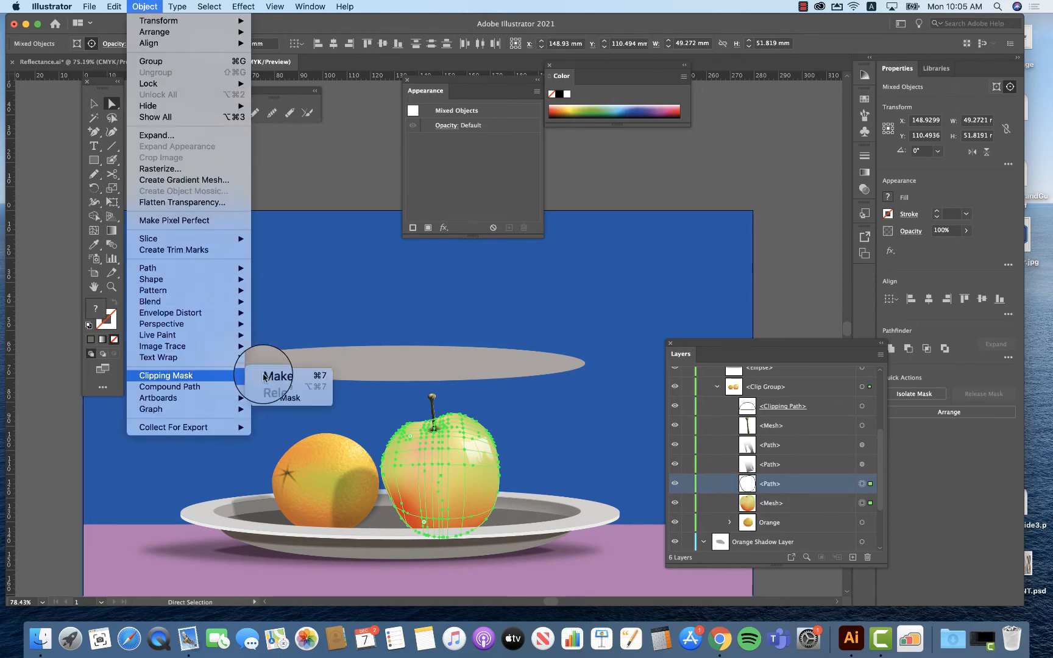
pyautogui.click(274, 375)
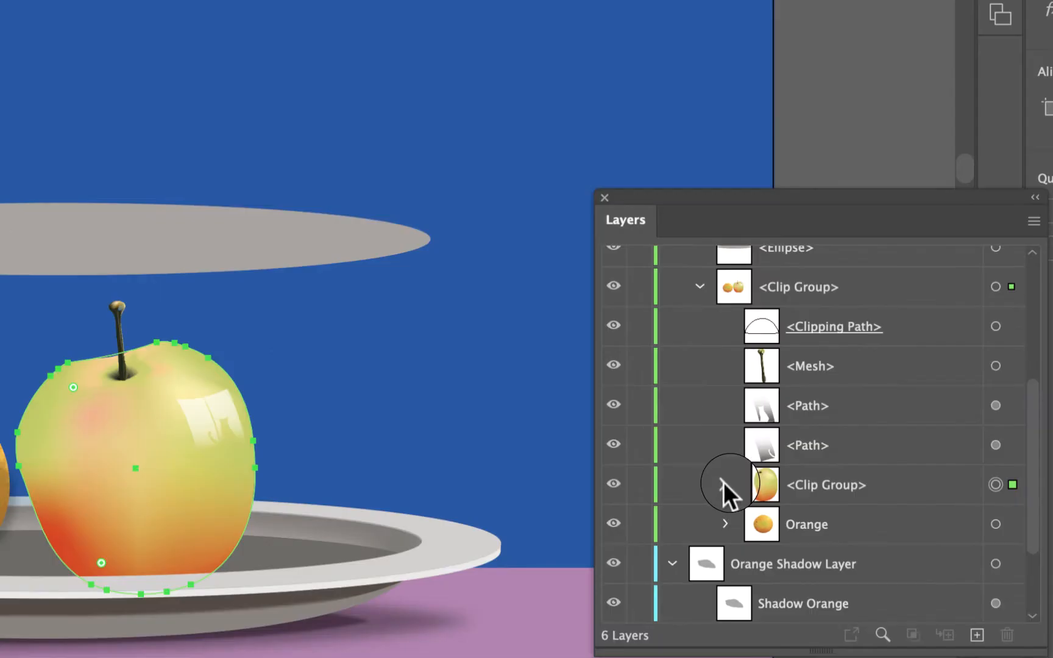
# Step: Paint a black Blob Brush stroke about 26 × 35 mm over the apple's edge facing the orange
pyautogui.click(726, 483)
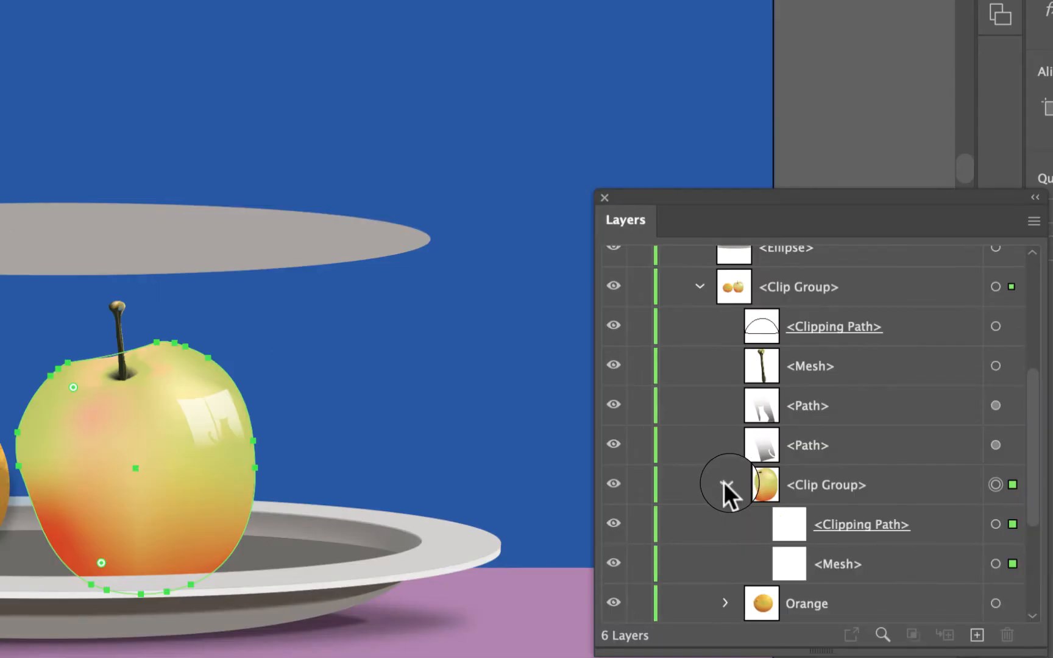
pyautogui.click(801, 555)
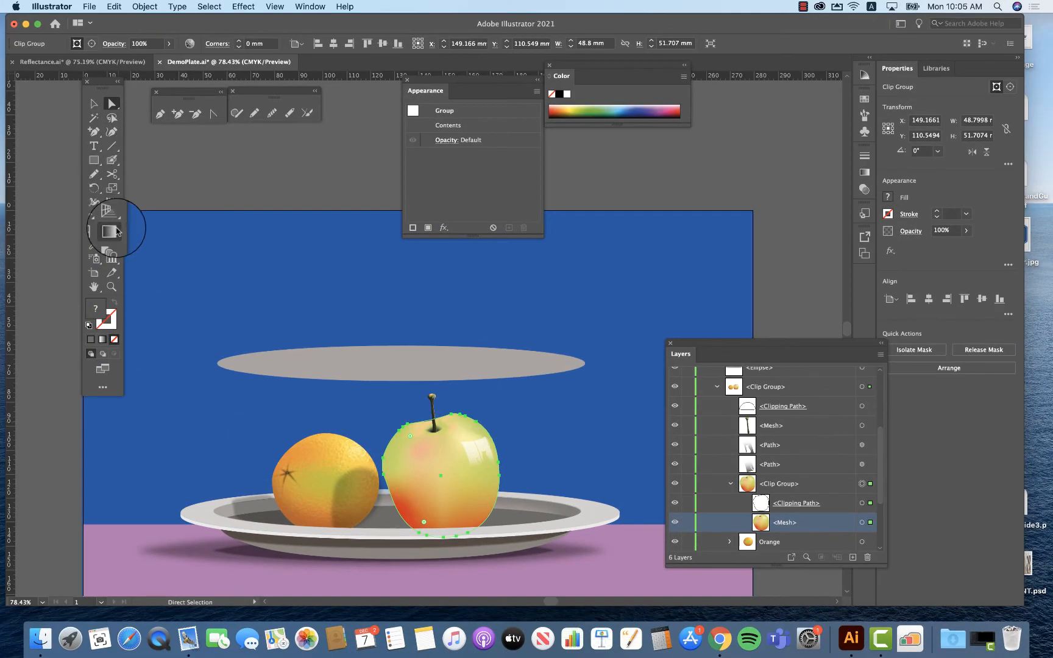
pyautogui.click(111, 160)
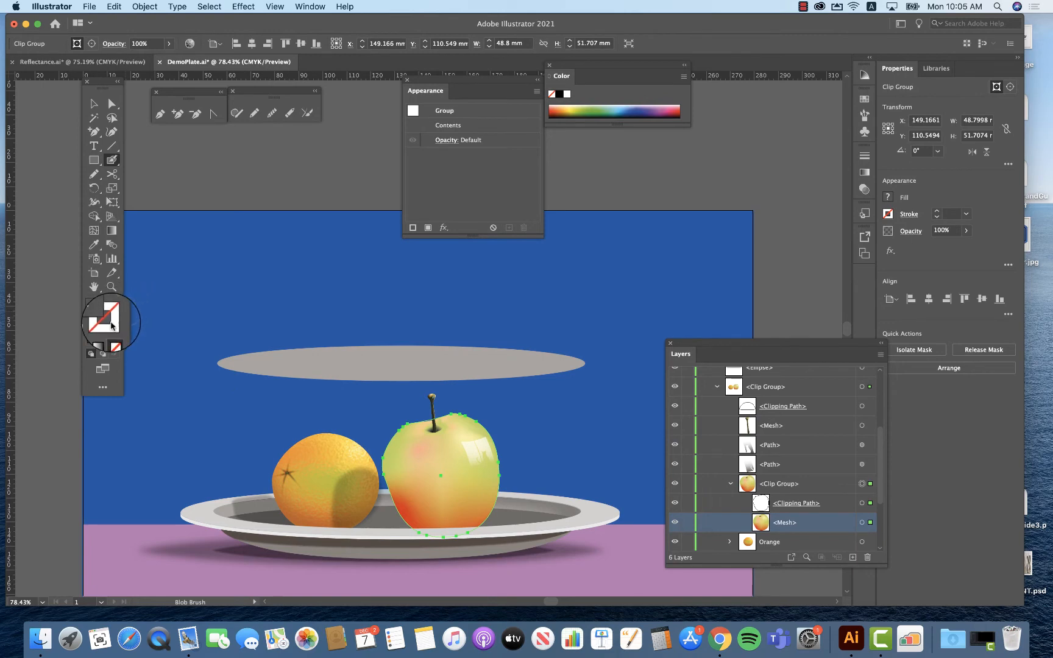
pyautogui.click(560, 94)
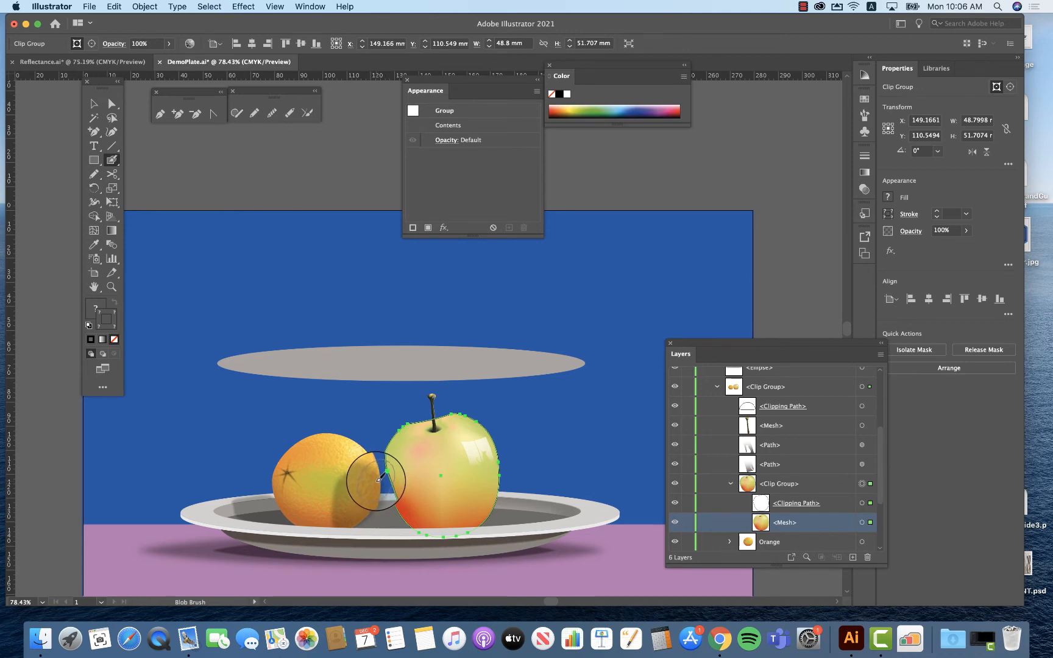
pyautogui.moveTo(377, 477)
pyautogui.mouseDown()
pyautogui.moveTo(376, 467)
pyautogui.moveTo(409, 518)
pyautogui.moveTo(402, 522)
pyautogui.mouseUp()
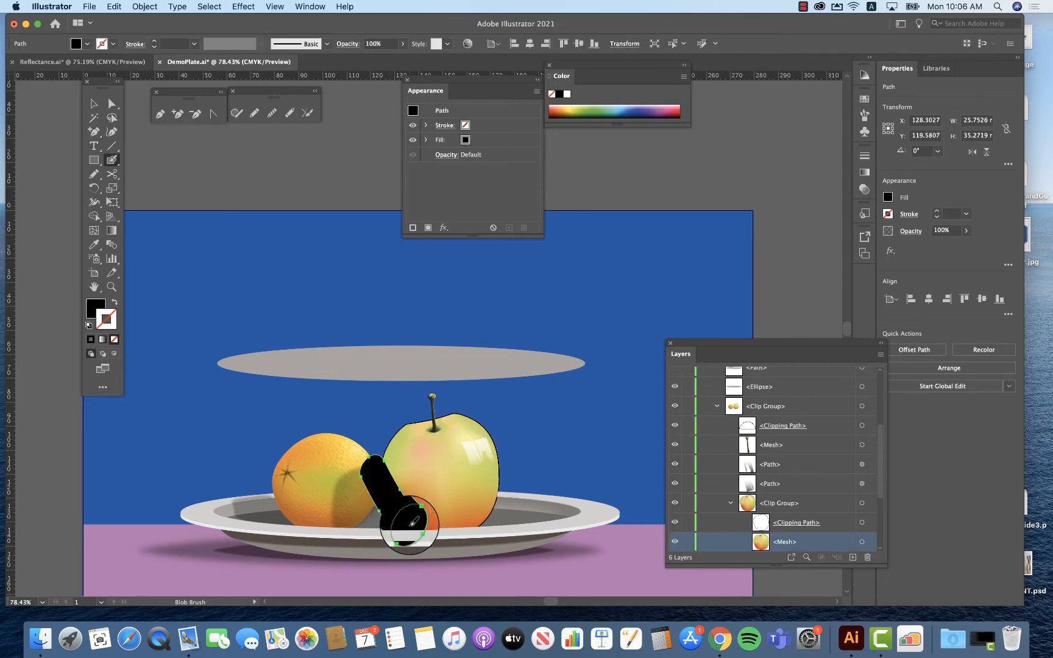
# Step: Move the black brush shape into the apple's clip group, between its clipping path and mesh
pyautogui.scroll(5, 839, 437)
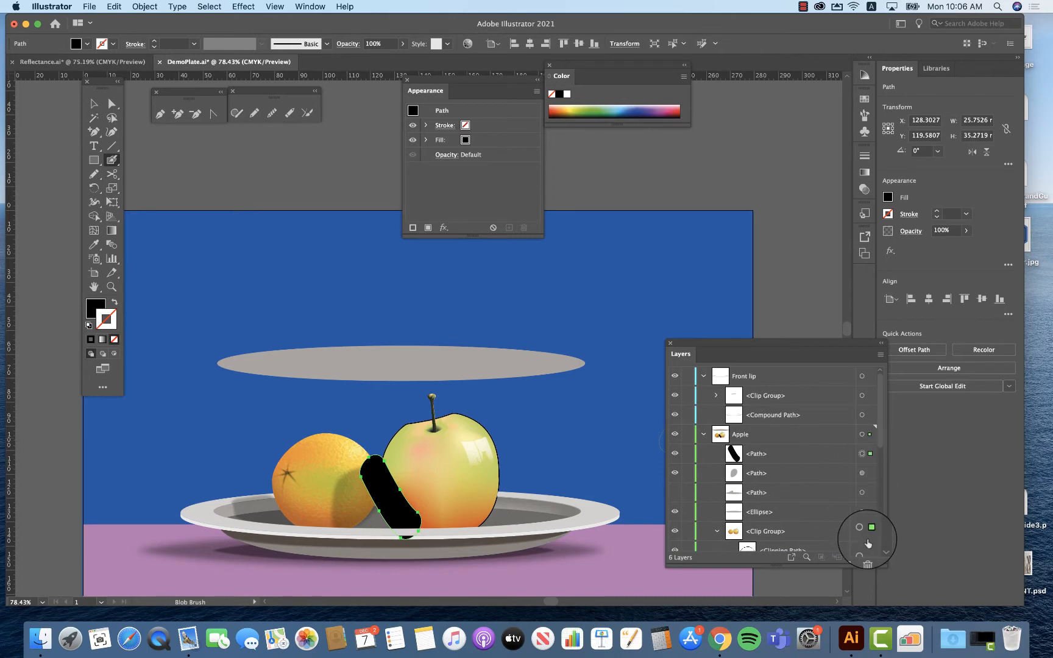
pyautogui.scroll(-4, 868, 542)
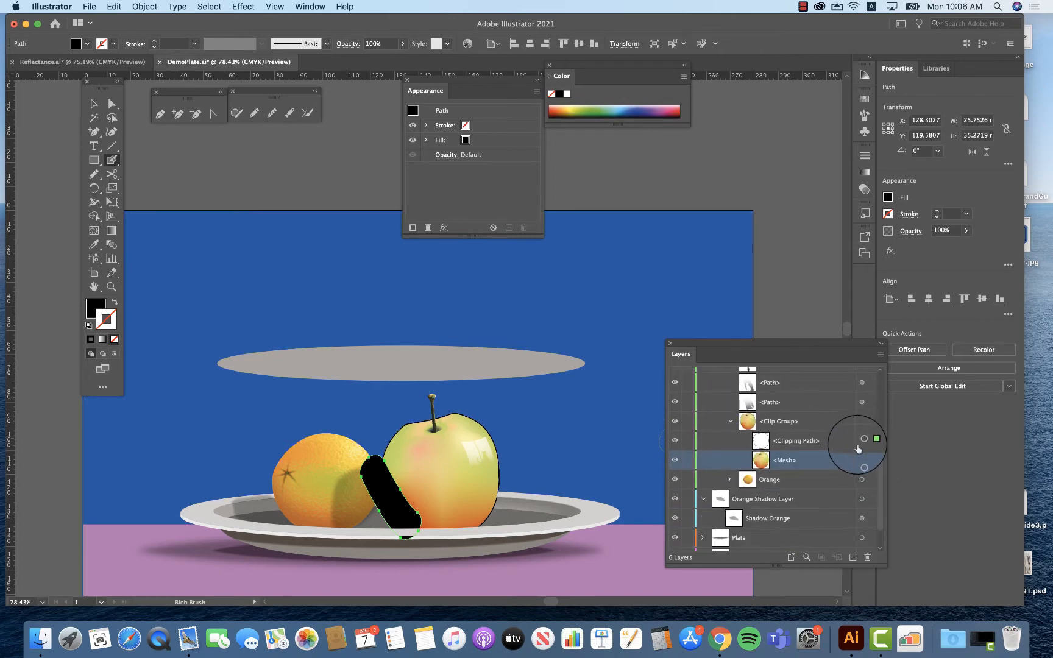
pyautogui.moveTo(855, 451); pyautogui.dragTo(867, 438)
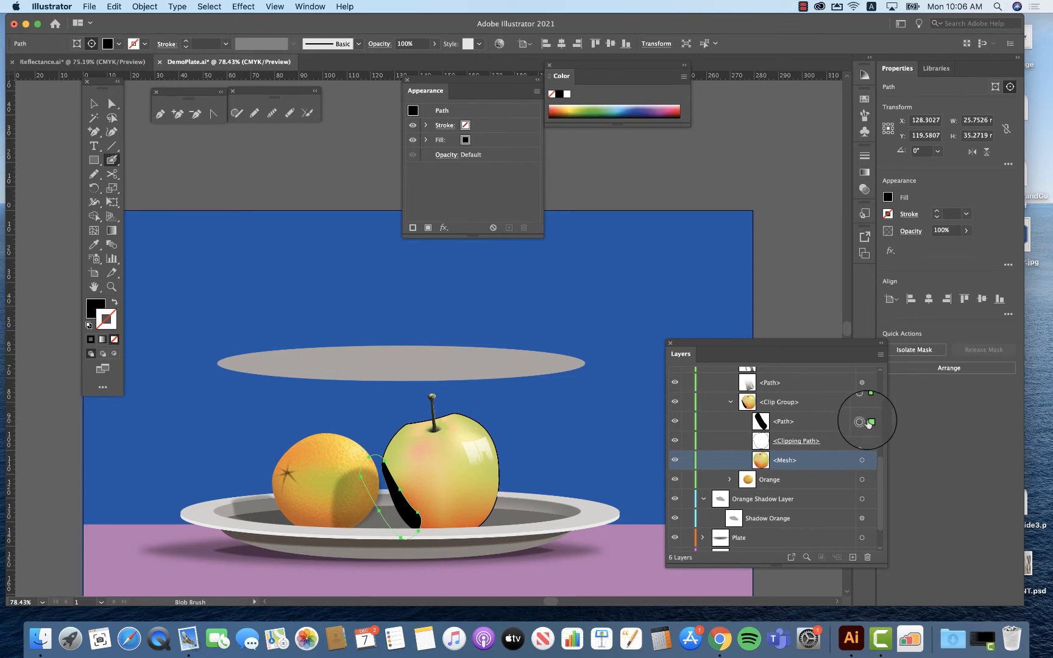
pyautogui.moveTo(829, 420); pyautogui.dragTo(825, 449)
# Step: Remove the black stroke from the apple's clipping path by setting it to None
pyautogui.click(862, 422)
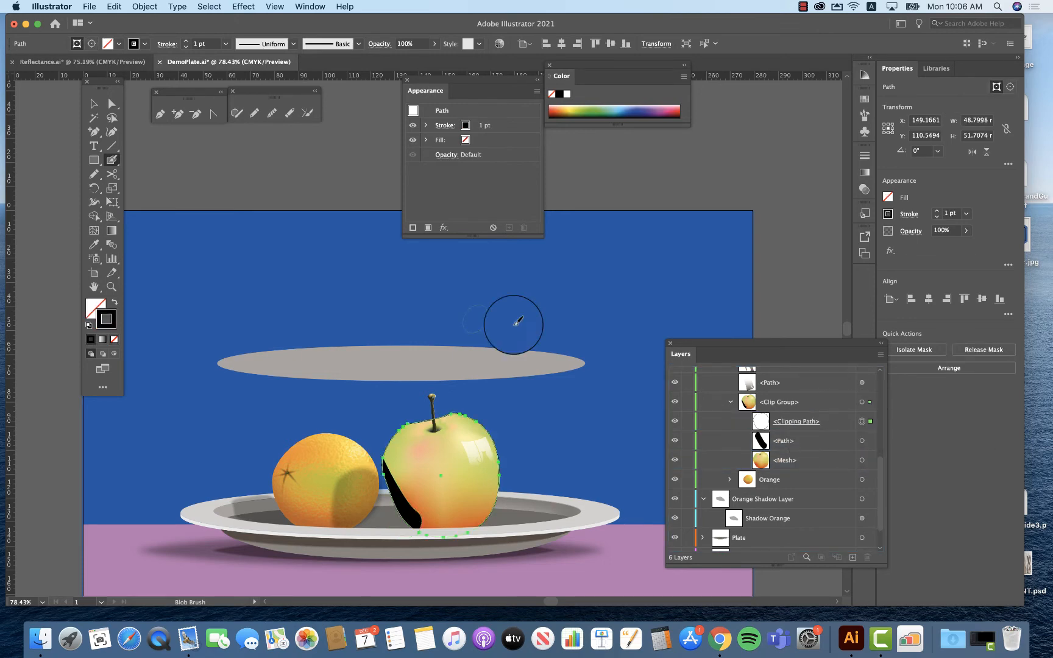
pyautogui.click(109, 328)
pyautogui.click(117, 346)
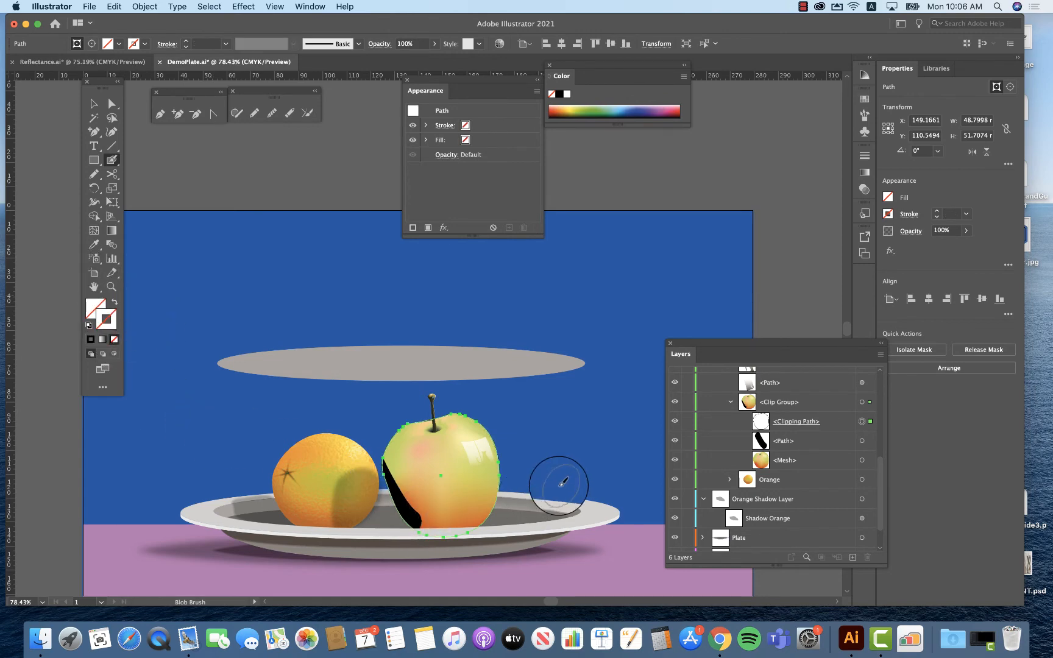
# Step: Set the black brush shape inside the apple's clip group to Multiply blending at 33% opacity
pyautogui.click(862, 441)
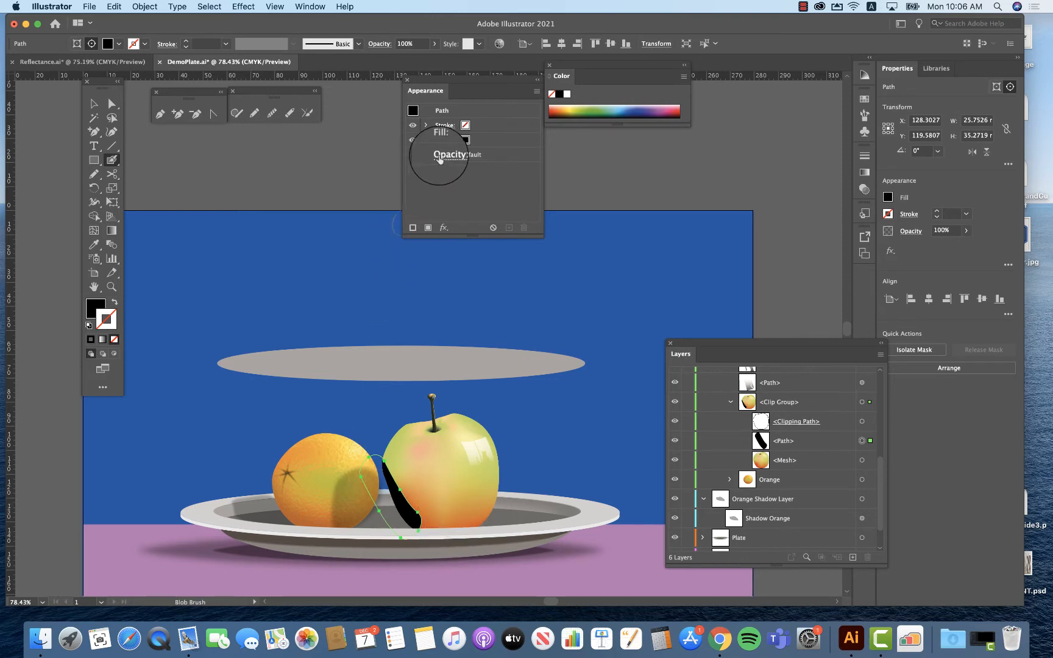
pyautogui.click(447, 155)
pyautogui.click(357, 183)
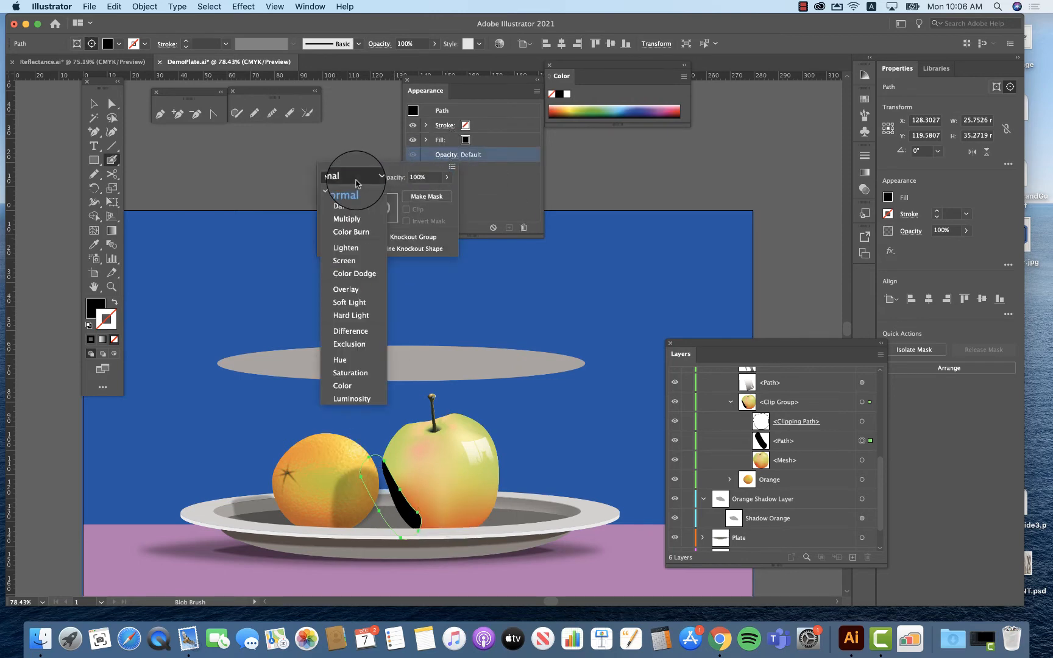
pyautogui.click(352, 209)
pyautogui.click(446, 177)
pyautogui.moveTo(447, 191); pyautogui.dragTo(413, 194)
pyautogui.moveTo(413, 194); pyautogui.dragTo(417, 194)
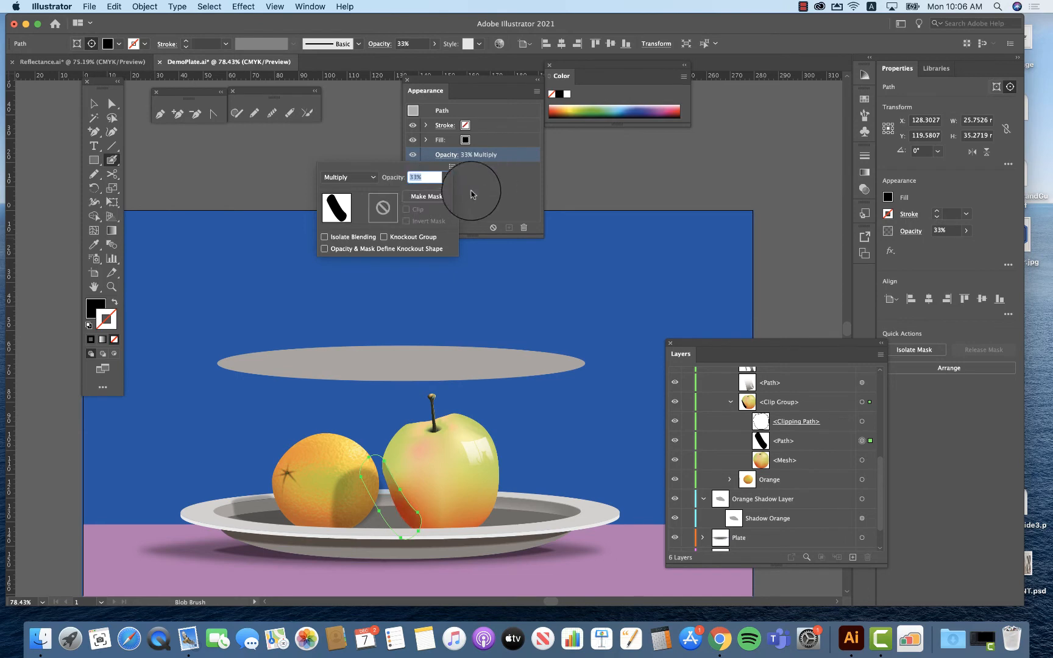
# Step: Soften the apple's brush-shaped shadow with a Gaussian Blur of about 33 pixels and deselect it
pyautogui.click(442, 228)
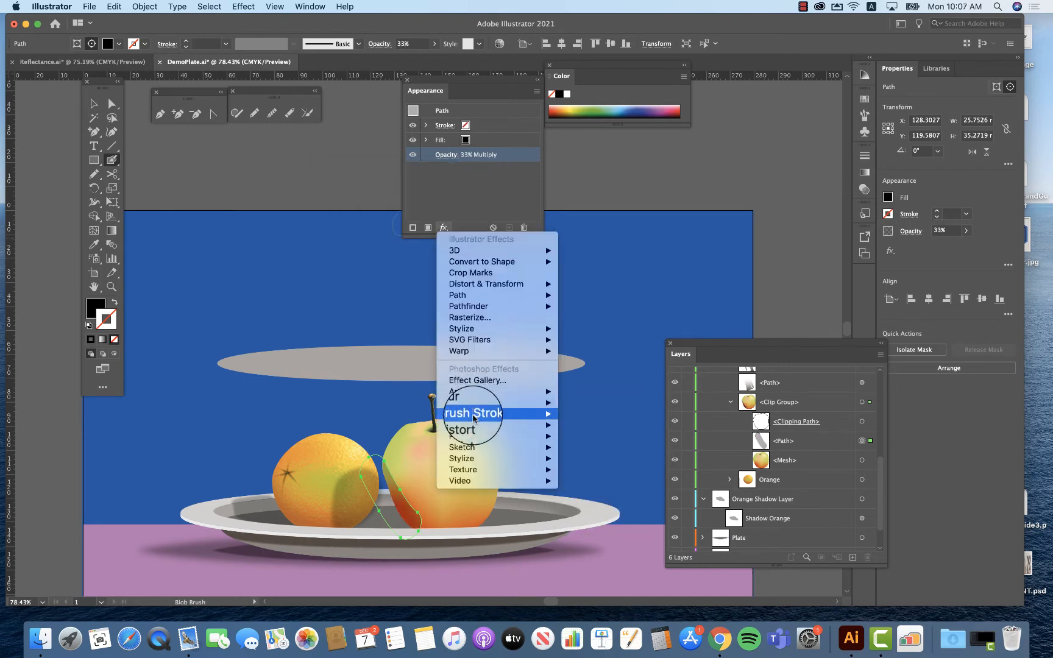
pyautogui.moveTo(479, 403)
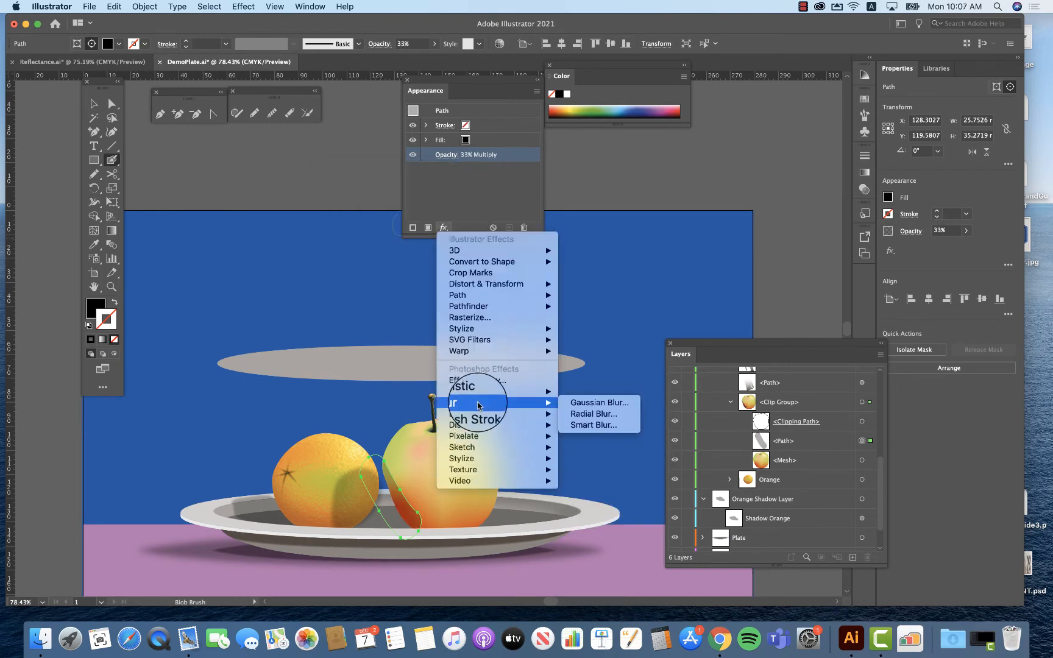
pyautogui.click(585, 403)
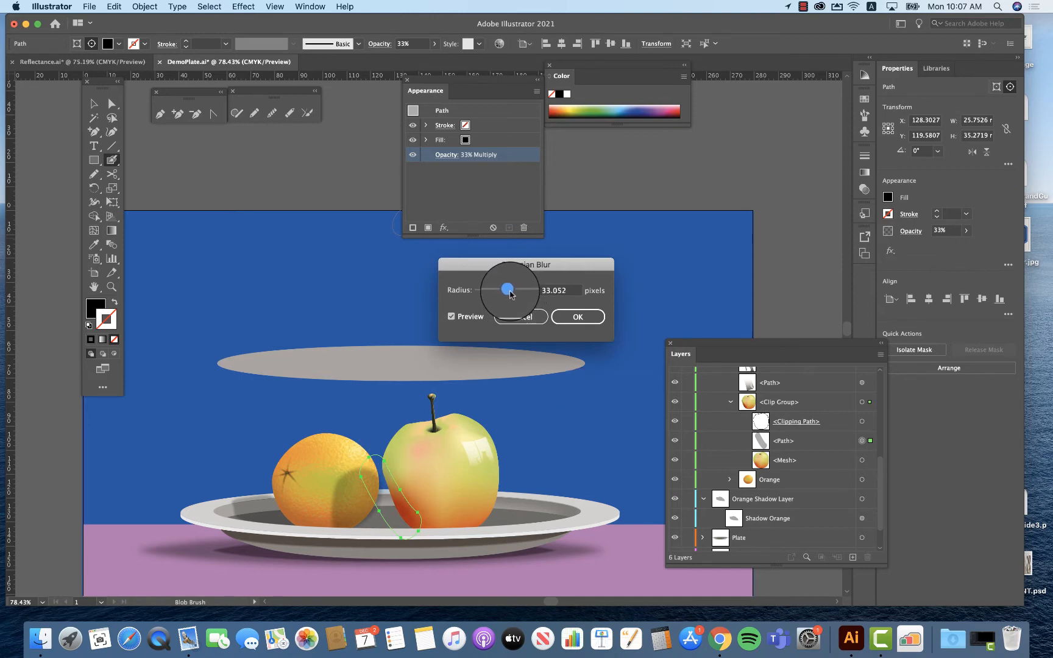
pyautogui.press('Return')
pyautogui.click(94, 104)
pyautogui.click(241, 175)
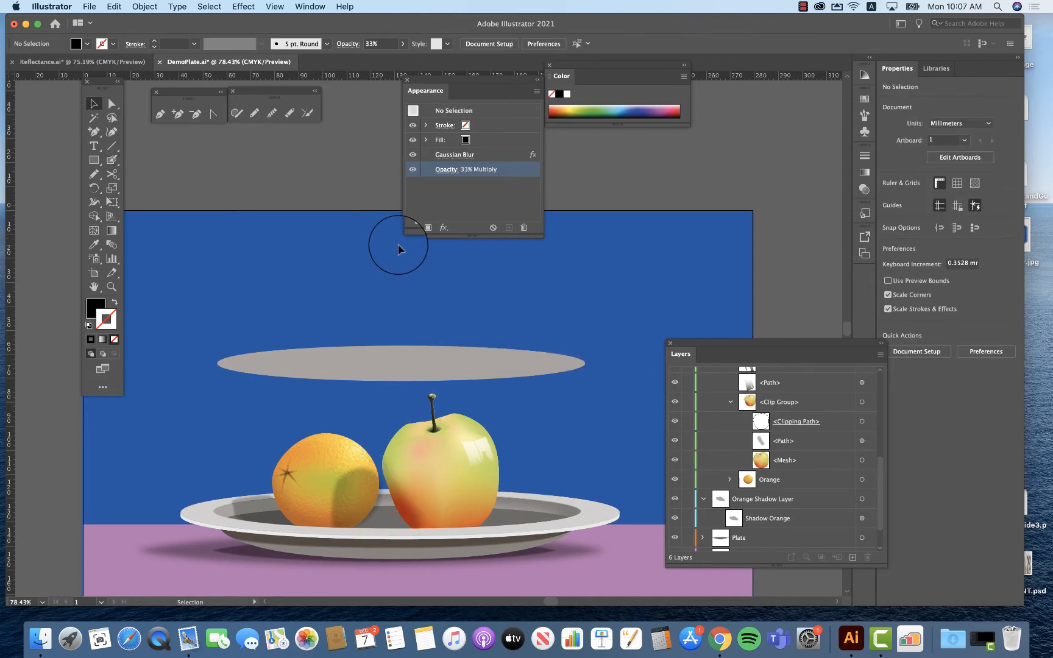
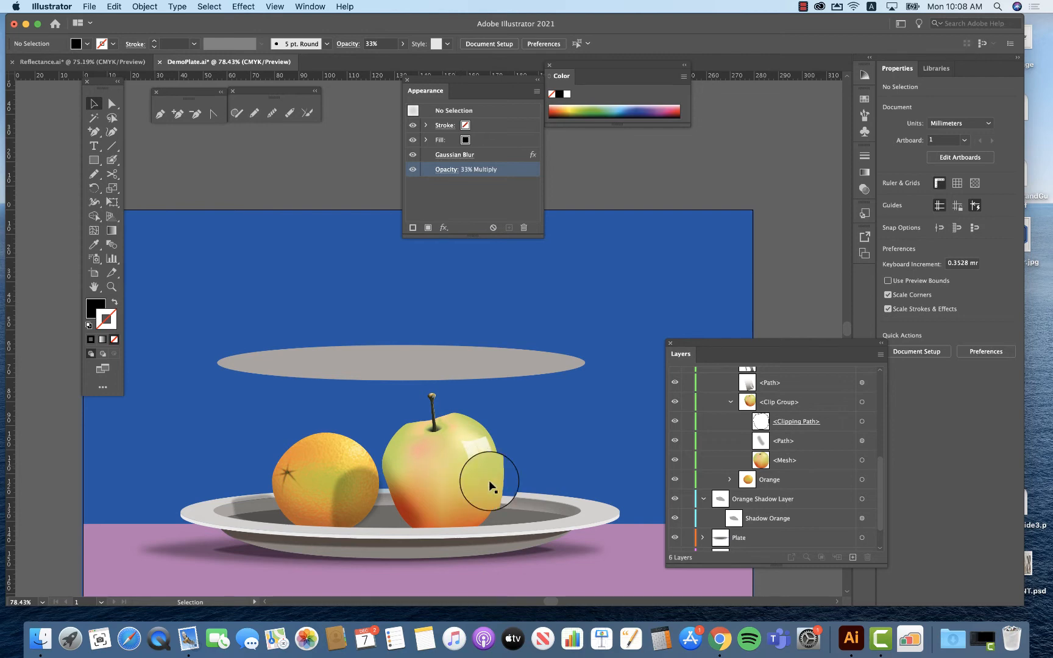
# Step: Duplicate the plate's dark inner bottom shape onto the blue background above the light grey ellipse
pyautogui.click(514, 519)
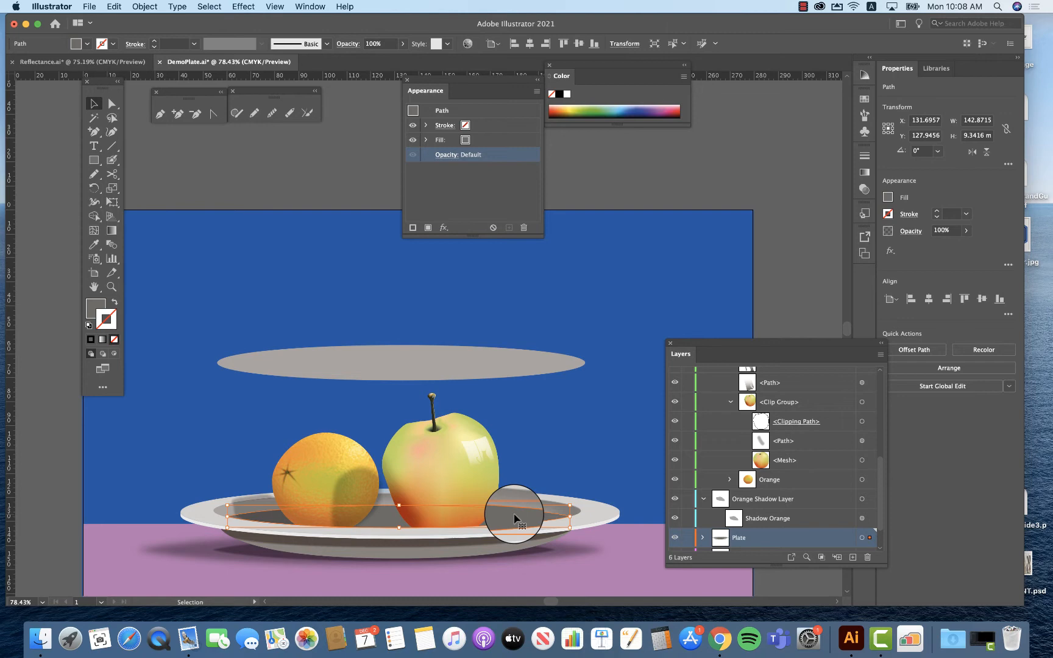
pyautogui.keyDown('alt'); pyautogui.moveTo(514, 519); pyautogui.dragTo(530, 301); pyautogui.keyUp('alt')
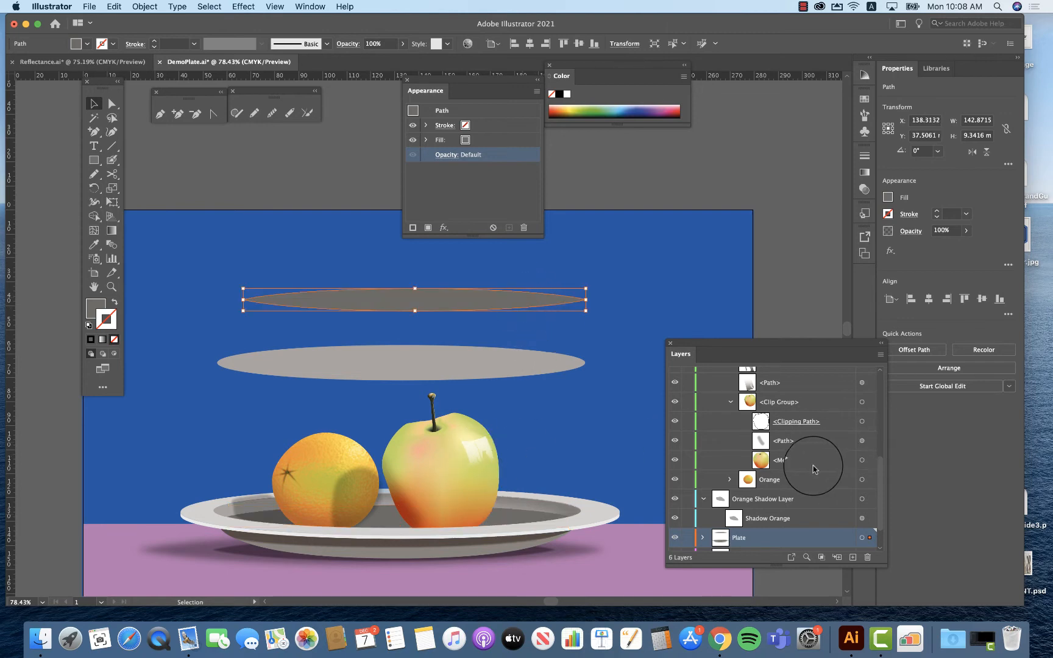
# Step: Add a new layer at the very top of the layer stack and name it Reflections Bottom
pyautogui.scroll(5, 794, 435)
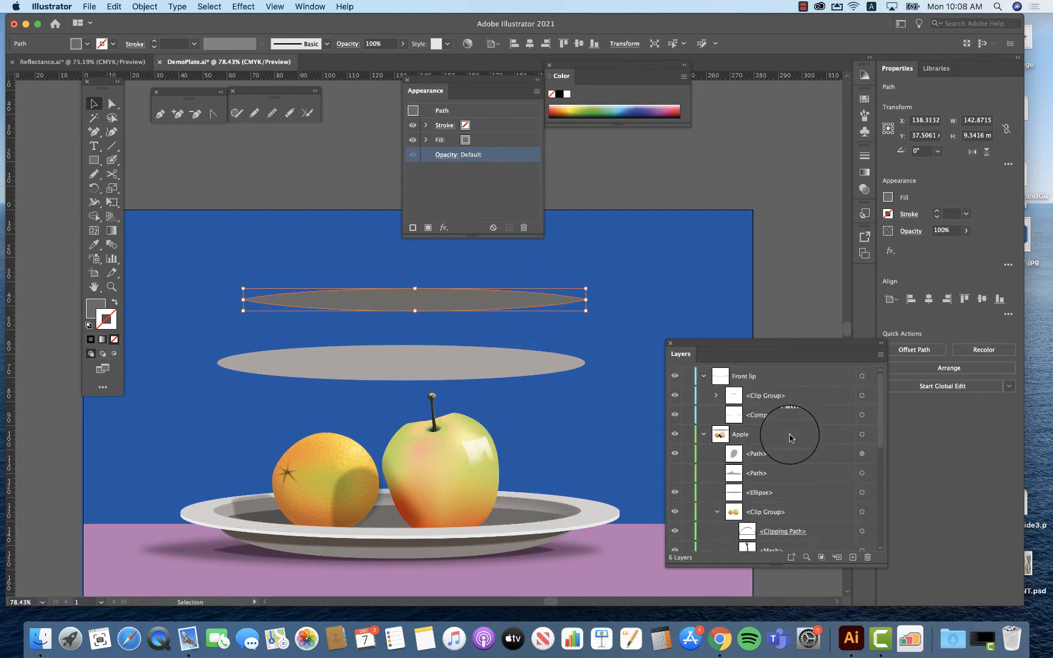
pyautogui.click(700, 372)
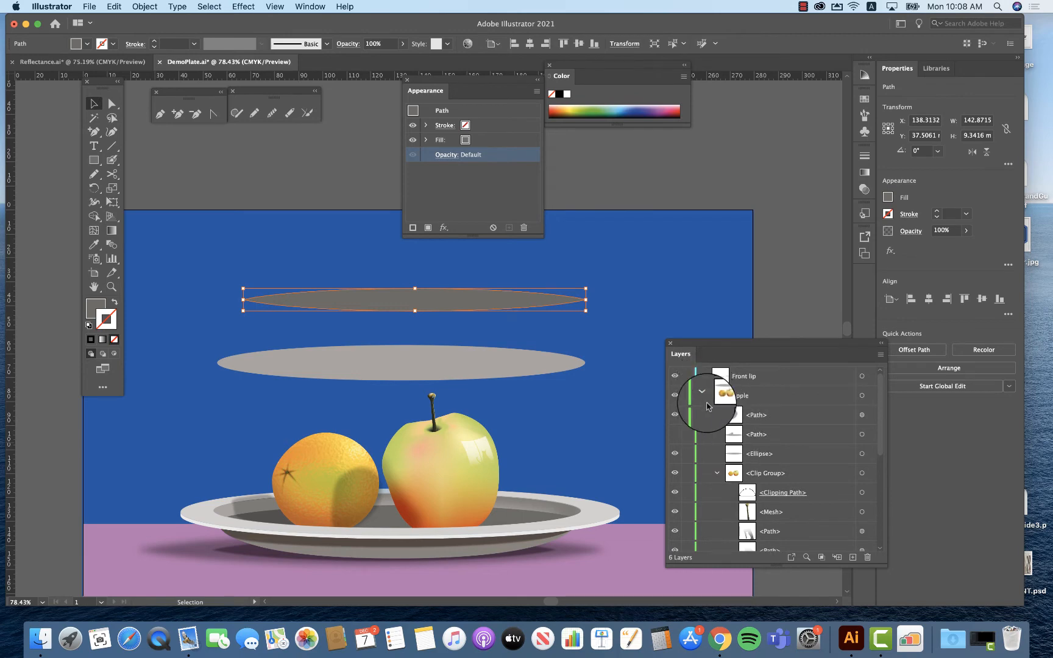
pyautogui.click(703, 392)
pyautogui.click(852, 557)
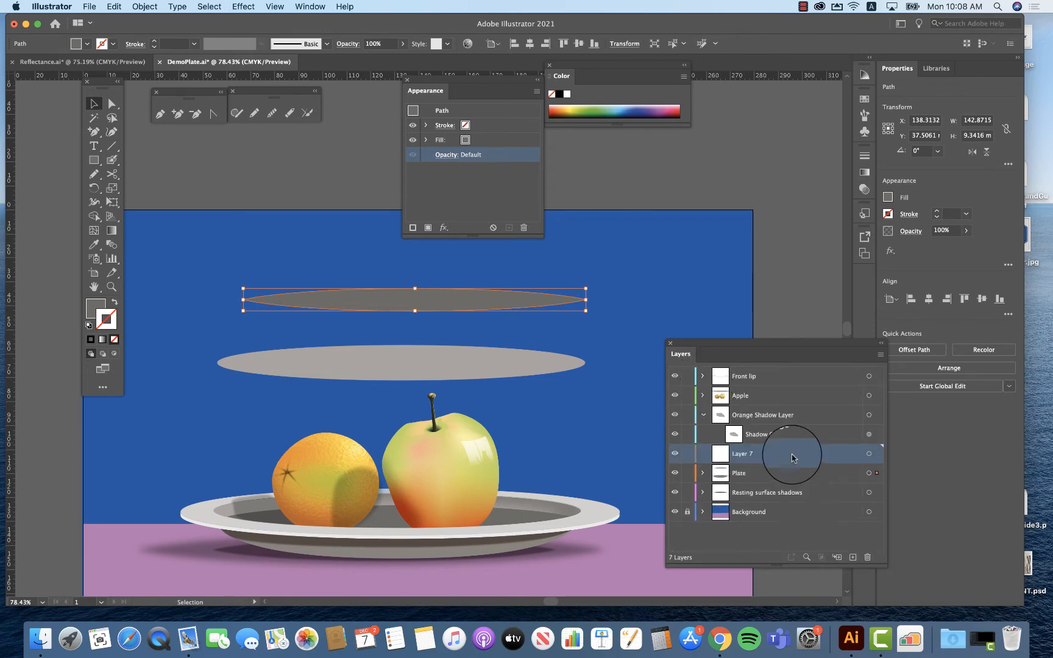
pyautogui.moveTo(792, 458); pyautogui.dragTo(773, 369)
pyautogui.doubleClick(736, 376)
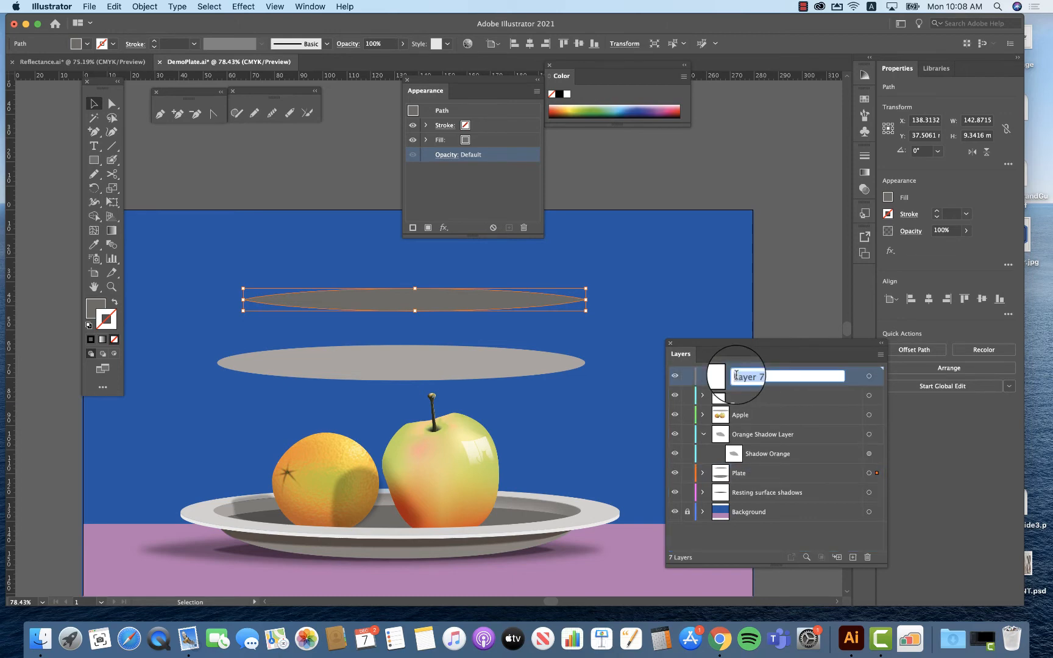
pyautogui.write('Bottom')
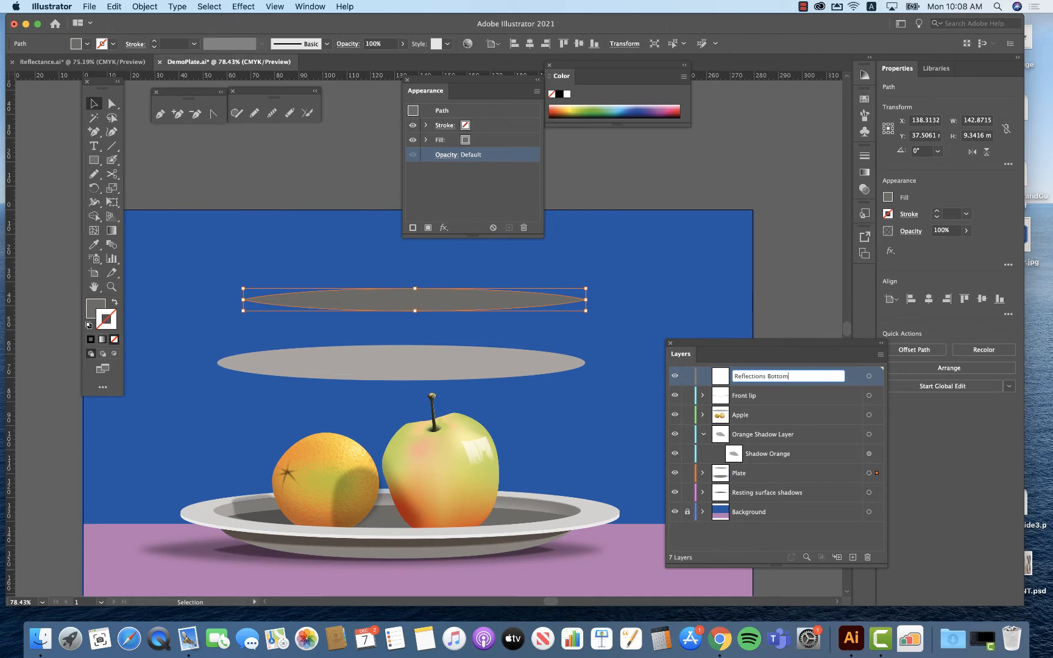
pyautogui.click(577, 431)
pyautogui.click(477, 298)
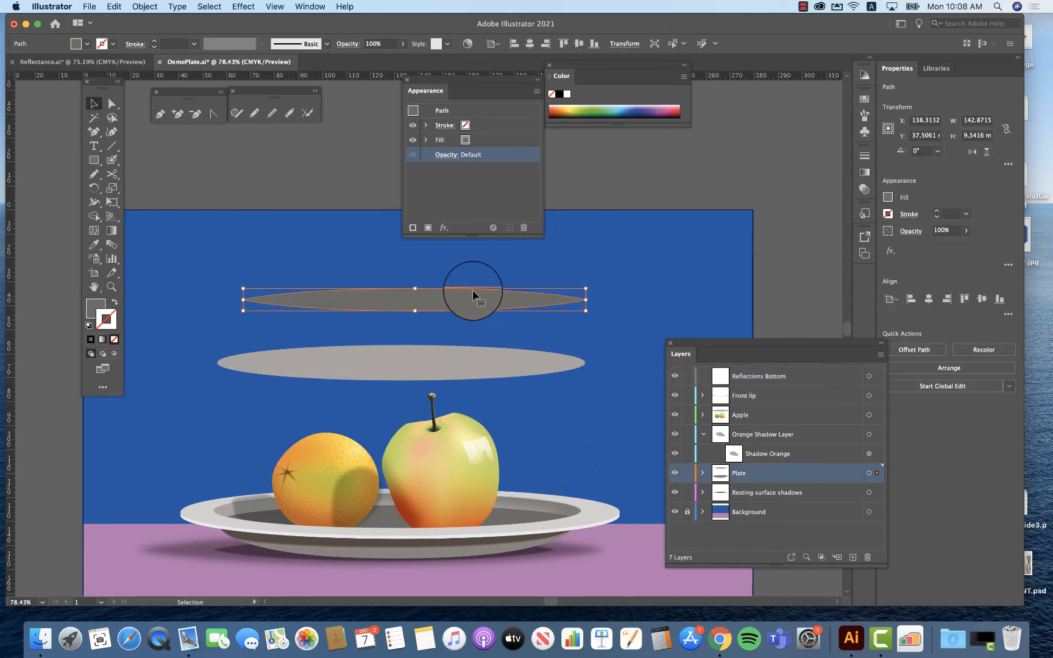
pyautogui.click(512, 317)
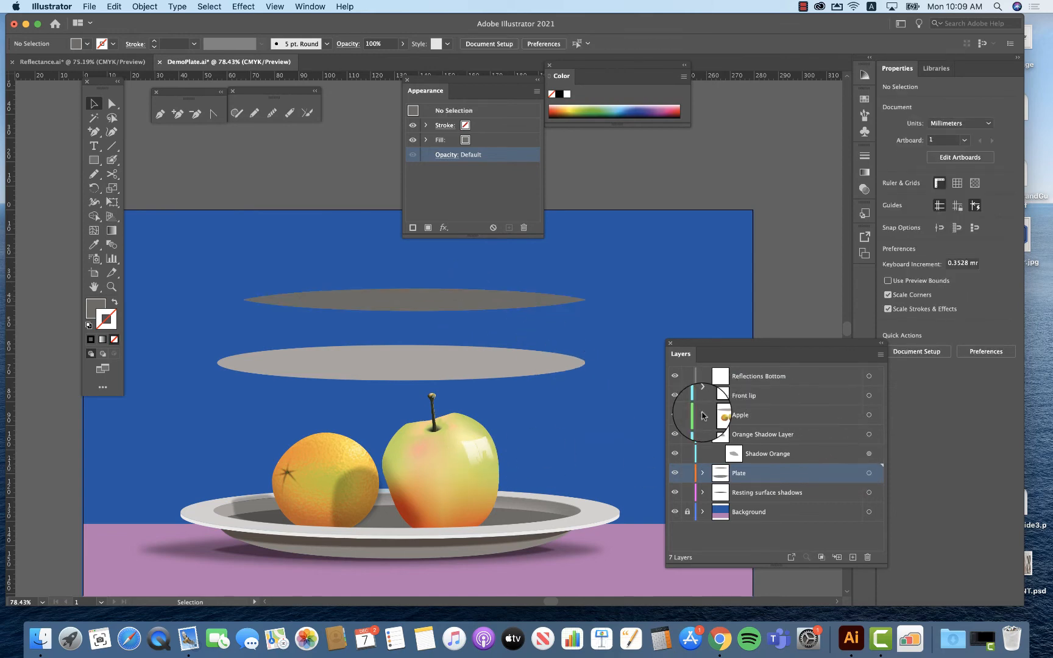
# Step: Copy the apple mesh from its clip group and paste it into the Reflections Bottom layer
pyautogui.click(703, 414)
pyautogui.scroll(-6, 806, 494)
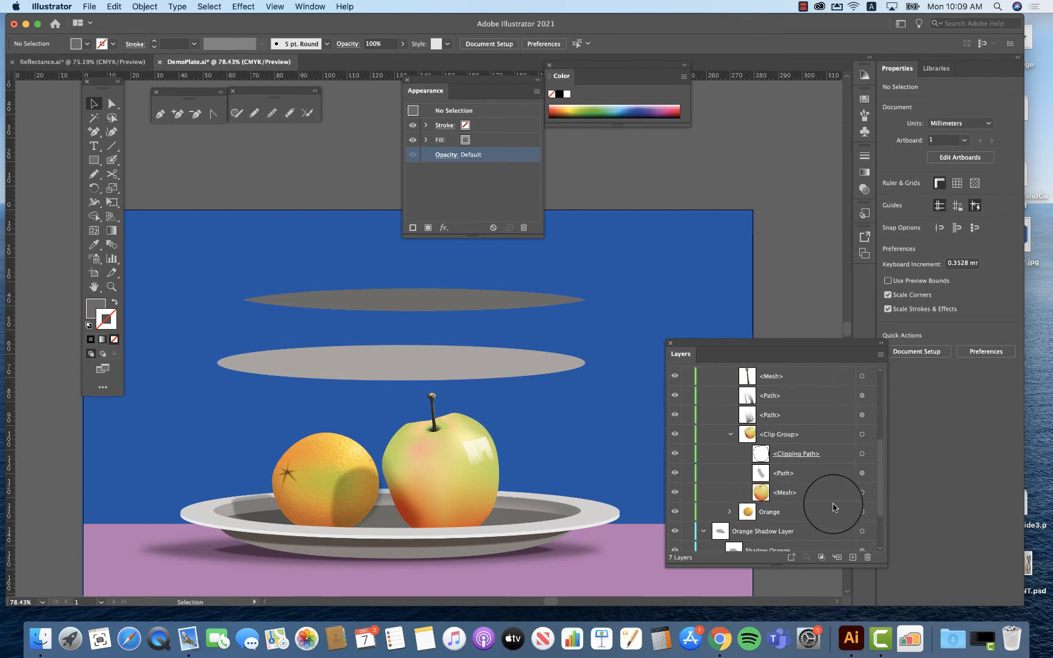
pyautogui.click(861, 493)
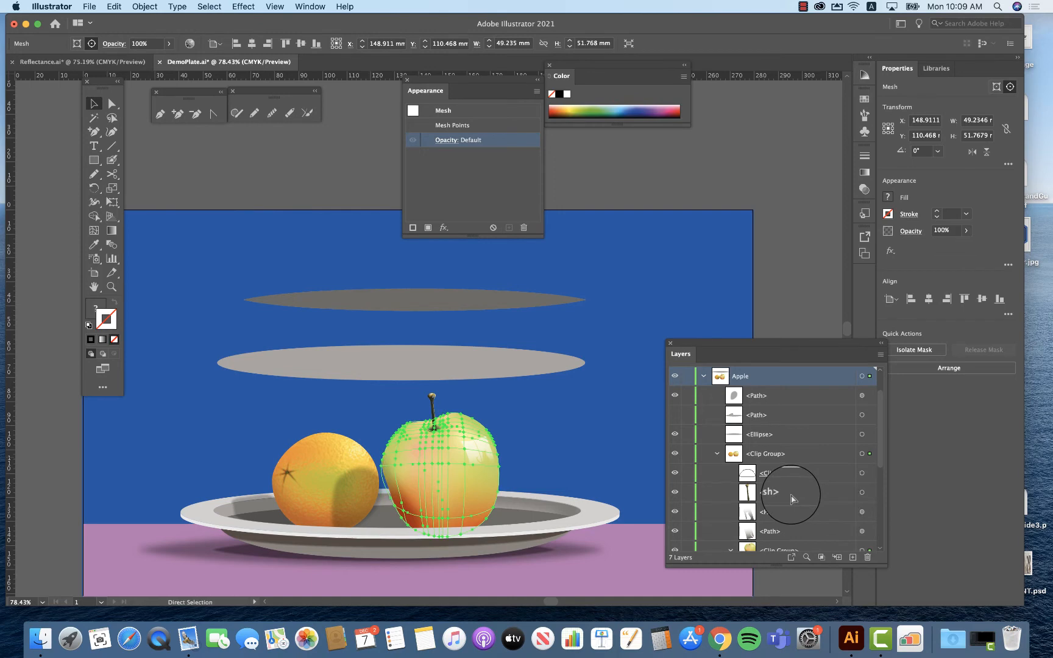
pyautogui.scroll(2, 792, 498)
pyautogui.press('v')
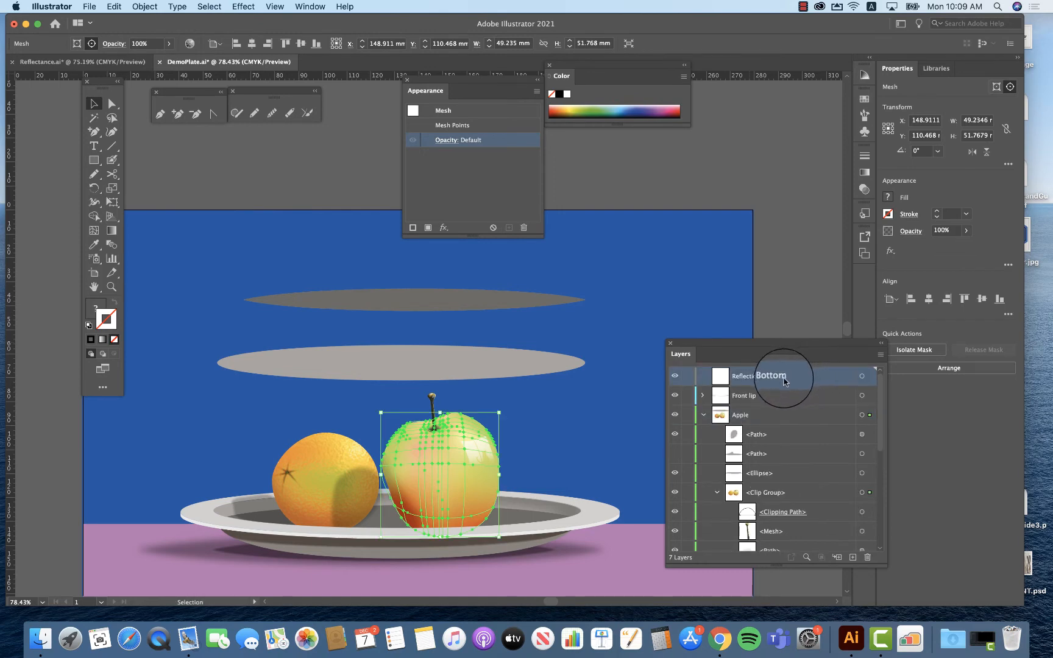
pyautogui.press('super+v')
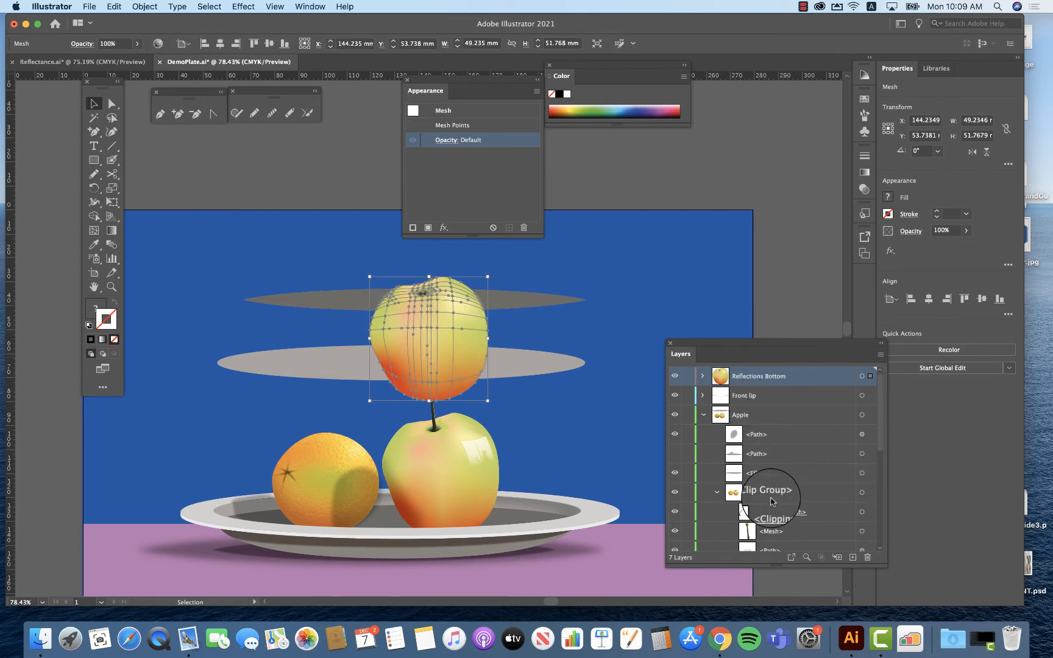
# Step: Copy the orange mesh into the Reflections Bottom layer and place it on the left side of the apple copy
pyautogui.scroll(-10, 792, 426)
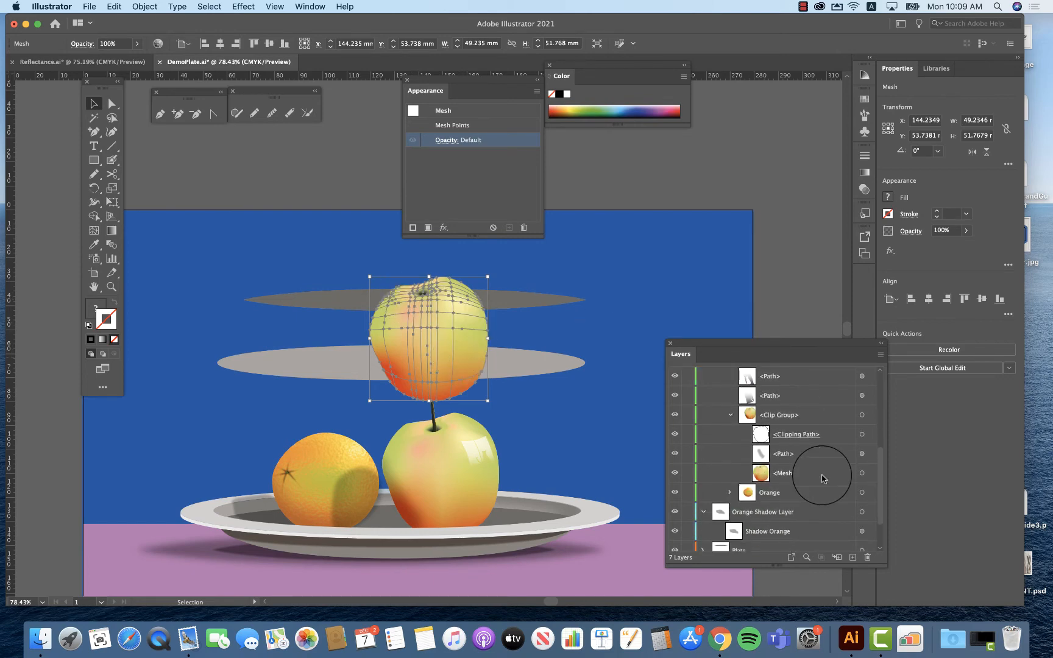
pyautogui.scroll(-3, 798, 484)
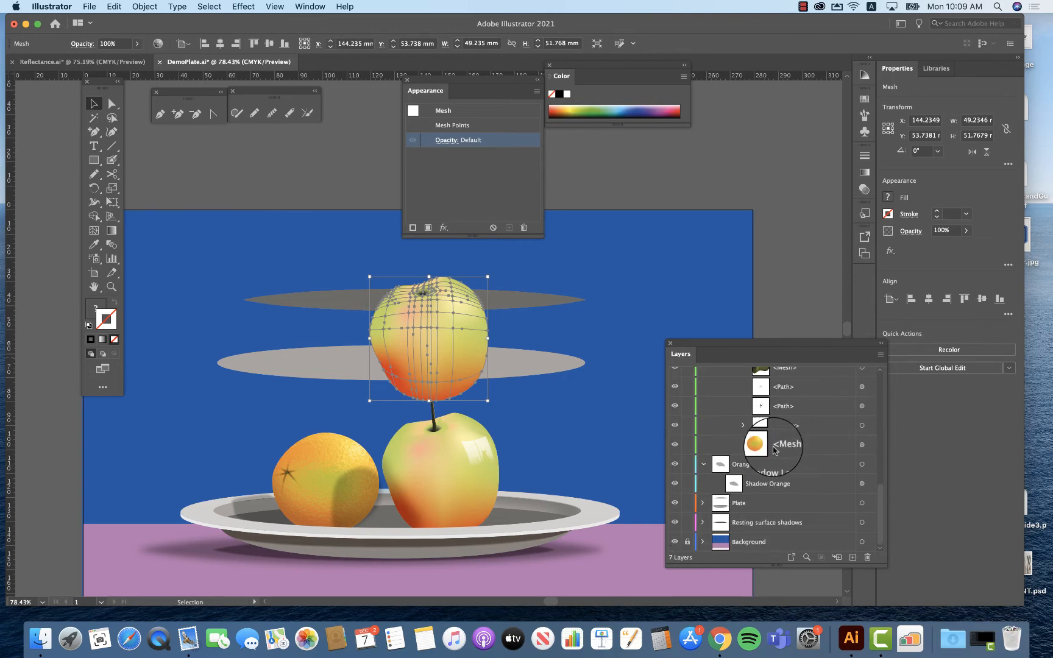
pyautogui.click(859, 443)
pyautogui.press('super+c')
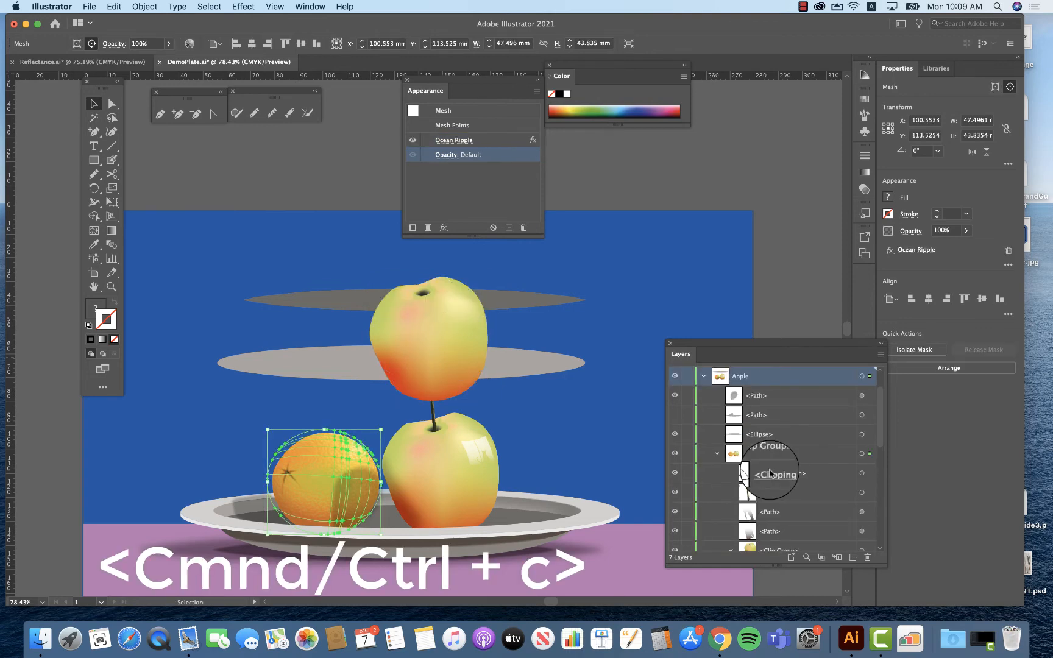
pyautogui.scroll(2, 789, 421)
pyautogui.click(780, 376)
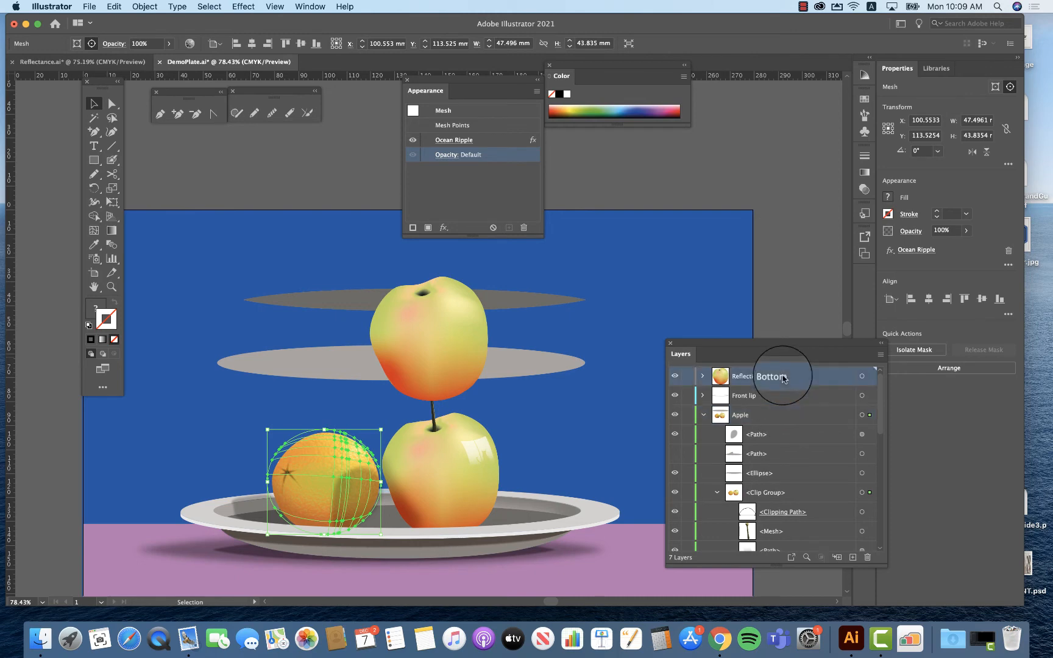
pyautogui.press('super+v')
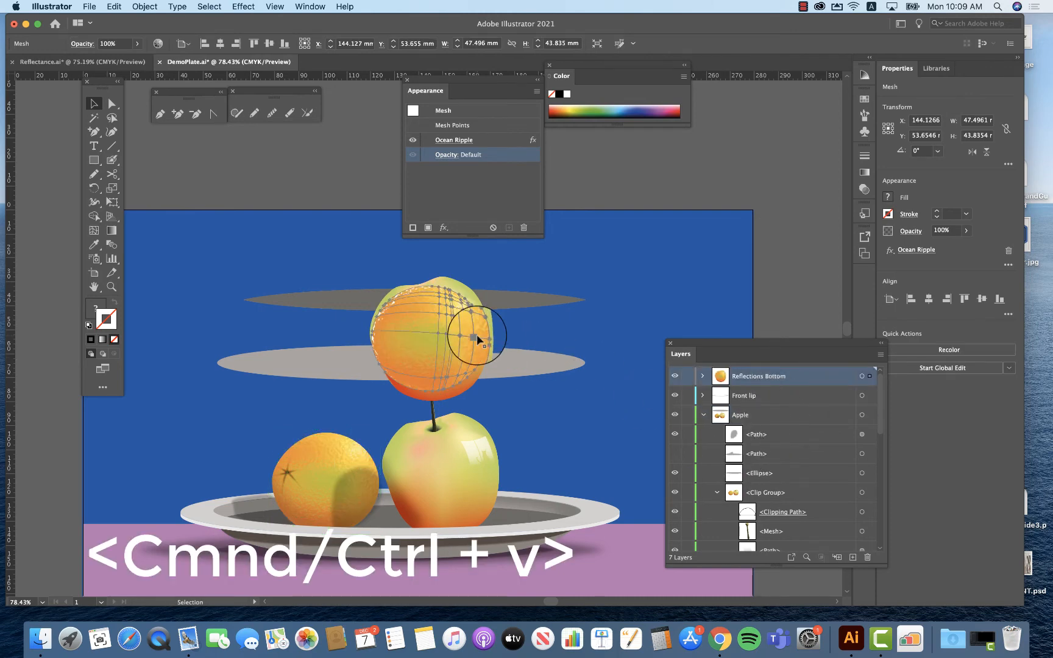
pyautogui.click(95, 105)
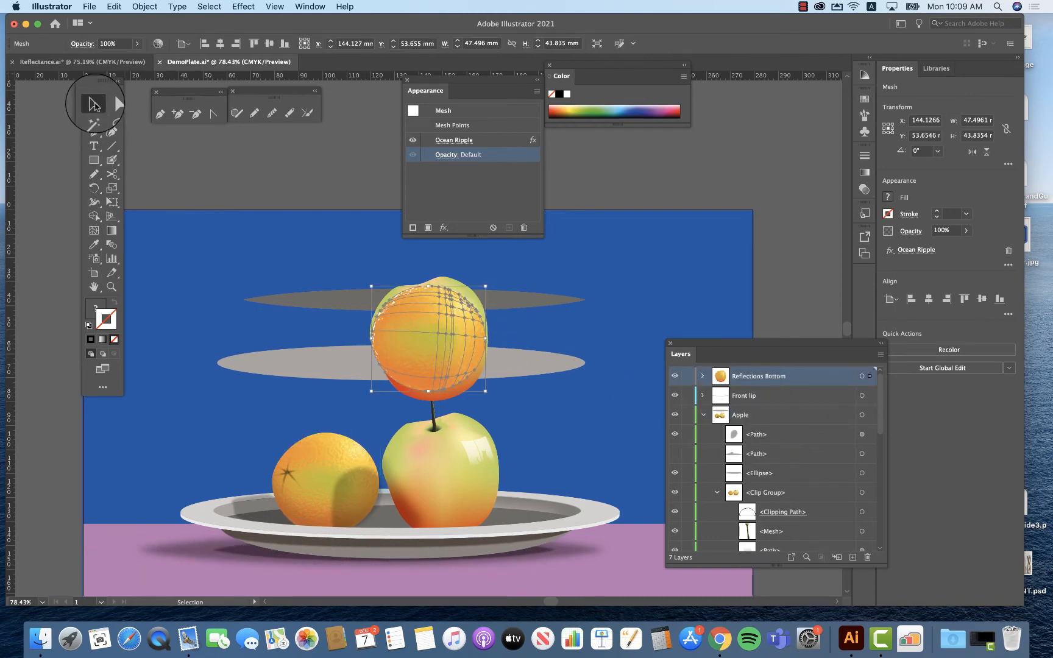
pyautogui.moveTo(440, 343); pyautogui.dragTo(345, 348)
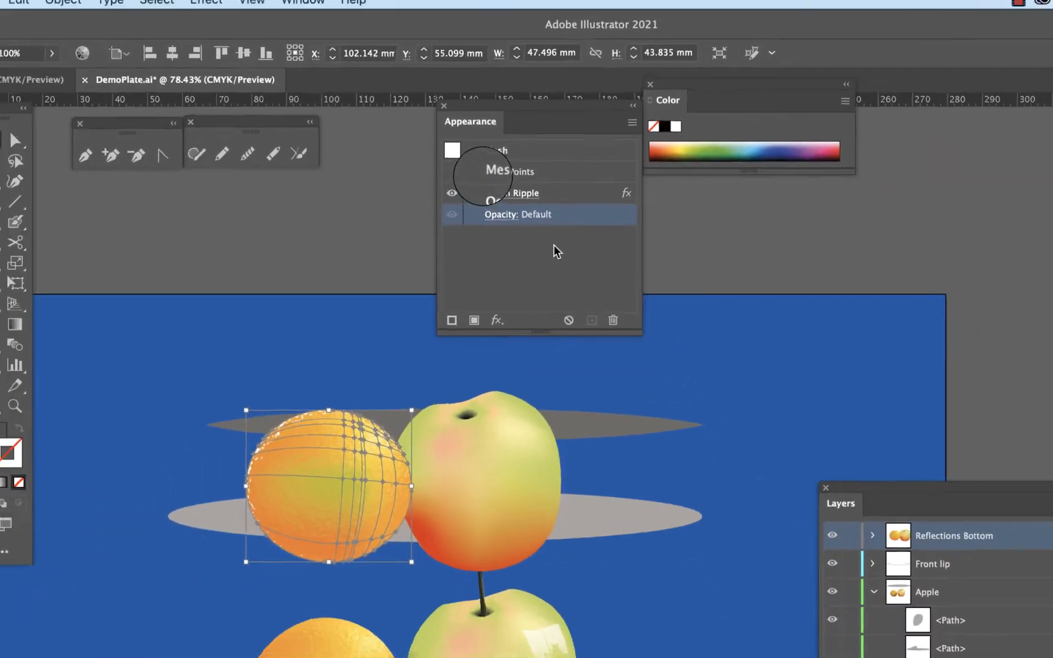
# Step: Remove the Ocean Ripple effect from the orange copy and shift it about 5 mm away from the apple copy
pyautogui.click(570, 195)
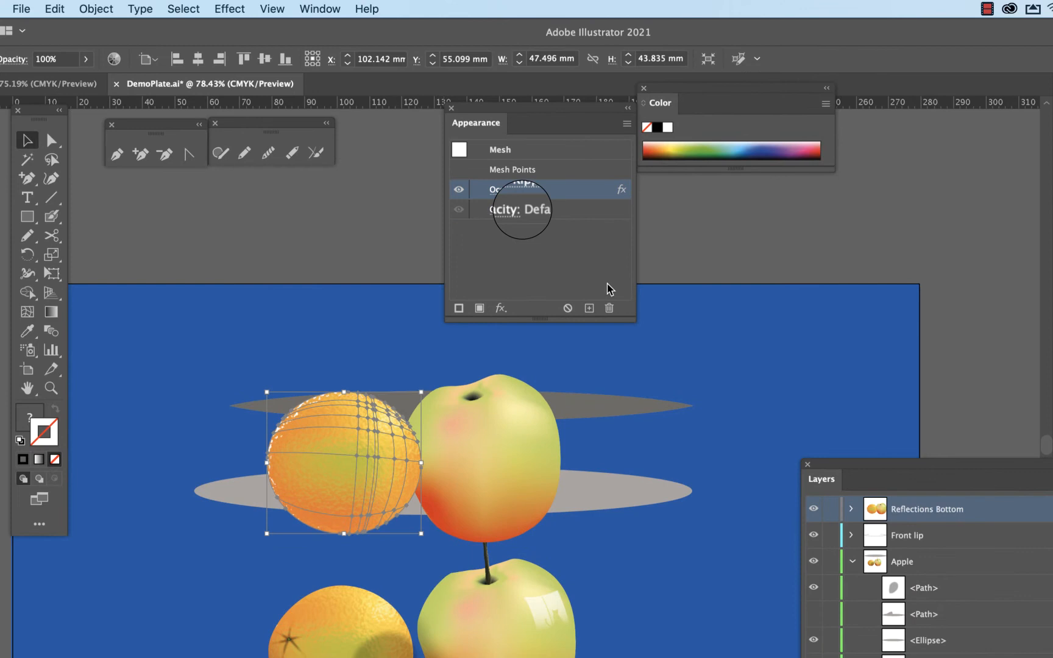
pyautogui.click(613, 320)
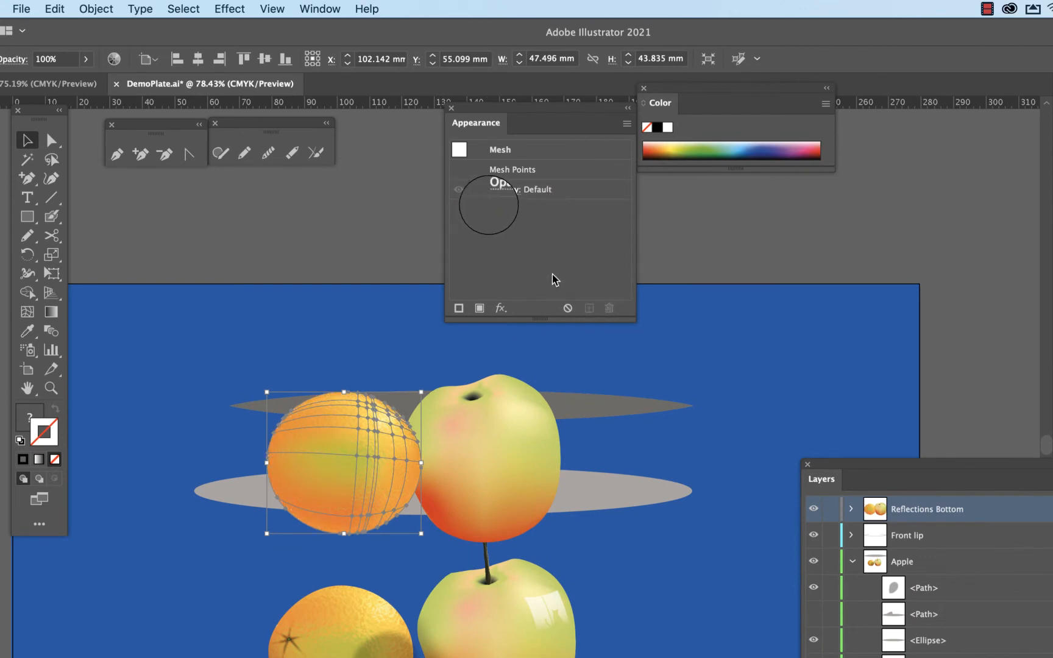
pyautogui.click(314, 337)
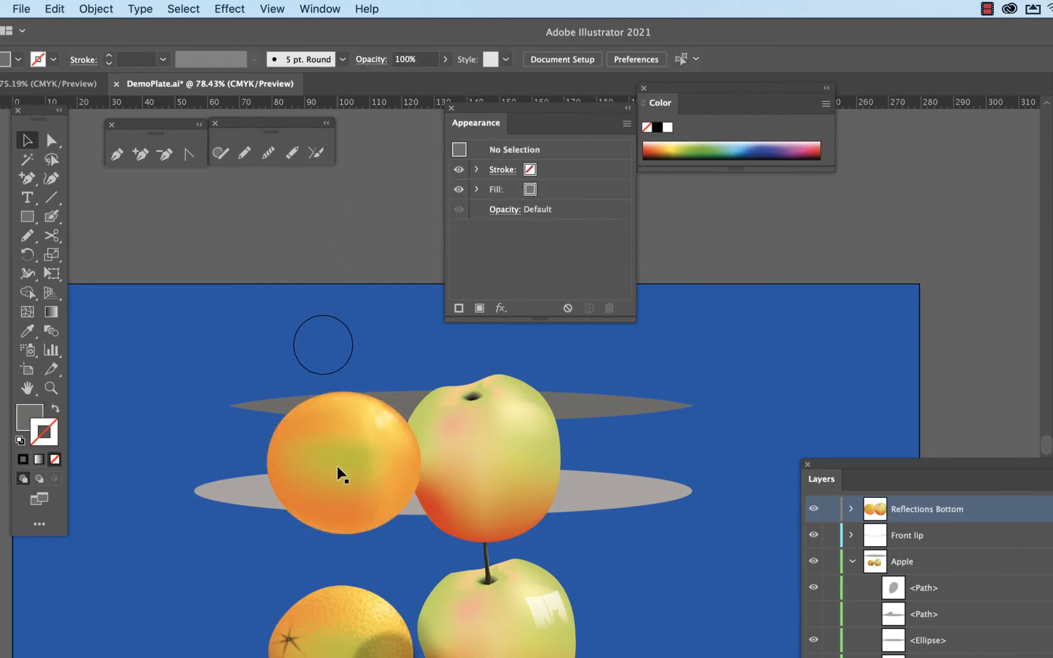
pyautogui.moveTo(342, 475)
pyautogui.mouseDown()
pyautogui.moveTo(350, 482)
pyautogui.moveTo(317, 482)
pyautogui.moveTo(340, 479)
pyautogui.mouseUp()
# Step: Simplify the apple copy above the plate by deleting its closely spaced interior mesh lines with the Mesh tool
pyautogui.scroll(-2, 340, 478)
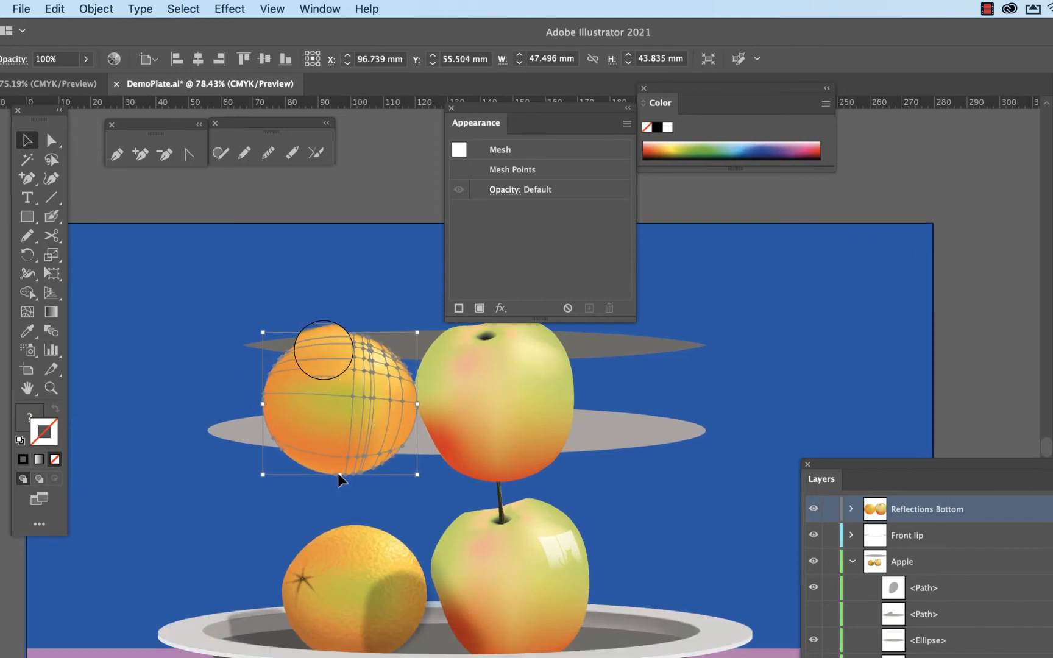
pyautogui.scroll(-3, 339, 479)
pyautogui.hscroll(2, 339, 480)
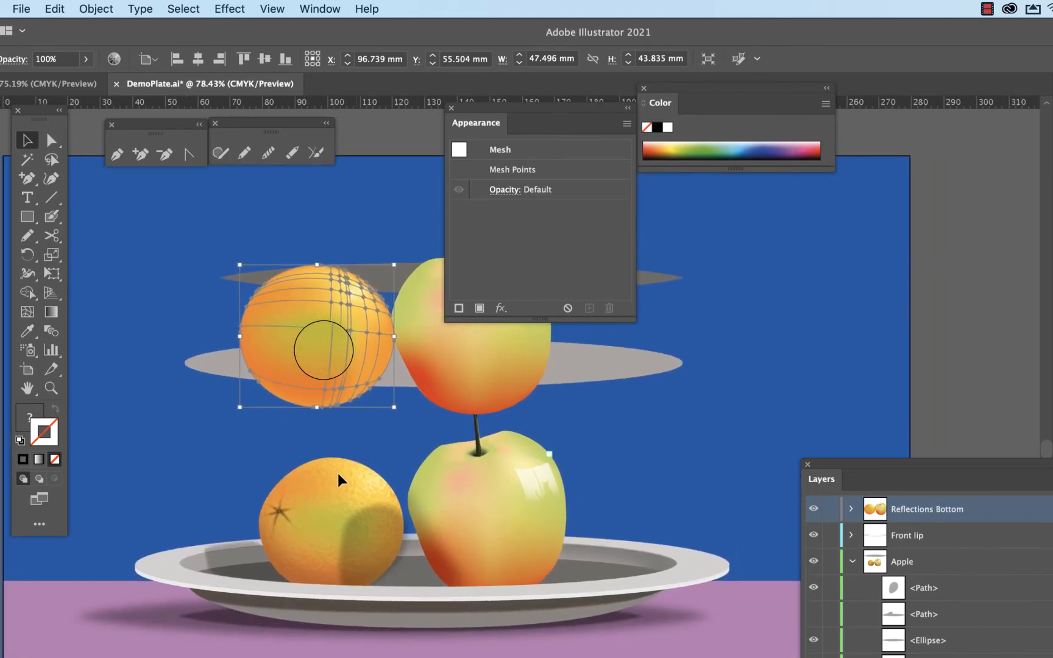
pyautogui.hscroll(5, 323, 256)
pyautogui.scroll(-1, 323, 256)
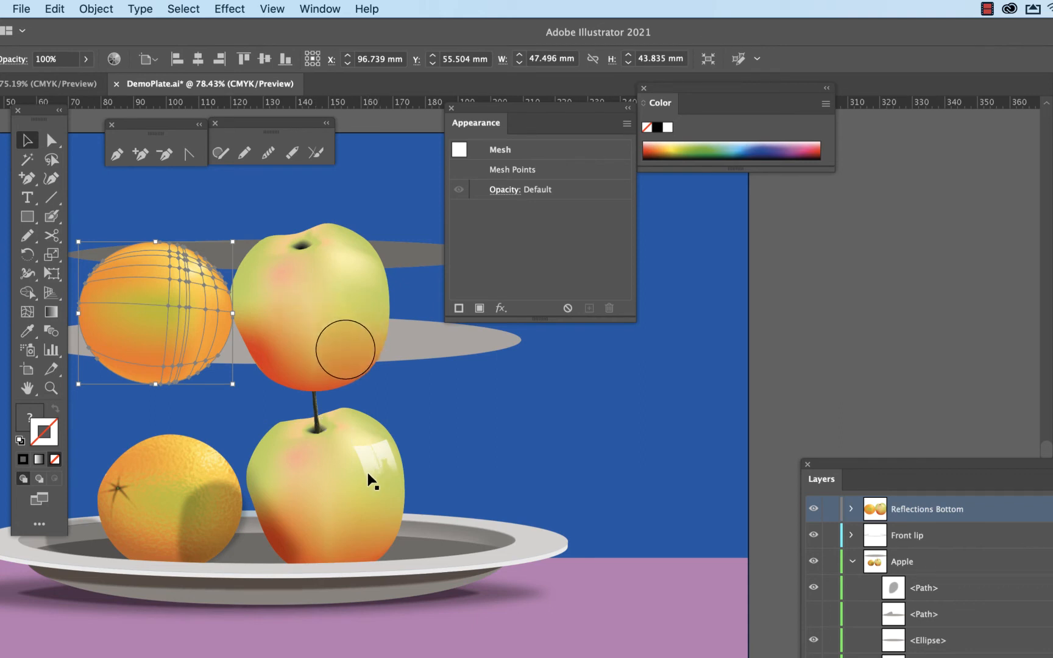
pyautogui.click(370, 481)
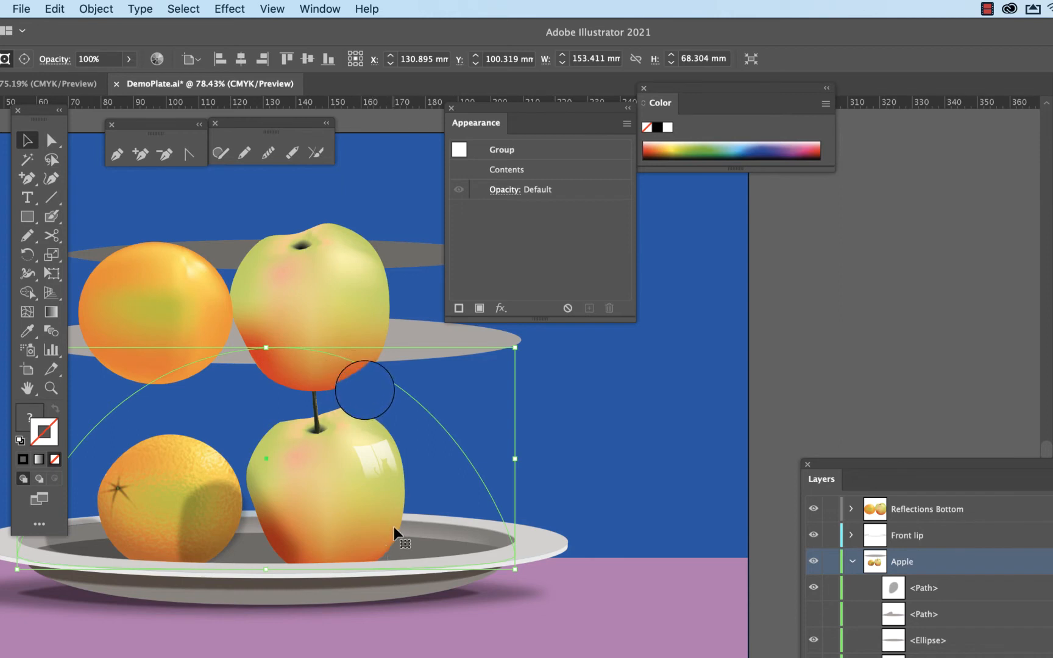
pyautogui.click(345, 305)
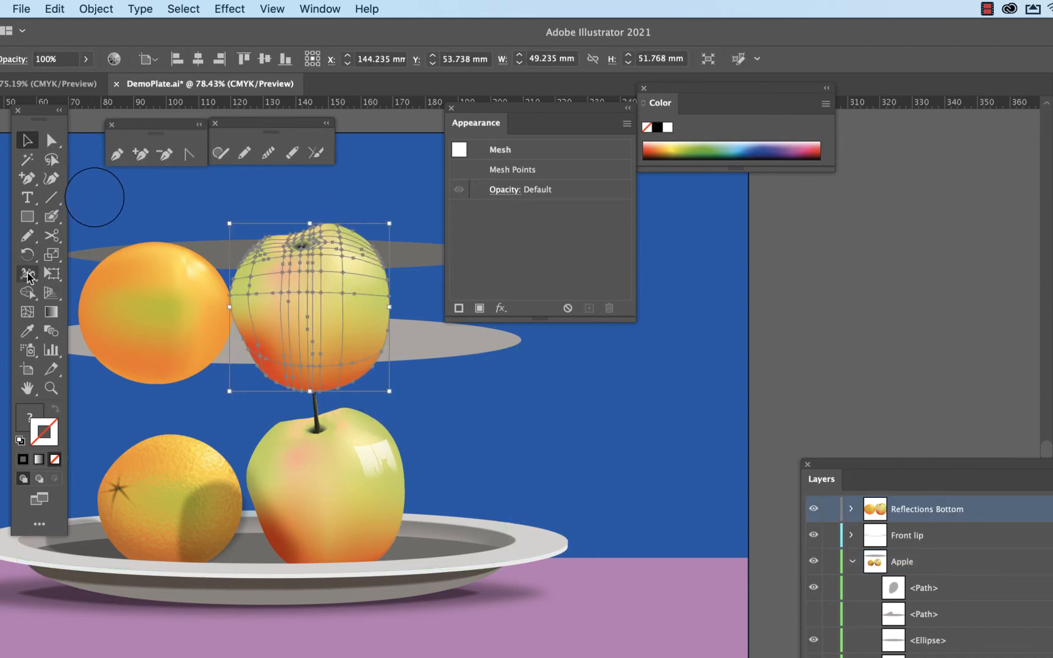
pyautogui.click(26, 311)
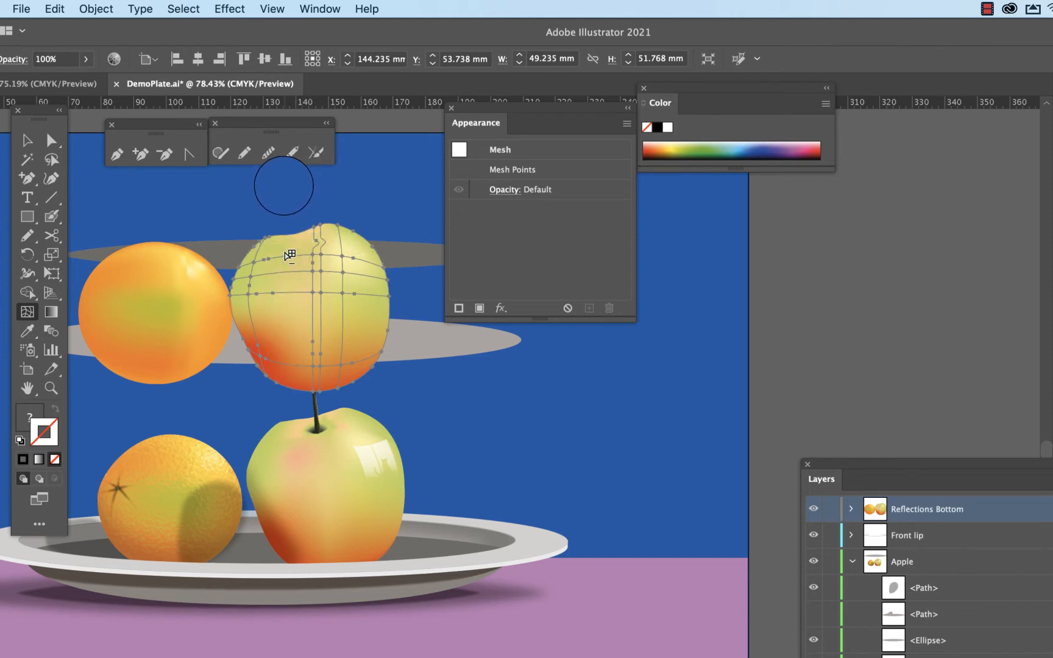
pyautogui.keyDown('alt'); pyautogui.click(320, 251); pyautogui.keyUp('alt')
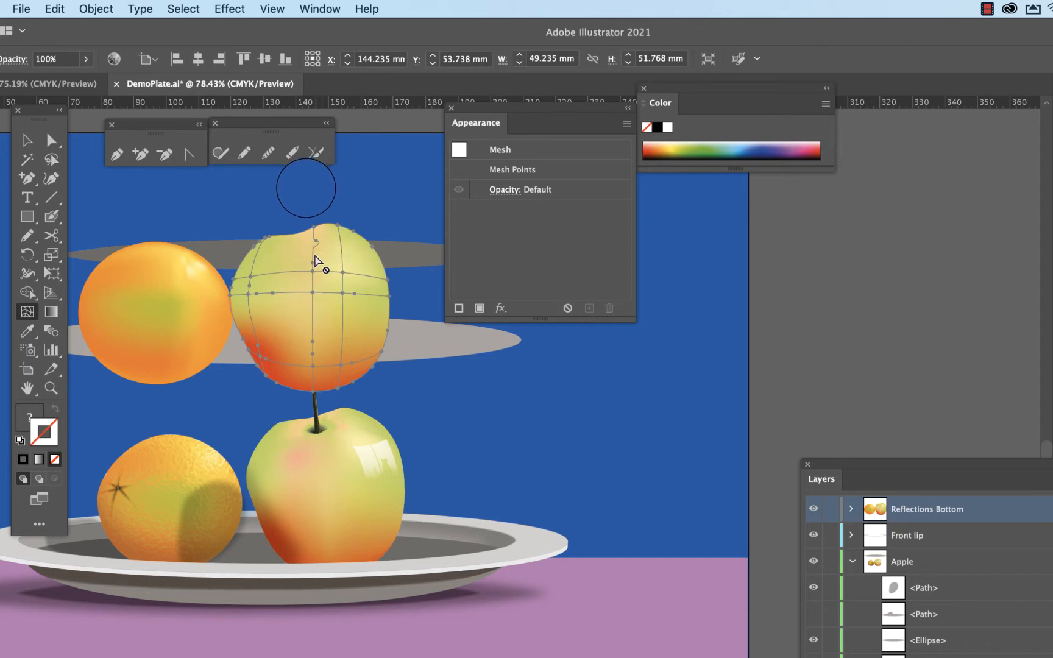
pyautogui.keyDown('alt'); pyautogui.click(313, 273); pyautogui.keyUp('alt')
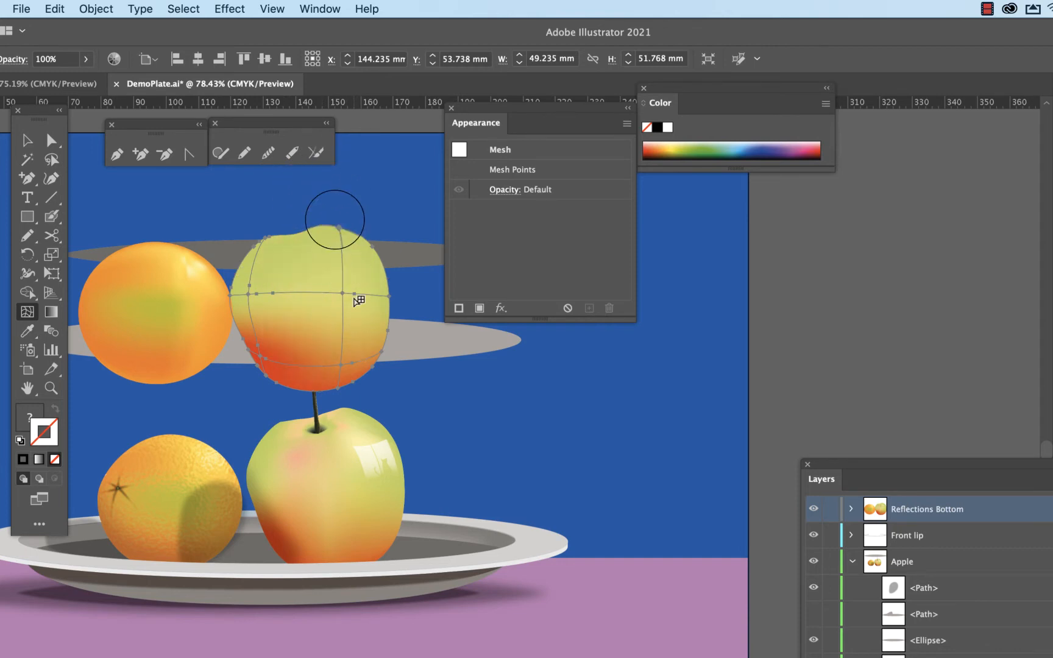
# Step: Recolor the two middle interior mesh points of the apple copy with warm orange and yellow tones sampled from its surface
pyautogui.click(51, 140)
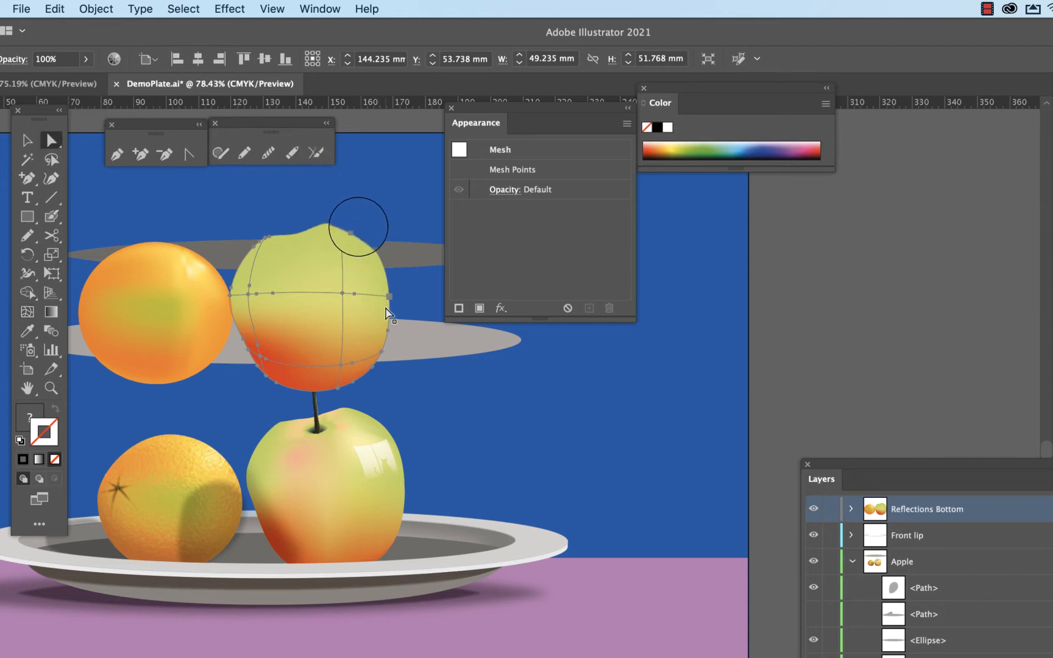
pyautogui.click(343, 294)
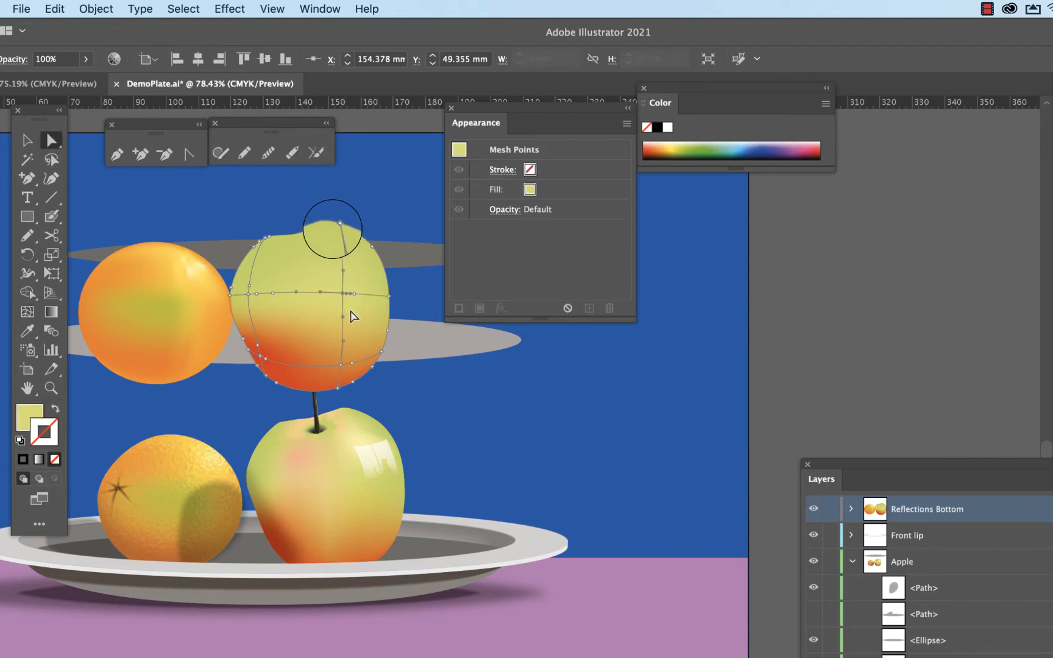
pyautogui.press('i')
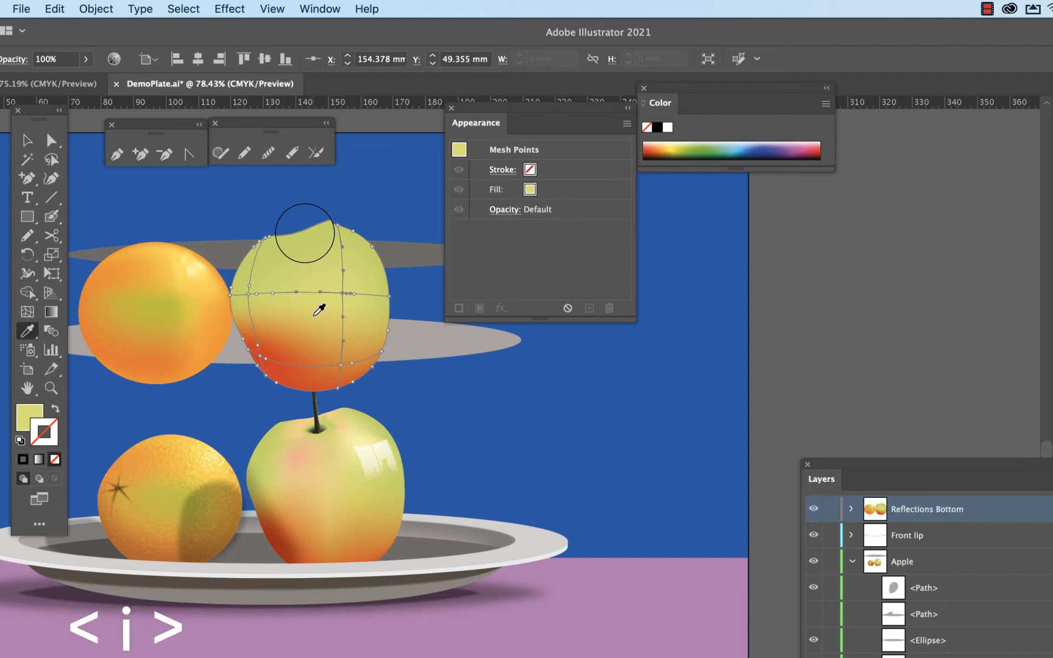
pyautogui.click(294, 327)
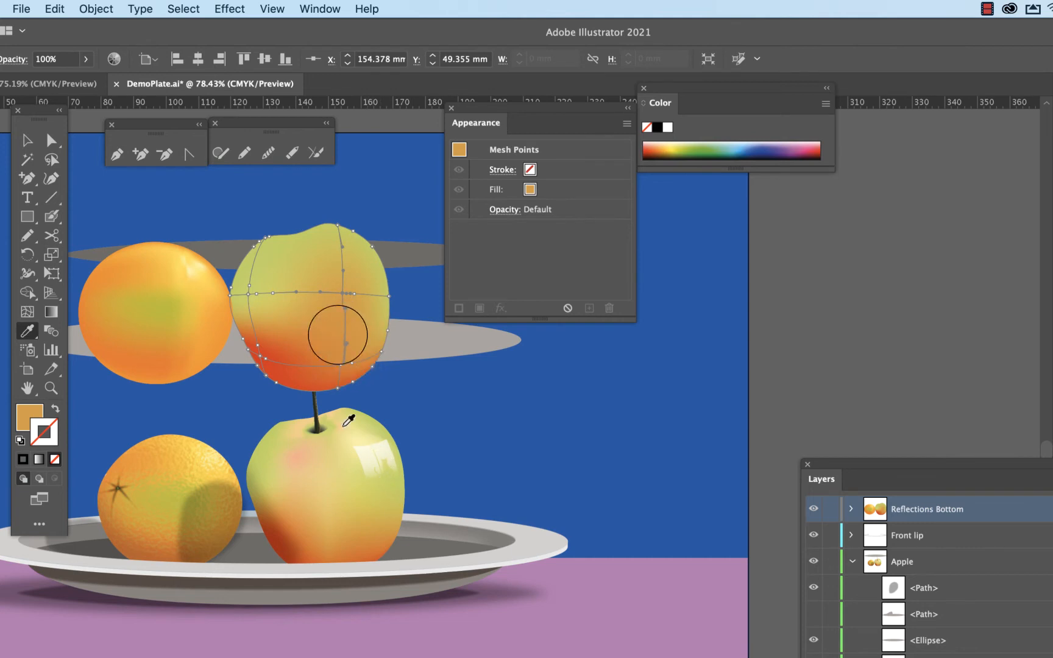
pyautogui.keyDown('super'); pyautogui.click(247, 295); pyautogui.keyUp('super')
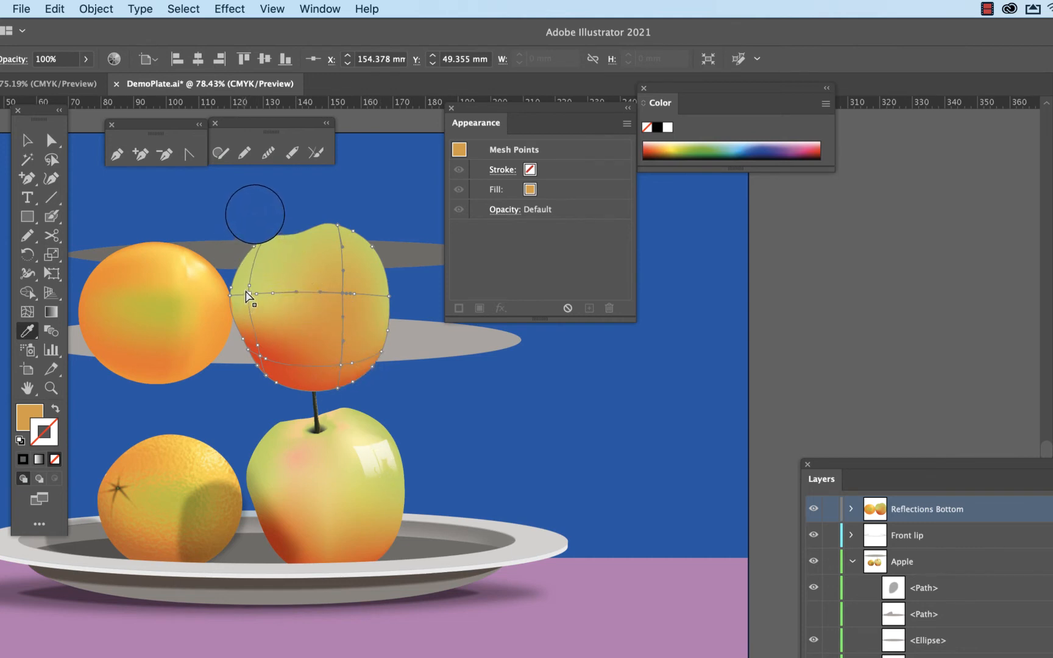
pyautogui.click(282, 304)
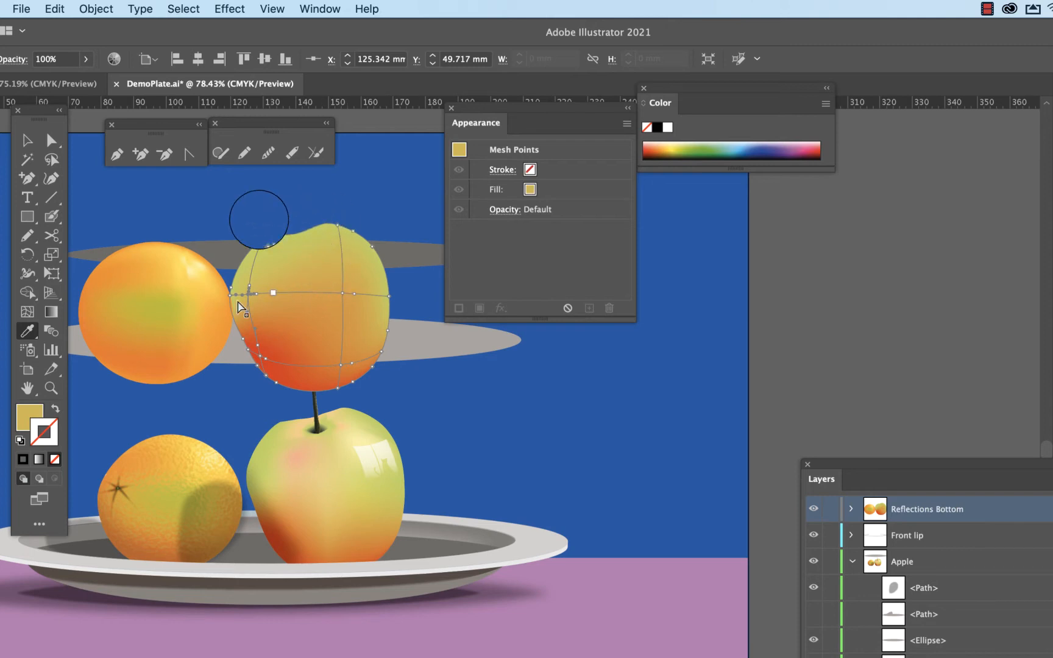
# Step: Simplify the orange copy by deleting its green center mesh lines and the dense highlight mesh lines with the Mesh tool
pyautogui.click(173, 326)
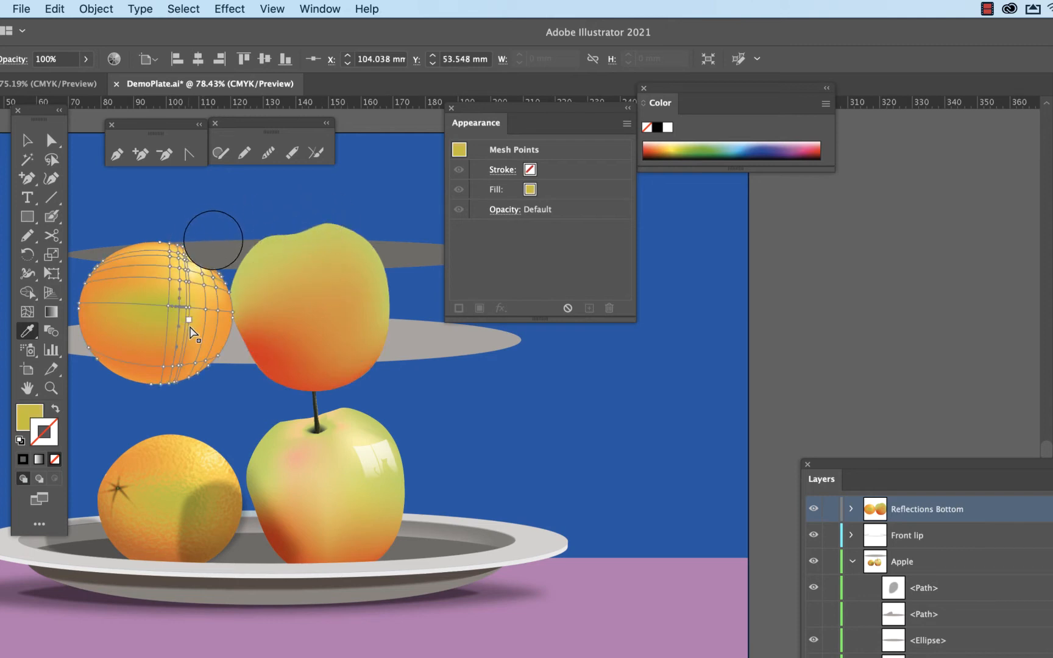
pyautogui.press('u')
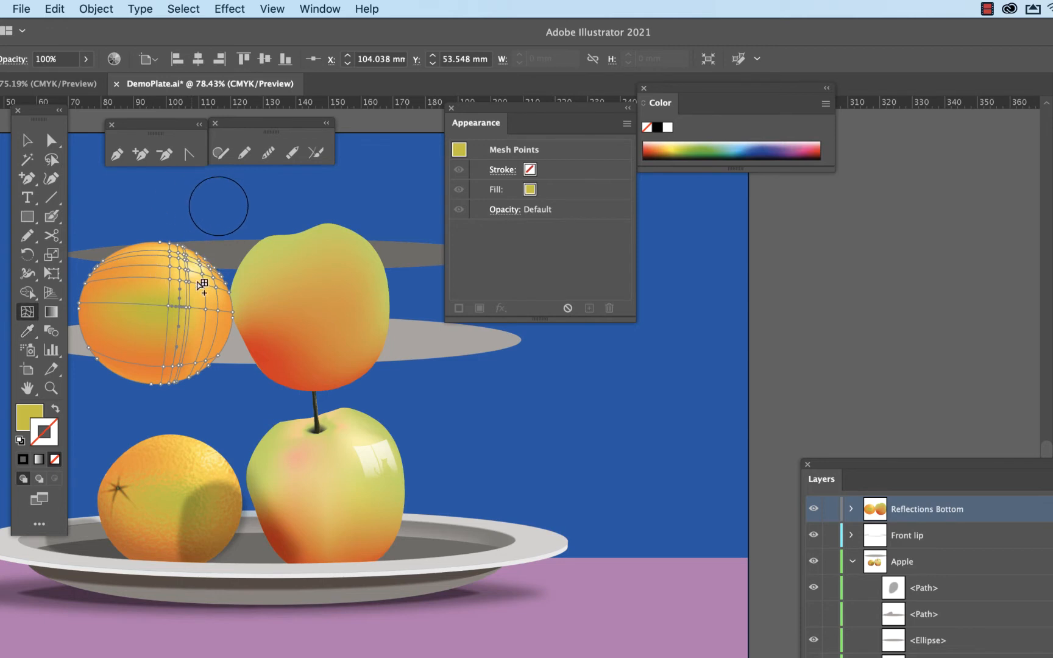
pyautogui.press('alt')
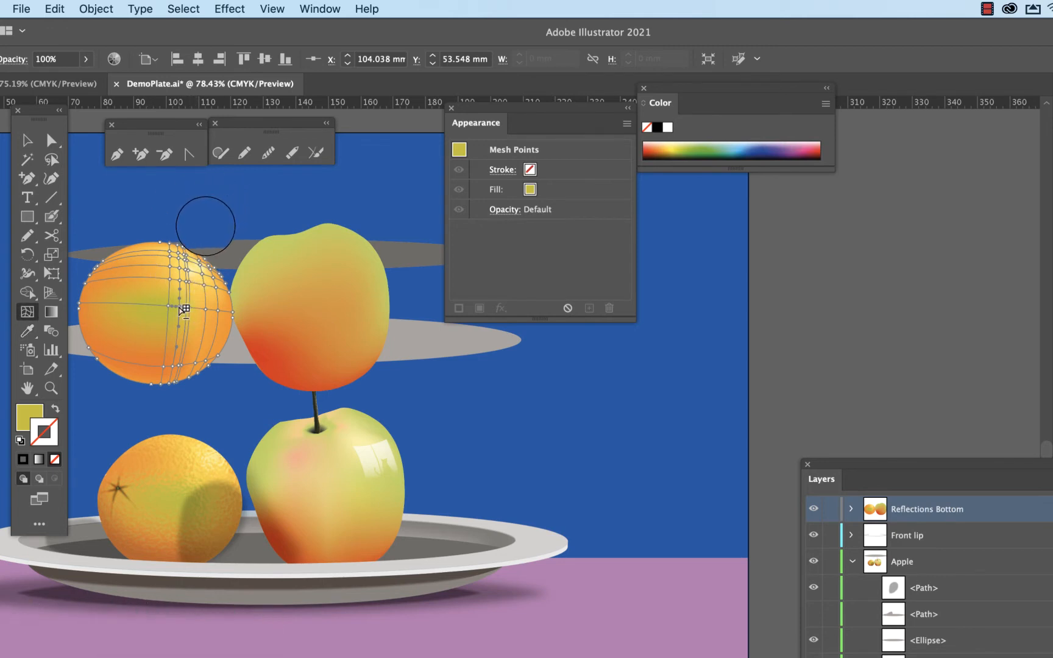
pyautogui.keyDown('alt'); pyautogui.click(179, 308); pyautogui.keyUp('alt')
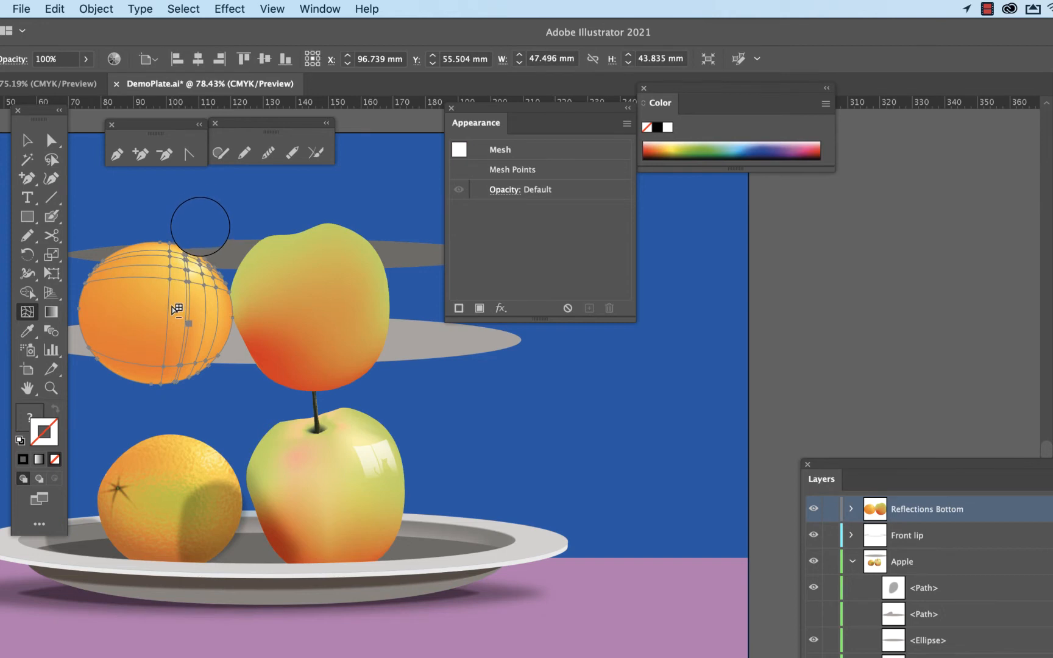
pyautogui.keyDown('alt'); pyautogui.click(190, 271); pyautogui.keyUp('alt')
pyautogui.keyDown('alt'); pyautogui.click(191, 265); pyautogui.keyUp('alt')
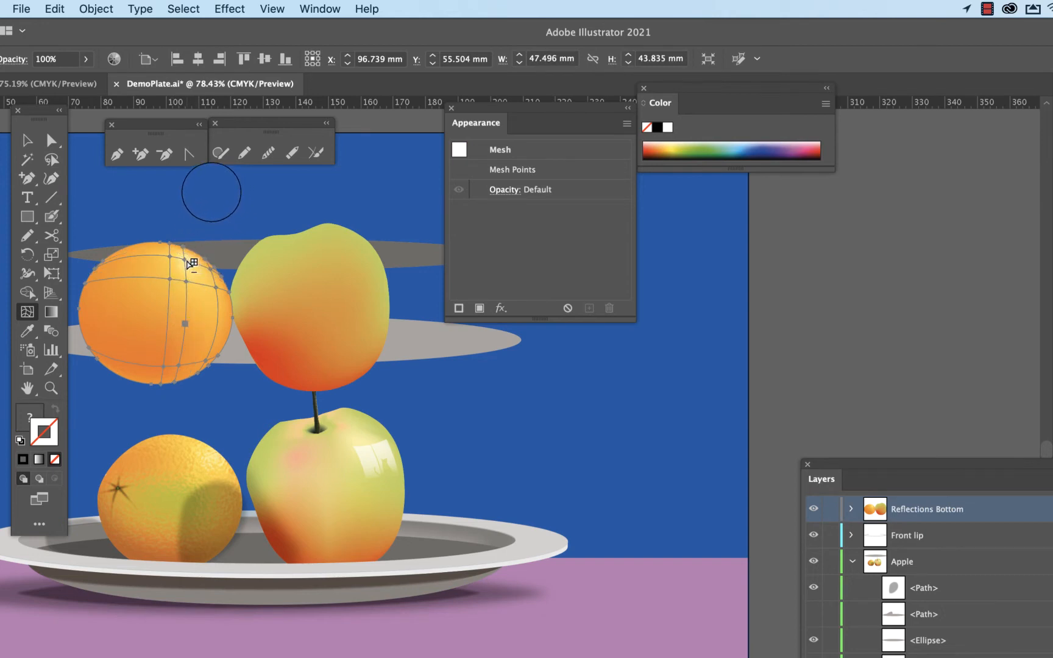
pyautogui.keyDown('alt'); pyautogui.click(186, 261); pyautogui.keyUp('alt')
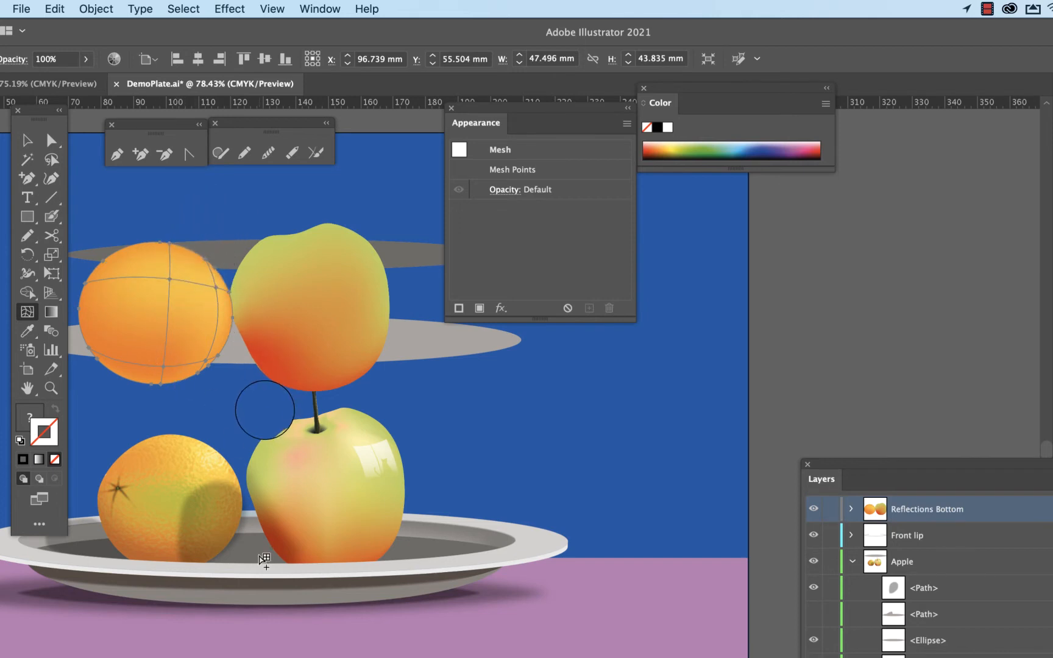
# Step: Roughen the apple copy's edges and mesh lines into vertical ripples with the Wrinkle tool
pyautogui.press('v')
pyautogui.click(345, 326)
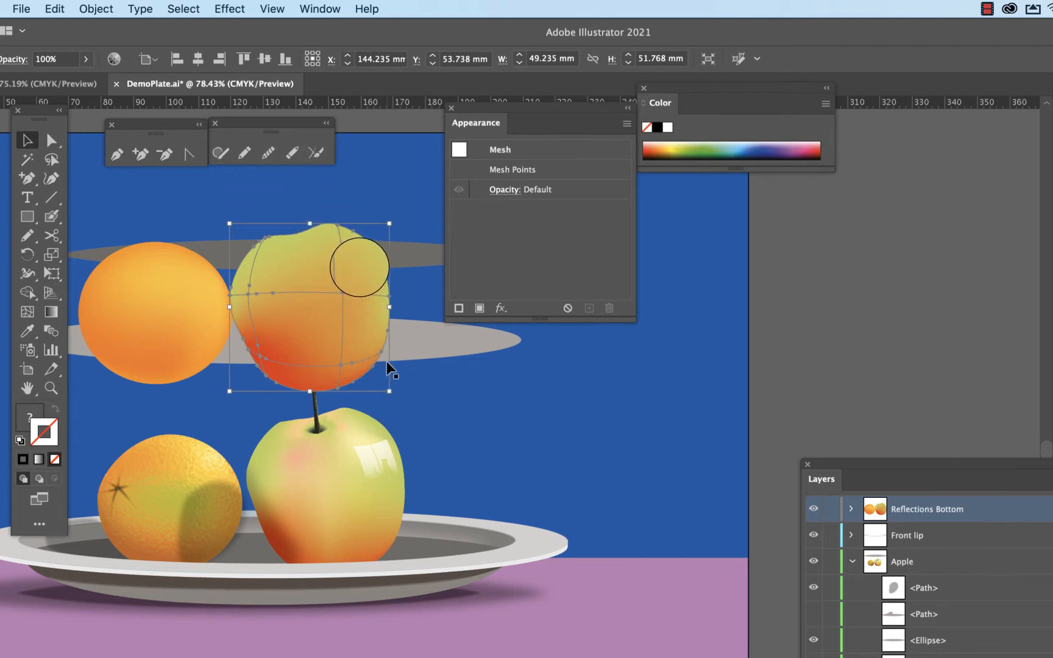
pyautogui.click(27, 274)
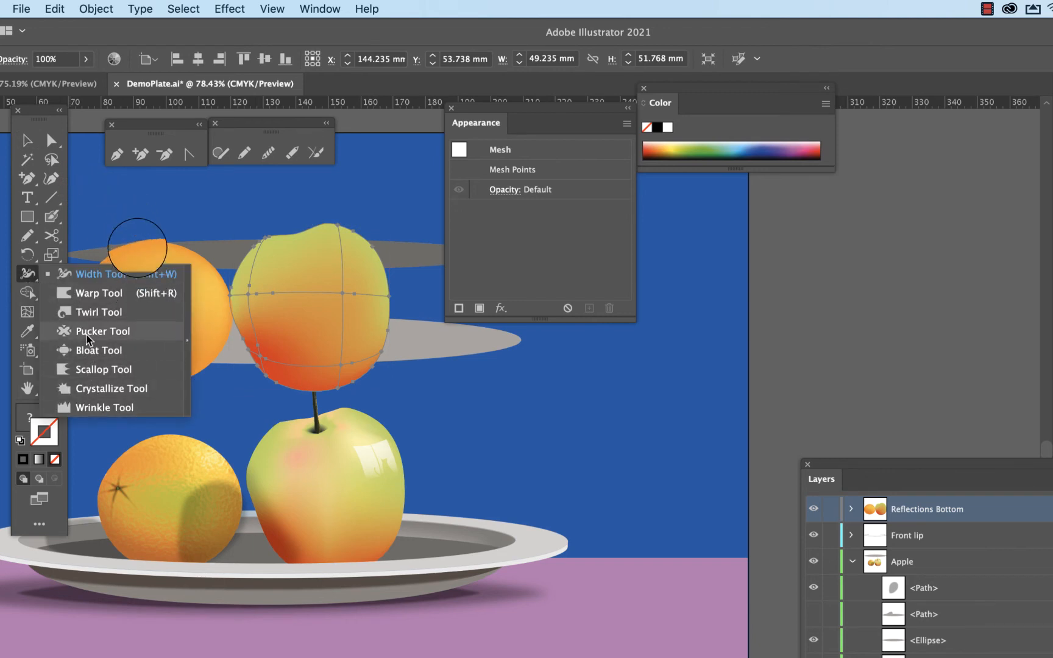
pyautogui.click(105, 404)
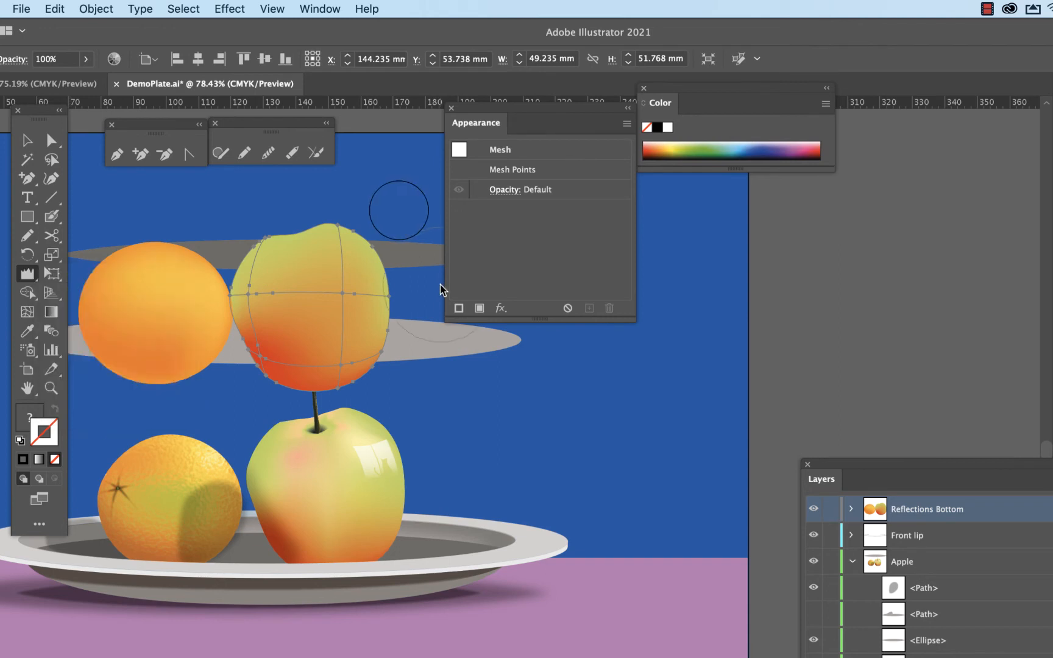
pyautogui.moveTo(340, 183)
pyautogui.mouseDown()
pyautogui.moveTo(351, 232)
pyautogui.moveTo(347, 221)
pyautogui.moveTo(266, 228)
pyautogui.moveTo(266, 214)
pyautogui.moveTo(365, 192)
pyautogui.moveTo(388, 218)
pyautogui.mouseUp()
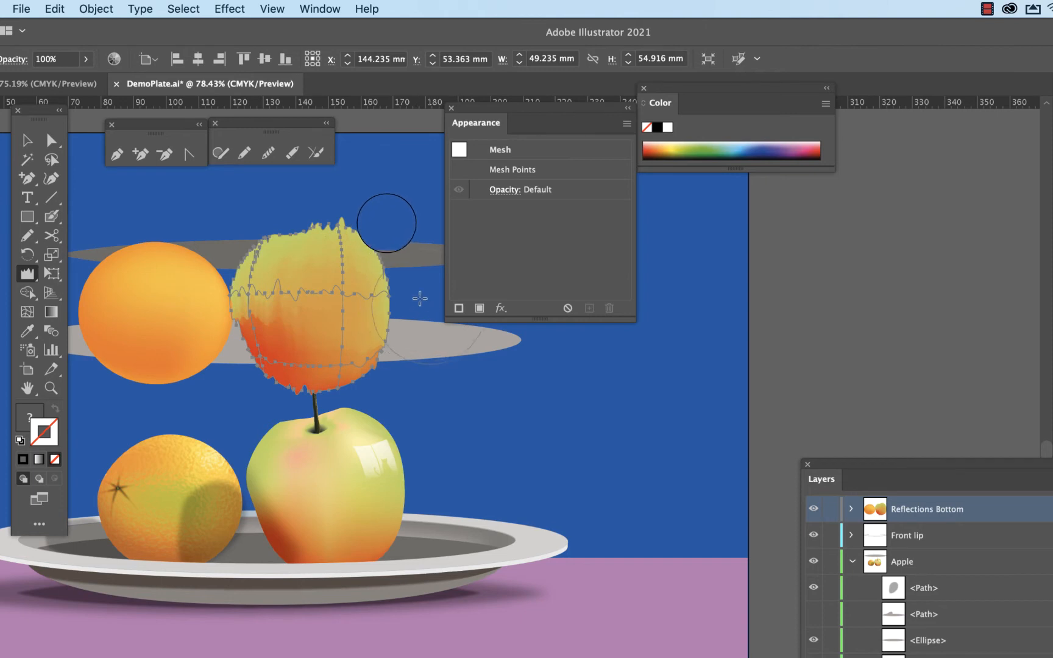
# Step: Apply the same Wrinkle distortion to the upper and lower parts of the orange copy
pyautogui.keyDown('super'); pyautogui.click(157, 270); pyautogui.keyUp('super')
pyautogui.moveTo(161, 246); pyautogui.dragTo(169, 246)
pyautogui.moveTo(149, 359); pyautogui.dragTo(147, 344)
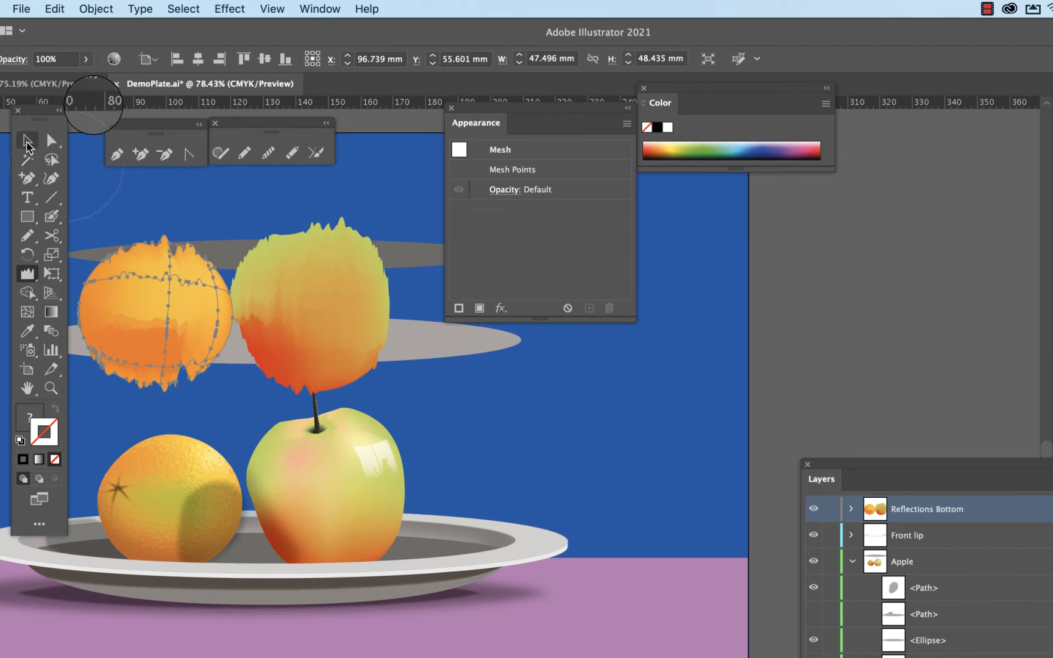
# Step: Select the wrinkled apple copy and activate the Shear tool for it, with the whole plate in view at 50%
pyautogui.click(27, 144)
pyautogui.click(364, 300)
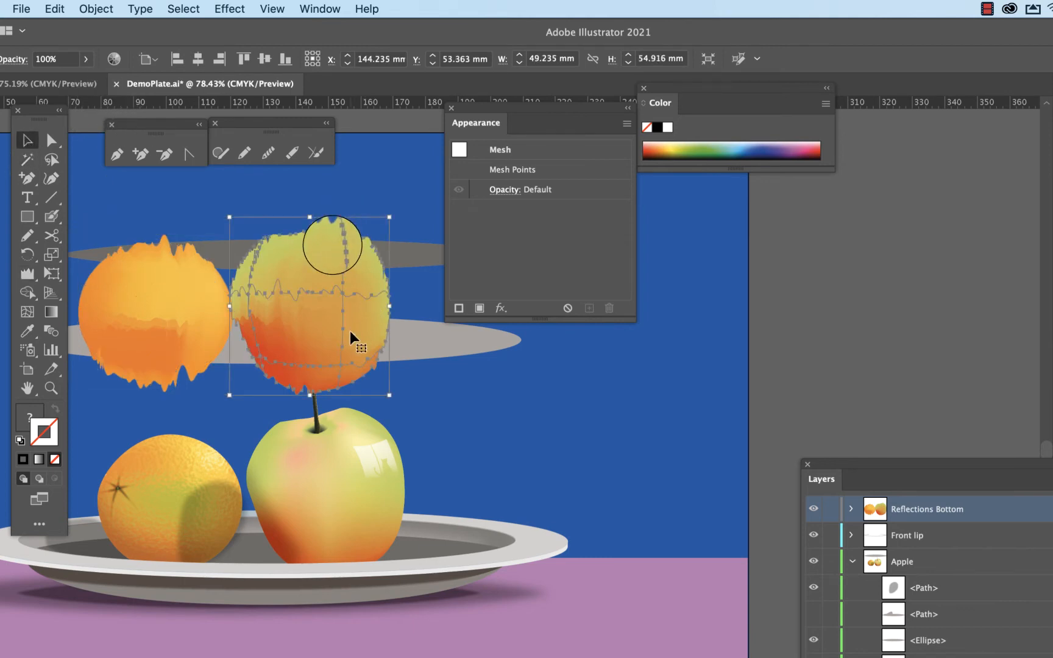
pyautogui.moveTo(332, 245); pyautogui.dragTo(330, 236)
pyautogui.press('super+z')
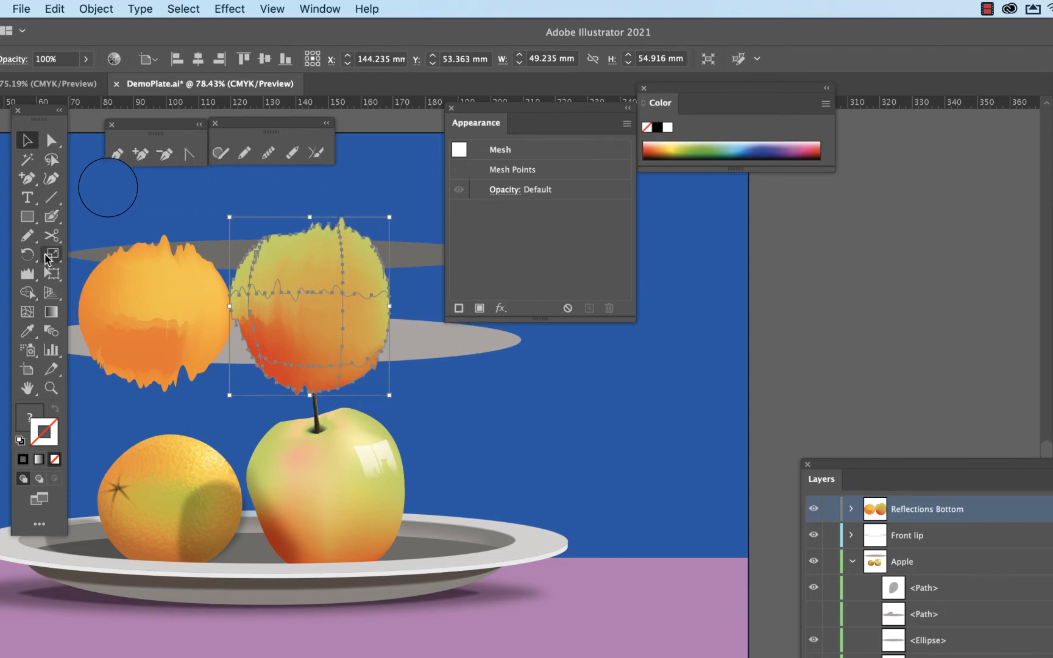
pyautogui.moveTo(51, 262); pyautogui.dragTo(101, 275)
pyautogui.hscroll(-6, 251, 342)
pyautogui.scroll(-1, 251, 341)
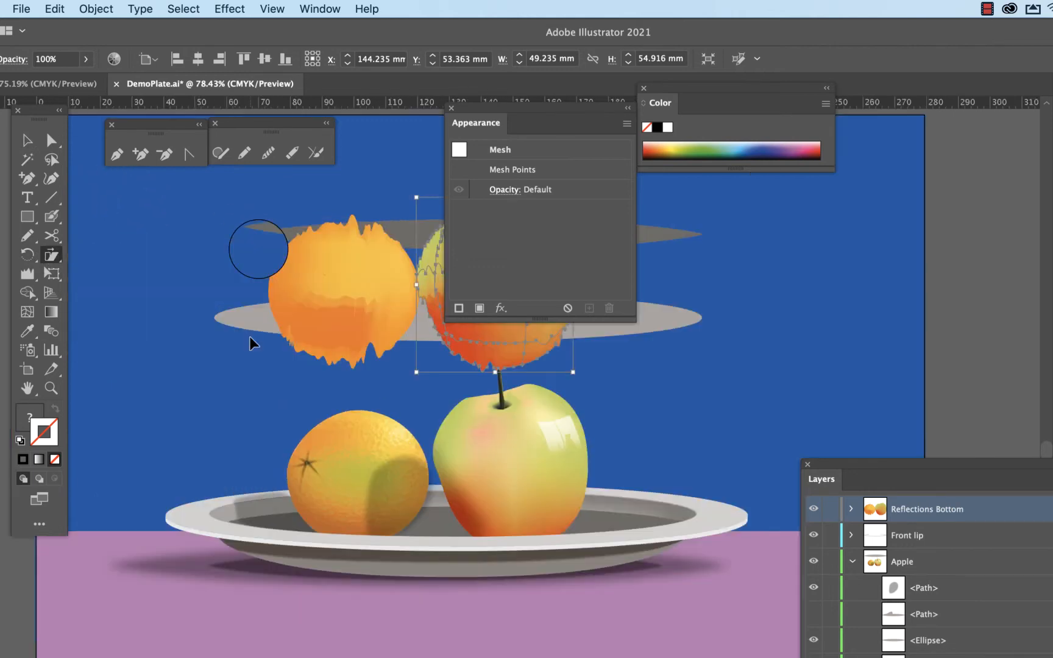
pyautogui.keyDown('ctrl'); pyautogui.keyDown('alt'); pyautogui.click(421, 417); pyautogui.keyUp('alt'); pyautogui.keyUp('ctrl')
pyautogui.keyDown('ctrl'); pyautogui.keyDown('alt'); pyautogui.click(422, 418); pyautogui.keyUp('alt'); pyautogui.keyUp('ctrl')
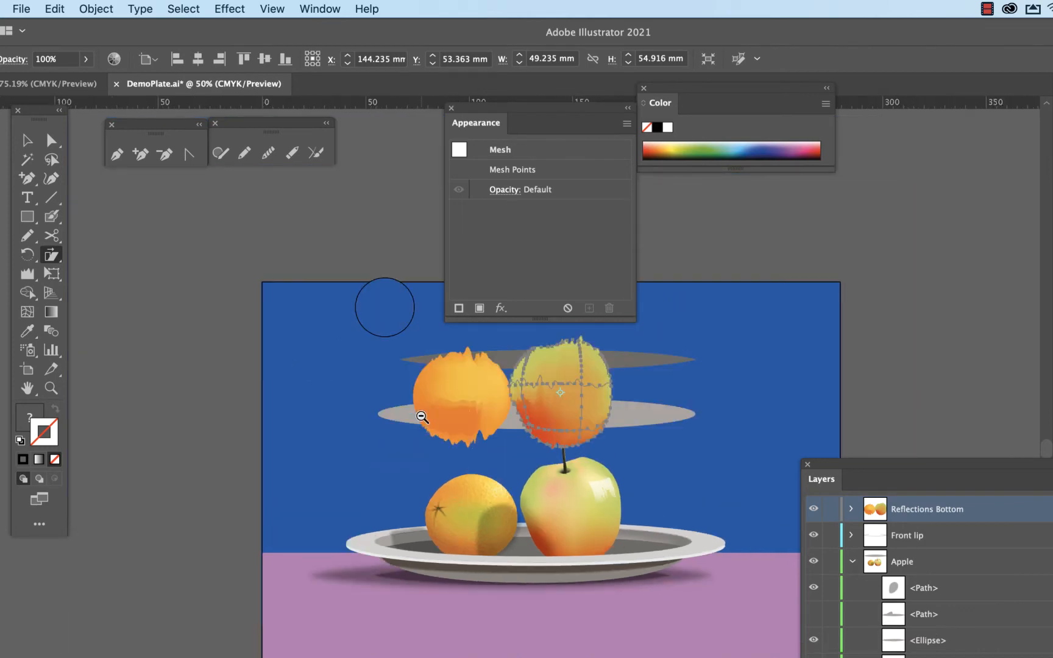
# Step: Shear the apple and orange reflection meshes above the plate into ovals slanting up to the right
pyautogui.keyDown('ctrl'); pyautogui.keyDown('alt'); pyautogui.click(422, 417); pyautogui.keyUp('alt'); pyautogui.keyUp('ctrl')
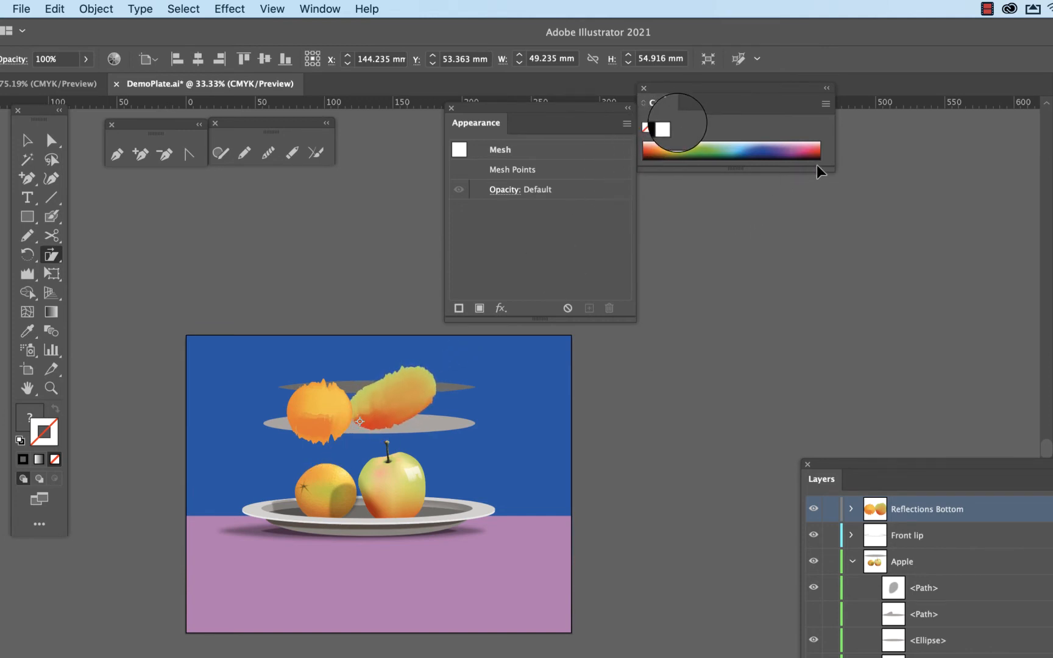
pyautogui.press('v')
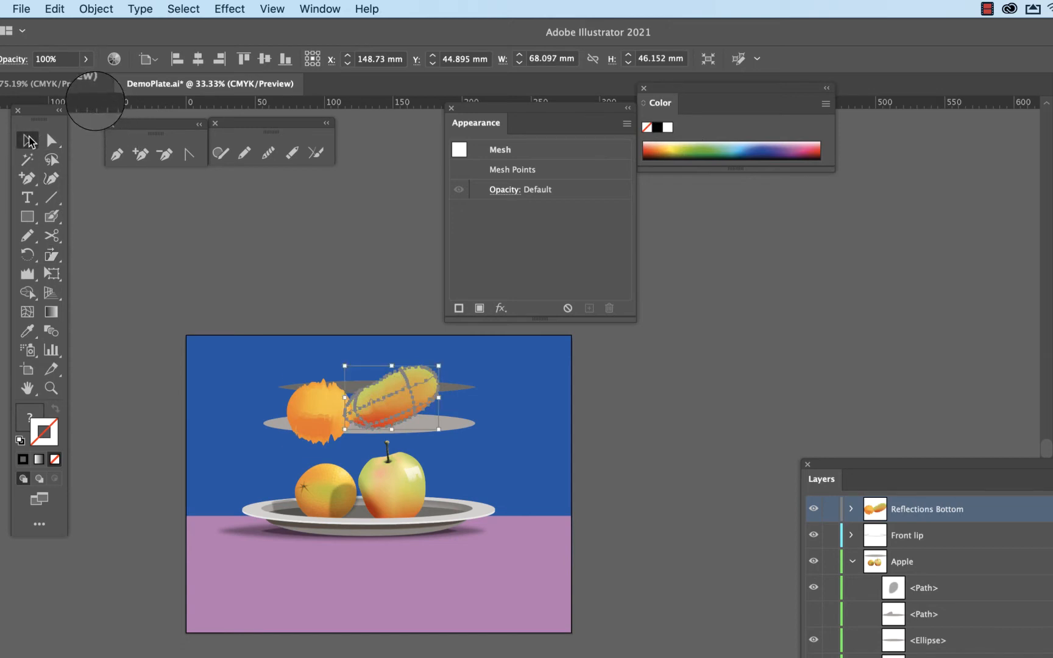
pyautogui.click(52, 255)
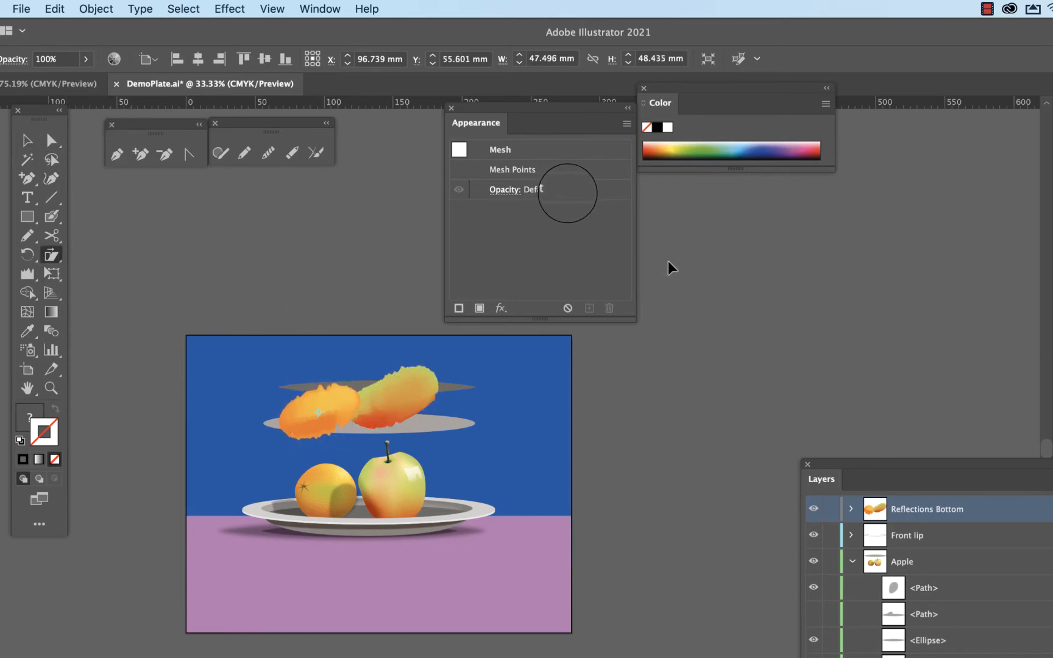
pyautogui.press('v')
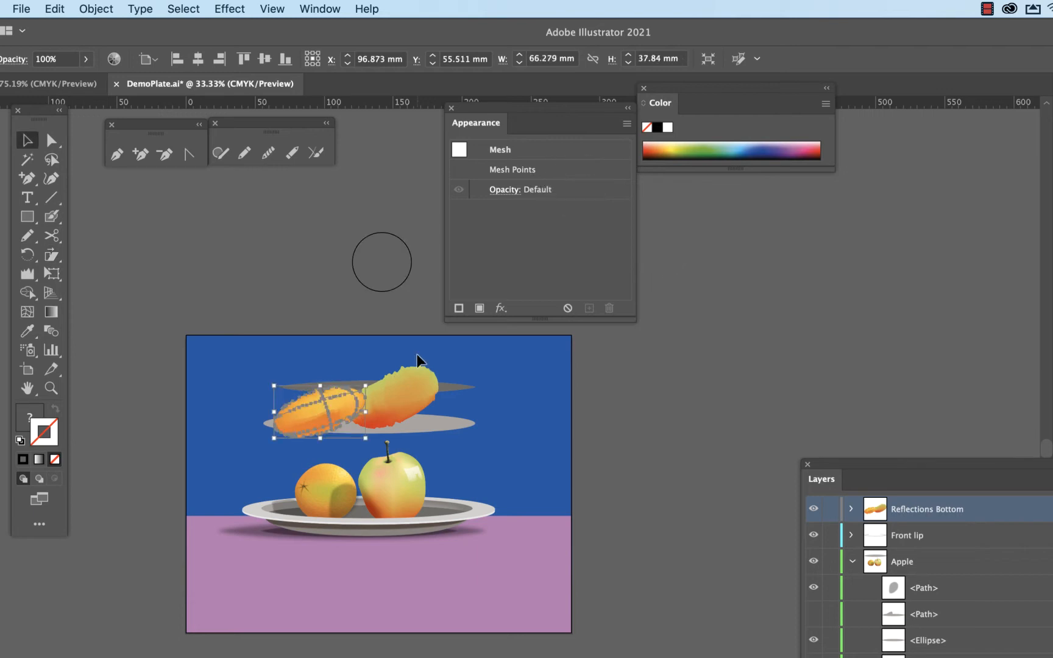
# Step: Space the two sheared meshes apart, scale them to about 99 mm wide together, and place them over the upper dark ellipse
pyautogui.keyDown('shift'); pyautogui.click(399, 396); pyautogui.keyUp('shift')
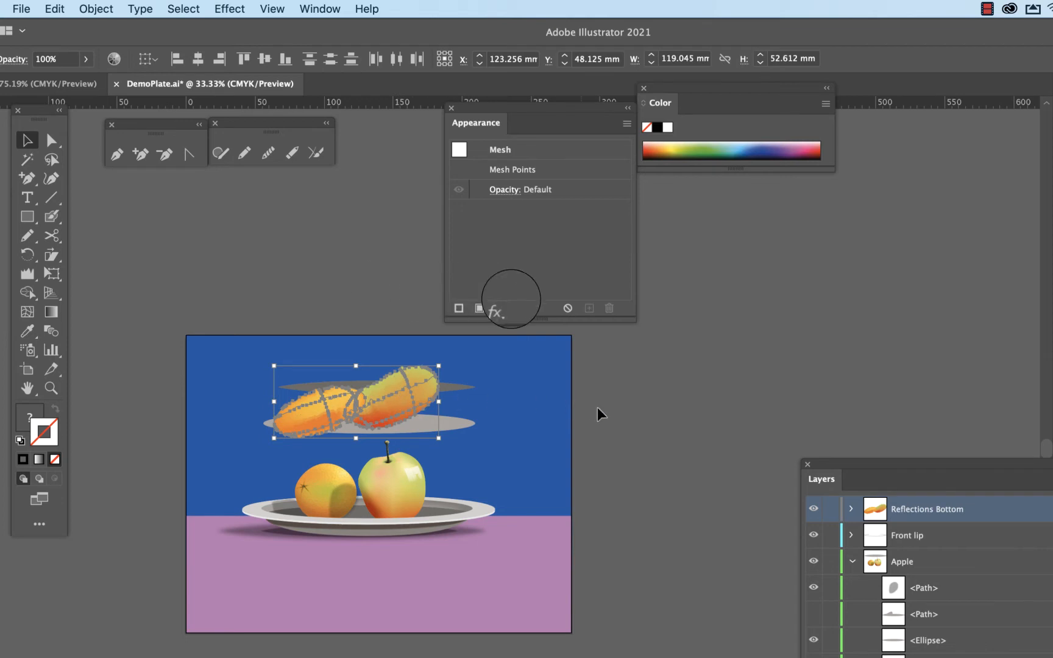
pyautogui.keyDown('shift'); pyautogui.click(343, 402); pyautogui.keyUp('shift')
pyautogui.keyDown('shift'); pyautogui.click(324, 404); pyautogui.keyUp('shift')
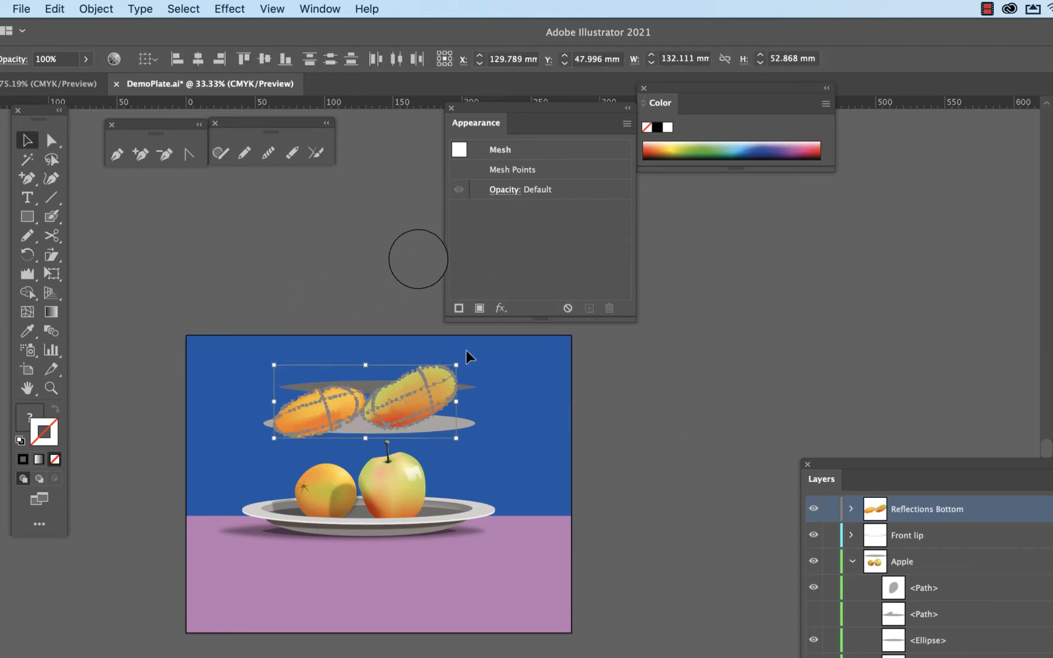
pyautogui.moveTo(457, 364); pyautogui.dragTo(417, 371)
pyautogui.click(489, 384)
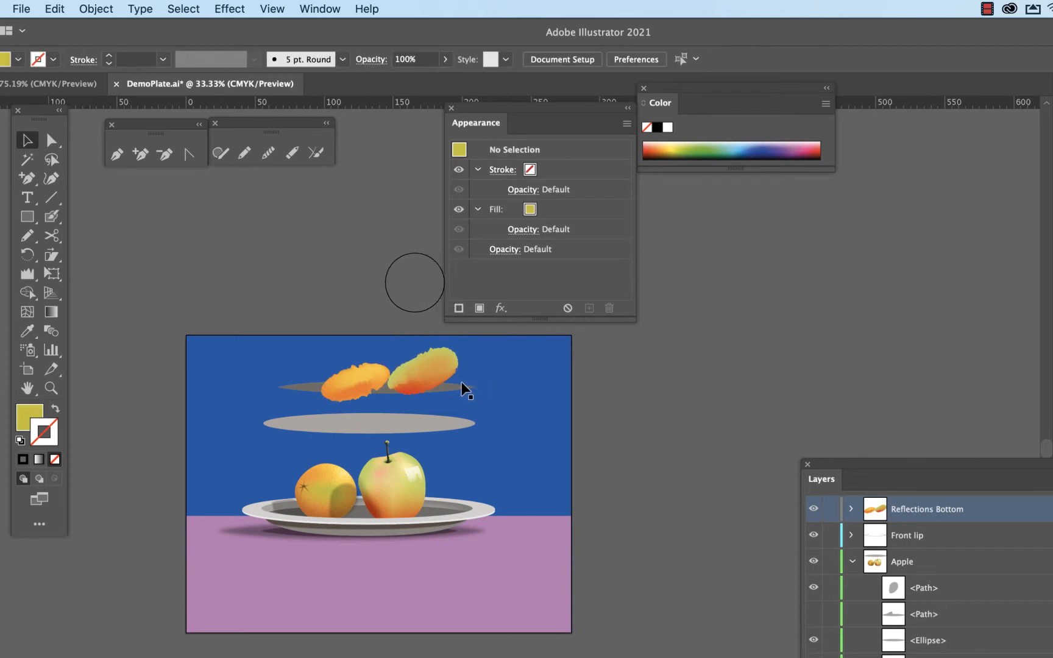
# Step: Cut the dark ellipse and paste it in front of the orange mesh on the Reflections Bottom layer
pyautogui.click(451, 386)
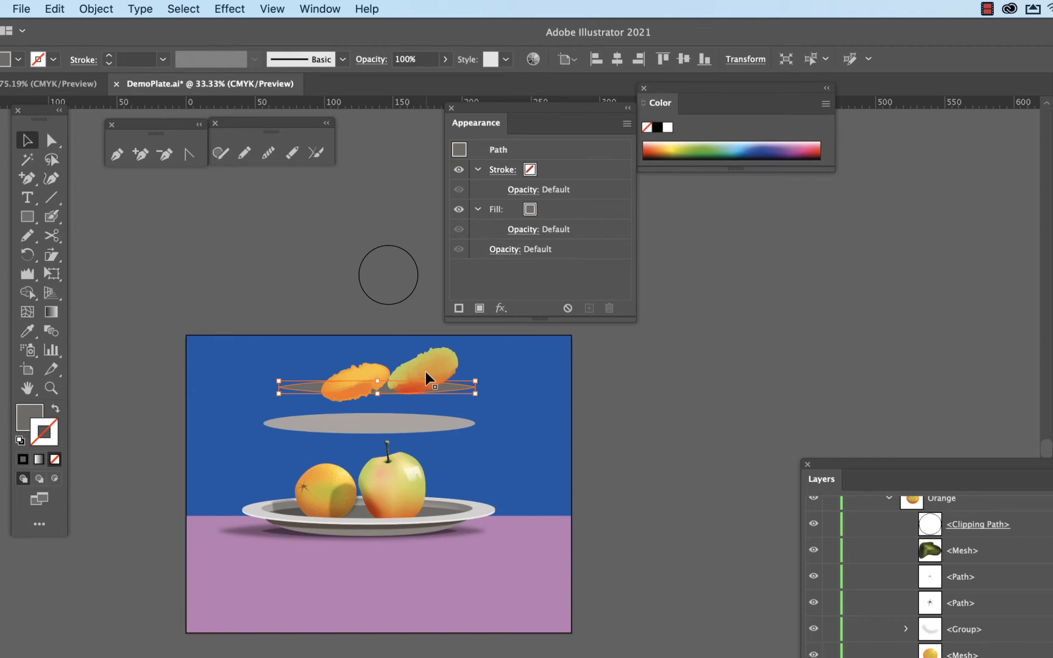
pyautogui.press('super+x')
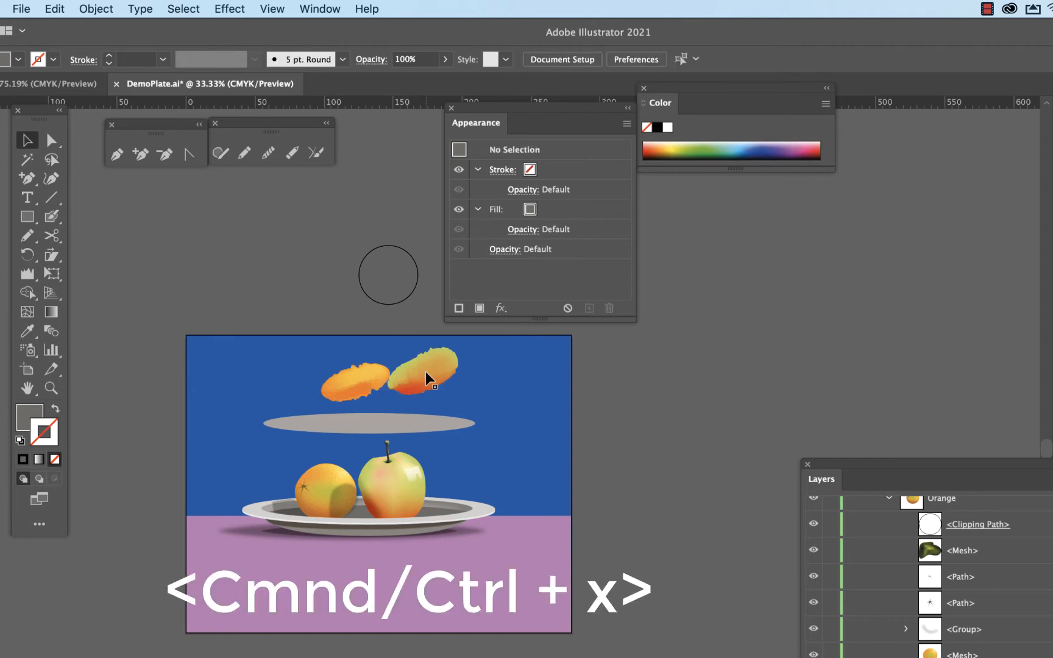
pyautogui.click(371, 376)
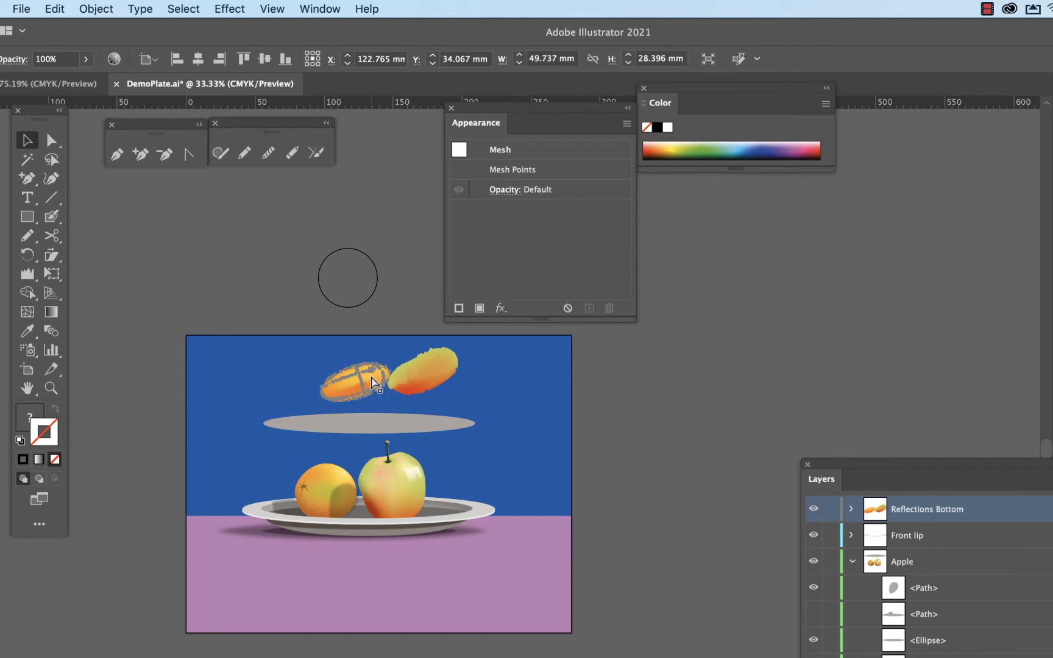
pyautogui.press('super+f')
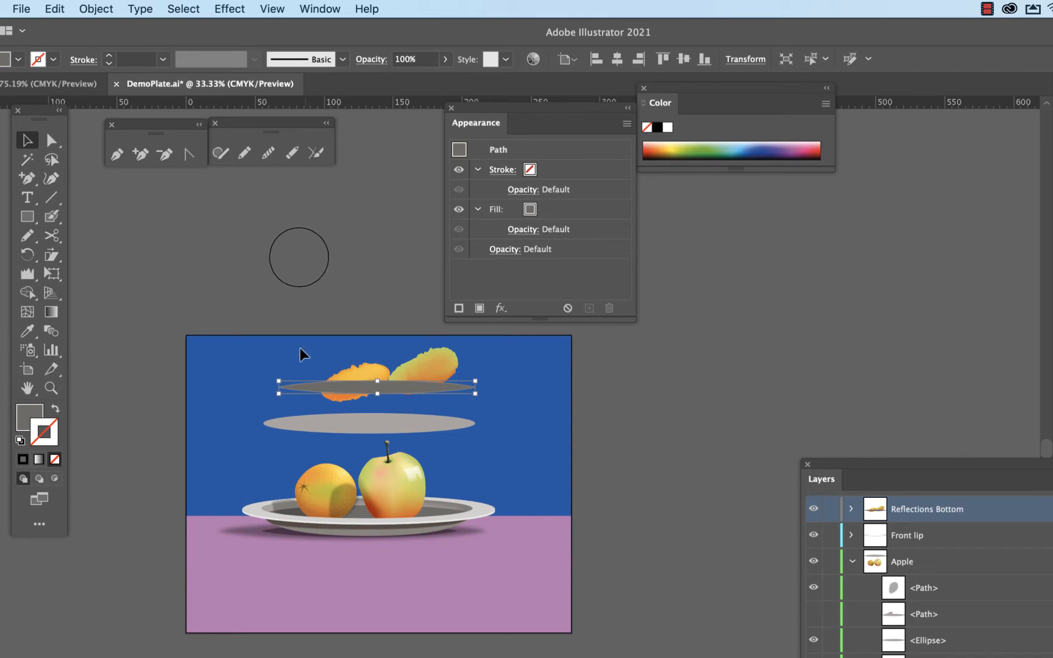
# Step: Make a clipping mask from the dark ellipse and the two reflection meshes
pyautogui.keyDown('shift'); pyautogui.click(467, 397); pyautogui.keyUp('shift')
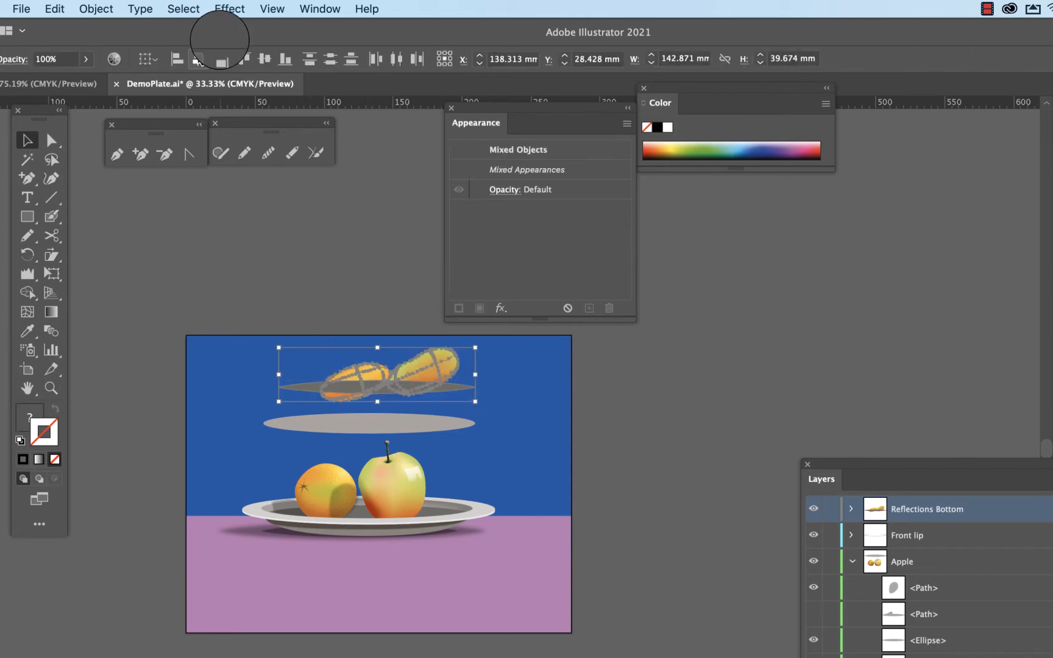
pyautogui.click(107, 8)
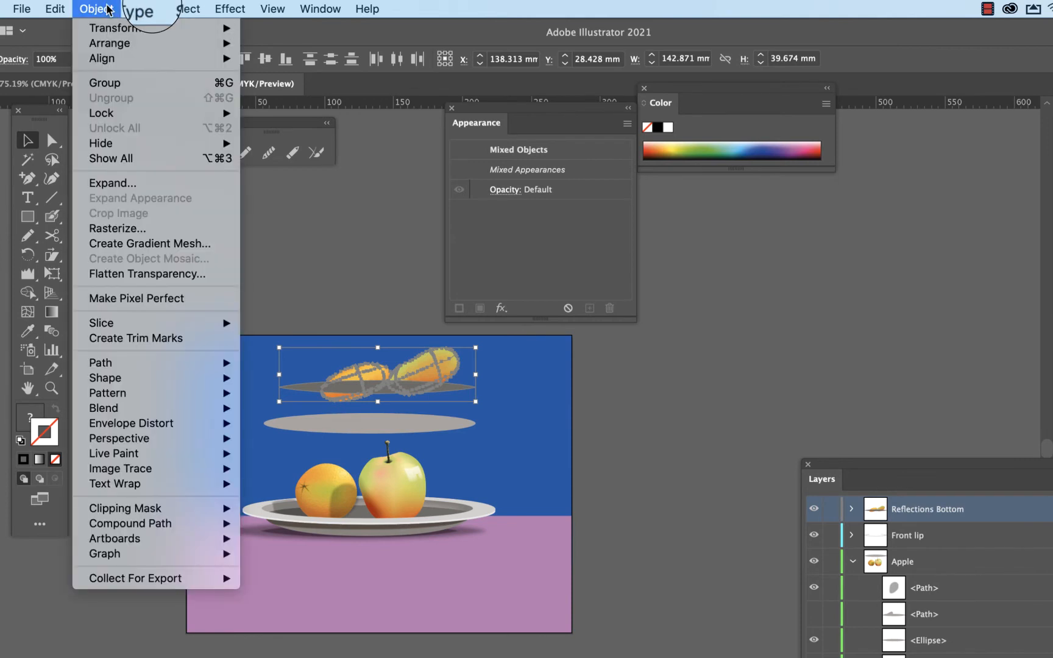
pyautogui.moveTo(234, 508)
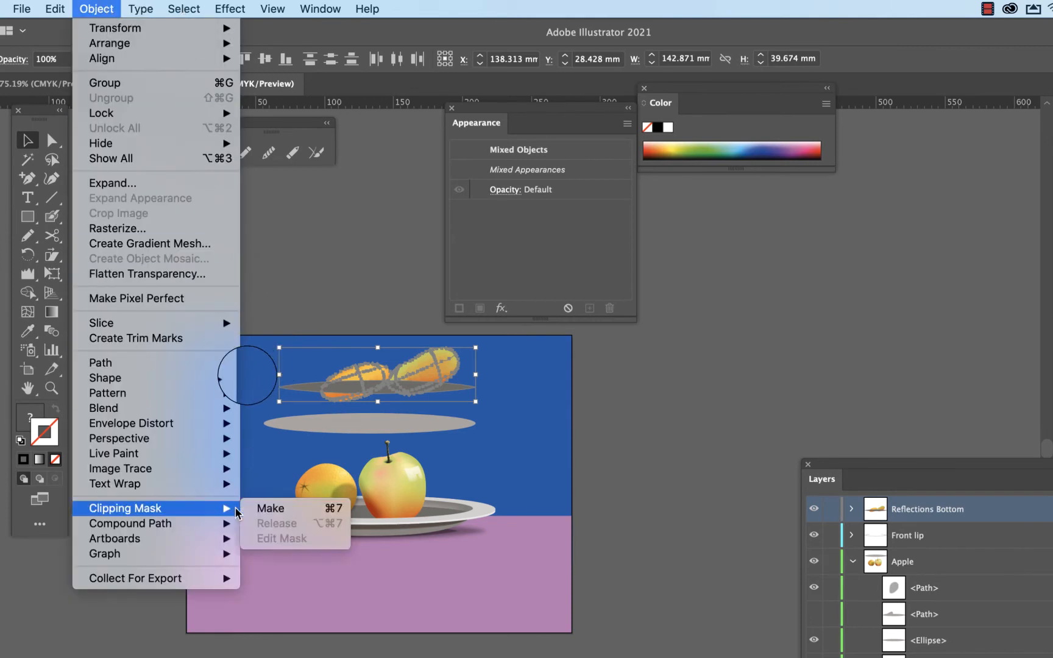
pyautogui.click(282, 508)
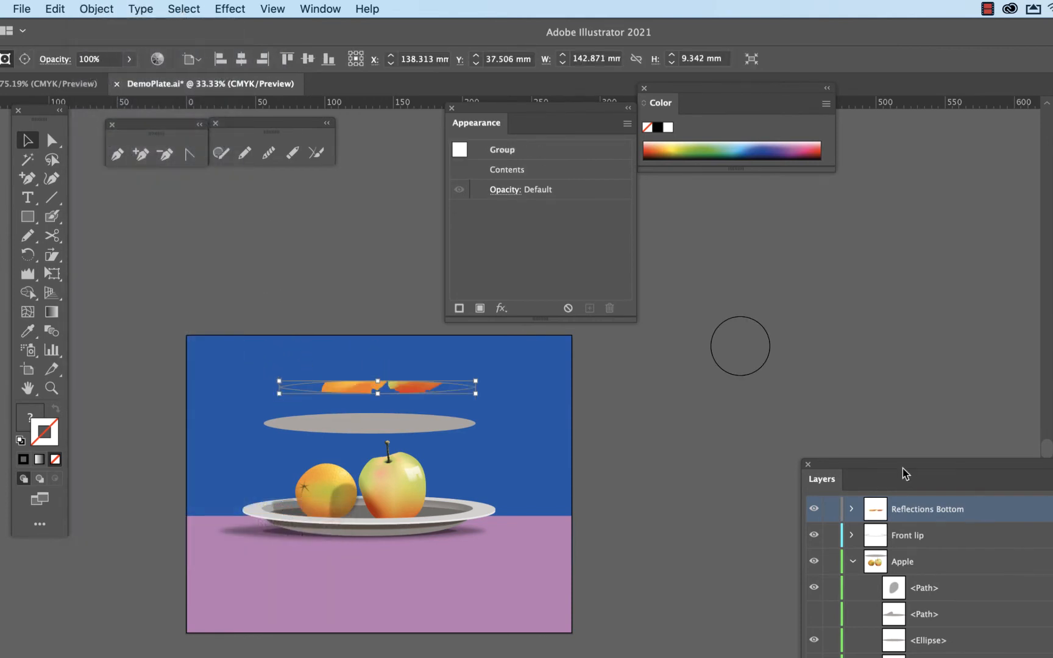
# Step: Nest the Reflections Bottom layer inside Plate below its first path, and place the clipped reflections over the plate's interior
pyautogui.moveTo(901, 472); pyautogui.dragTo(702, 270)
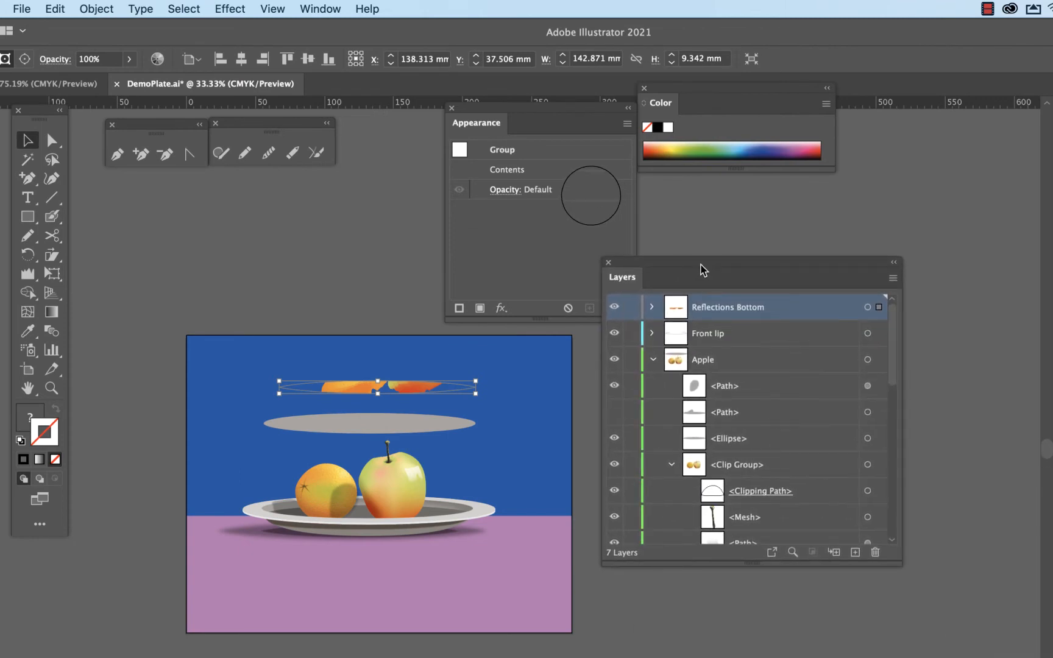
pyautogui.click(653, 360)
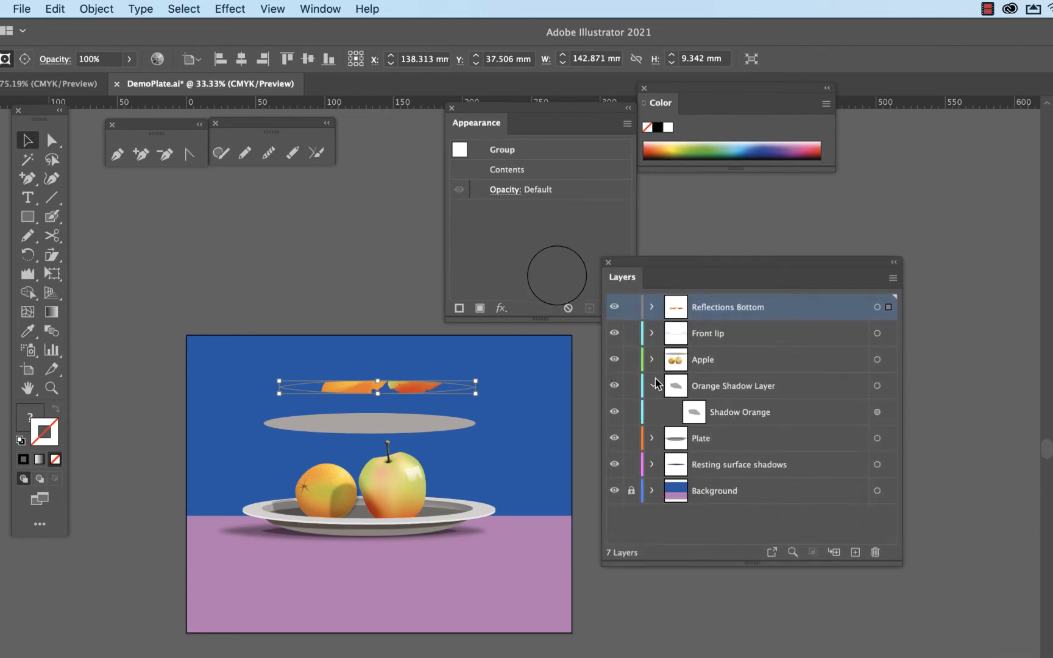
pyautogui.moveTo(730, 307); pyautogui.dragTo(730, 439)
pyautogui.moveTo(421, 385); pyautogui.dragTo(422, 511)
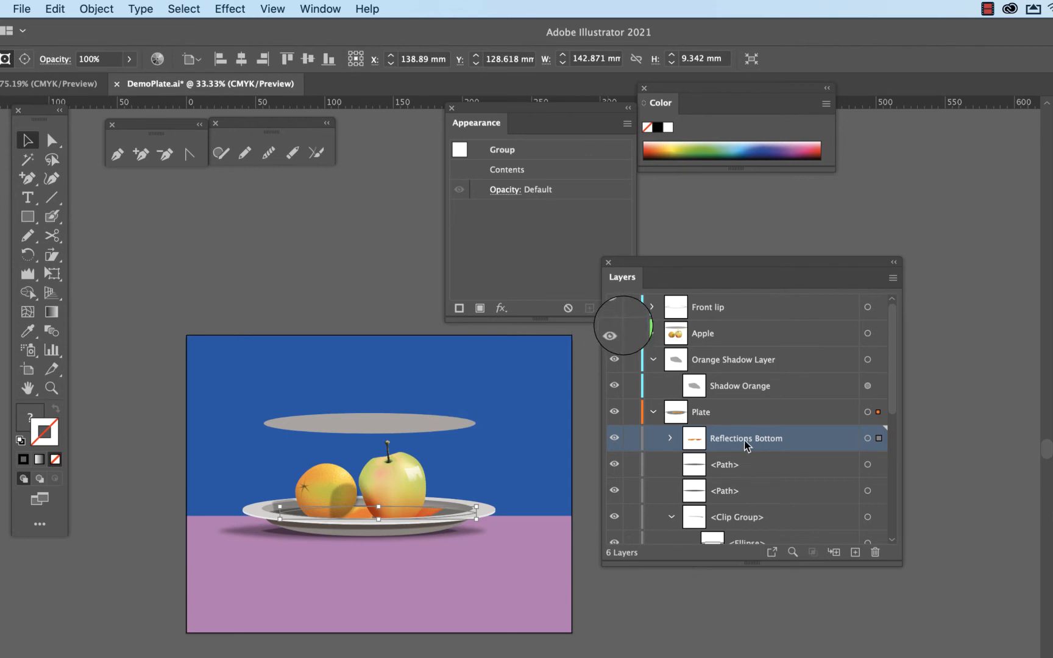
pyautogui.moveTo(744, 441); pyautogui.dragTo(739, 470)
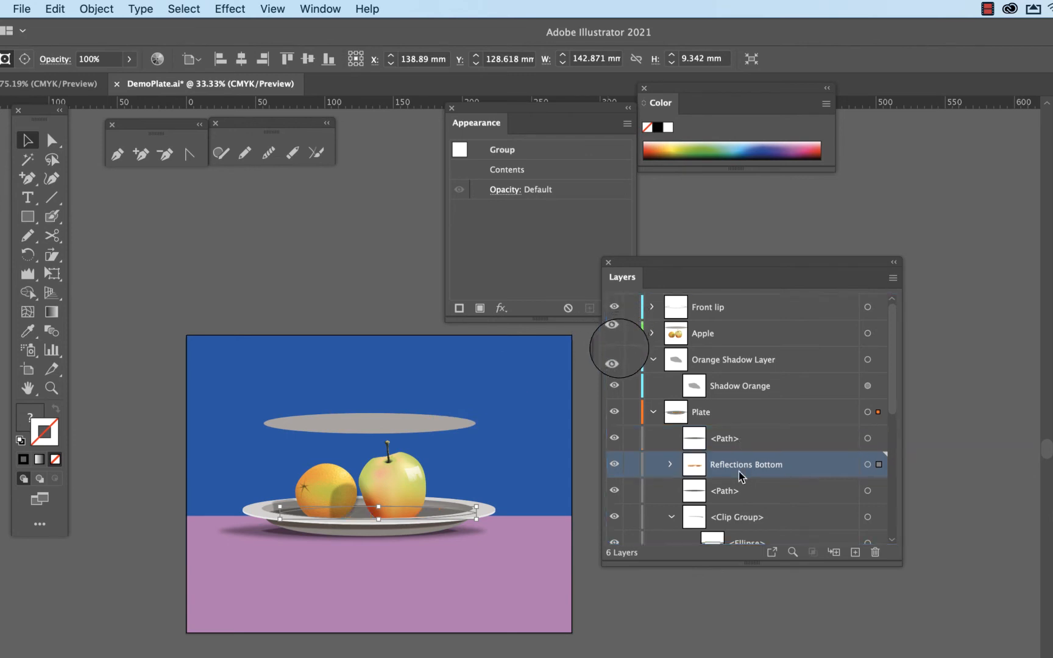
pyautogui.click(488, 573)
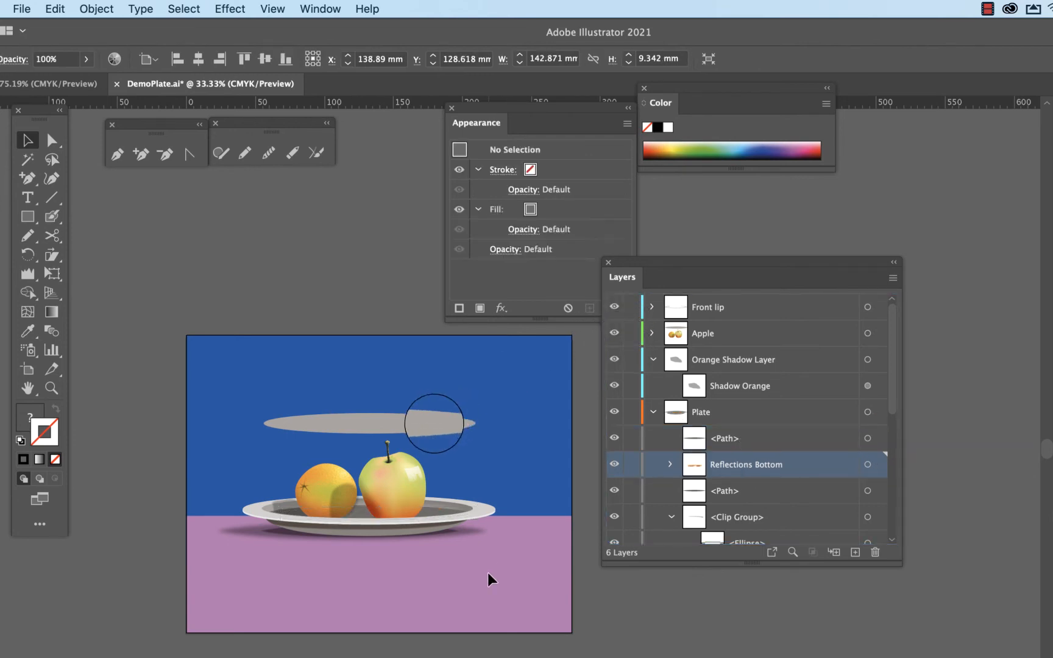
# Step: Set the dark ellipse path covering the plate's reflections to Multiply blending at 21% opacity
pyautogui.click(428, 509)
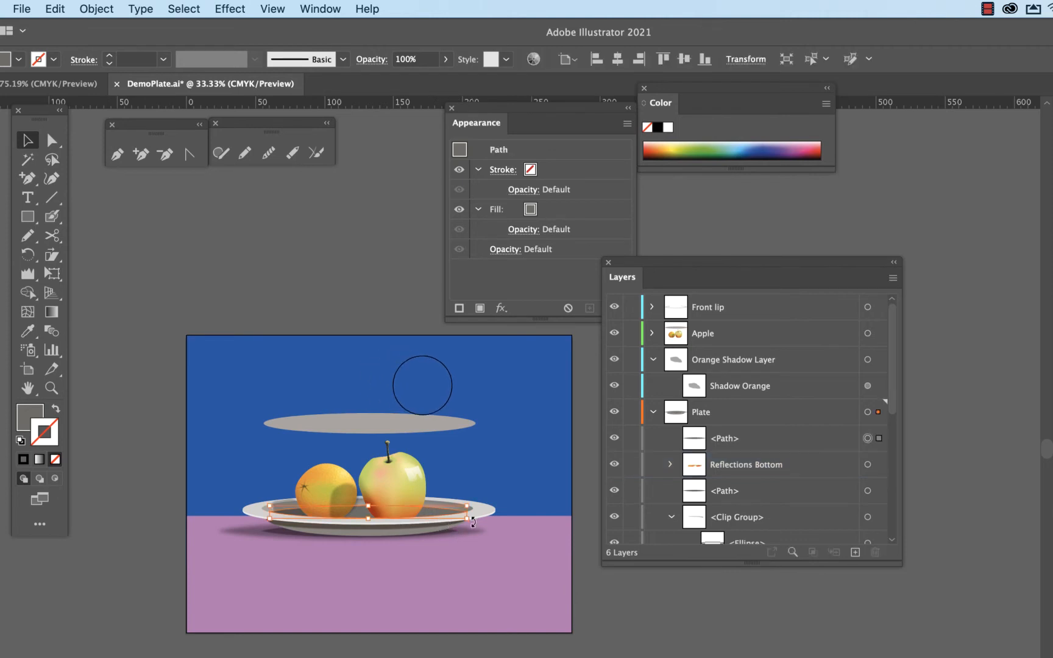
pyautogui.click(504, 249)
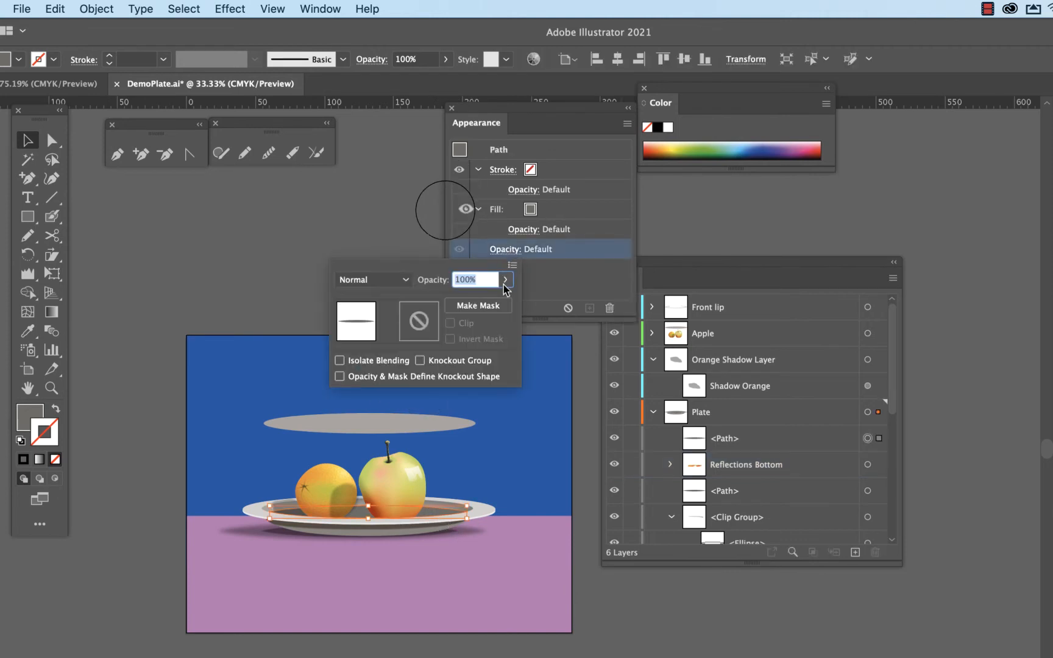
pyautogui.click(505, 280)
pyautogui.moveTo(504, 299); pyautogui.dragTo(470, 301)
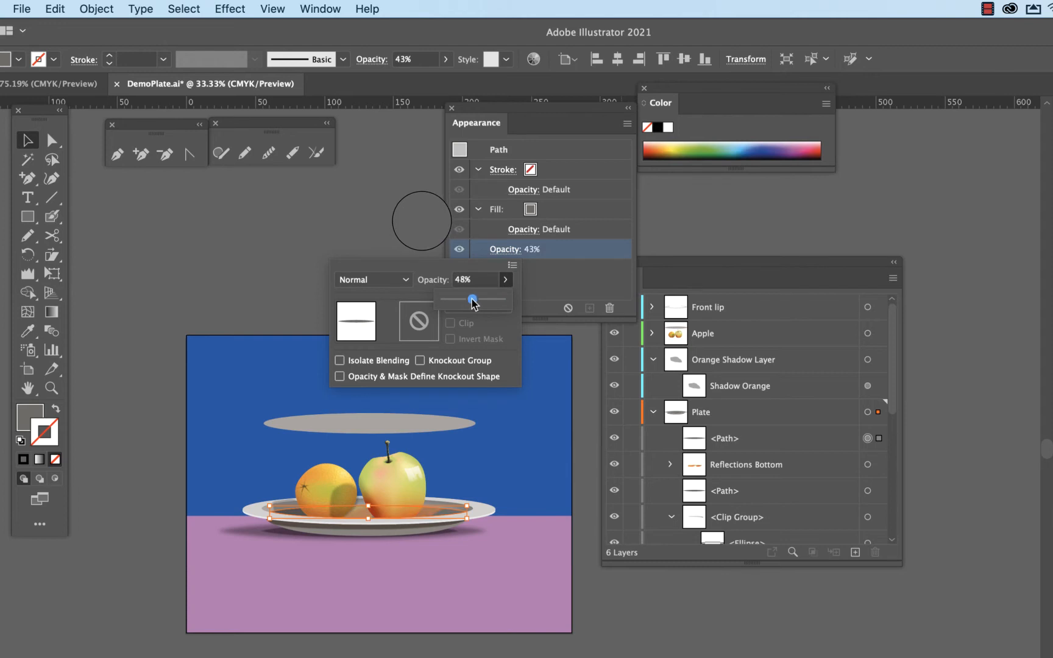
pyautogui.click(402, 280)
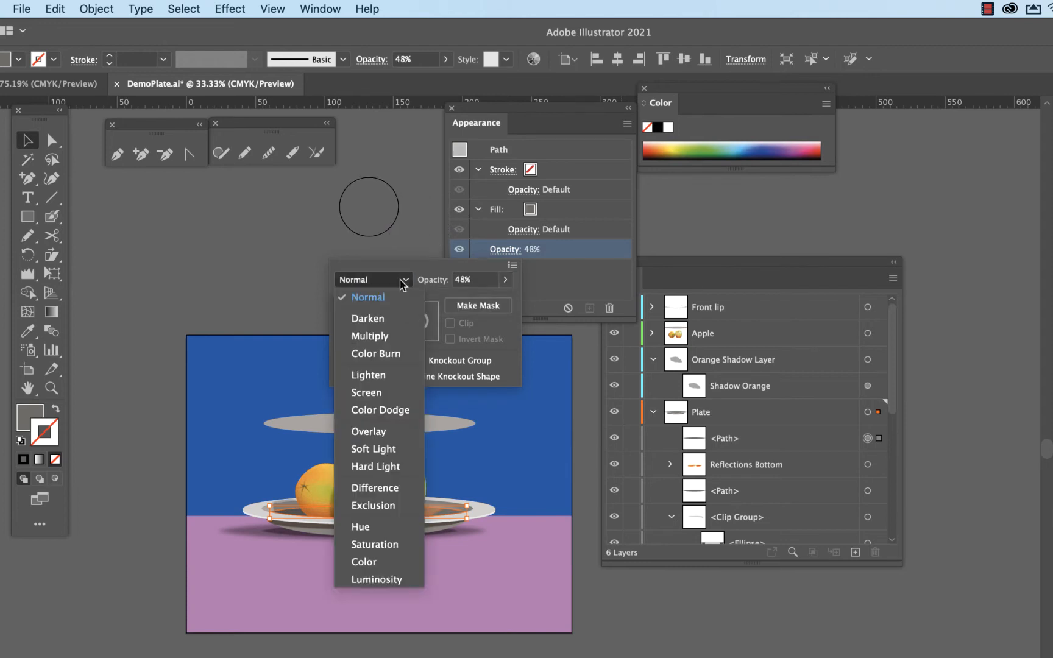
pyautogui.click(388, 334)
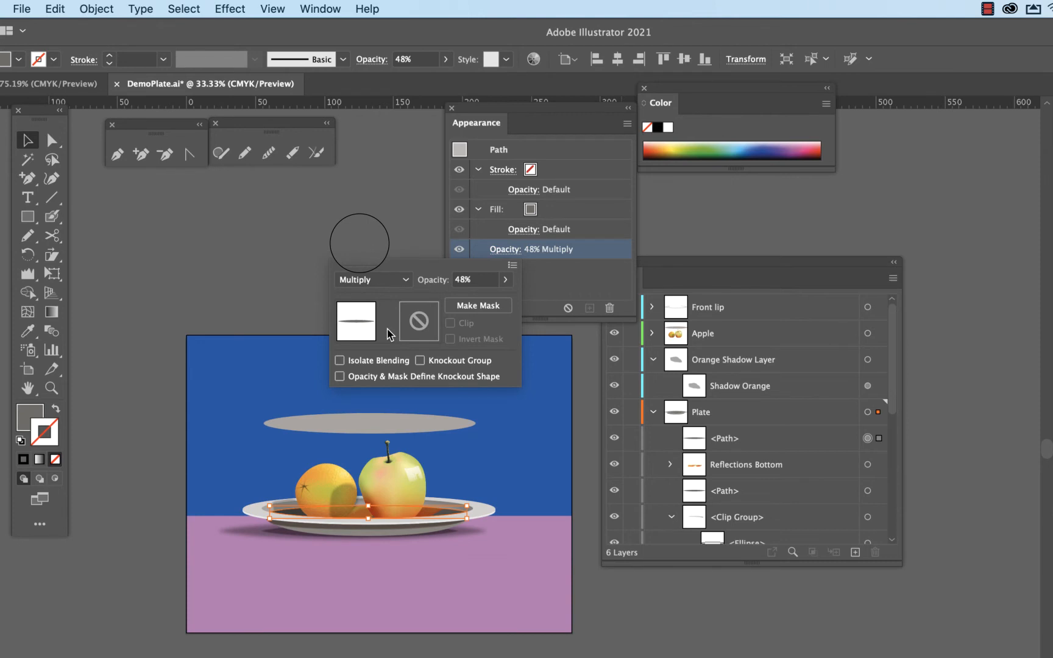
pyautogui.click(505, 279)
pyautogui.moveTo(470, 299); pyautogui.dragTo(454, 300)
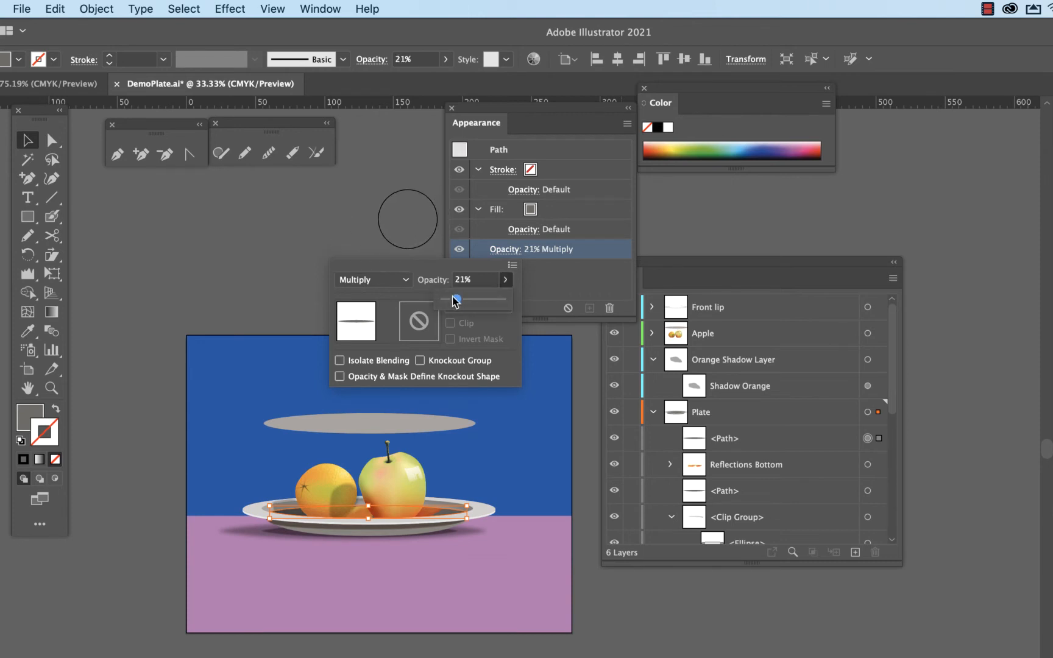
pyautogui.click(296, 271)
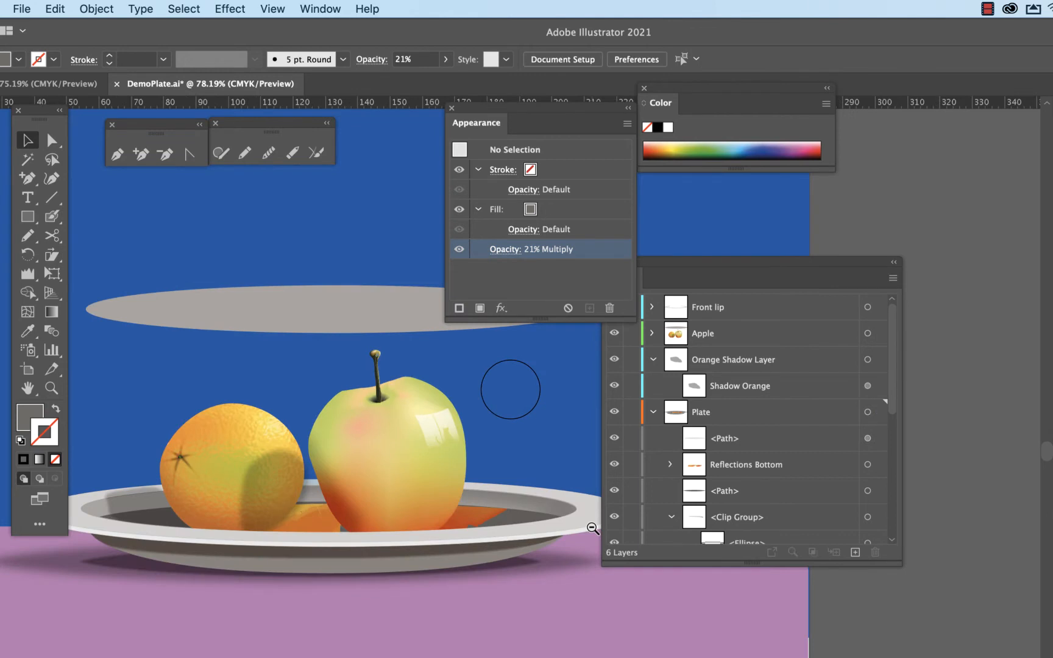
# Step: Apply a Gaussian Blur with a radius of about 4.1 pixels to both meshes in the Reflections Bottom clip group
pyautogui.keyDown('alt'); pyautogui.keyDown('super'); pyautogui.click(547, 501); pyautogui.keyUp('super'); pyautogui.keyUp('alt')
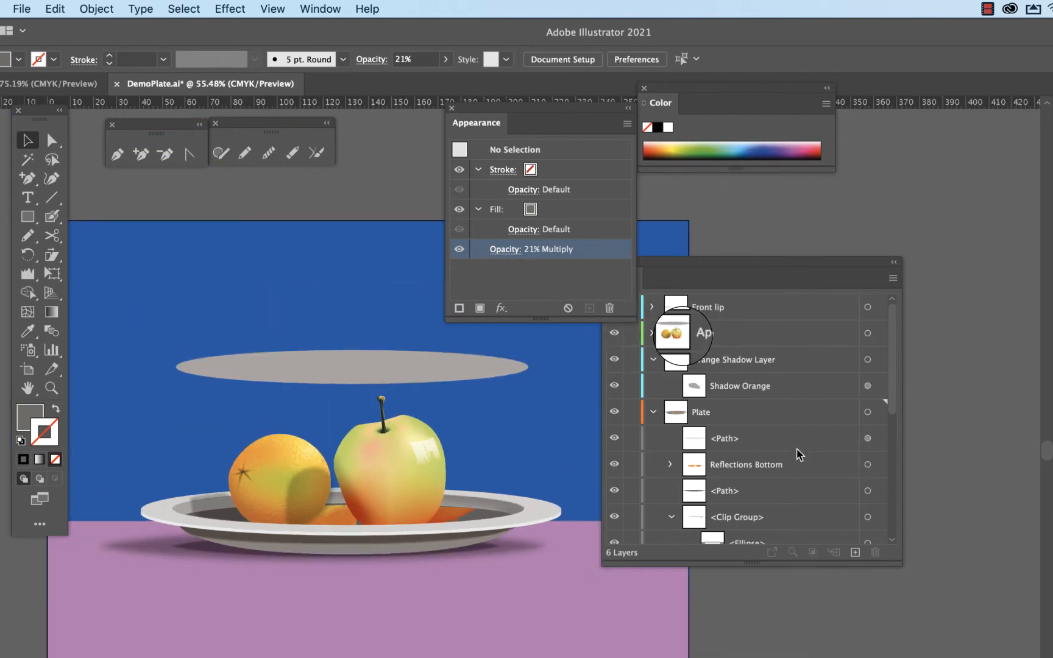
pyautogui.click(670, 464)
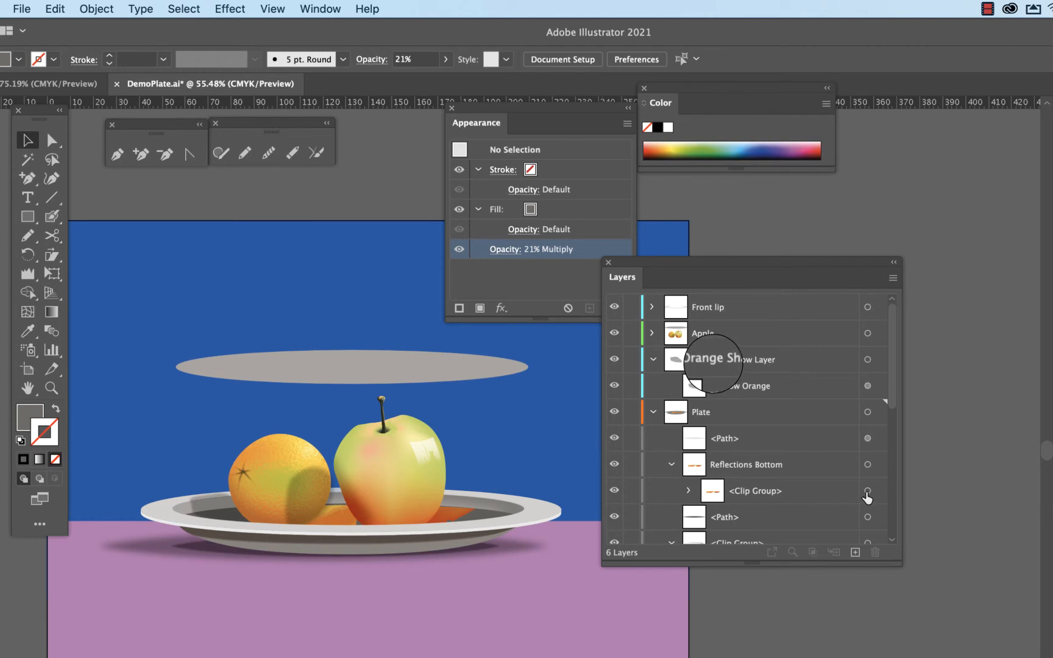
pyautogui.click(688, 490)
pyautogui.scroll(-4, 864, 515)
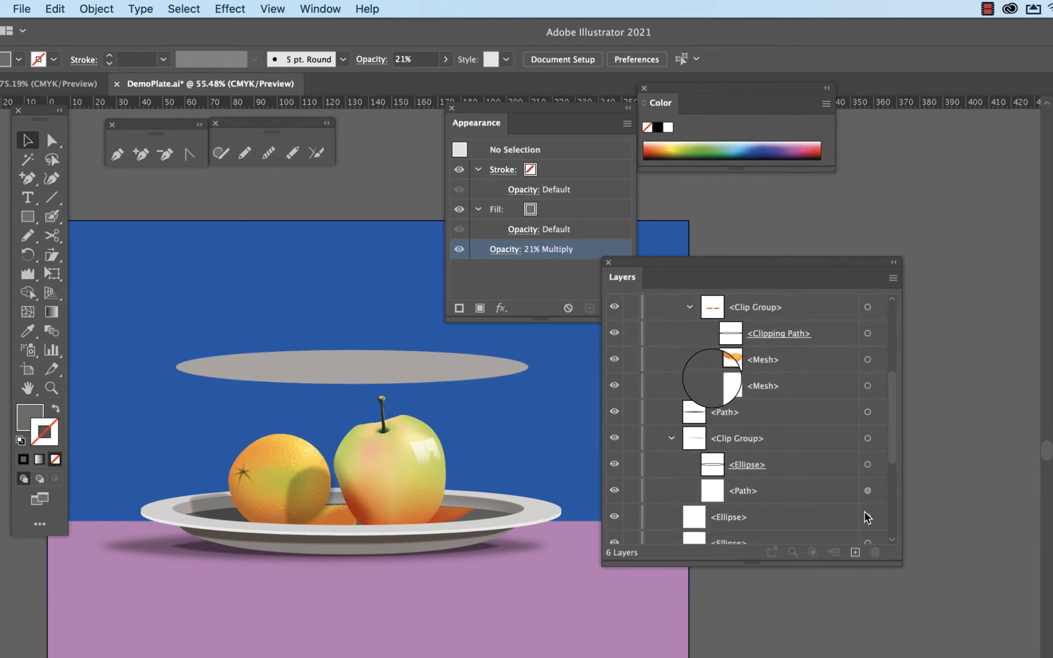
pyautogui.click(867, 360)
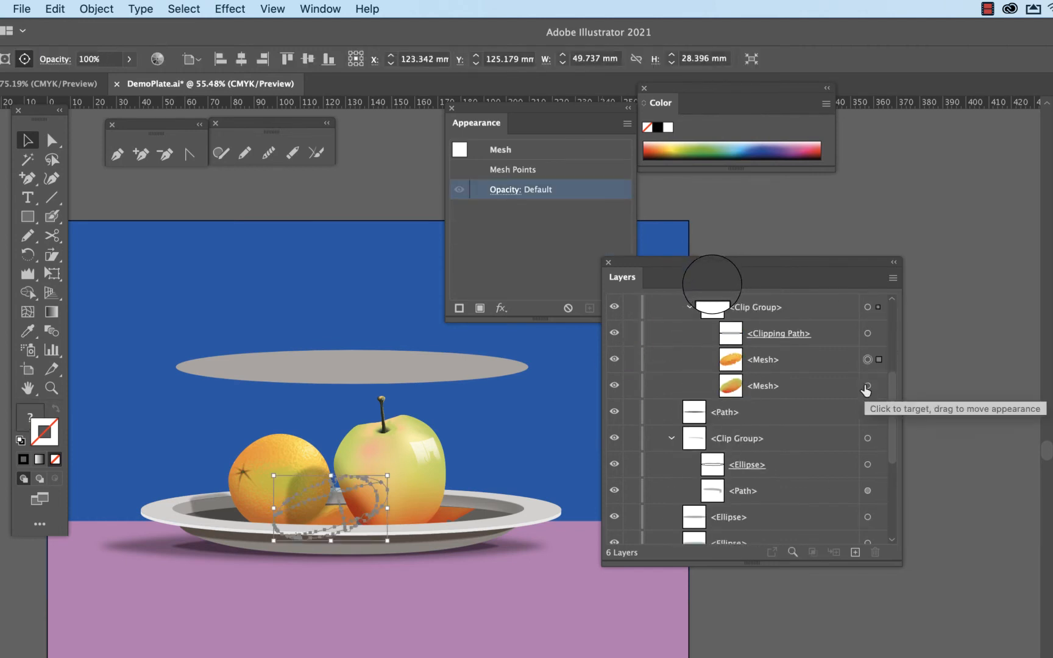
pyautogui.keyDown('shift'); pyautogui.click(867, 385); pyautogui.keyUp('shift')
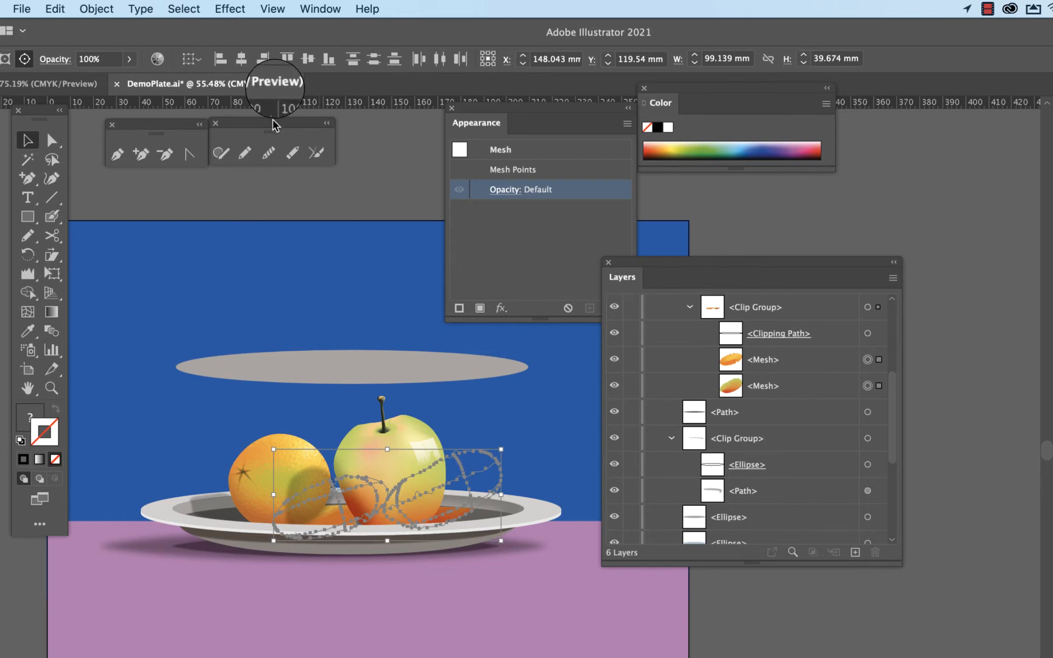
pyautogui.click(500, 308)
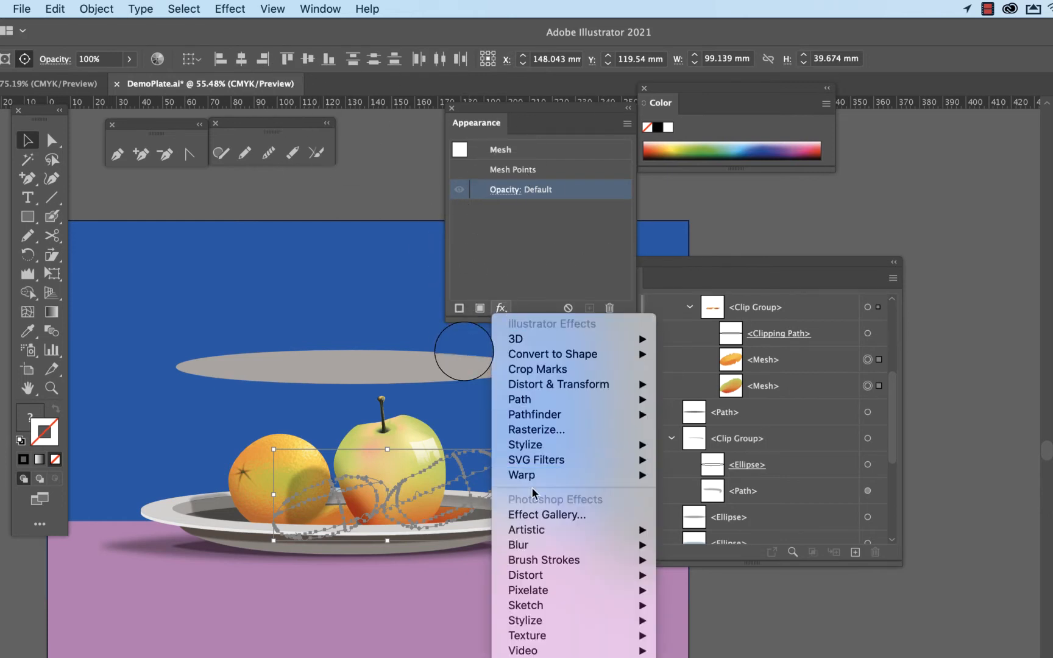
pyautogui.moveTo(548, 545)
pyautogui.click(671, 548)
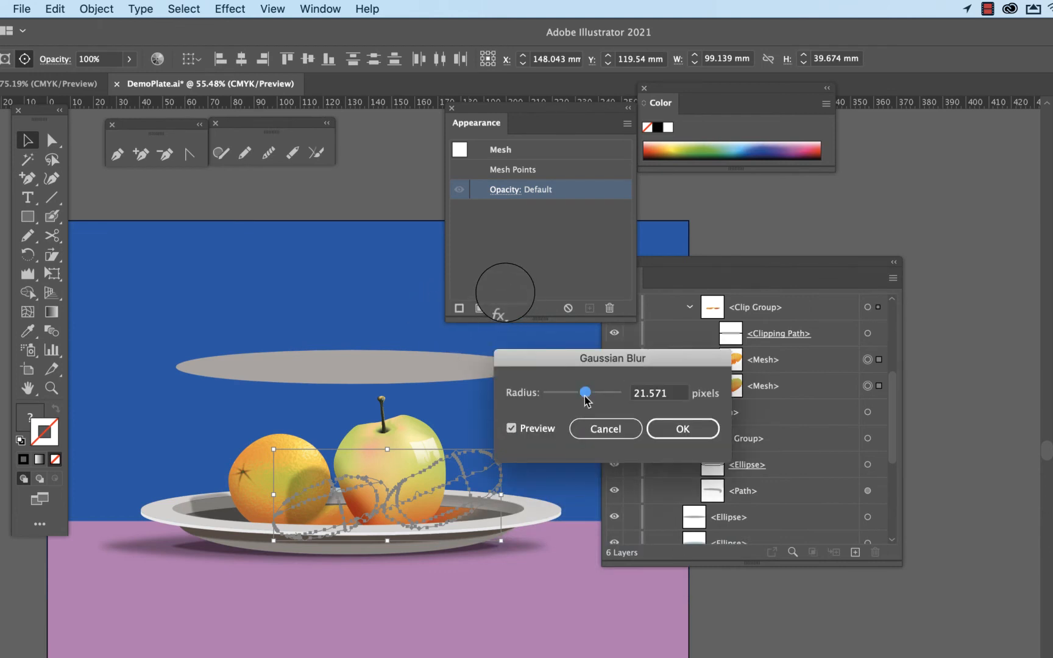
pyautogui.moveTo(584, 391); pyautogui.dragTo(562, 392)
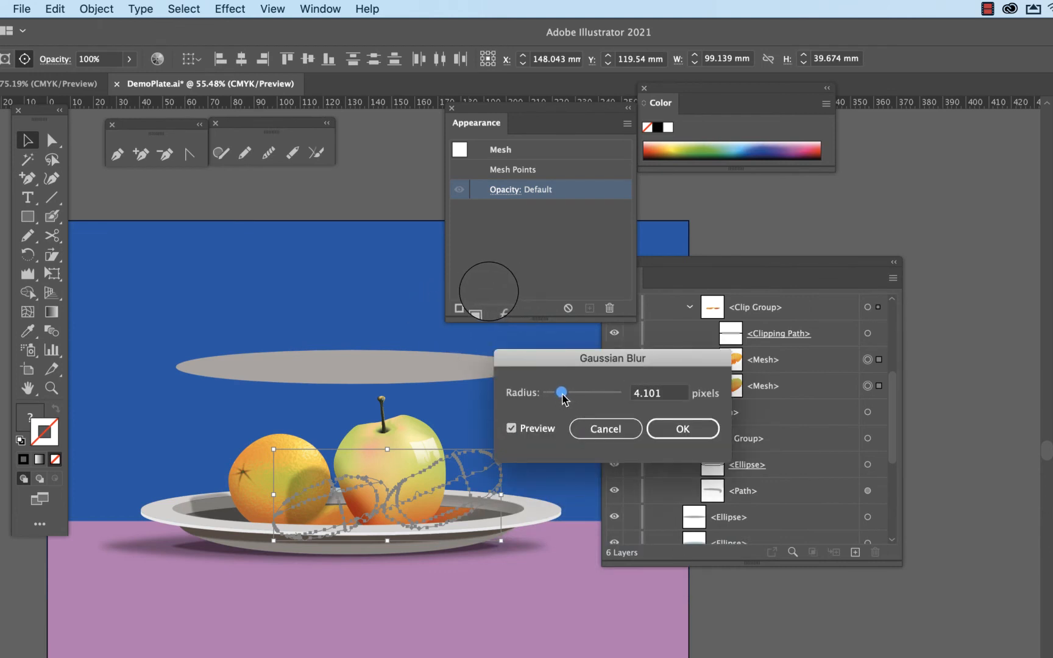
pyautogui.click(681, 429)
pyautogui.click(551, 556)
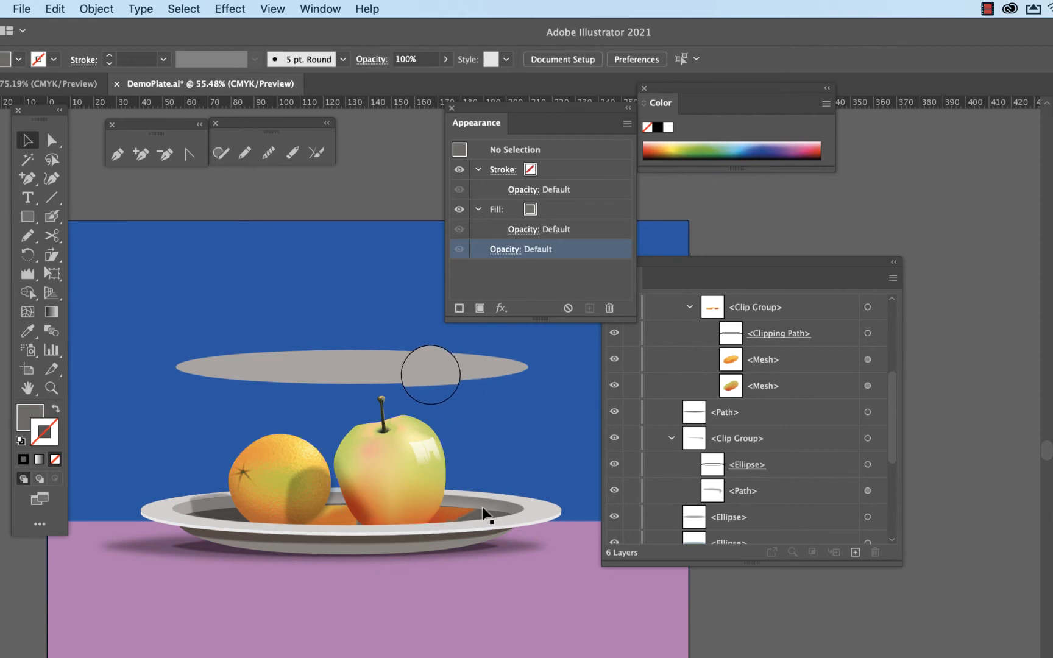
# Step: Duplicate the plate's front lip compound path and place the copy over the blue background above the fruit
pyautogui.moveTo(452, 506); pyautogui.dragTo(501, 507)
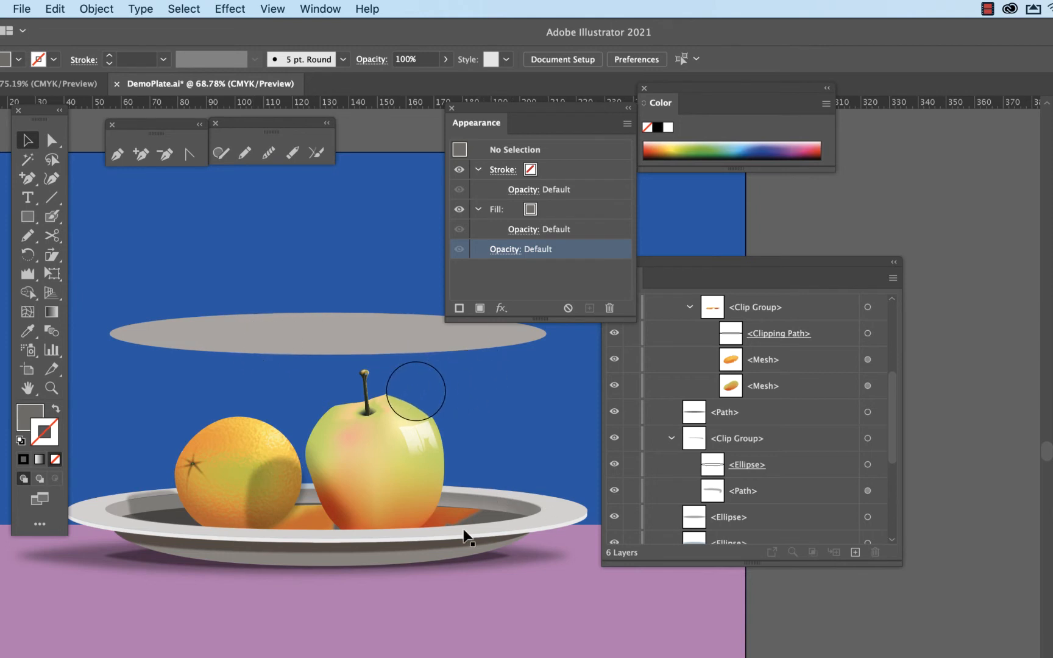
pyautogui.click(517, 524)
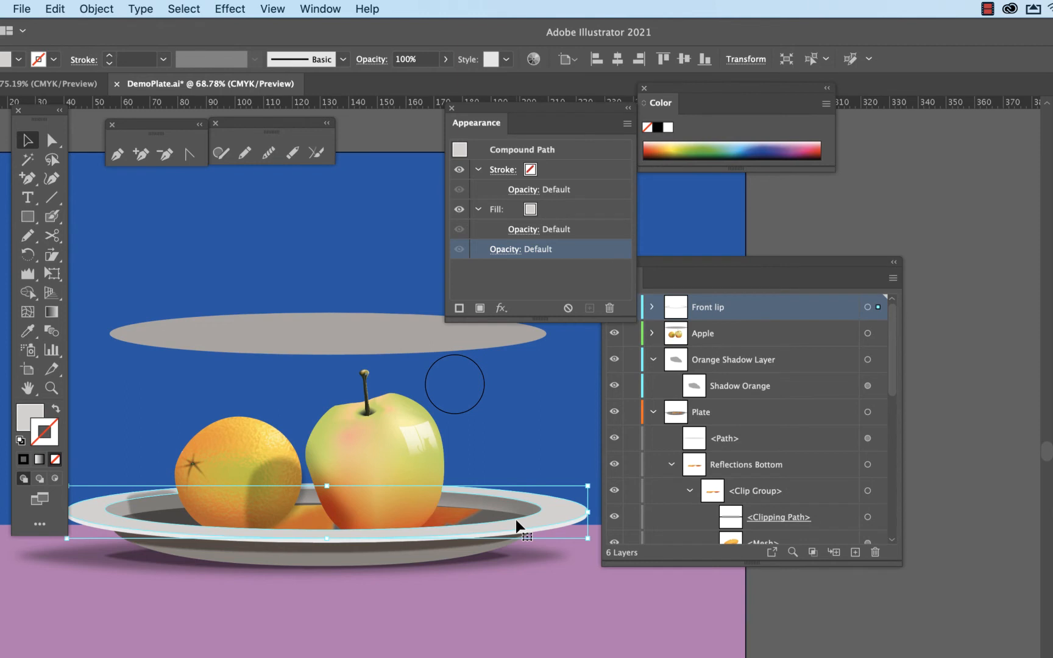
pyautogui.moveTo(517, 524); pyautogui.dragTo(437, 236)
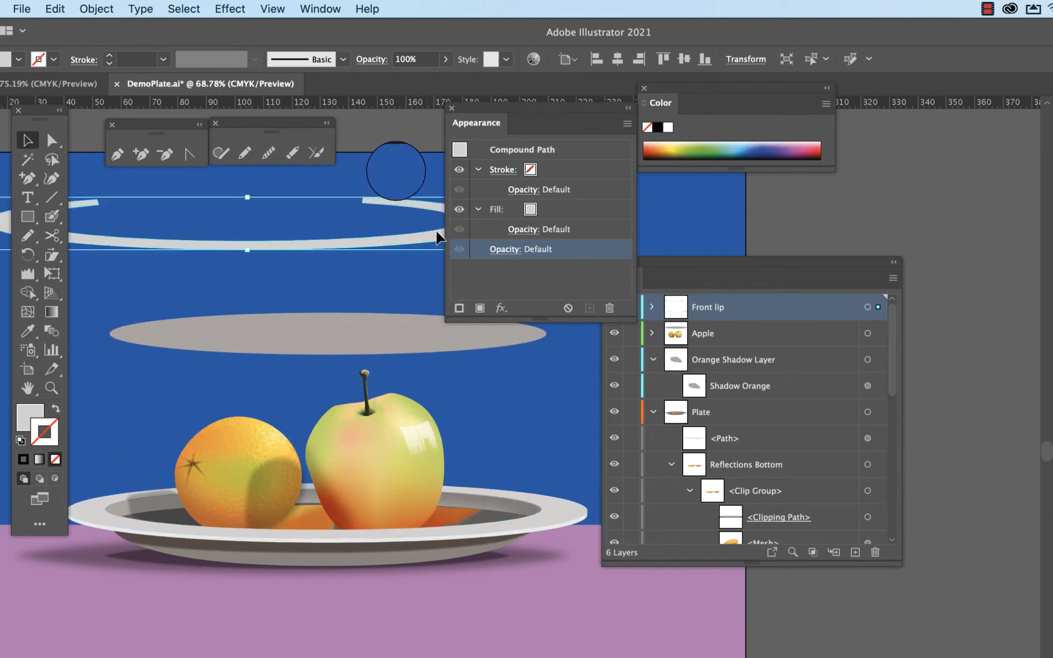
pyautogui.press('alt')
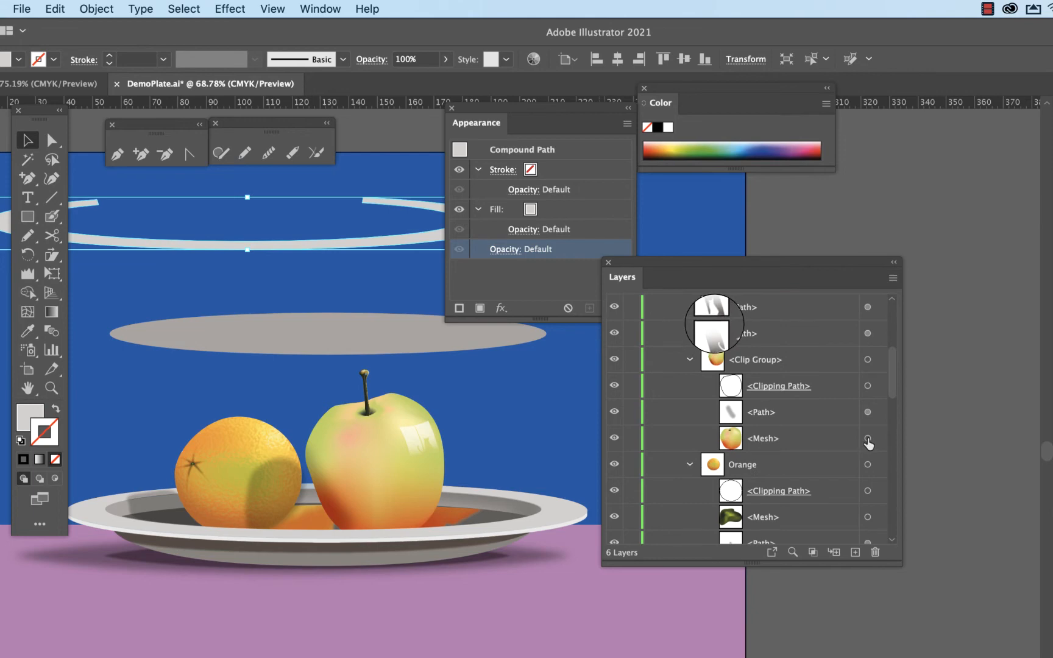
# Step: Copy the apple's mesh from its clip group inside the Apple layer
pyautogui.click(867, 439)
pyautogui.scroll(5, 868, 456)
pyautogui.scroll(-2, 869, 461)
pyautogui.scroll(-4, 869, 461)
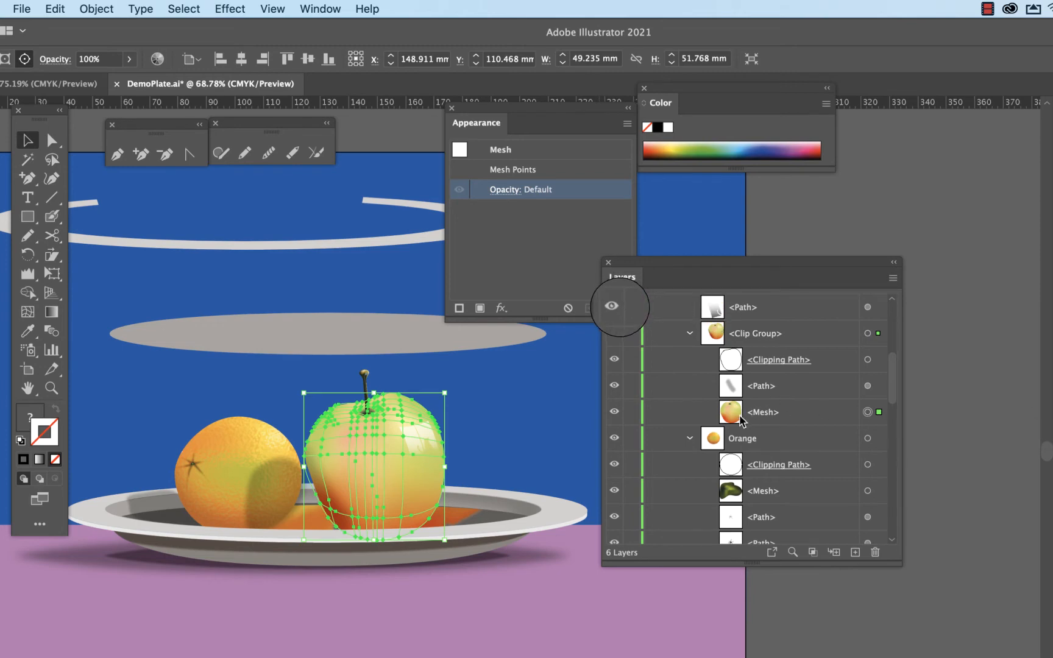
pyautogui.press('super+c')
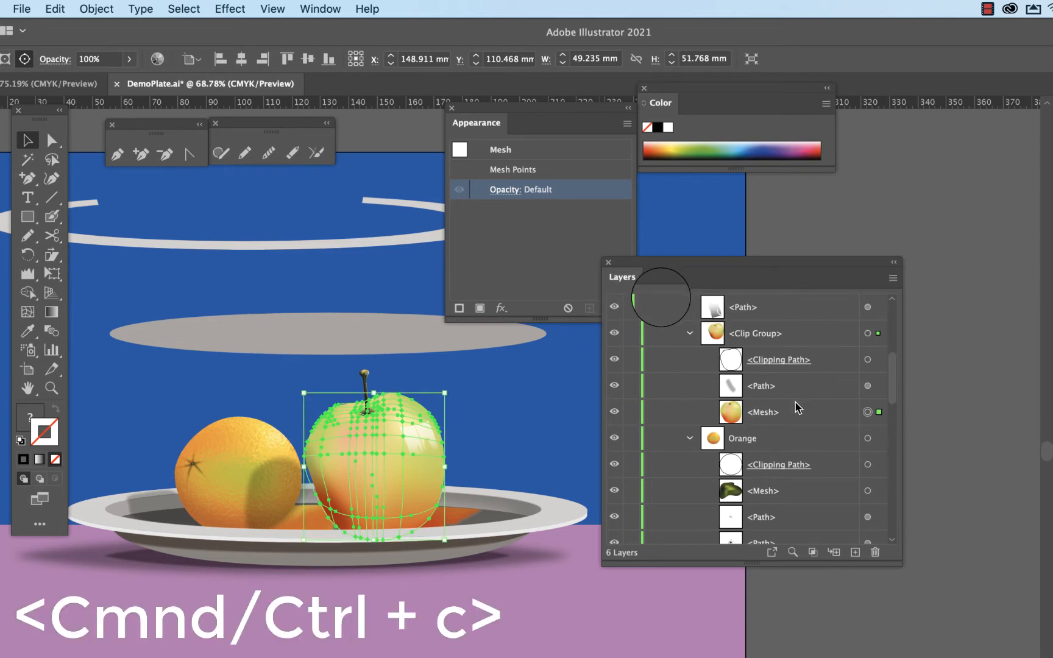
# Step: Create a layer named Reflections Lip between Front lip and Apple, and paste the apple mesh into it
pyautogui.scroll(5, 797, 408)
pyautogui.scroll(4, 797, 409)
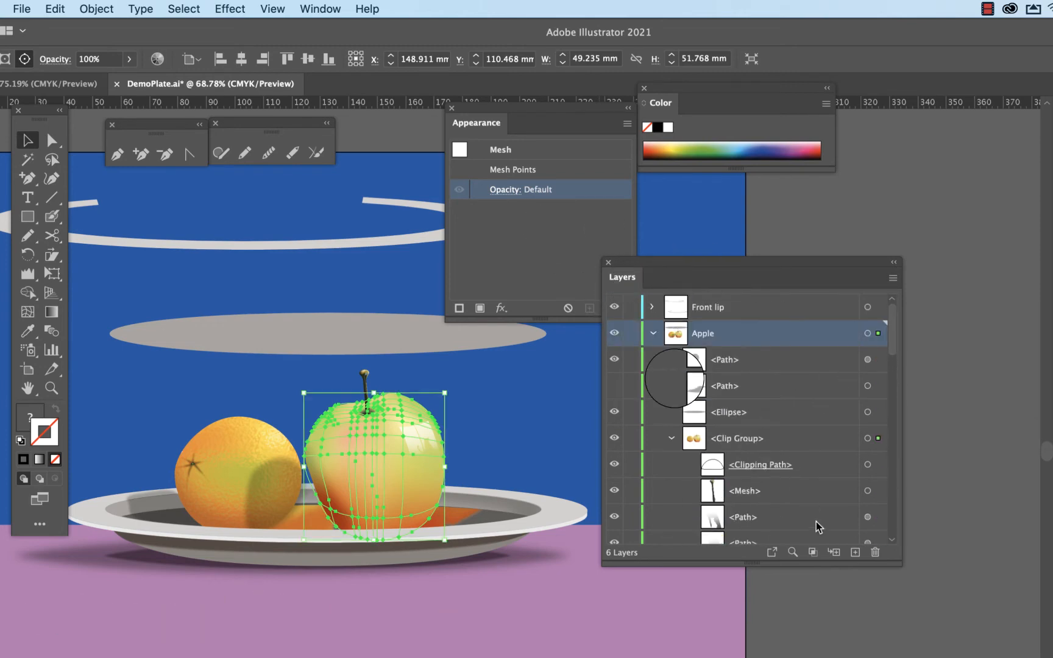
pyautogui.click(855, 552)
pyautogui.doubleClick(706, 334)
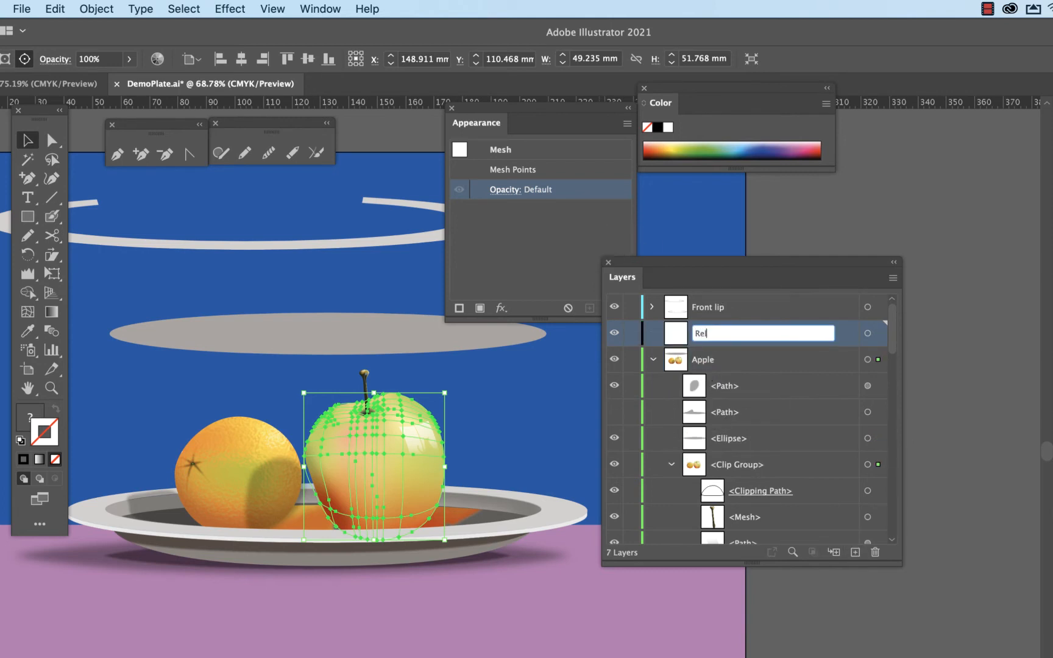
pyautogui.write('Reflections Lip')
pyautogui.click(621, 242)
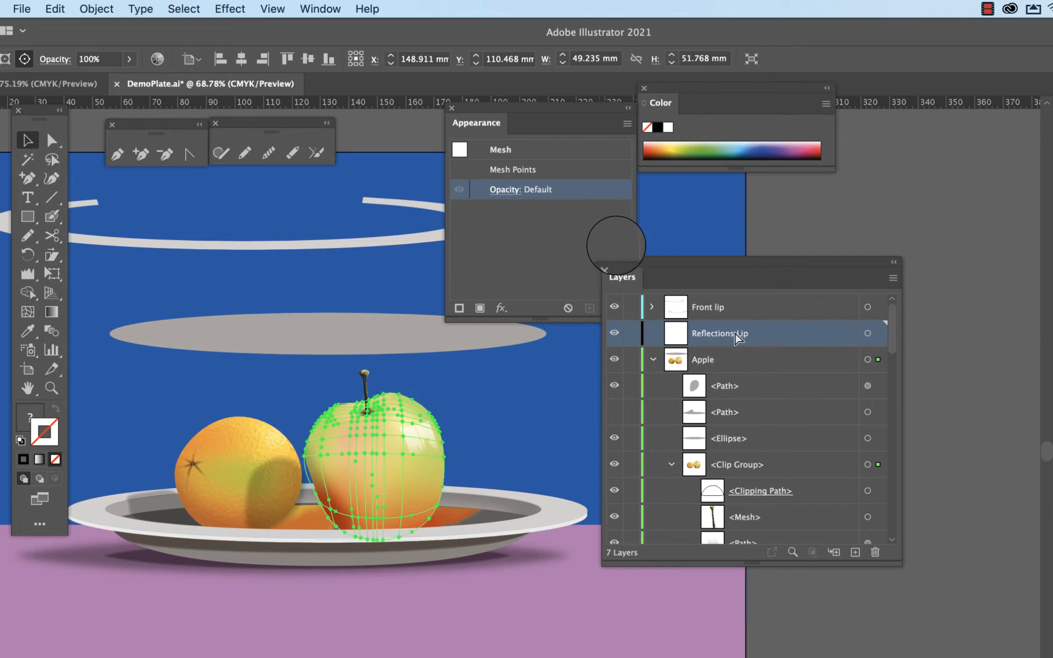
pyautogui.hotkey('ctrl', 'v')
pyautogui.click(460, 307)
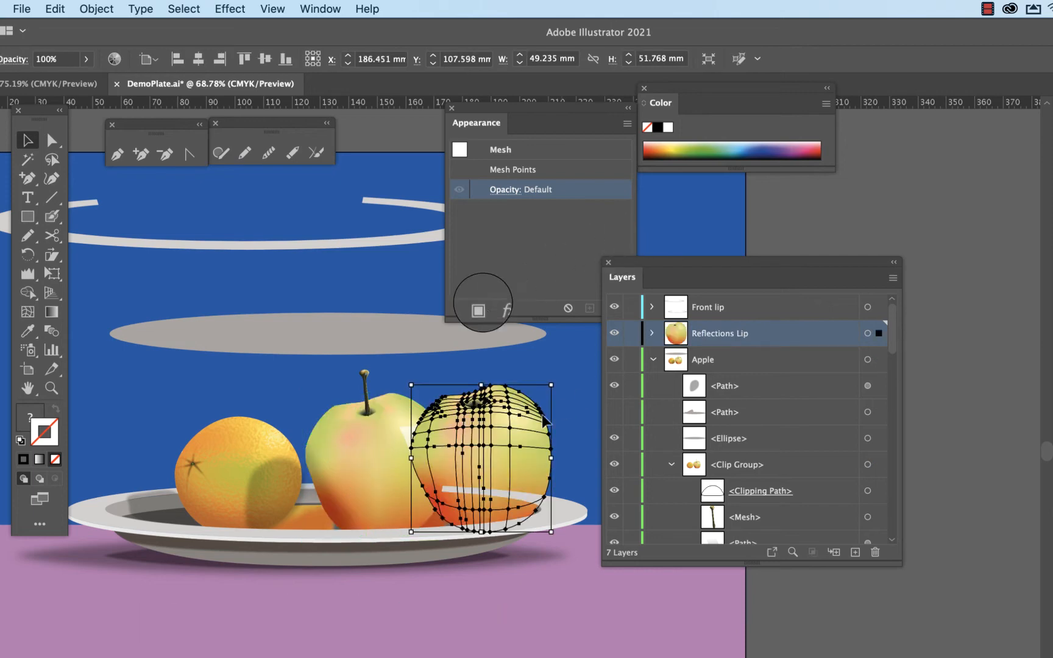
# Step: Simplify the pasted apple mesh by deleting surplus mesh lines around its densely gridded middle and top
pyautogui.press('u')
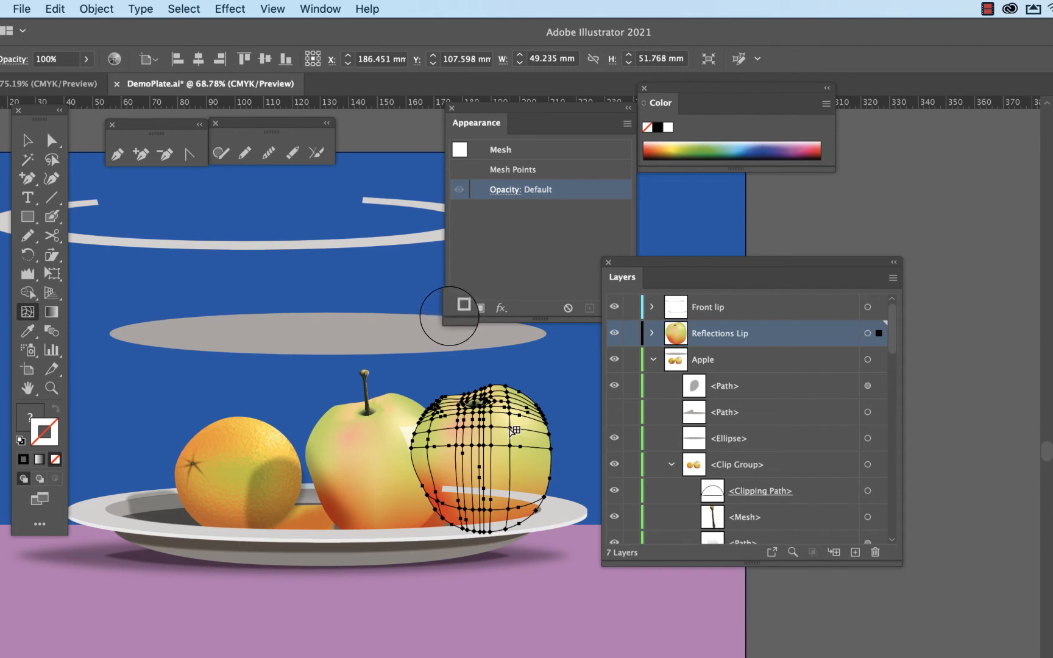
pyautogui.press('alt')
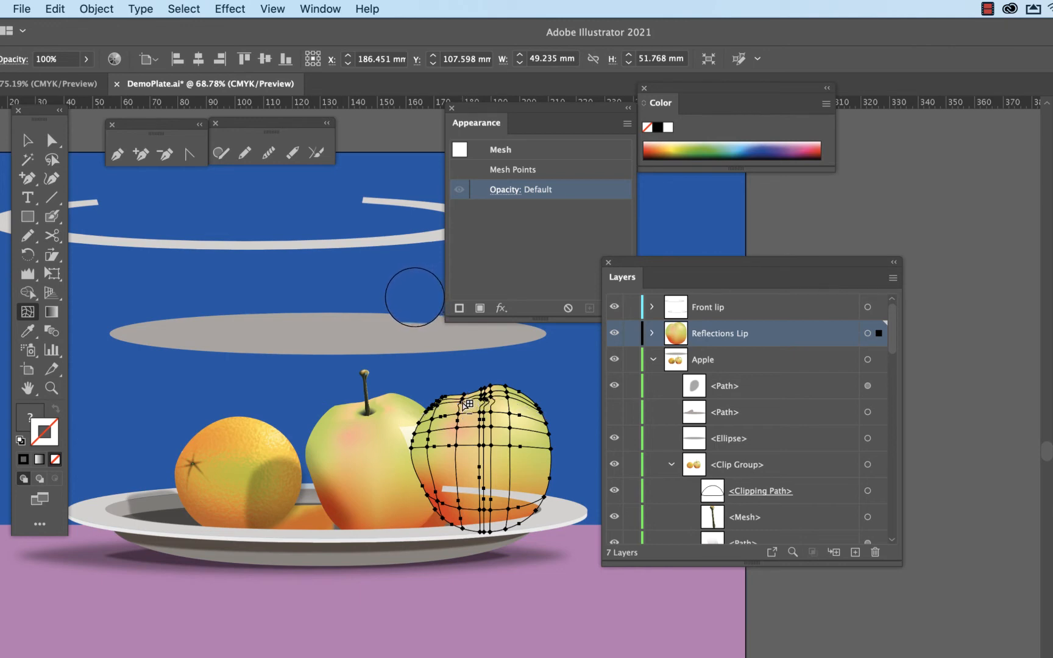
pyautogui.keyDown('alt'); pyautogui.click(462, 402); pyautogui.keyUp('alt')
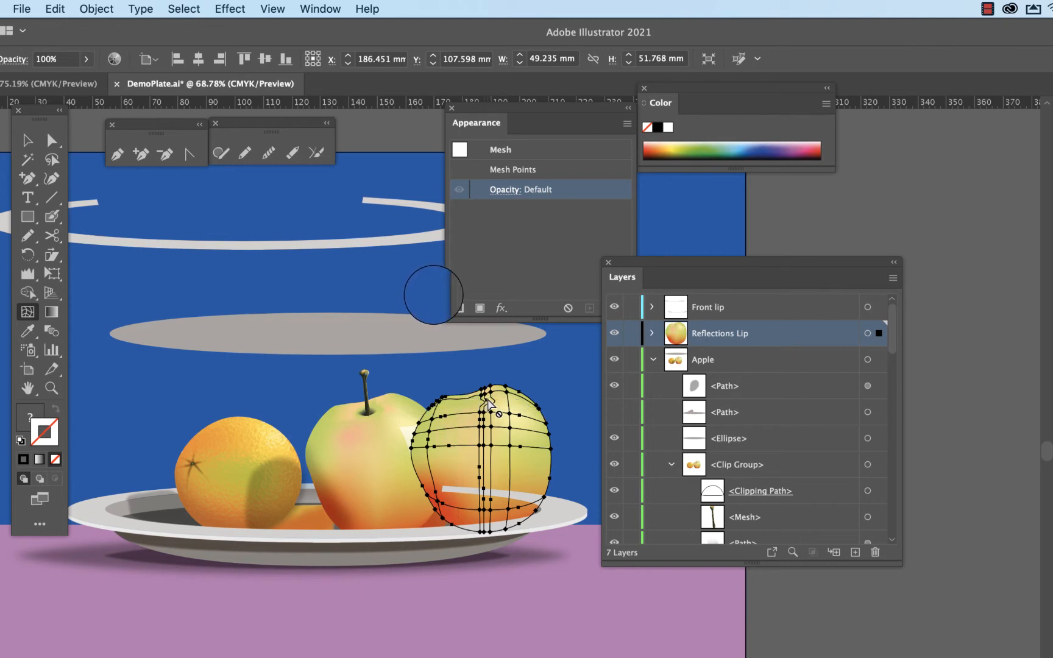
# Step: Flip and squash the apple copy to about 35.8 by 29.6 mm, and place it over the plate's lip below the apple
pyautogui.press('v')
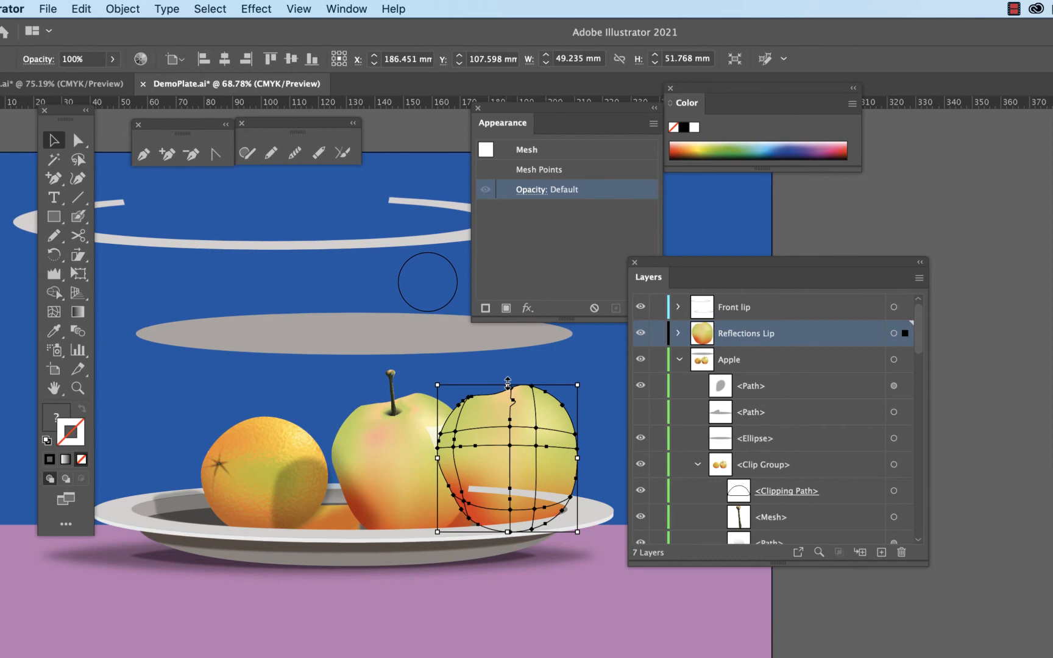
pyautogui.moveTo(507, 382); pyautogui.dragTo(528, 618)
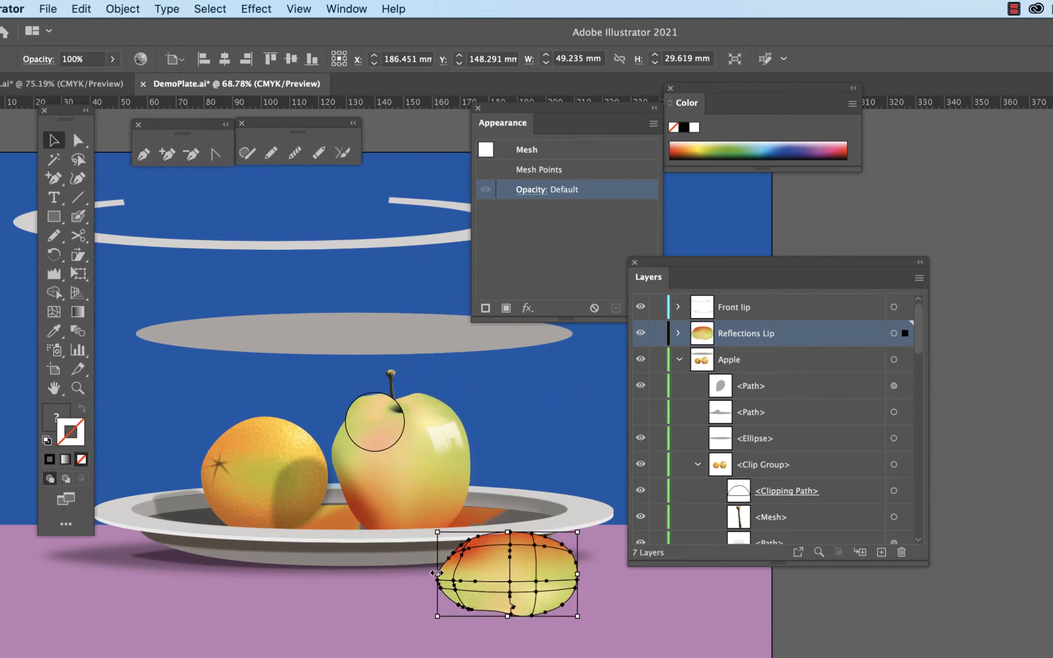
pyautogui.moveTo(437, 574); pyautogui.dragTo(413, 550)
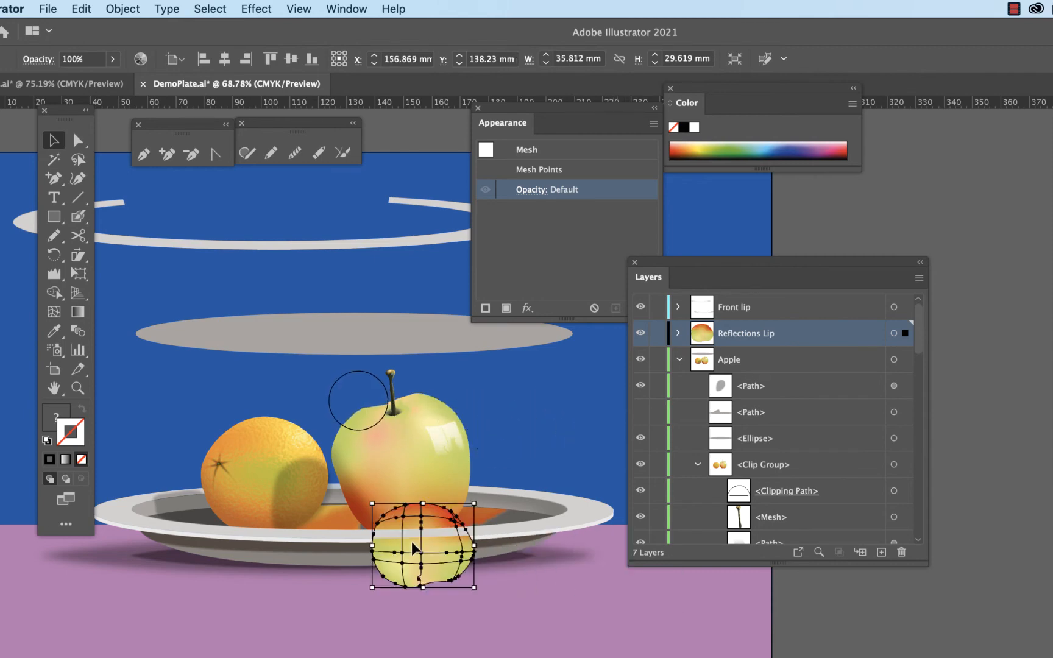
# Step: Copy the orange's base mesh into the Reflections Lip layer and remove the Ocean Ripple effect from the copy
pyautogui.click(892, 465)
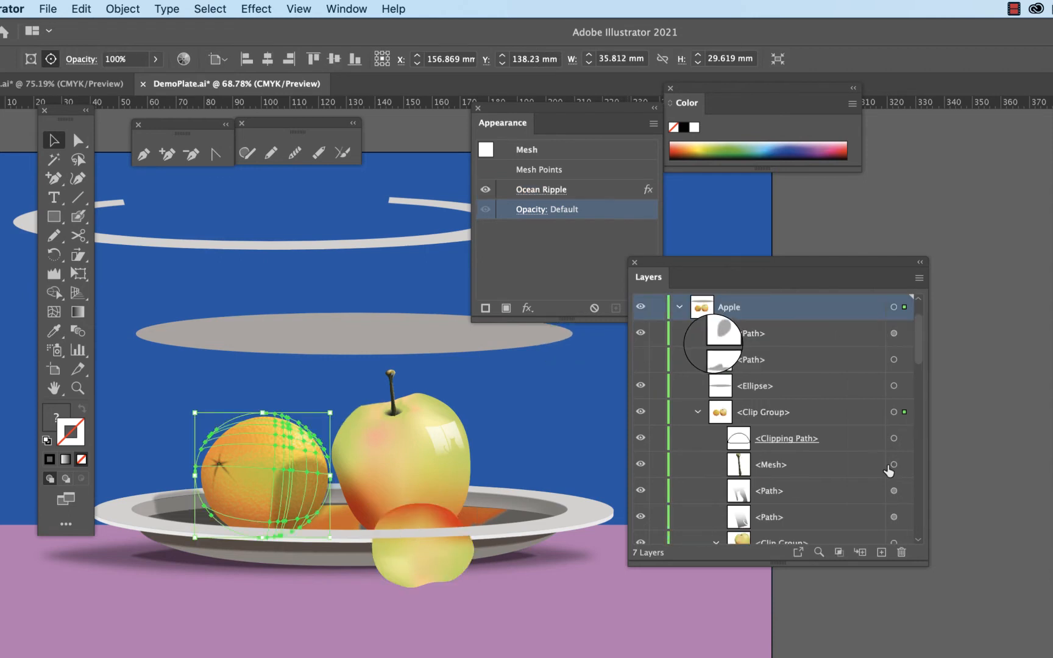
pyautogui.scroll(-10, 811, 429)
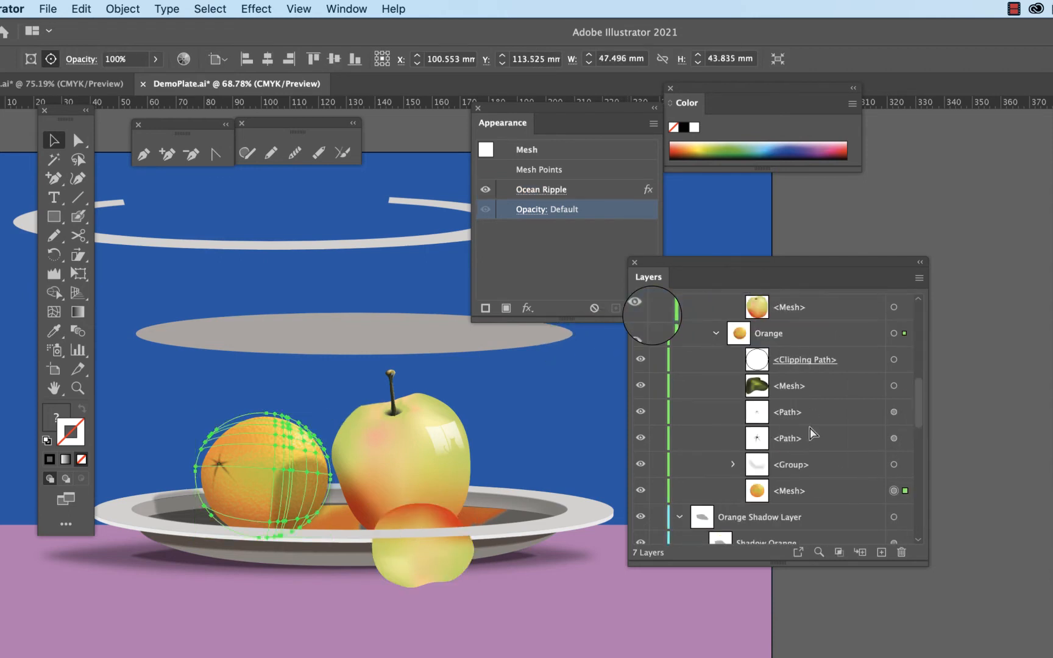
pyautogui.press('super+c')
pyautogui.scroll(10, 743, 327)
pyautogui.click(744, 307)
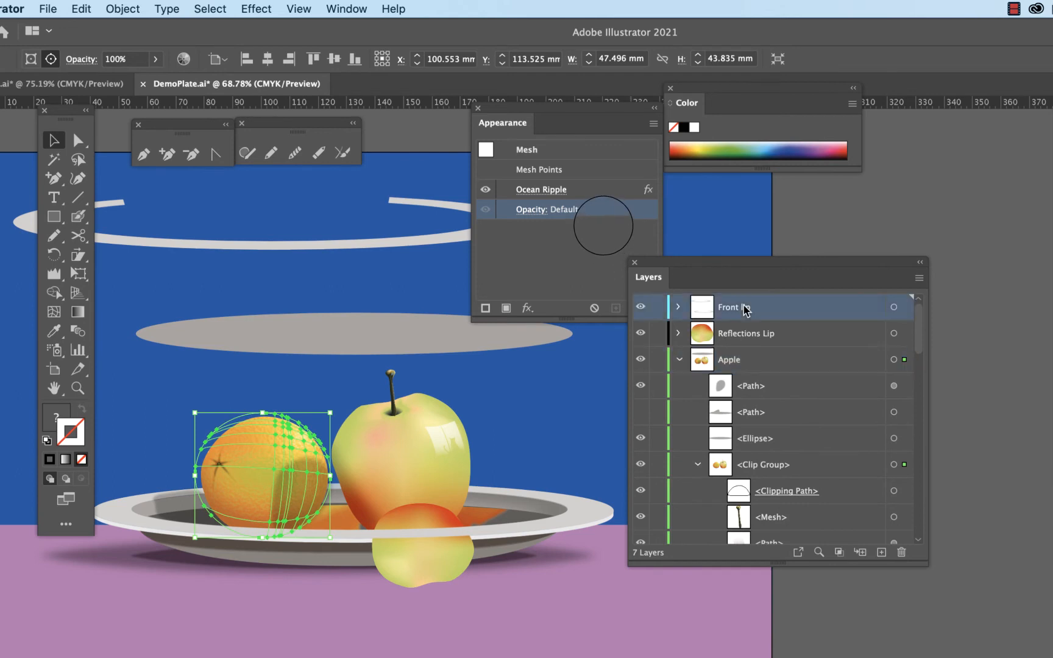
pyautogui.click(746, 332)
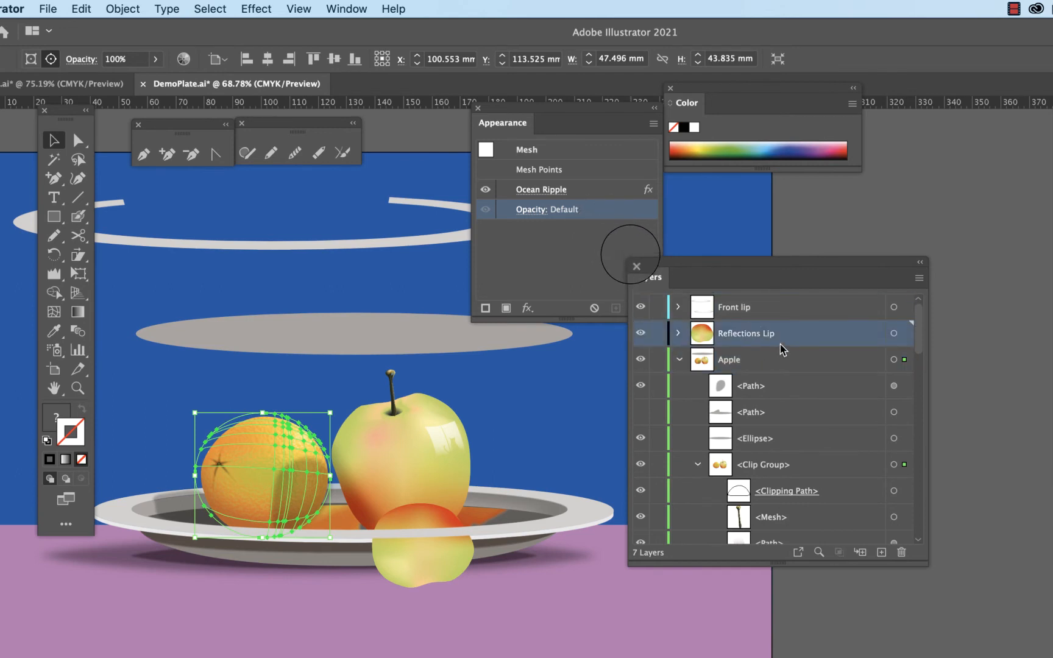
pyautogui.press('super+v')
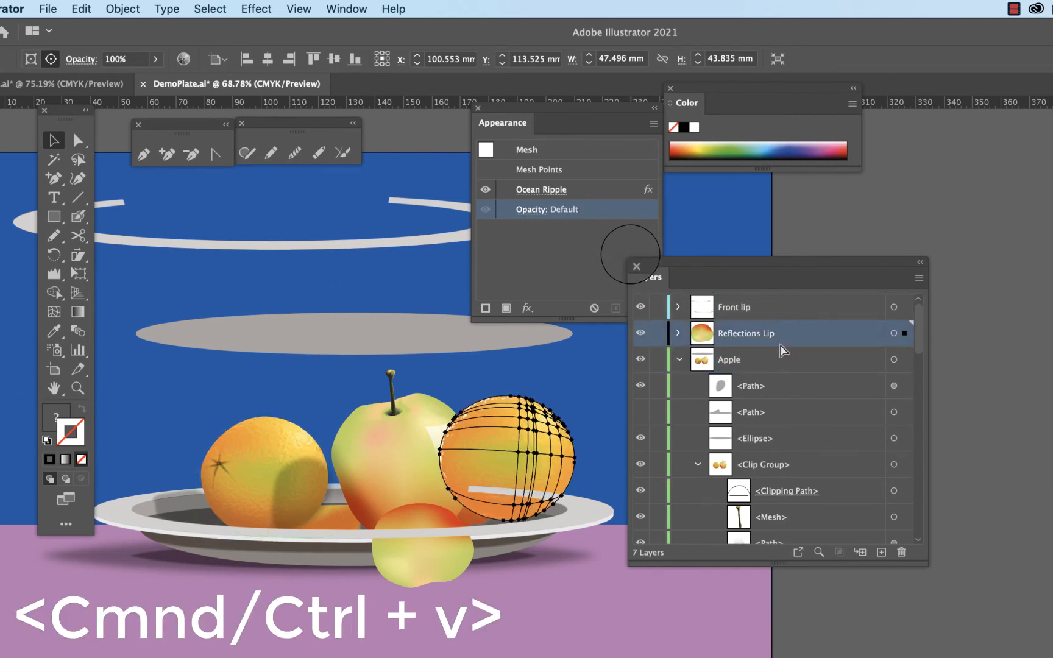
pyautogui.click(549, 191)
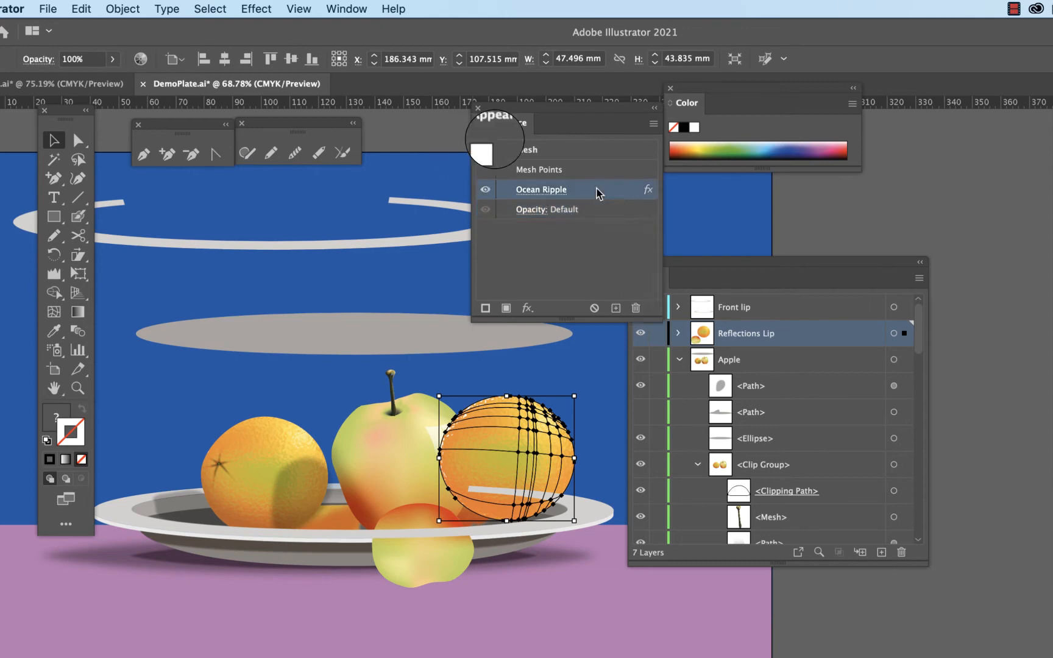
pyautogui.click(637, 306)
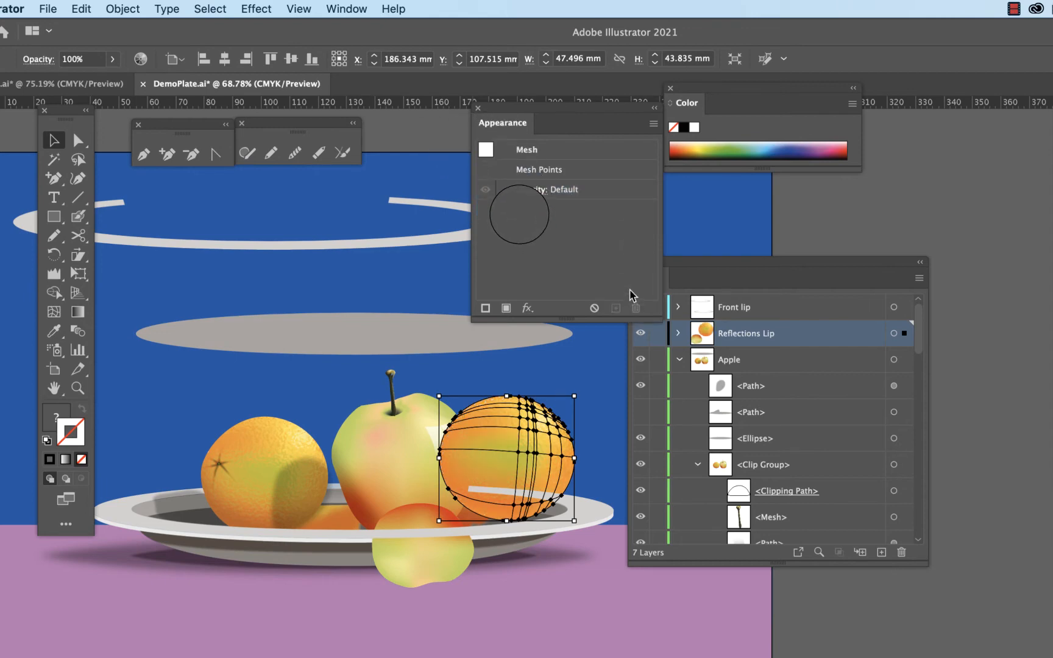
# Step: Simplify the orange copy by deleting surplus mesh lines from the dense grid around its upper middle
pyautogui.press('u')
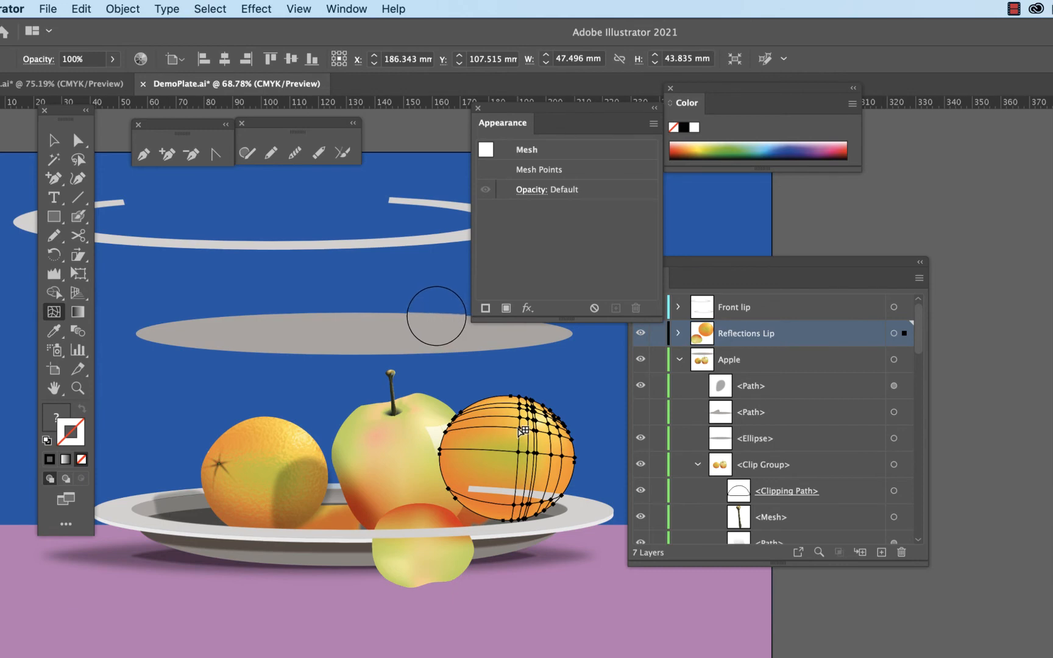
pyautogui.press('alt')
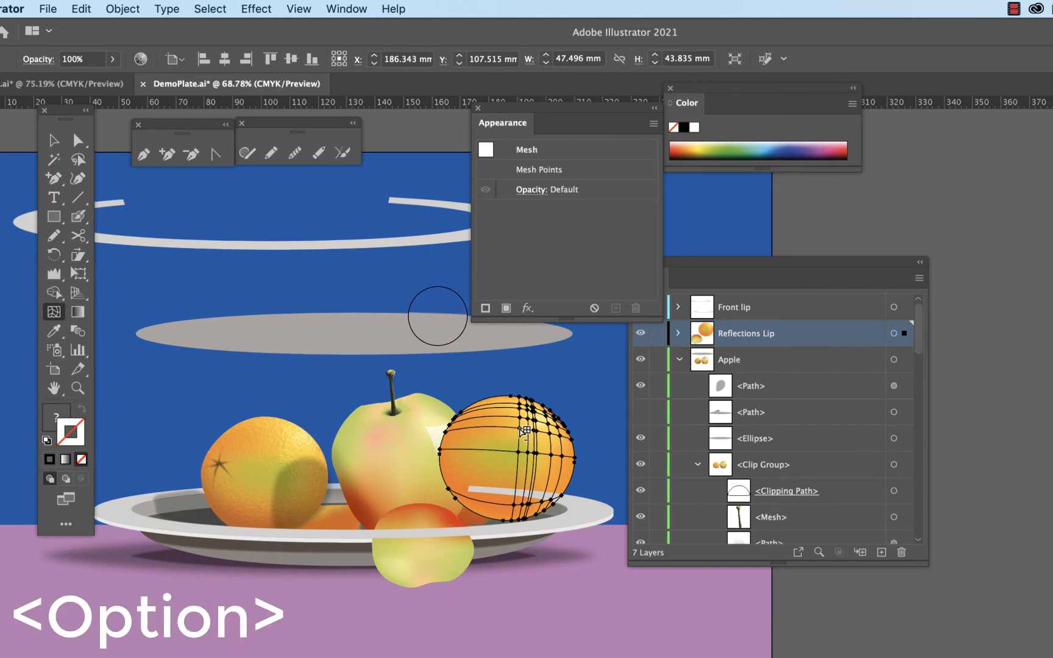
pyautogui.keyDown('alt'); pyautogui.click(524, 431); pyautogui.keyUp('alt')
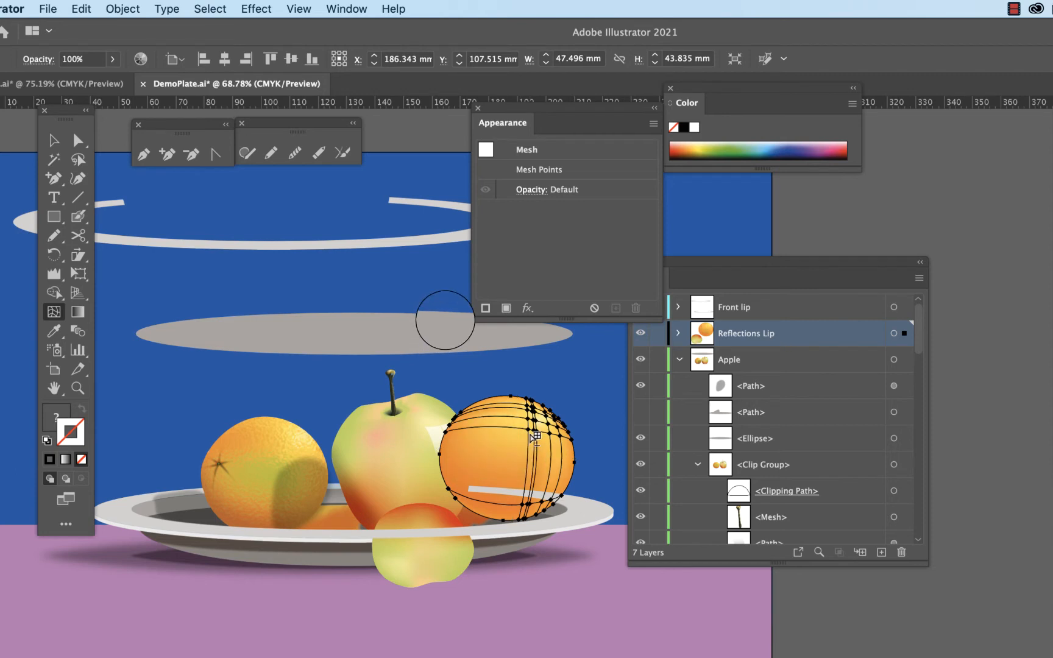
pyautogui.keyDown('alt'); pyautogui.click(538, 434); pyautogui.keyUp('alt')
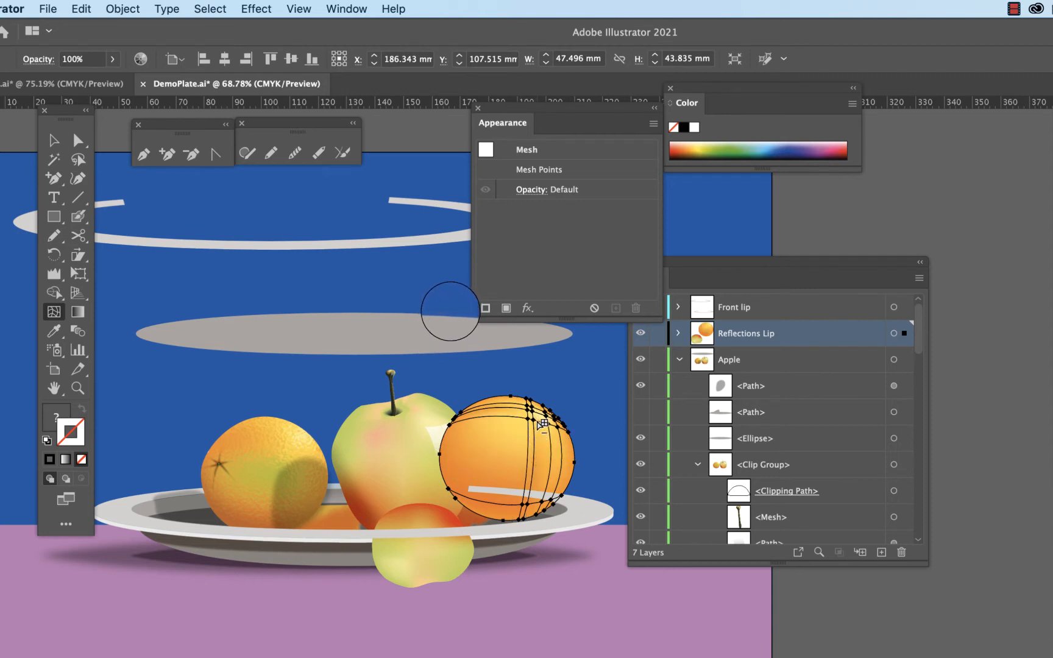
# Step: Flip and squash the orange copy over the plate's lip below the orange, and narrow the apple copy to about 31.7 mm wide
pyautogui.press('v')
pyautogui.scroll(-1, 456, 352)
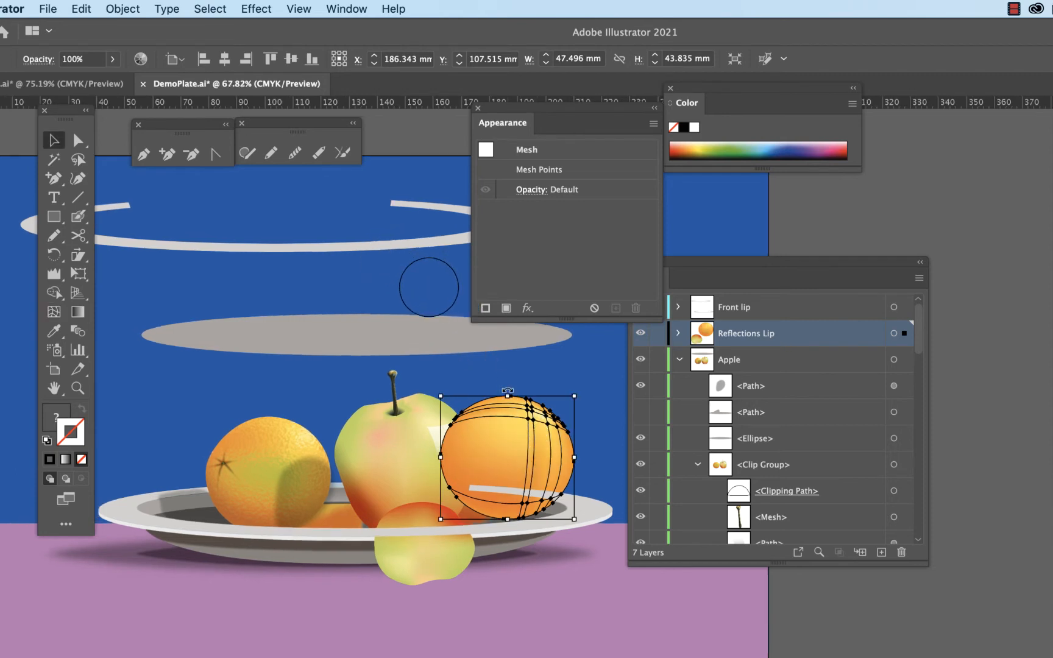
pyautogui.moveTo(509, 396); pyautogui.dragTo(291, 579)
pyautogui.moveTo(424, 545)
pyautogui.mouseDown()
pyautogui.moveTo(518, 546)
pyautogui.moveTo(426, 566)
pyautogui.mouseUp()
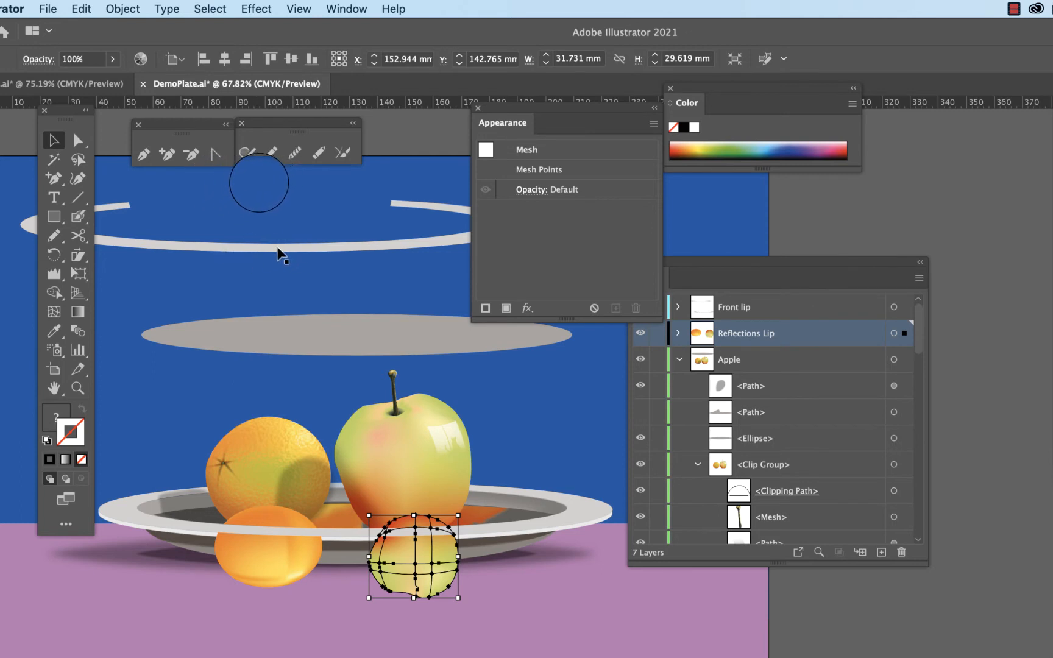
# Step: Shear the apple and orange copies into flat, slanted ovals, with the orange copy about 53.9 by 20.9 mm
pyautogui.click(89, 258)
pyautogui.scroll(2, 516, 476)
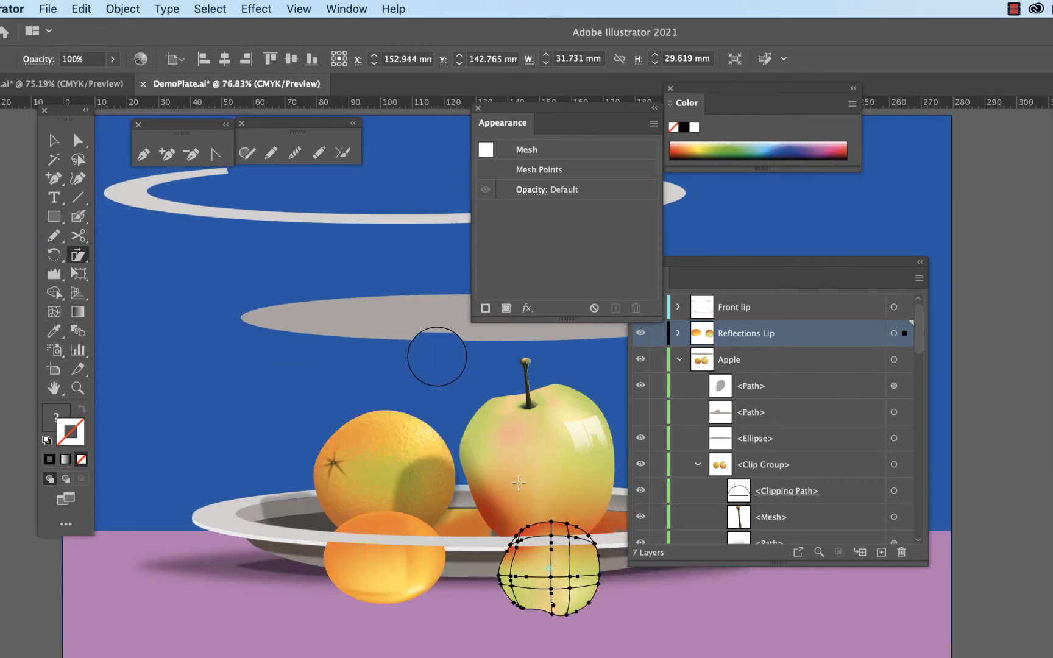
pyautogui.hotkey('ctrl', '-')
pyautogui.hotkey('ctrl', '-')
pyautogui.hotkey('ctrl', '-')
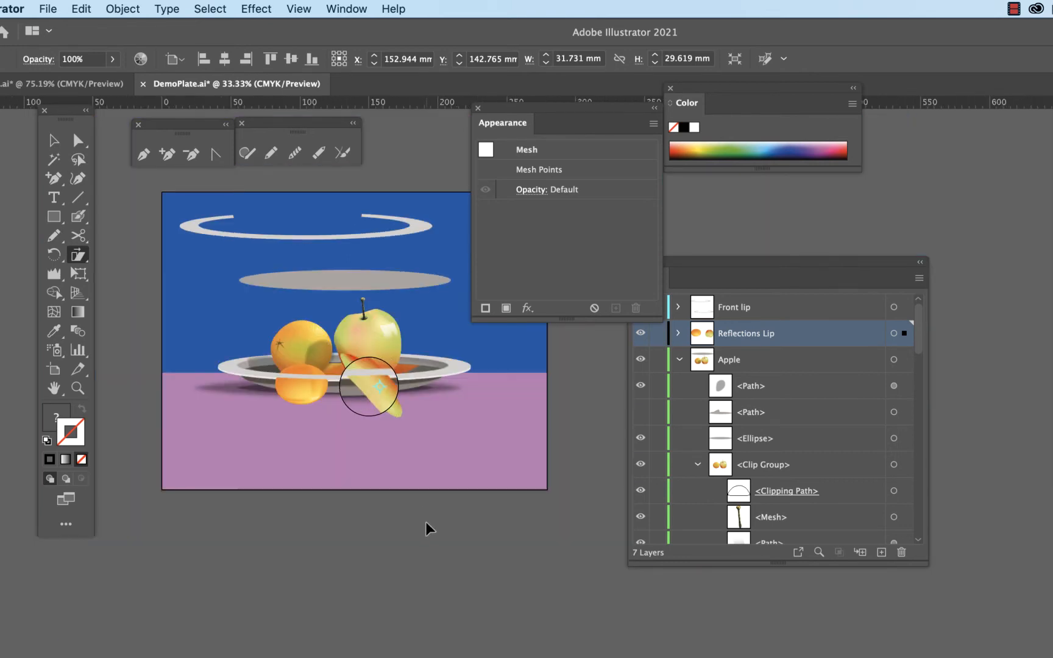
pyautogui.moveTo(426, 513); pyautogui.dragTo(473, 426)
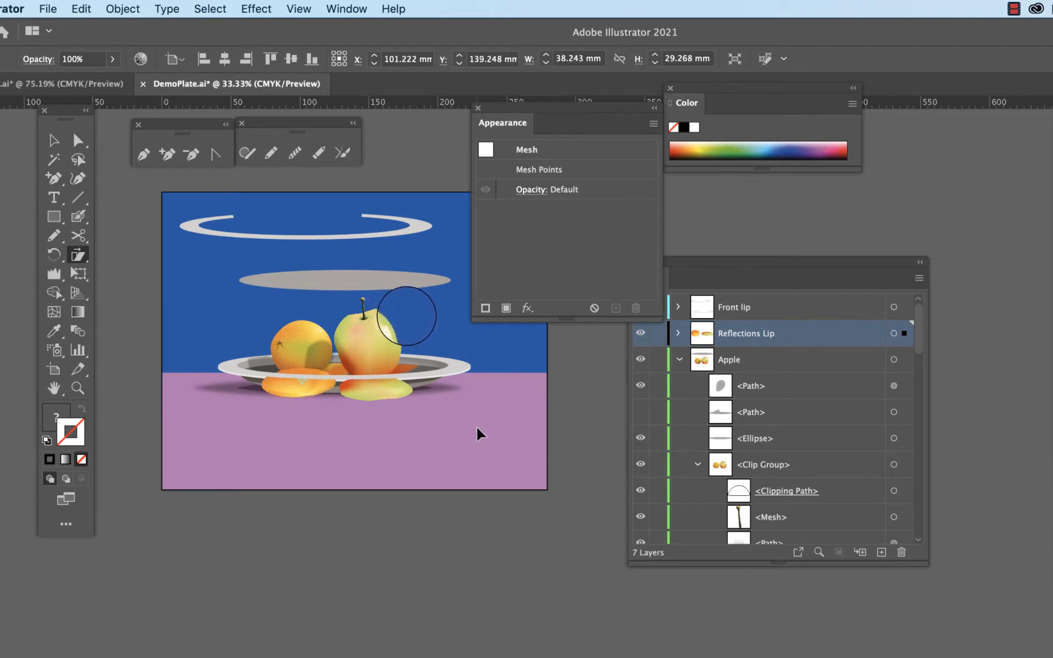
pyautogui.moveTo(477, 428); pyautogui.dragTo(477, 427)
pyautogui.press('v')
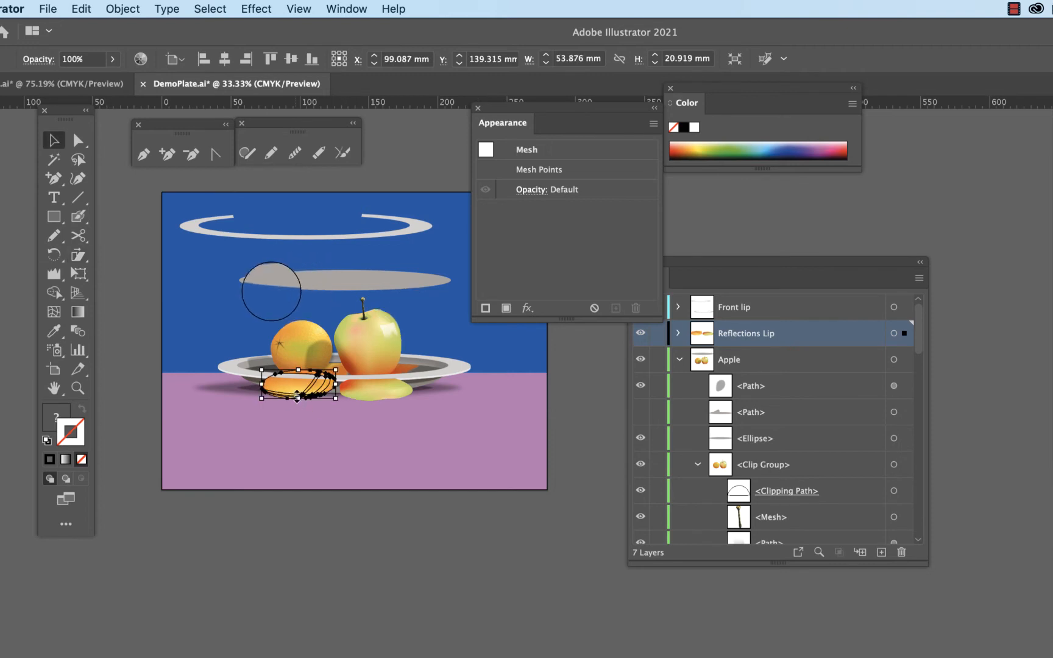
# Step: Move both sheared copies onto the spare lip shape above the fruit and make a clipping mask from that shape
pyautogui.keyDown('shift'); pyautogui.click(379, 396); pyautogui.keyUp('shift')
pyautogui.moveTo(379, 396); pyautogui.dragTo(344, 247)
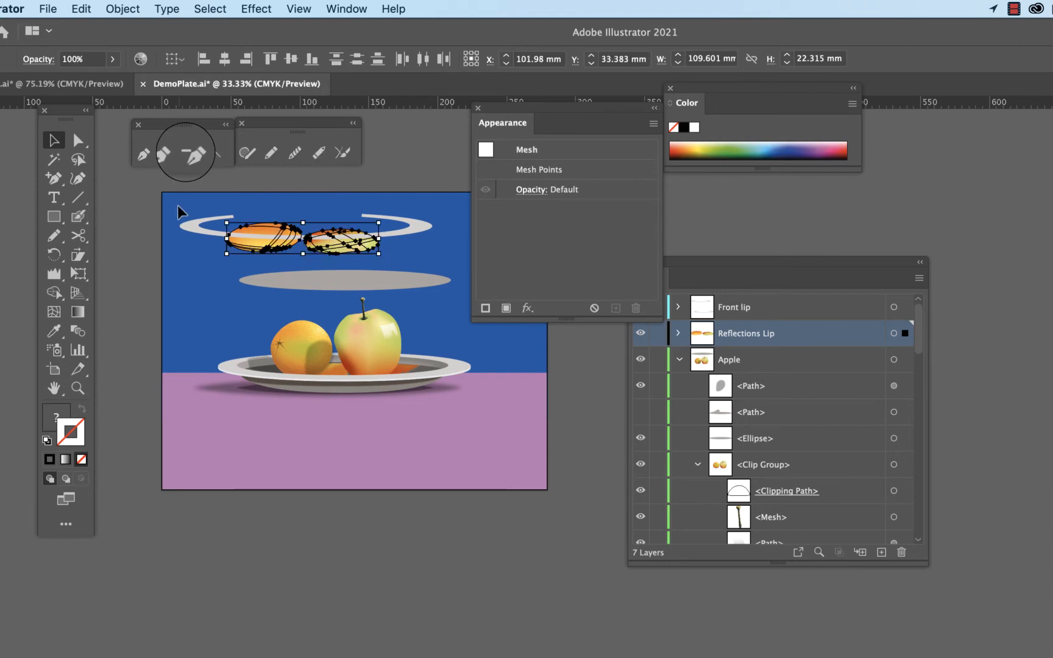
pyautogui.moveTo(181, 212); pyautogui.dragTo(430, 263)
pyautogui.click(120, 9)
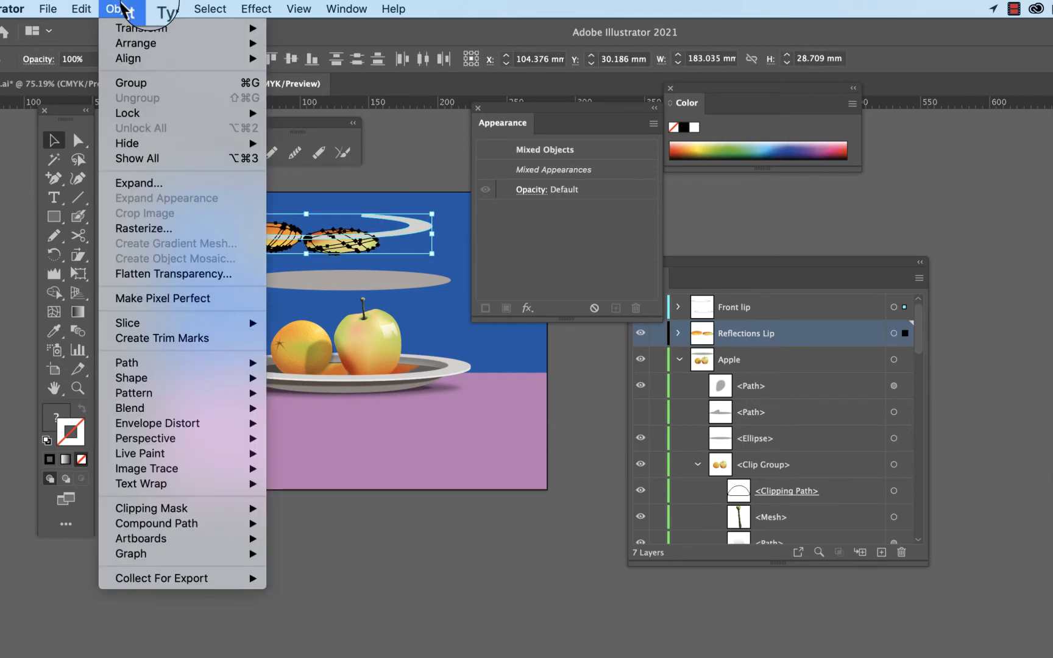
pyautogui.moveTo(250, 508)
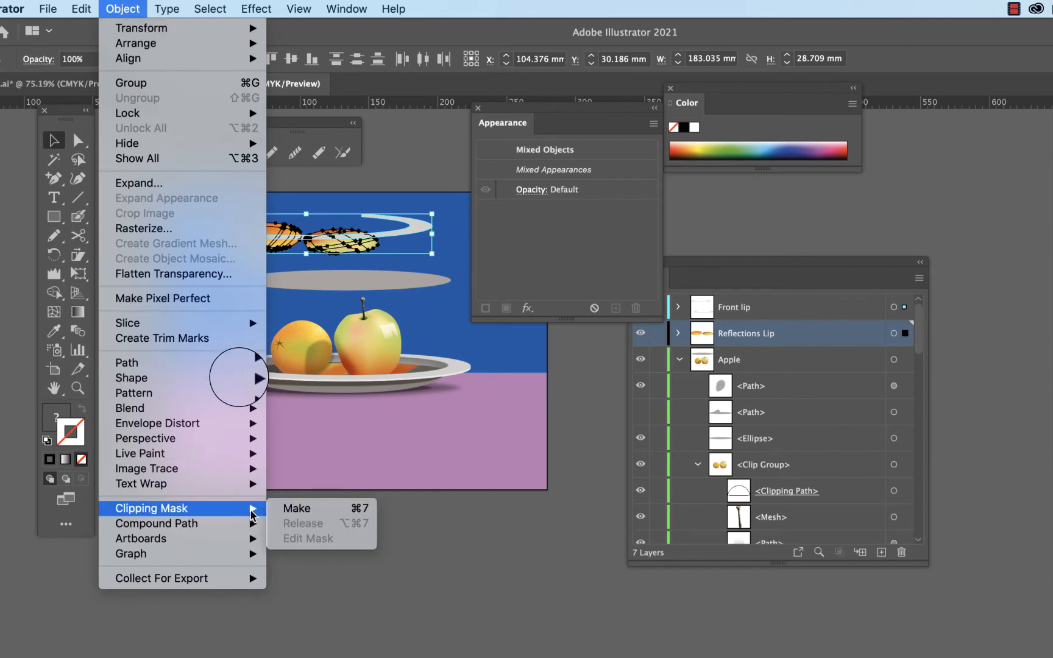
pyautogui.click(296, 508)
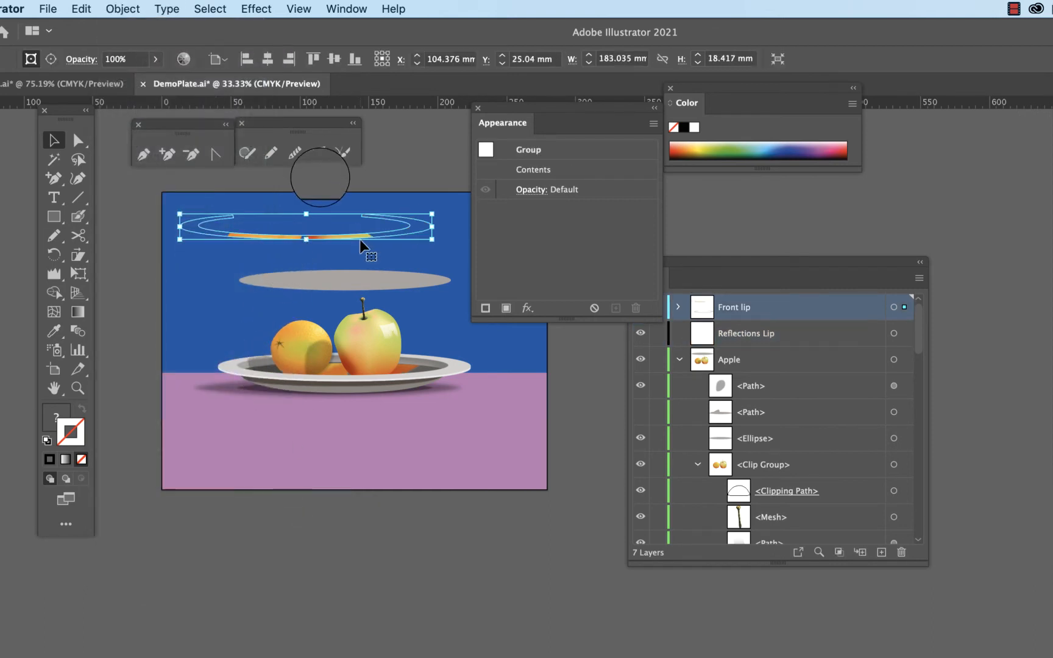
# Step: Move the clipped reflections down onto the plate so that they align with its front lip
pyautogui.moveTo(365, 242); pyautogui.dragTo(397, 383)
pyautogui.click(435, 439)
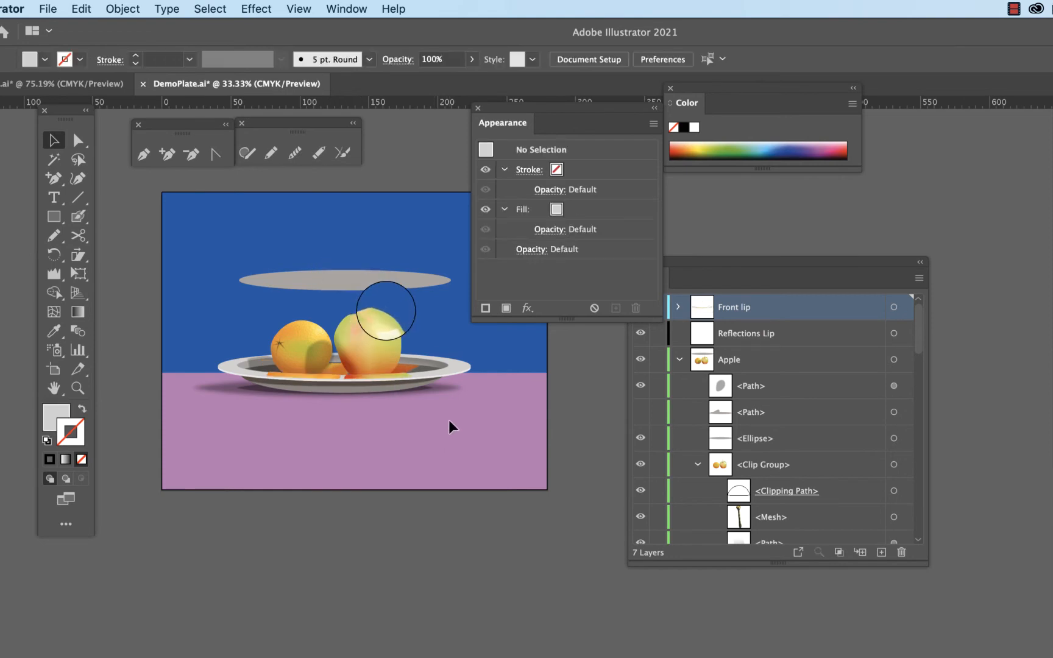
pyautogui.moveTo(332, 360); pyautogui.dragTo(557, 455)
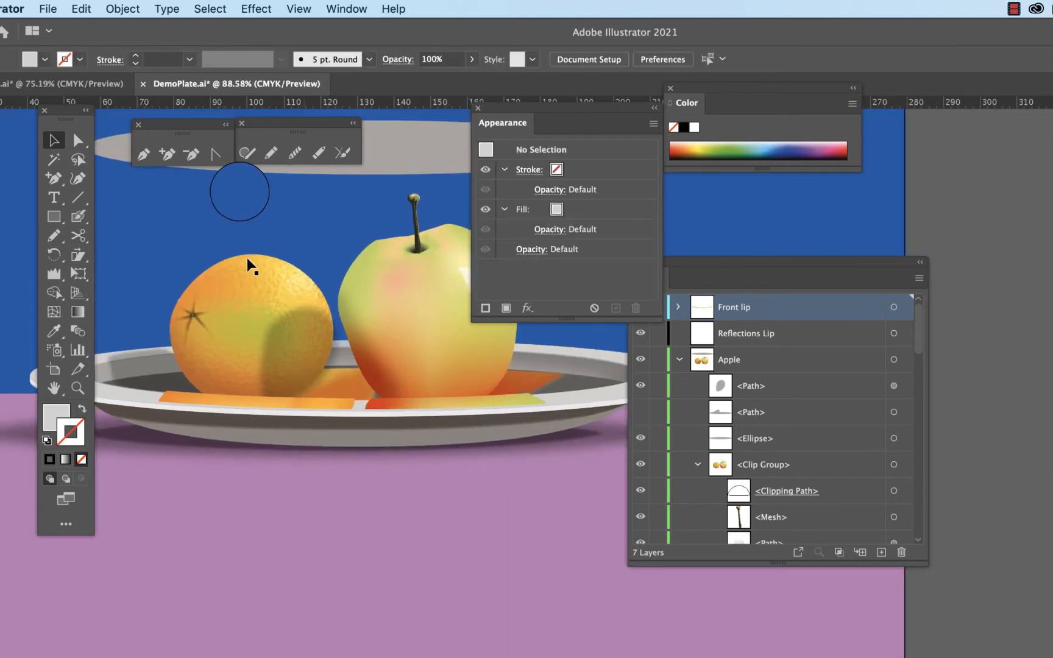
# Step: Move the reflections' clip group into the Reflections Lip layer and place that layer above Front lip
pyautogui.press('a')
pyautogui.click(464, 400)
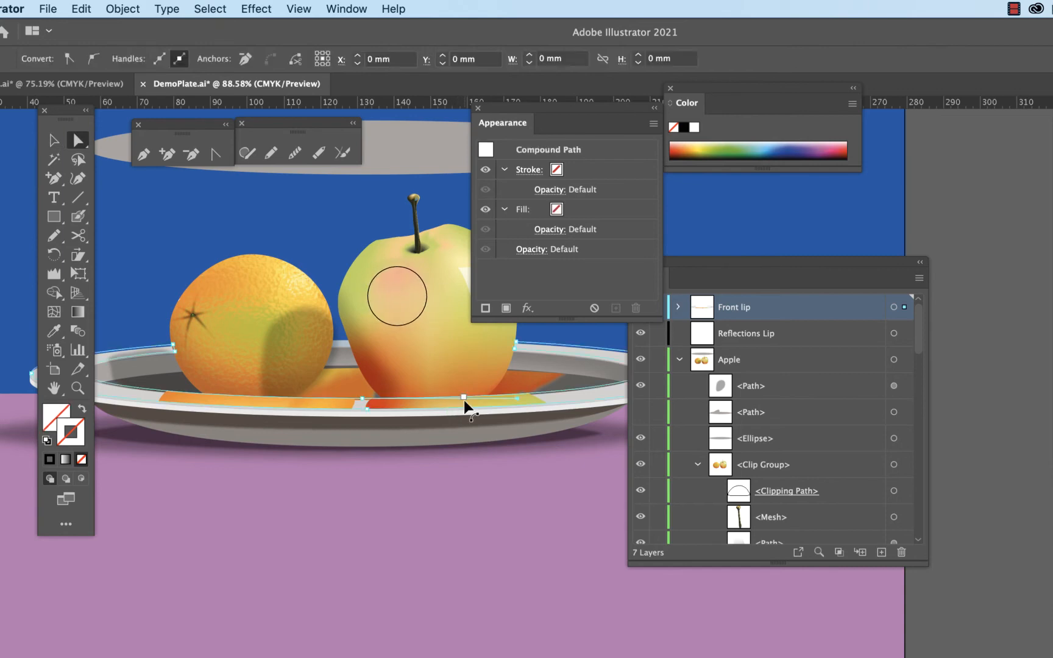
pyautogui.click(53, 141)
pyautogui.moveTo(435, 398); pyautogui.dragTo(421, 399)
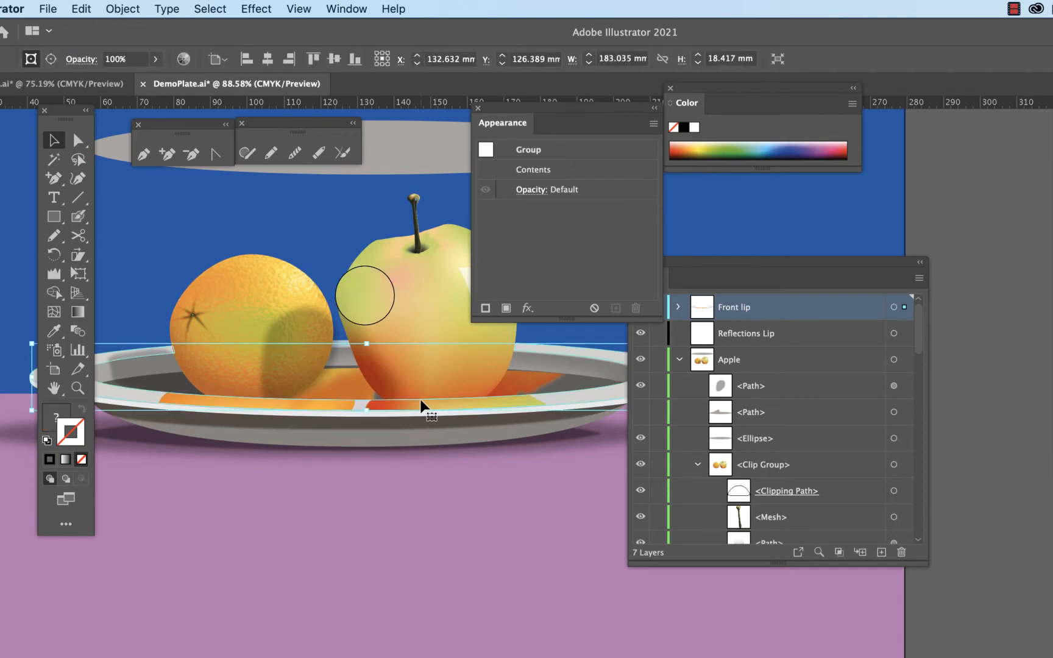
pyautogui.click(78, 140)
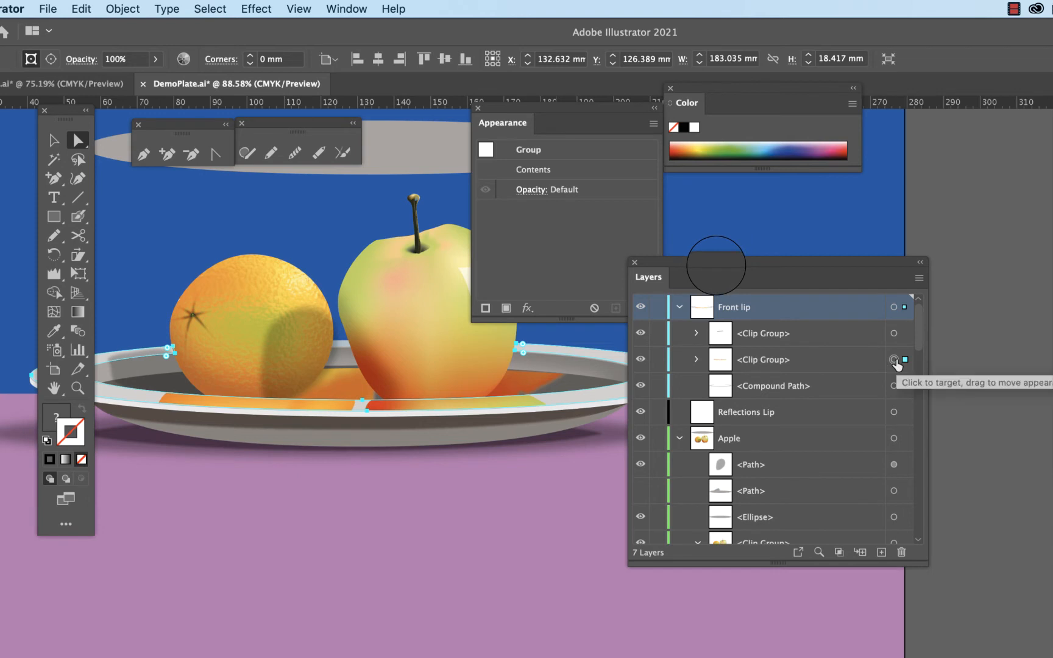
pyautogui.moveTo(858, 363); pyautogui.dragTo(839, 416)
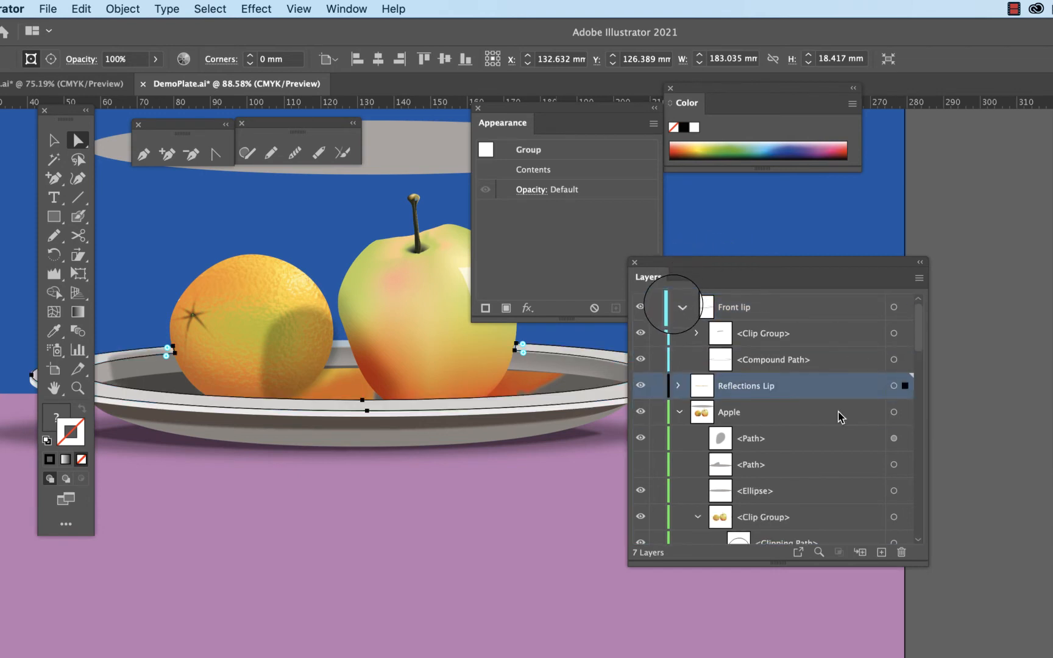
pyautogui.moveTo(792, 385); pyautogui.dragTo(733, 300)
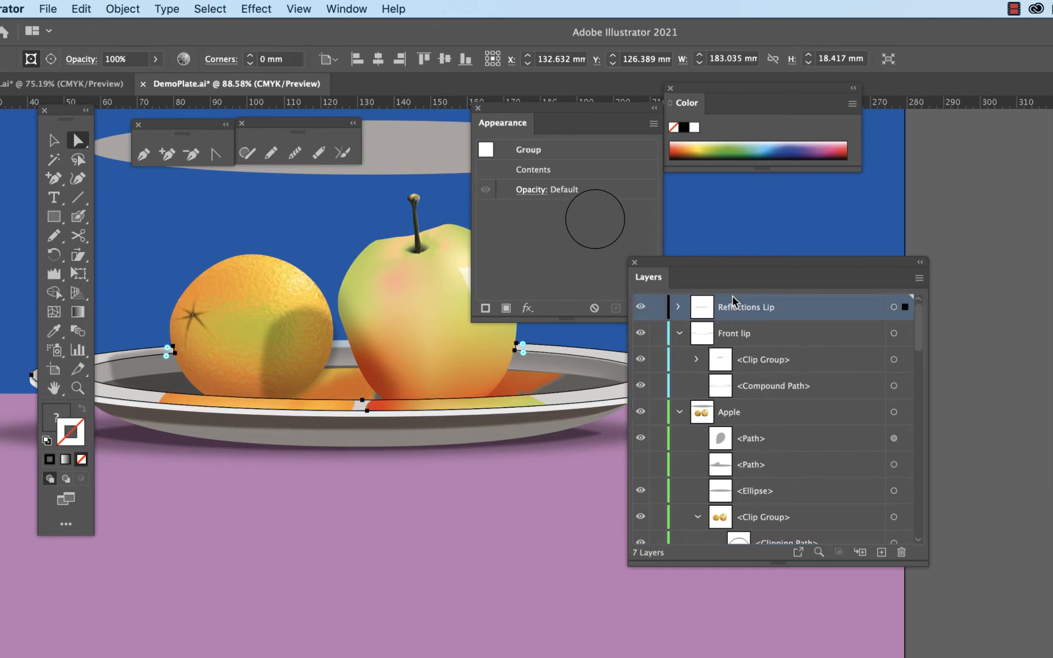
# Step: Distort both meshes inside the Reflections Lip clip group with the Wrinkle tool along the front lip
pyautogui.click(488, 511)
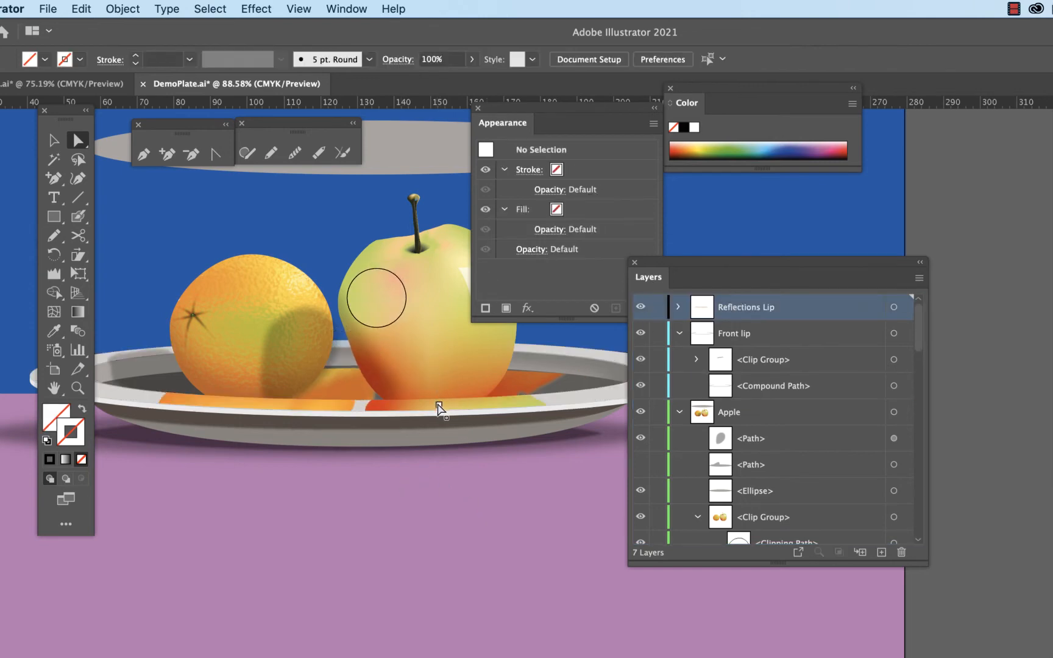
pyautogui.click(677, 307)
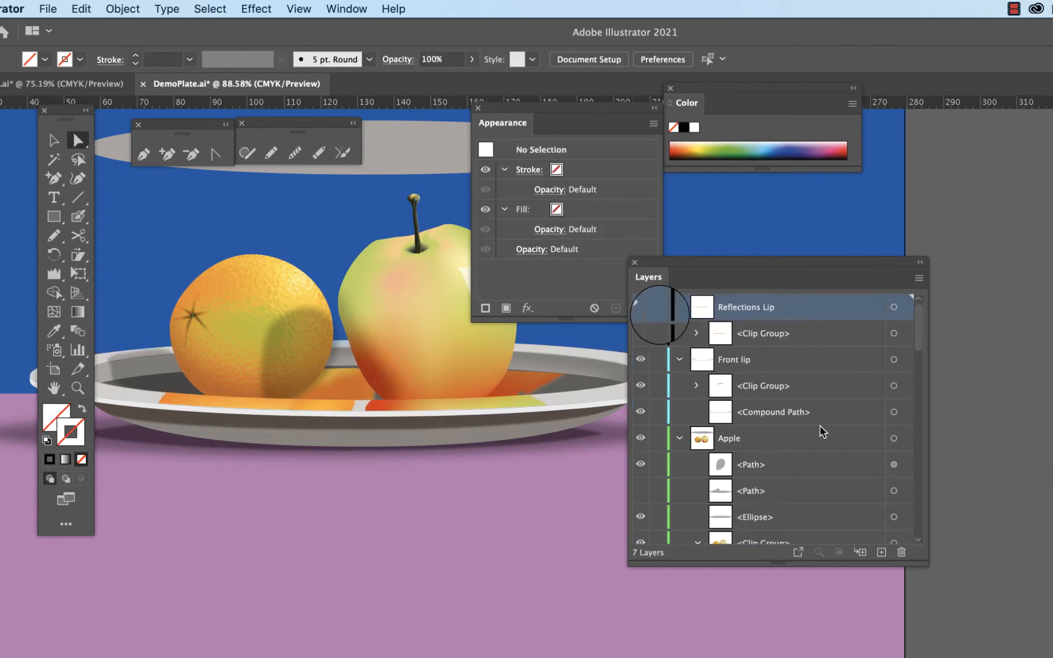
pyautogui.click(696, 334)
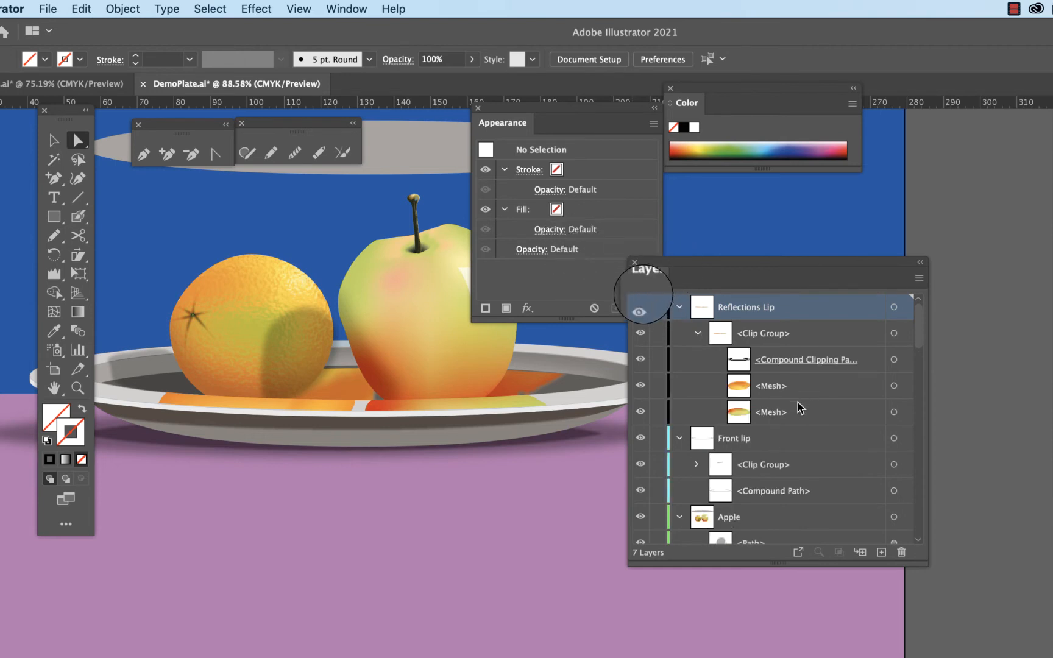
pyautogui.click(893, 385)
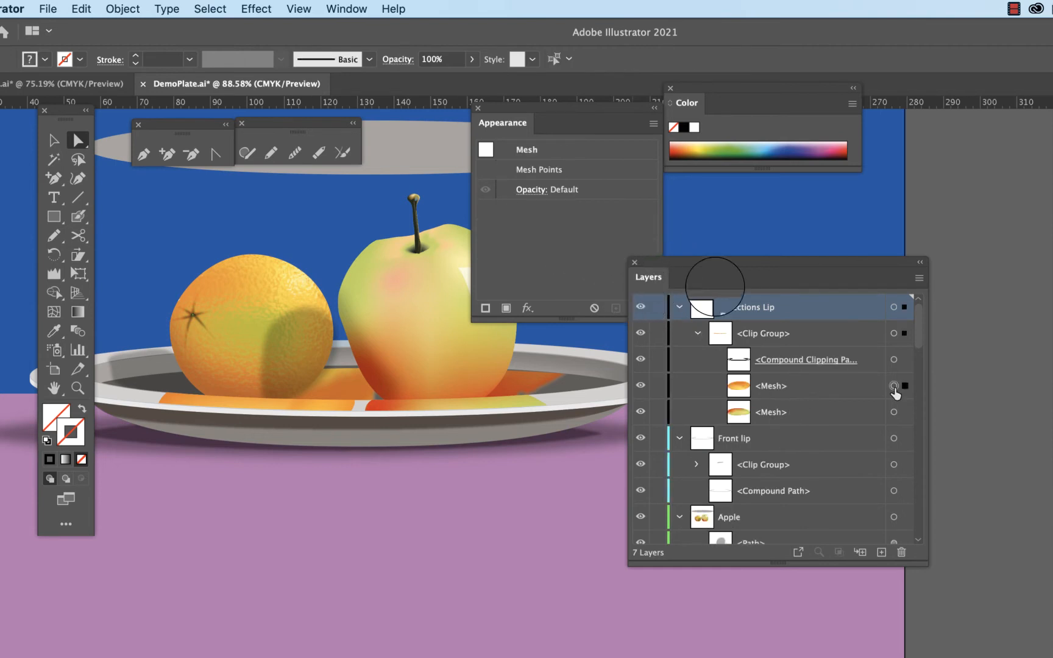
pyautogui.keyDown('shift'); pyautogui.click(893, 413); pyautogui.keyUp('shift')
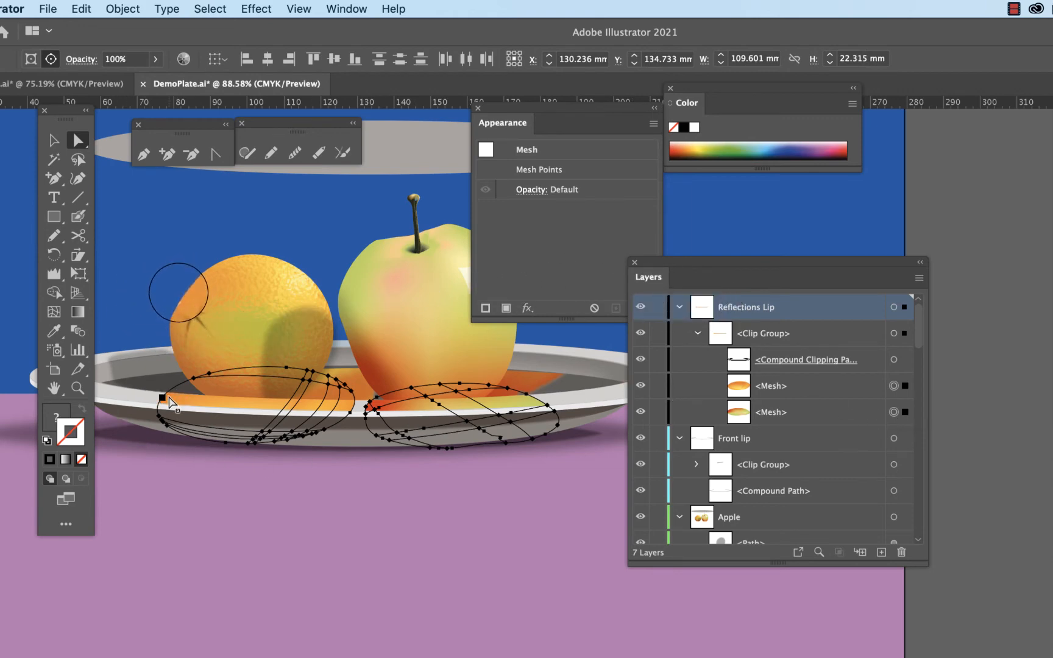
pyautogui.hotkey('shift', 'w')
pyautogui.moveTo(147, 399)
pyautogui.mouseDown()
pyautogui.moveTo(362, 414)
pyautogui.moveTo(351, 414)
pyautogui.mouseUp()
pyautogui.moveTo(590, 403); pyautogui.dragTo(454, 403)
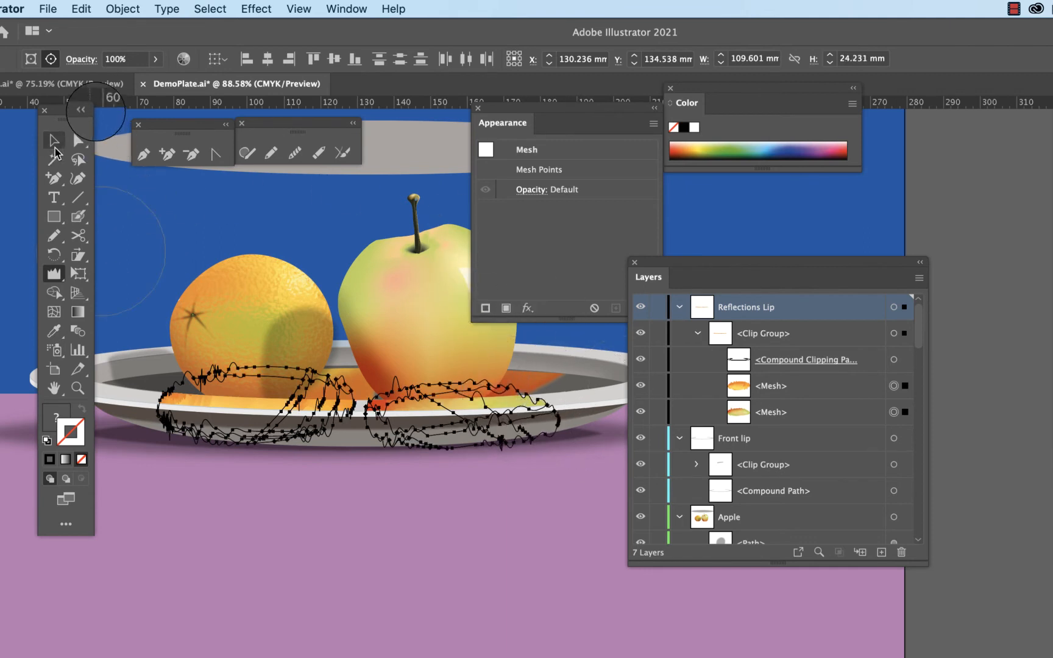
# Step: Apply a Gaussian Blur with a radius of 4.905 pixels to both lip reflection meshes, and deselect them
pyautogui.click(54, 140)
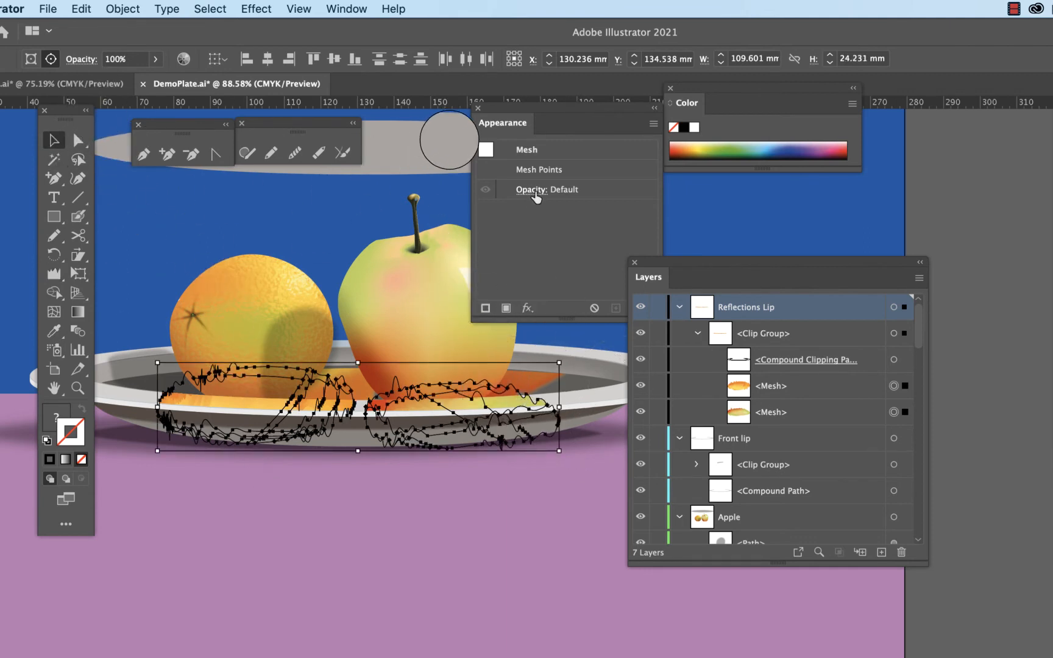
pyautogui.click(529, 272)
pyautogui.click(527, 308)
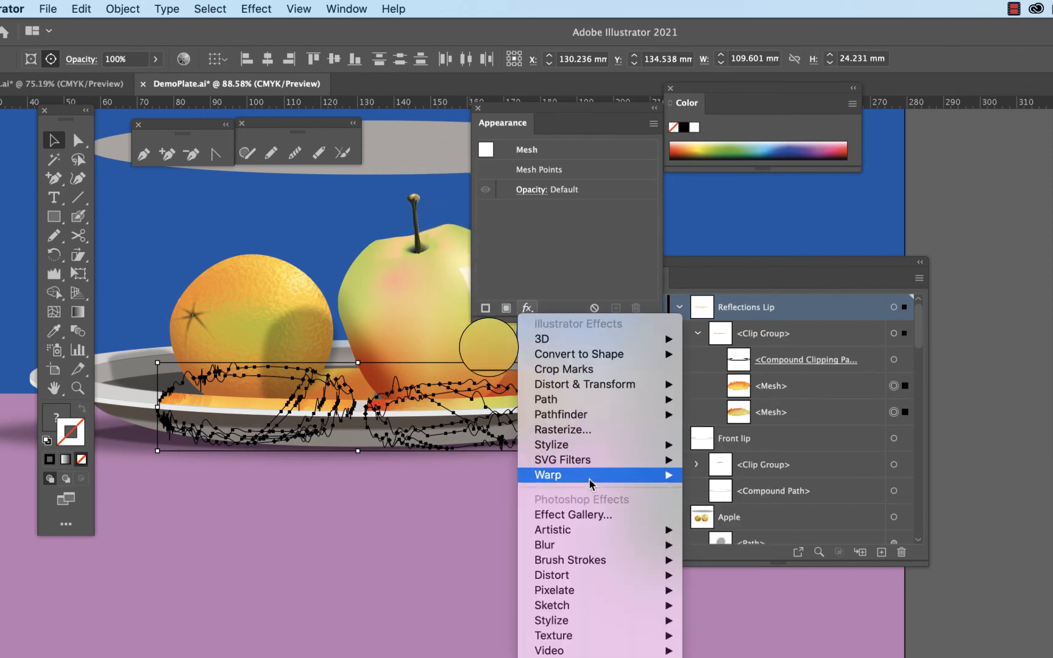
pyautogui.moveTo(590, 546)
pyautogui.click(729, 545)
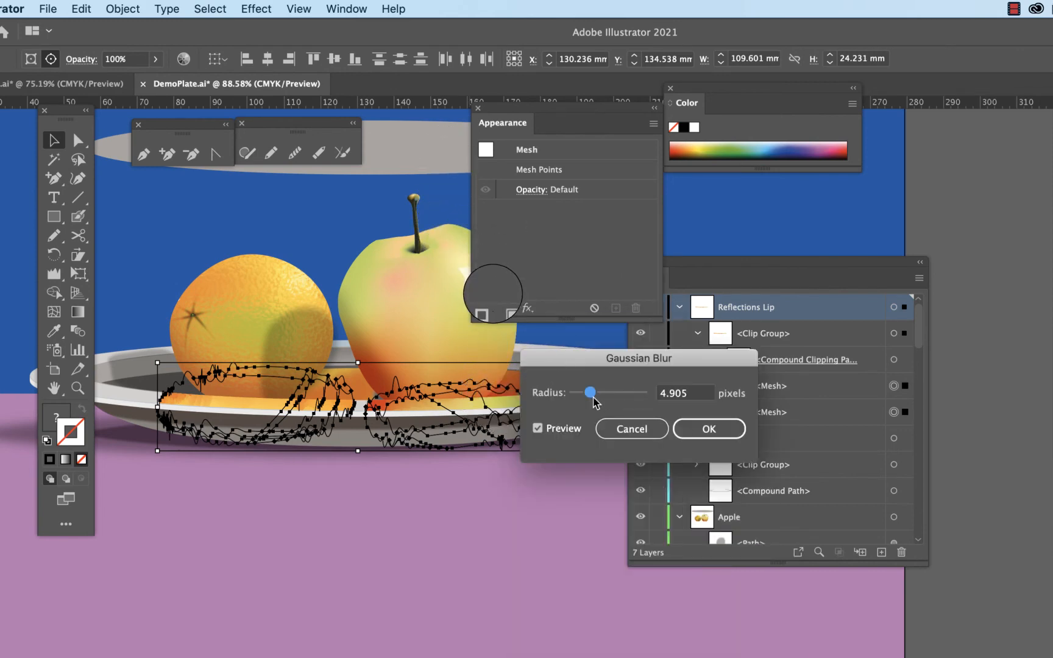
pyautogui.click(684, 428)
pyautogui.press('super+shift+a')
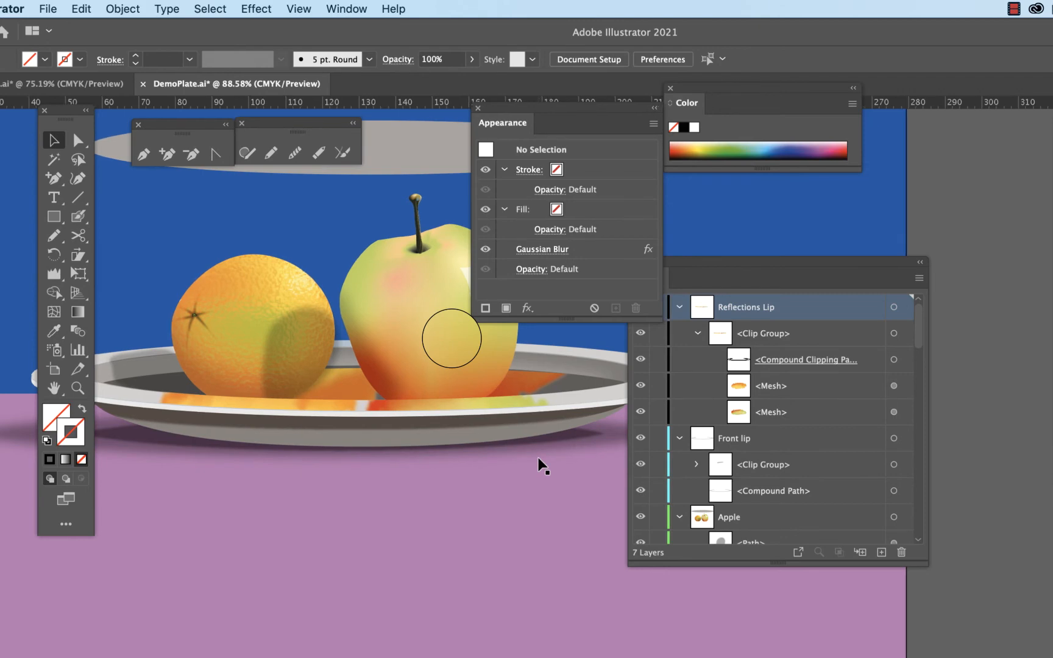
# Step: Collapse the Reflections Bottom sublayer and select the plate's underside path, the lowest object in the Plate layer
pyautogui.hscroll(-5, 493, 447)
pyautogui.scroll(-2, 494, 447)
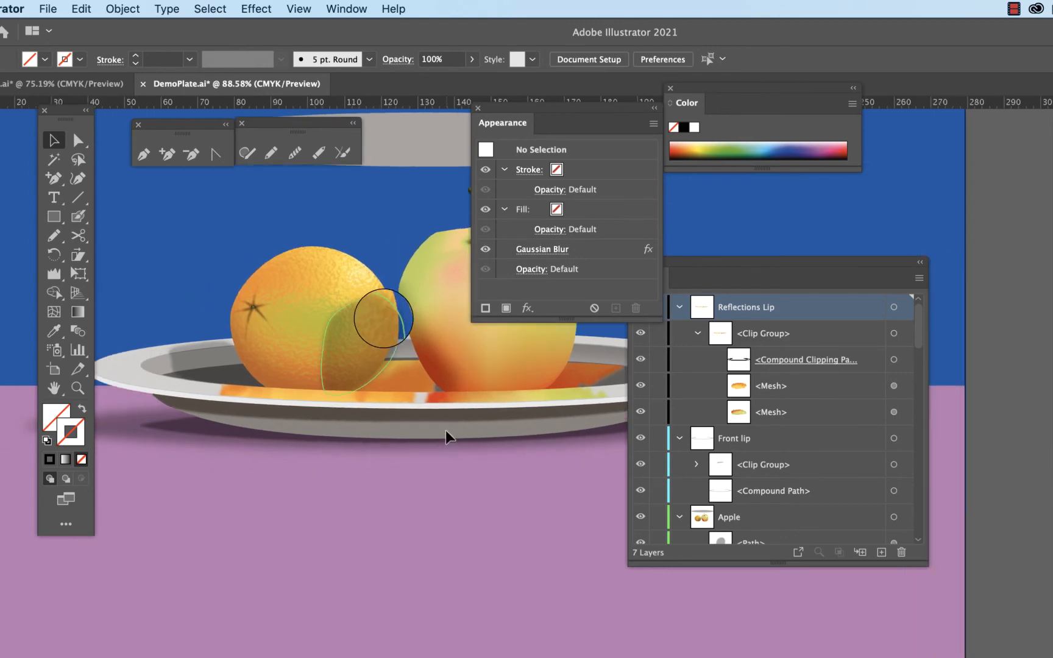
pyautogui.click(384, 318)
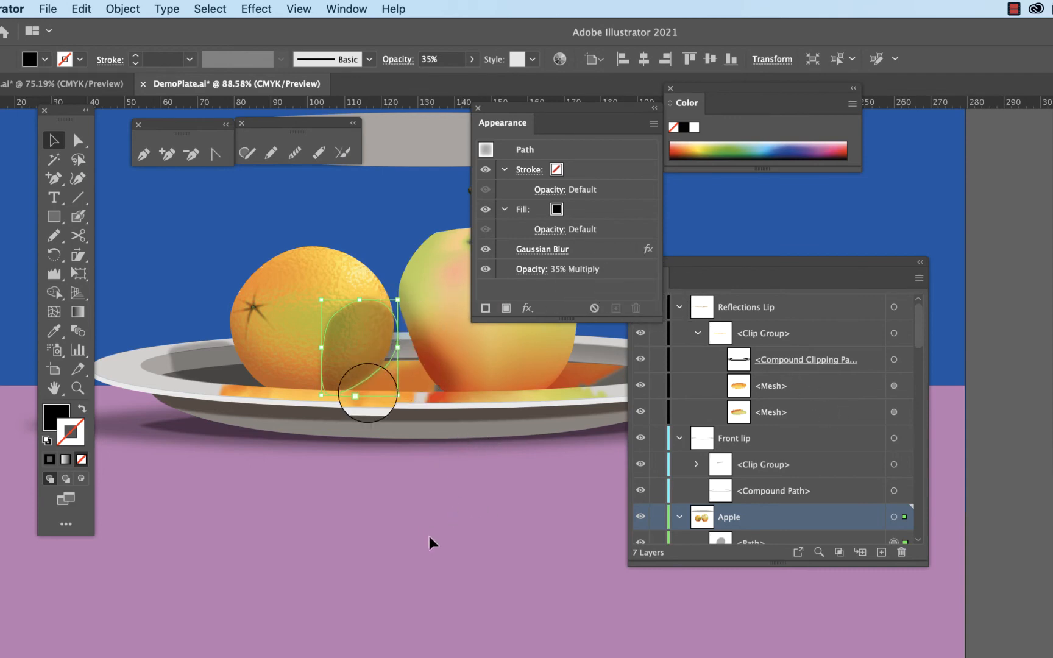
pyautogui.moveTo(754, 265); pyautogui.dragTo(780, 253)
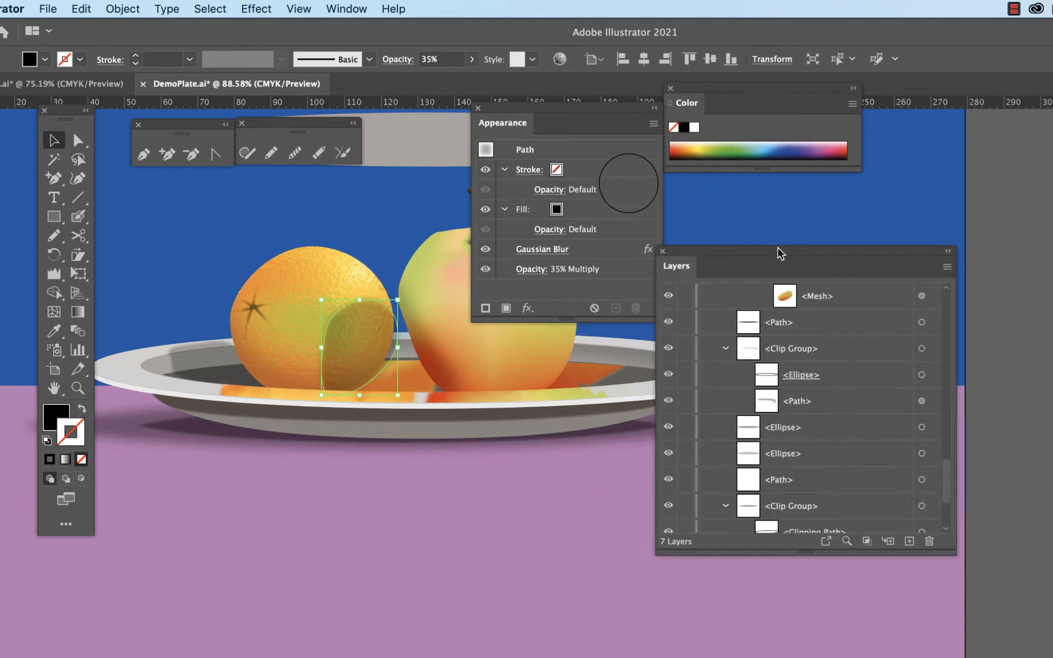
pyautogui.scroll(-5, 794, 433)
pyautogui.scroll(8, 792, 461)
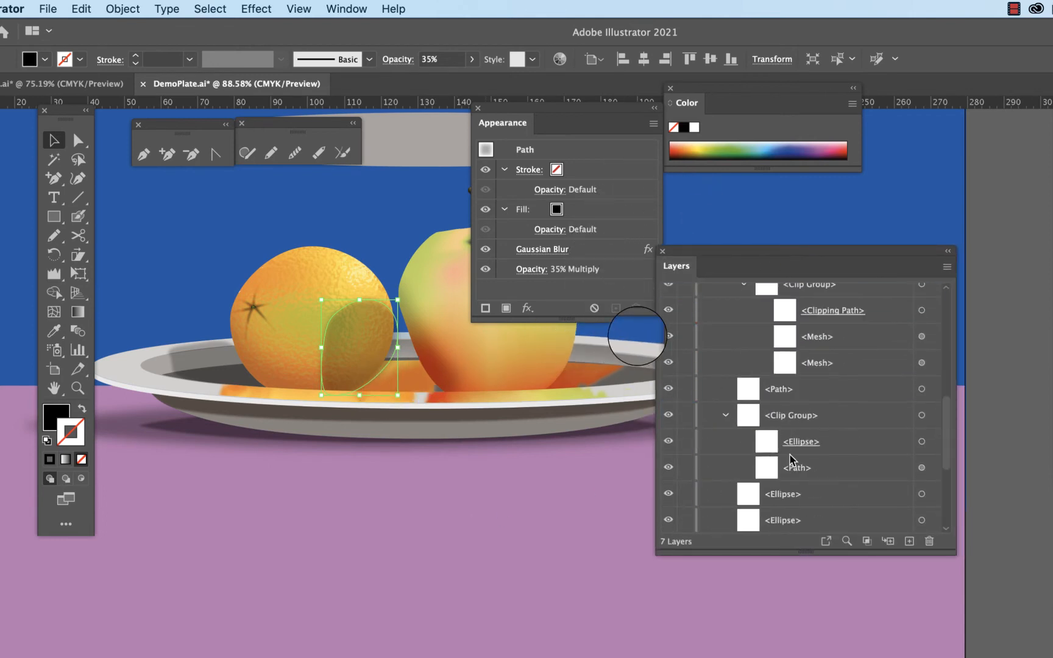
pyautogui.scroll(4, 790, 461)
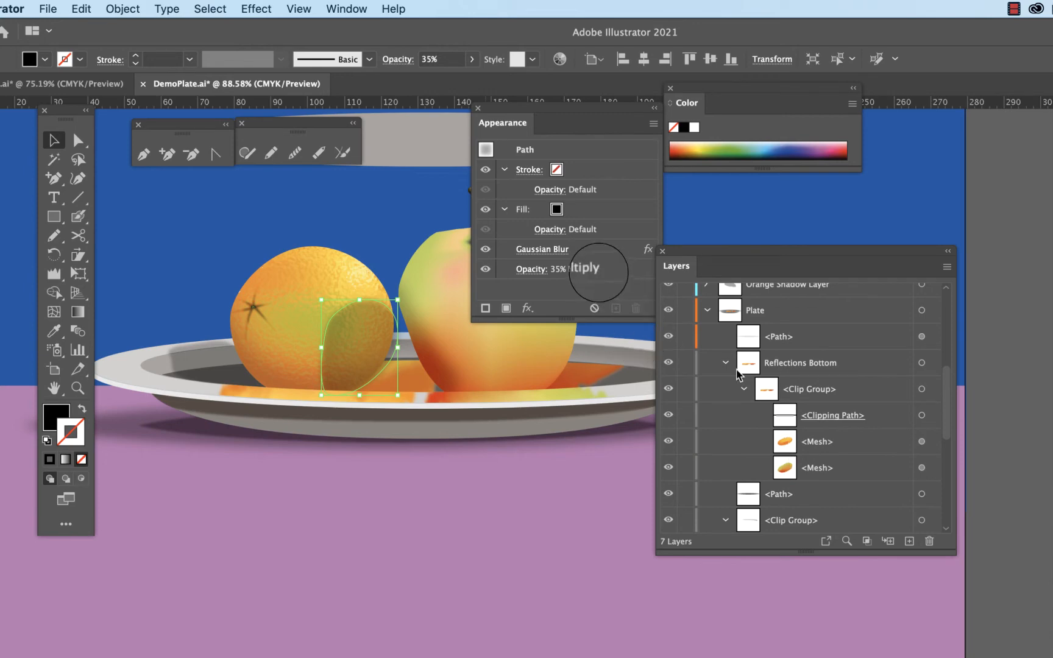
pyautogui.click(726, 363)
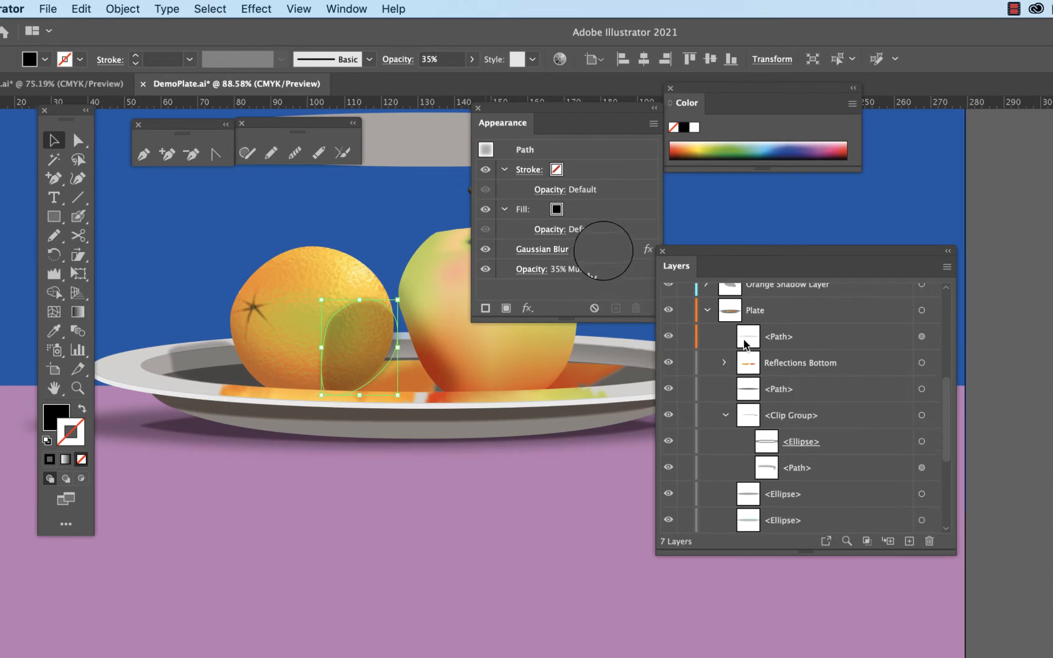
pyautogui.click(921, 336)
pyautogui.scroll(-5, 922, 378)
pyautogui.click(921, 493)
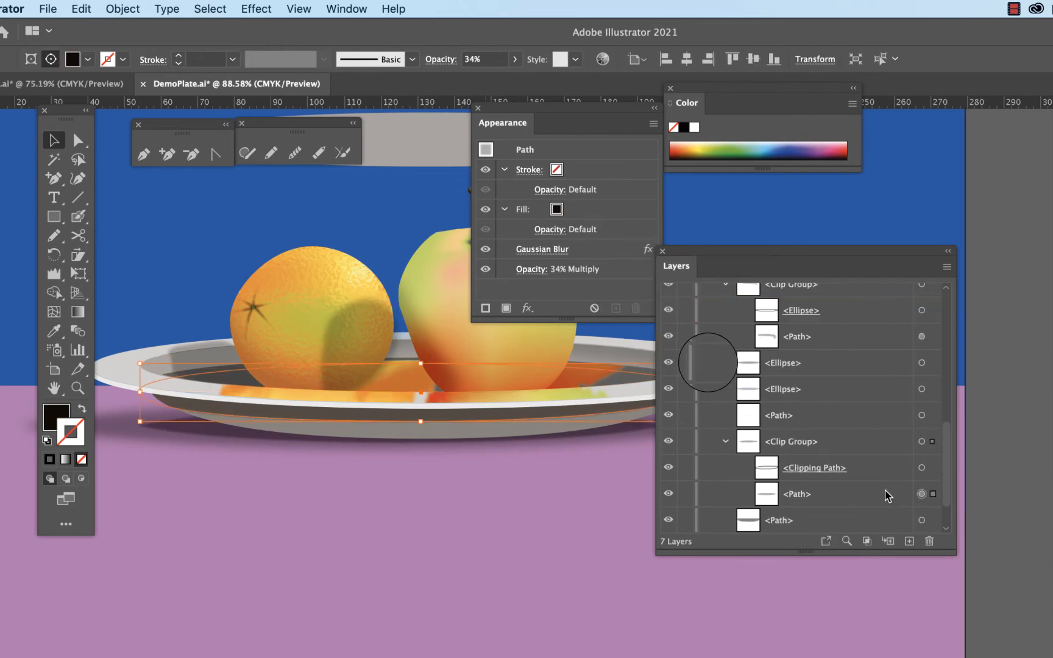
pyautogui.click(921, 521)
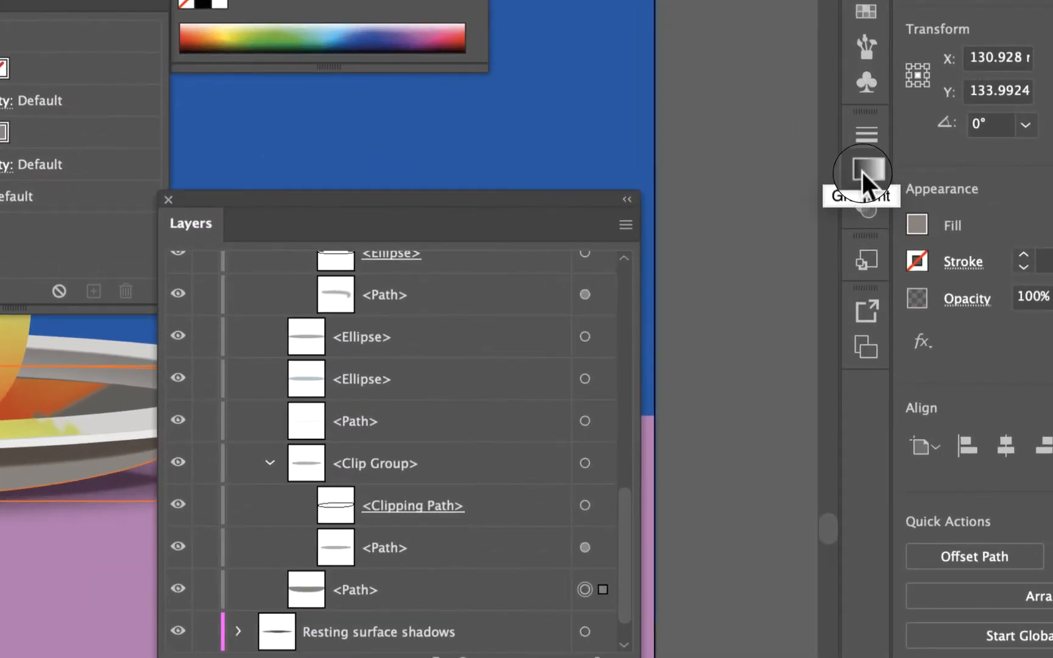
# Step: Fill the plate's underside with a white-to-black linear gradient, add a grey middle stop at 50.892%, and leave the stroke at none
pyautogui.click(864, 177)
pyautogui.moveTo(630, 116); pyautogui.dragTo(263, 99)
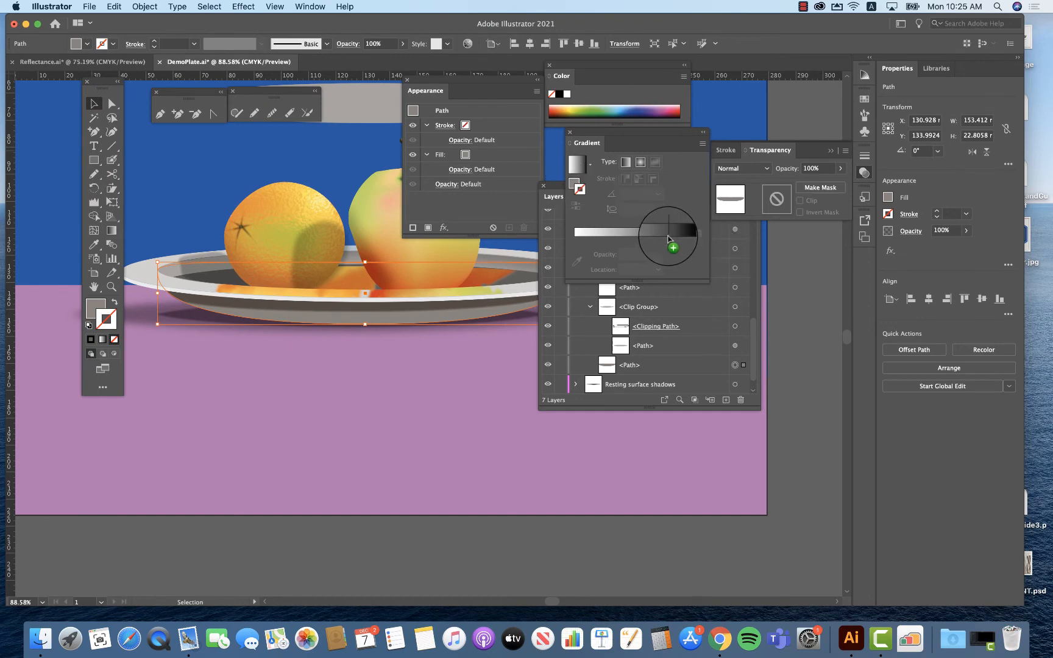
pyautogui.click(668, 239)
pyautogui.click(669, 254)
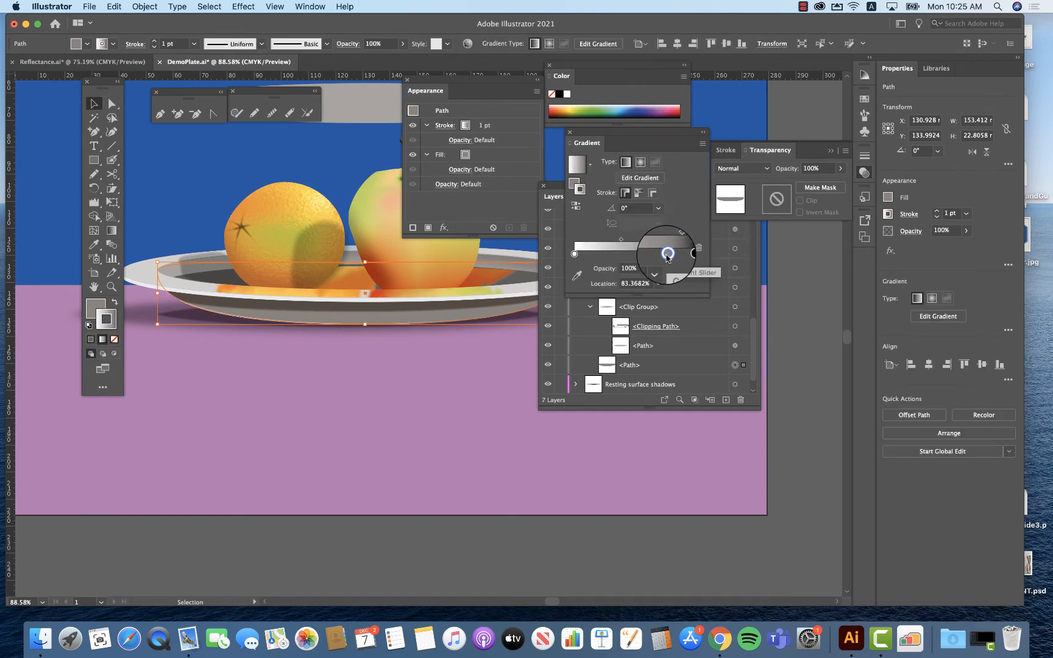
pyautogui.moveTo(666, 255); pyautogui.dragTo(658, 255)
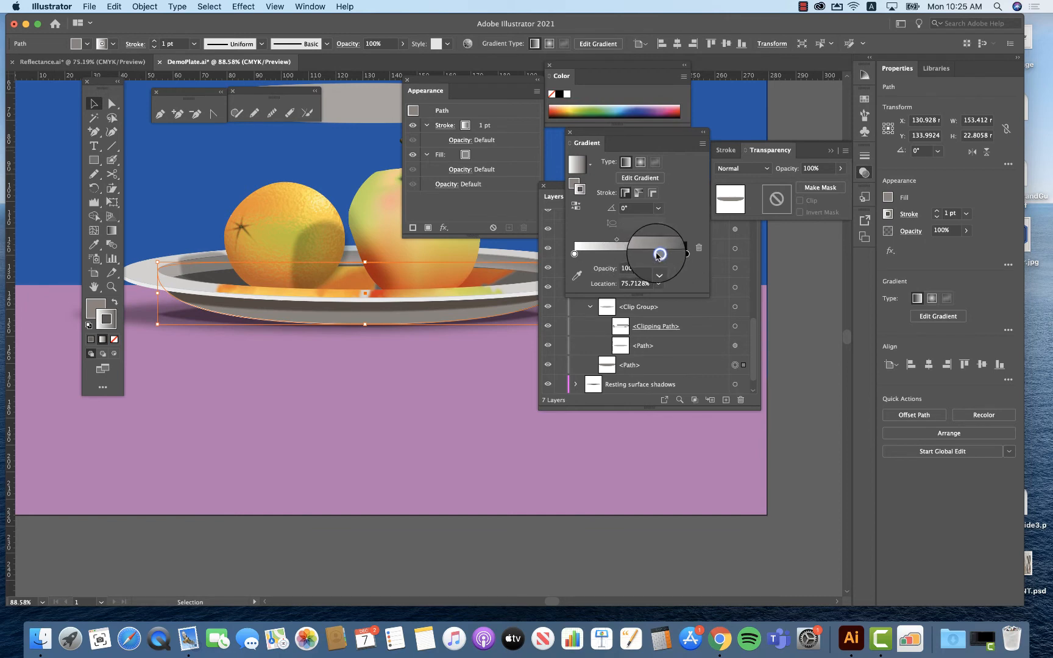
pyautogui.moveTo(658, 255); pyautogui.dragTo(630, 255)
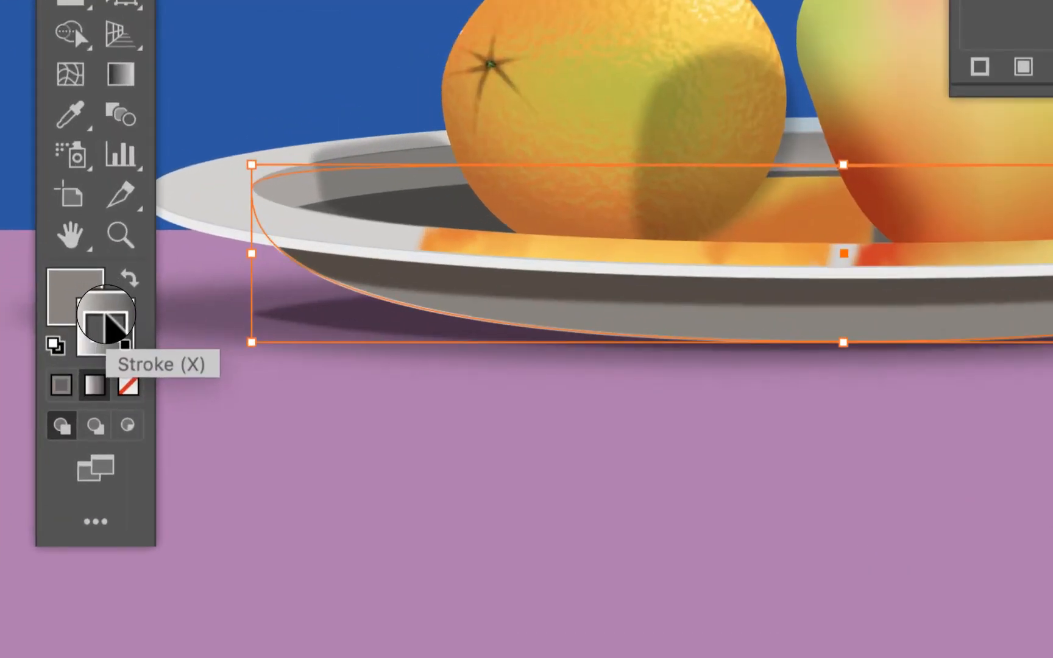
pyautogui.moveTo(116, 326); pyautogui.dragTo(64, 292)
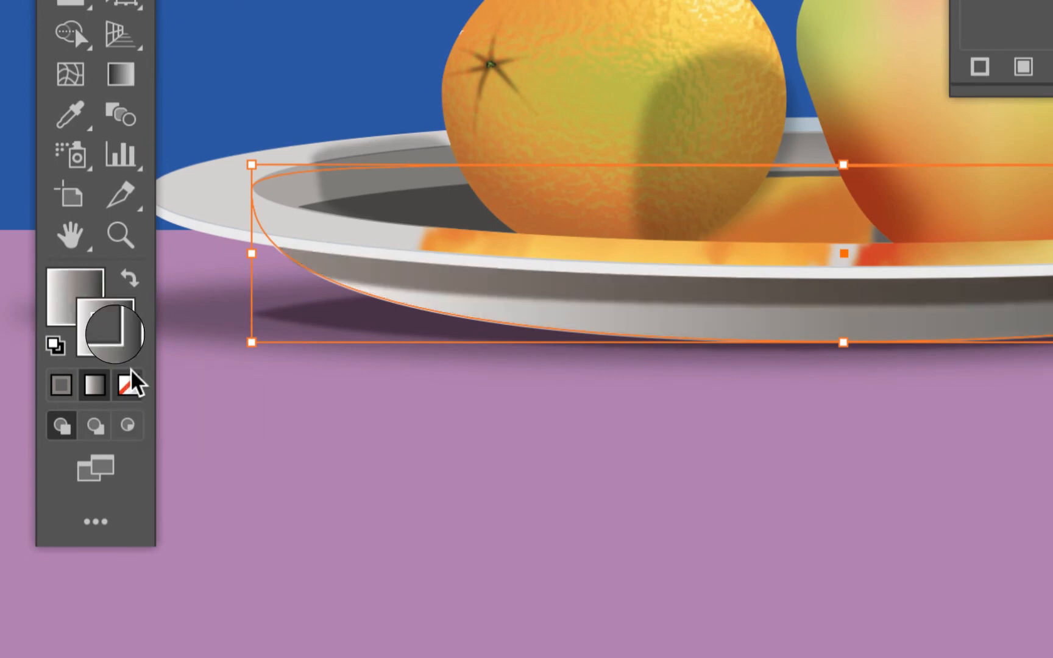
pyautogui.click(130, 389)
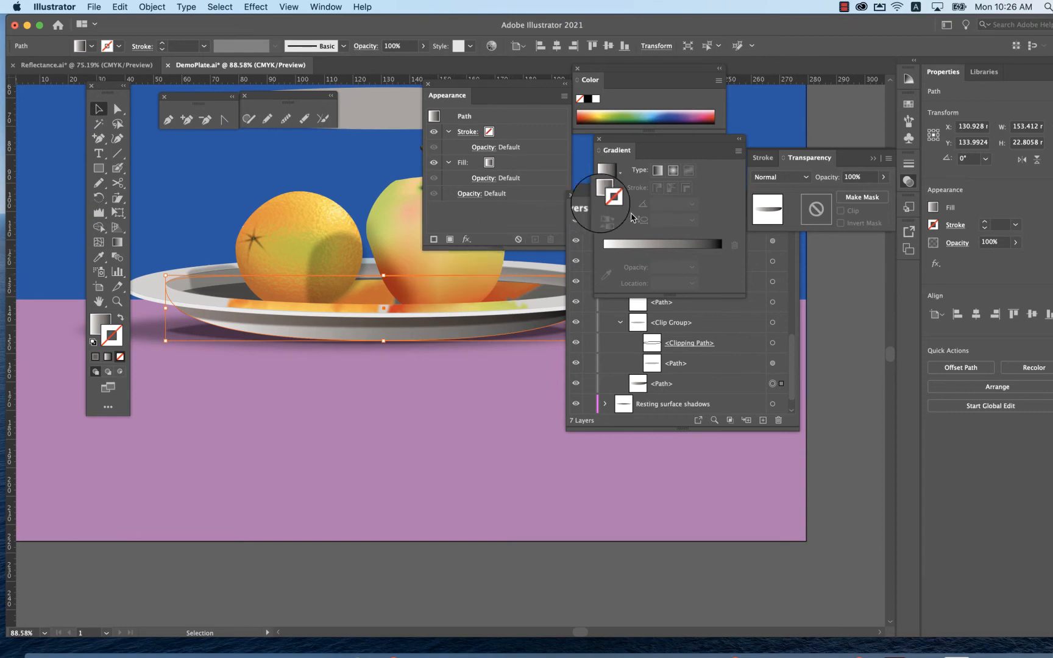
# Step: Reverse the underside's fill gradient and add white highlight stops around its middle, with the outermost of them at 32.5407%
pyautogui.click(611, 196)
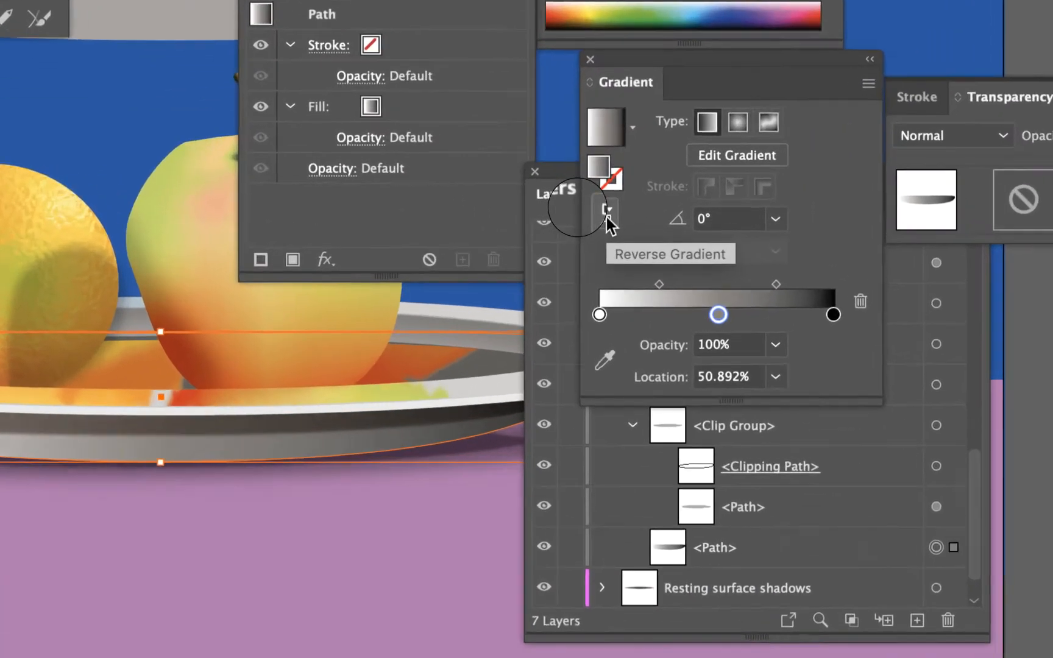
pyautogui.click(606, 217)
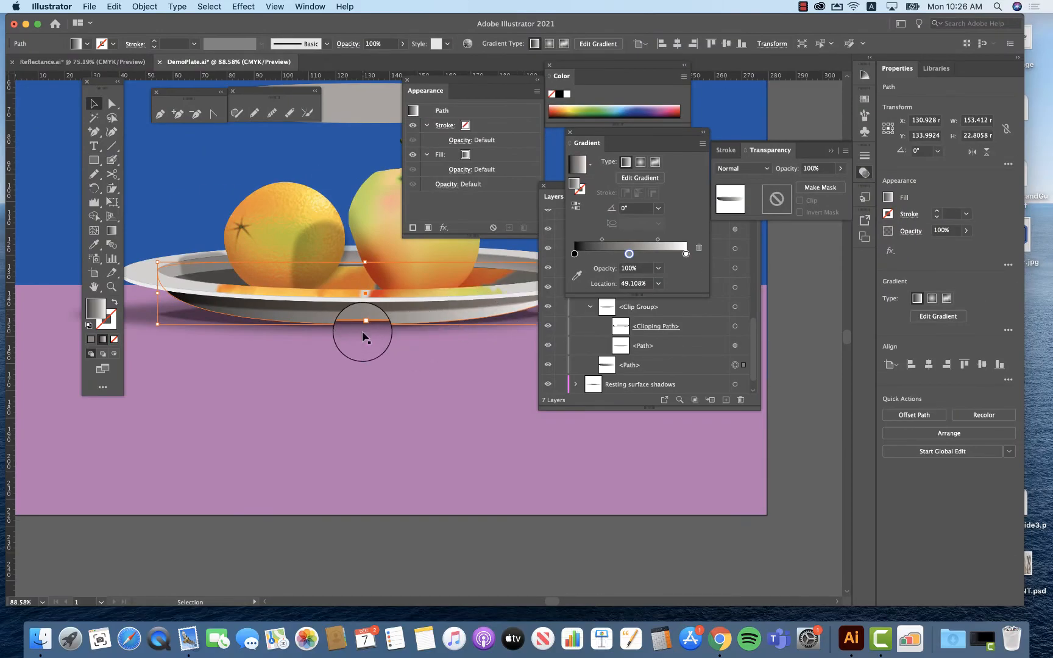
pyautogui.moveTo(628, 253)
pyautogui.mouseDown()
pyautogui.moveTo(674, 251)
pyautogui.moveTo(624, 254)
pyautogui.mouseUp()
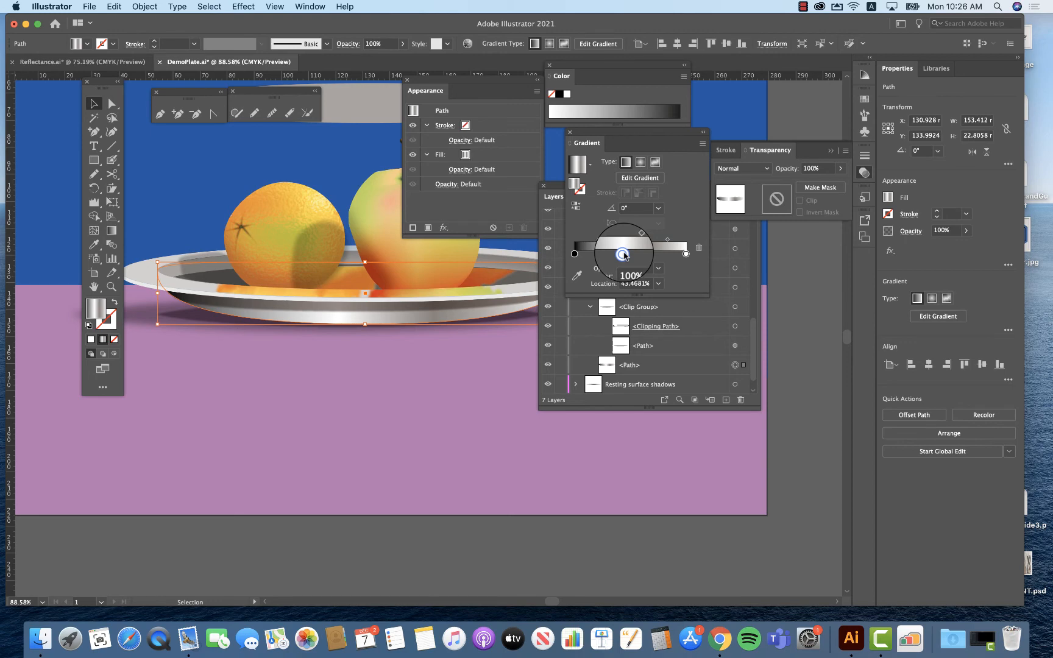
pyautogui.moveTo(624, 255)
pyautogui.keyDown('alt'); pyautogui.mouseDown()
pyautogui.moveTo(637, 256)
pyautogui.moveTo(613, 257)
pyautogui.mouseUp(); pyautogui.keyUp('alt')
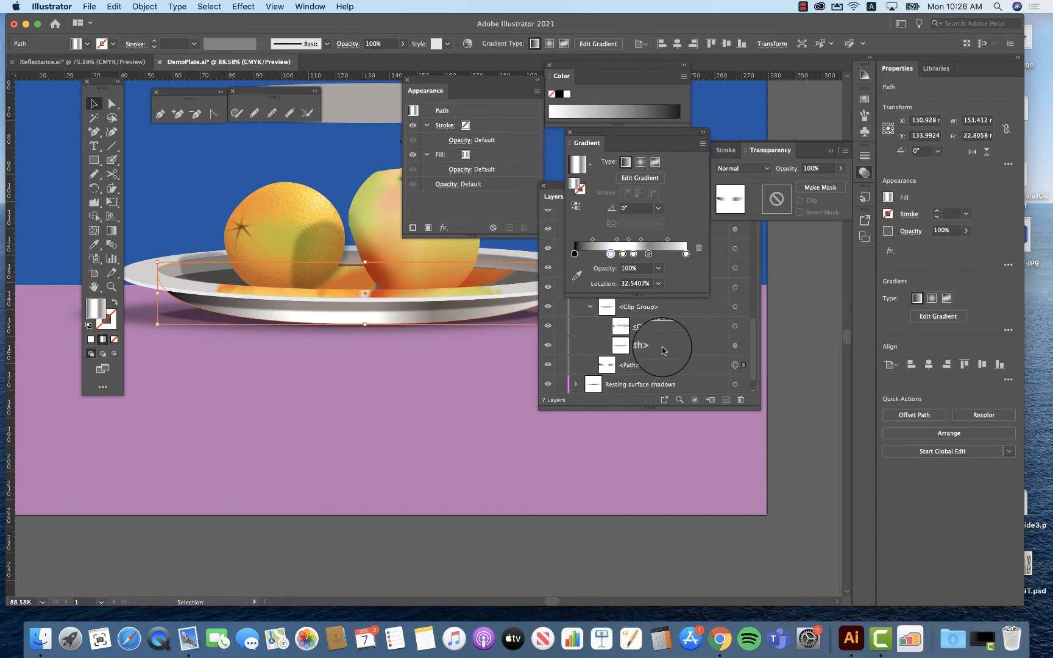
# Step: Switch the 32.5407% gradient stop to CMYK and colour it purple with C 38.04, M 59.61, Y 0, K 0
pyautogui.click(682, 77)
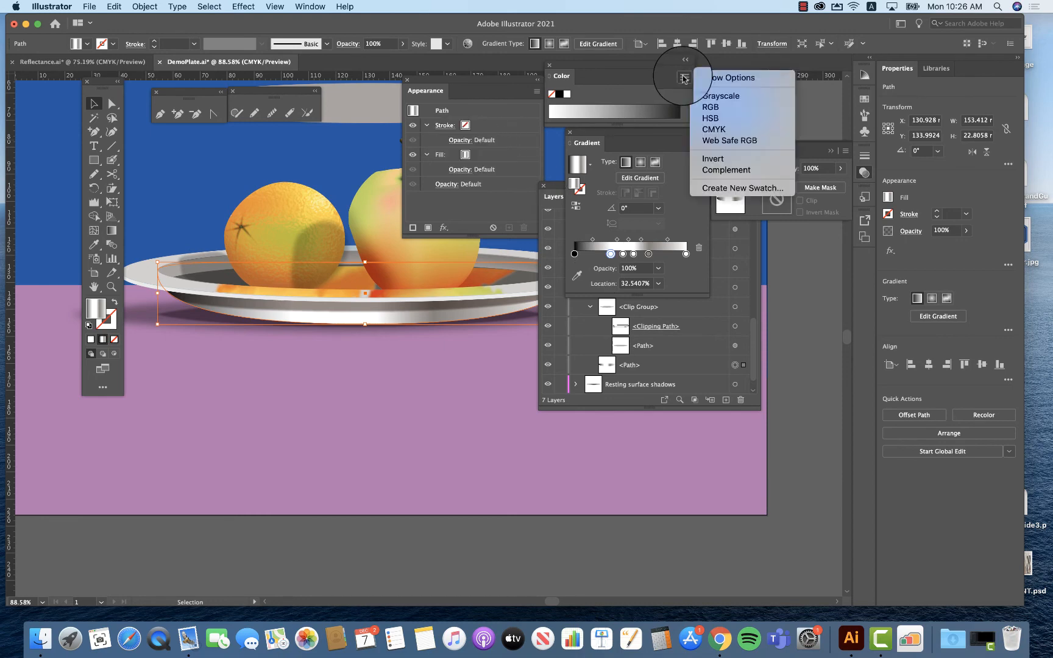
pyautogui.click(712, 128)
pyautogui.moveTo(612, 75); pyautogui.dragTo(451, 327)
pyautogui.click(386, 345)
pyautogui.click(387, 345)
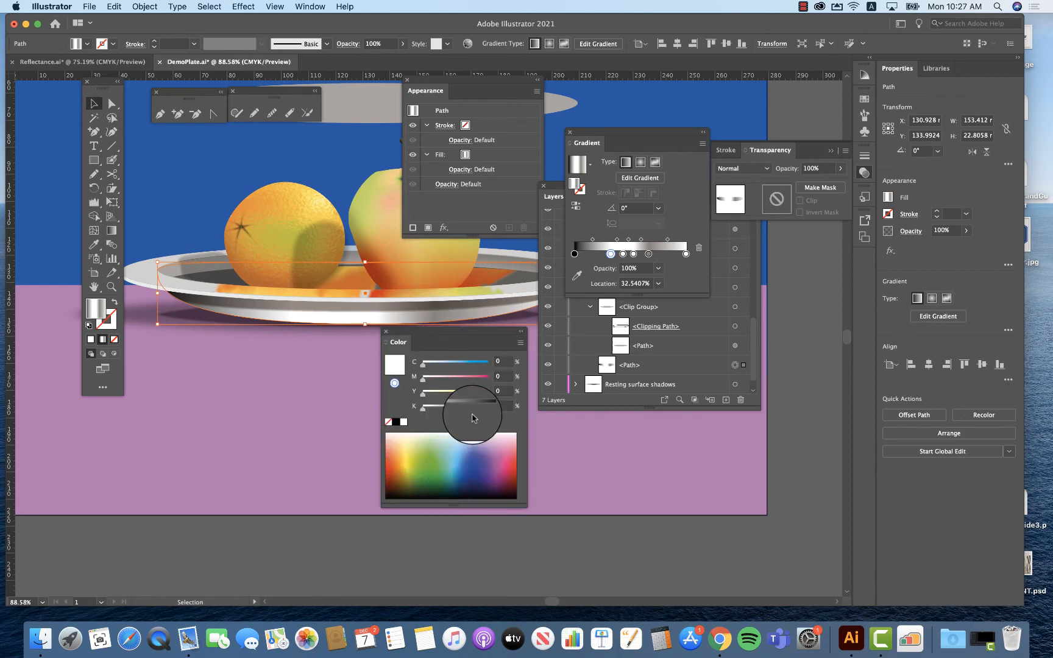
pyautogui.click(493, 446)
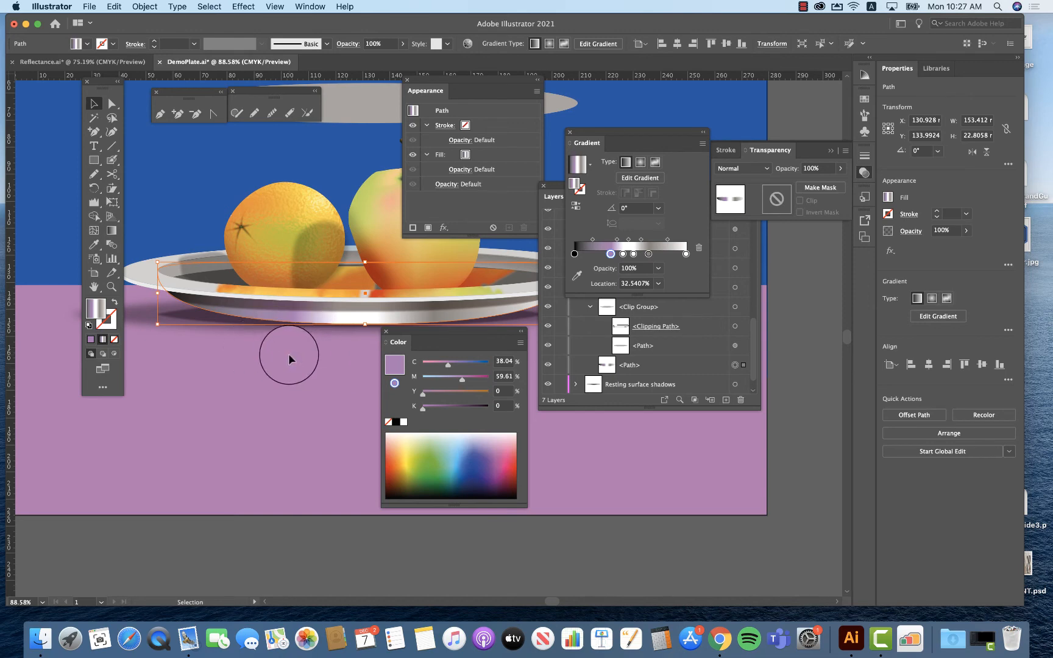
# Step: Switch the 52.8854% gradient stop to CMYK and colour it purple with C 51.37, M 69.41, Y 0, K 0
pyautogui.click(634, 253)
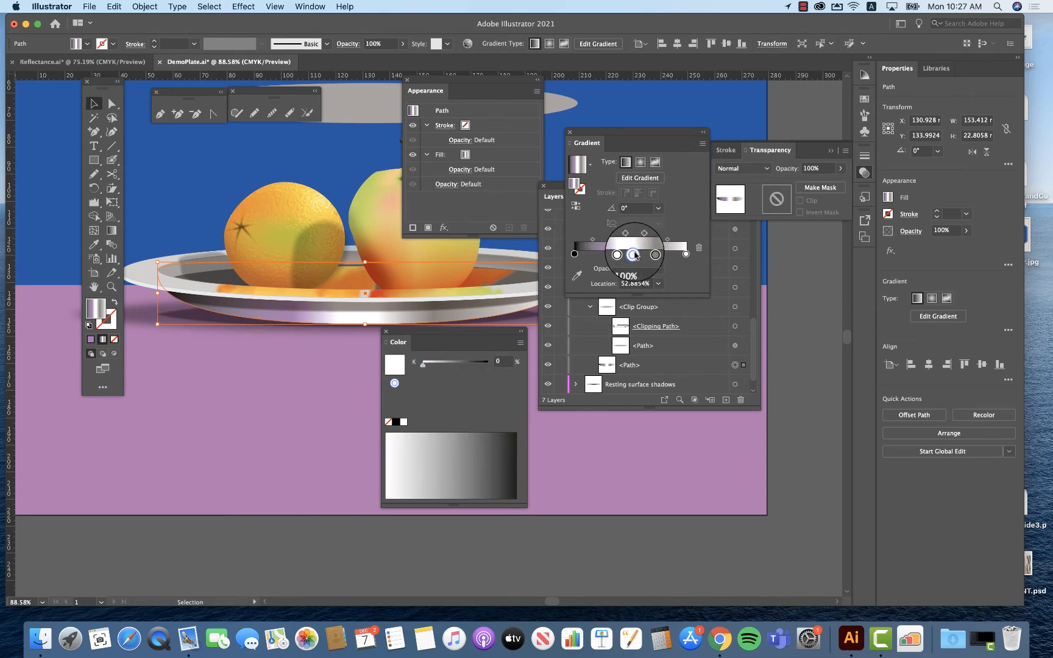
pyautogui.click(521, 343)
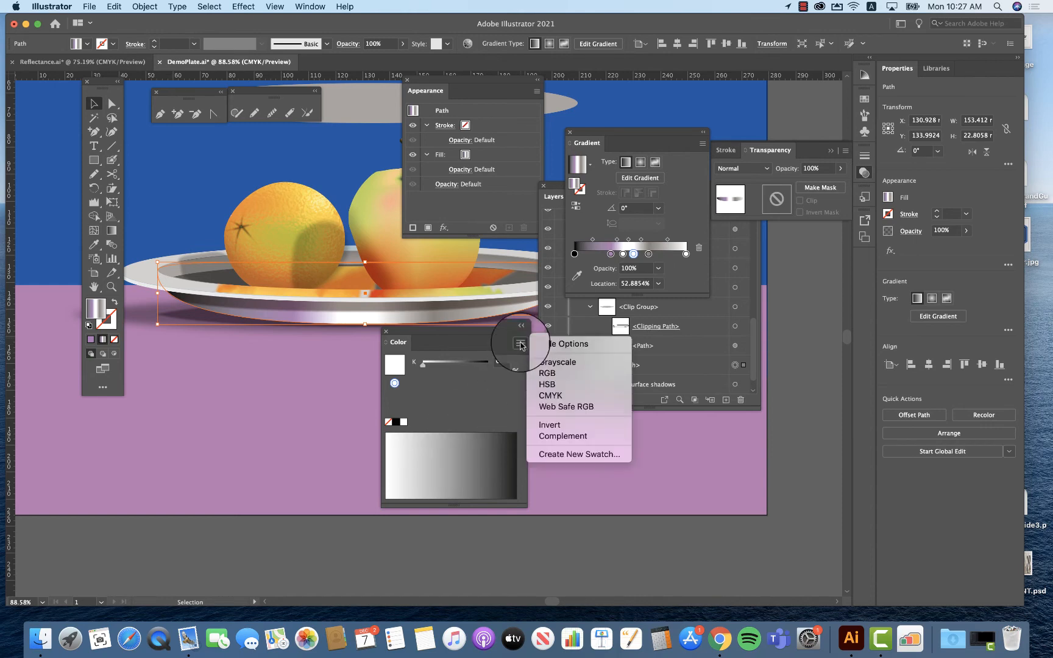
pyautogui.click(546, 396)
pyautogui.click(492, 446)
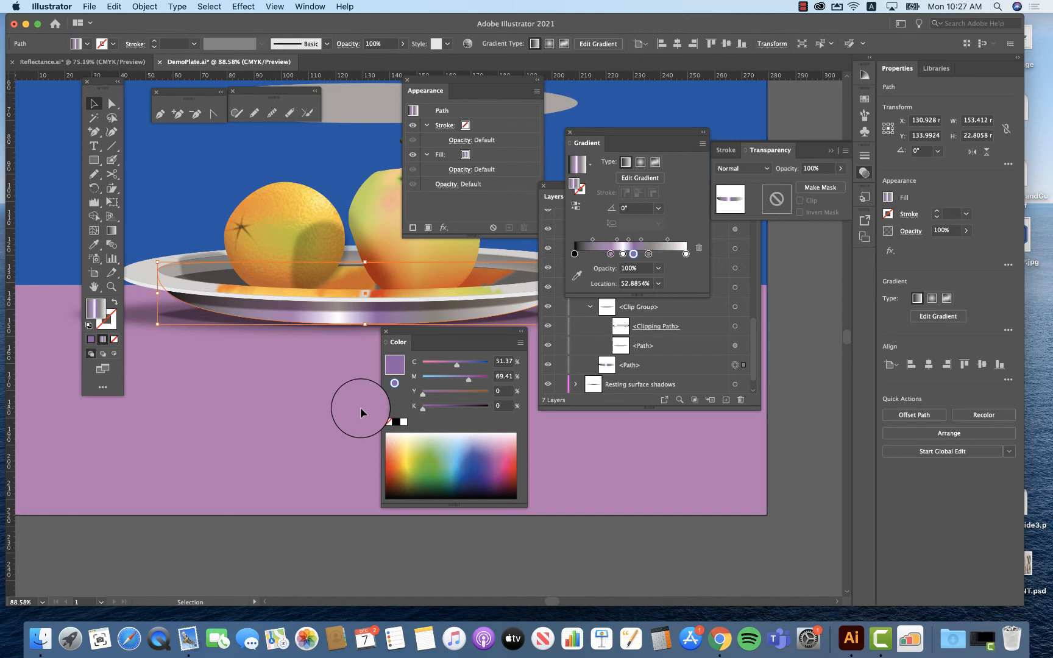
# Step: Select the thin white edge path of the plate's front lip and apply the underside's gradient to it with the Eyedropper
pyautogui.moveTo(448, 334); pyautogui.dragTo(311, 376)
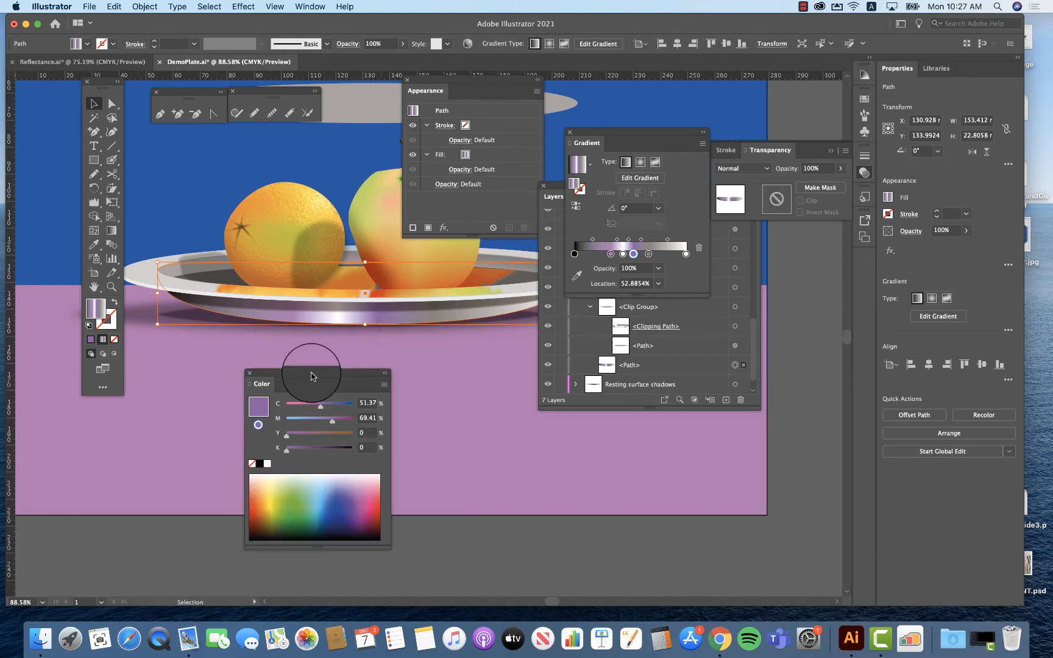
pyautogui.click(389, 303)
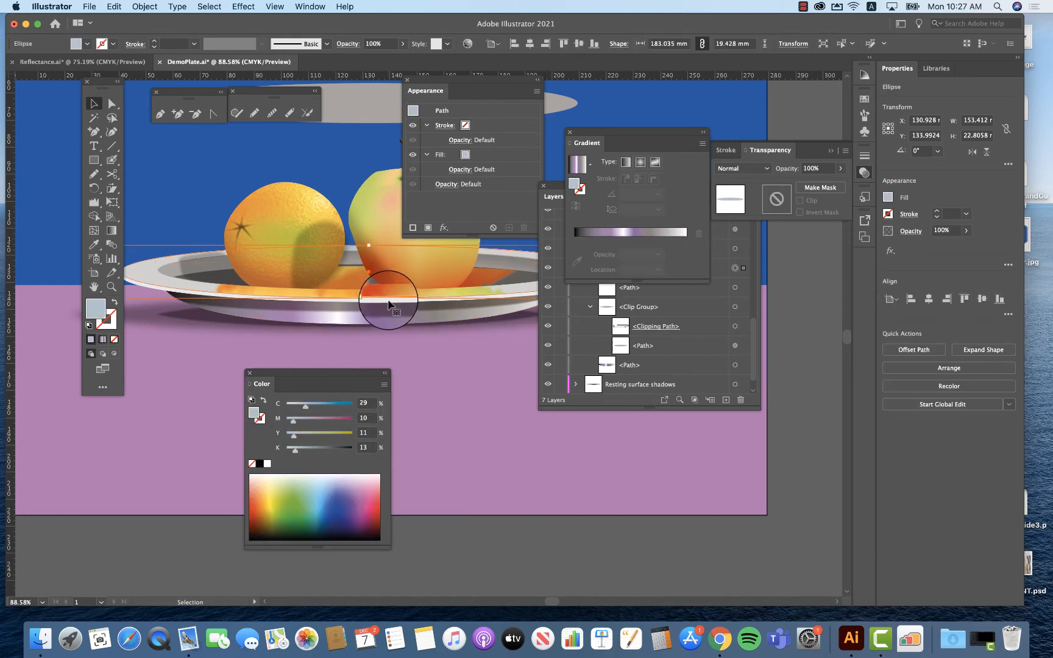
pyautogui.click(388, 304)
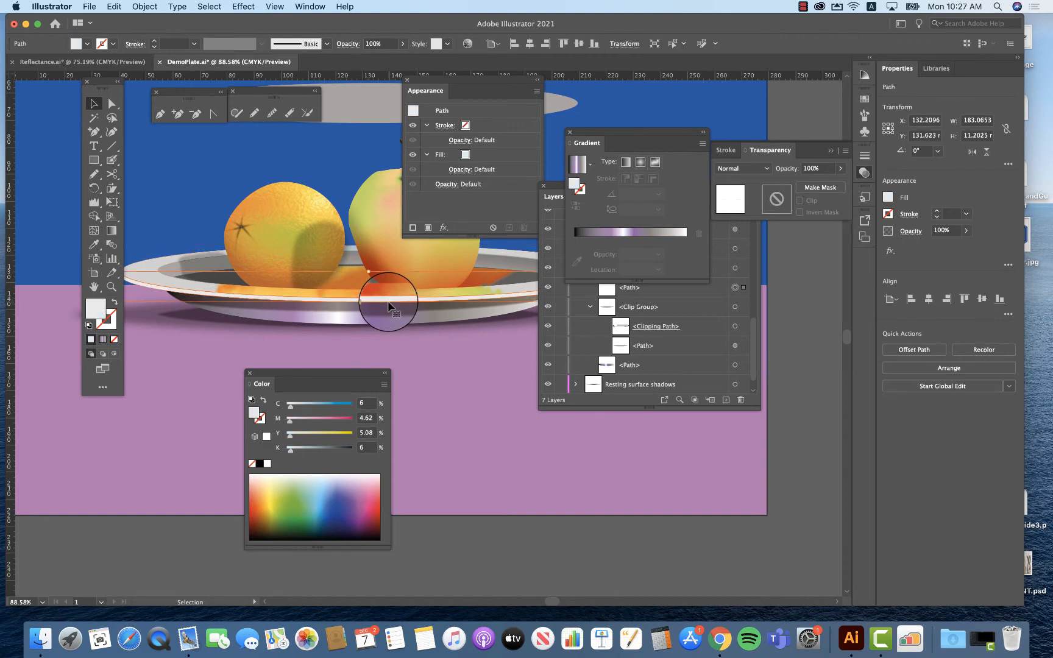
pyautogui.press('i')
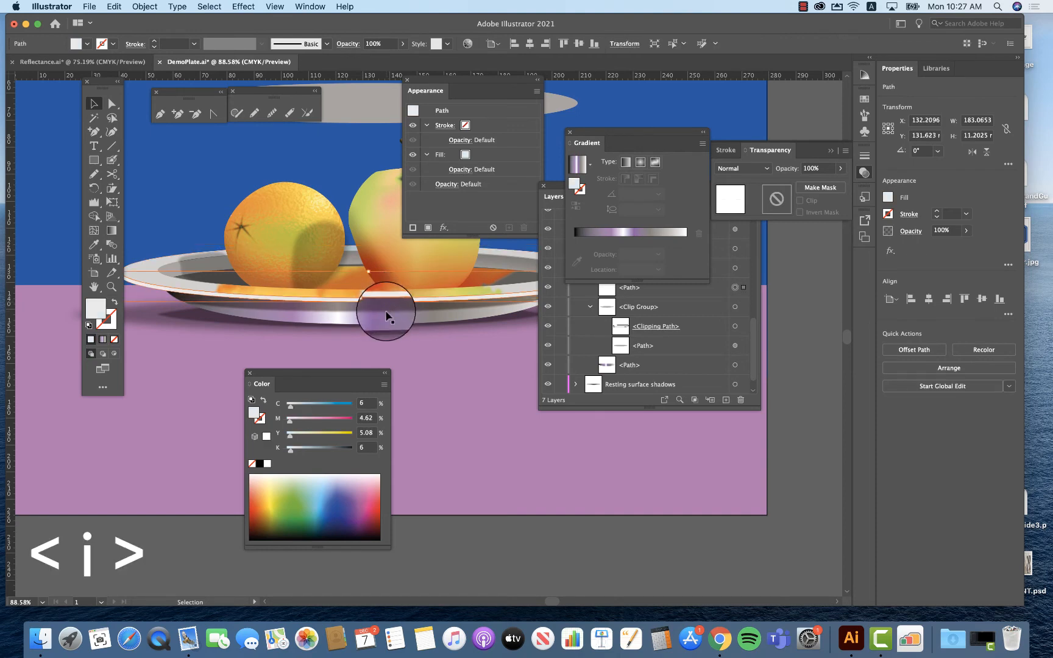
pyautogui.click(376, 316)
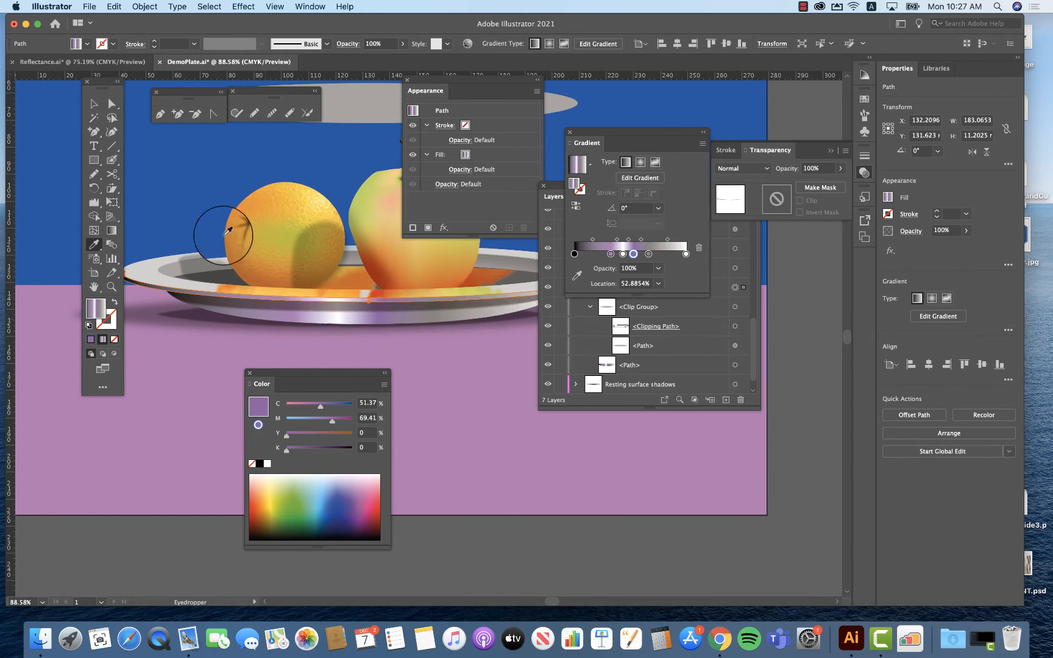
# Step: Redraw the lip edge's gradient across the plate at an angle of about 0.97° and add a near-white stop at 88.4183%
pyautogui.press('super+0')
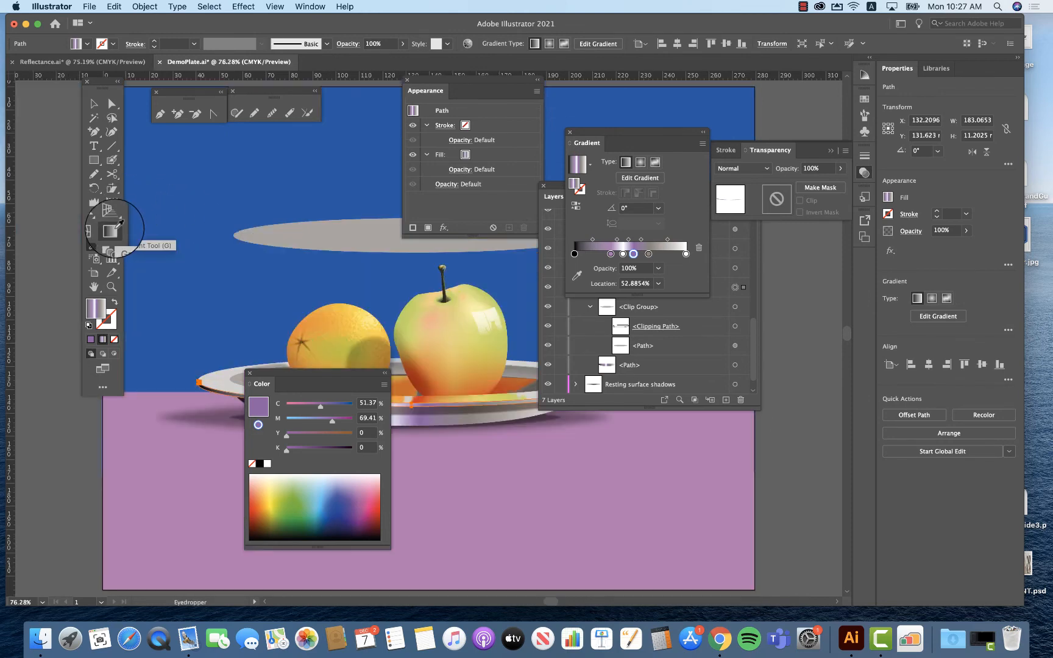
pyautogui.moveTo(317, 374); pyautogui.dragTo(183, 103)
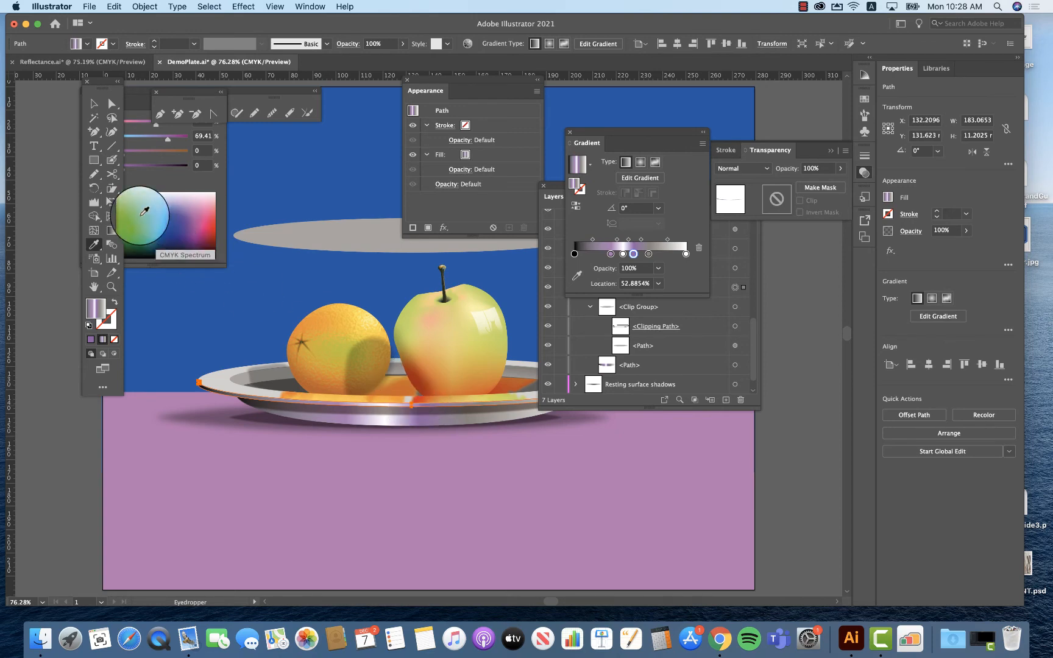
pyautogui.click(115, 234)
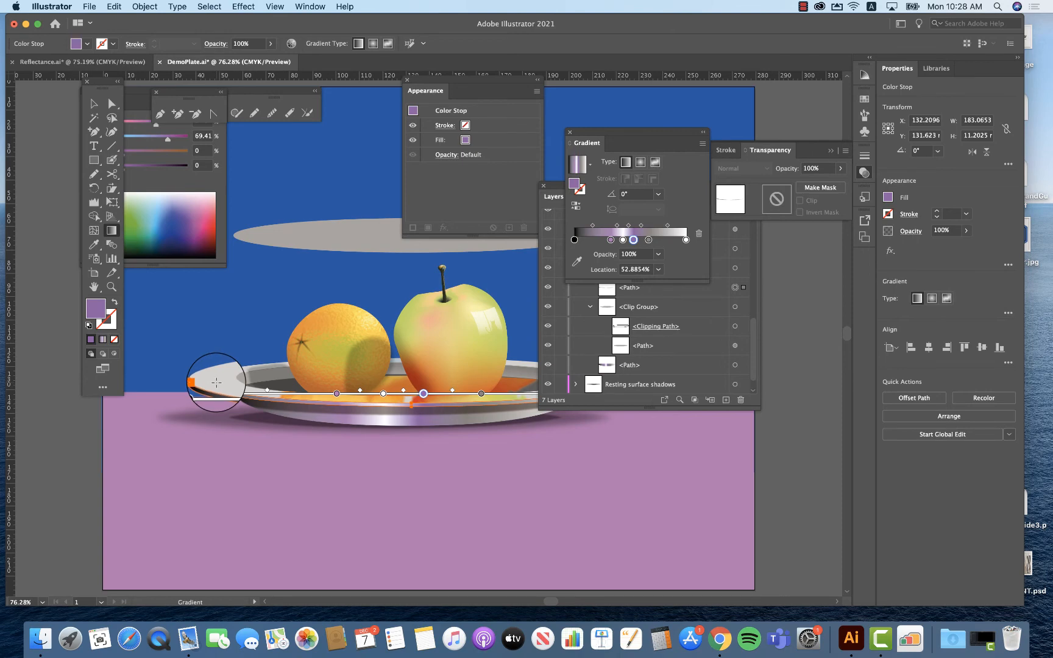
pyautogui.moveTo(221, 385)
pyautogui.mouseDown()
pyautogui.moveTo(238, 375)
pyautogui.moveTo(672, 376)
pyautogui.mouseUp()
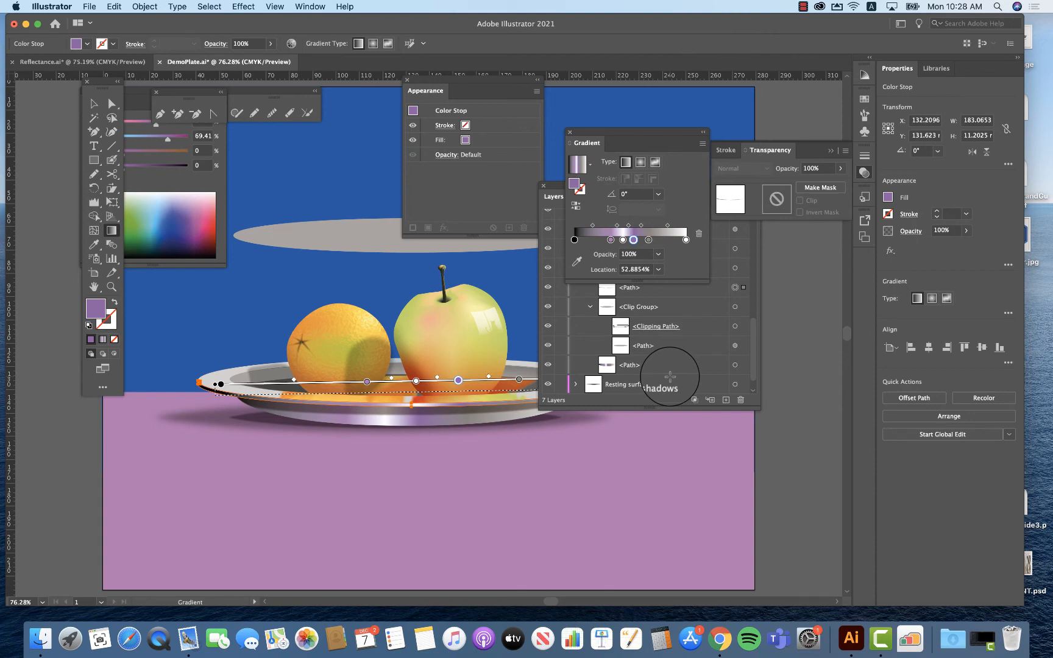
pyautogui.moveTo(669, 377); pyautogui.dragTo(670, 376)
pyautogui.hscroll(5, 398, 468)
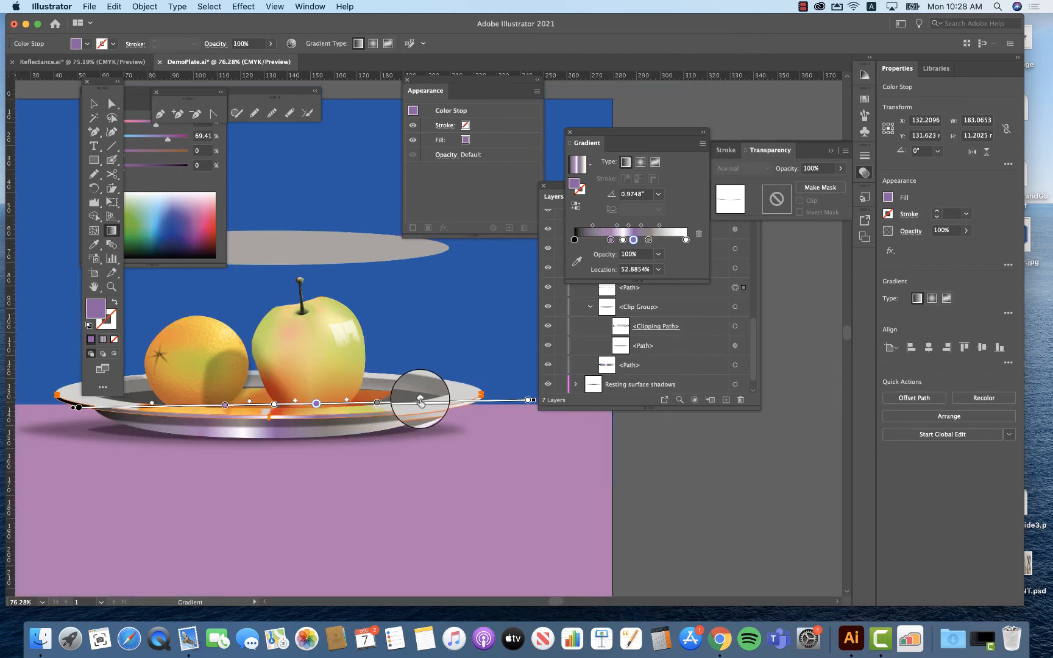
pyautogui.click(476, 402)
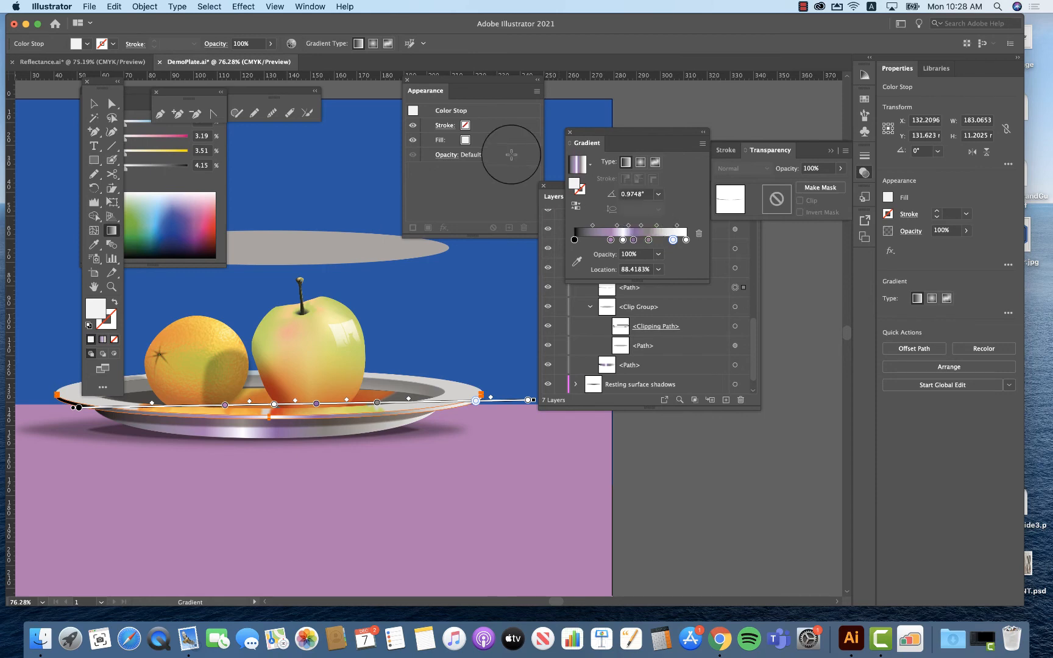
# Step: Set the 88.4183% gradient stop on the lip edge to pure white with C, M, Y and K at 0
pyautogui.click(157, 180)
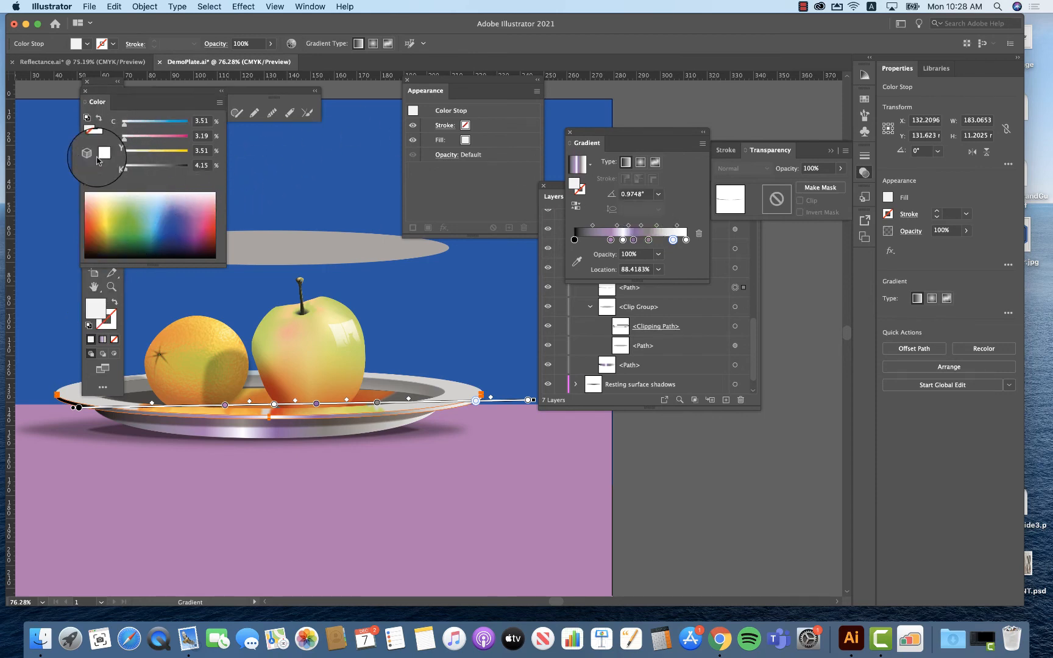
pyautogui.click(102, 181)
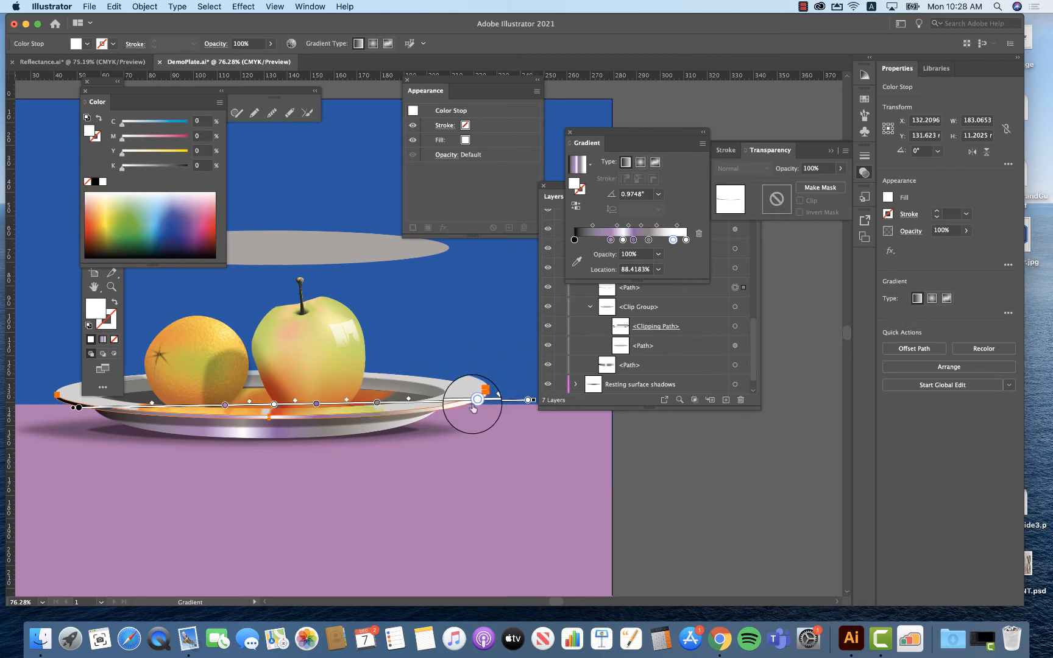
pyautogui.hscroll(-3, 269, 348)
pyautogui.scroll(1, 270, 348)
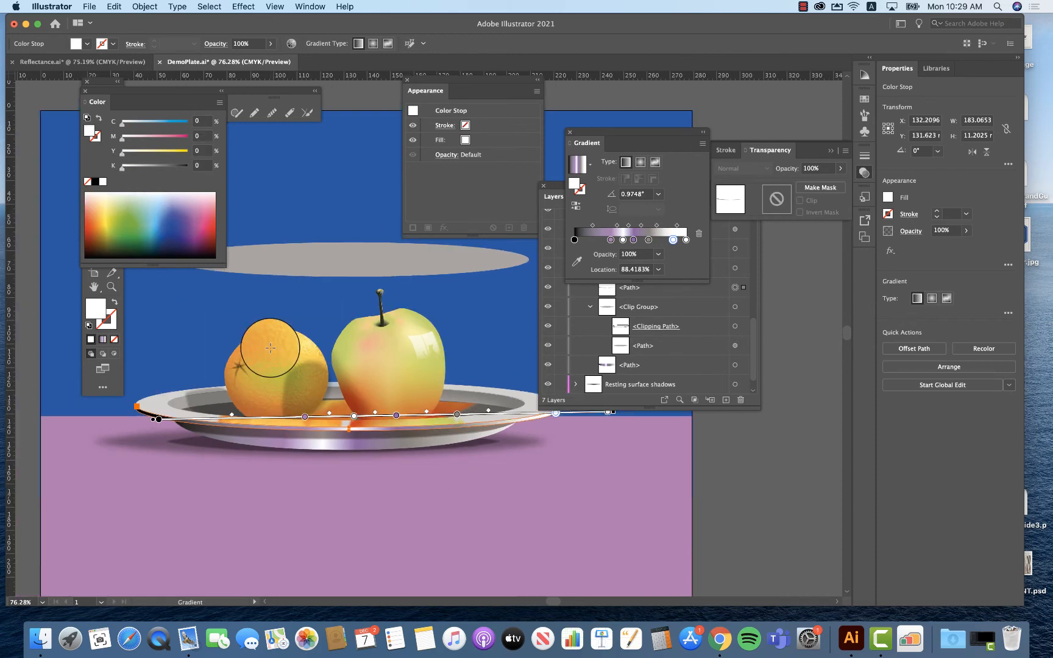
# Step: Move the grey ellipse above the fruit slightly down and to the left, centred at about X 124.9, Y 67.8 mm
pyautogui.press('v')
pyautogui.click(484, 393)
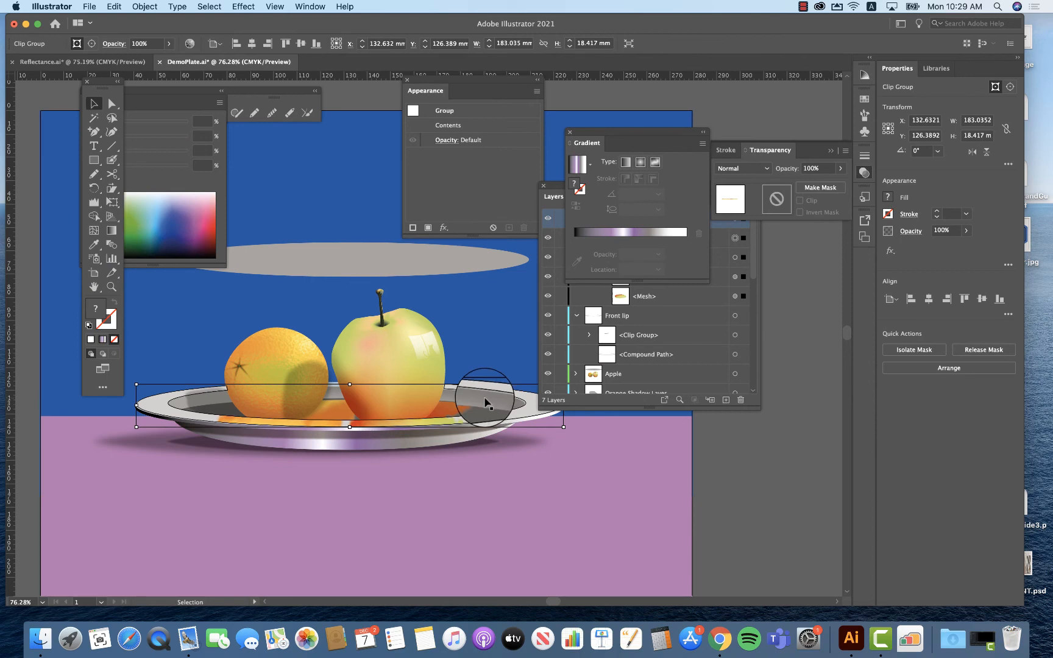
pyautogui.moveTo(451, 258); pyautogui.dragTo(434, 273)
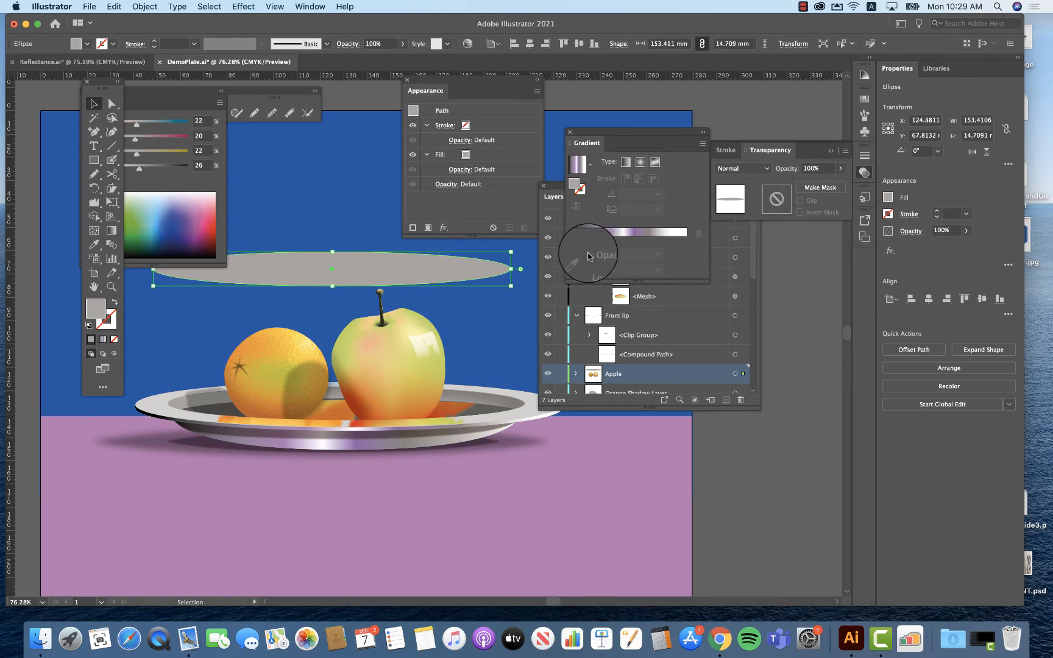
# Step: Create a new layer above Reflections Lip and name it Reflections Side Wall
pyautogui.click(700, 340)
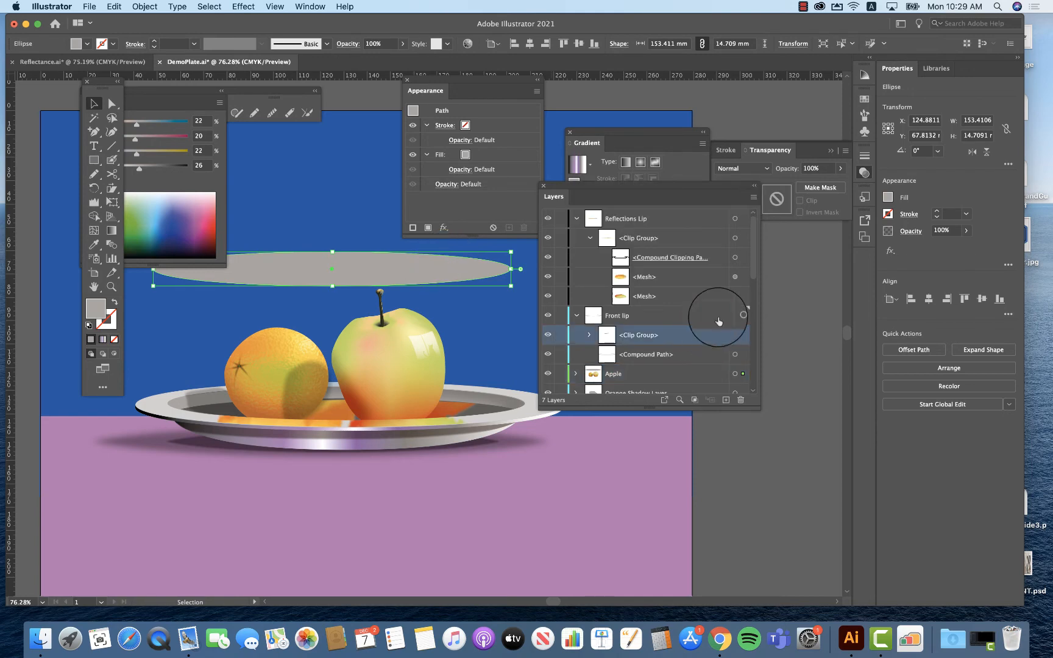
pyautogui.click(735, 296)
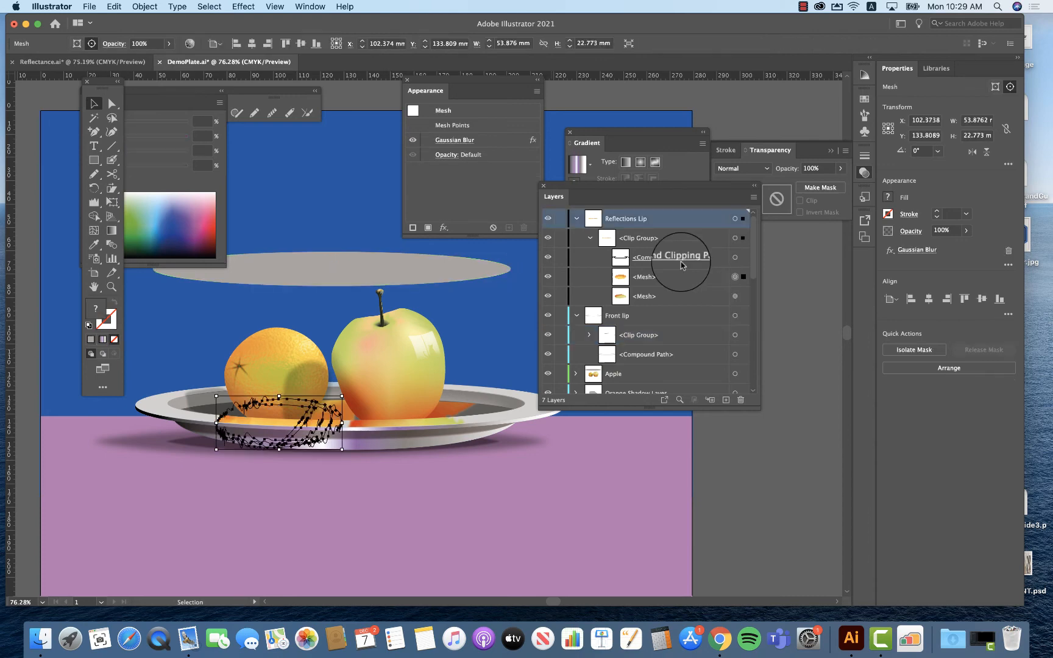
pyautogui.click(725, 399)
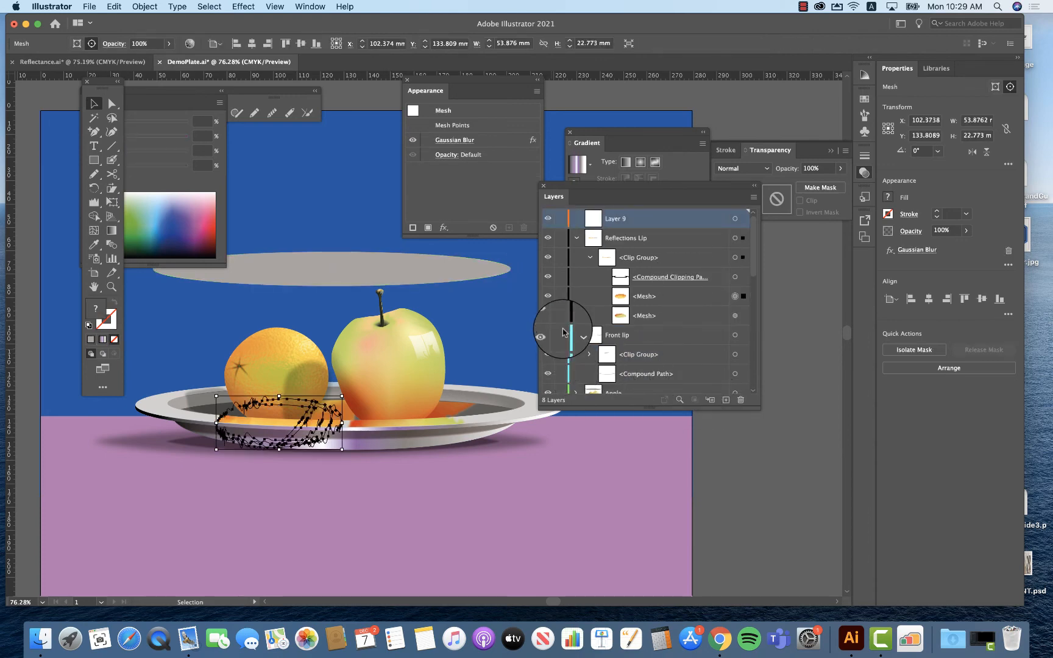
pyautogui.doubleClick(616, 219)
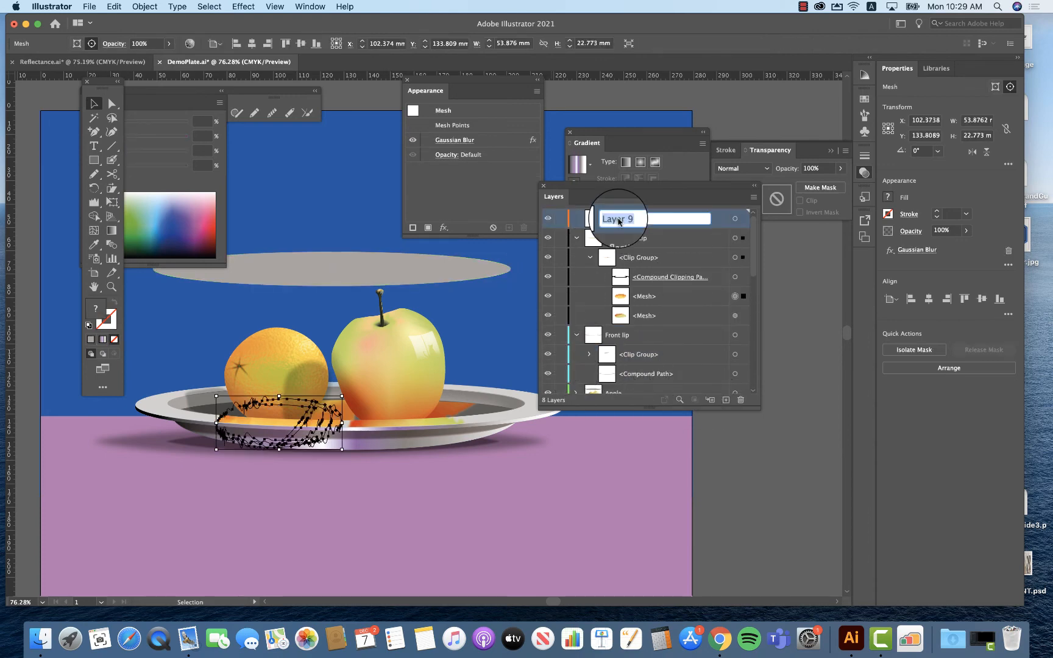
pyautogui.write('REFL')
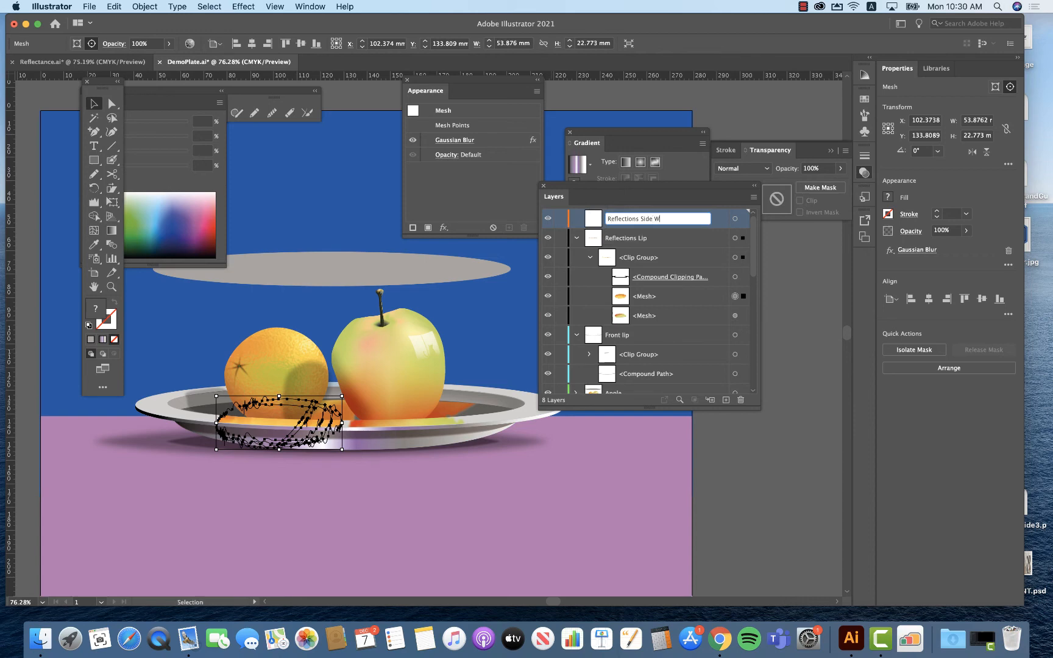
pyautogui.write('ections Side Wall')
pyautogui.press('Return')
pyautogui.click(735, 297)
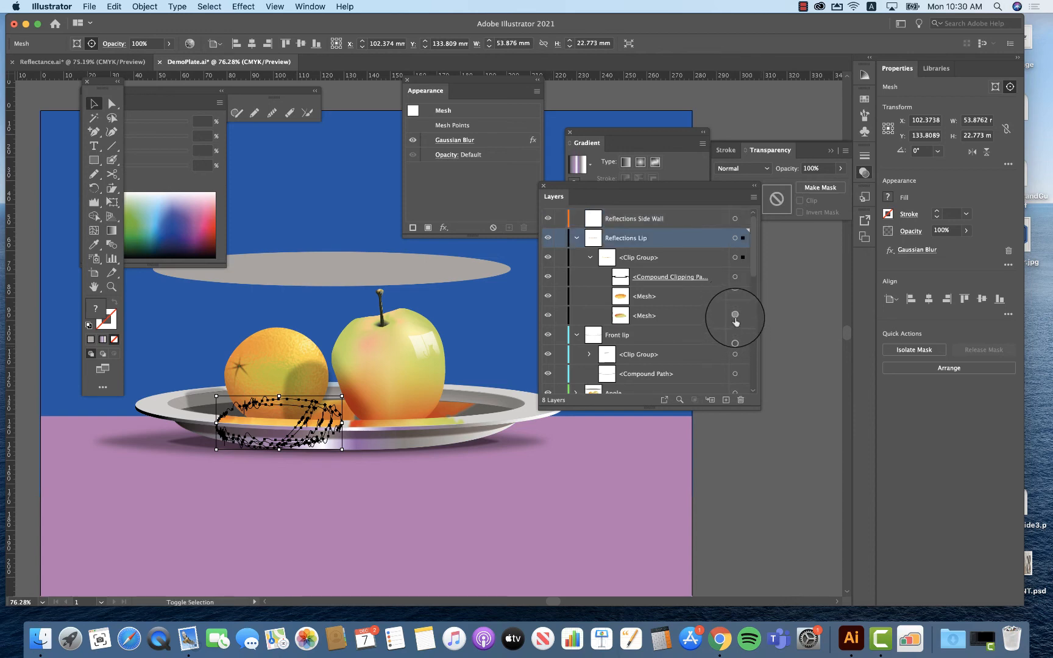
pyautogui.keyDown('shift'); pyautogui.click(735, 315); pyautogui.keyUp('shift')
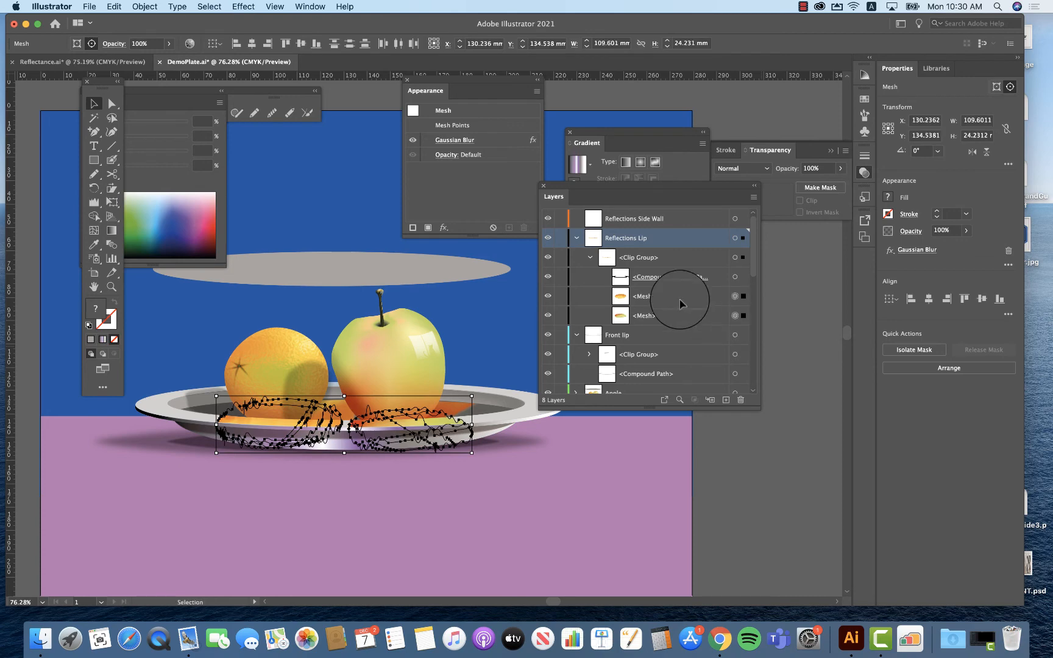
pyautogui.press('a')
# Step: Copy the two fruit meshes from the Reflections Bottom clip group and paste them into the Reflections Side Wall layer
pyautogui.scroll(-4, 701, 311)
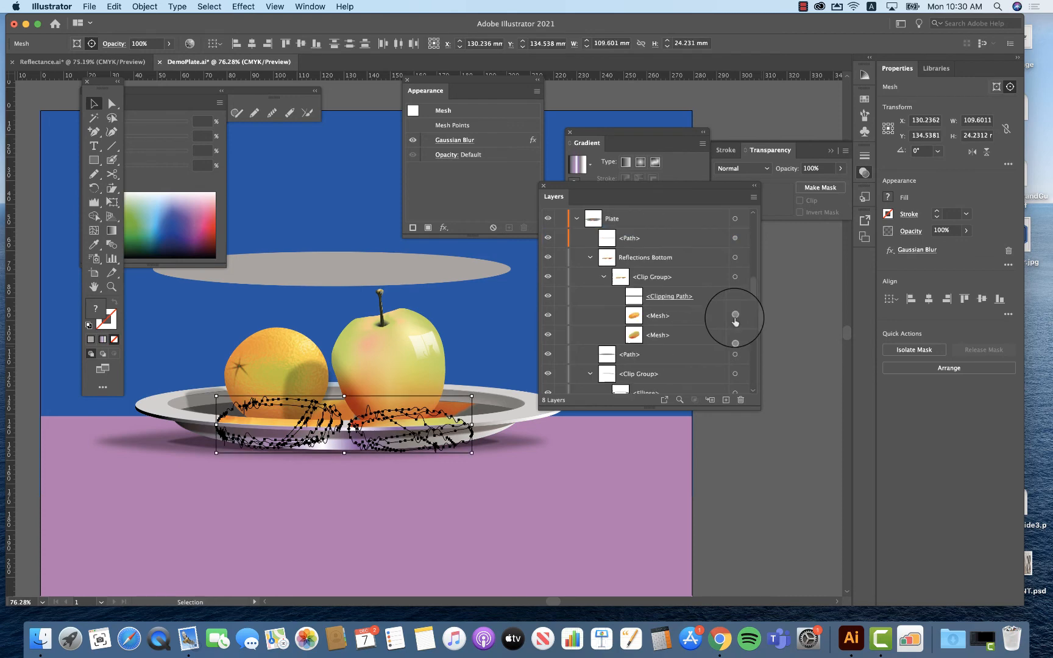
pyautogui.press('v')
pyautogui.click(735, 335)
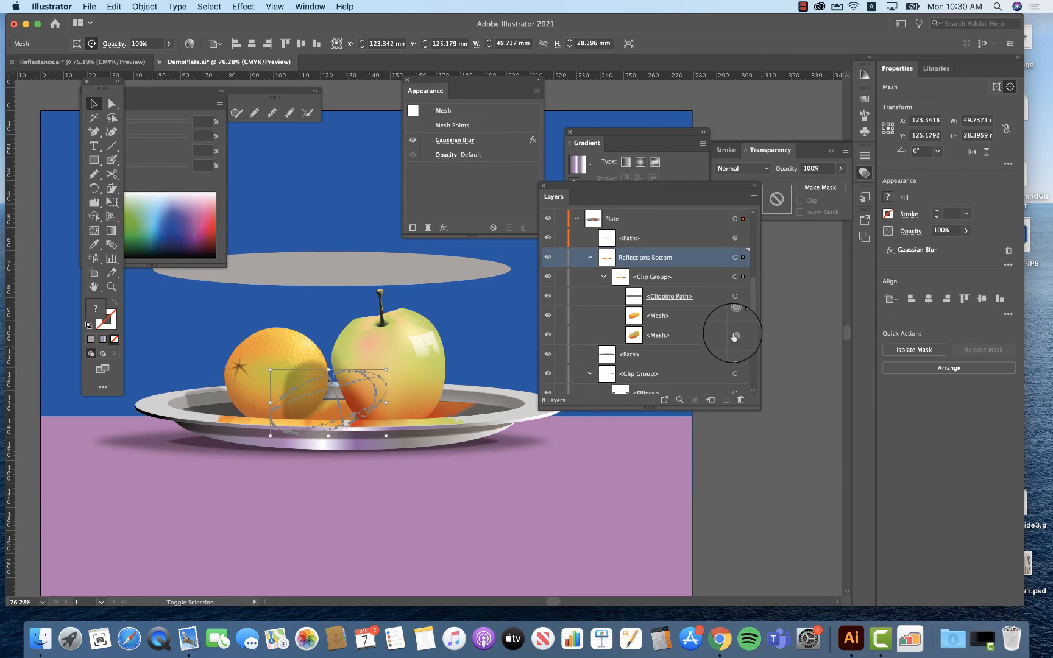
pyautogui.keyDown('shift'); pyautogui.click(735, 315); pyautogui.keyUp('shift')
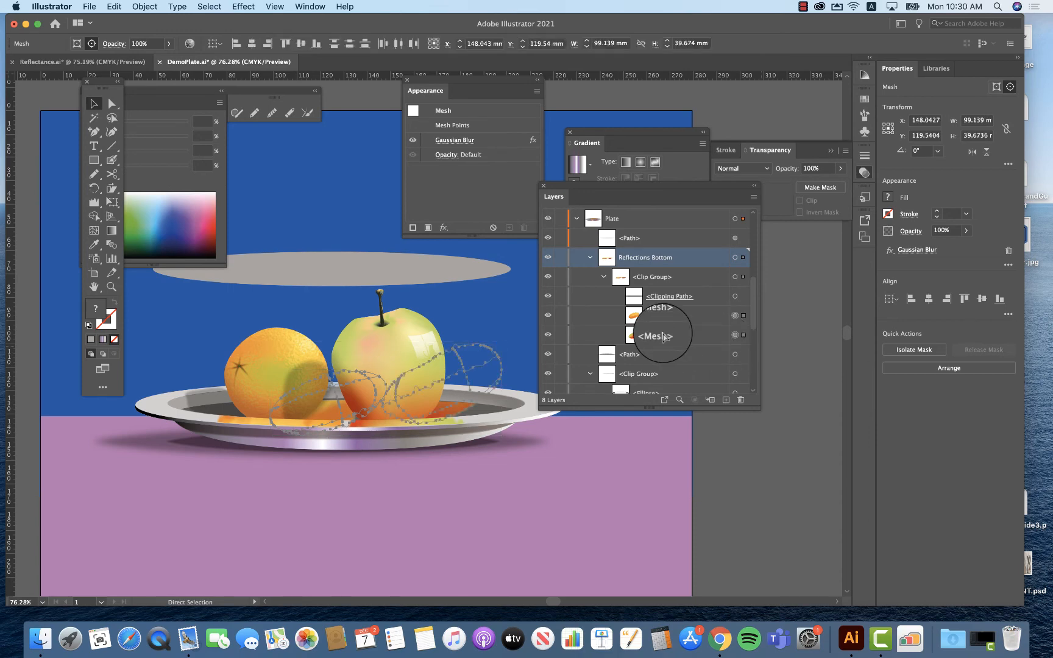
pyautogui.press('super+c')
pyautogui.scroll(6, 661, 309)
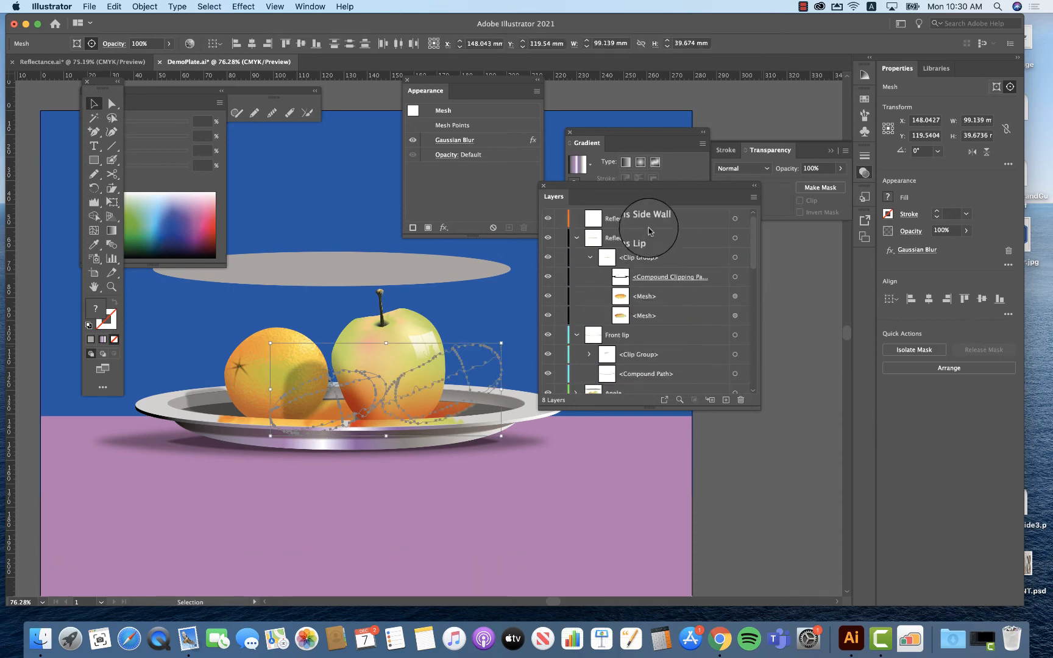
pyautogui.click(650, 220)
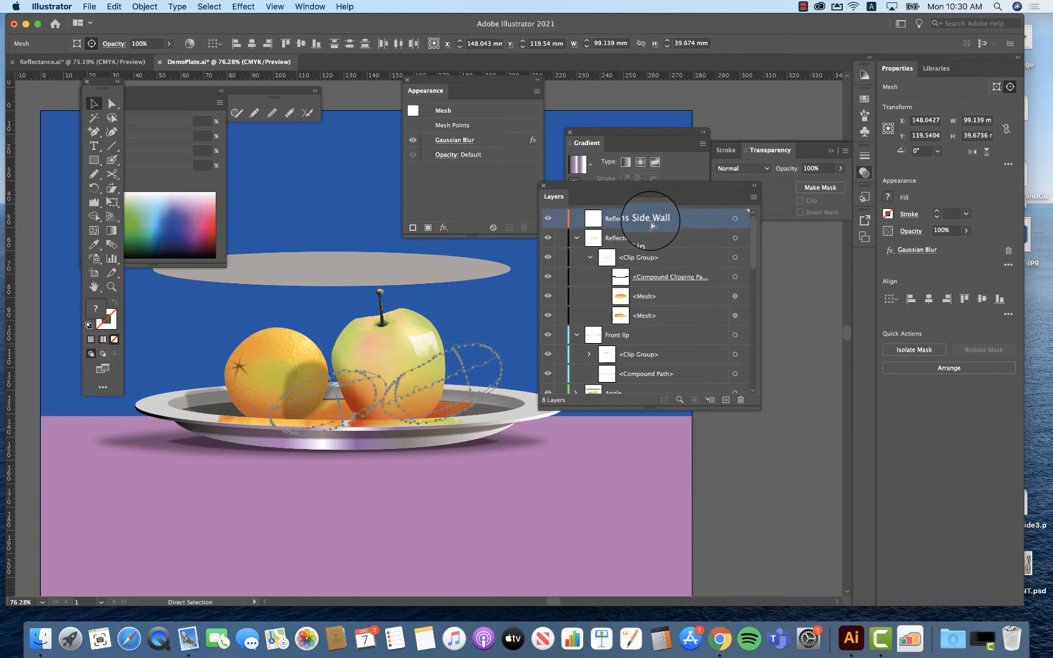
pyautogui.press('super+v')
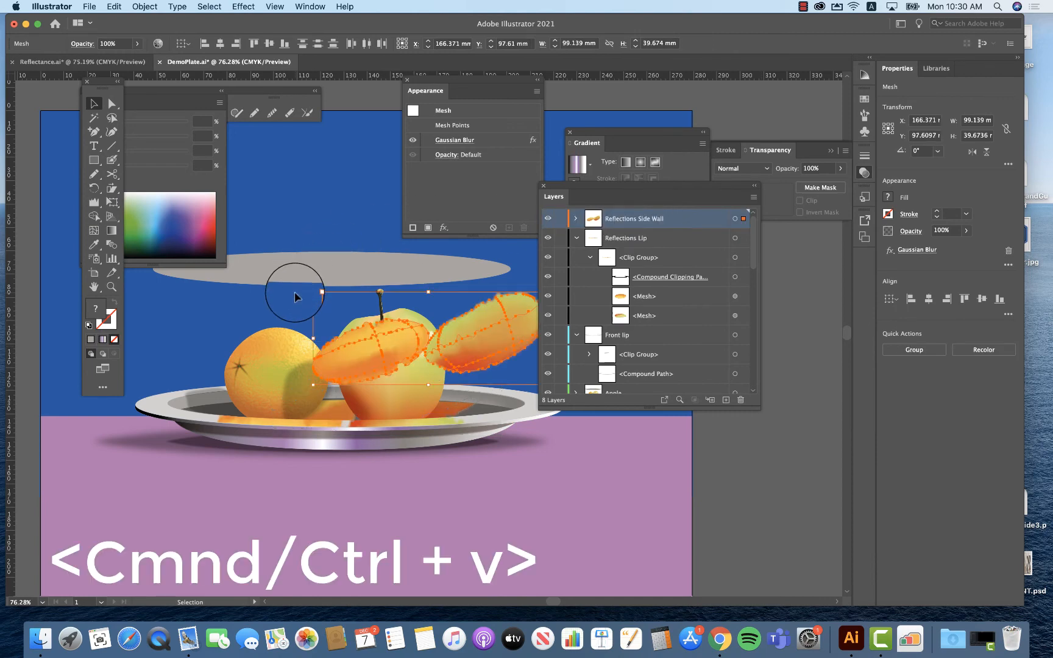
# Step: Rescale the pasted mesh pair to about 64 × 49 mm and move the apple reflection down beside the orange one
pyautogui.hscroll(3, 495, 348)
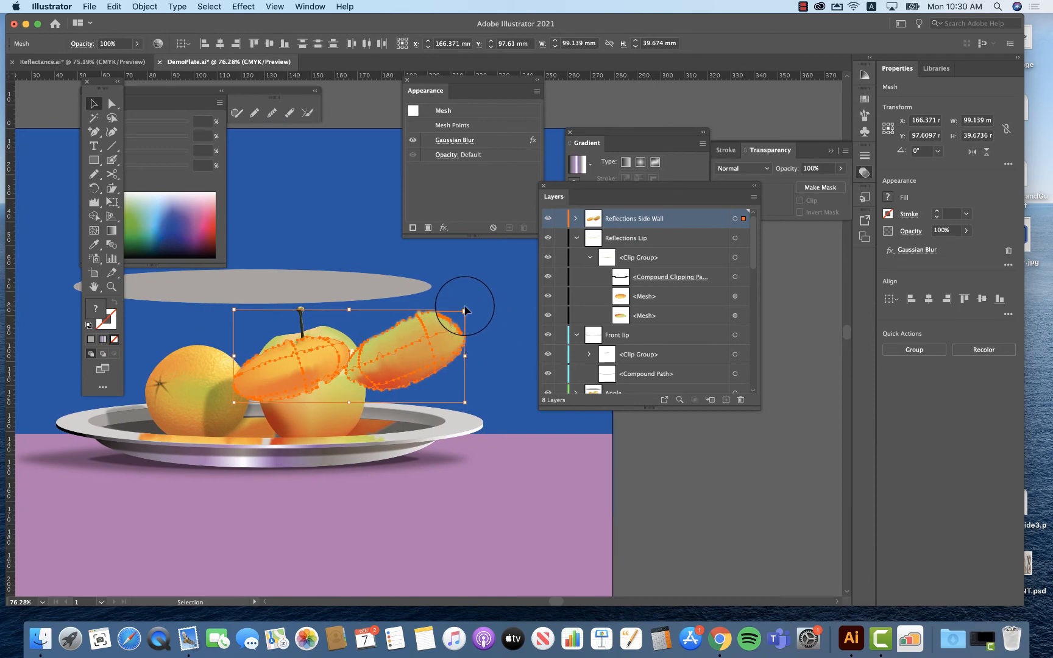
pyautogui.moveTo(464, 309); pyautogui.dragTo(385, 292)
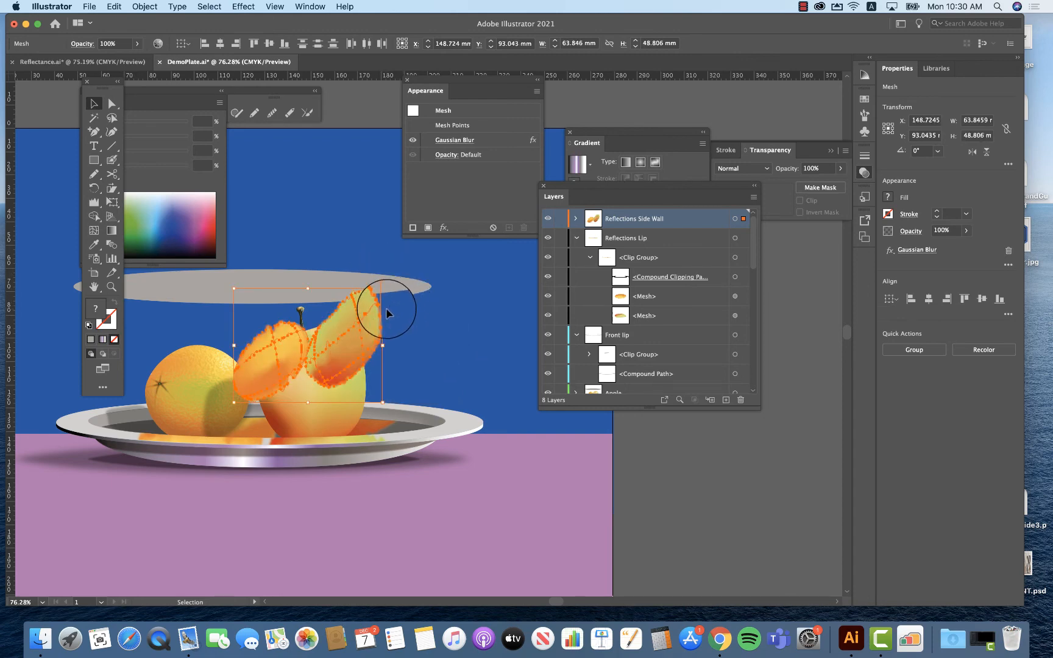
pyautogui.click(431, 310)
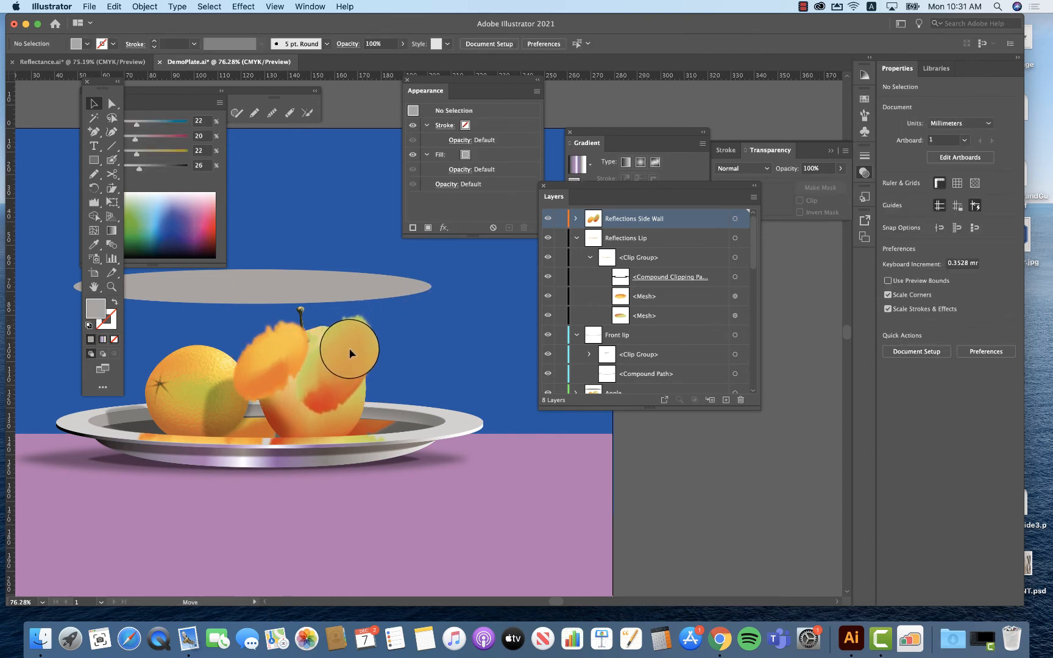
pyautogui.click(351, 353)
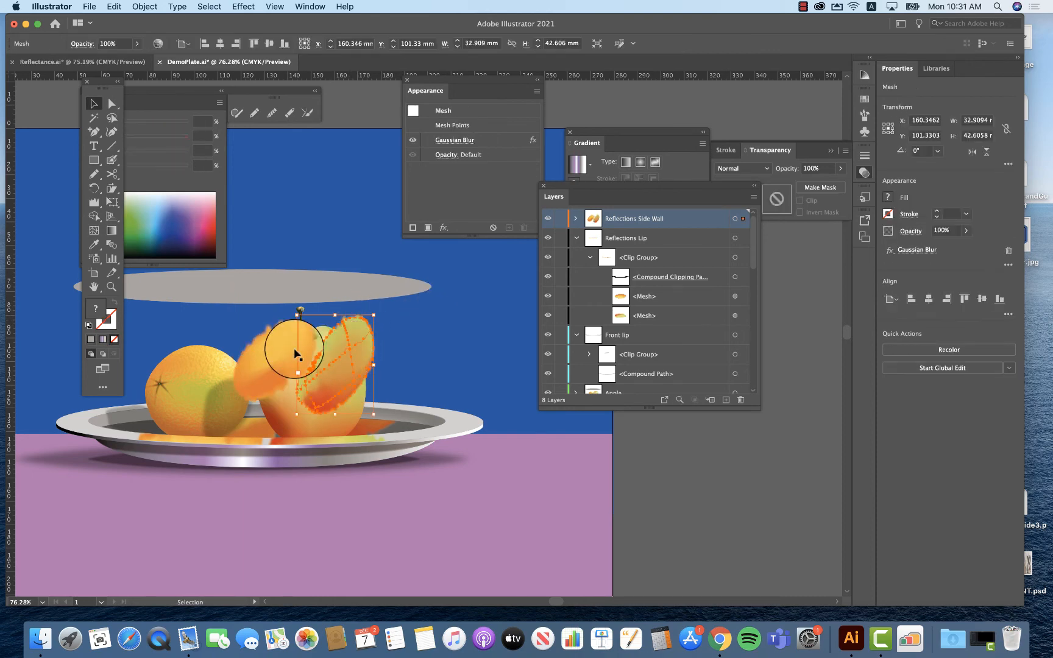
# Step: Duplicate the grey ellipse above the original and move both reflection meshes up so they overlap the copy
pyautogui.click(320, 288)
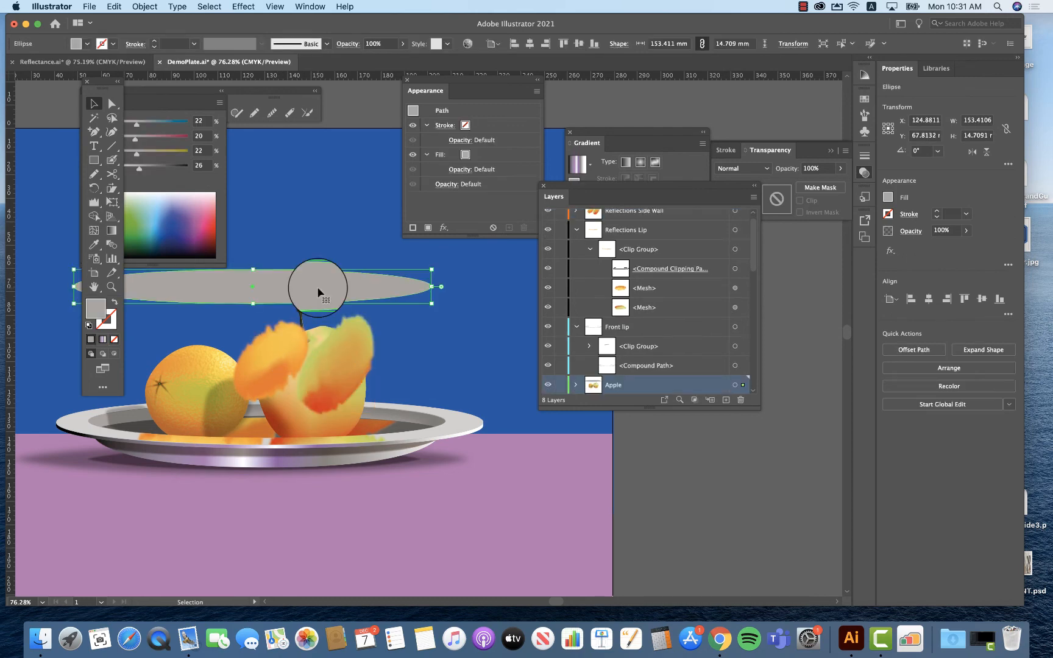
pyautogui.moveTo(318, 292); pyautogui.dragTo(328, 224)
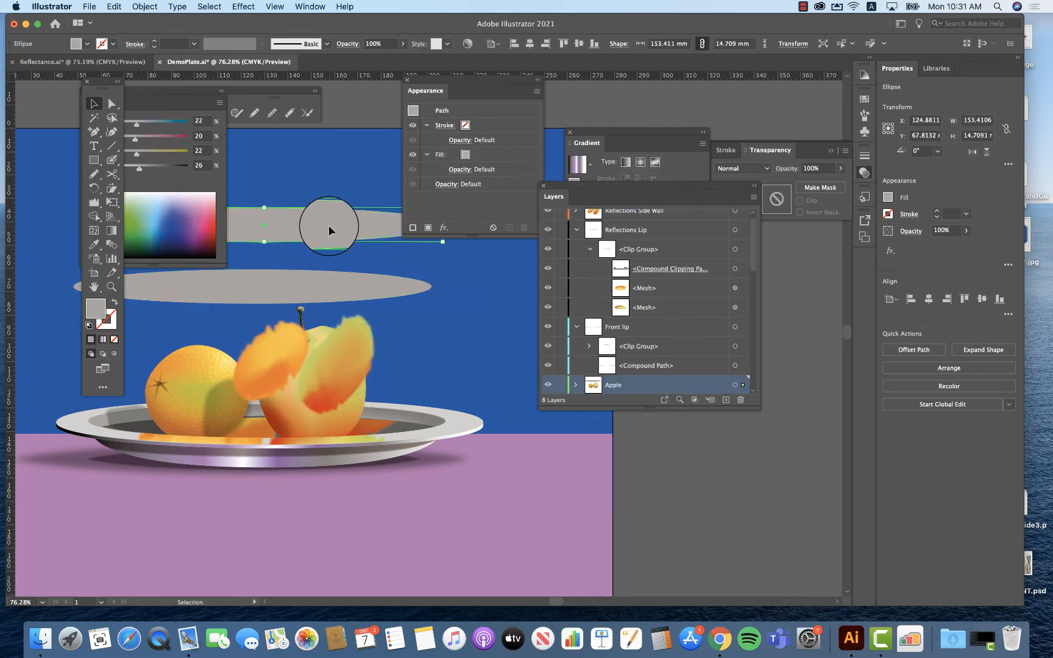
pyautogui.click(346, 357)
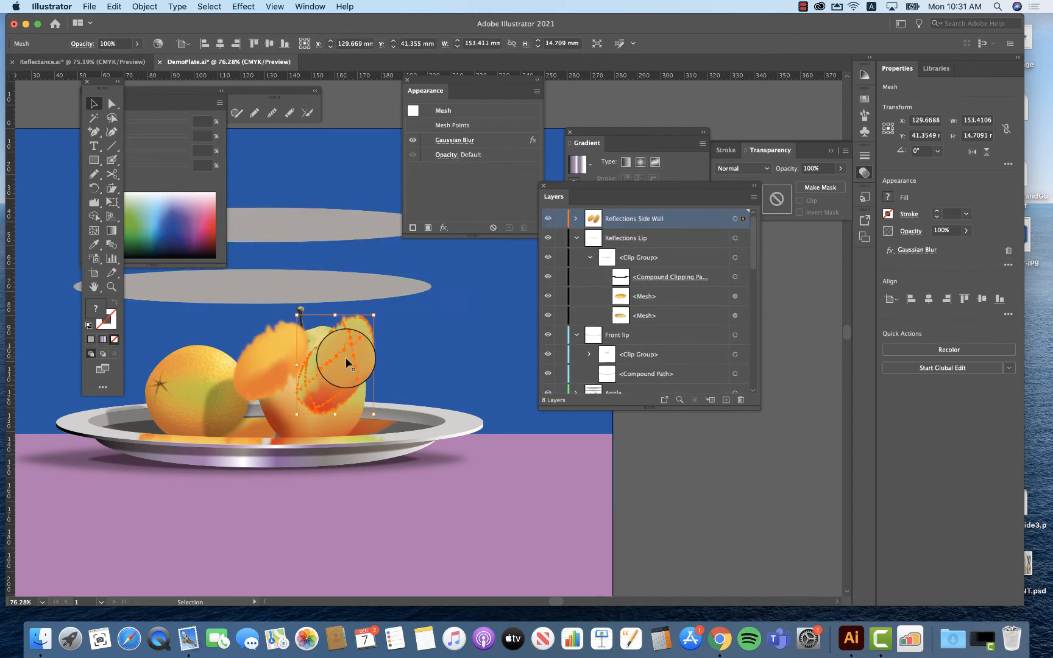
pyautogui.keyDown('shift'); pyautogui.click(273, 359); pyautogui.keyUp('shift')
pyautogui.moveTo(348, 359); pyautogui.dragTo(351, 245)
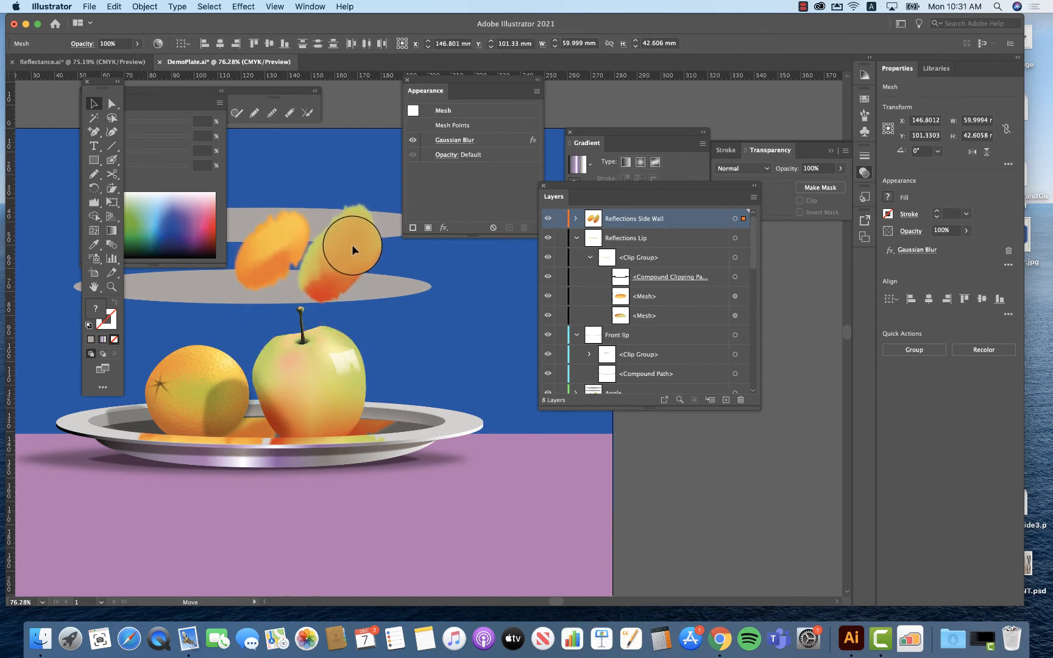
# Step: Cut the upper ellipse copy and paste it in front of the reflection meshes on the Reflections Side Wall layer
pyautogui.click(386, 226)
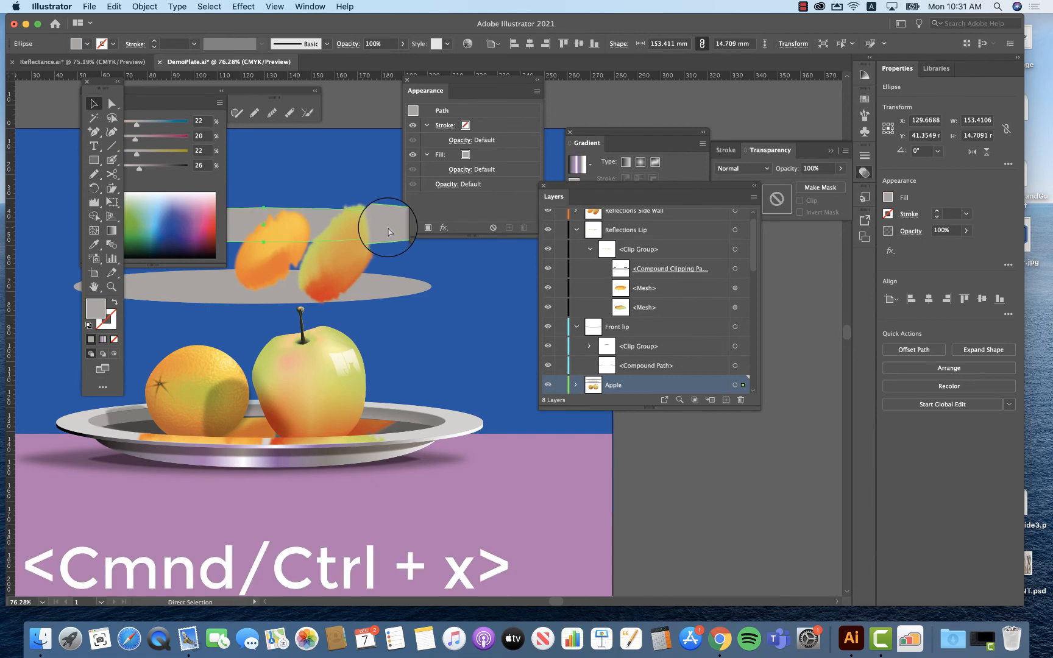
pyautogui.press('super+x')
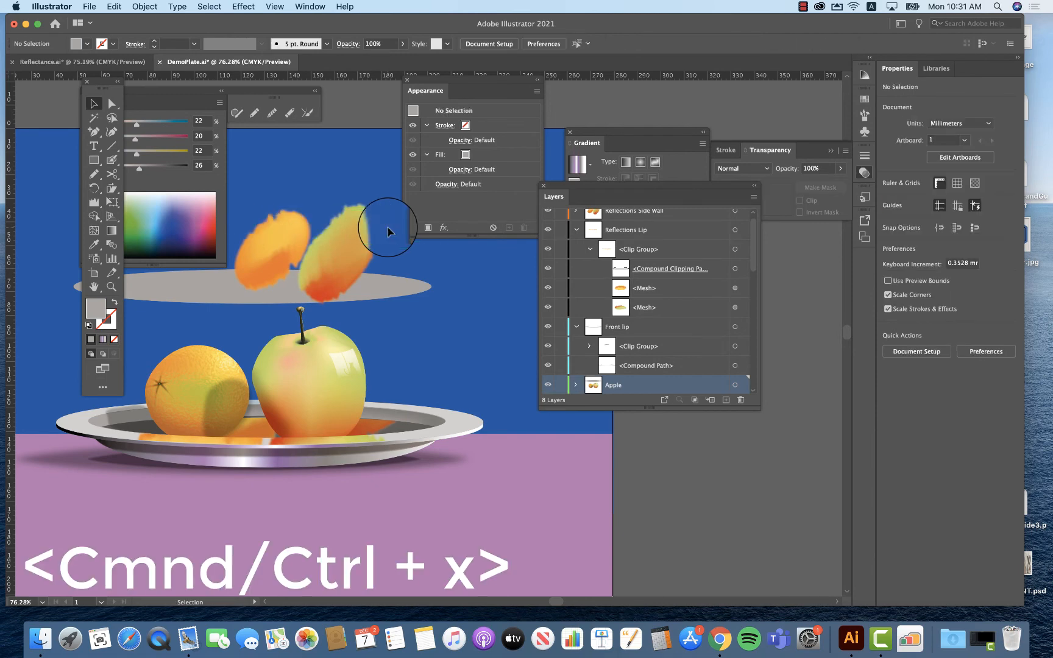
pyautogui.click(287, 231)
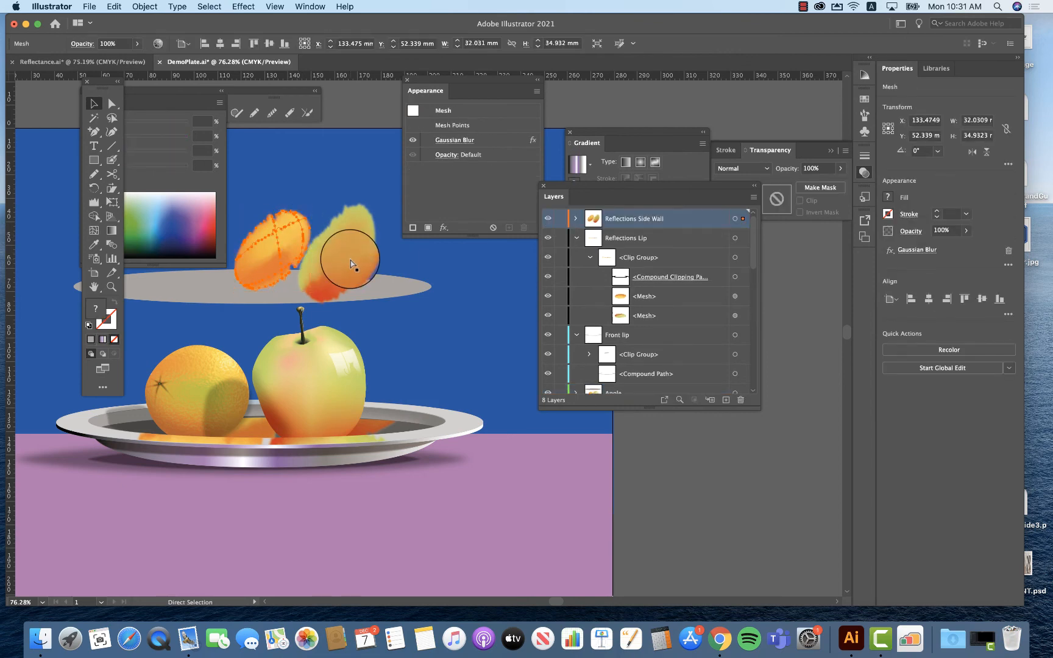
pyautogui.press('super+f')
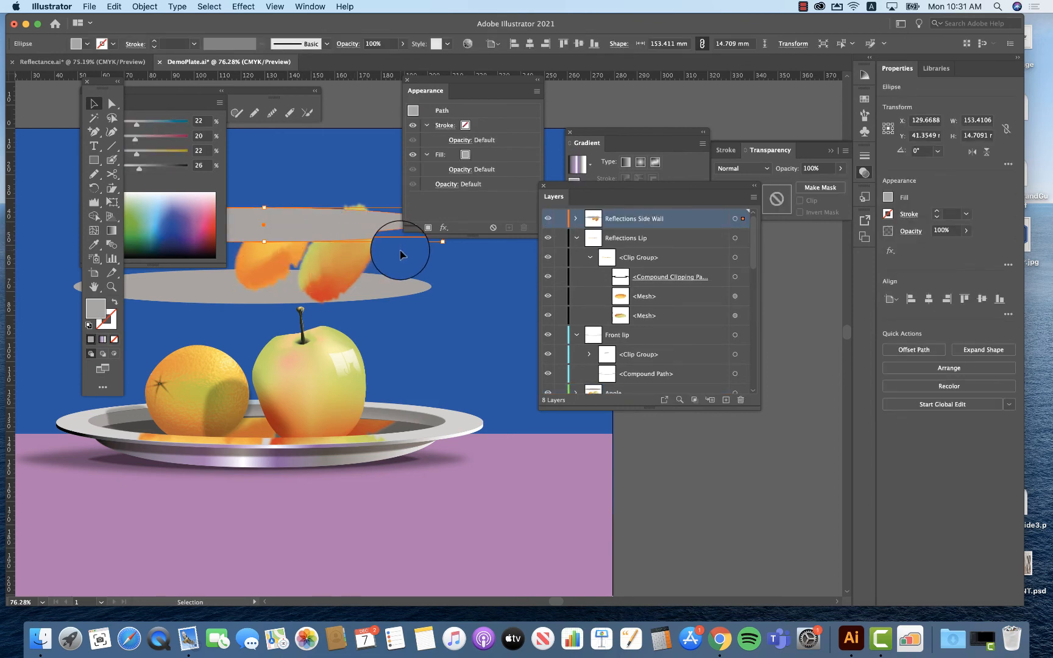
# Step: Make a clipping mask from the ellipse over both reflection meshes and move the clip group down onto the plate's well
pyautogui.moveTo(263, 187); pyautogui.dragTo(376, 227)
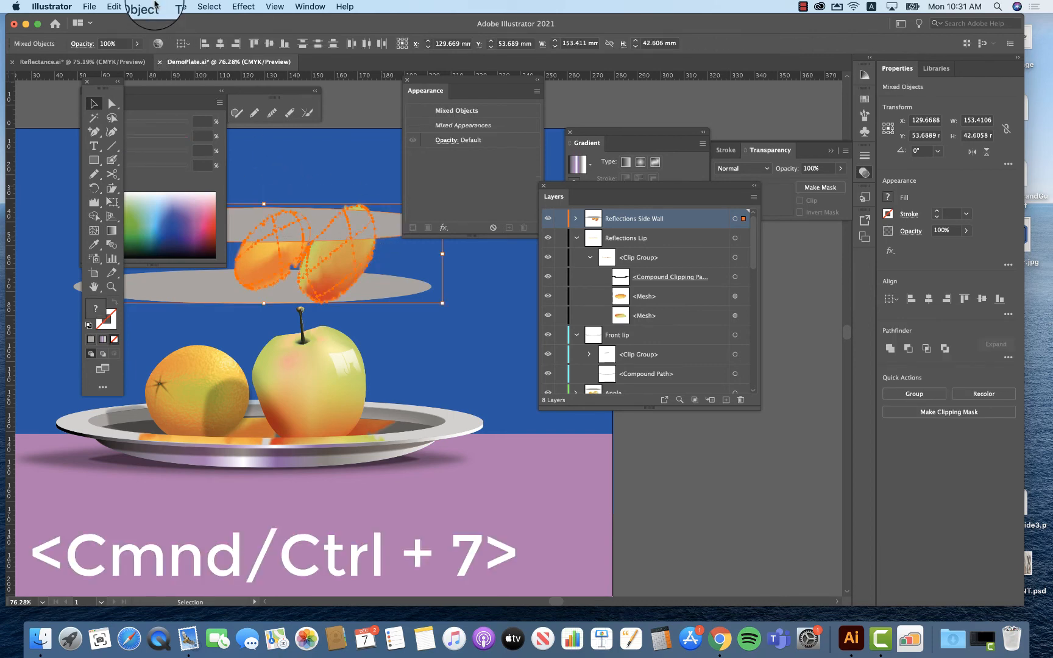
pyautogui.press('super+7')
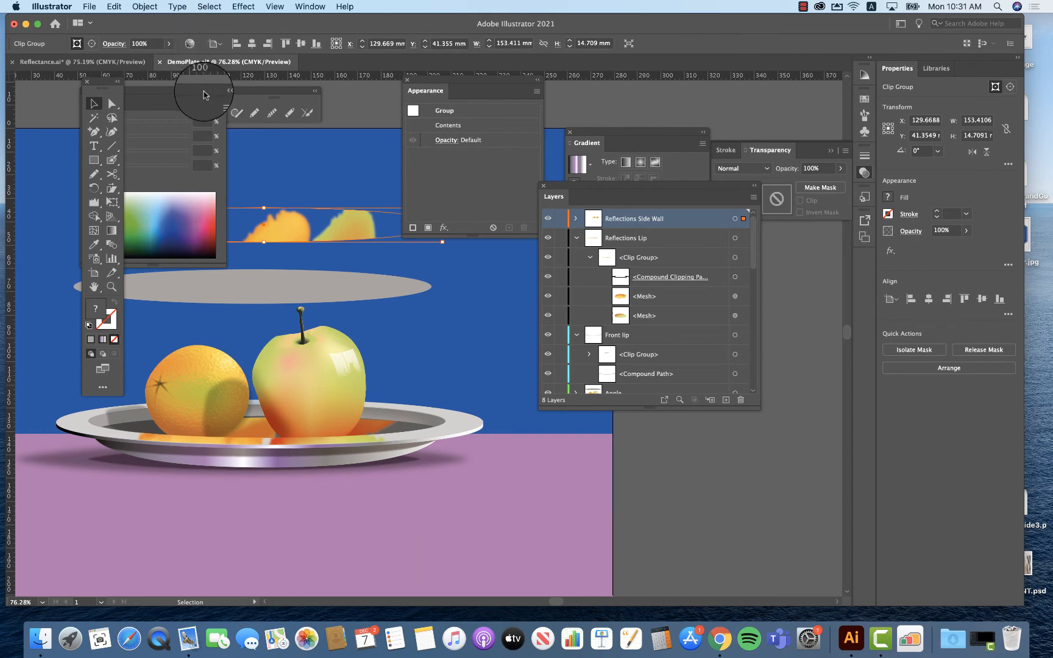
pyautogui.moveTo(348, 220); pyautogui.dragTo(367, 425)
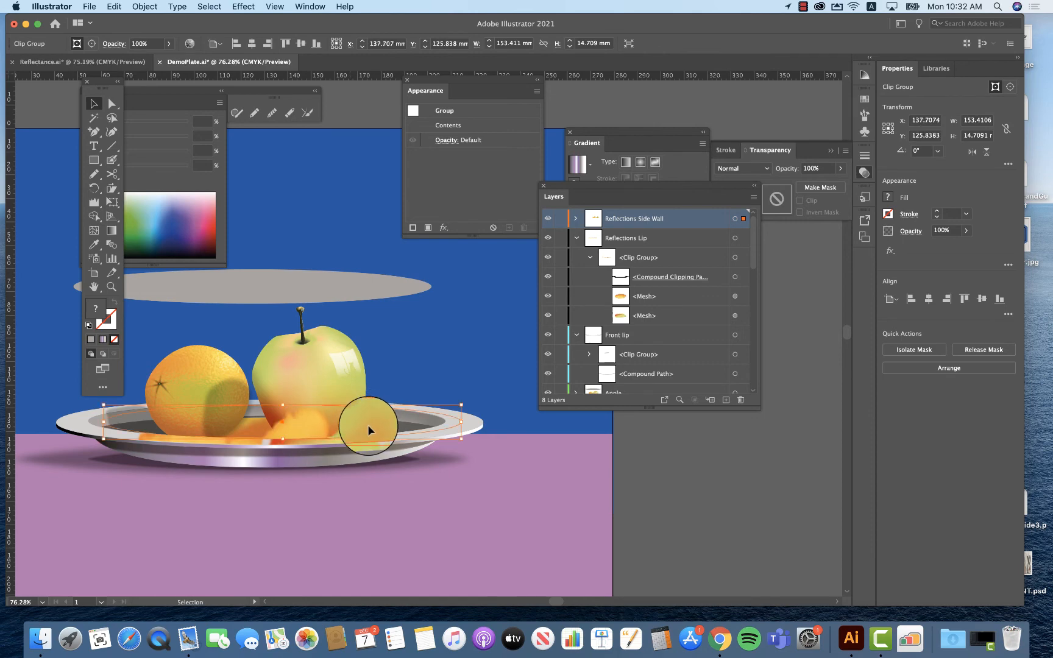
# Step: Move the Reflections Side Wall layer into the Plate layer, directly below Reflections Bottom
pyautogui.click(577, 241)
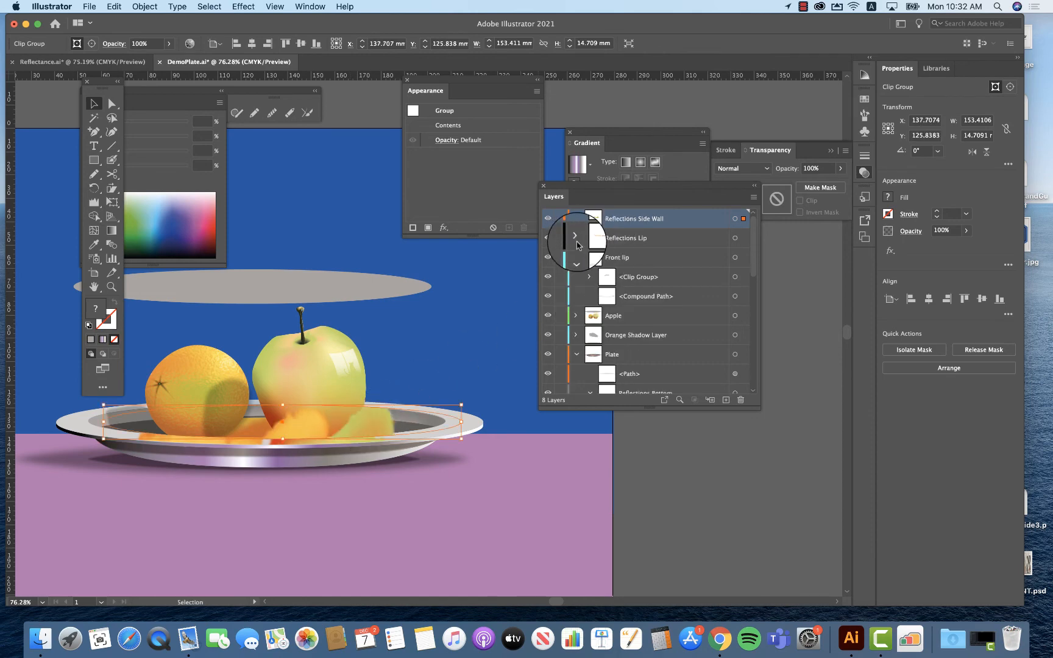
pyautogui.click(575, 257)
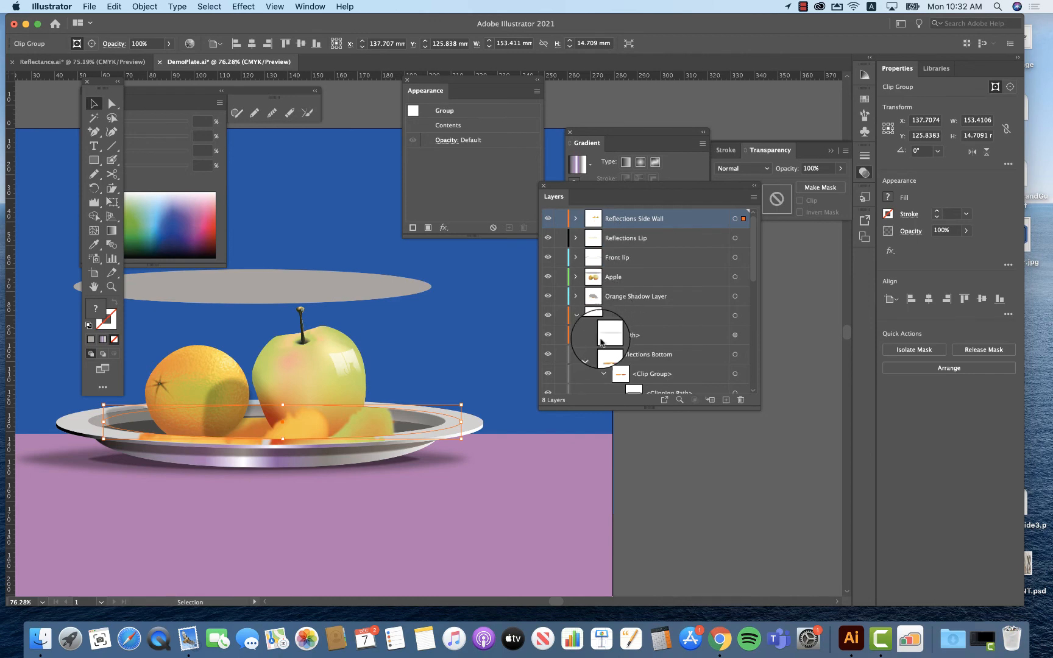
pyautogui.moveTo(633, 225)
pyautogui.mouseDown()
pyautogui.moveTo(640, 309)
pyautogui.moveTo(627, 359)
pyautogui.moveTo(619, 221)
pyautogui.mouseUp()
pyautogui.click(589, 354)
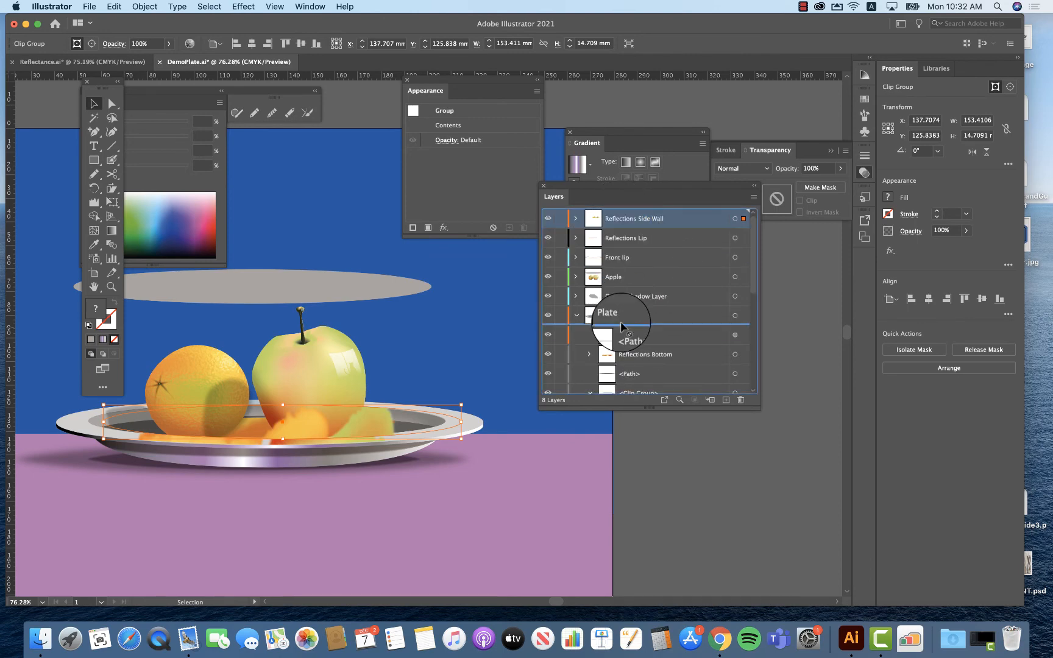
pyautogui.click(618, 355)
pyautogui.moveTo(618, 355); pyautogui.dragTo(616, 366)
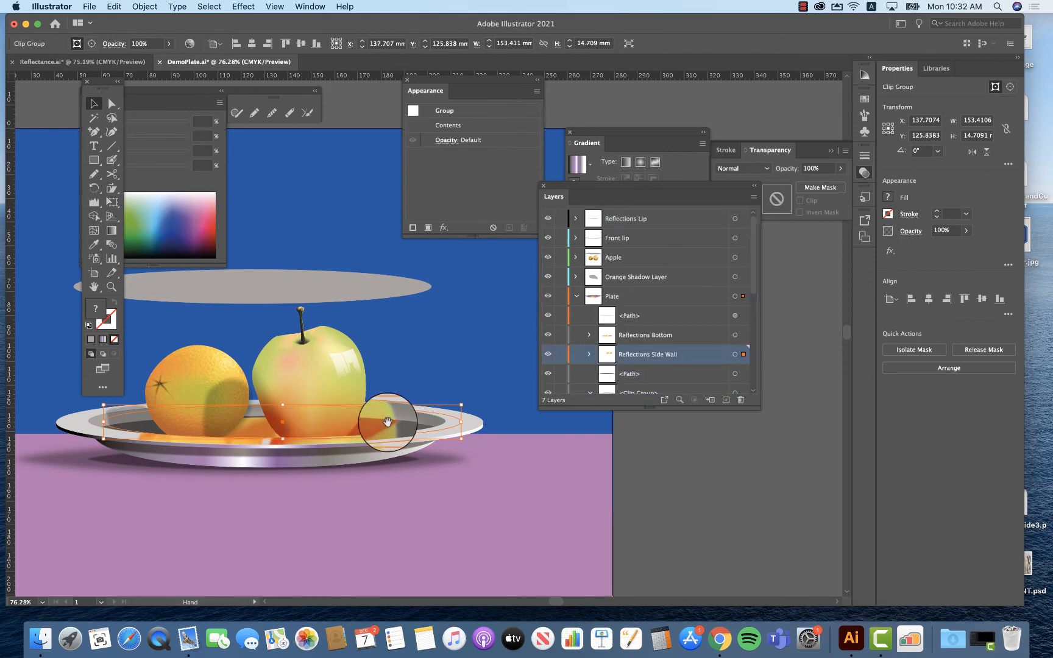
# Step: Place a copy of the upper grey ellipse over the plate's well
pyautogui.press('z')
pyautogui.moveTo(383, 421); pyautogui.dragTo(418, 430)
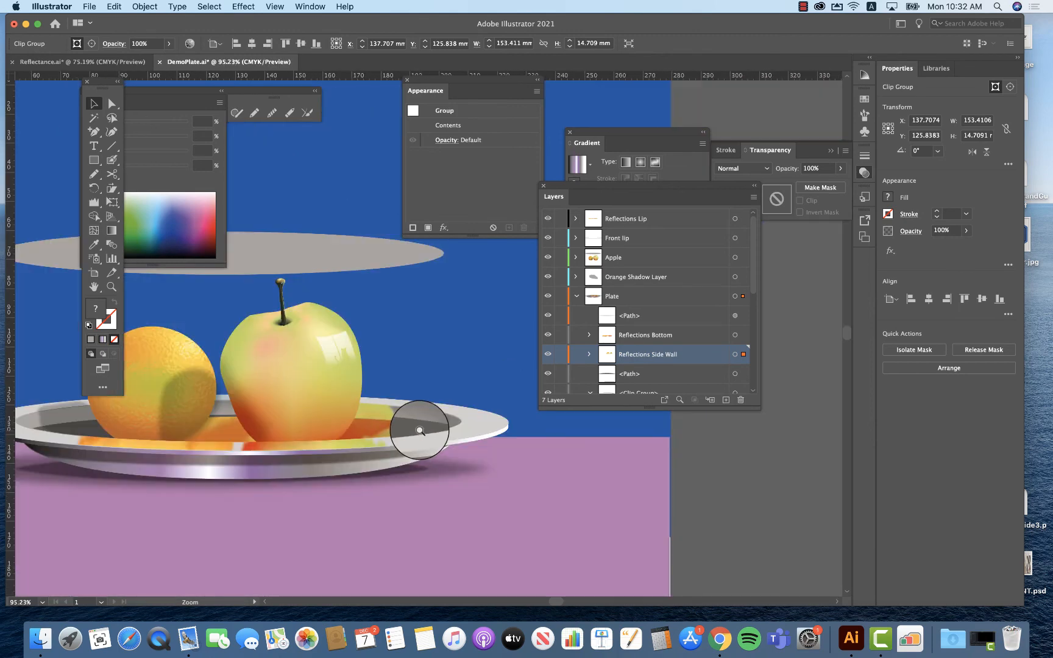
pyautogui.press('v')
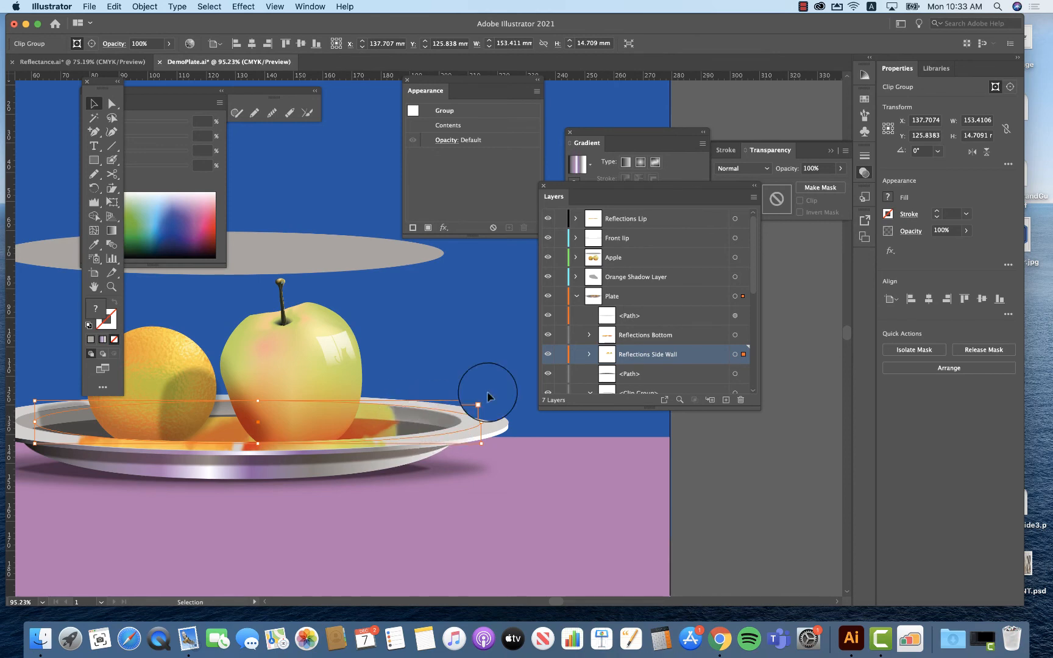
pyautogui.scroll(-2, 663, 366)
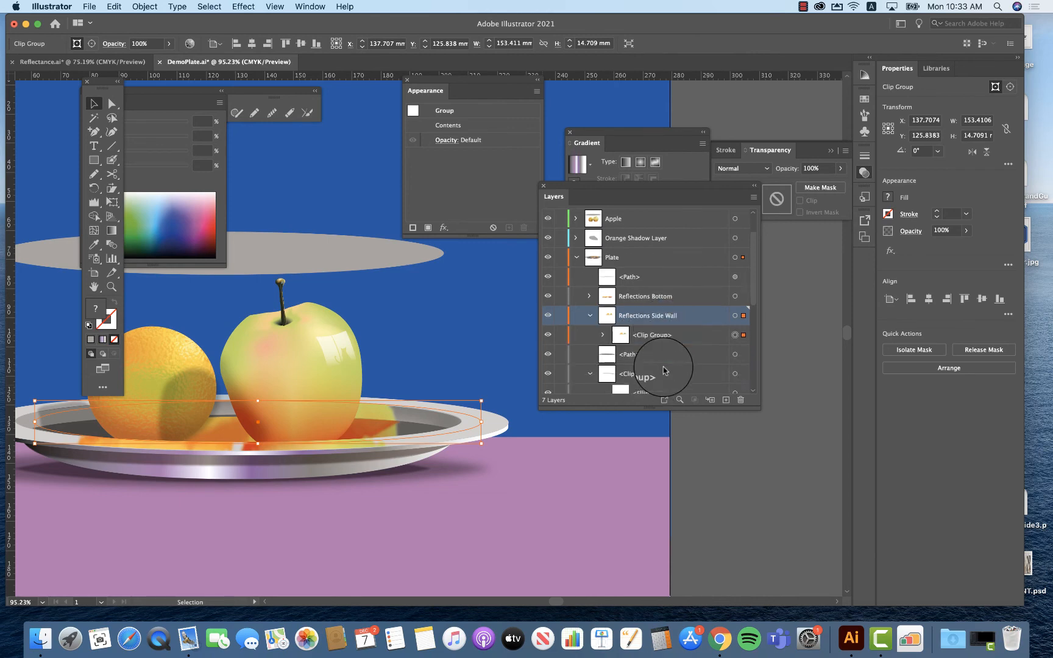
pyautogui.click(603, 335)
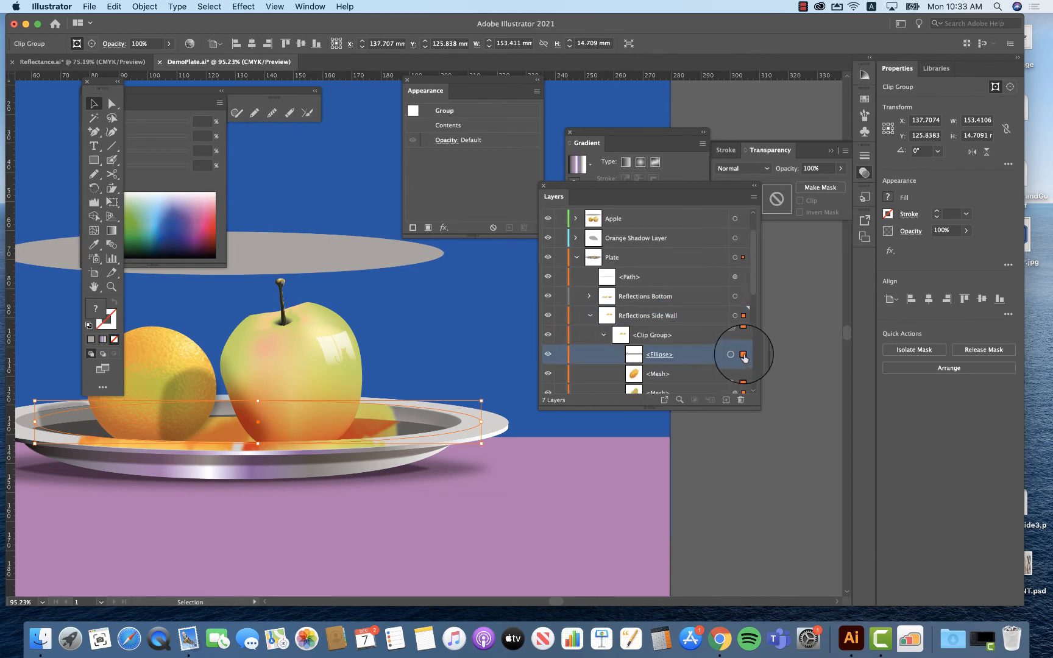
pyautogui.hotkey('ctrl', 'z')
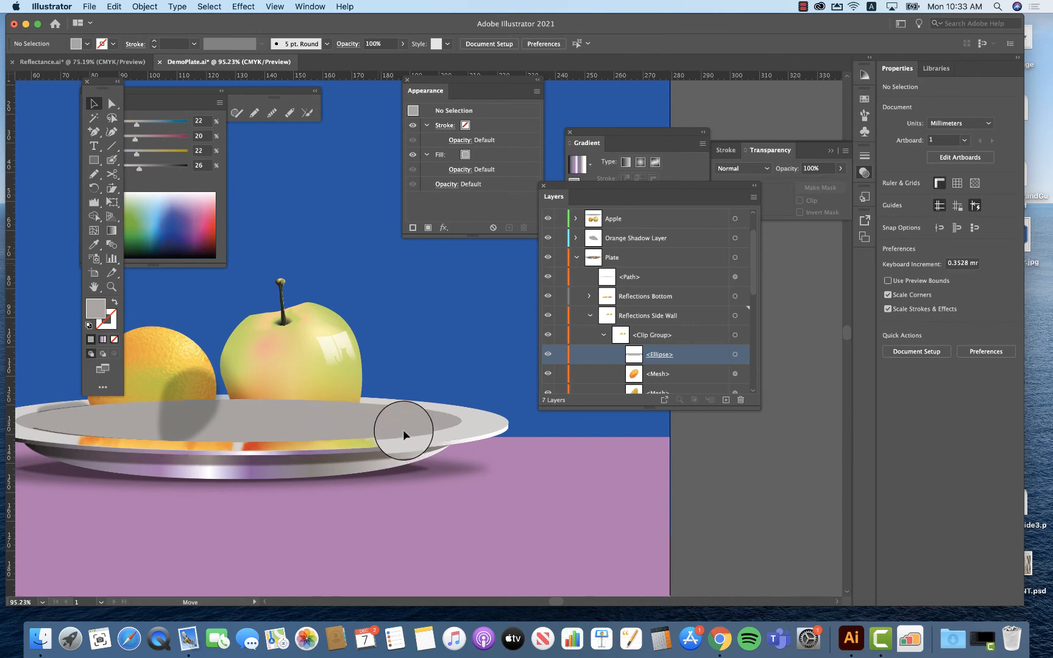
pyautogui.press('super+z')
pyautogui.moveTo(360, 182); pyautogui.dragTo(363, 425)
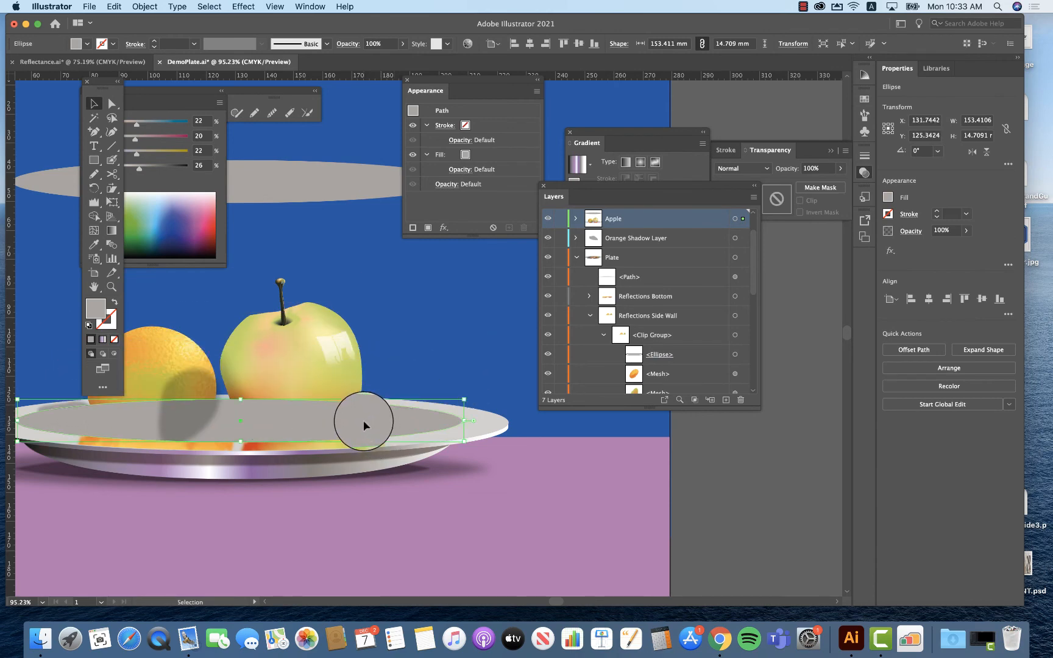
# Step: Place another copy of the grey ellipse slightly lower on the well, with the first copy hidden meanwhile and shown again
pyautogui.click(572, 219)
pyautogui.click(547, 276)
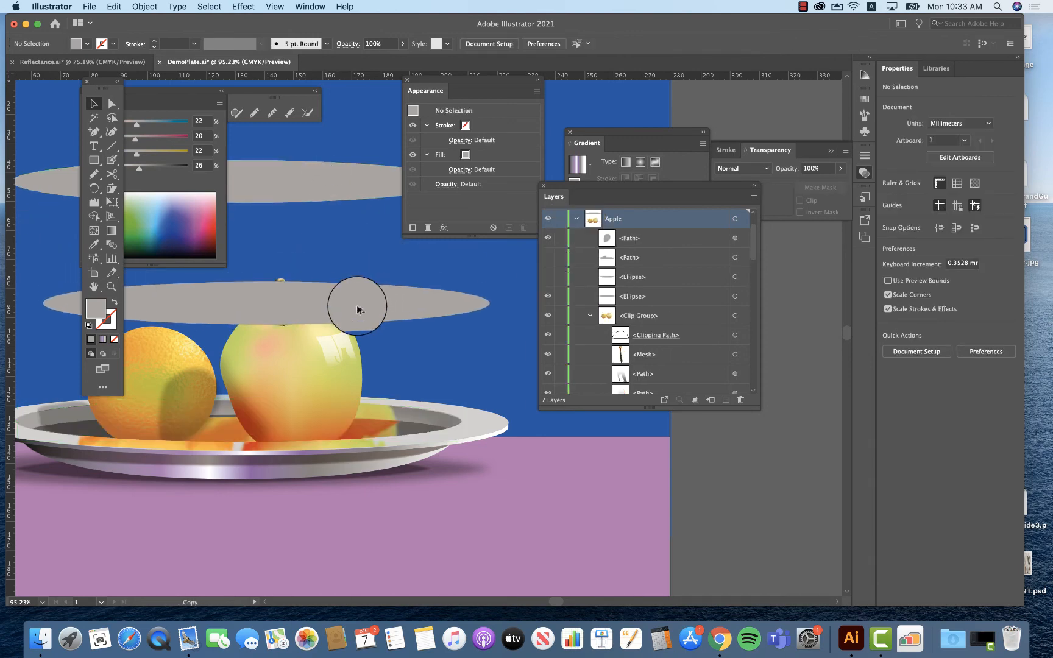
pyautogui.moveTo(357, 309); pyautogui.dragTo(323, 439)
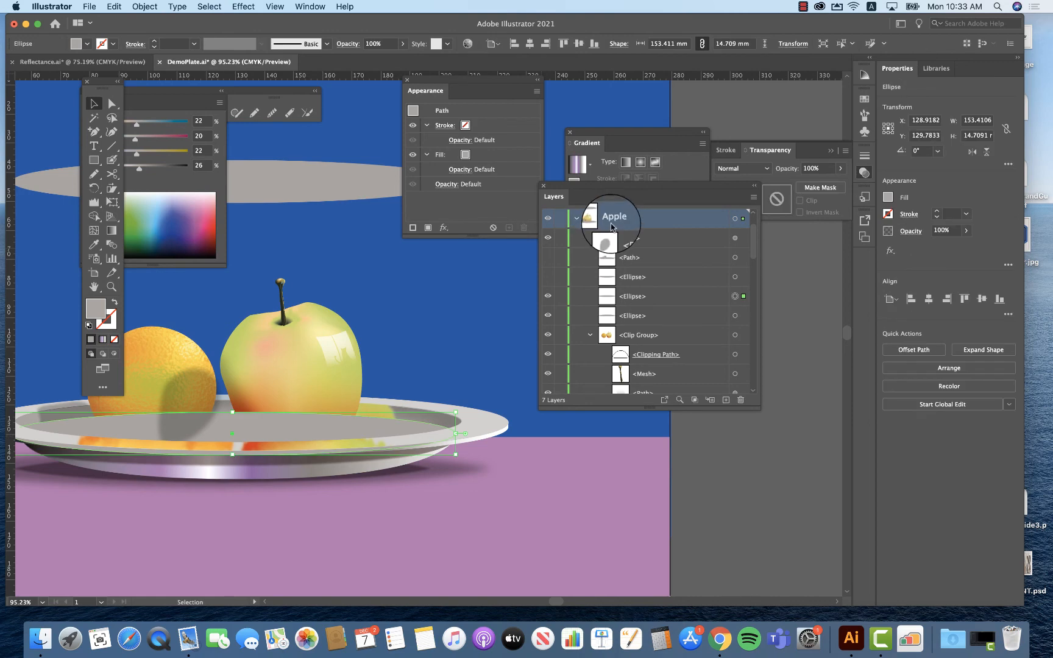
pyautogui.click(548, 277)
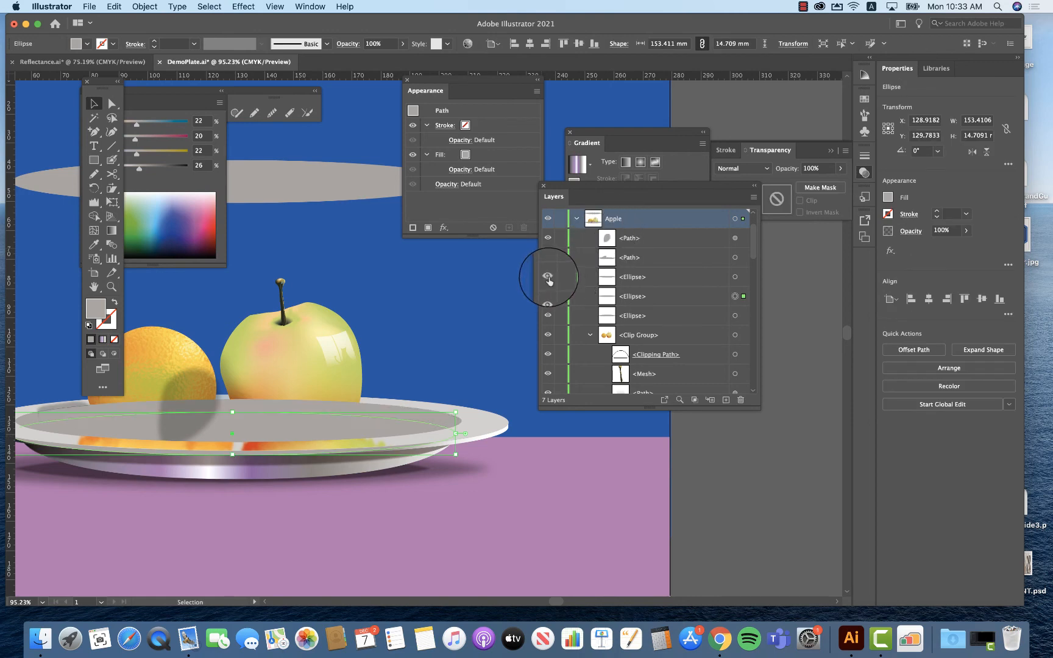
# Step: Lock the front lip's compound path and move both overlapping ellipses from the well up above the apple
pyautogui.keyDown('shift'); pyautogui.click(372, 406); pyautogui.keyUp('shift')
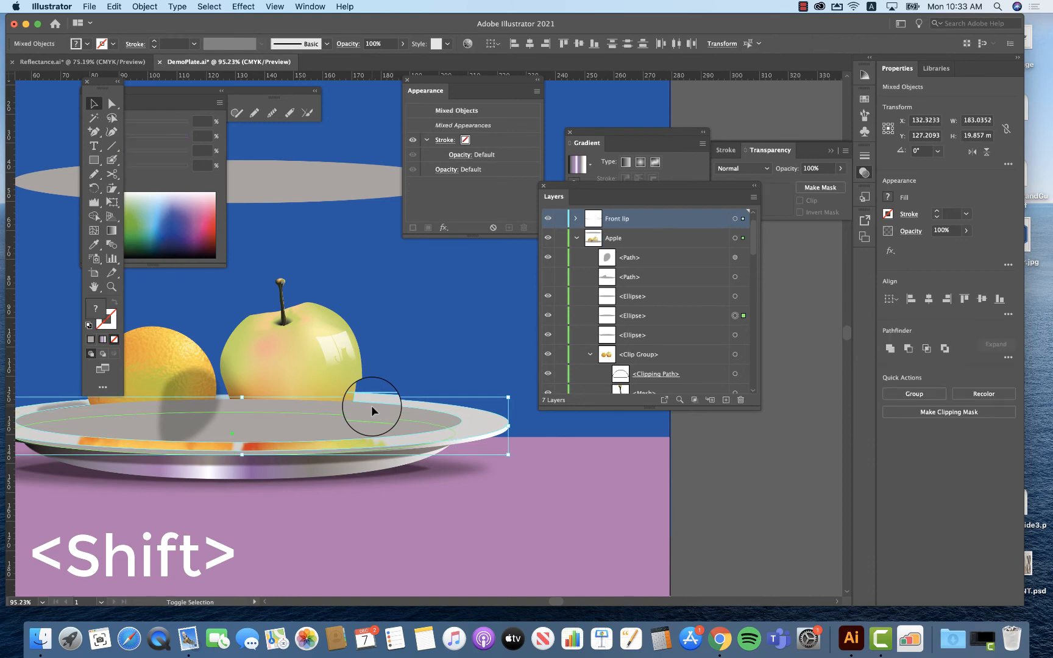
pyautogui.click(414, 405)
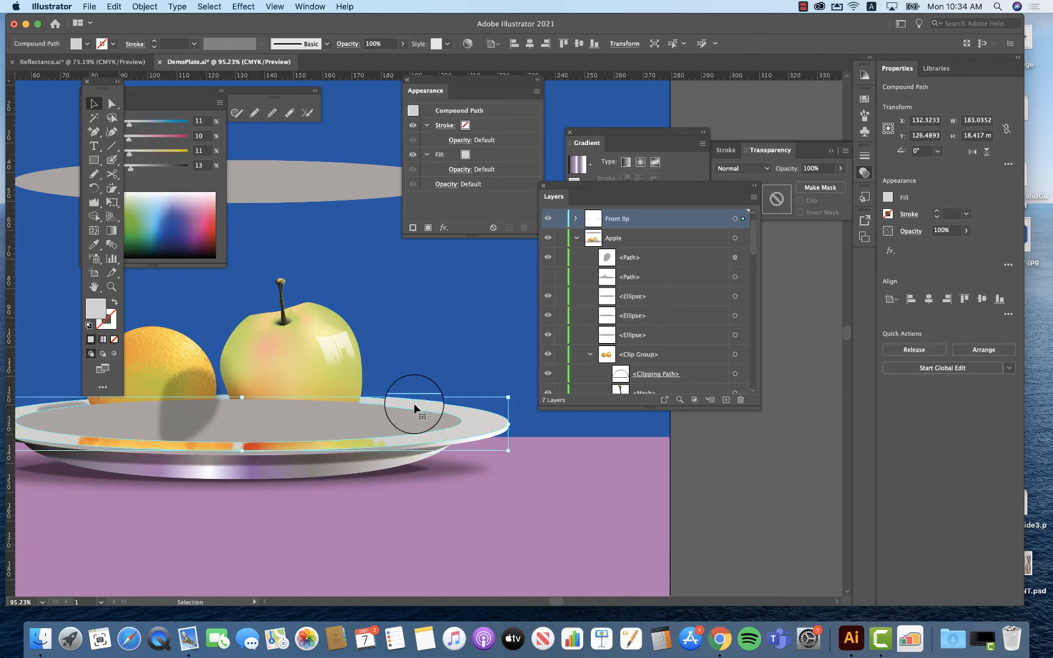
pyautogui.press('a')
pyautogui.press('super+2')
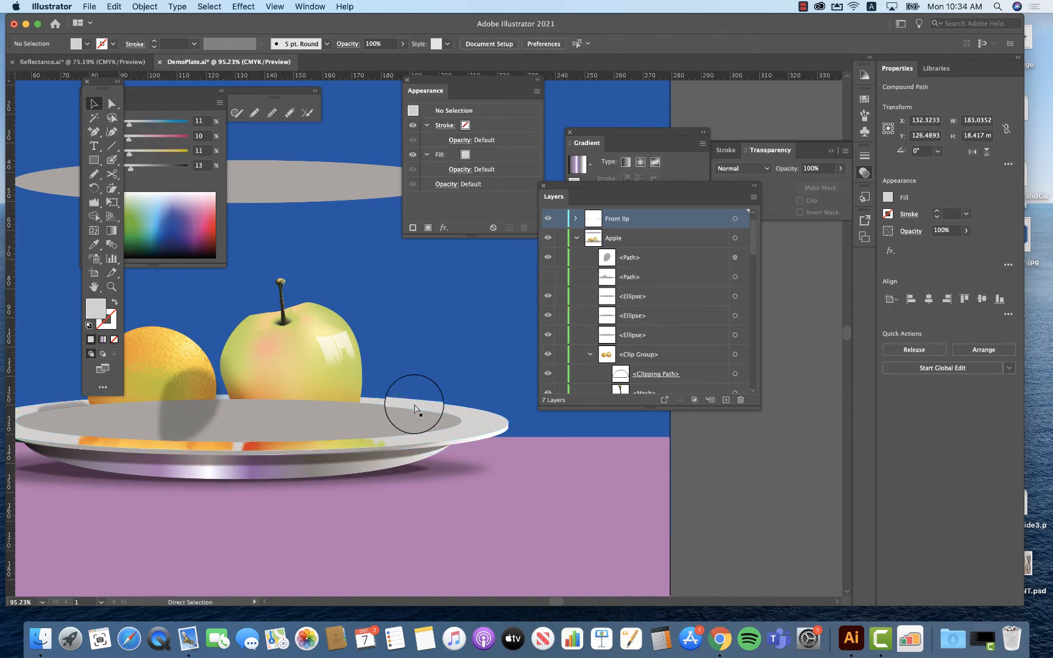
pyautogui.click(398, 409)
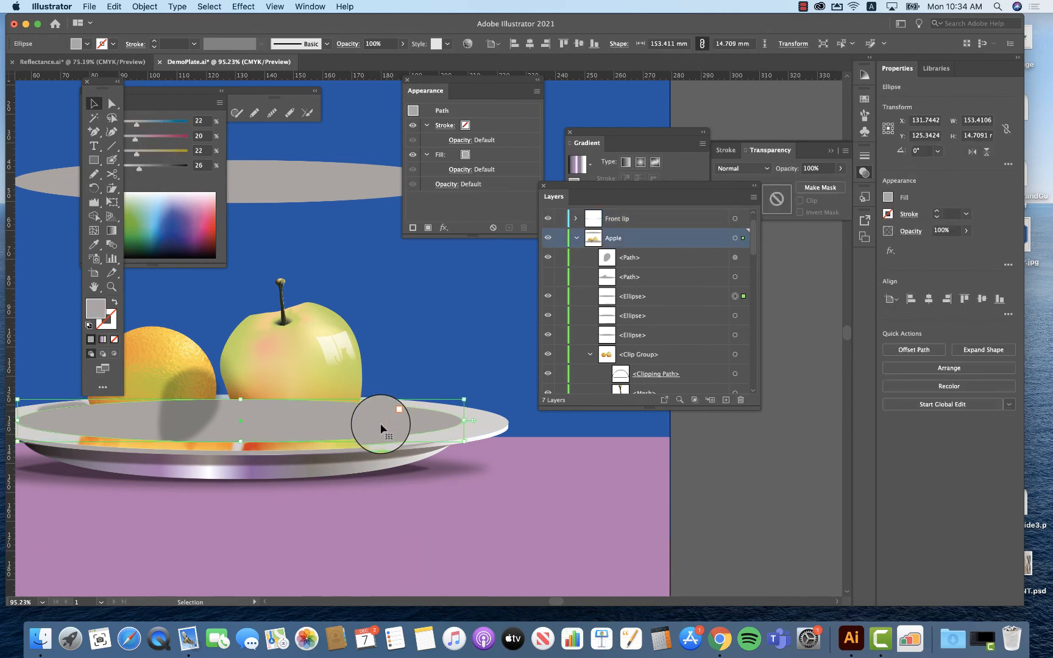
pyautogui.keyDown('shift'); pyautogui.click(735, 316); pyautogui.keyUp('shift')
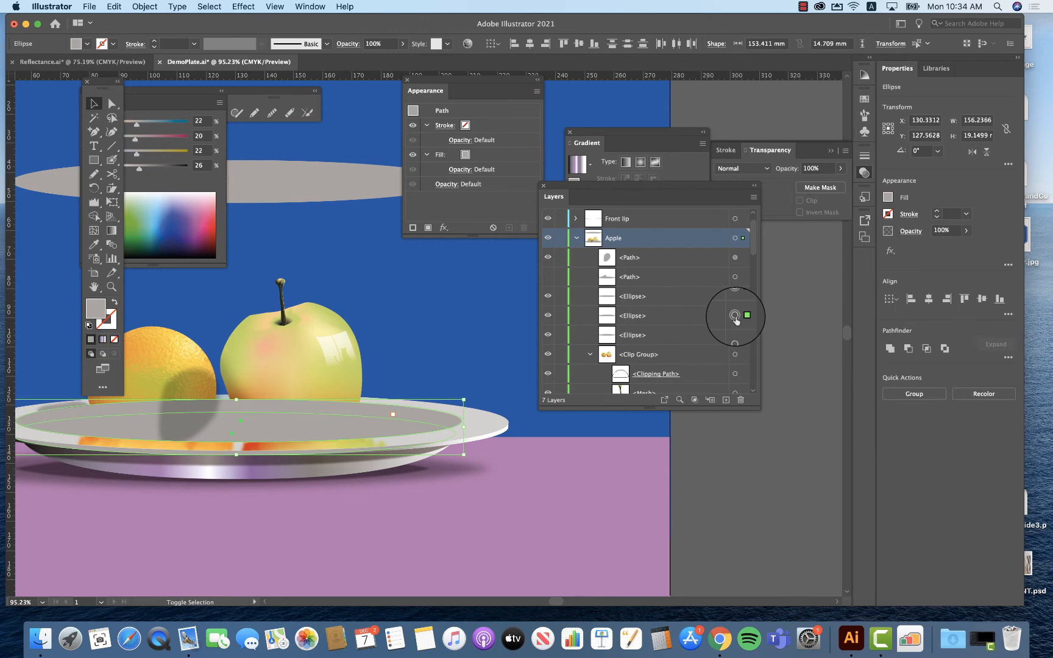
pyautogui.moveTo(372, 428); pyautogui.dragTo(422, 261)
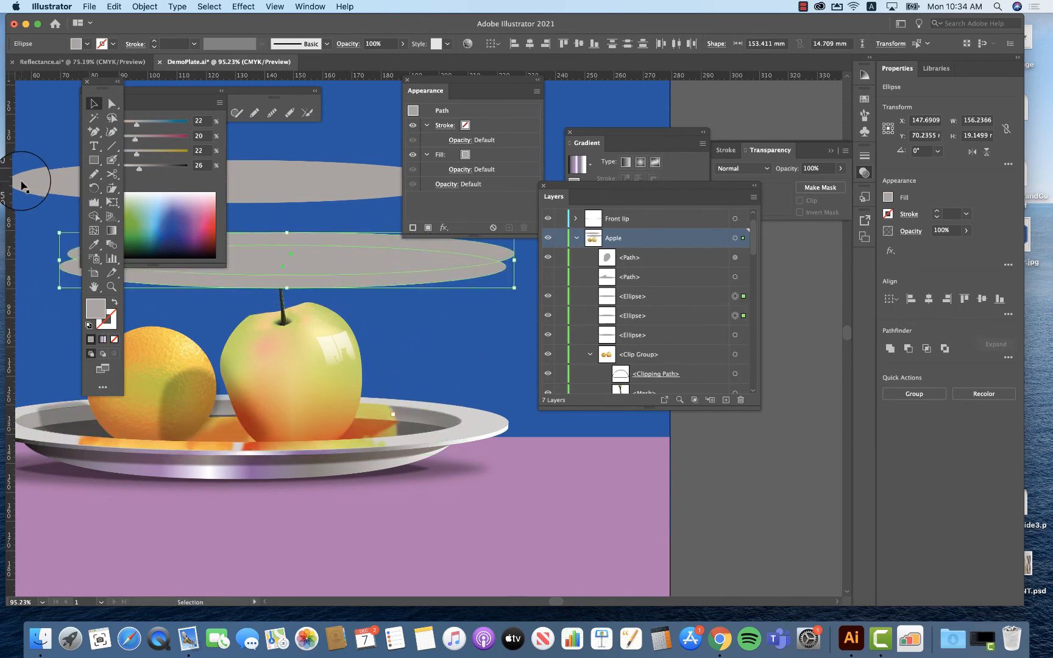
# Step: Remove the lower ellipse and the overlap with Shape Builder, keeping an upper crescent of about 153 × 10 mm
pyautogui.click(95, 216)
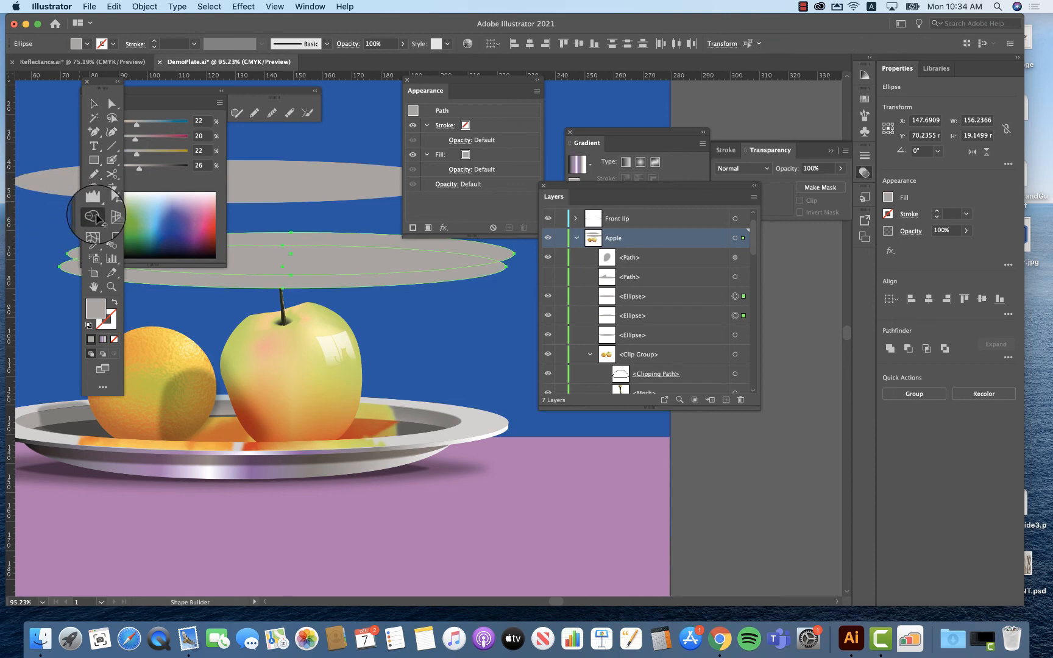
pyautogui.press('alt')
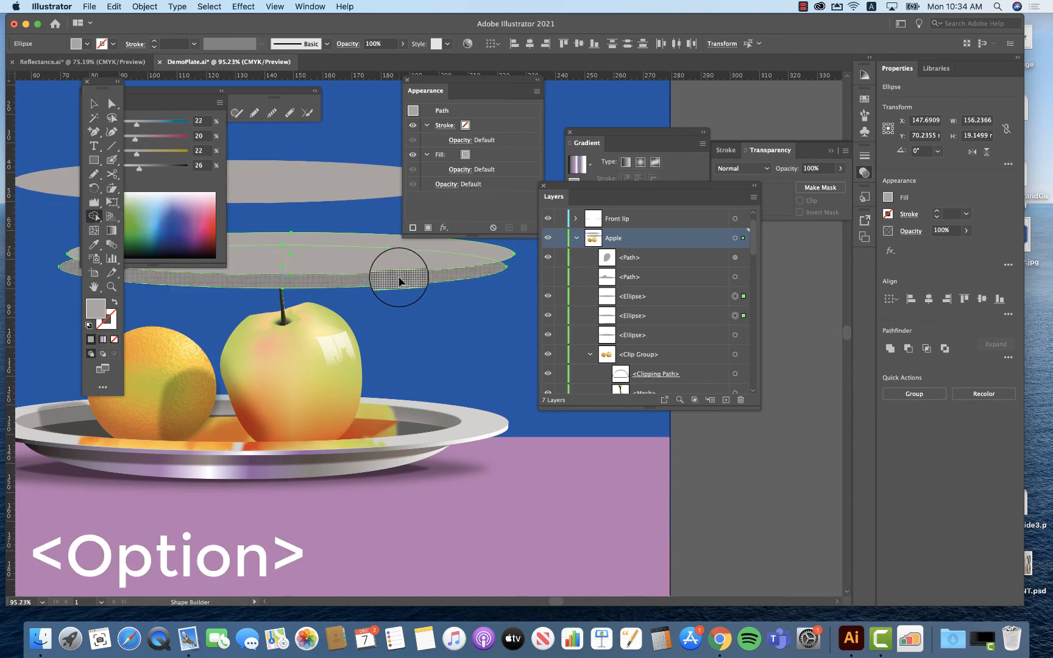
pyautogui.keyDown('alt'); pyautogui.click(388, 261); pyautogui.keyUp('alt')
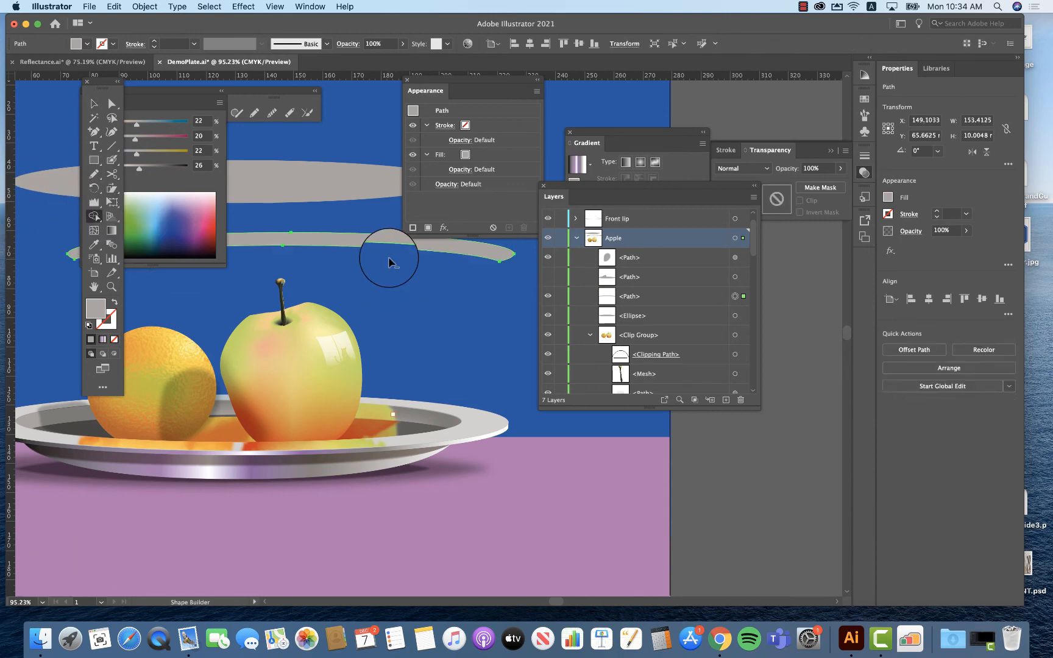
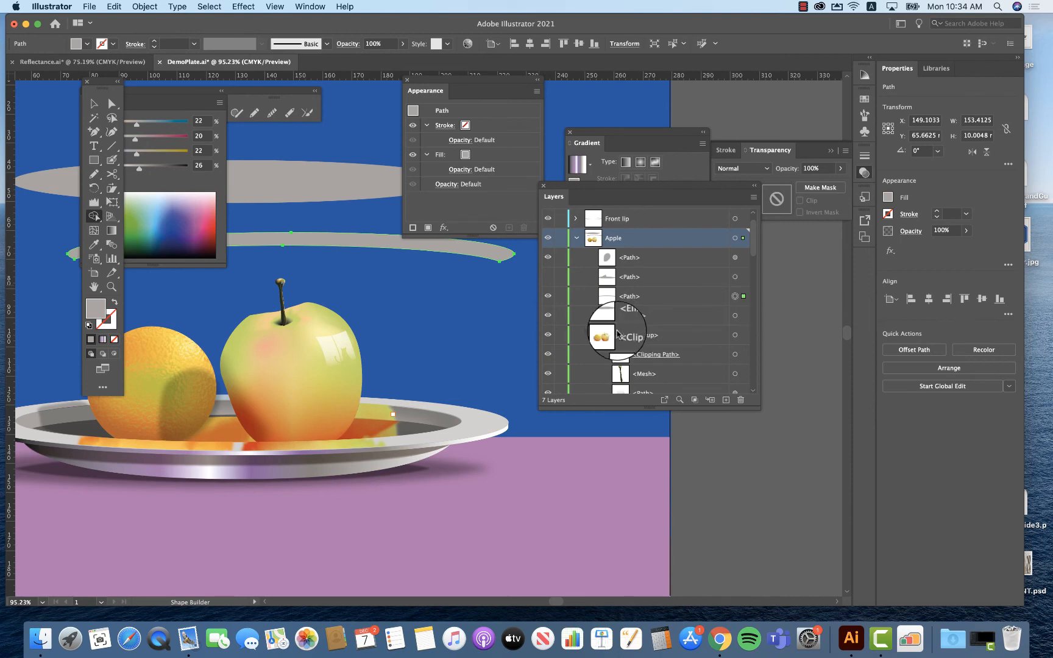
# Step: Move the crescent path from the Apple layer into the Reflections Side Wall clip group, above its clipping ellipse
pyautogui.click(590, 335)
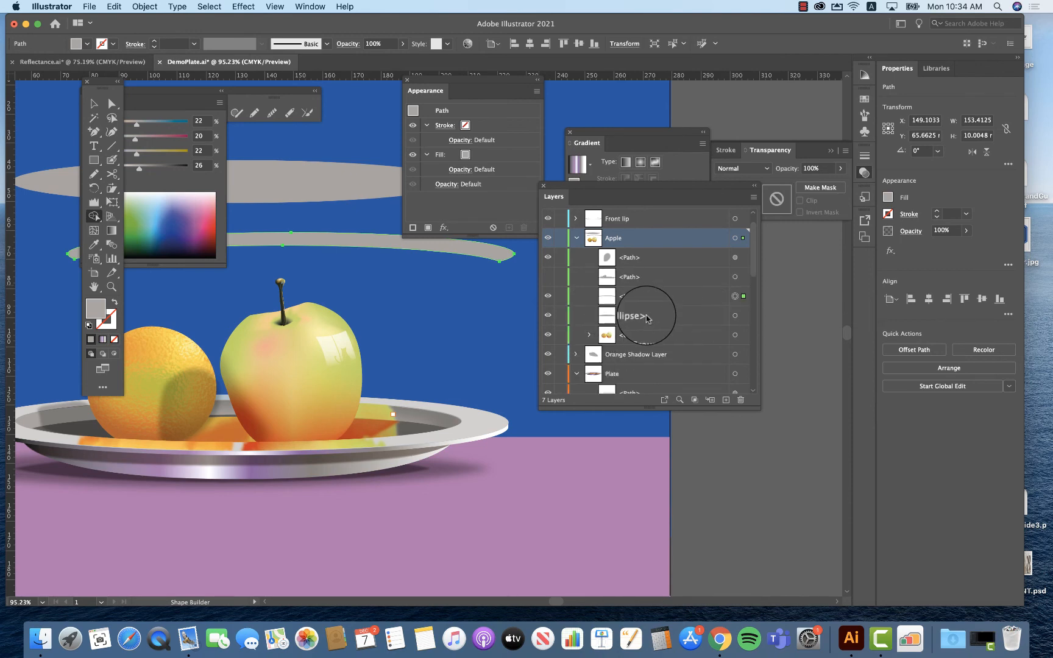
pyautogui.scroll(-3, 647, 318)
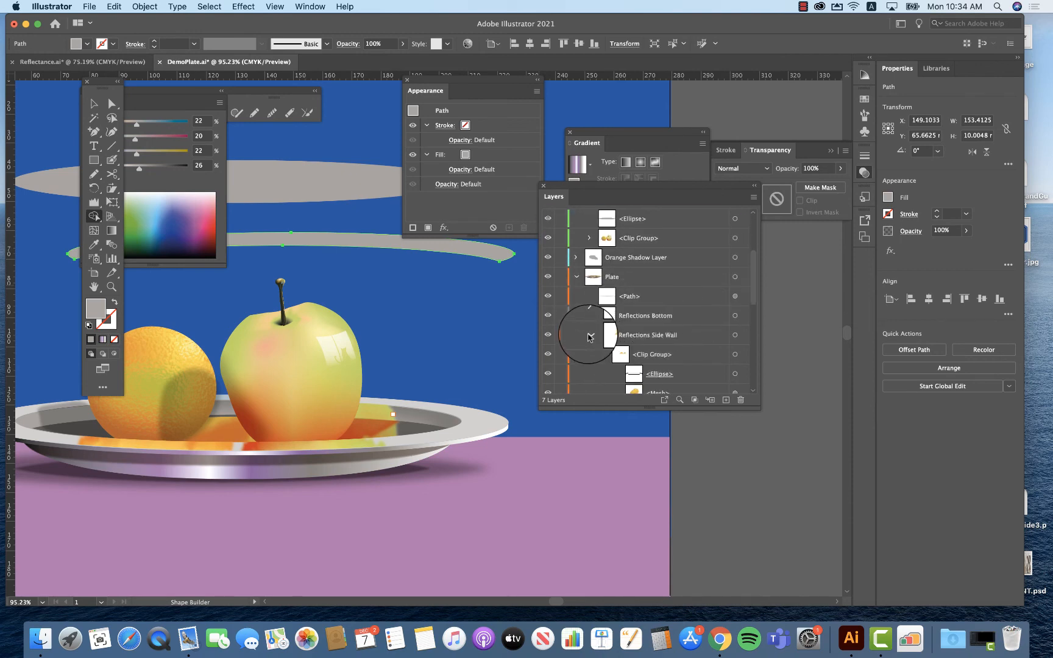
pyautogui.scroll(2, 675, 275)
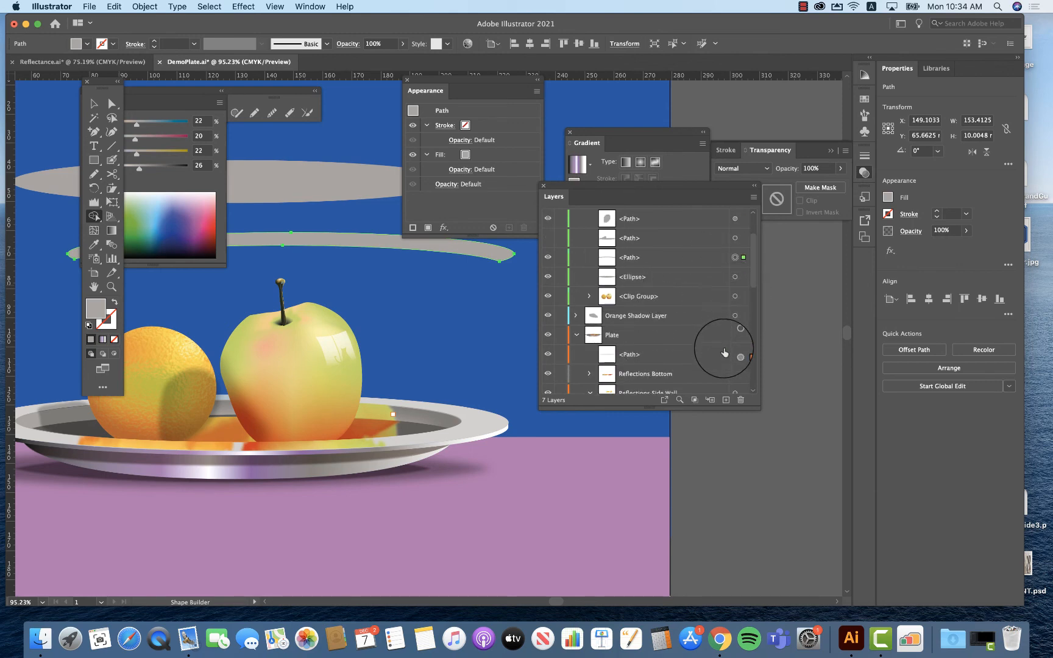
pyautogui.scroll(-5, 720, 329)
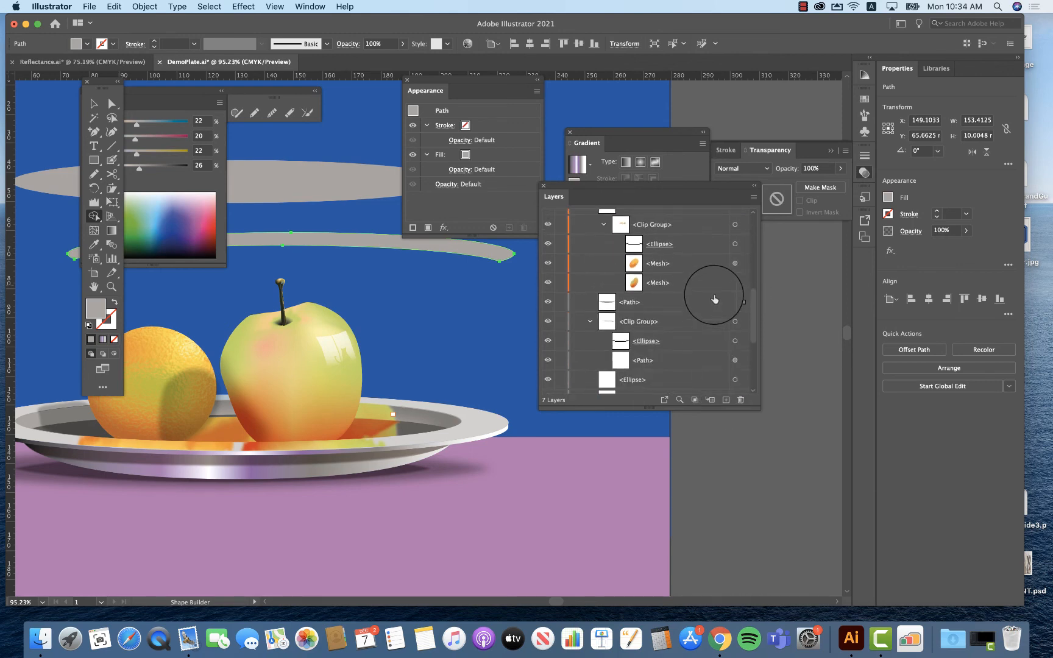
pyautogui.scroll(5, 711, 213)
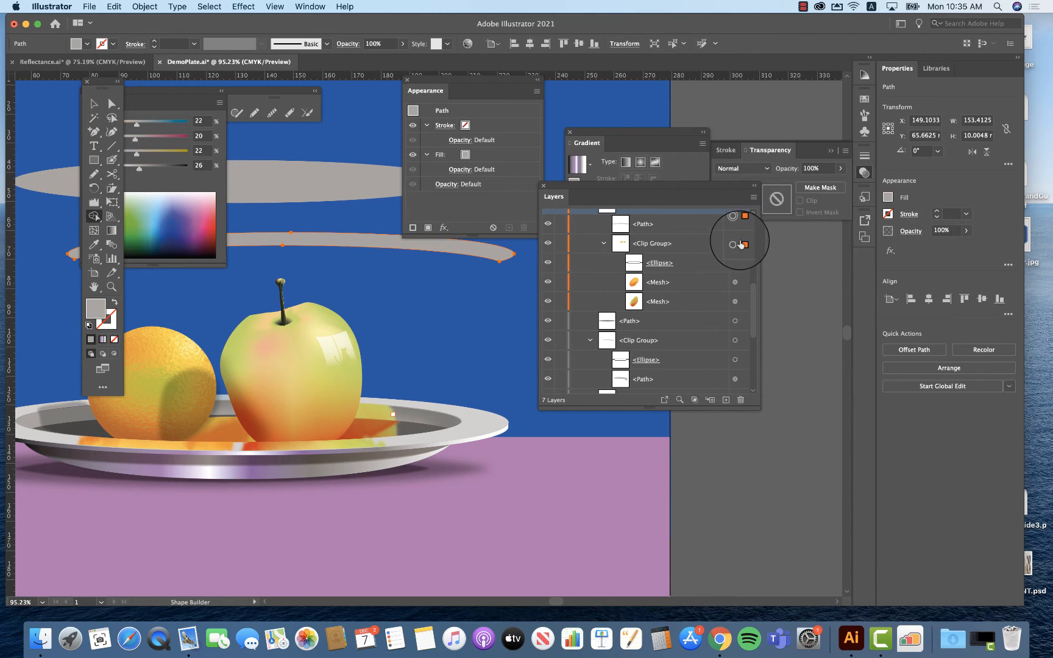
pyautogui.press('super+7')
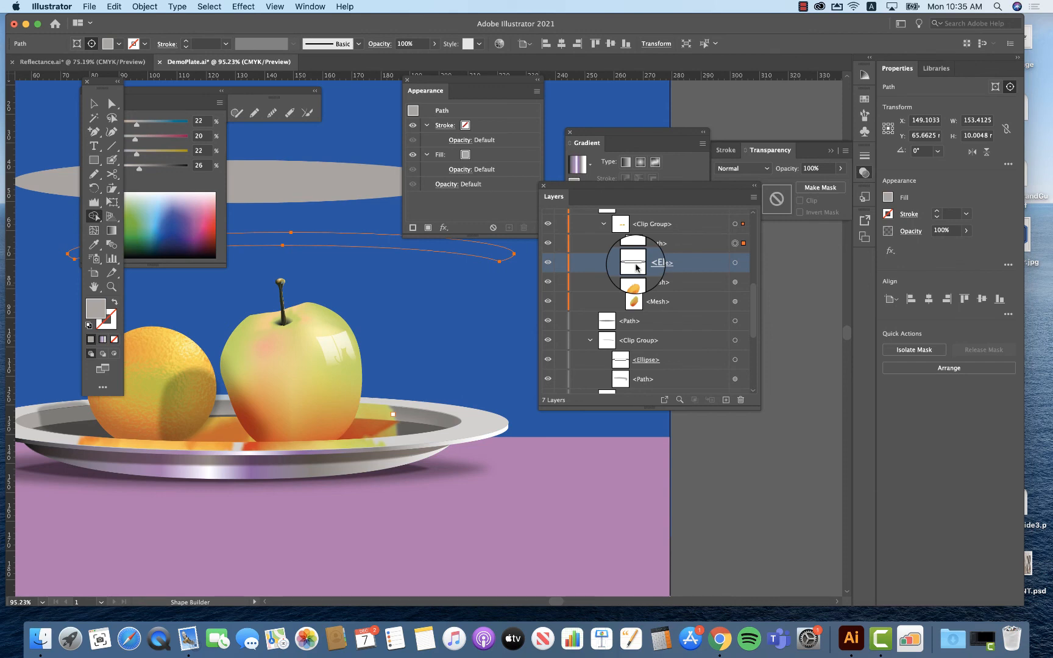
# Step: Release the clipping mask of the Reflections Side Wall clip group
pyautogui.click(735, 262)
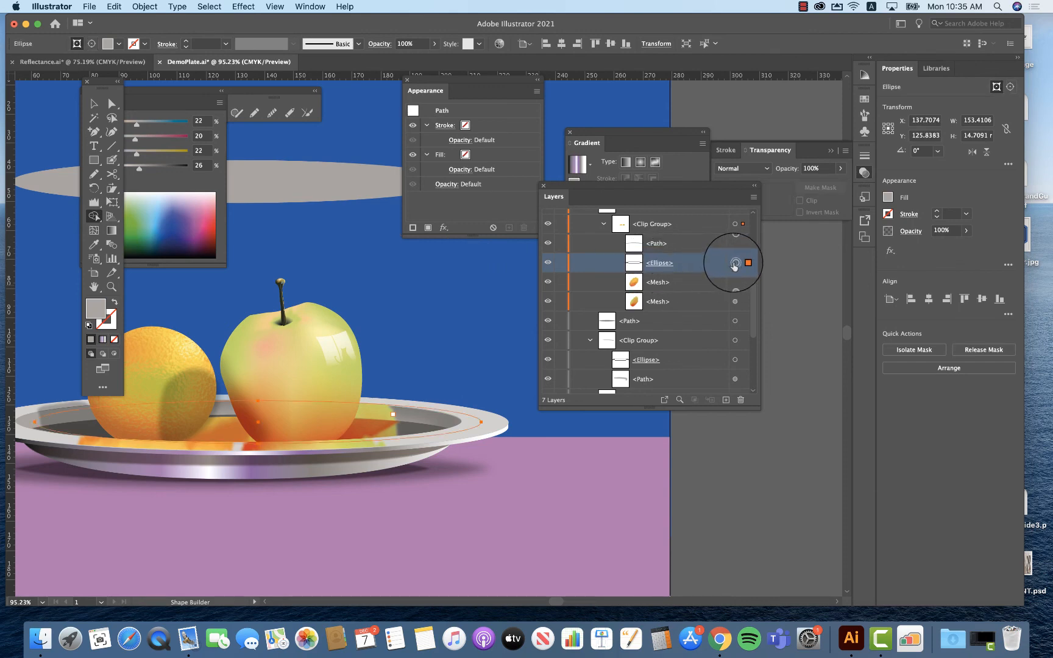
pyautogui.click(735, 223)
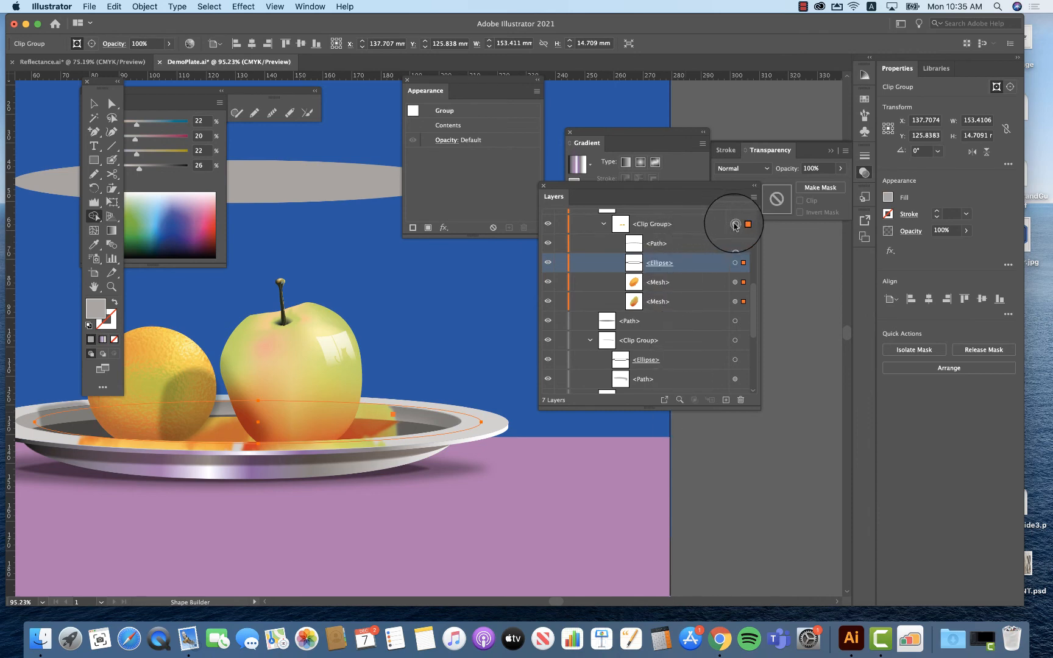
pyautogui.click(145, 6)
pyautogui.moveTo(185, 295)
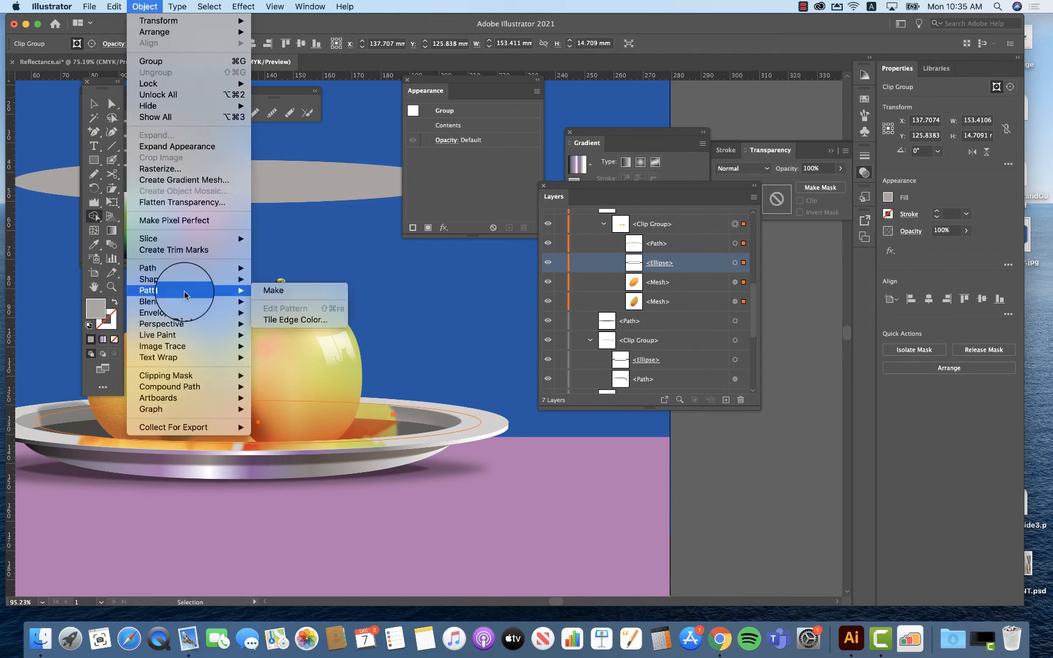
pyautogui.moveTo(220, 375)
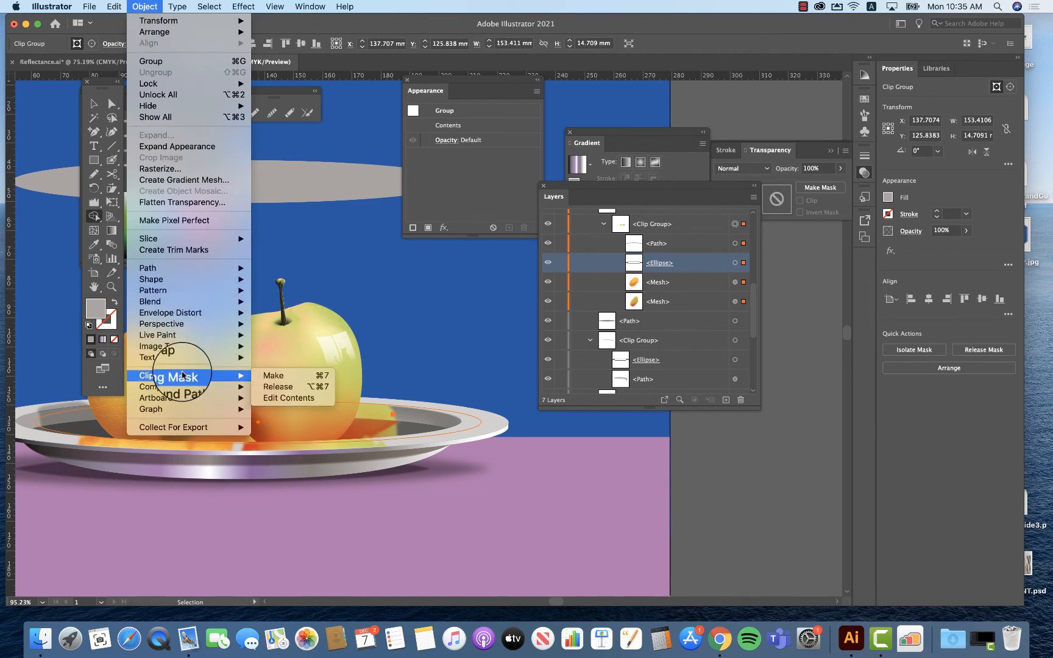
pyautogui.click(265, 387)
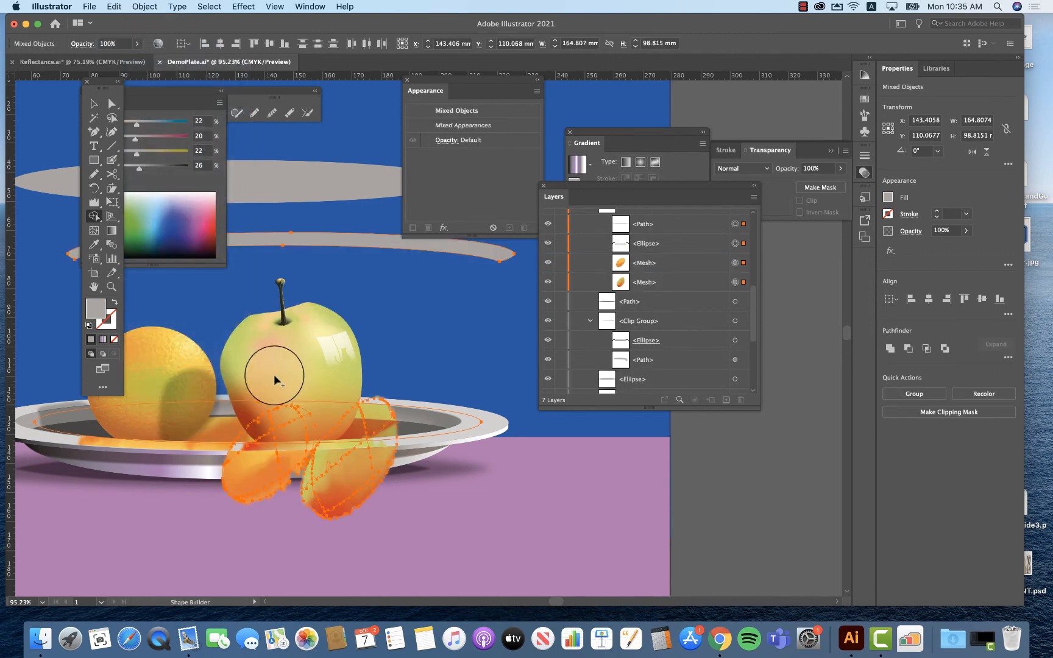
# Step: Delete the old clipping ellipse from Reflections Side Wall and move the crescent path down onto the plate's inner side wall
pyautogui.click(734, 243)
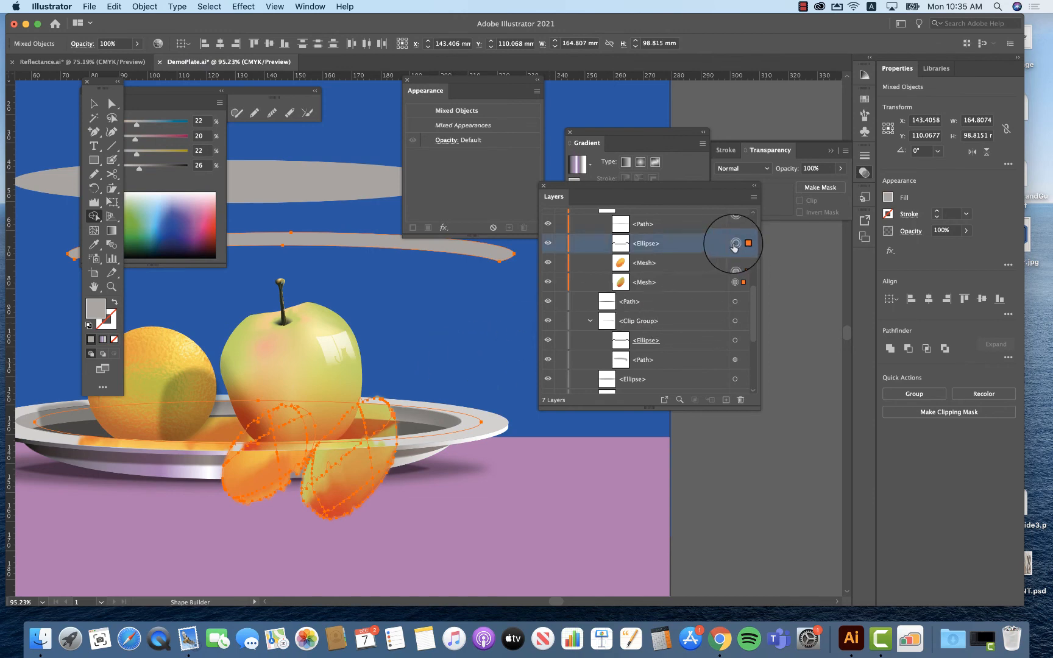
pyautogui.press('Delete')
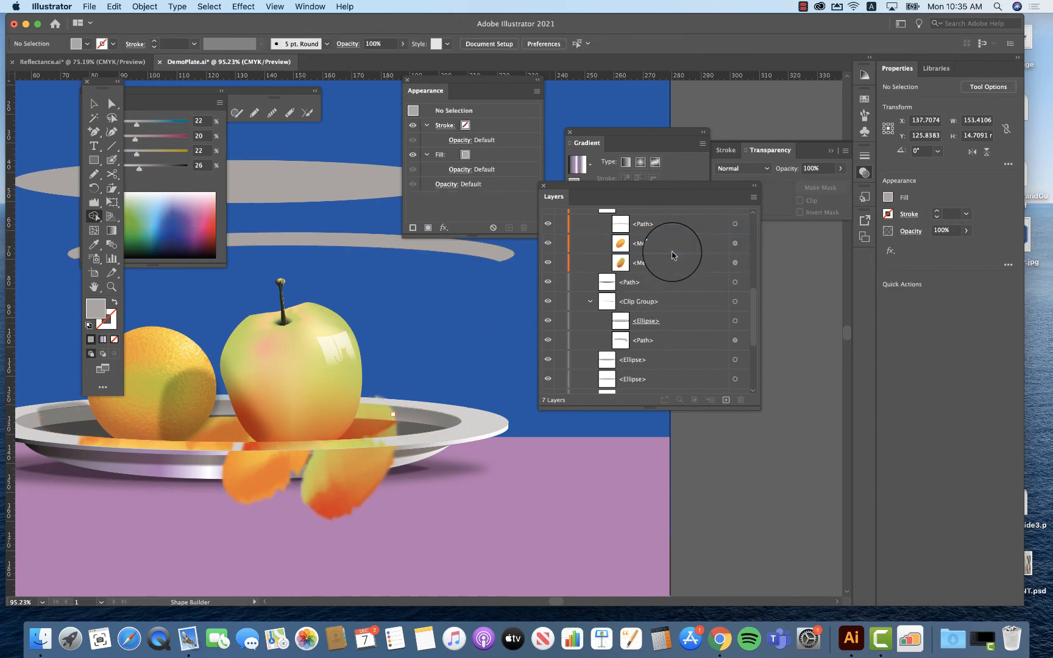
pyautogui.press('v')
pyautogui.click(378, 244)
pyautogui.moveTo(380, 244); pyautogui.dragTo(326, 412)
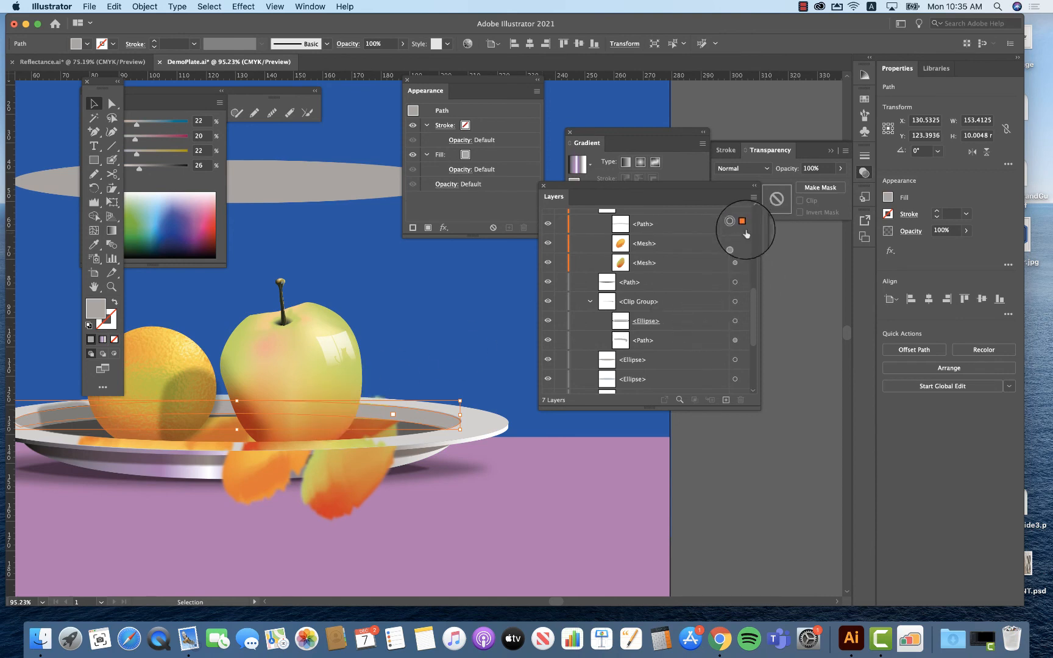
# Step: Make a clipping mask from the crescent path and both fruit reflection meshes in Reflections Side Wall
pyautogui.keyDown('shift'); pyautogui.click(734, 243); pyautogui.keyUp('shift')
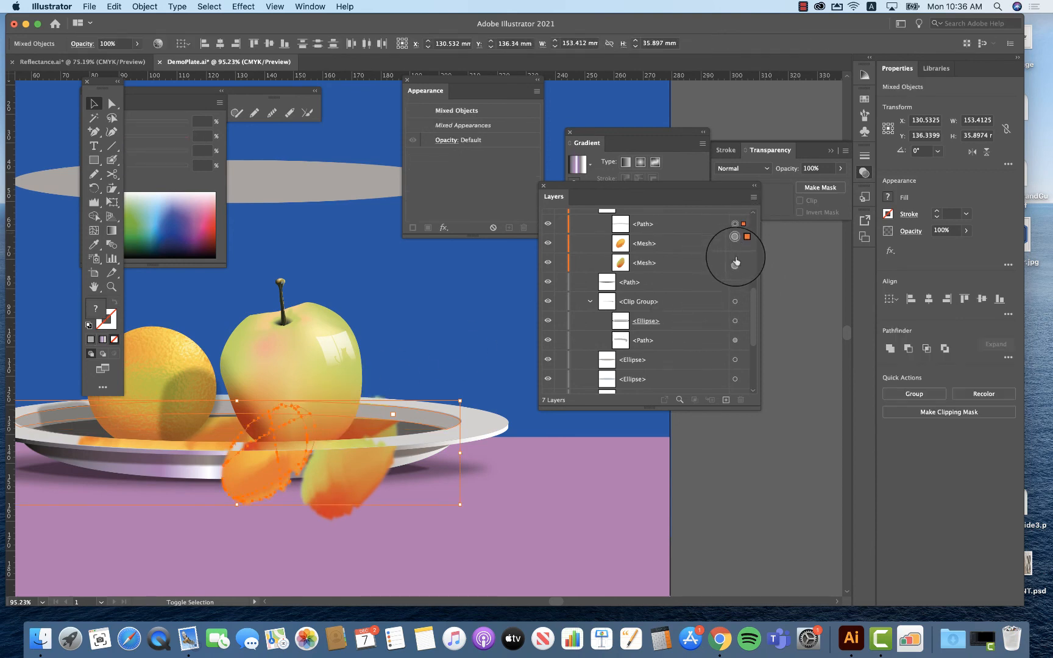
pyautogui.keyDown('shift'); pyautogui.click(735, 263); pyautogui.keyUp('shift')
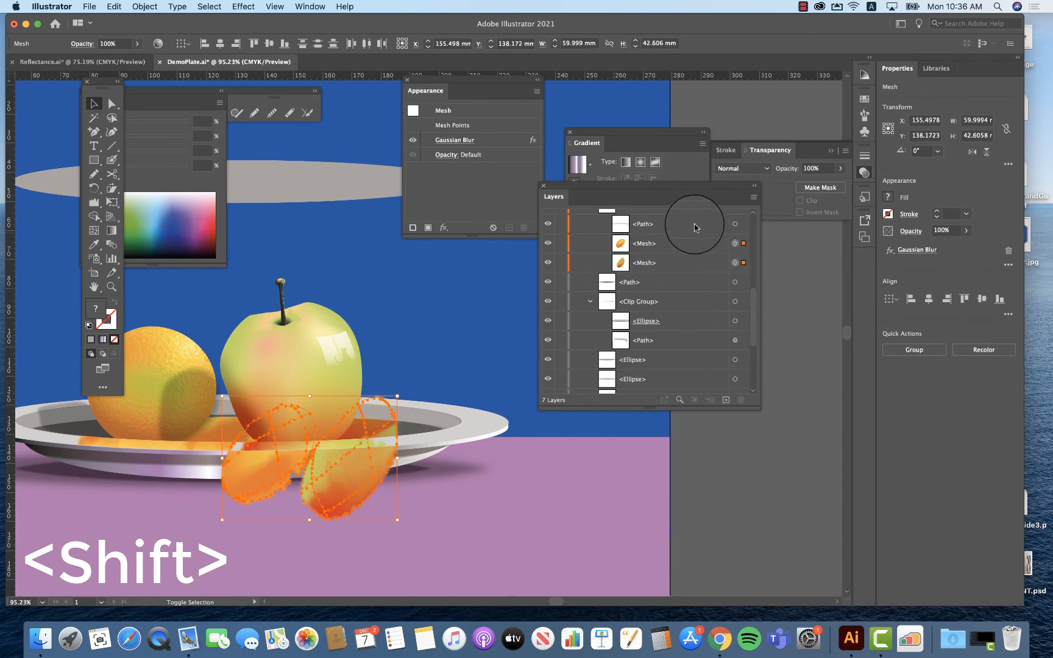
pyautogui.keyDown('shift'); pyautogui.click(735, 226); pyautogui.keyUp('shift')
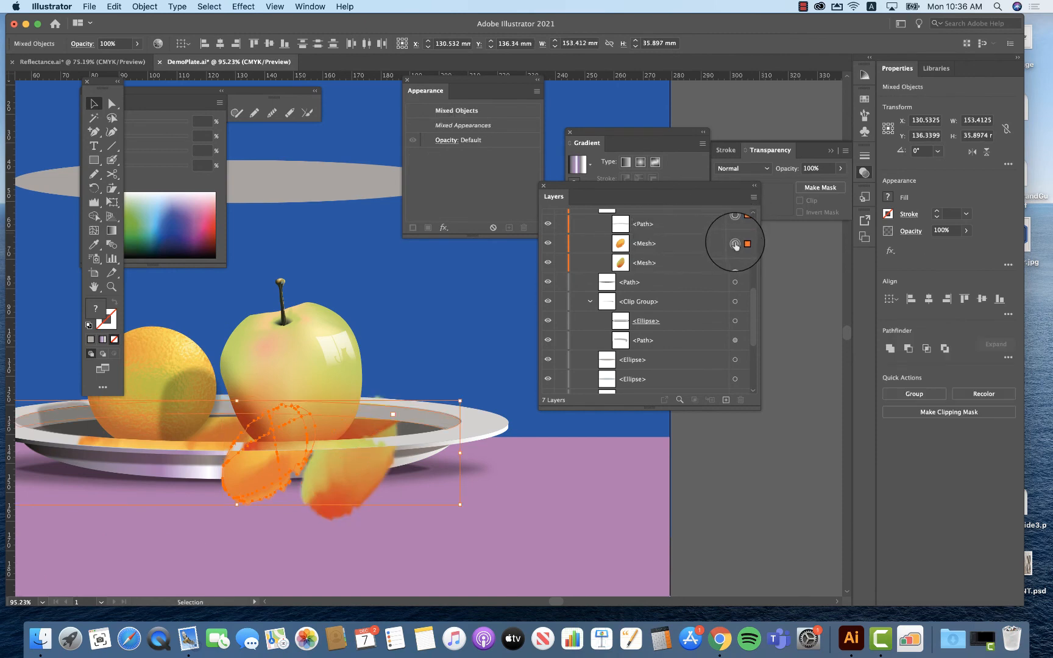
pyautogui.scroll(2, 735, 249)
pyautogui.click(736, 263)
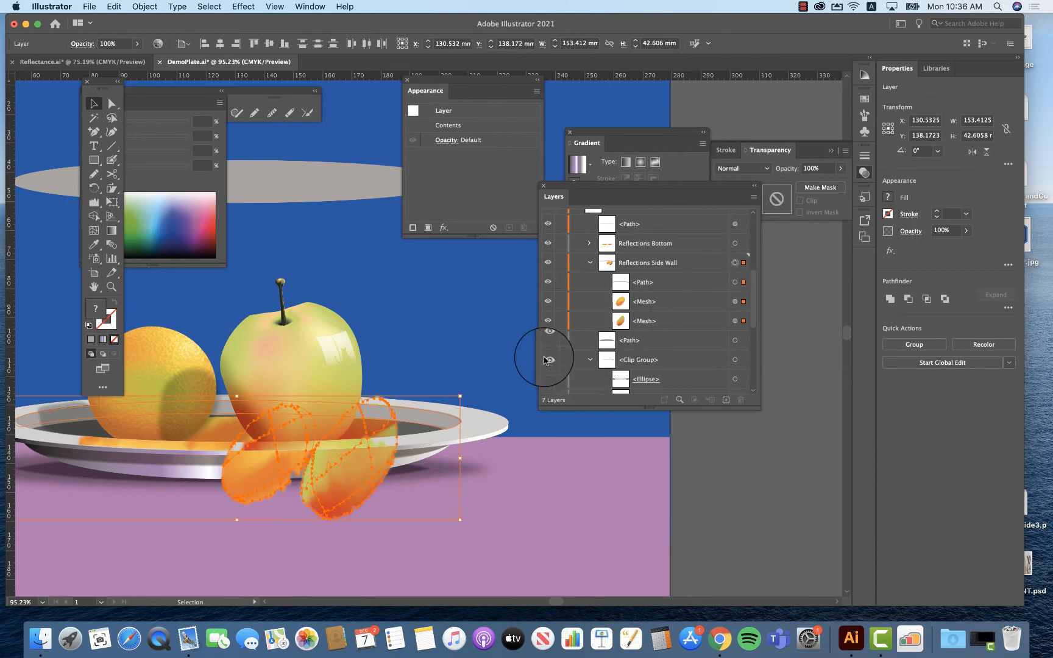
pyautogui.click(147, 7)
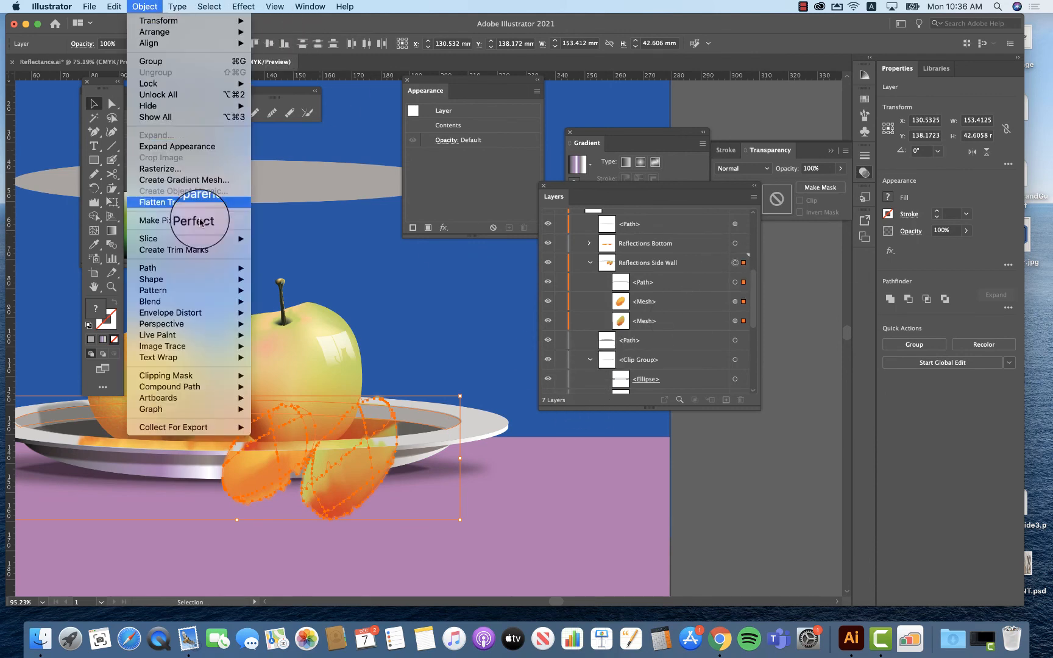
pyautogui.moveTo(185, 378)
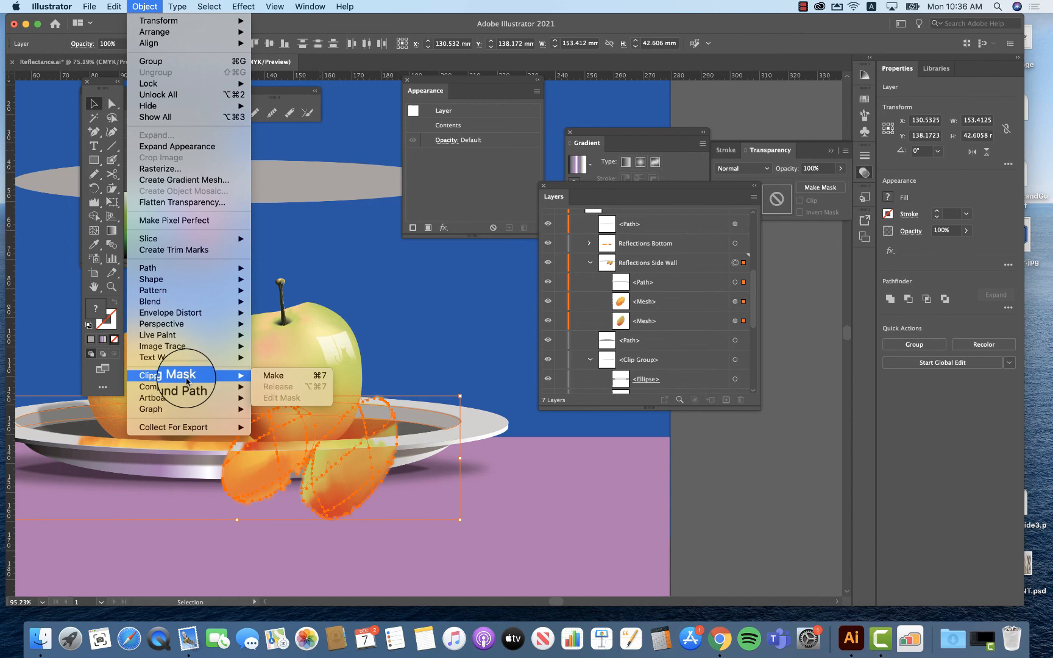
pyautogui.click(274, 376)
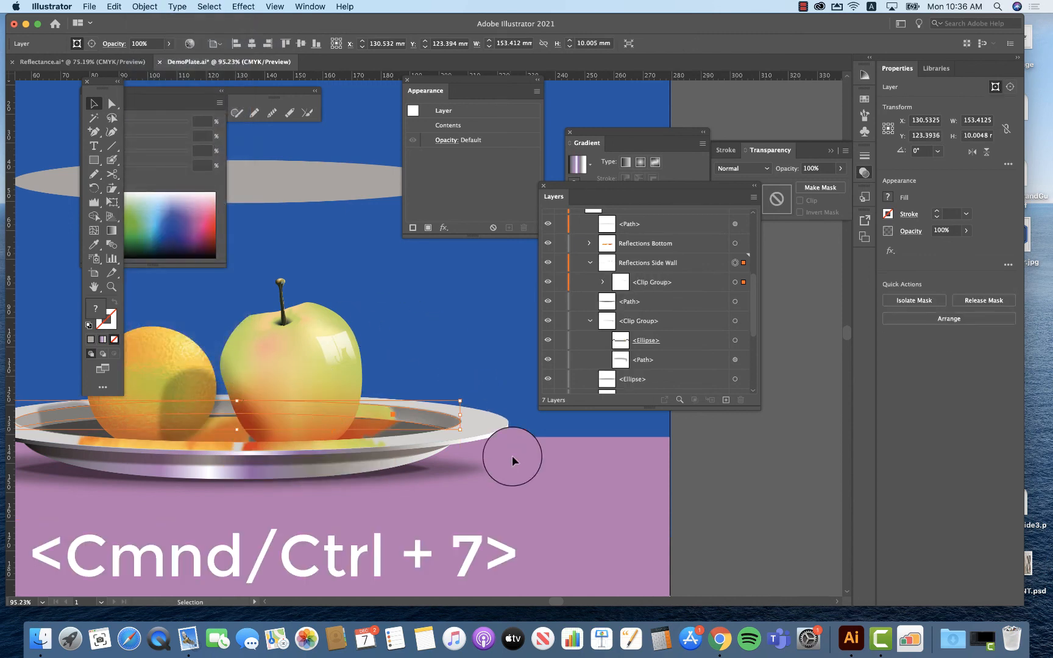
pyautogui.click(502, 500)
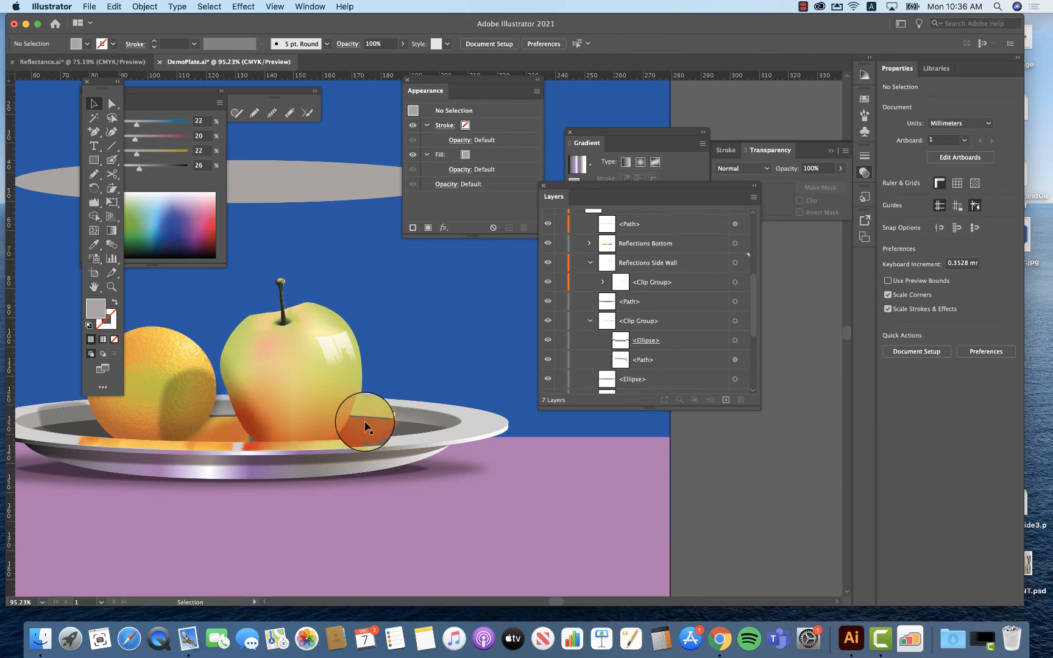
# Step: Move the side-wall clip group up above the apple and shift its orange reflection mesh about 14 mm left within the mask
pyautogui.moveTo(371, 412); pyautogui.dragTo(449, 279)
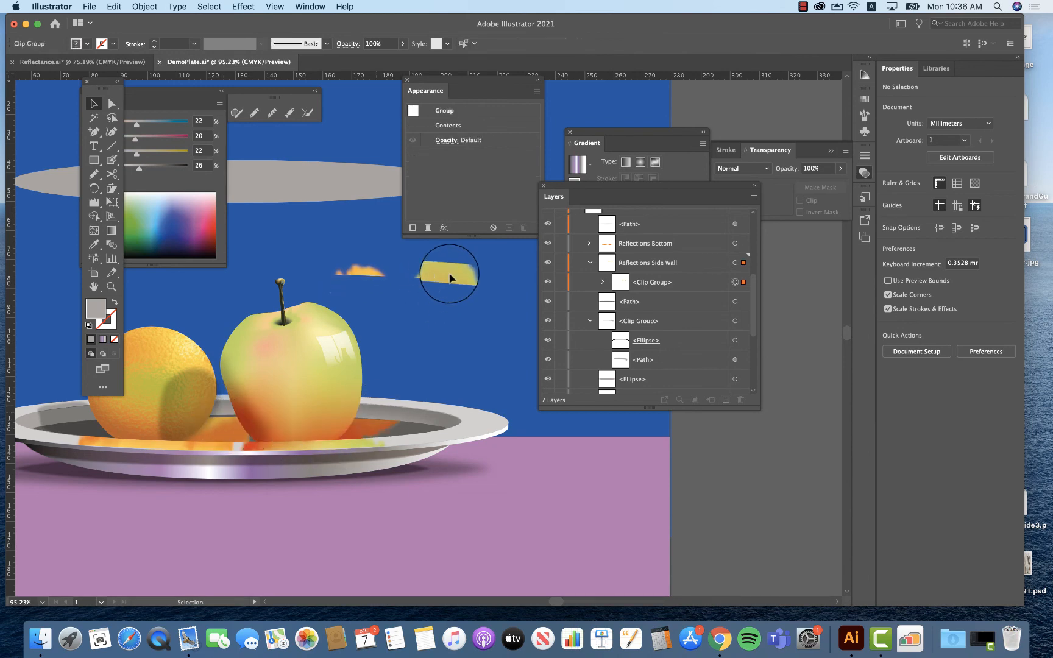
pyautogui.click(735, 321)
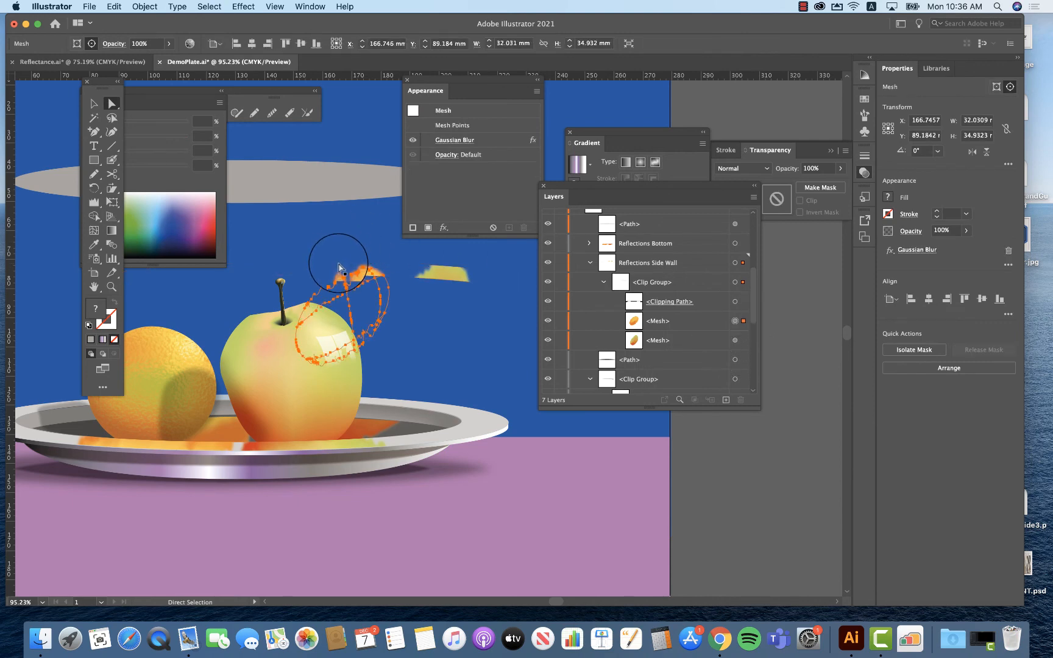
pyautogui.moveTo(339, 268)
pyautogui.mouseDown()
pyautogui.moveTo(337, 253)
pyautogui.moveTo(322, 270)
pyautogui.mouseUp()
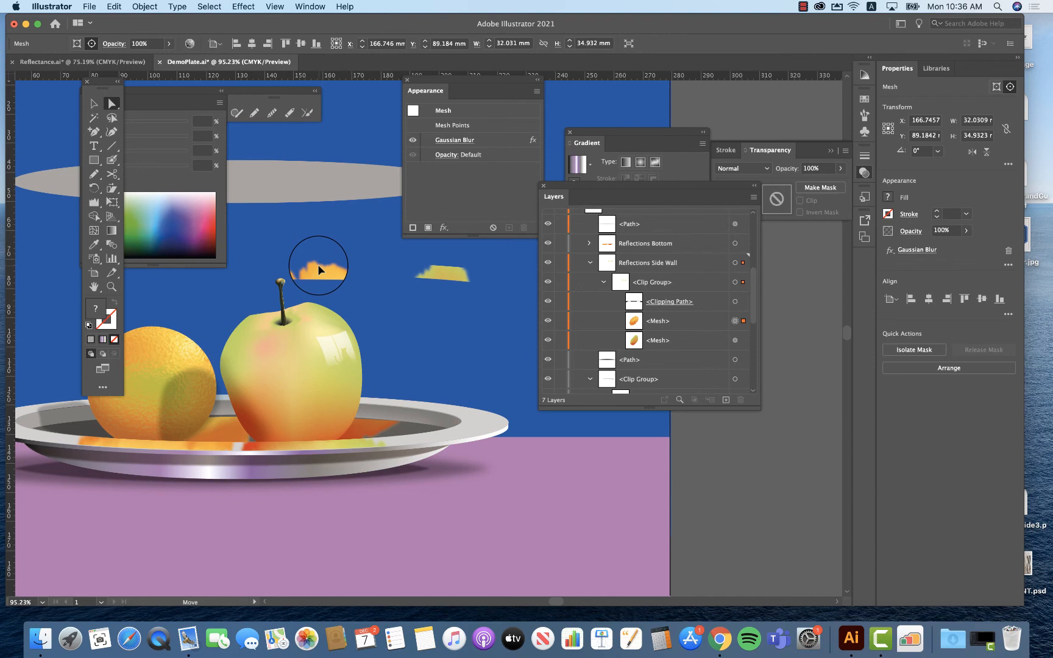
pyautogui.moveTo(319, 270); pyautogui.dragTo(319, 269)
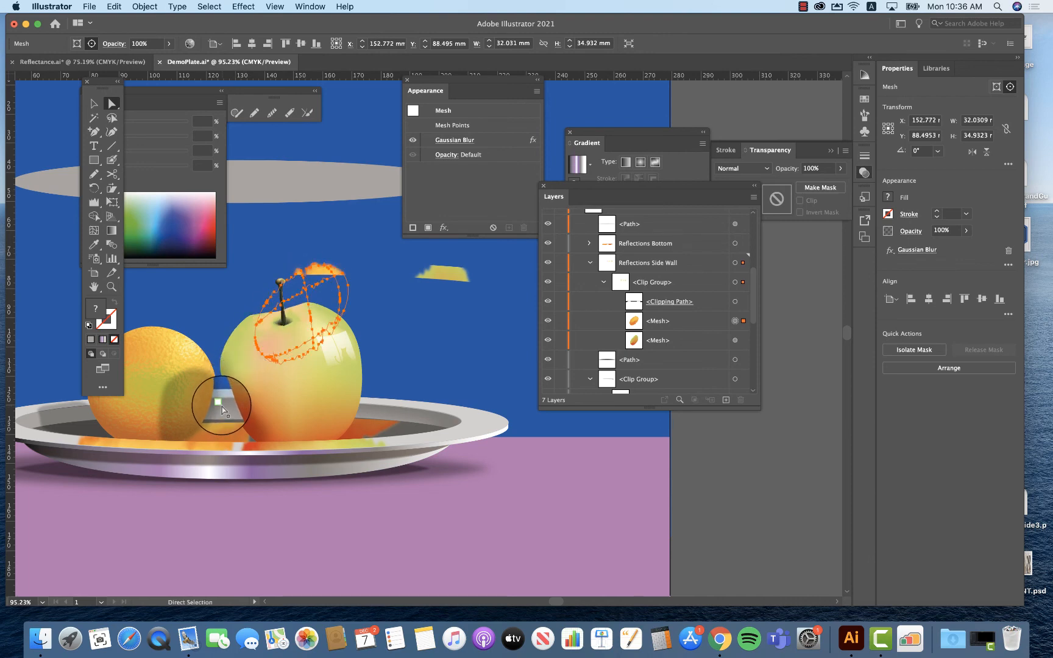
# Step: Move the side-wall clip group back onto the plate's inner wall, centred at about X 124 mm, Y 123.8 mm
pyautogui.press('v')
pyautogui.click(451, 270)
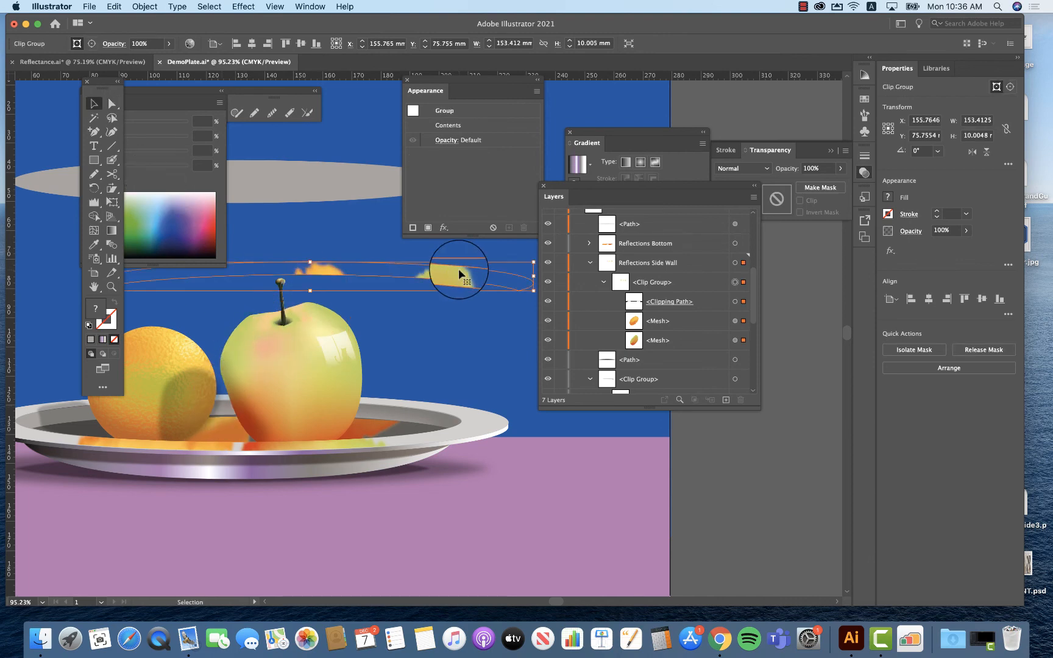
pyautogui.moveTo(459, 270); pyautogui.dragTo(383, 410)
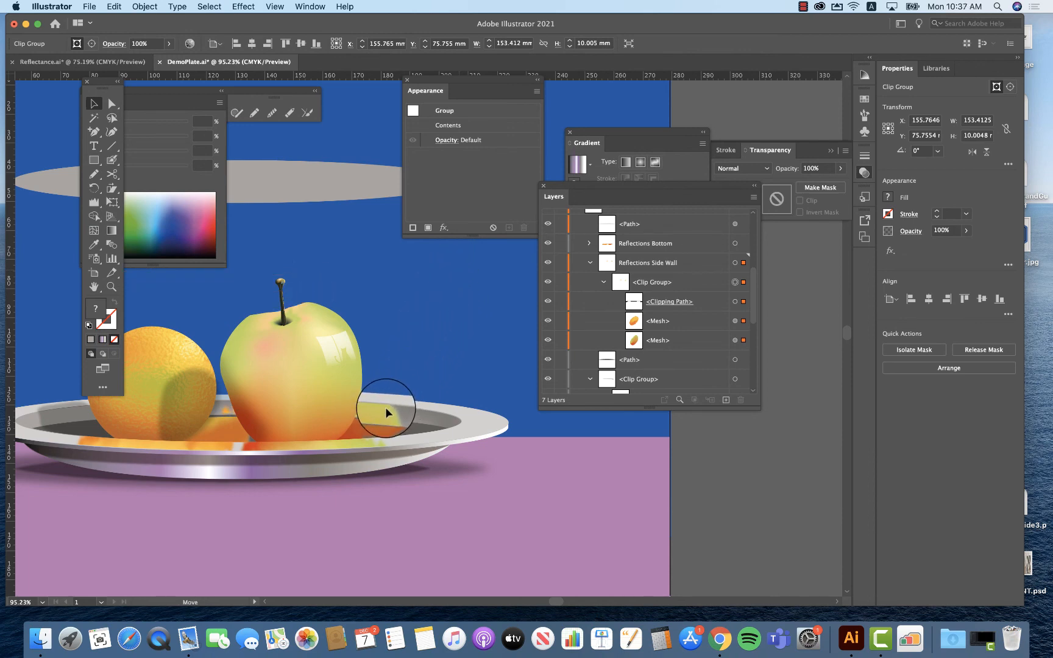
pyautogui.moveTo(385, 407); pyautogui.dragTo(385, 407)
pyautogui.moveTo(219, 405); pyautogui.dragTo(488, 442)
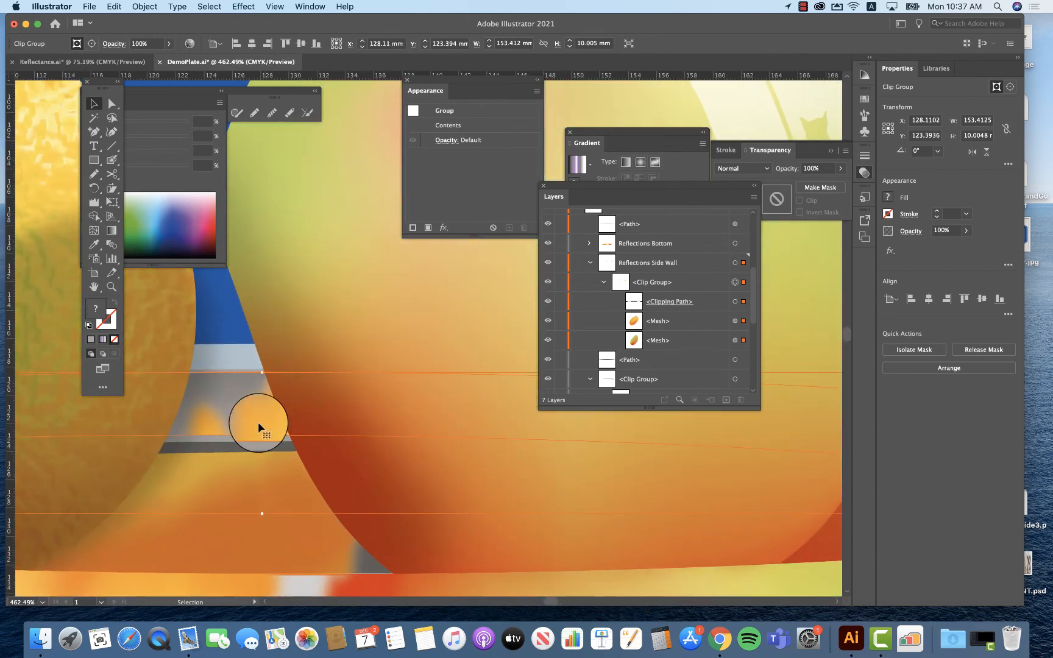
pyautogui.moveTo(237, 407); pyautogui.dragTo(246, 379)
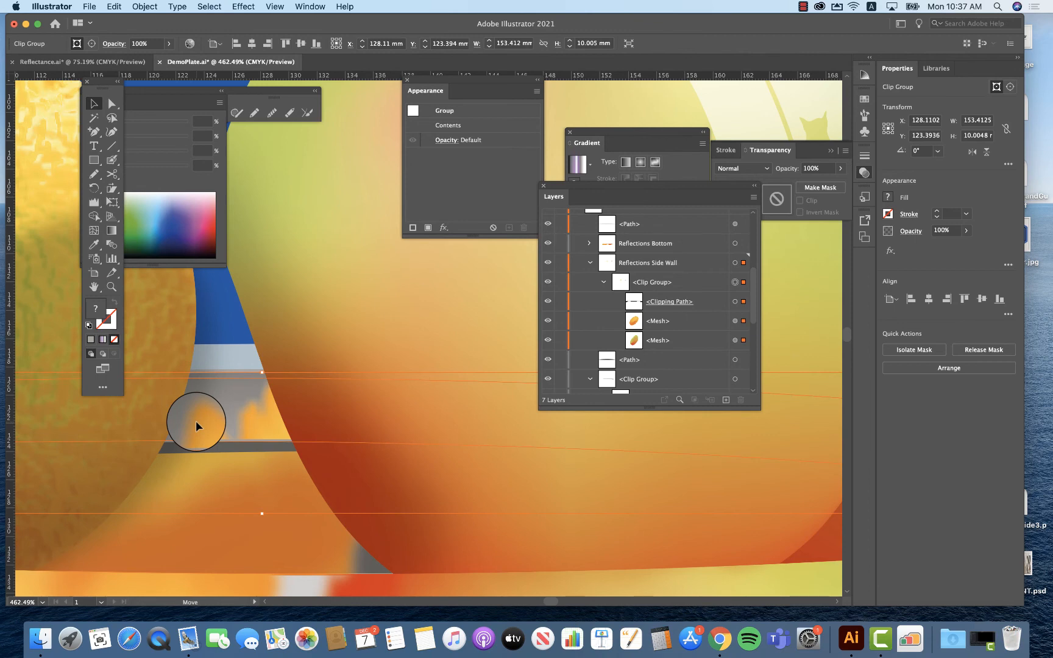
pyautogui.moveTo(196, 421); pyautogui.dragTo(195, 422)
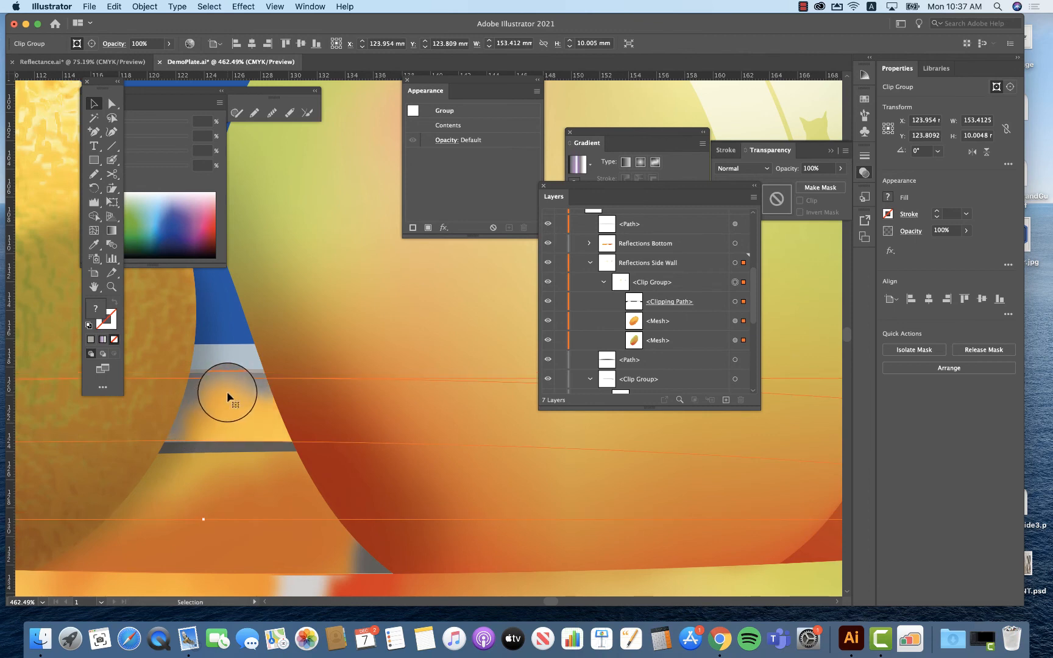
# Step: Adjust the clipping path's upper and lower anchor points between the orange and apple to fit the side wall's edges
pyautogui.scroll(1, 217, 391)
pyautogui.hscroll(-1, 218, 392)
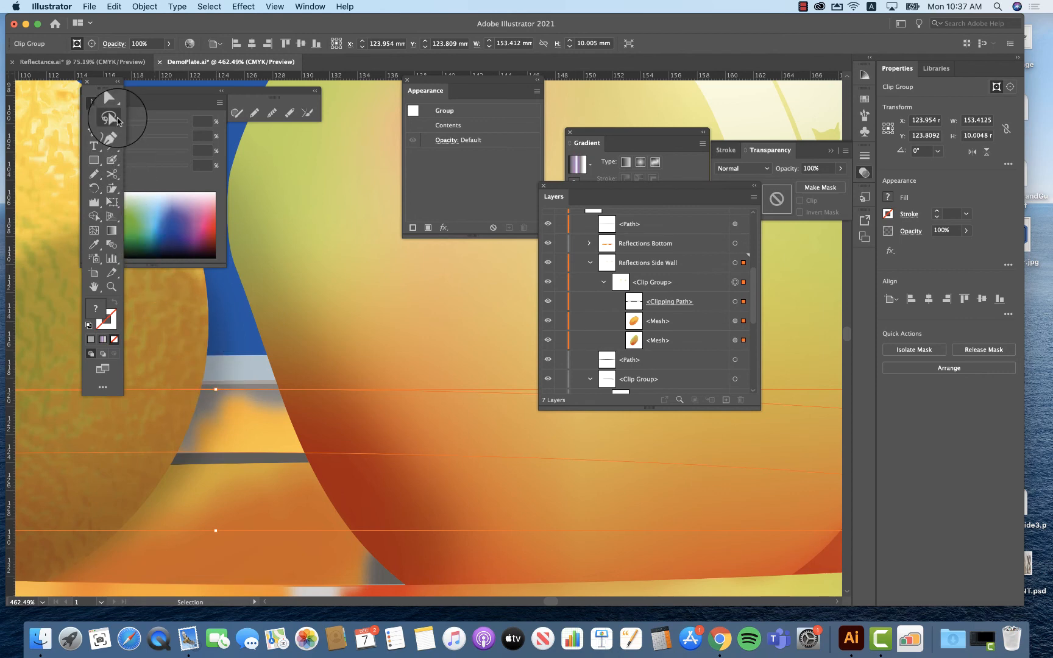
pyautogui.click(112, 105)
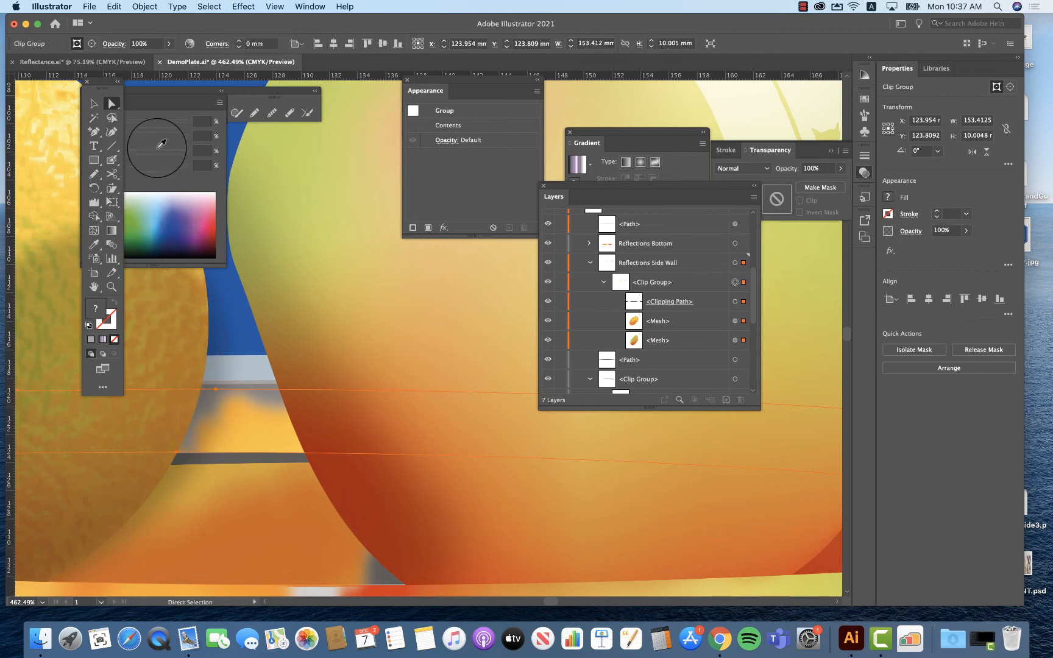
pyautogui.click(216, 390)
pyautogui.moveTo(216, 390); pyautogui.dragTo(220, 385)
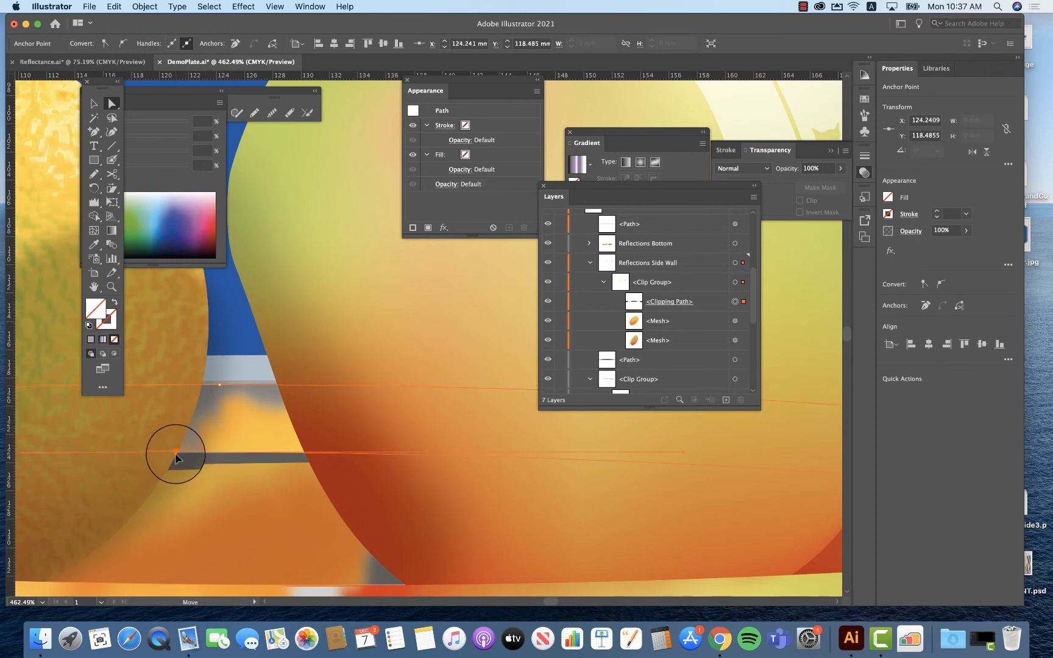
pyautogui.moveTo(176, 452); pyautogui.dragTo(168, 454)
# Step: Stretch the apple reflection's outer mesh points to the right, widening the mesh to about 40 mm
pyautogui.click(410, 453)
pyautogui.hscroll(5, 410, 452)
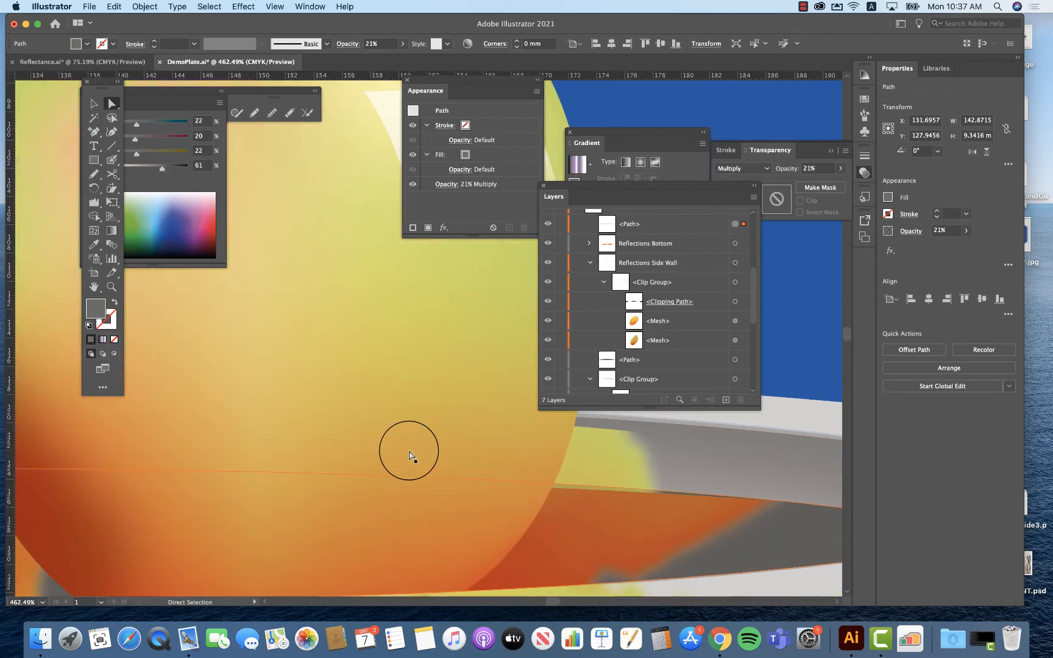
pyautogui.click(638, 457)
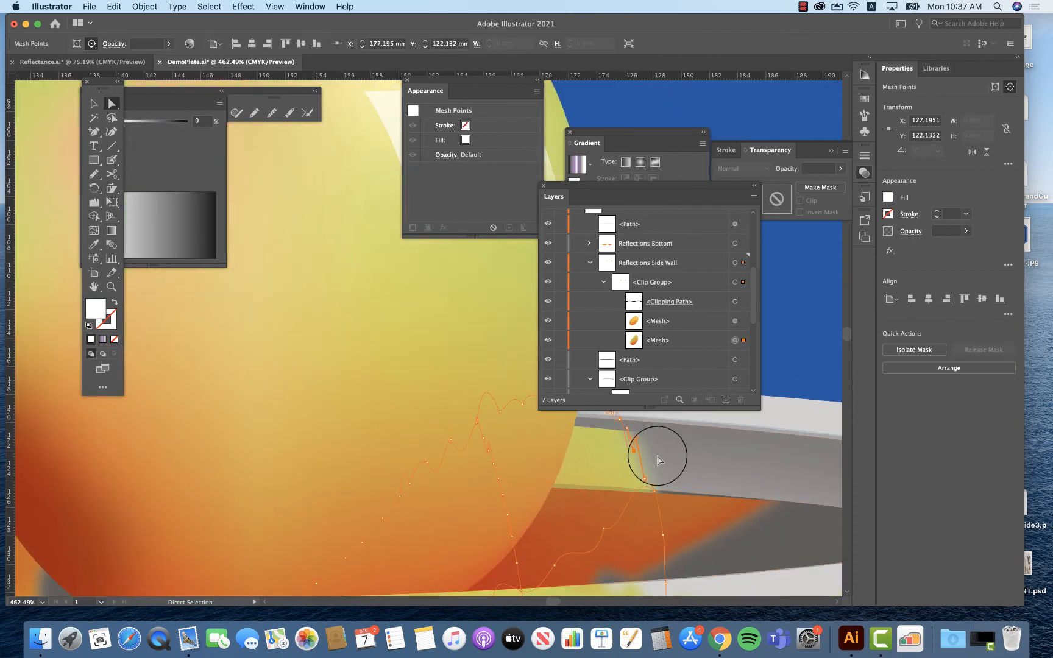
pyautogui.moveTo(638, 462); pyautogui.dragTo(719, 466)
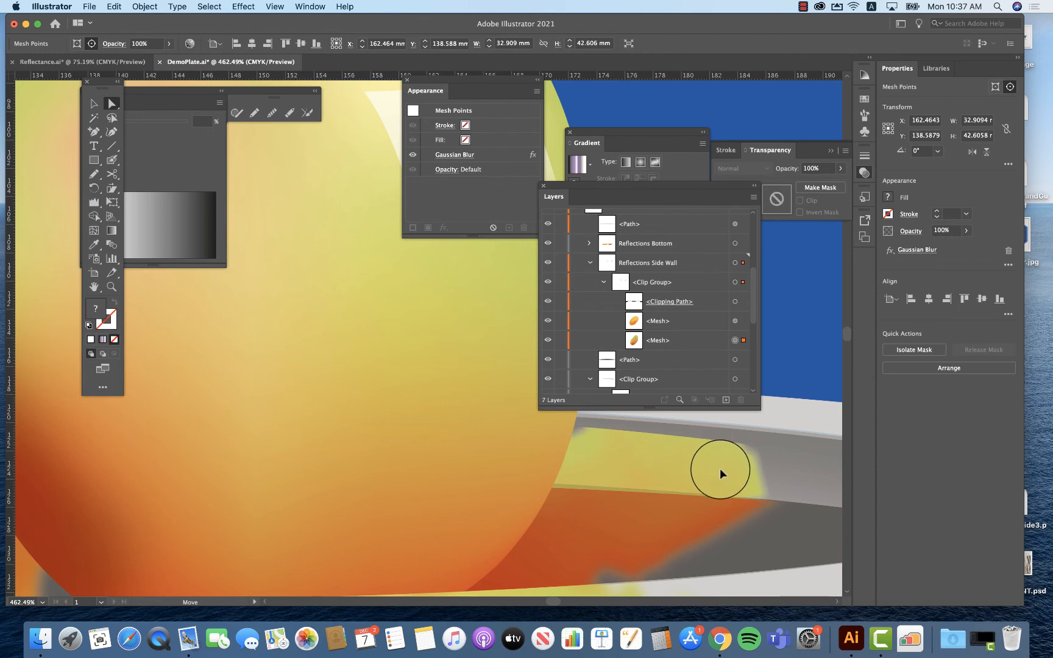
# Step: Reshape the clipping path's right end by pulling its anchor handle upward so the curve follows the plate's rim
pyautogui.hscroll(3, 701, 484)
pyautogui.scroll(2, 701, 484)
pyautogui.click(677, 498)
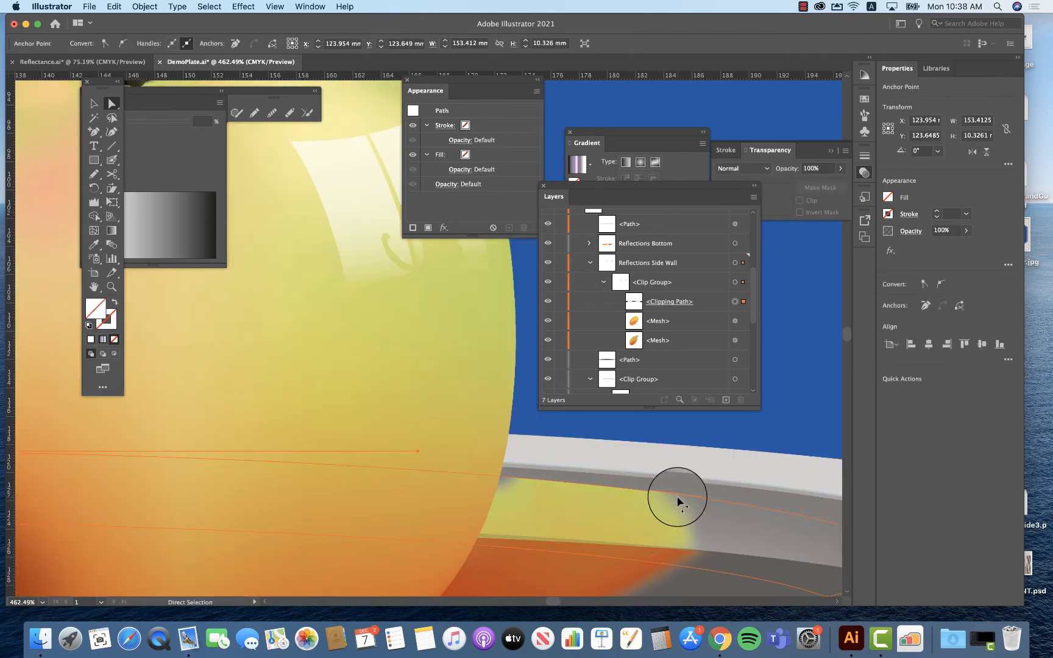
pyautogui.hscroll(3, 785, 488)
pyautogui.scroll(-1, 785, 487)
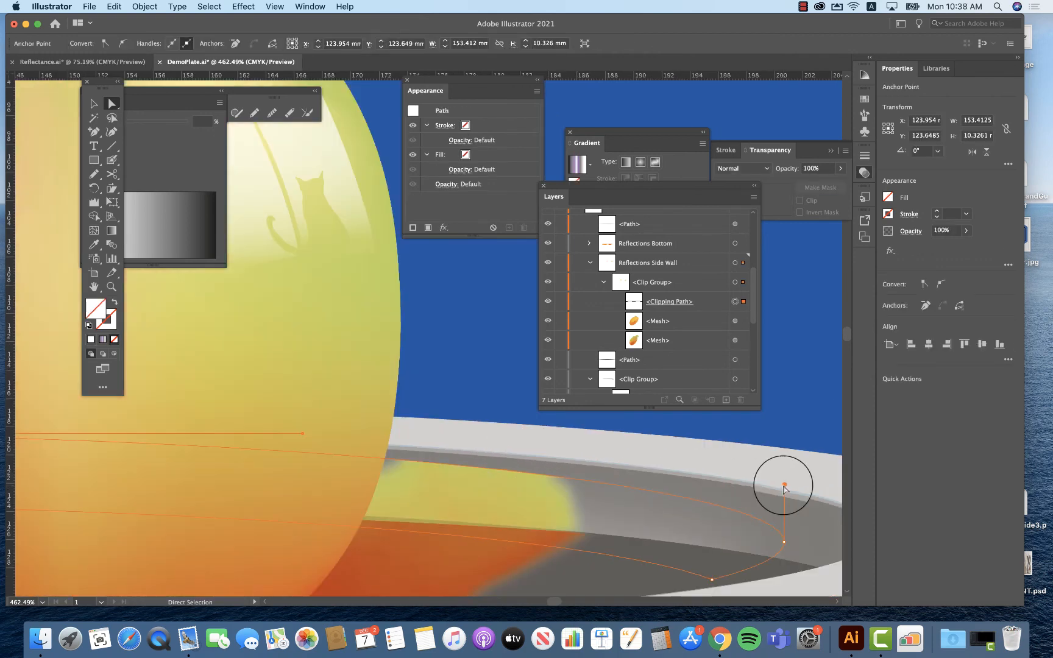
pyautogui.moveTo(784, 485); pyautogui.dragTo(789, 452)
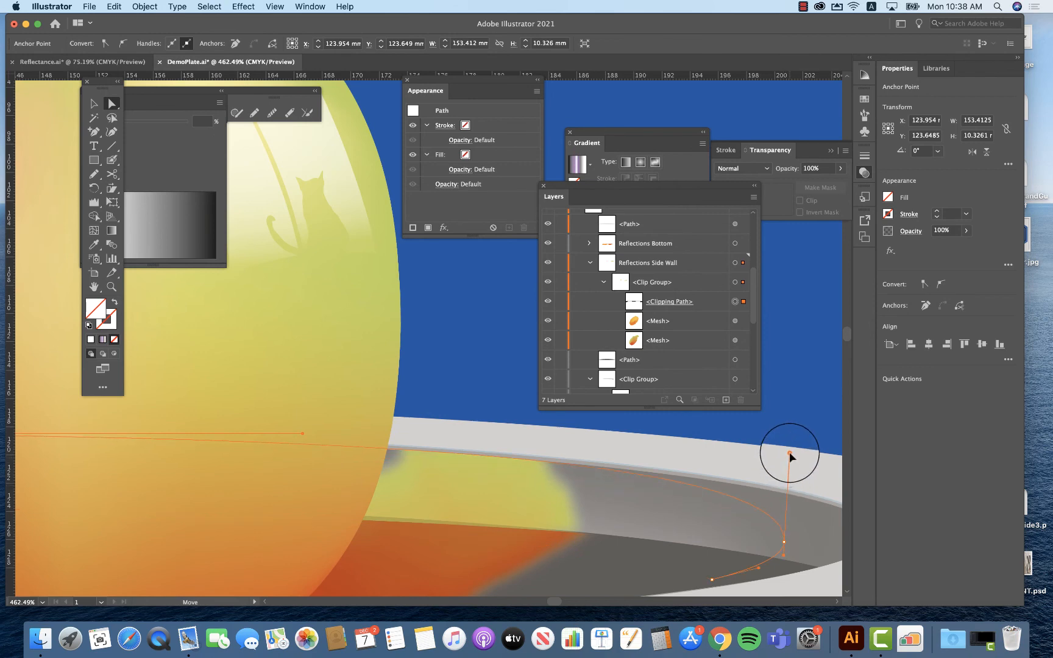
pyautogui.click(450, 335)
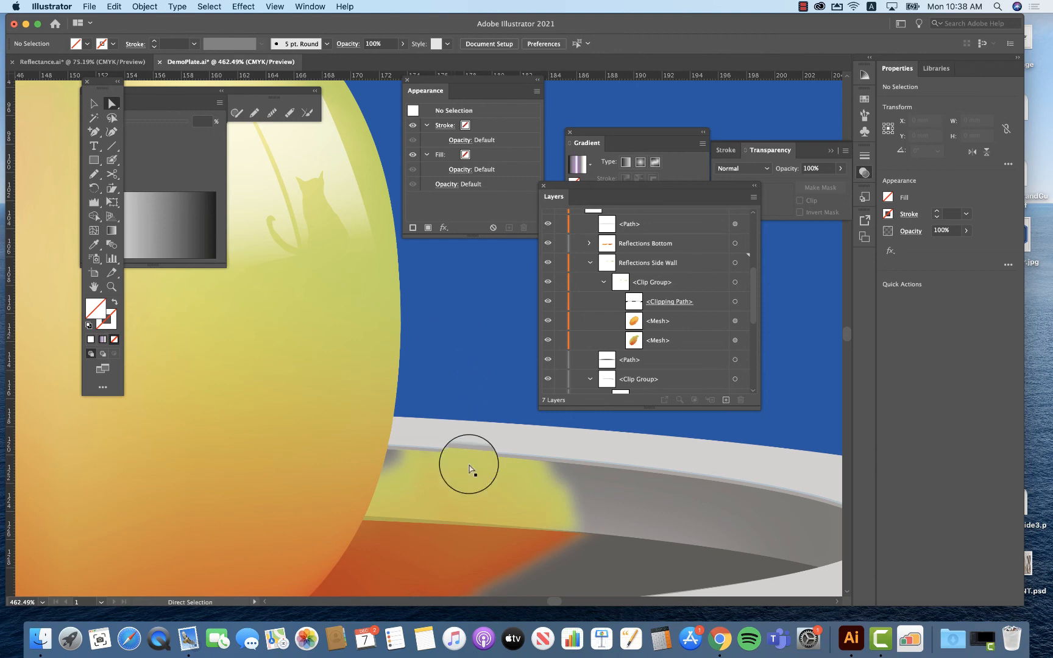
# Step: Move the whole apple reflection mesh up and right within the side-wall mask, then fit the artboard in view and deselect
pyautogui.click(446, 425)
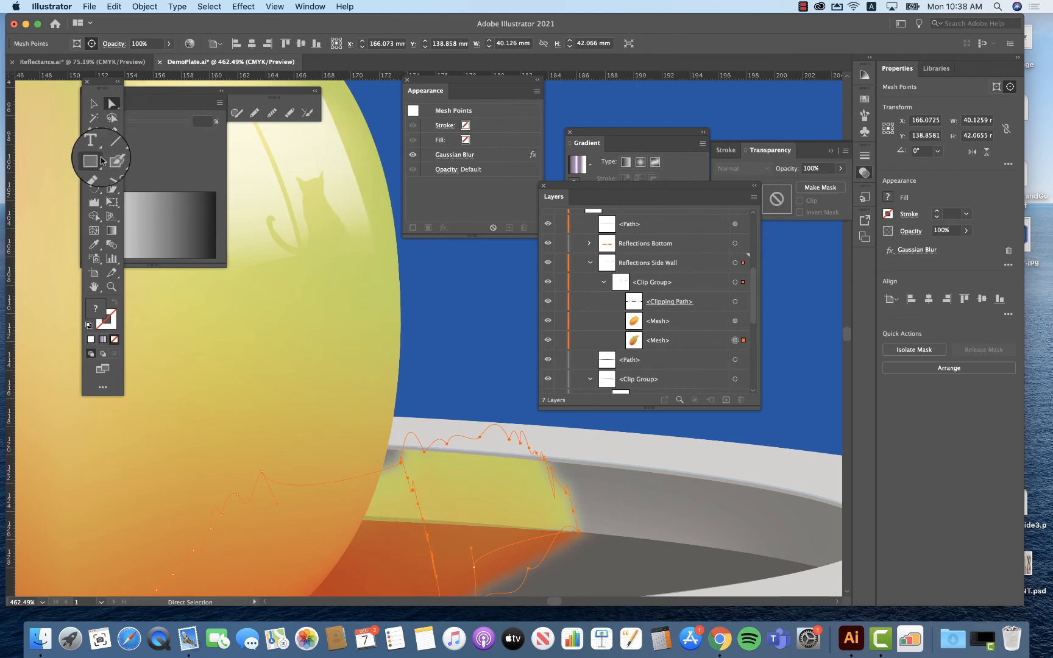
pyautogui.click(91, 104)
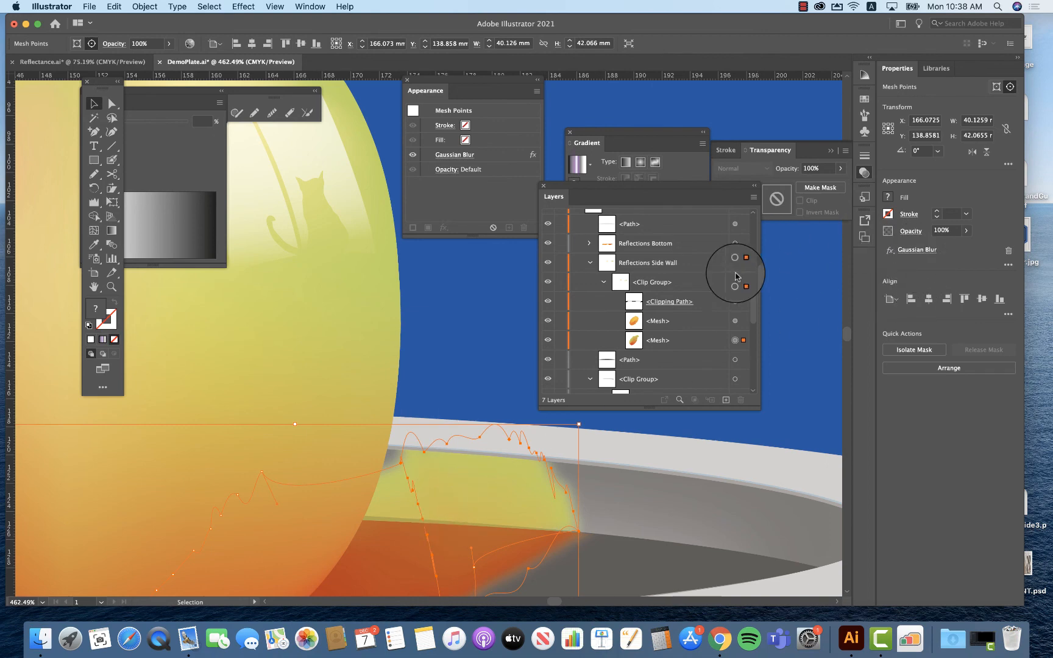
pyautogui.click(735, 340)
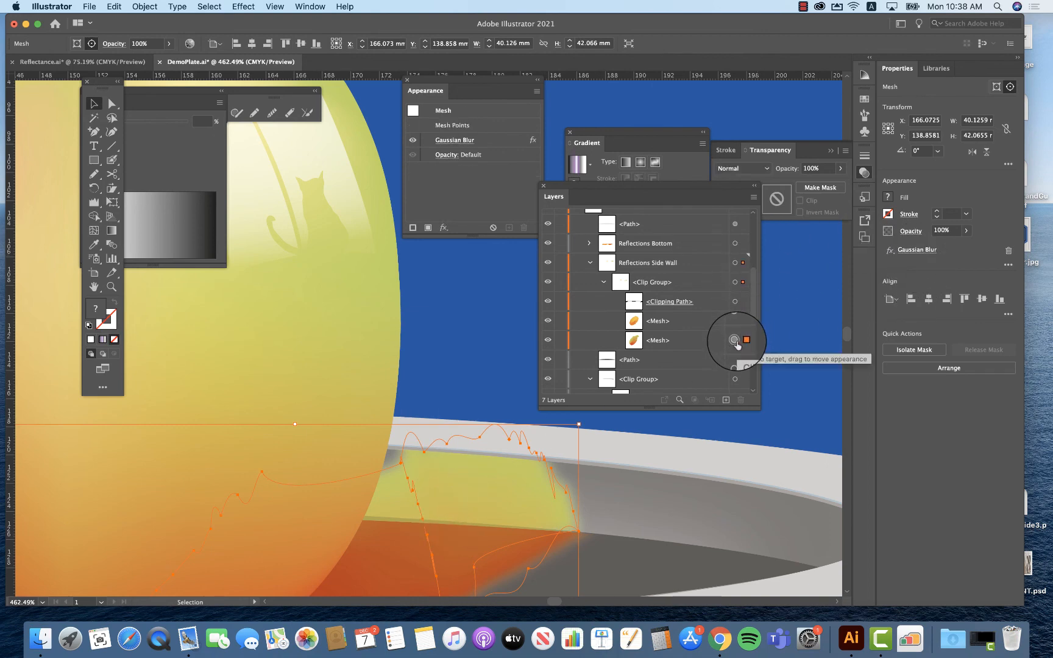
pyautogui.moveTo(460, 516); pyautogui.dragTo(507, 450)
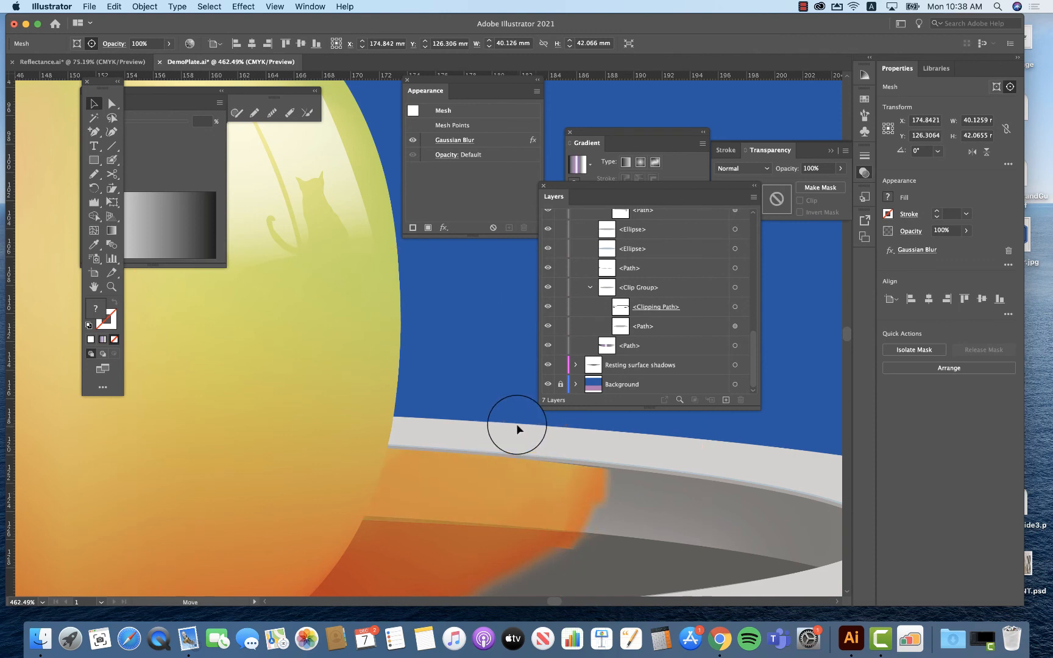
pyautogui.click(515, 424)
pyautogui.press('super+0')
pyautogui.click(411, 495)
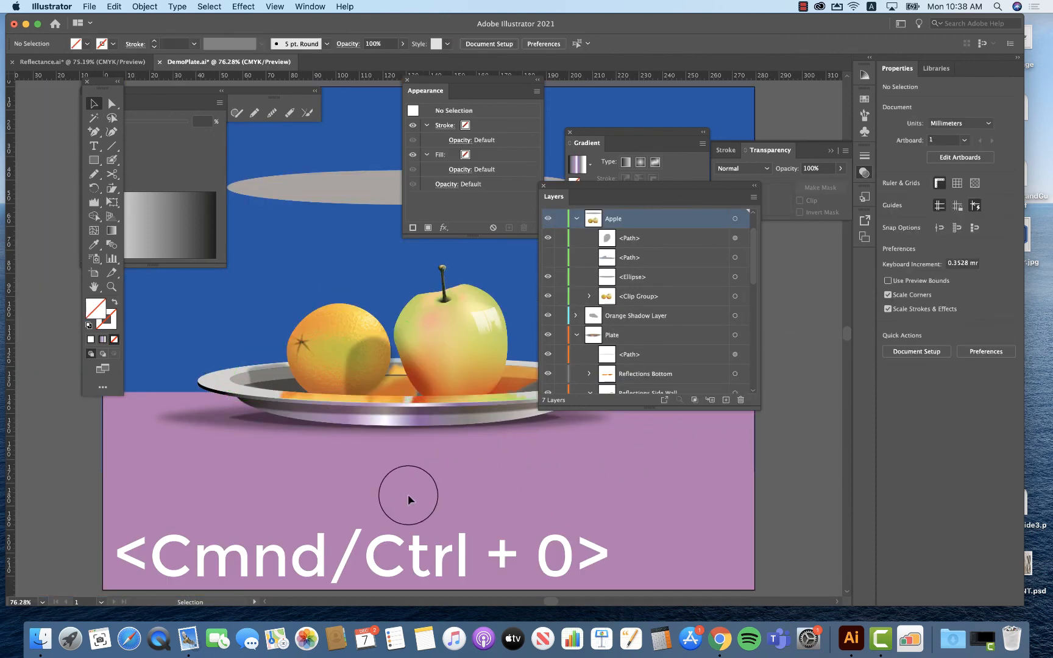
# Step: Duplicate the lip reflections' clip group and place the copy above the fruit against the blue background
pyautogui.hscroll(5, 365, 485)
pyautogui.scroll(2, 365, 485)
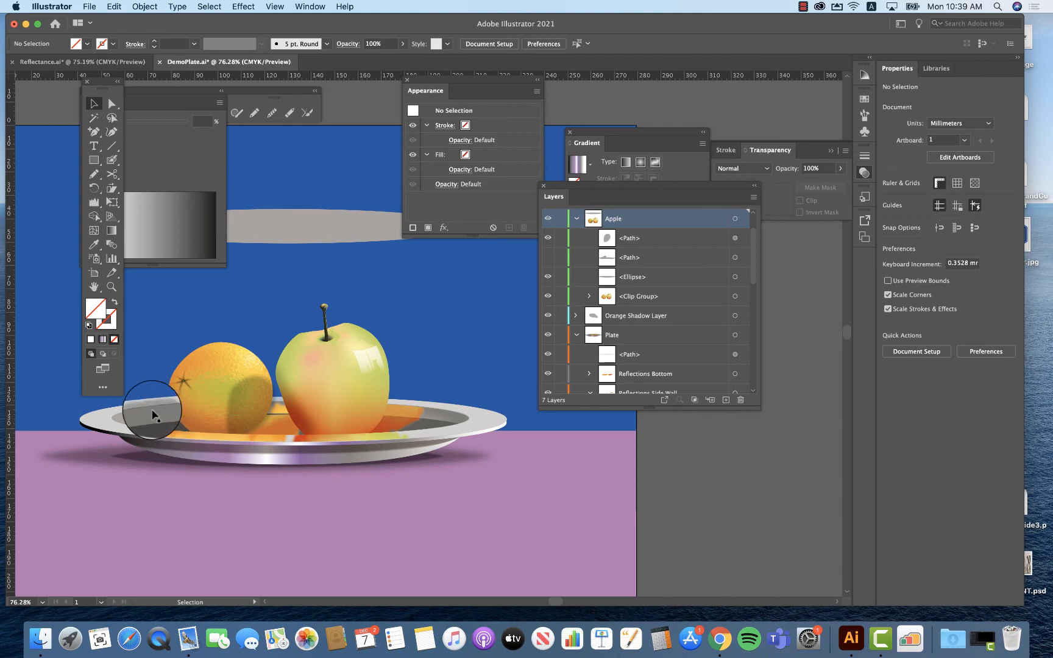
pyautogui.click(122, 420)
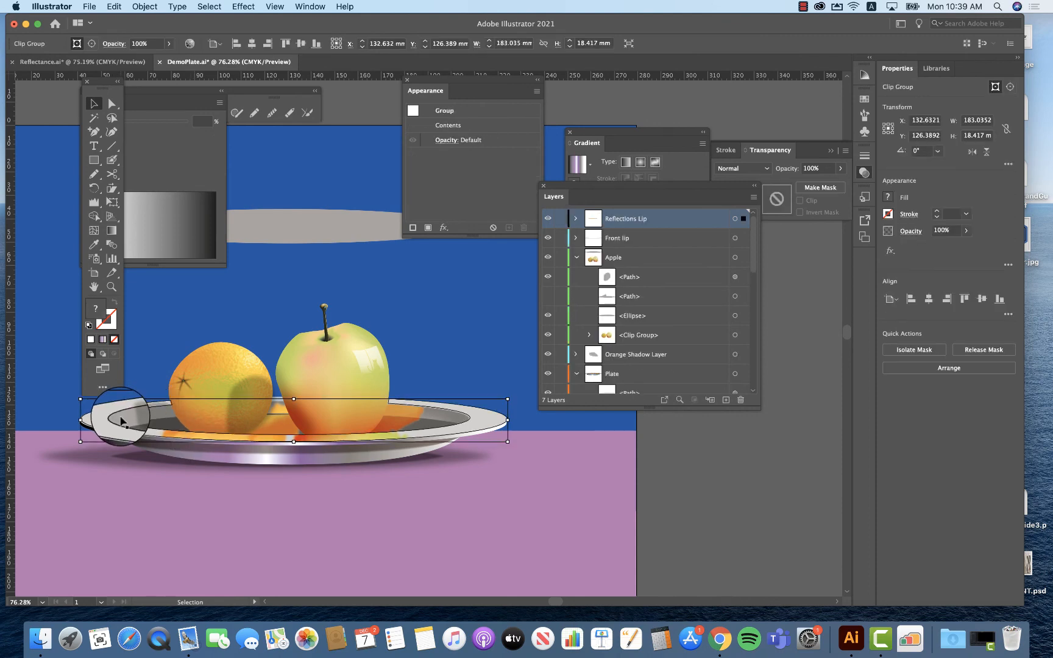
pyautogui.rightClick(96, 421)
pyautogui.click(96, 423)
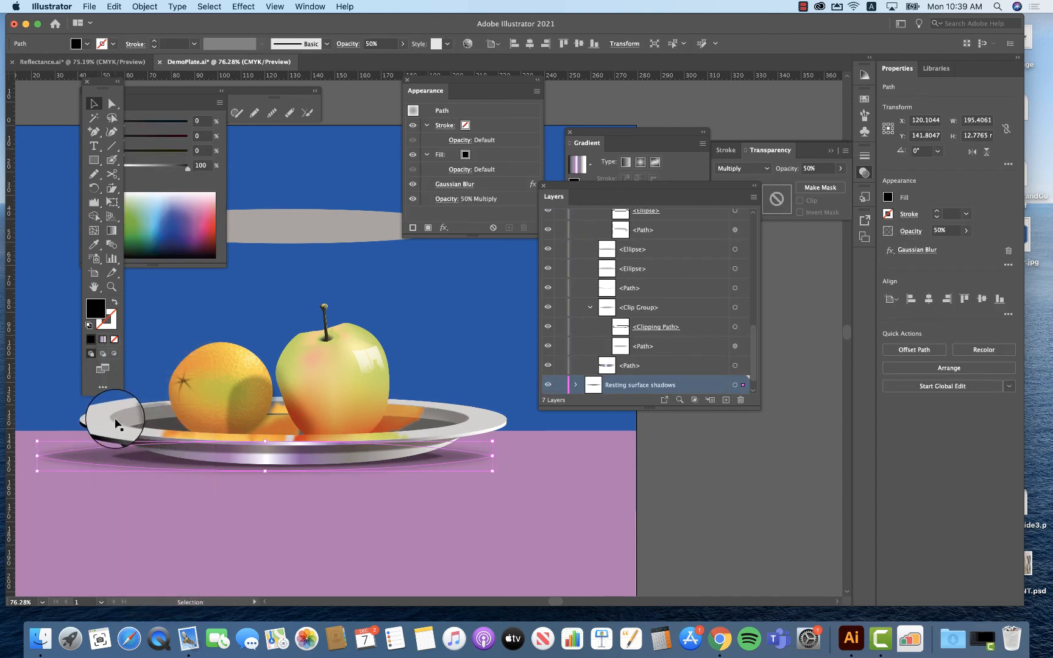
pyautogui.click(116, 422)
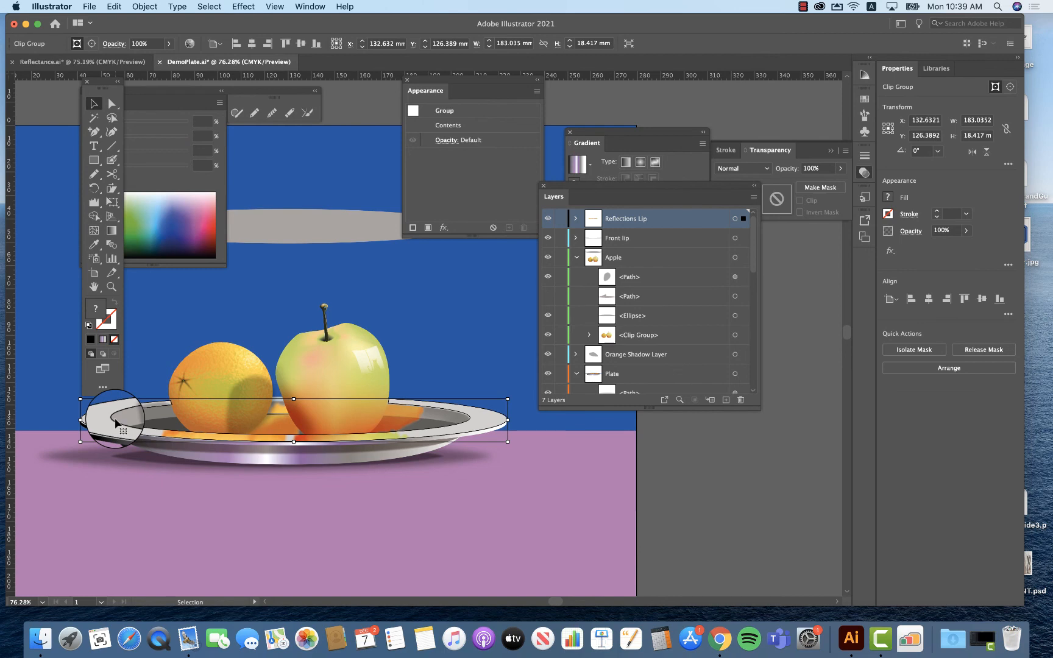
pyautogui.moveTo(116, 422); pyautogui.dragTo(185, 299)
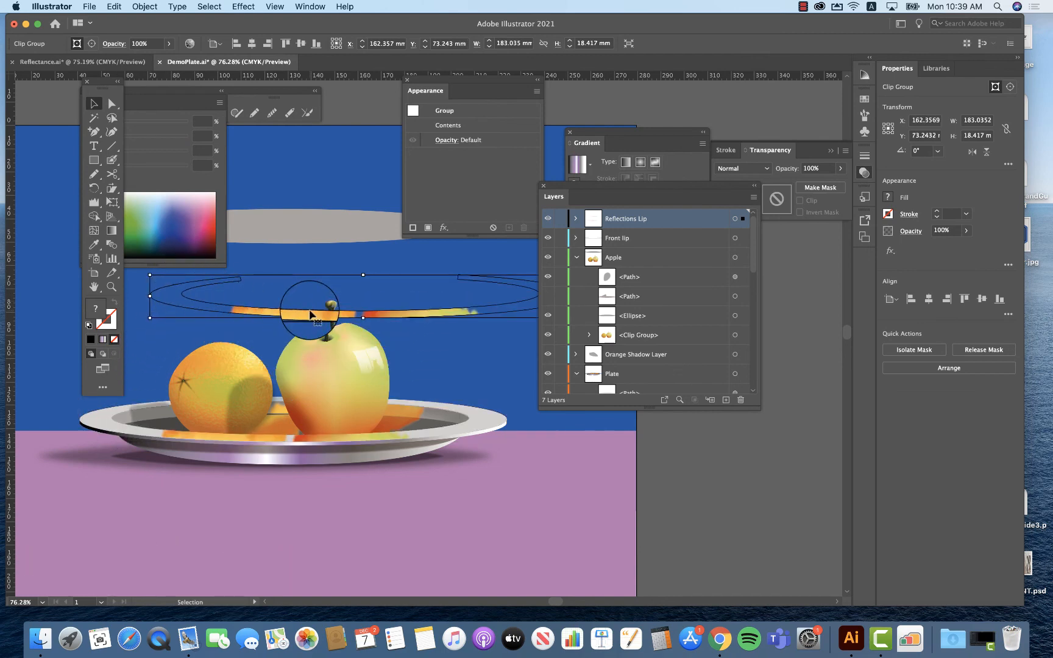
# Step: Release the copied group's clipping mask and delete the orange and apple reflection meshes
pyautogui.click(144, 6)
pyautogui.moveTo(230, 377)
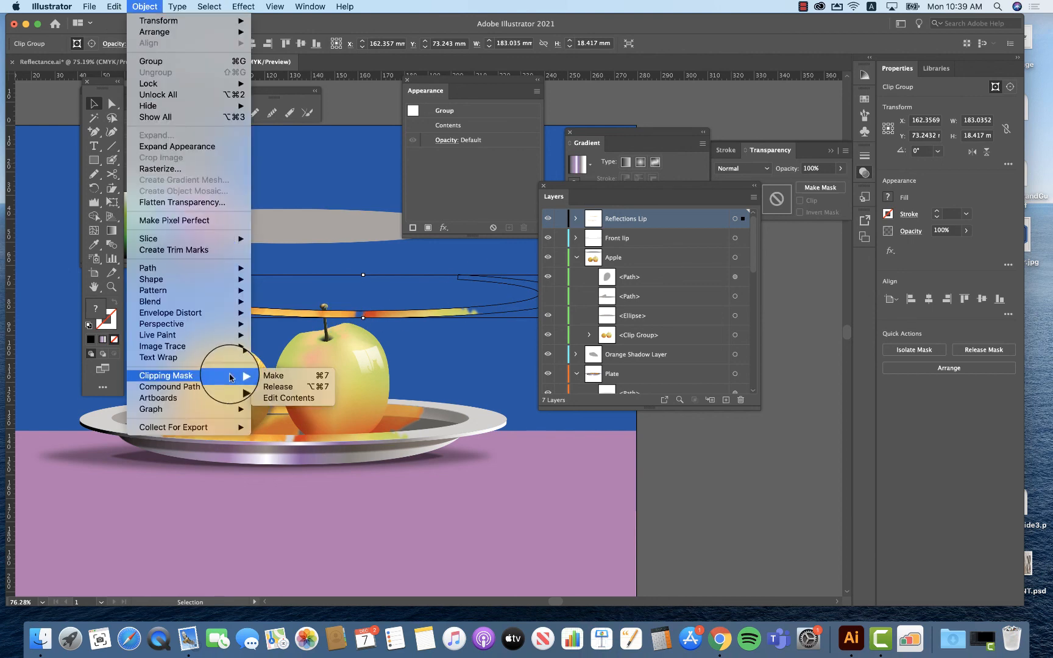
pyautogui.click(266, 387)
pyautogui.click(291, 274)
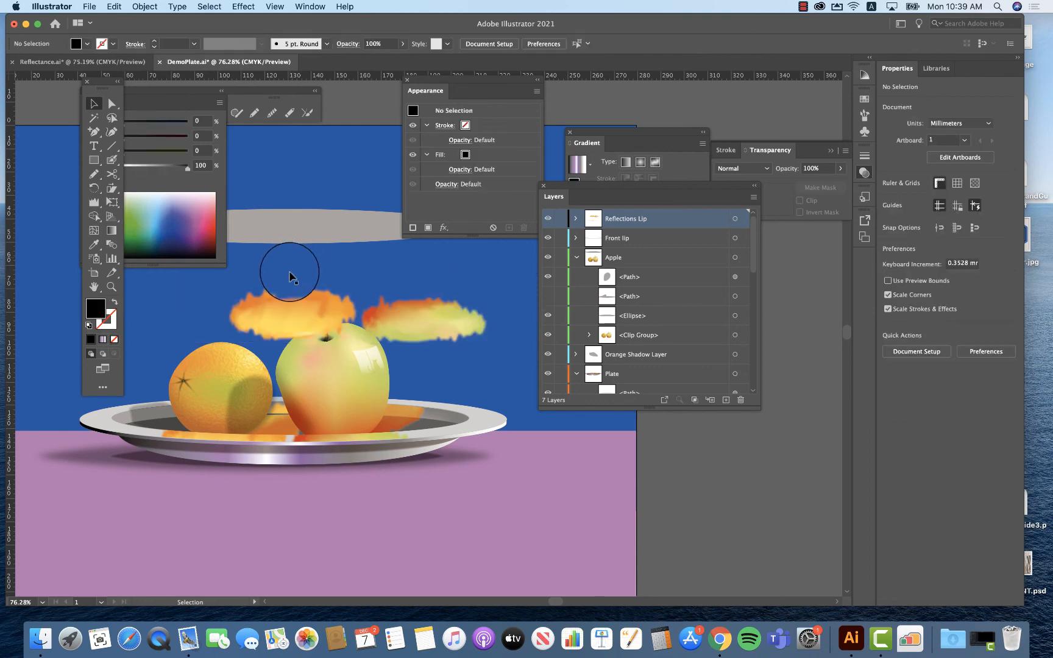
pyautogui.click(296, 293)
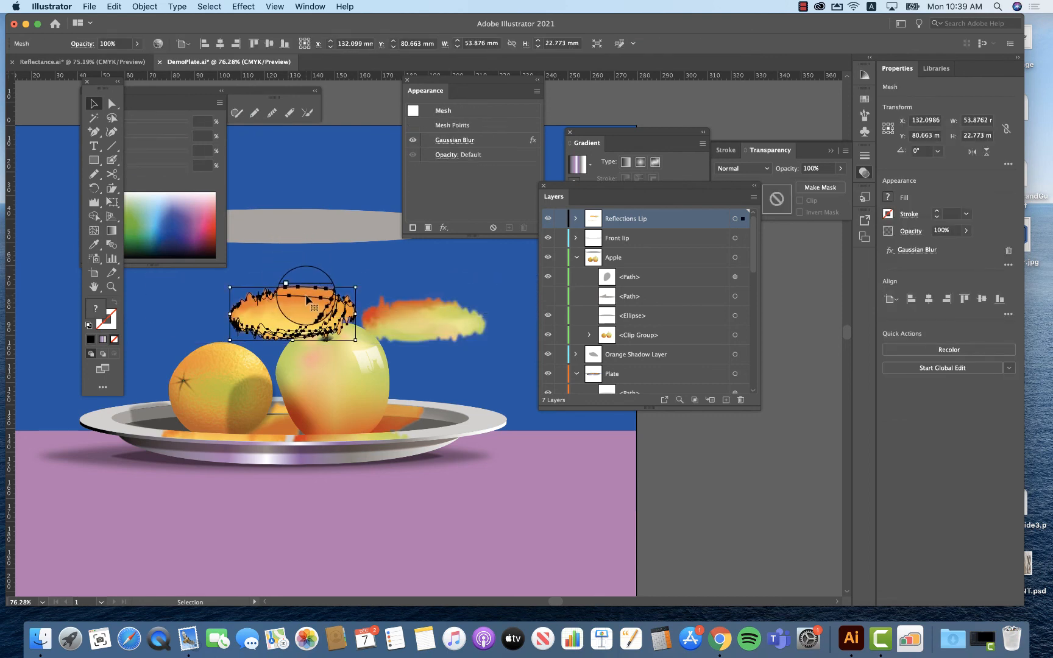
pyautogui.keyDown('shift'); pyautogui.click(379, 310); pyautogui.keyUp('shift')
pyautogui.press('Delete')
# Step: Fill the remaining ring-shaped compound path with pale teal, about C 53.73 and Y 36.86
pyautogui.moveTo(267, 319); pyautogui.dragTo(269, 320)
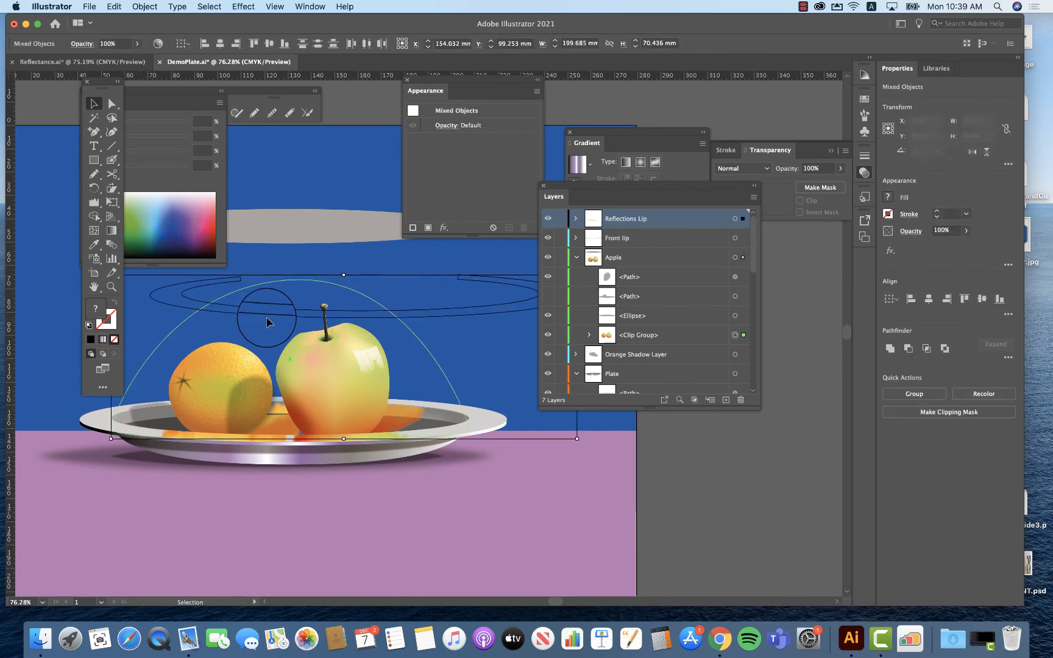
pyautogui.click(200, 272)
pyautogui.click(166, 303)
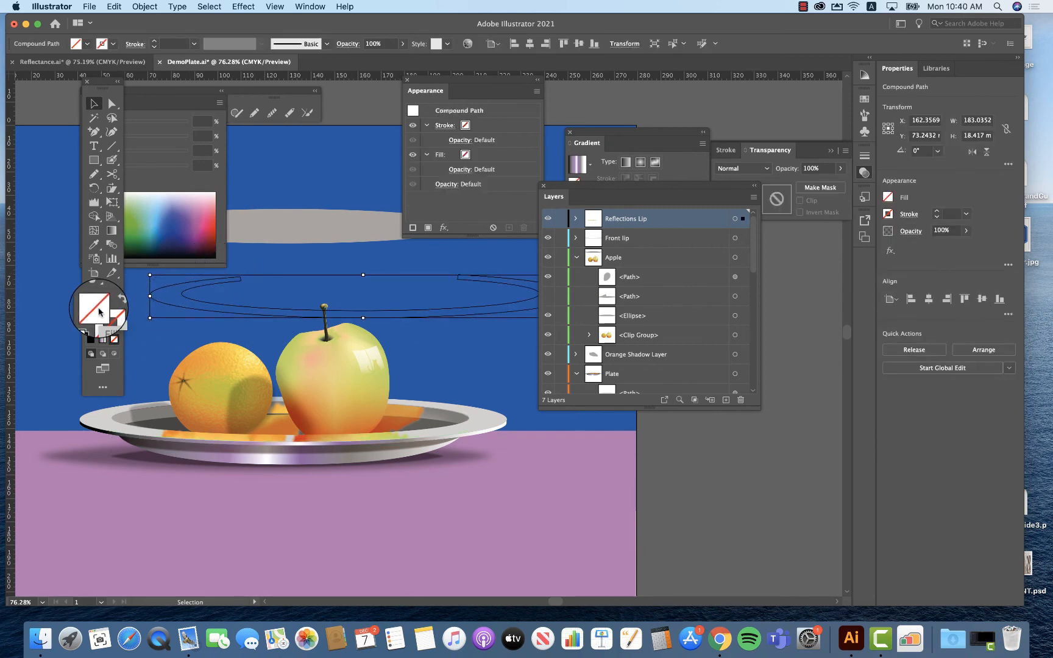
pyautogui.click(113, 323)
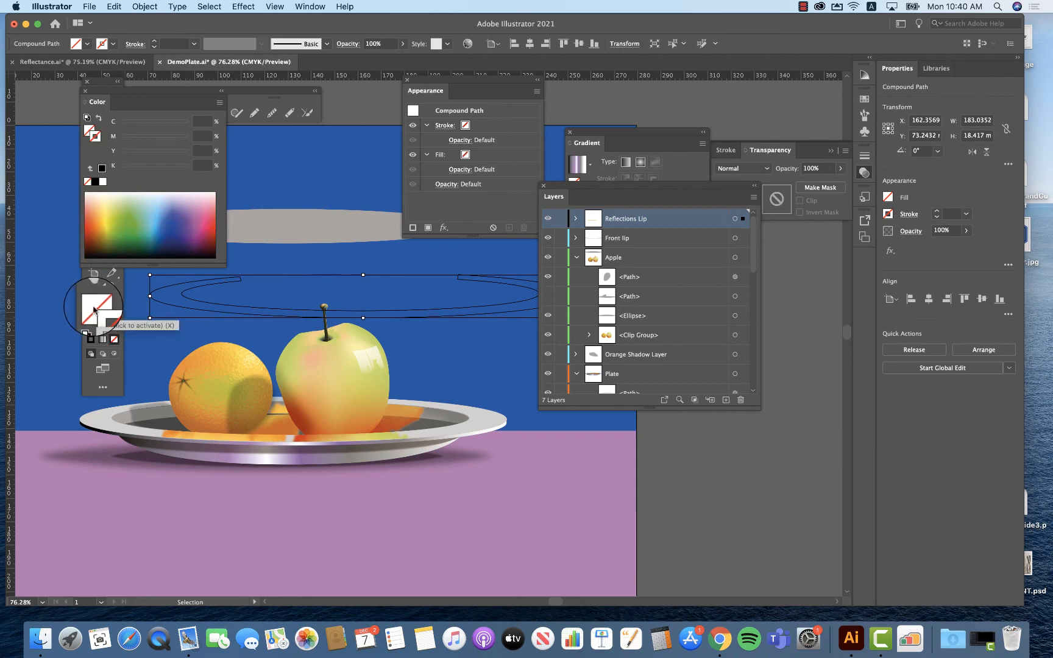
pyautogui.click(149, 214)
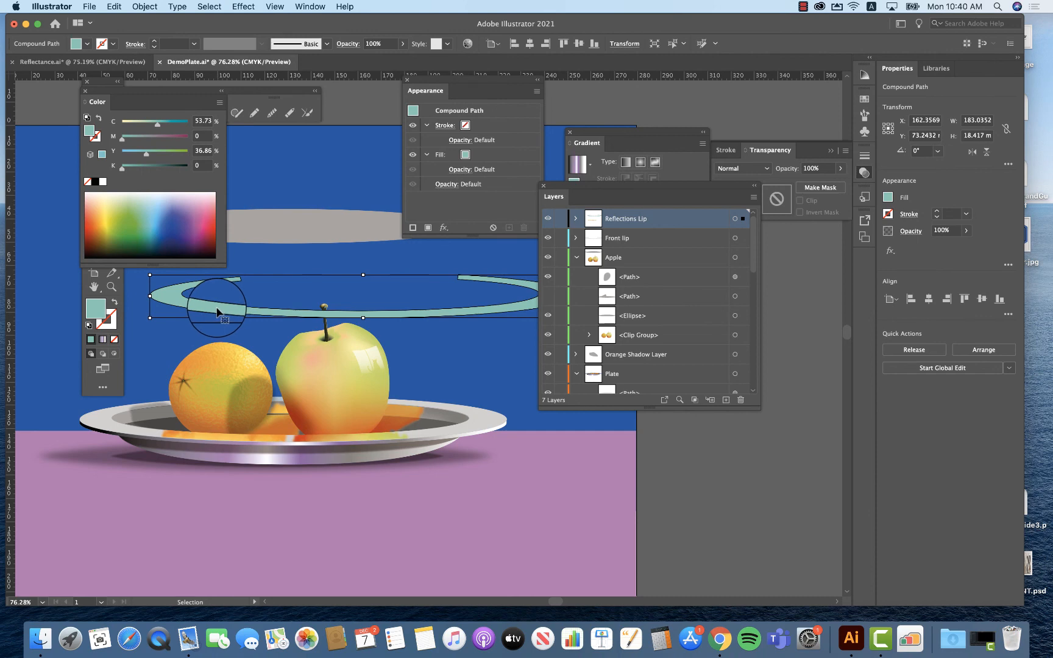
# Step: Cut the teal ring's outer edge with Scissors above the apple and near the open end of its upper-left arm
pyautogui.click(95, 309)
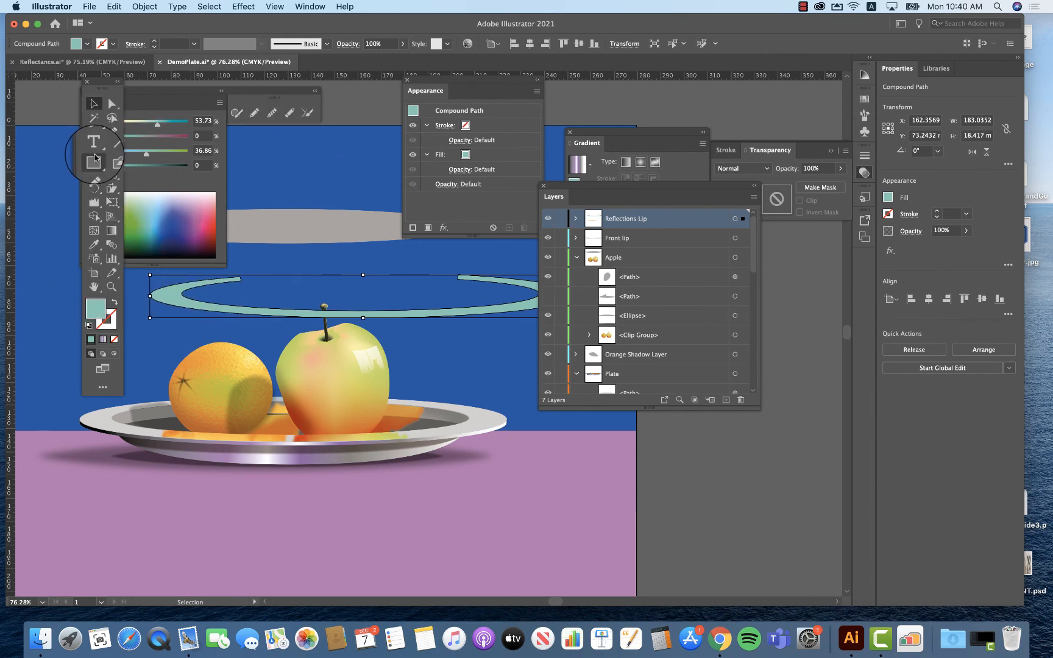
pyautogui.click(112, 175)
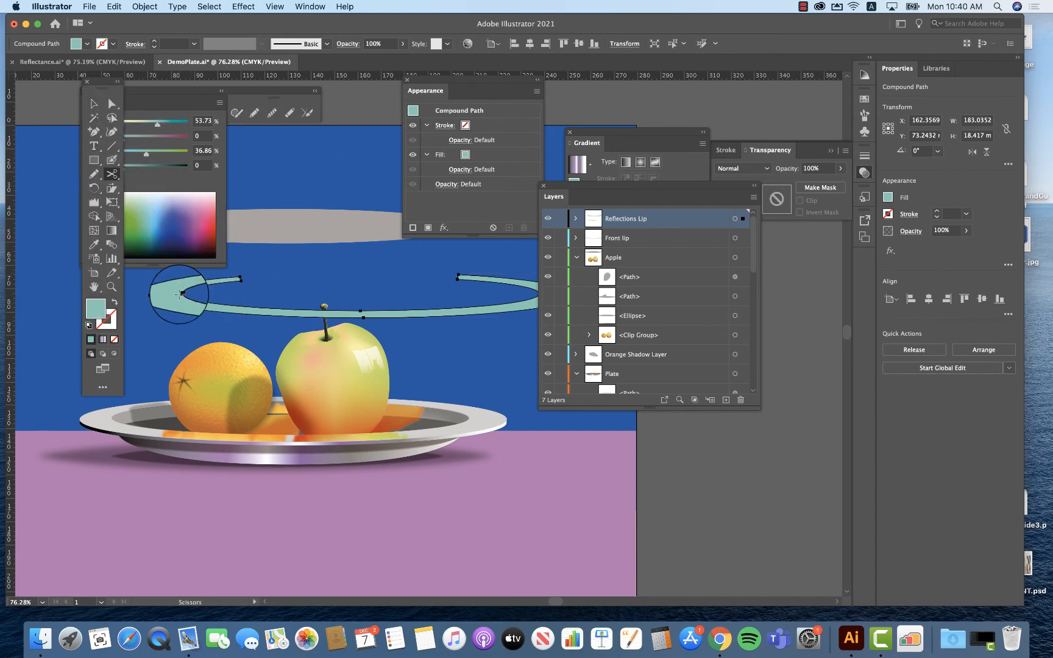
pyautogui.click(324, 318)
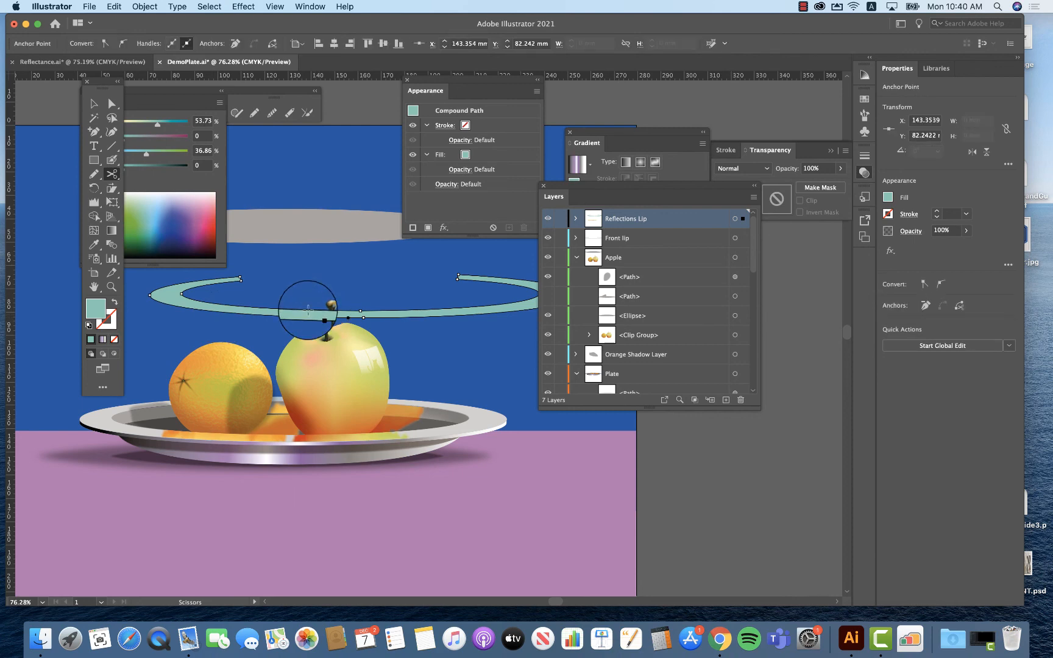
pyautogui.click(226, 277)
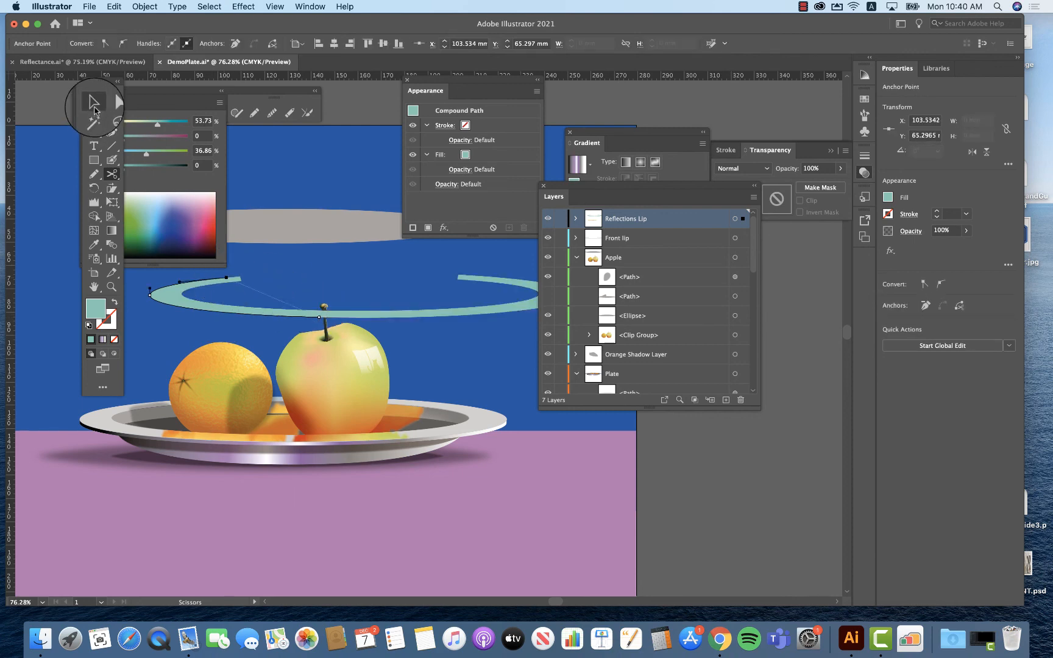
# Step: Move the cut-off outer edge segment up and left, away from the ring, to about X 50.4 mm, Y 63.7 mm
pyautogui.click(110, 103)
pyautogui.click(171, 308)
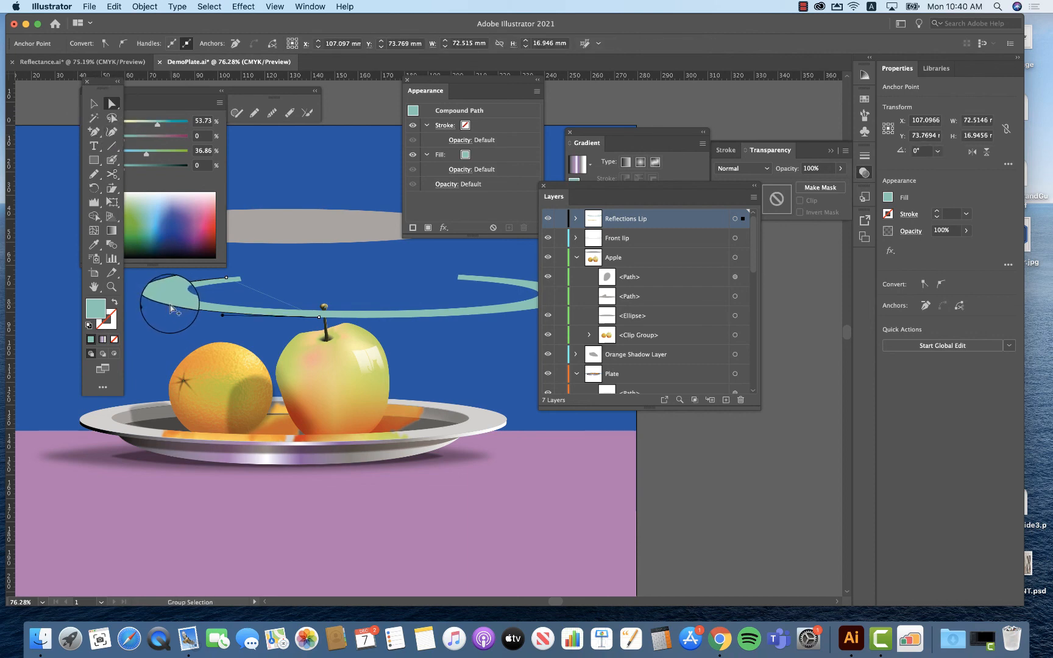
pyautogui.press('alt')
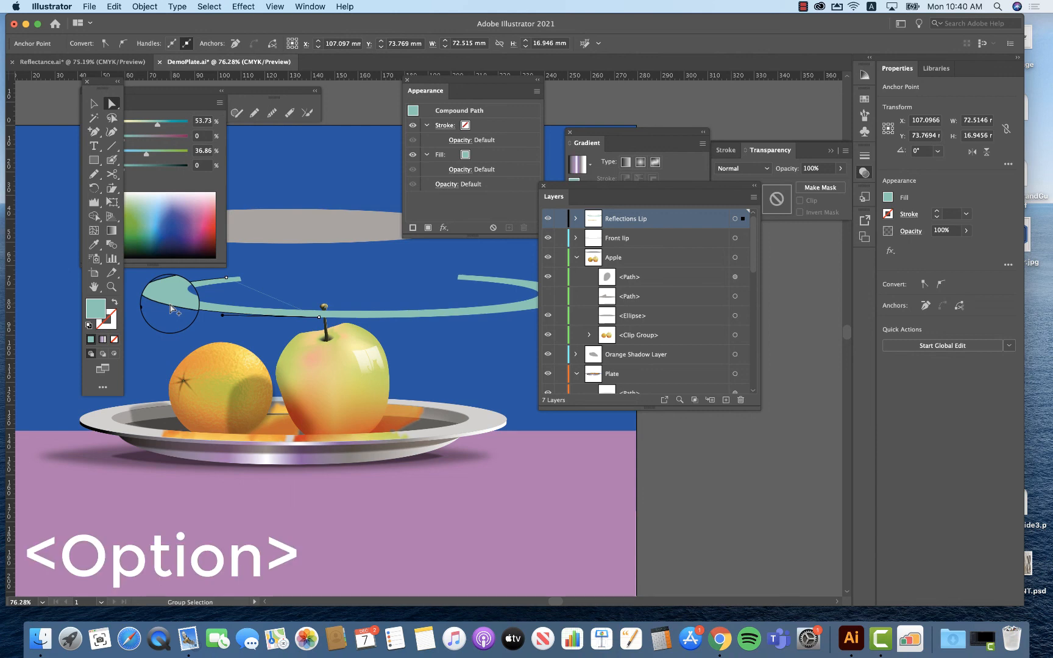
pyautogui.moveTo(170, 308)
pyautogui.mouseDown()
pyautogui.moveTo(94, 304)
pyautogui.moveTo(39, 283)
pyautogui.mouseUp()
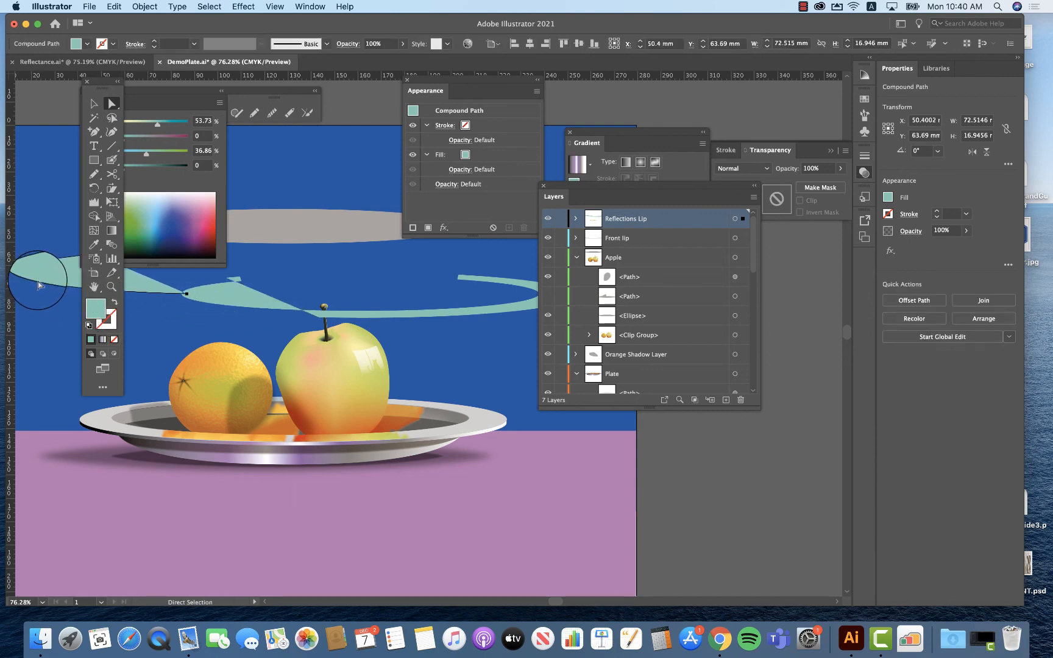
# Step: Swap the teal fill to a stroke, move the tools clear of the Color controls, and make the 1 pt stroke white
pyautogui.click(115, 302)
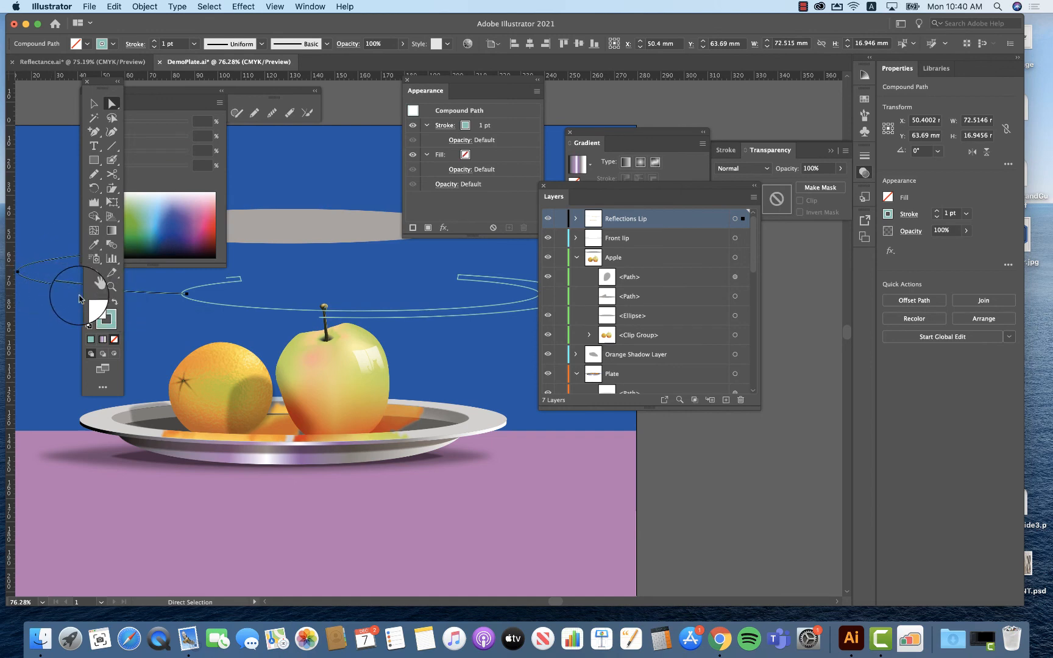
pyautogui.moveTo(104, 88); pyautogui.dragTo(332, 227)
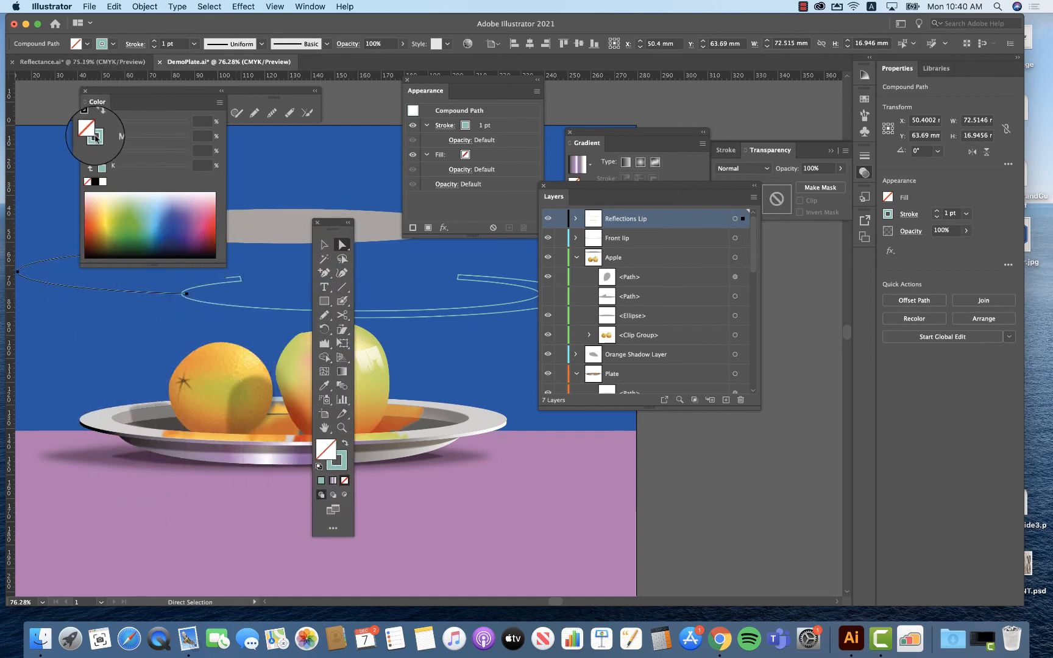
pyautogui.click(94, 135)
pyautogui.click(102, 182)
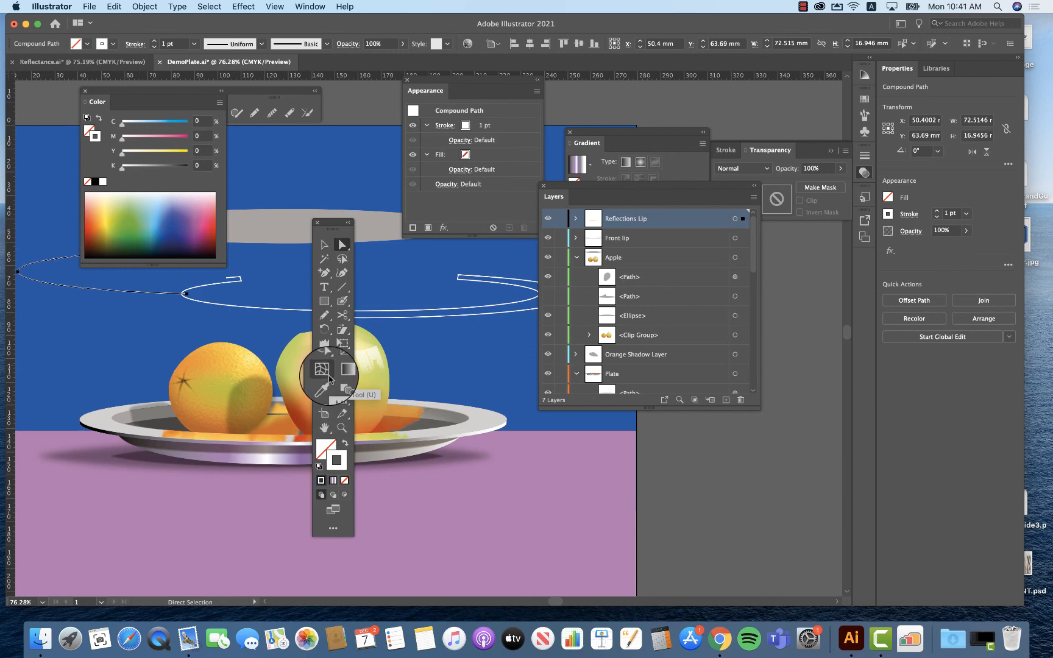
# Step: Try to widen the stroke at the cut-off curve's left bend with the Width tool
pyautogui.click(331, 349)
pyautogui.hotkey('shift', 'w')
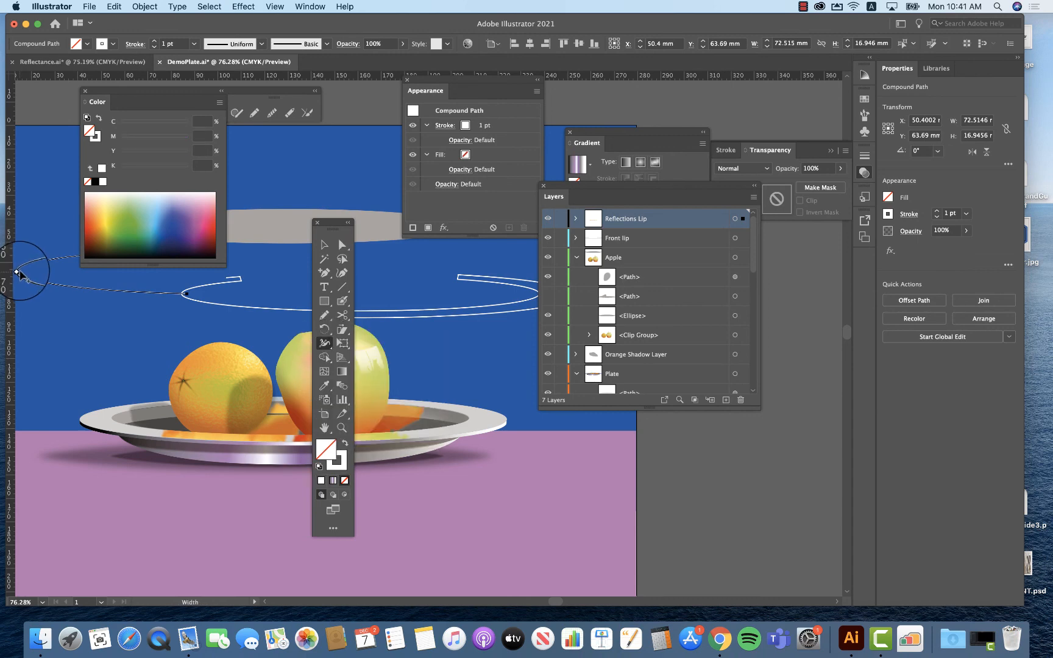
pyautogui.moveTo(18, 272); pyautogui.dragTo(22, 271)
pyautogui.press('super+z')
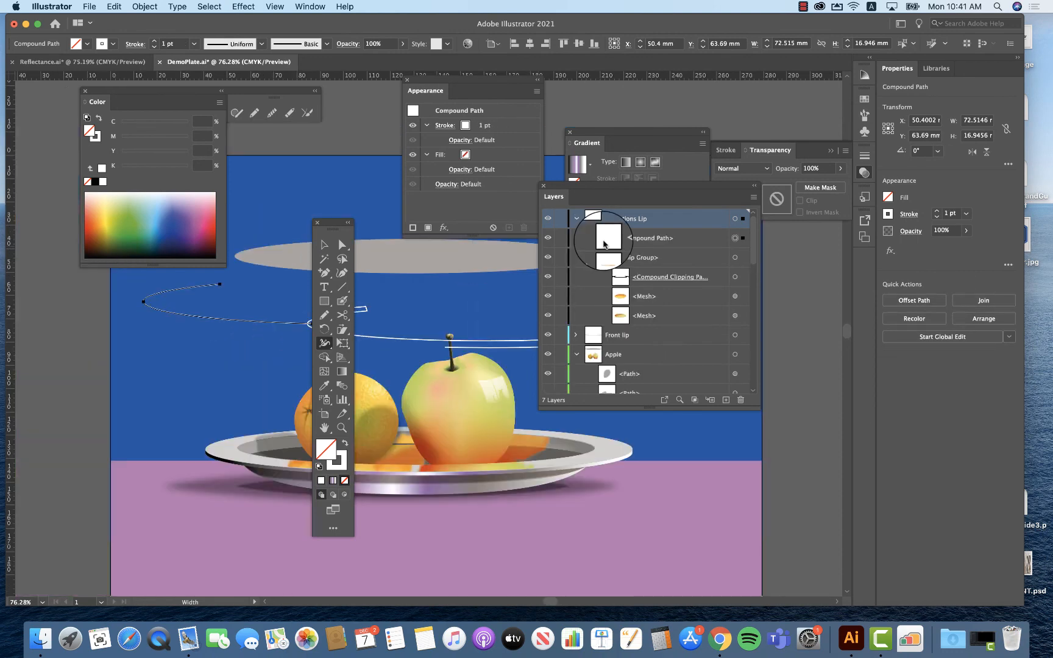
# Step: Release the compound path in the Reflections Lip layer into separate paths and select only the cut-off curve
pyautogui.click(735, 239)
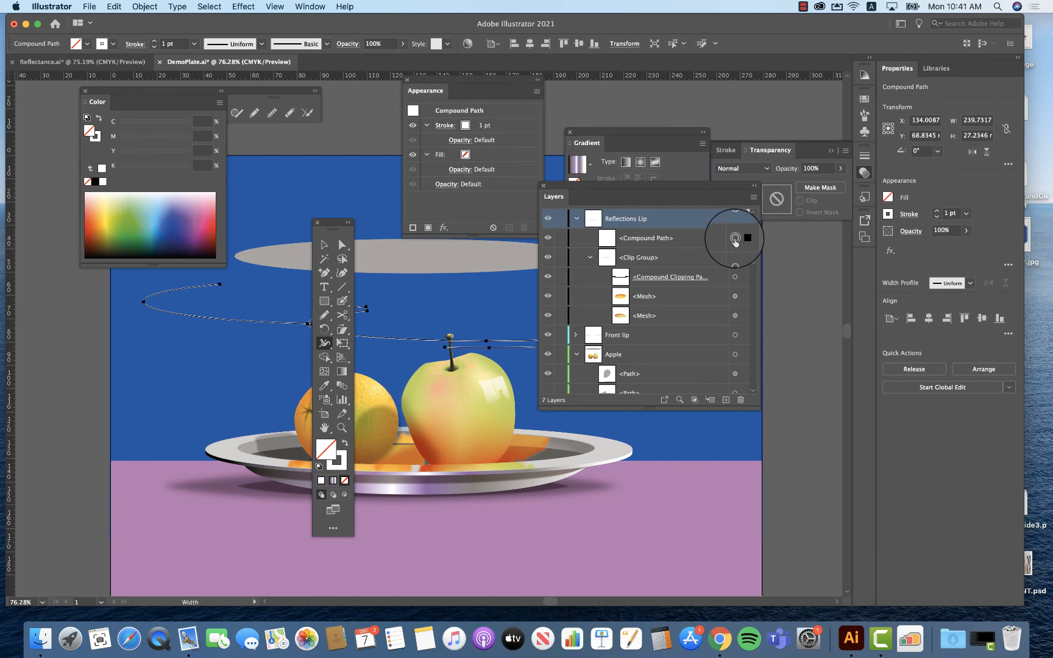
pyautogui.click(145, 6)
pyautogui.moveTo(223, 387)
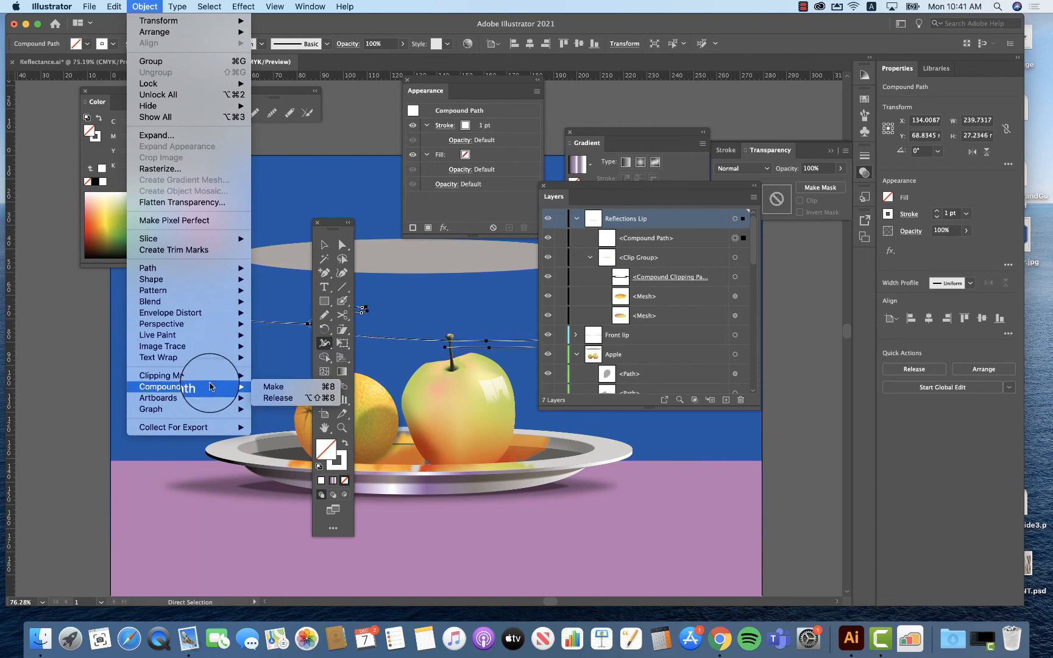
pyautogui.click(261, 399)
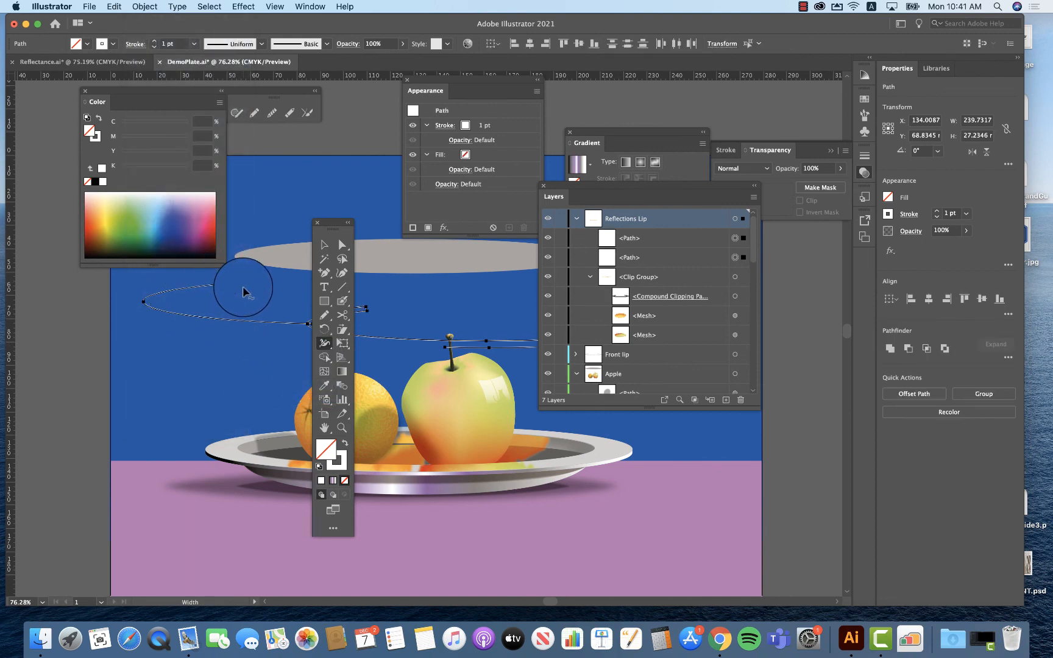
pyautogui.press('v')
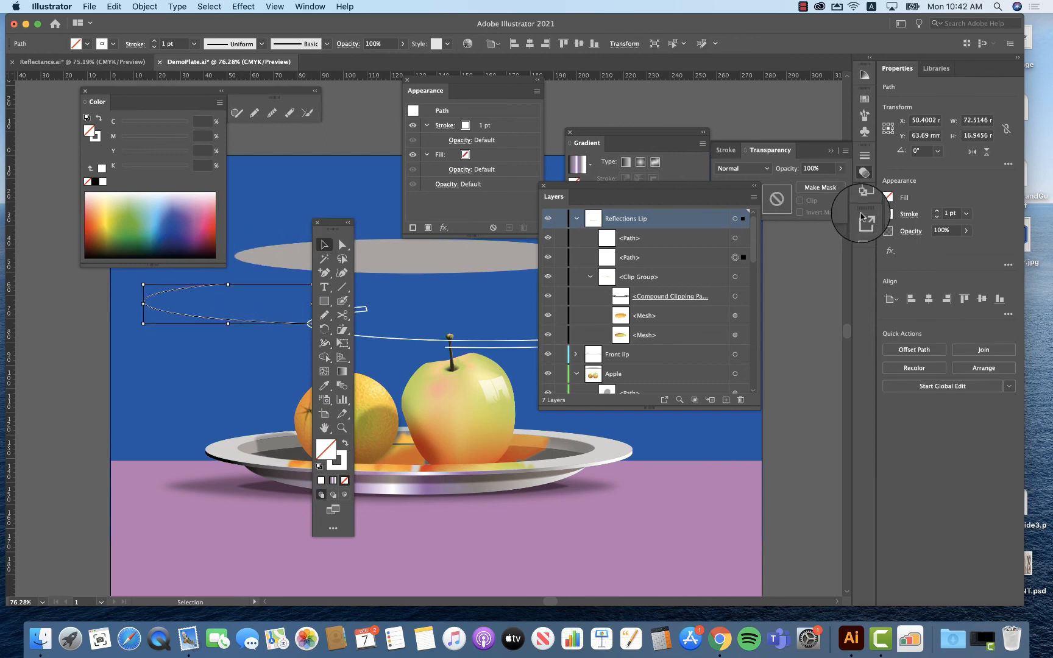
# Step: Widen the cut-off curve's stroke to 9.677 pt at its left bend with the Width tool, tapering it sharply toward the upper end
pyautogui.click(863, 156)
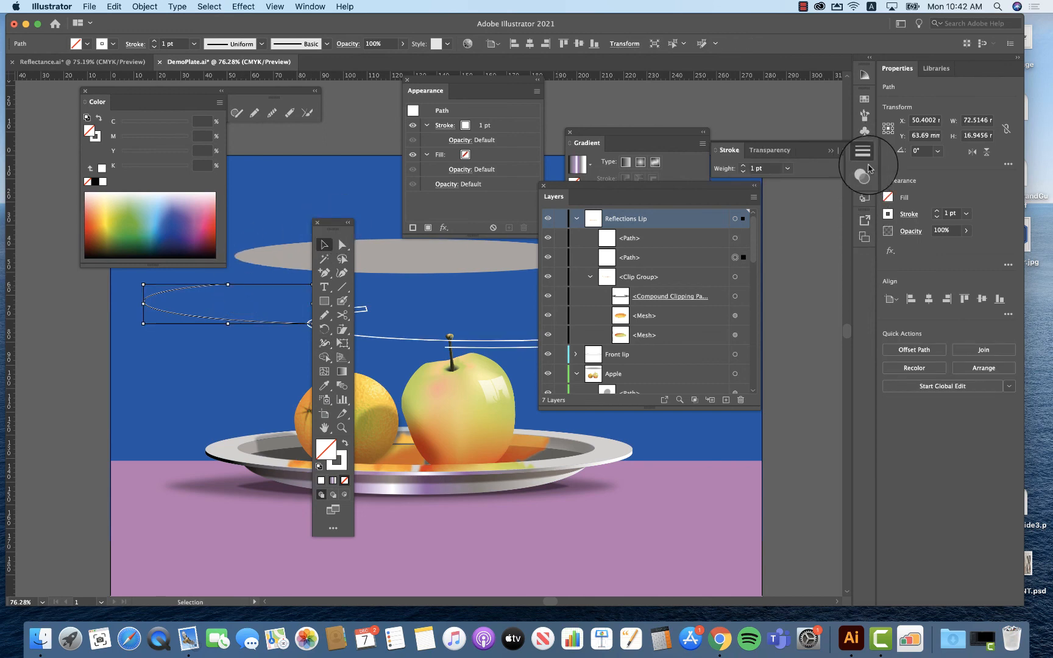
pyautogui.click(910, 218)
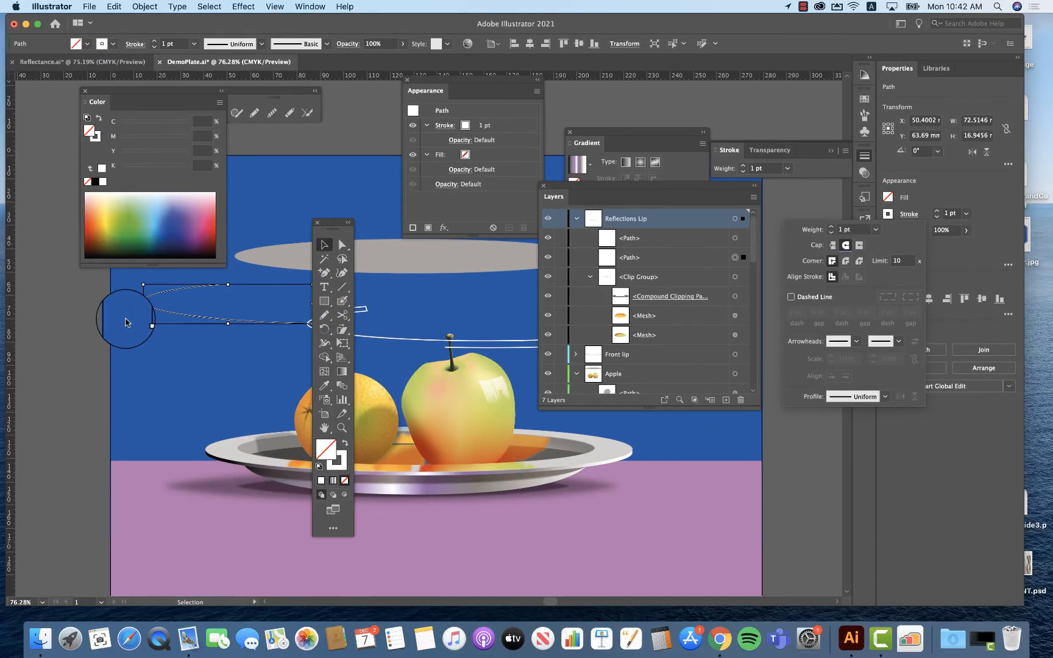
pyautogui.click(323, 345)
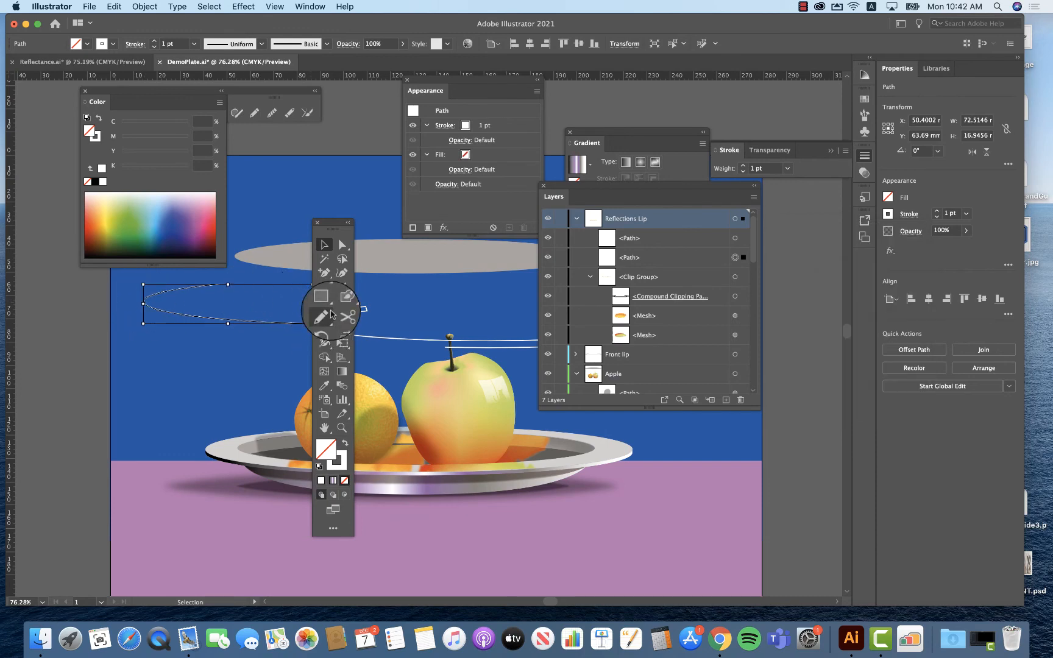
pyautogui.click(324, 343)
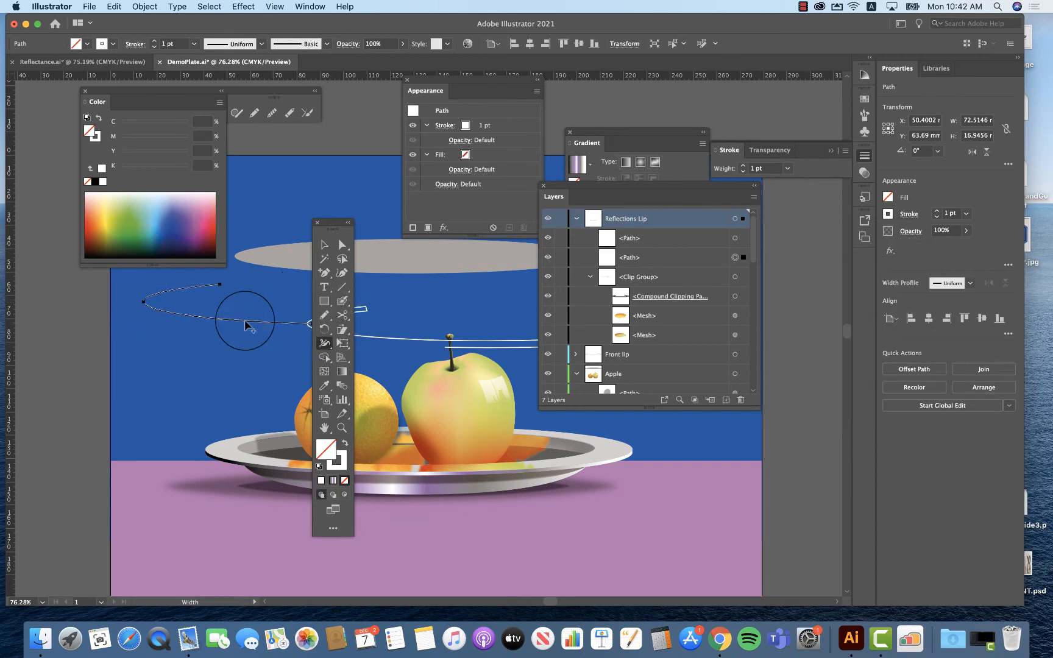
pyautogui.rightClick(143, 303)
pyautogui.click(142, 302)
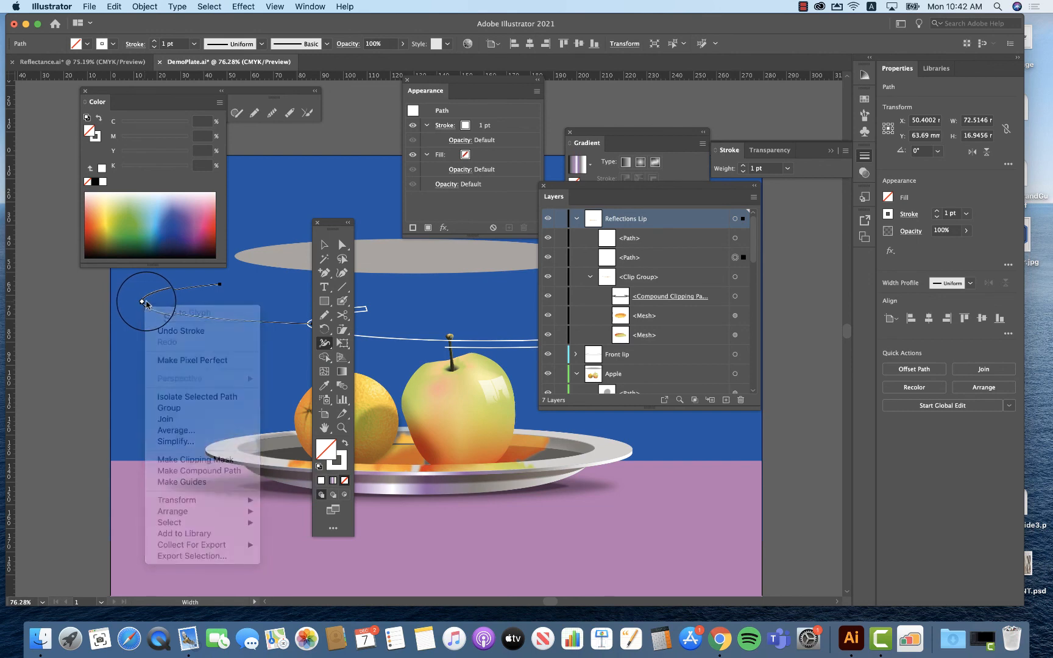
pyautogui.moveTo(141, 302); pyautogui.dragTo(173, 298)
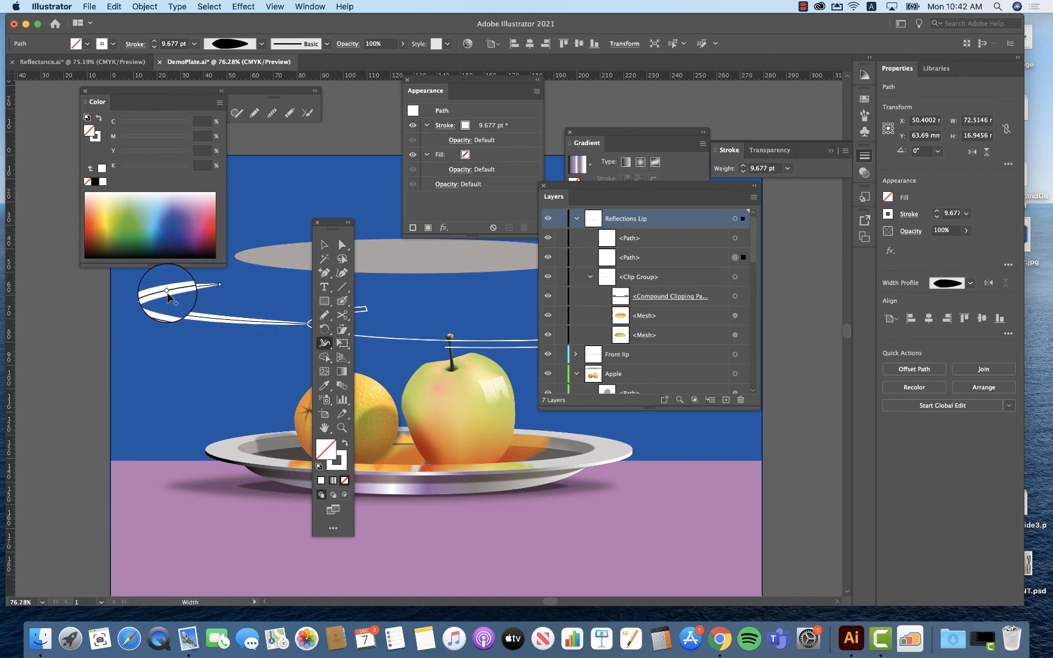
pyautogui.moveTo(166, 297)
pyautogui.mouseDown()
pyautogui.moveTo(156, 307)
pyautogui.moveTo(301, 333)
pyautogui.moveTo(262, 329)
pyautogui.mouseUp()
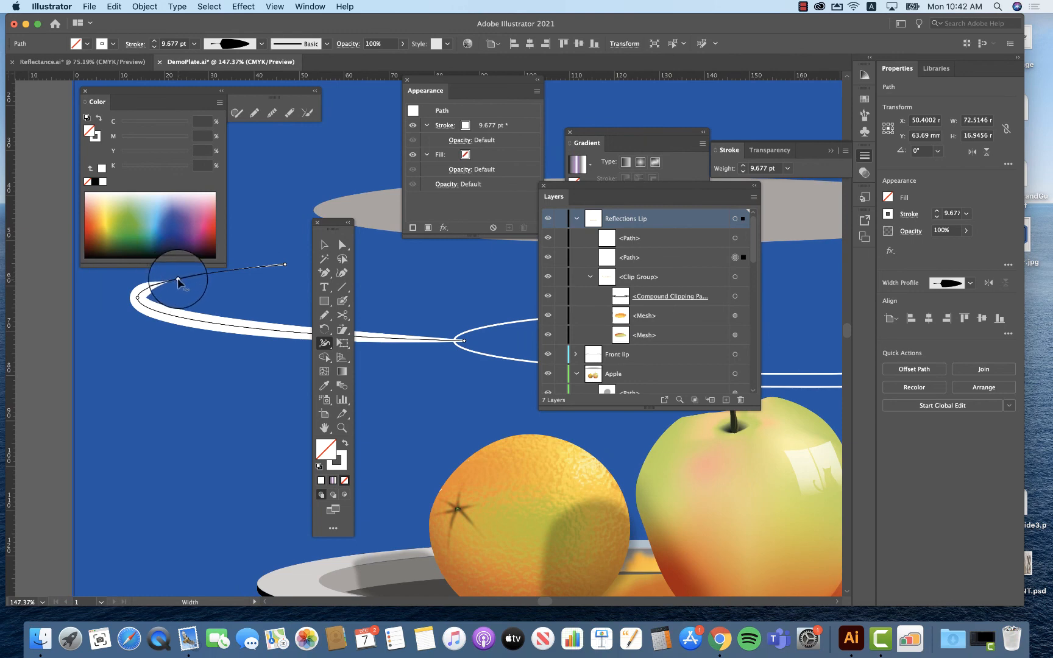
# Step: Slim the white curve's stroke to 4.299 pt around its left bend and place the curve along the plate's left lip edge
pyautogui.moveTo(178, 279)
pyautogui.mouseDown()
pyautogui.moveTo(143, 302)
pyautogui.moveTo(147, 291)
pyautogui.mouseUp()
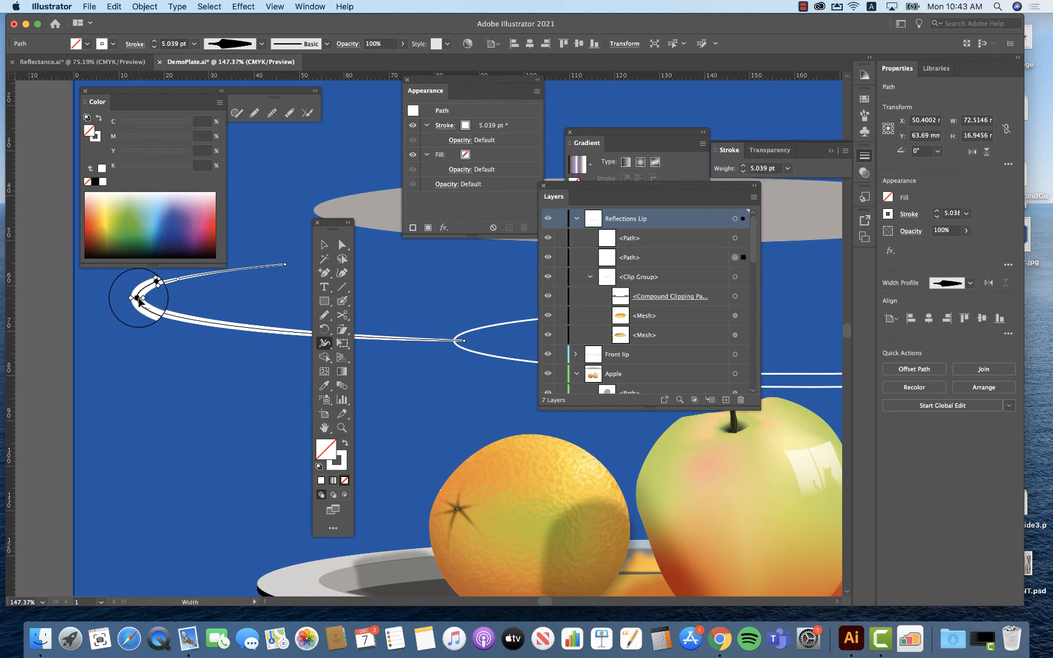
pyautogui.moveTo(141, 298); pyautogui.dragTo(151, 290)
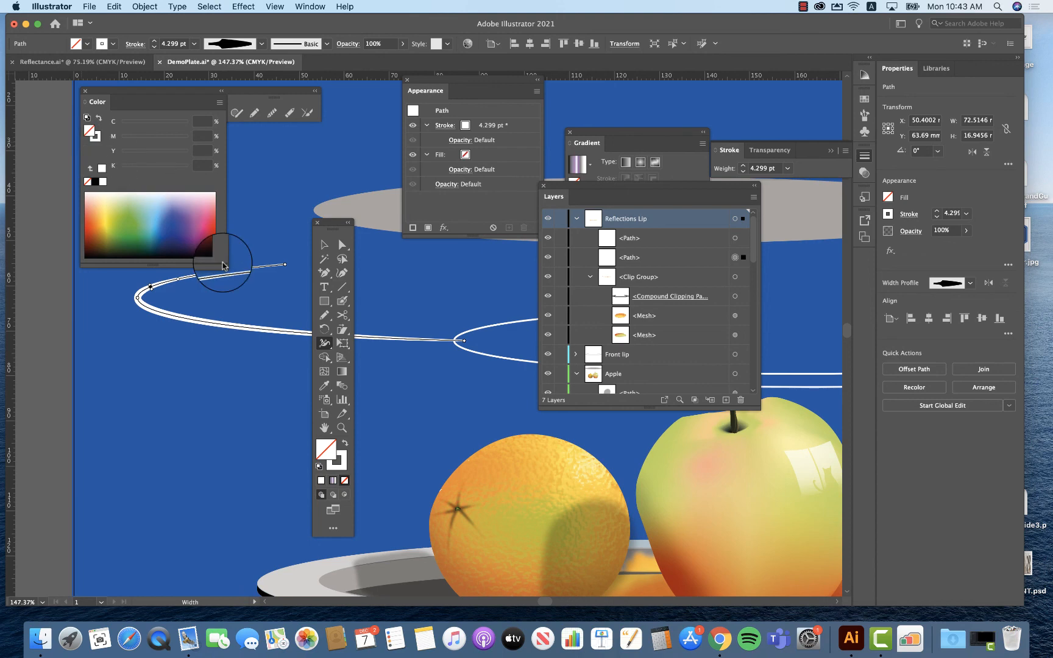
pyautogui.press('super')
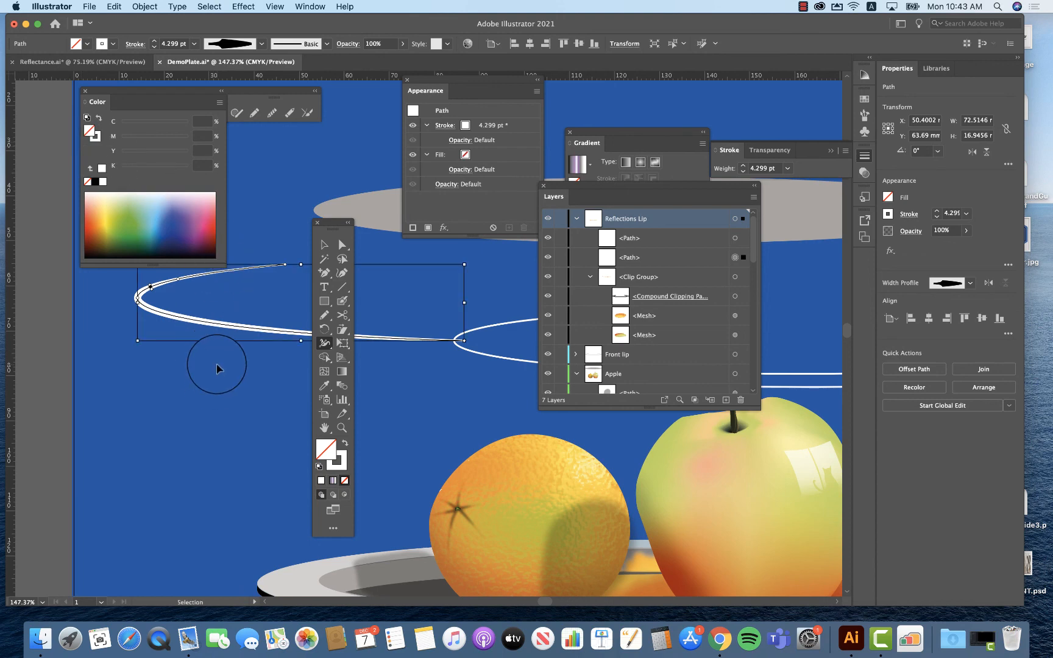
pyautogui.press('super+0')
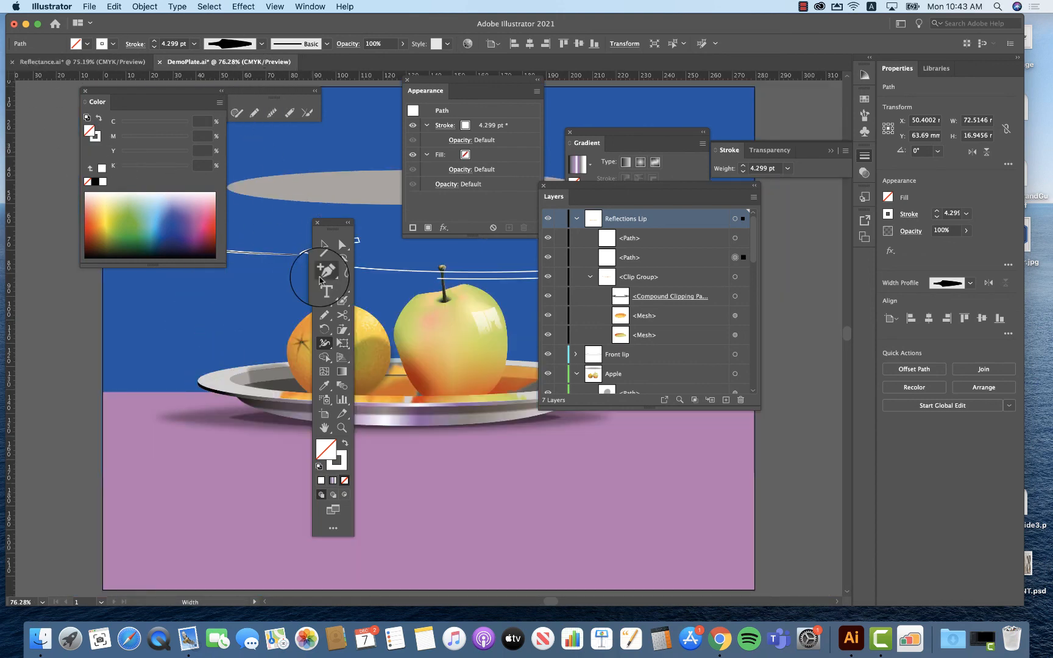
pyautogui.press('v')
pyautogui.moveTo(286, 286); pyautogui.dragTo(311, 396)
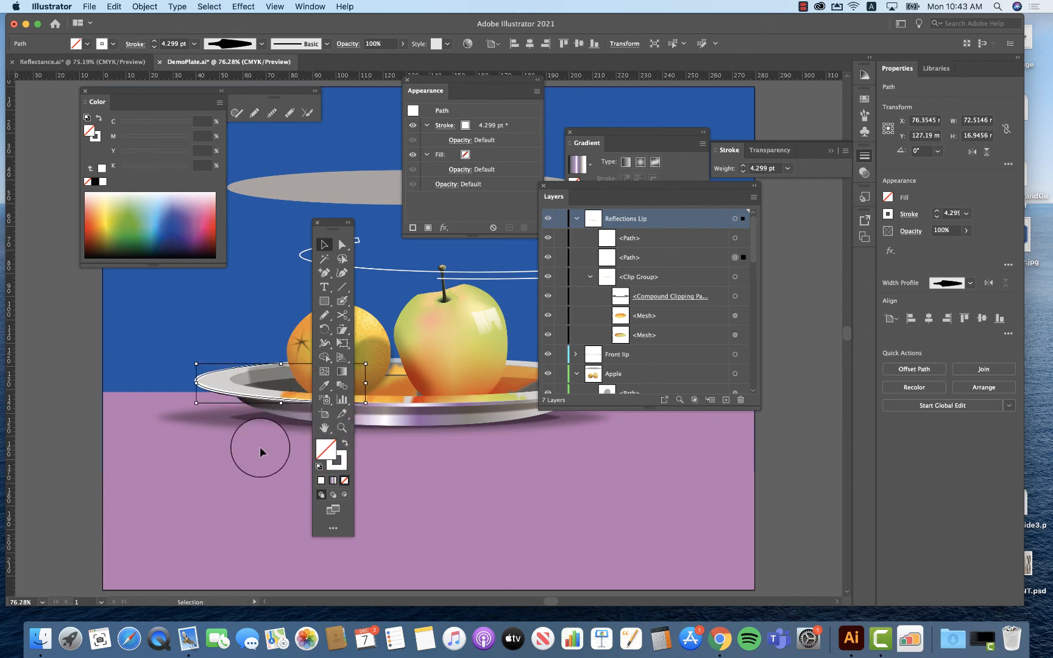
pyautogui.click(244, 458)
# Step: Place a horizontally mirrored copy of the white tapered highlight along the plate's right lip edge
pyautogui.hscroll(5, 526, 464)
pyautogui.scroll(1, 527, 463)
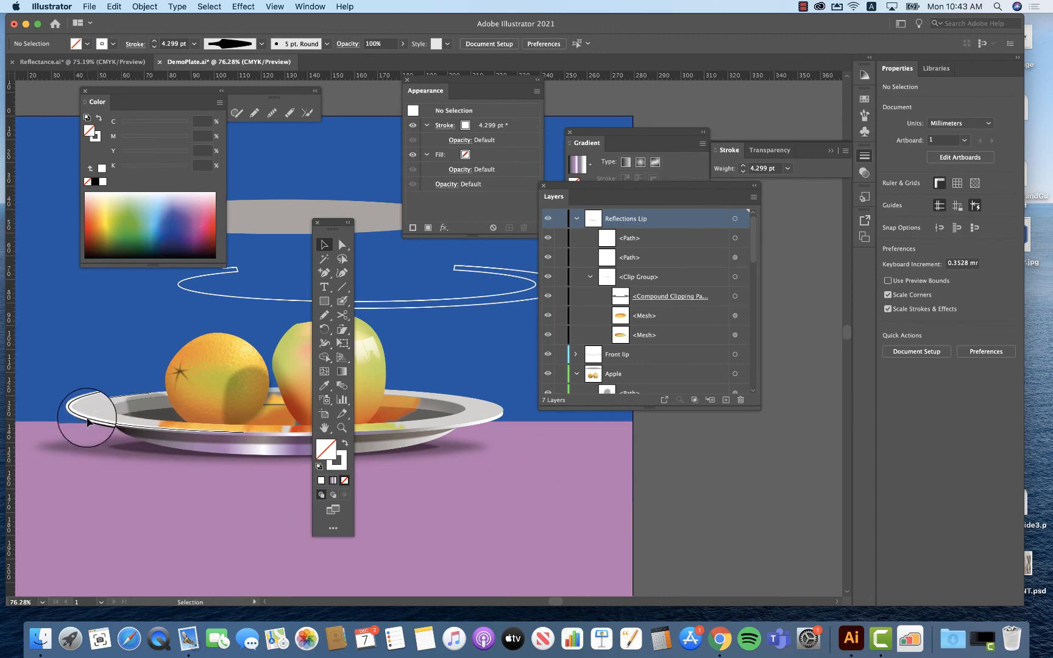
pyautogui.moveTo(87, 418); pyautogui.dragTo(505, 462)
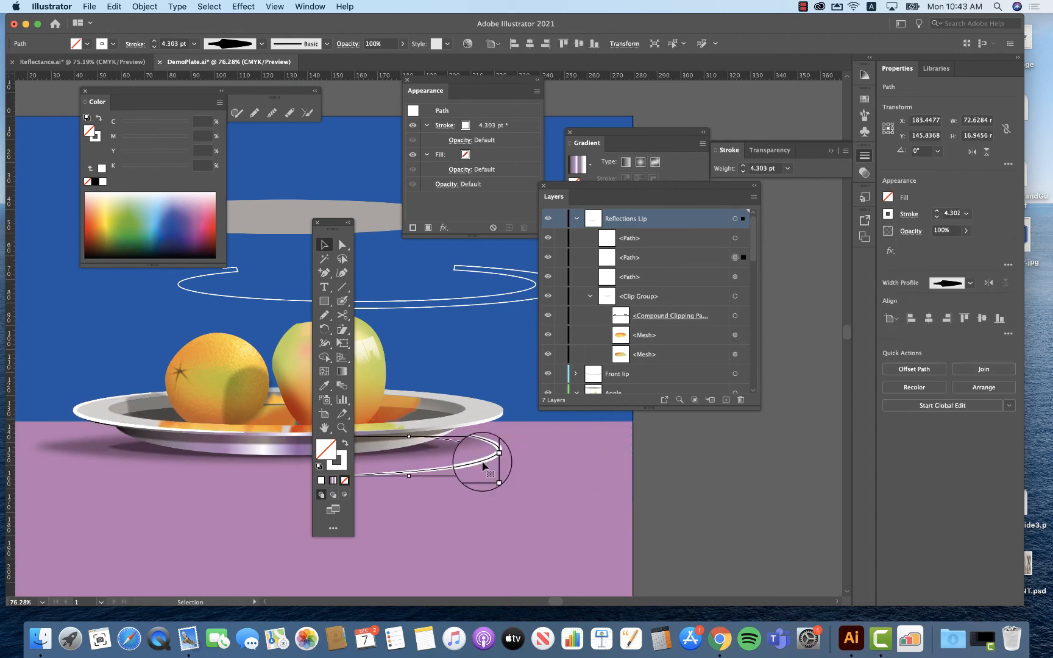
pyautogui.moveTo(482, 463); pyautogui.dragTo(491, 419)
pyautogui.click(517, 437)
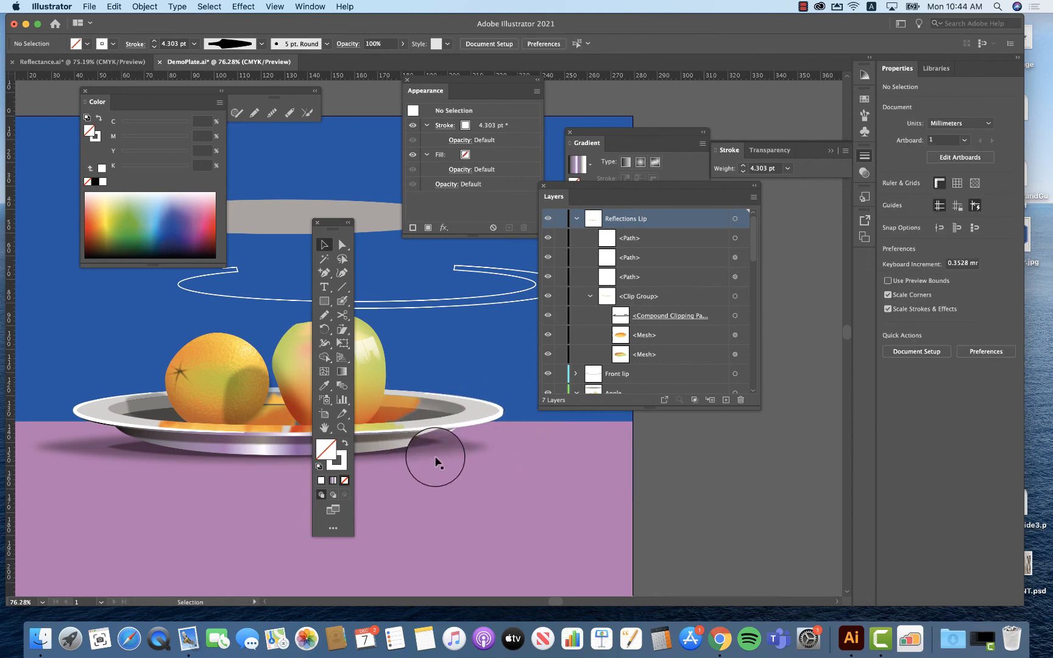
# Step: Select the compound path in the Front lip layer and lock that layer's clip group
pyautogui.click(478, 412)
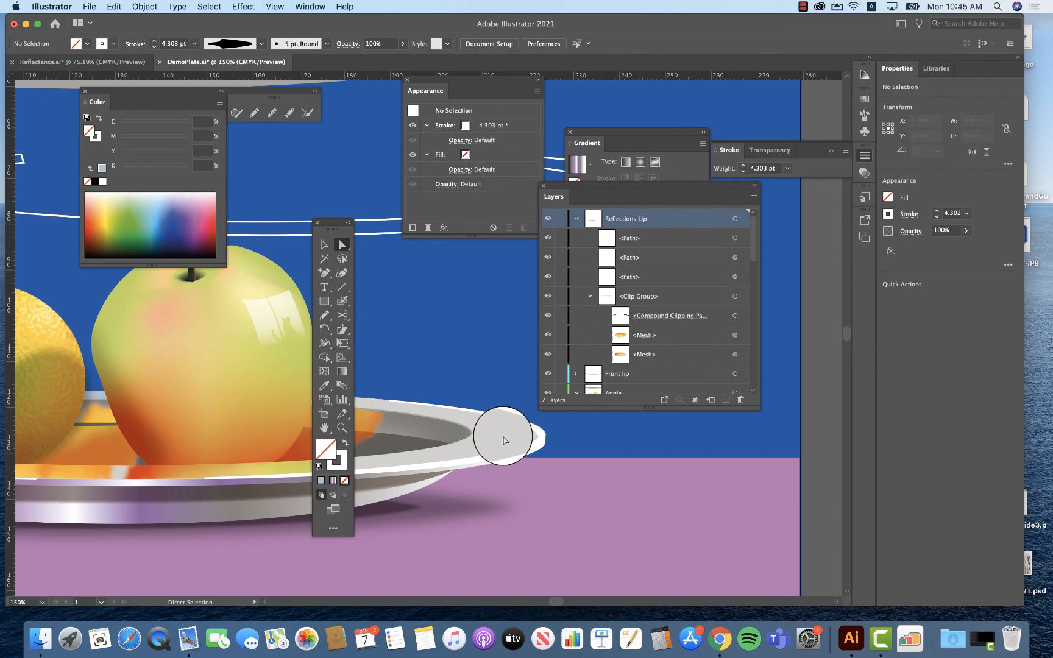
pyautogui.scroll(-4, 670, 356)
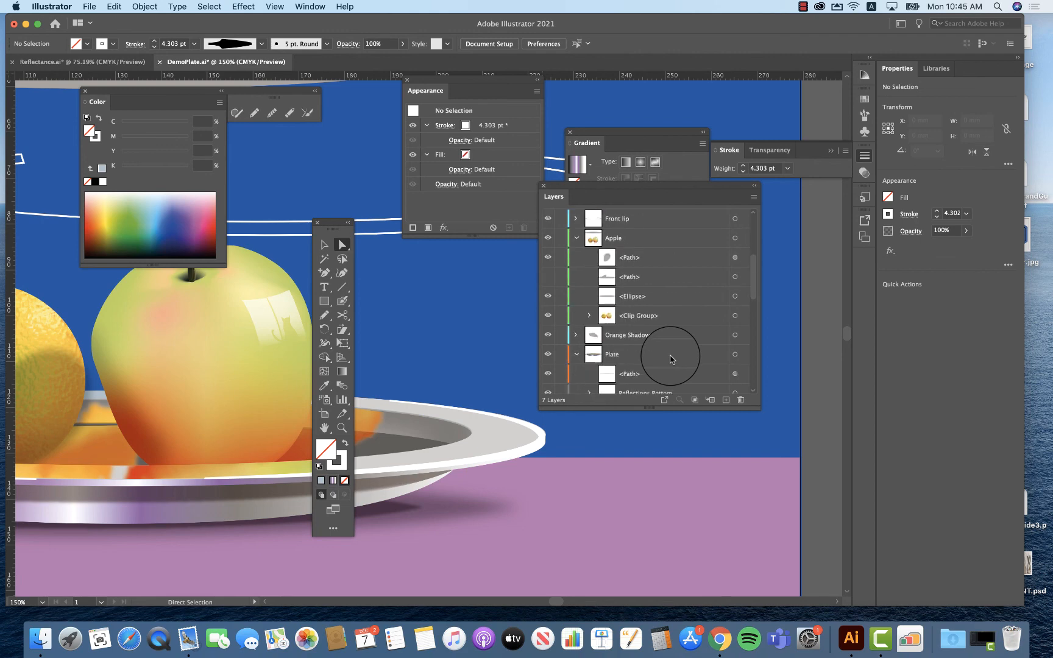
pyautogui.click(735, 257)
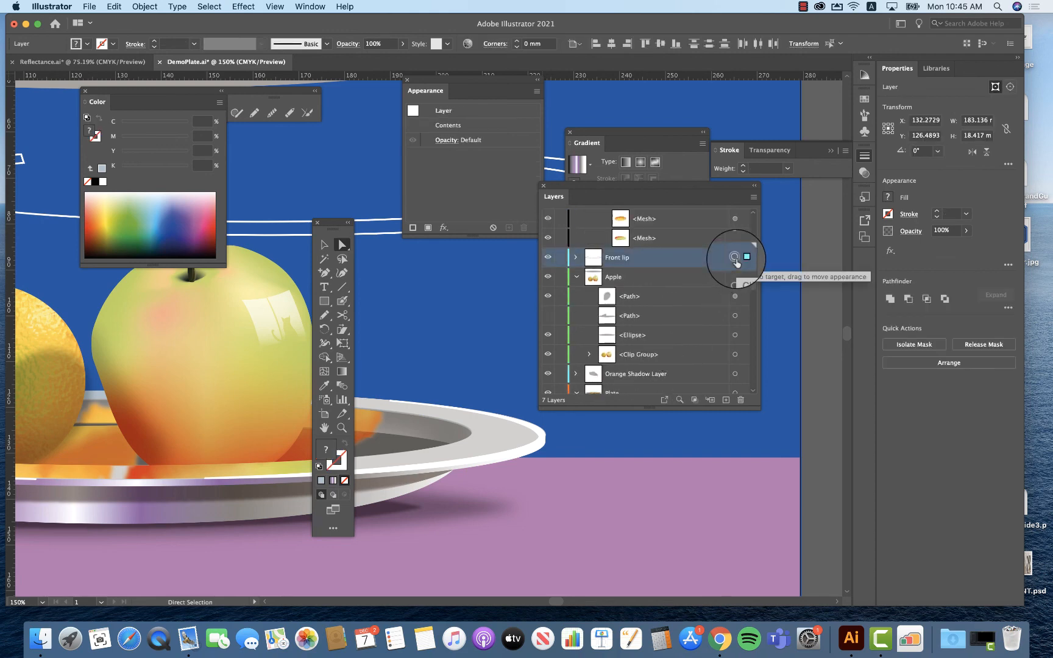
pyautogui.click(575, 257)
pyautogui.click(735, 296)
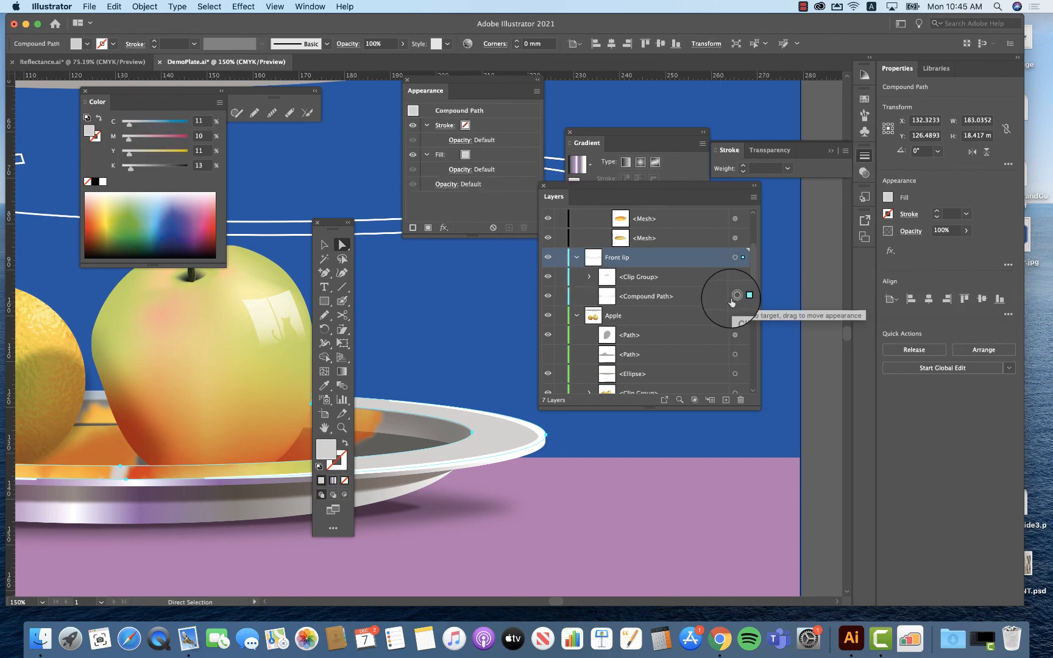
pyautogui.click(560, 278)
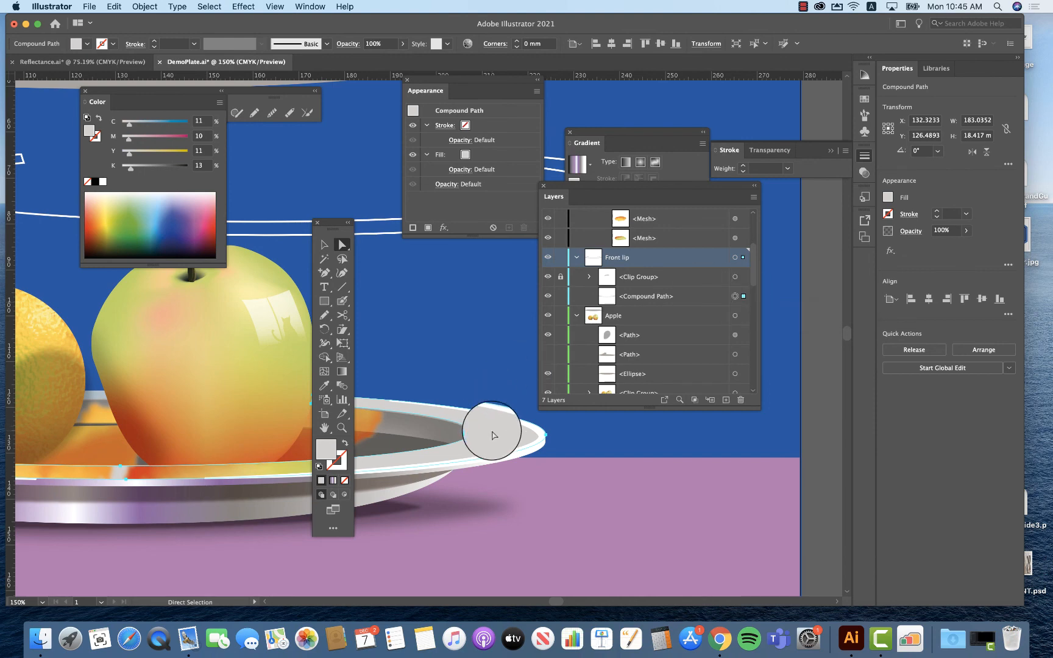
# Step: Add gradient mesh points near the right end of the front lip and colour the lowest added point white
pyautogui.click(324, 371)
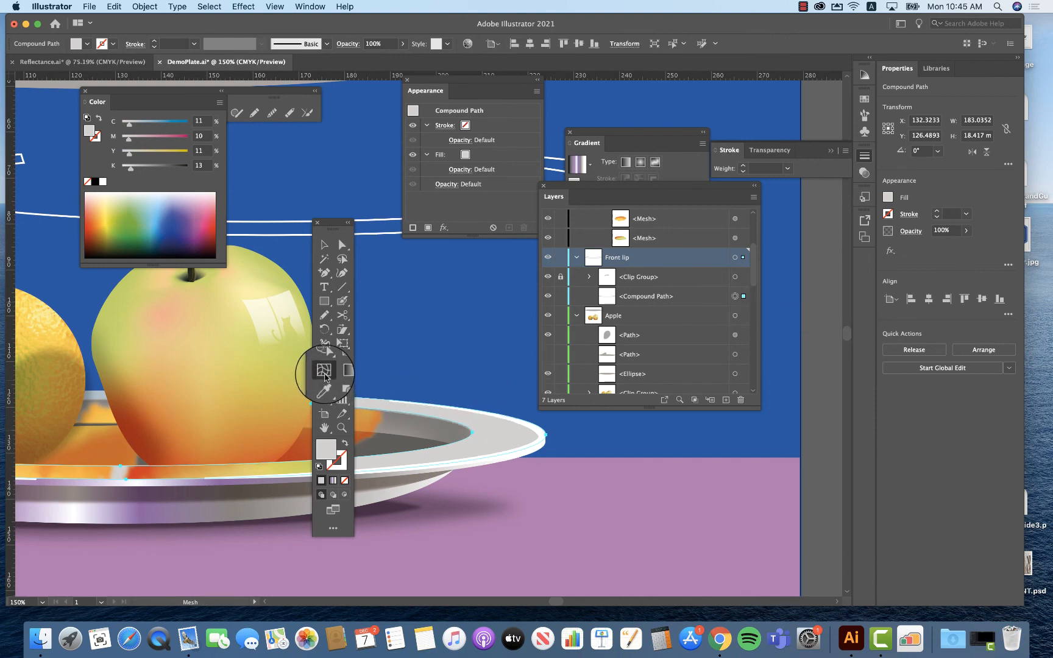
pyautogui.click(498, 434)
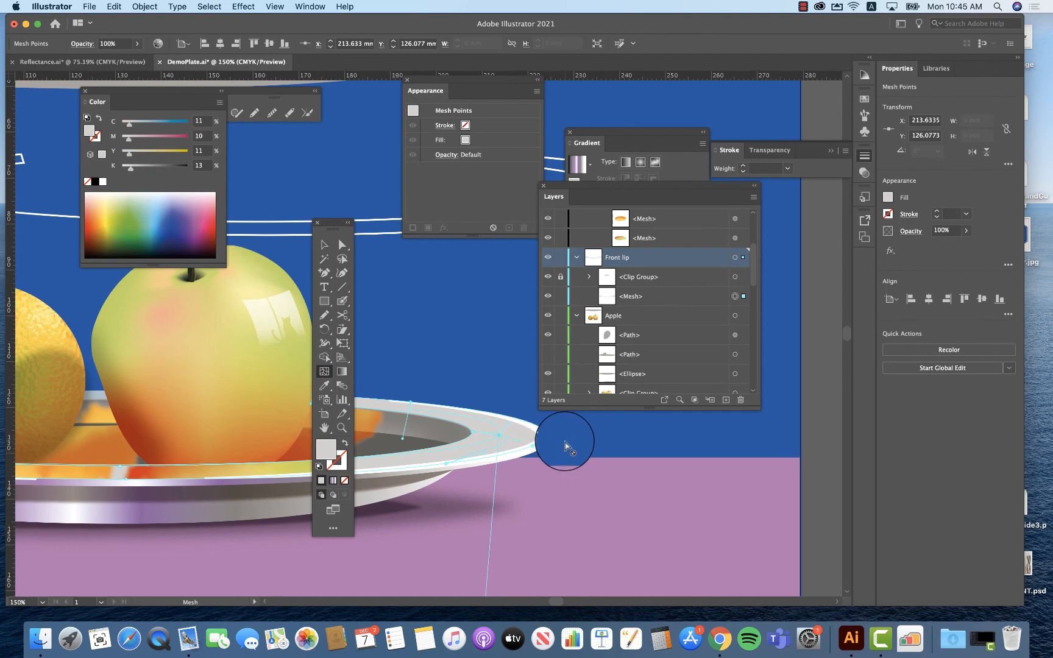
pyautogui.click(516, 430)
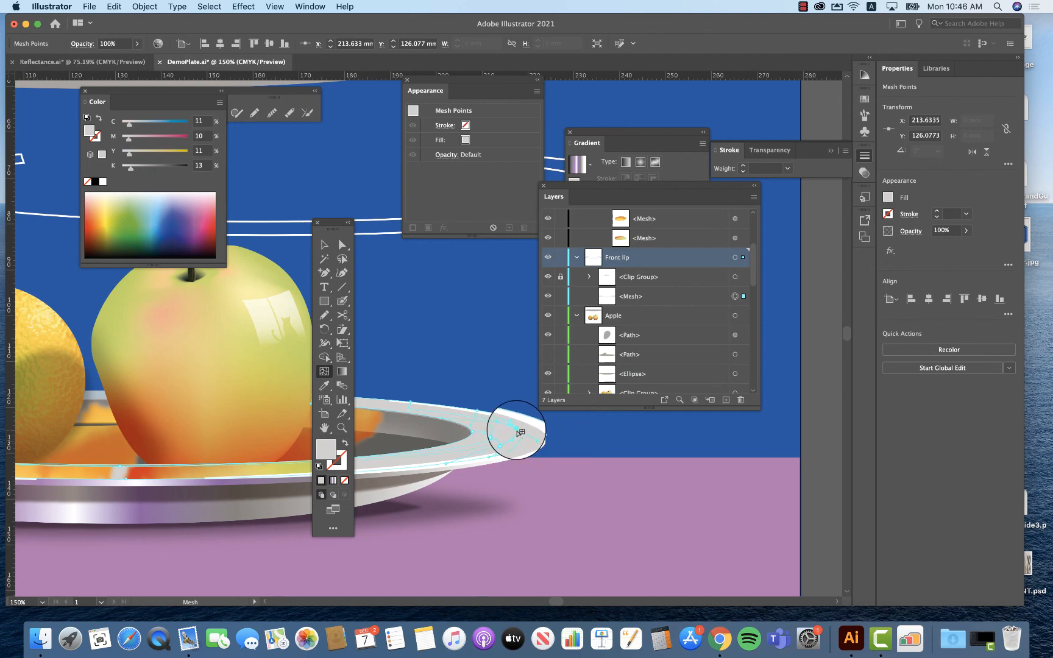
pyautogui.click(480, 450)
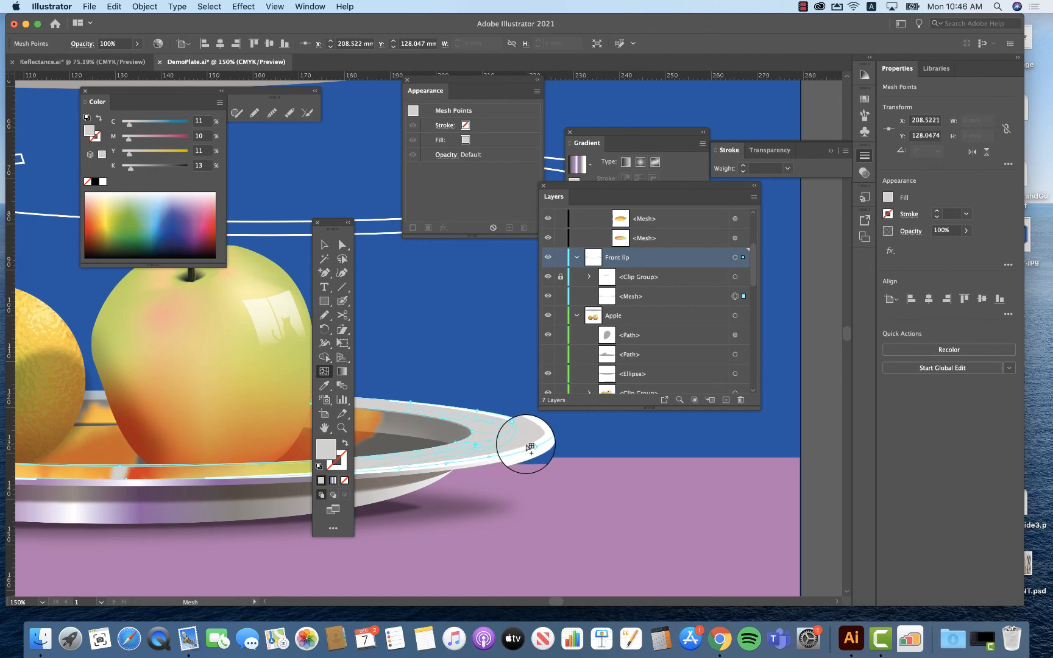
pyautogui.click(103, 183)
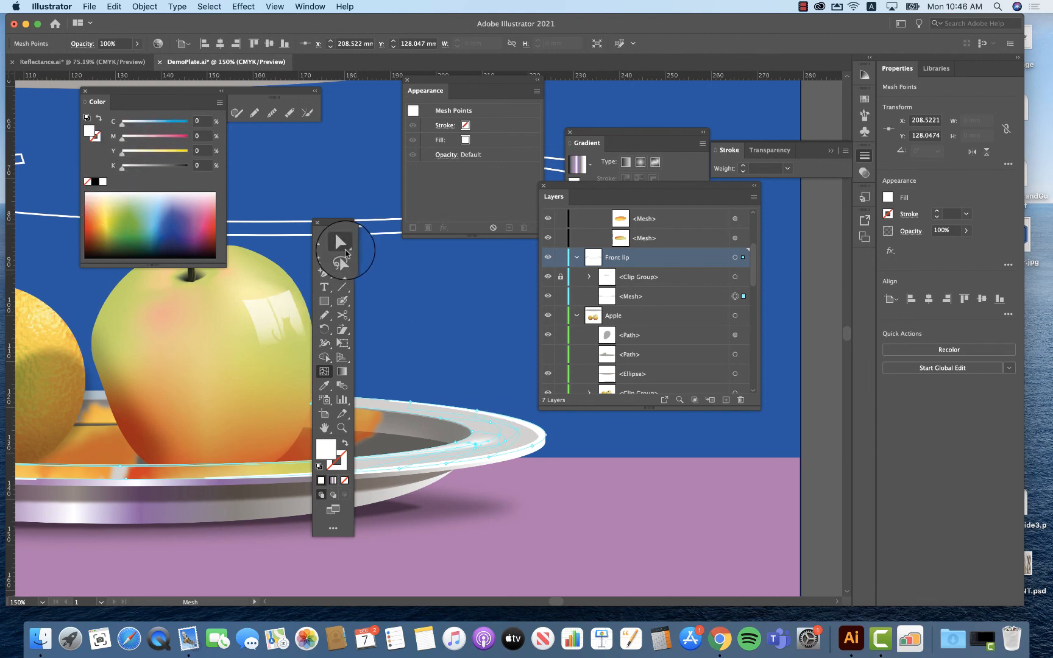
# Step: Colour the lip mesh's upper right point blue with C 72.16, M 47.06, Y 0, K 0, and its outer right point white
pyautogui.click(342, 244)
pyautogui.click(491, 424)
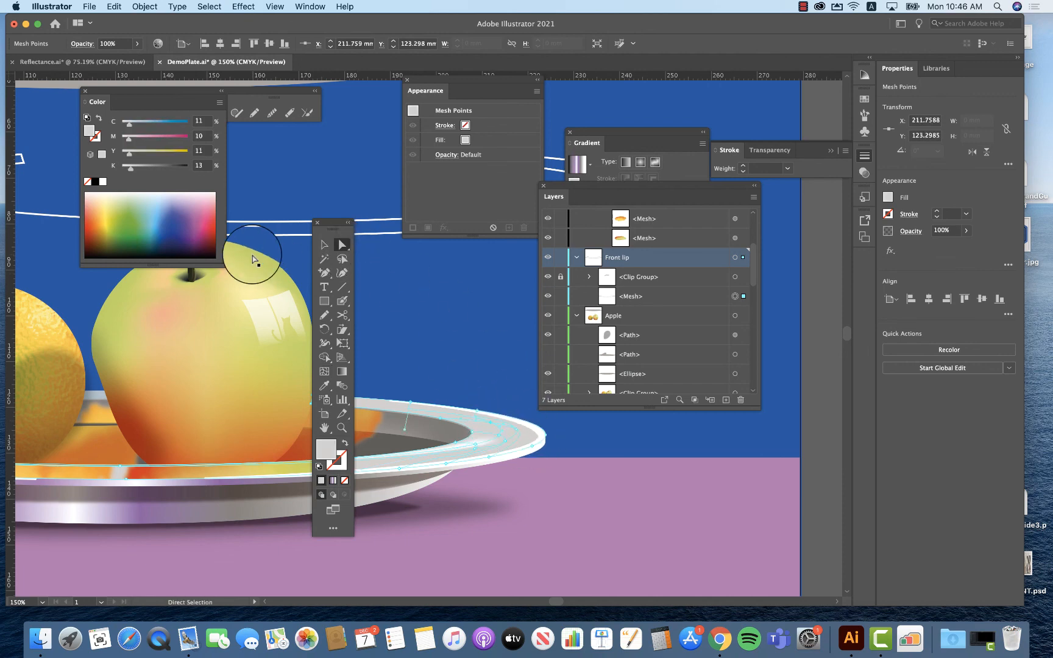
pyautogui.click(166, 211)
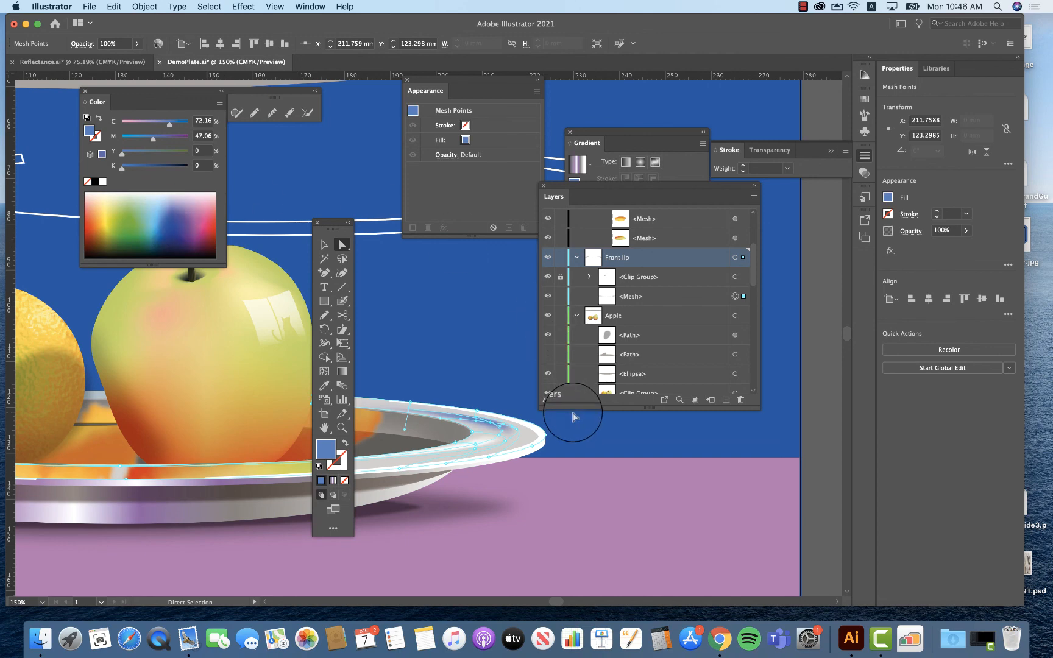
pyautogui.click(516, 429)
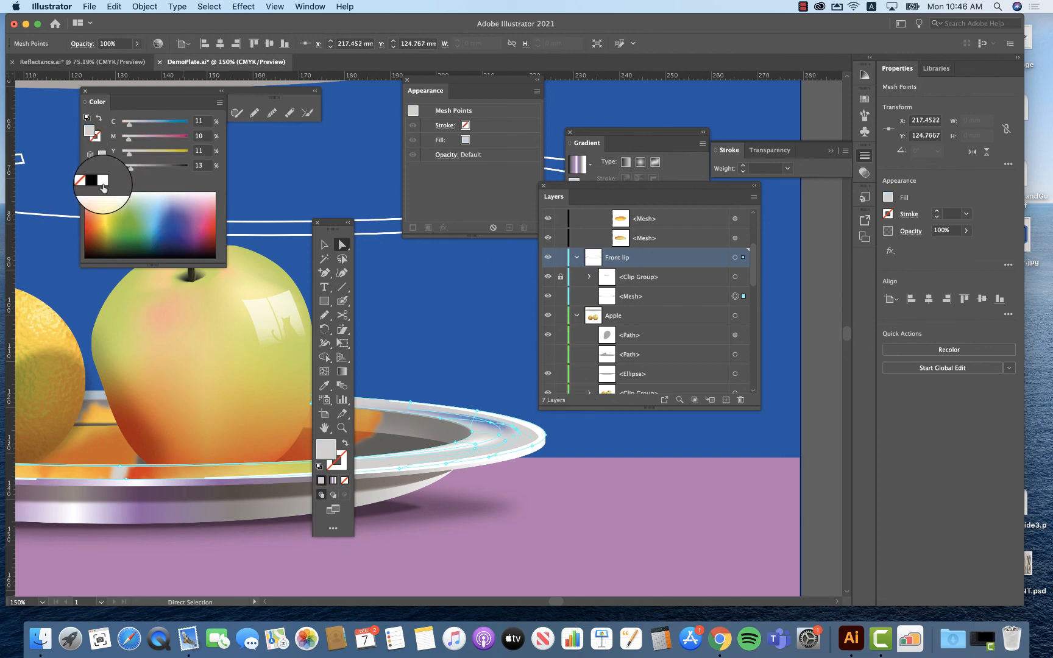
pyautogui.click(103, 180)
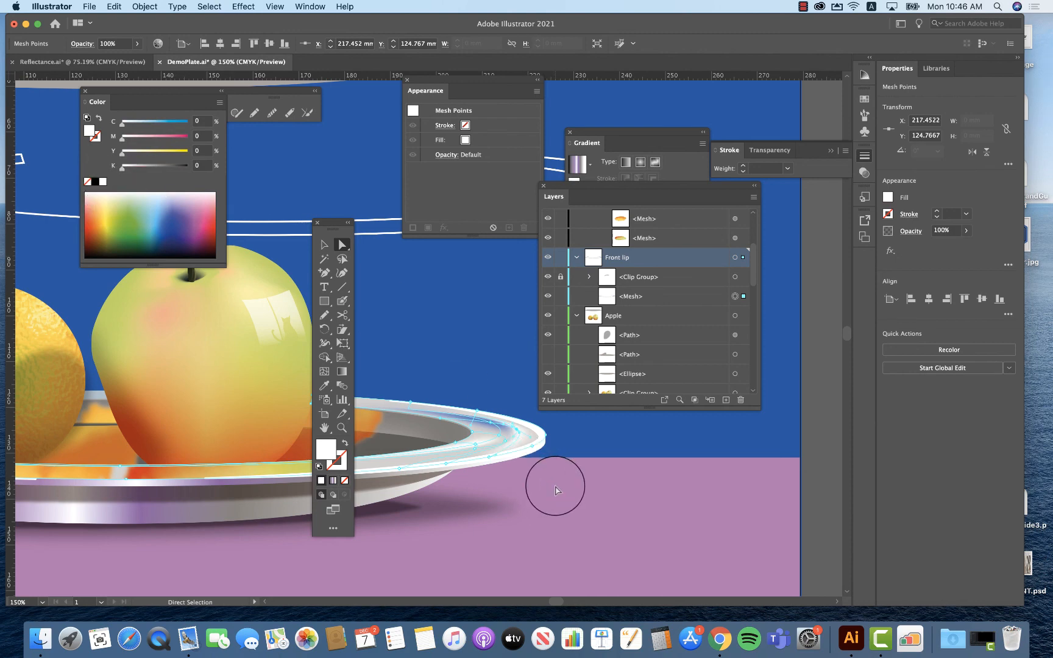
pyautogui.click(530, 491)
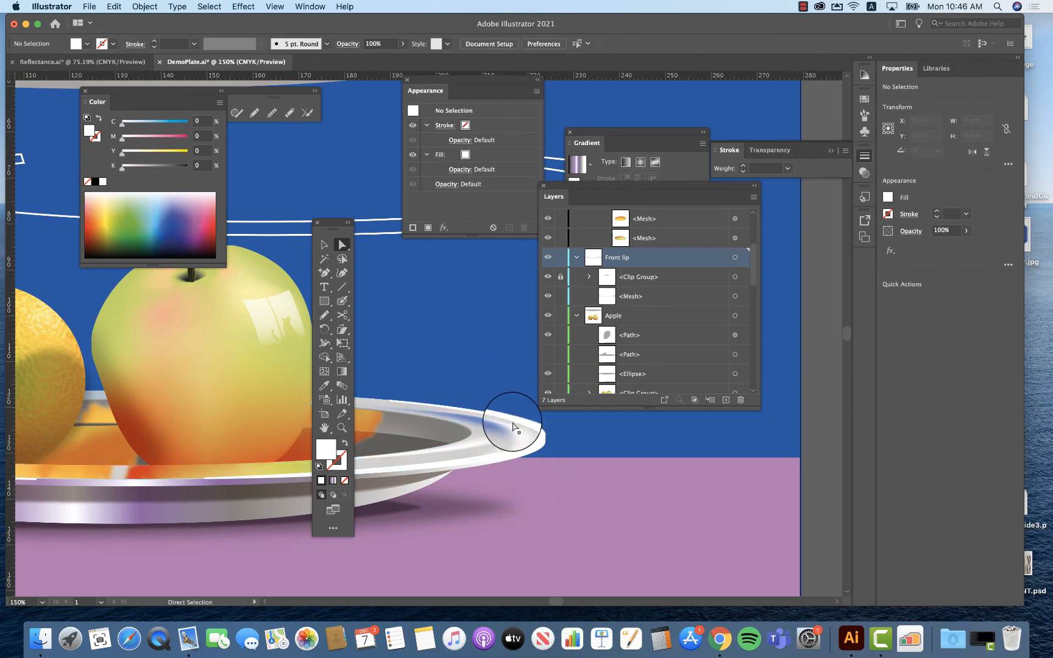
# Step: Lock the side wall reflections' path and the blurred shadow, and select the plate's grey inner ellipse beneath them
pyautogui.click(433, 434)
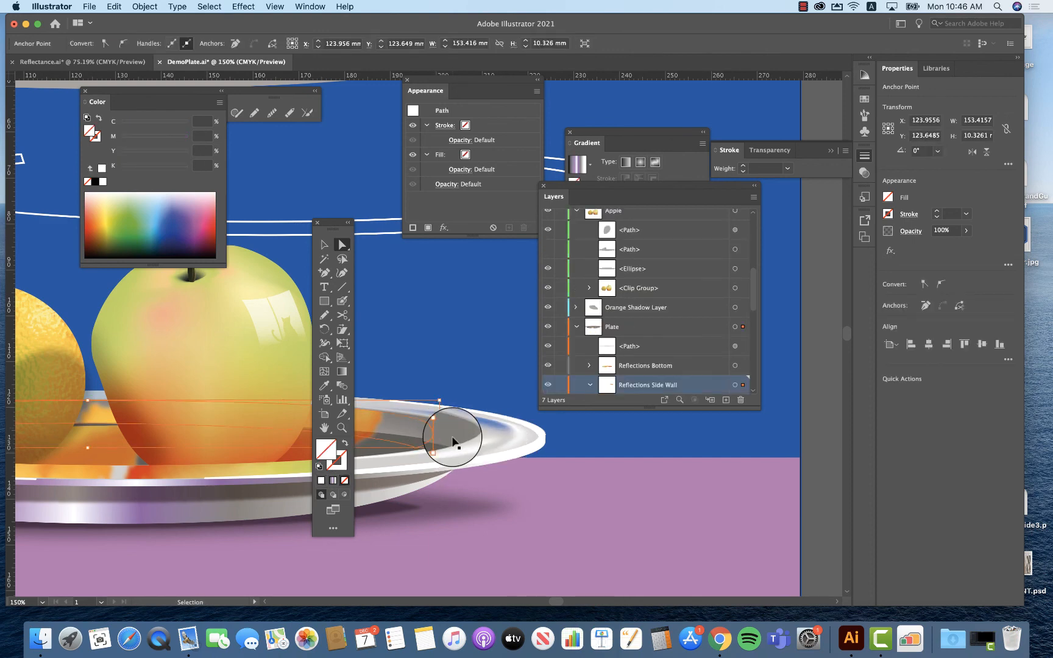
pyautogui.press('super+2')
pyautogui.click(424, 431)
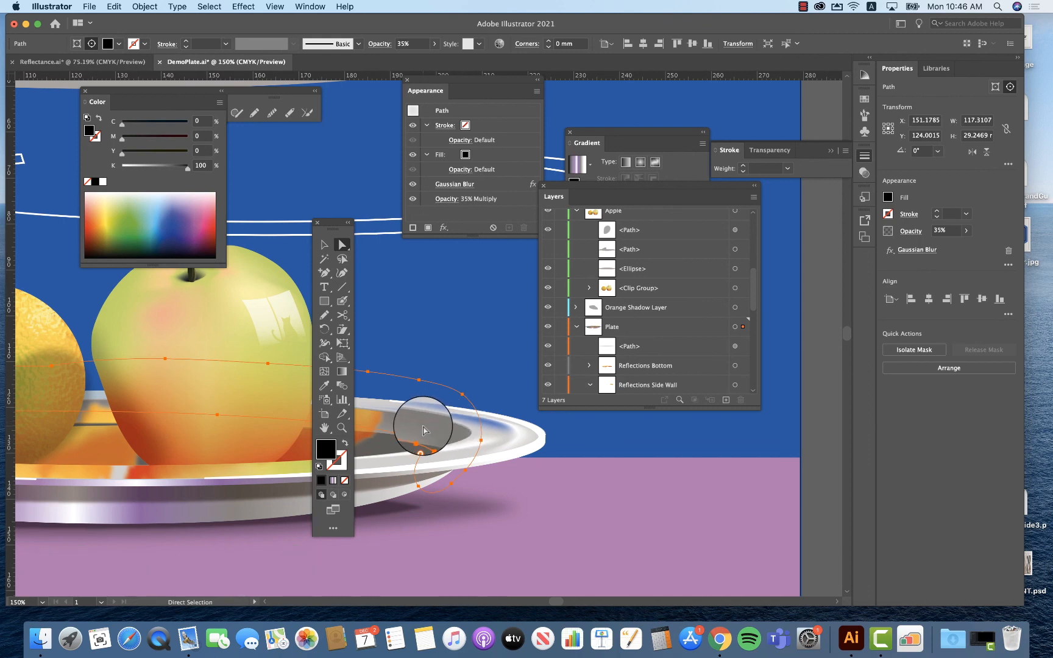
pyautogui.press('super')
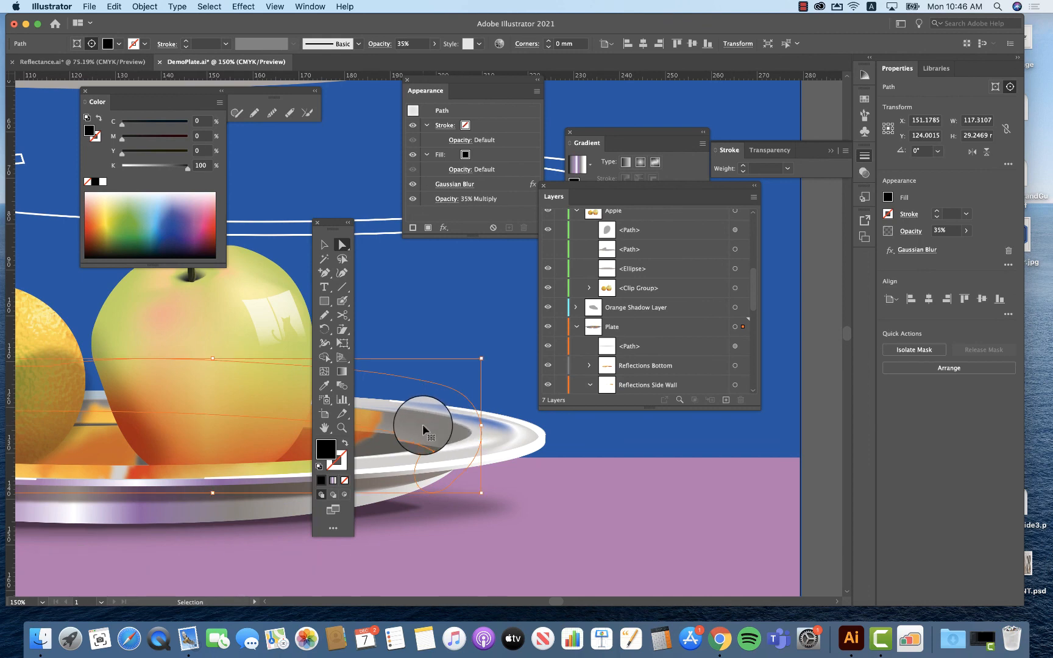
pyautogui.keyDown('super'); pyautogui.click(423, 425); pyautogui.keyUp('super')
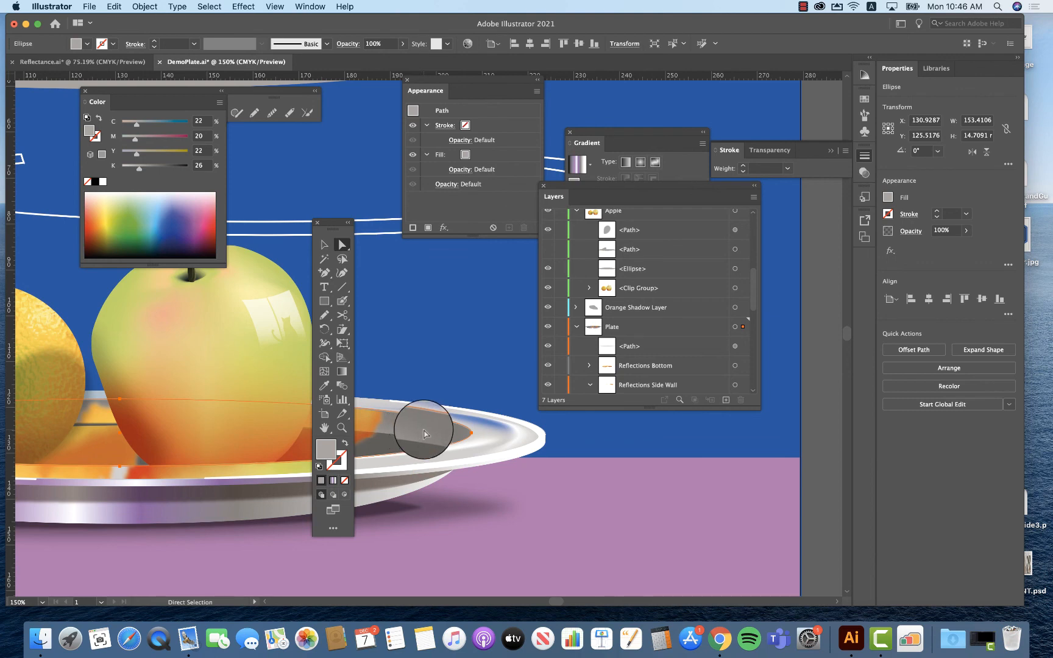
# Step: Add two gradient mesh points near the left end of the plate's inner ellipse and colour the second one white
pyautogui.click(324, 371)
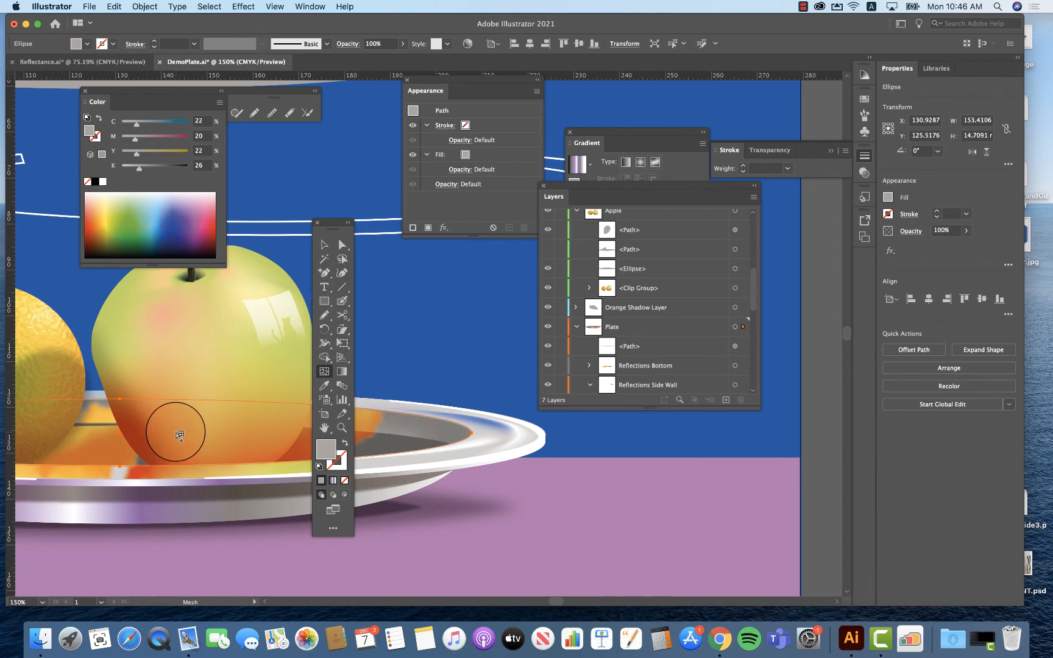
pyautogui.hscroll(-5, 180, 435)
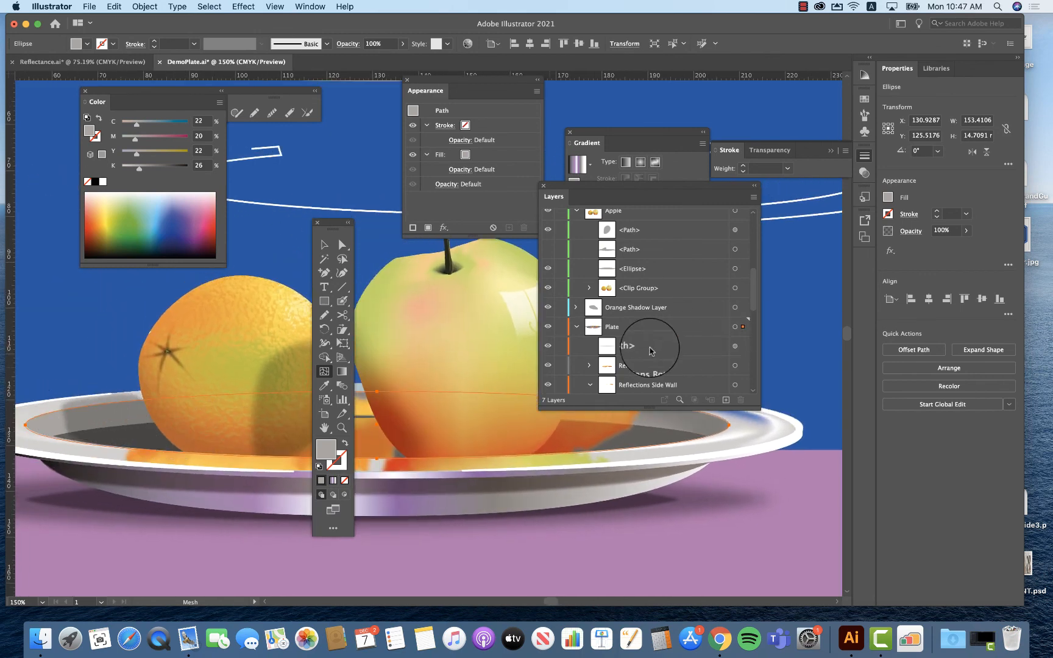
pyautogui.click(56, 424)
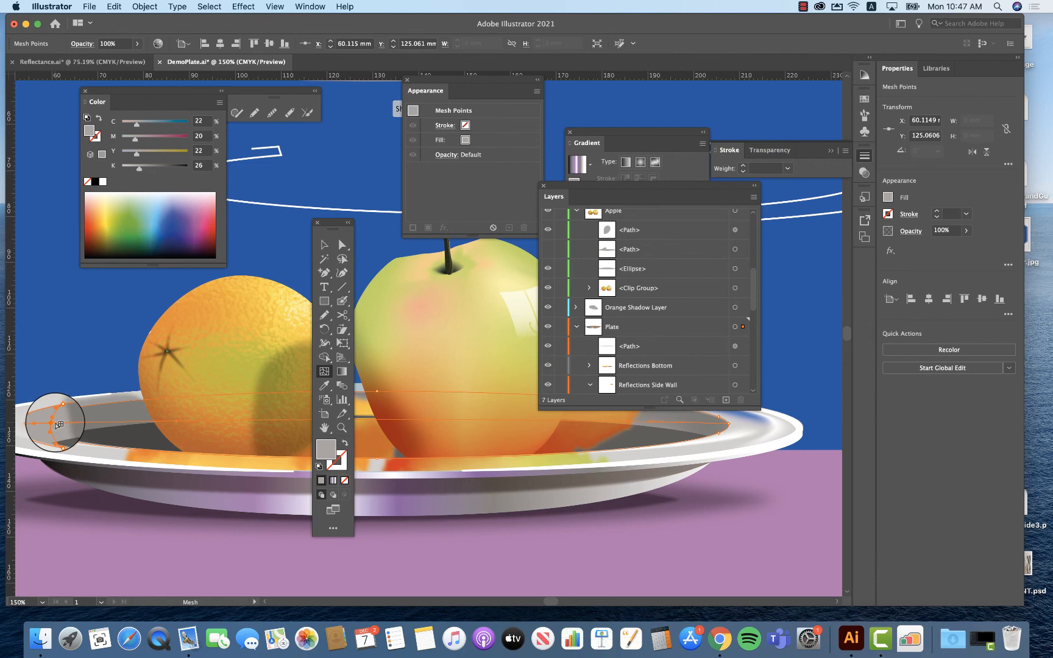
pyautogui.moveTo(56, 423); pyautogui.dragTo(48, 428)
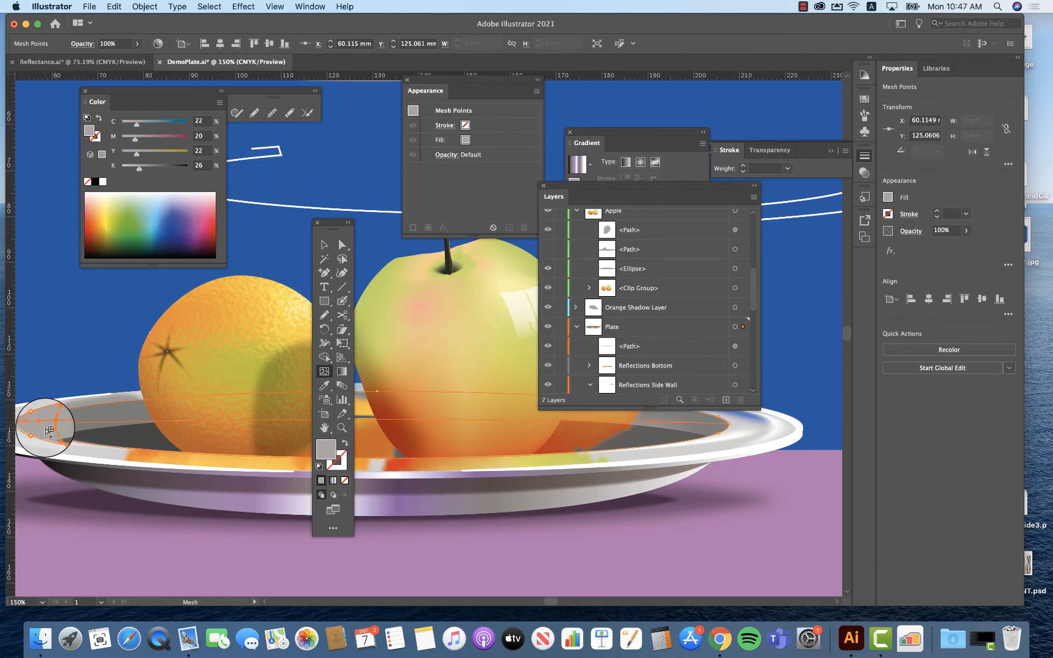
pyautogui.click(103, 182)
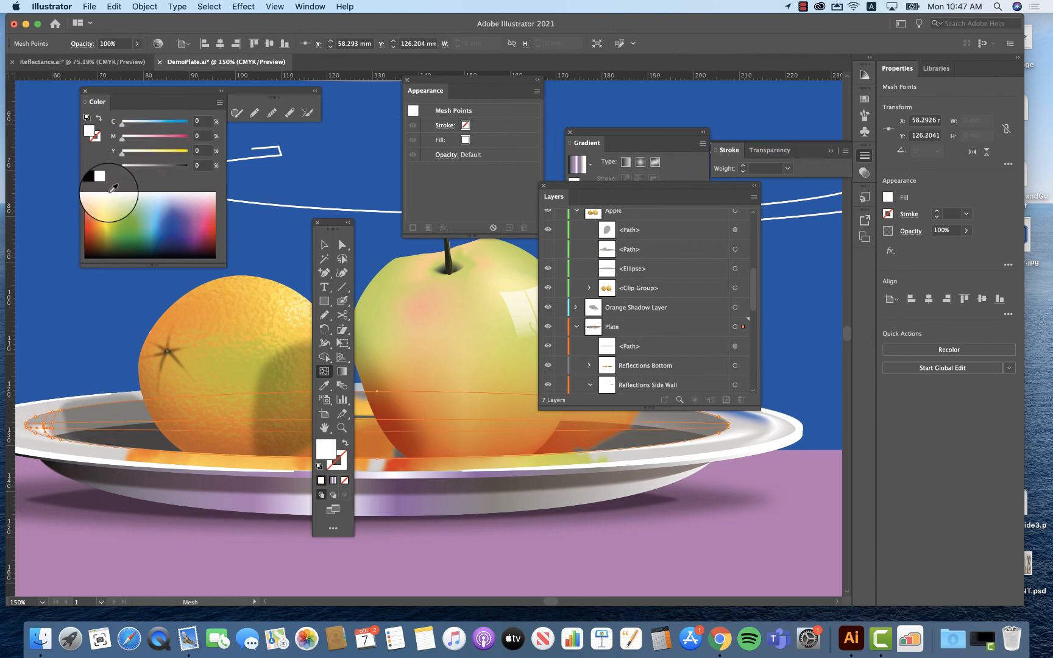
# Step: Colour the neighbouring mesh point just above the white one in the inner ellipse white as well
pyautogui.keyDown('super'); pyautogui.click(44, 427); pyautogui.keyUp('super')
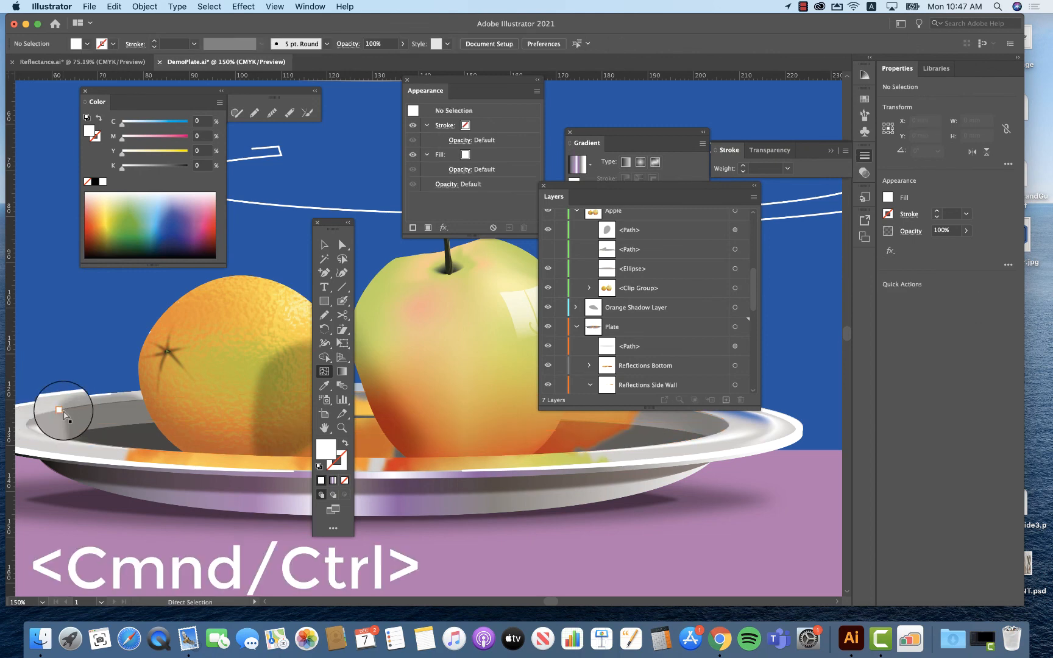
pyautogui.click(45, 423)
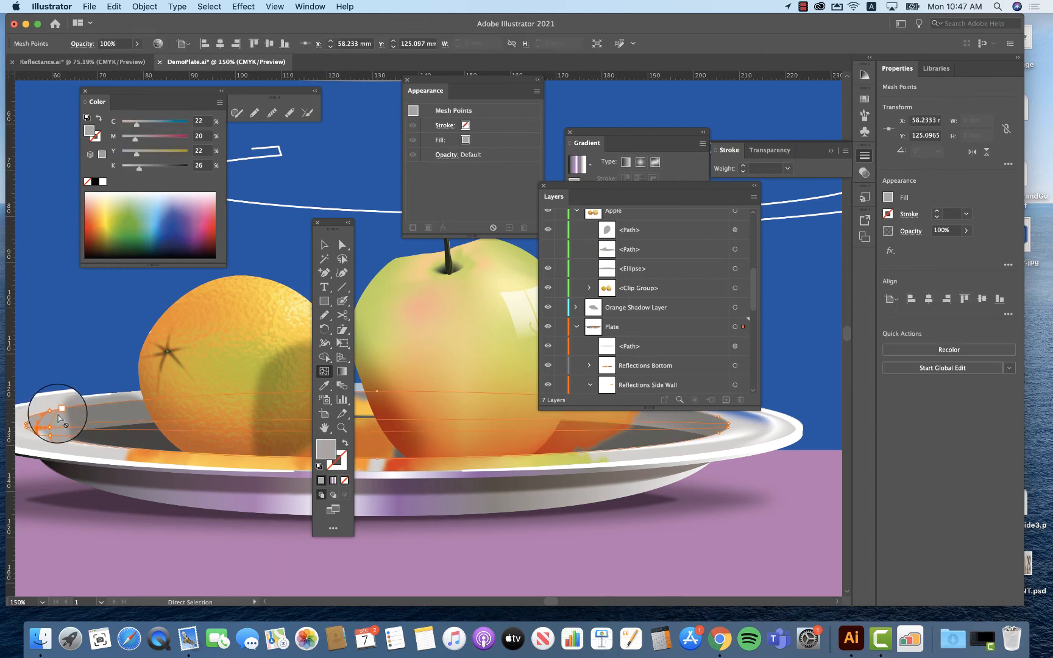
pyautogui.click(103, 182)
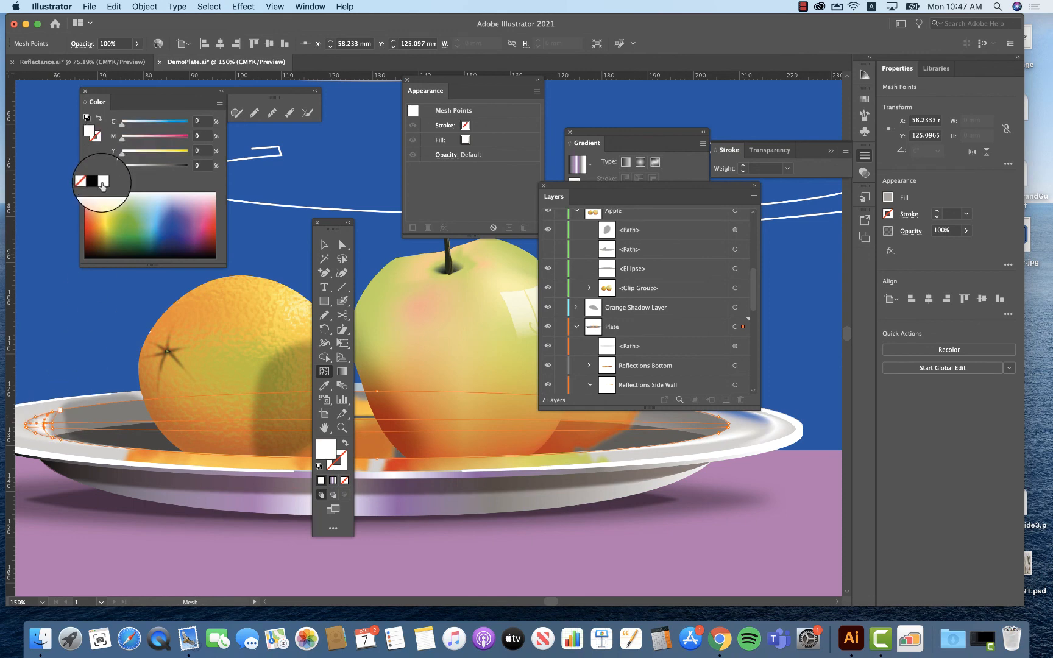
# Step: Add a mesh point beside the white ones at the inner ellipse's left end and colour it orange with M 31.37, Y 74.51
pyautogui.keyDown('super'); pyautogui.click(64, 307); pyautogui.keyUp('super')
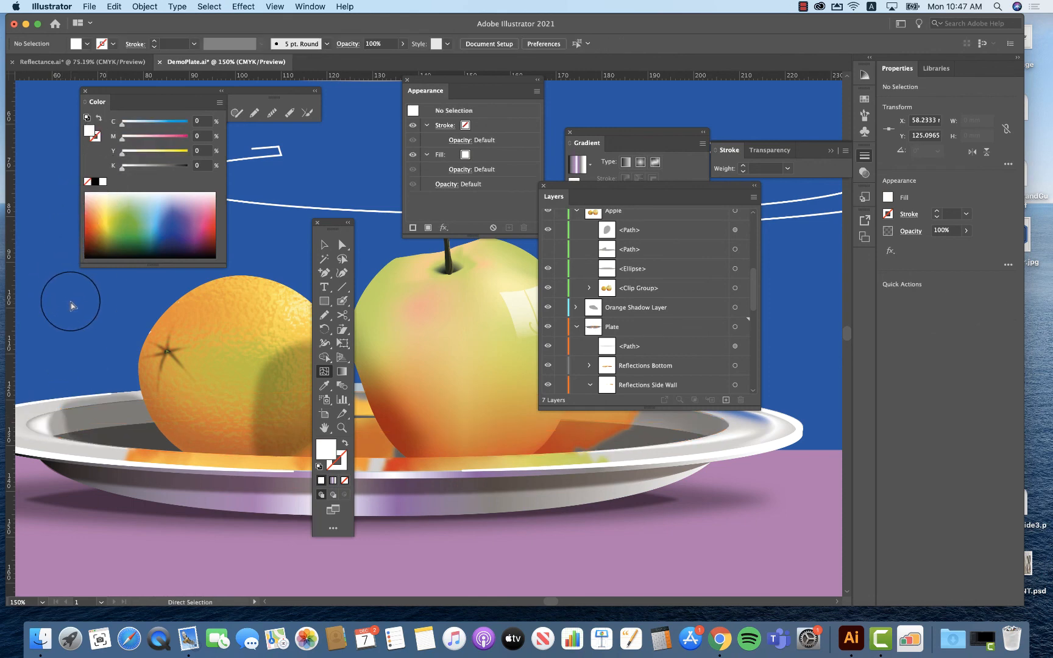
pyautogui.click(52, 426)
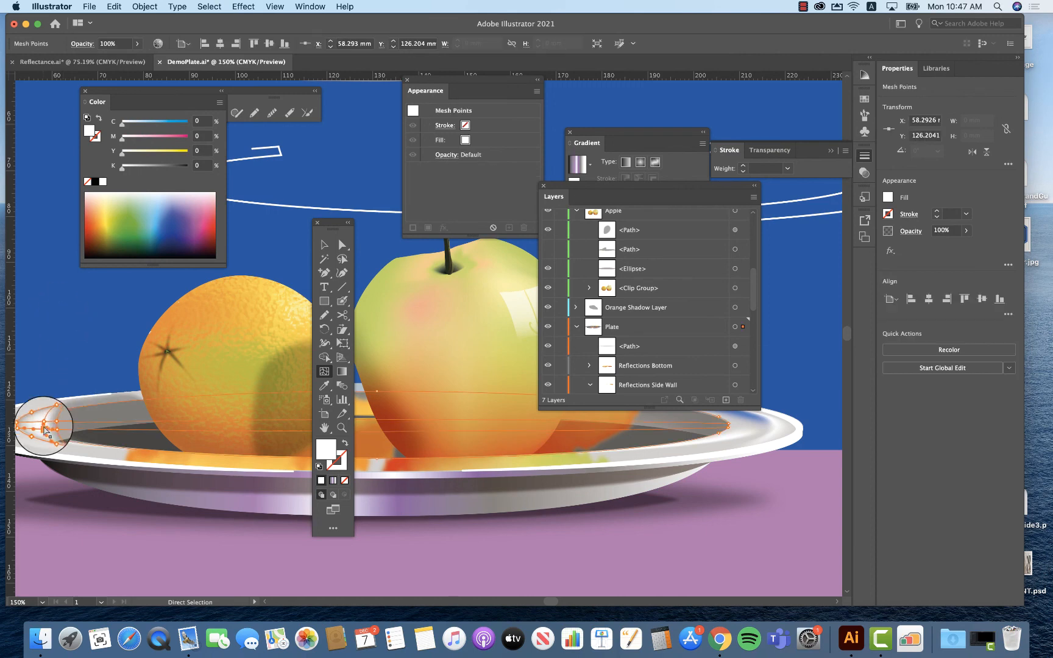
pyautogui.keyDown('super'); pyautogui.click(53, 424); pyautogui.keyUp('super')
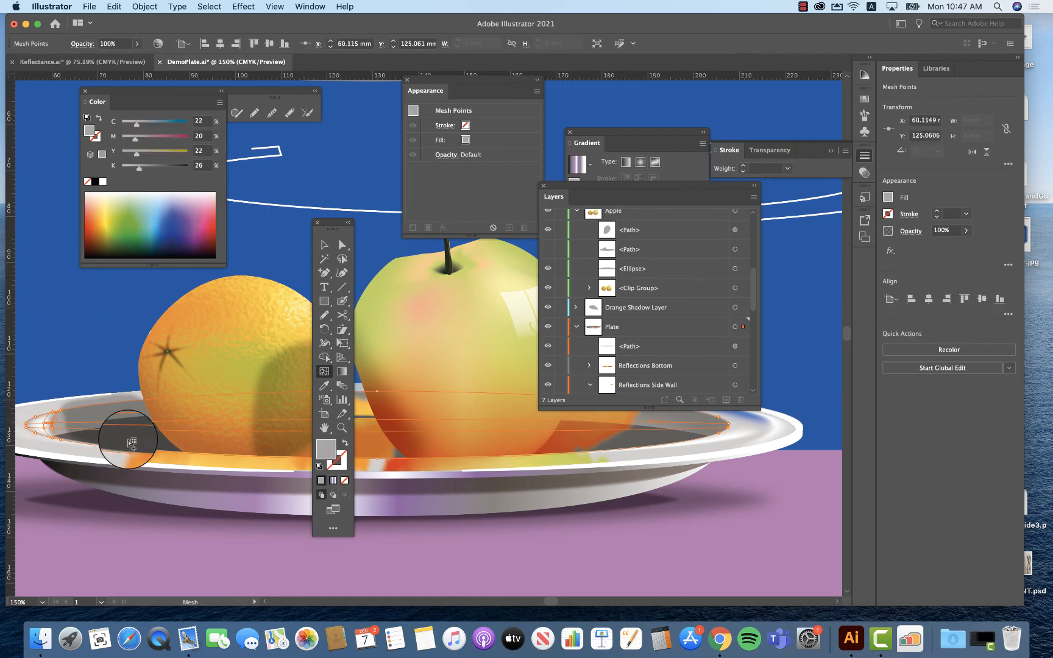
pyautogui.click(102, 210)
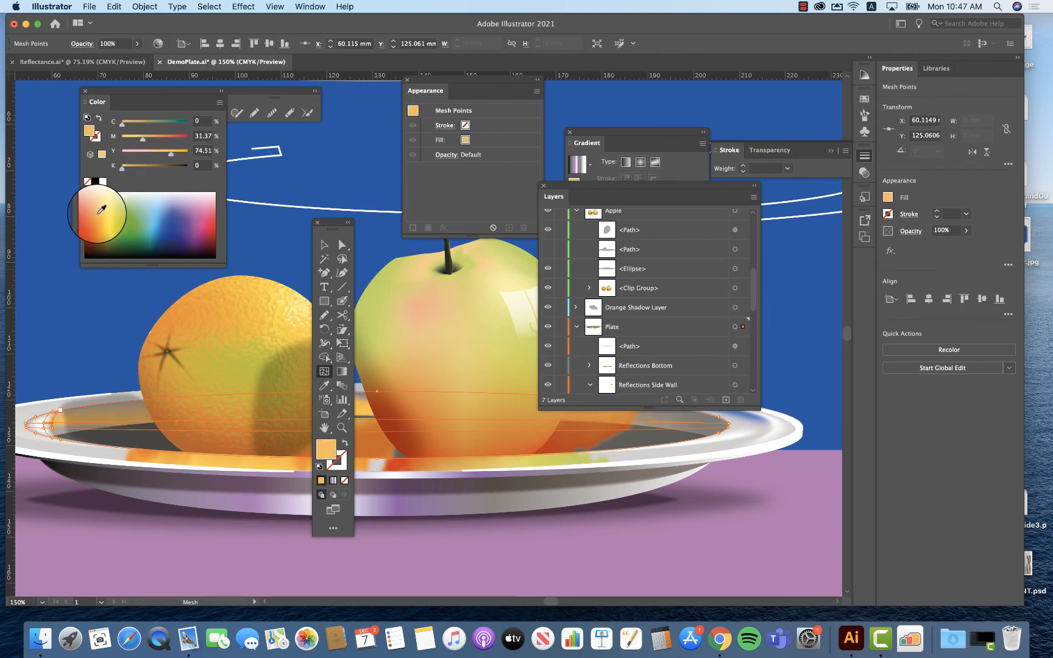
# Step: Add a gradient mesh point near the right end of the plate's inner ellipse and colour it reddish orange
pyautogui.click(705, 425)
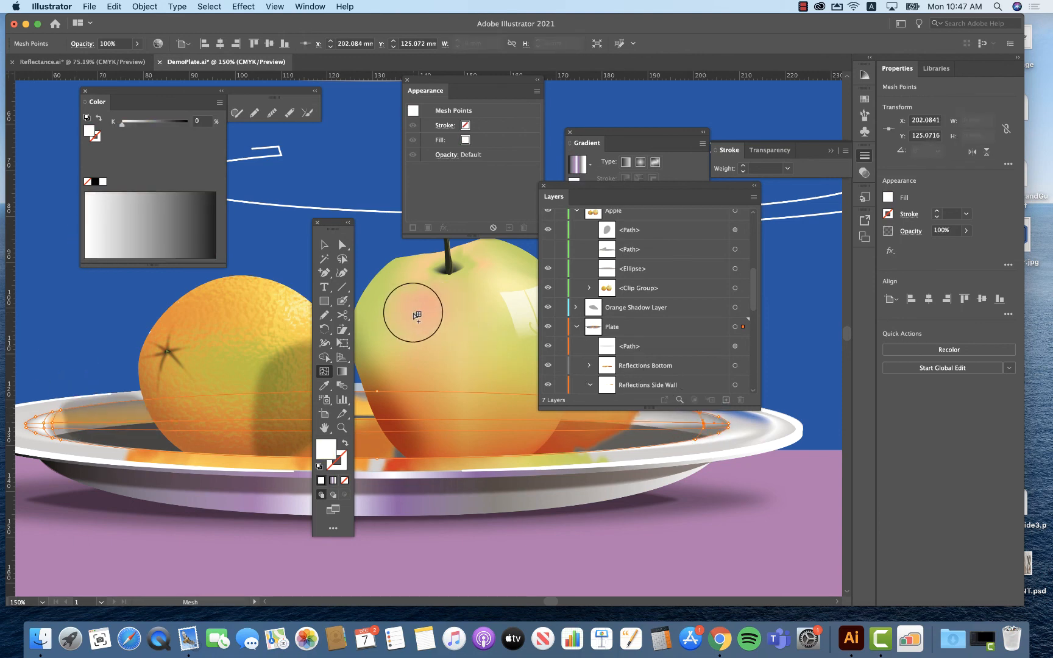
pyautogui.click(95, 208)
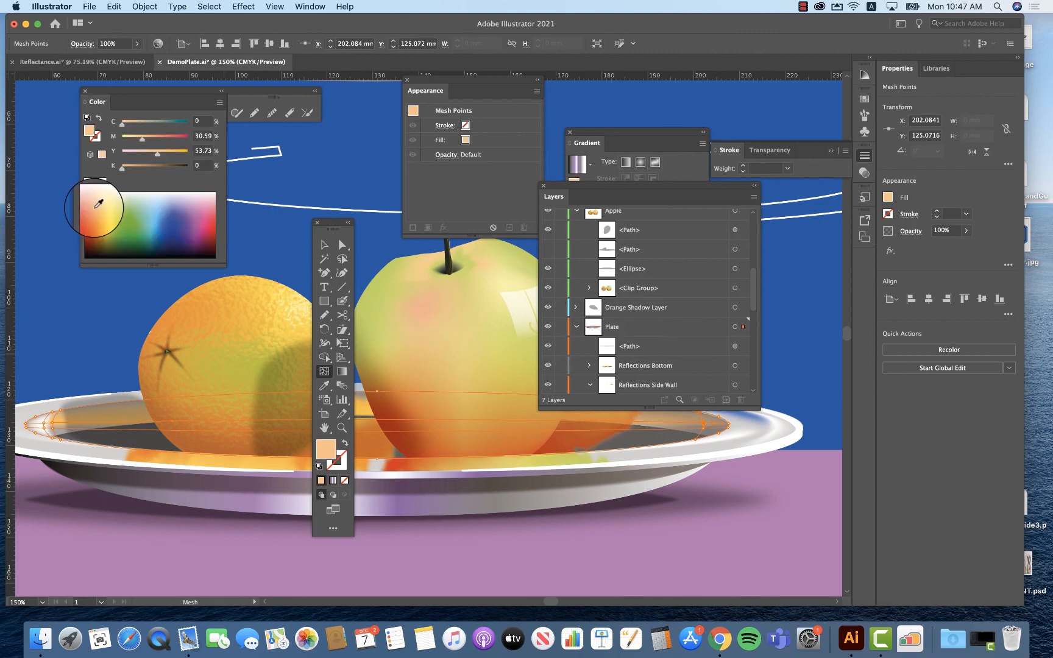
pyautogui.click(94, 205)
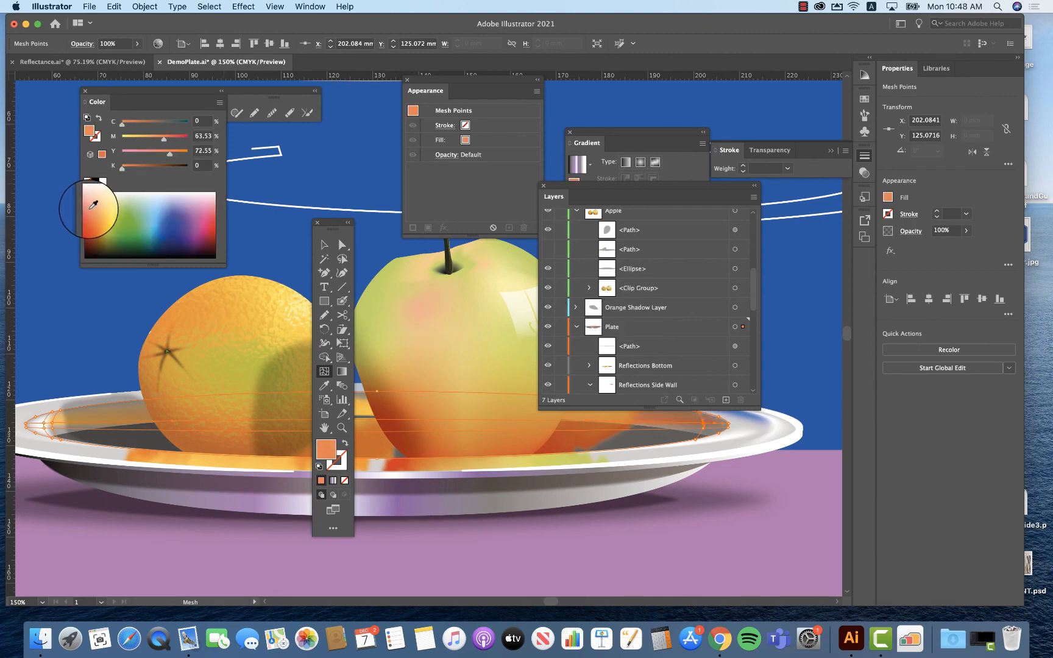
# Step: Add another mesh point just inside the orange one at the ellipse's right end and colour it light grey with K 22
pyautogui.click(683, 422)
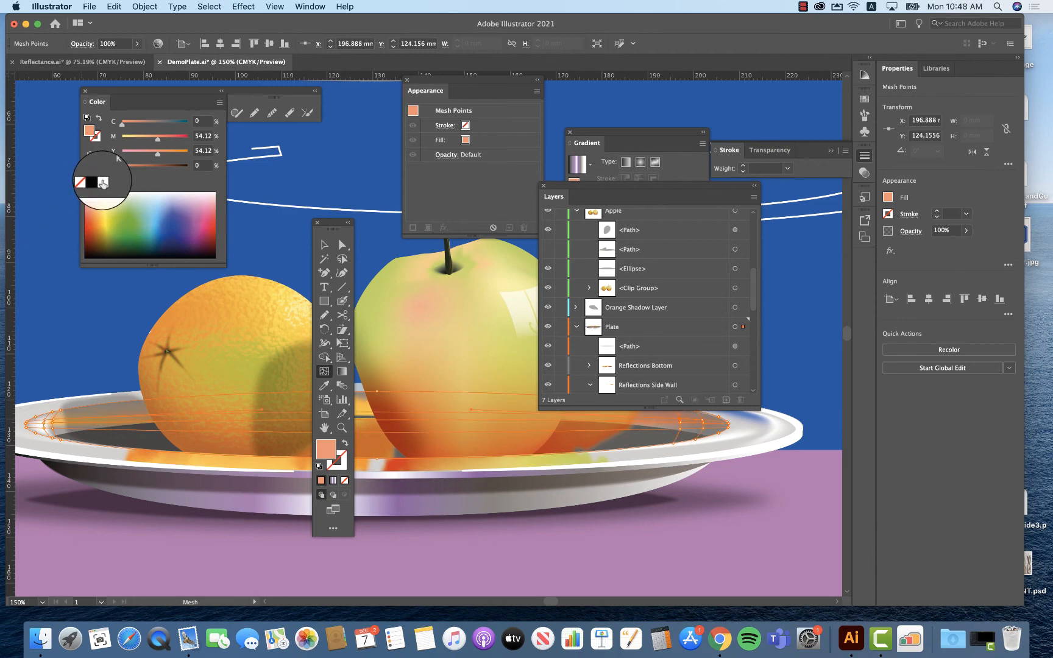
pyautogui.click(103, 183)
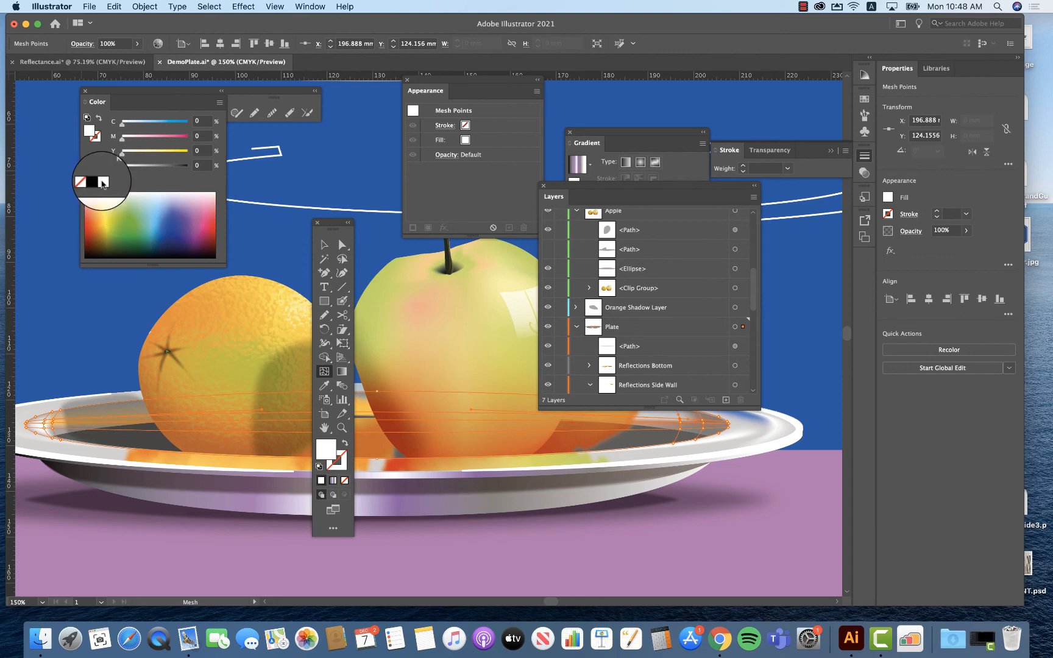
pyautogui.moveTo(122, 166); pyautogui.dragTo(136, 165)
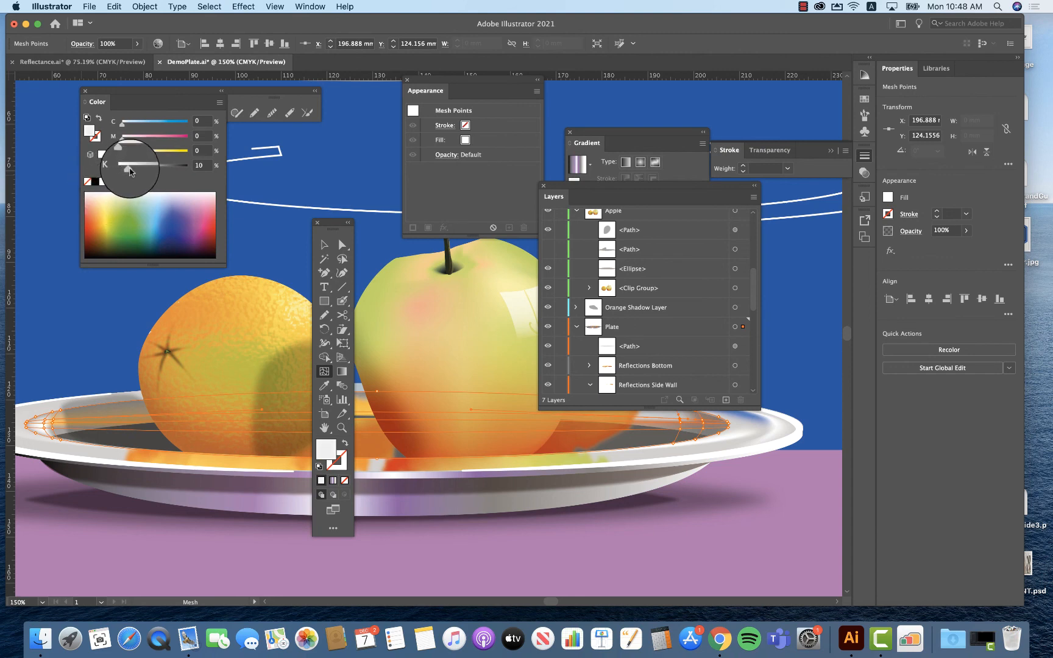
pyautogui.moveTo(627, 196); pyautogui.dragTo(783, 112)
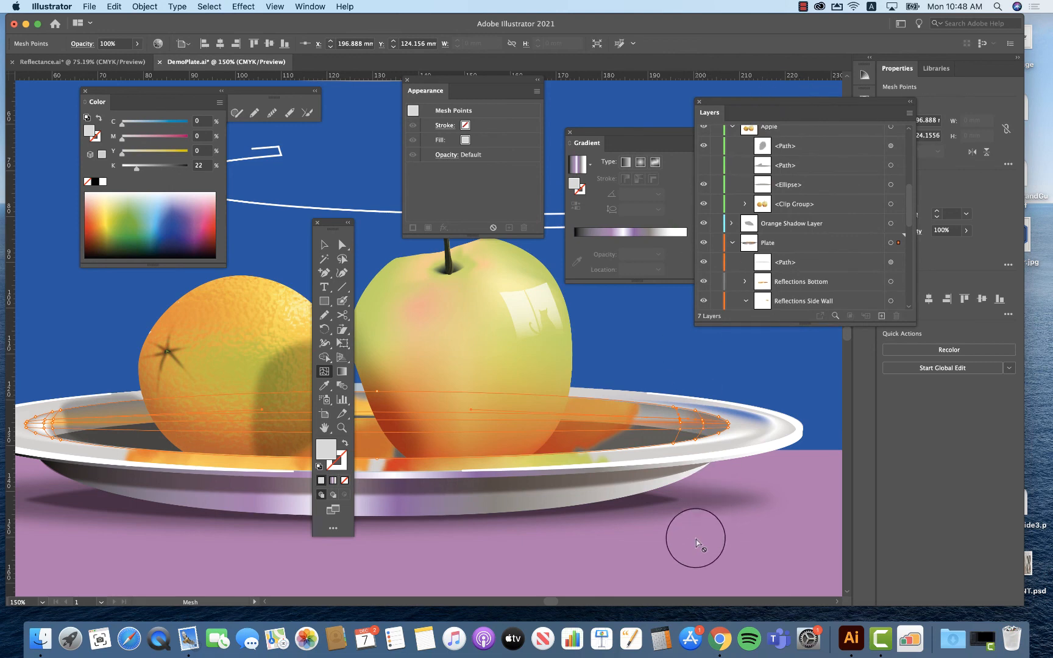
# Step: Draw a jagged reflection about 19.6 mm wide and 4.9 mm high on the plate's inner surface right of the apple with the Pencil tool
pyautogui.keyDown('super'); pyautogui.click(633, 527); pyautogui.keyUp('super')
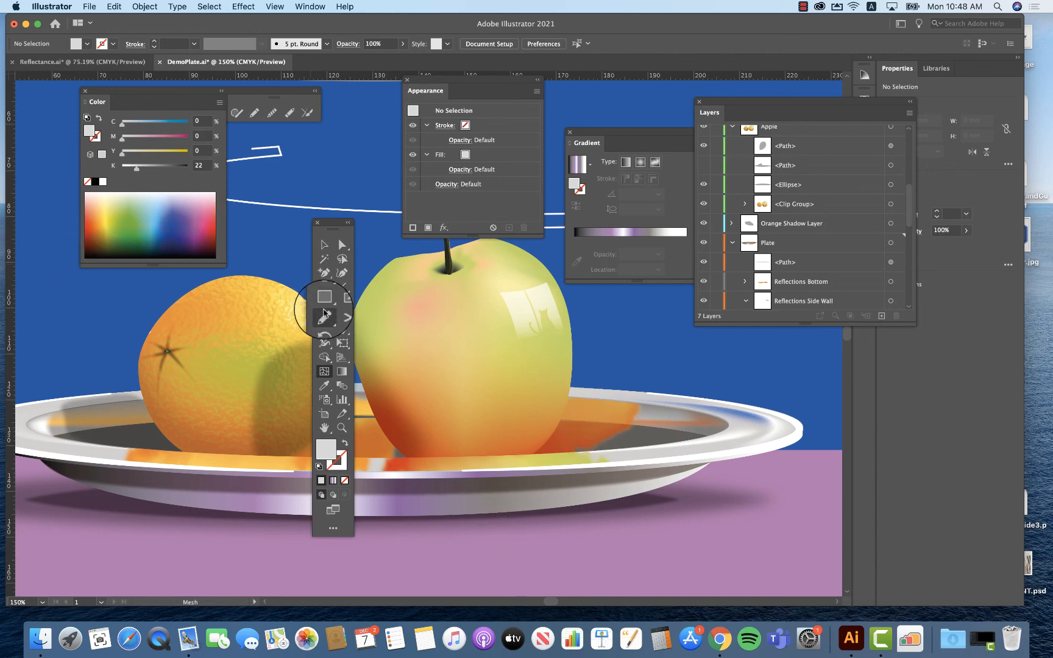
pyautogui.moveTo(325, 315); pyautogui.dragTo(369, 334)
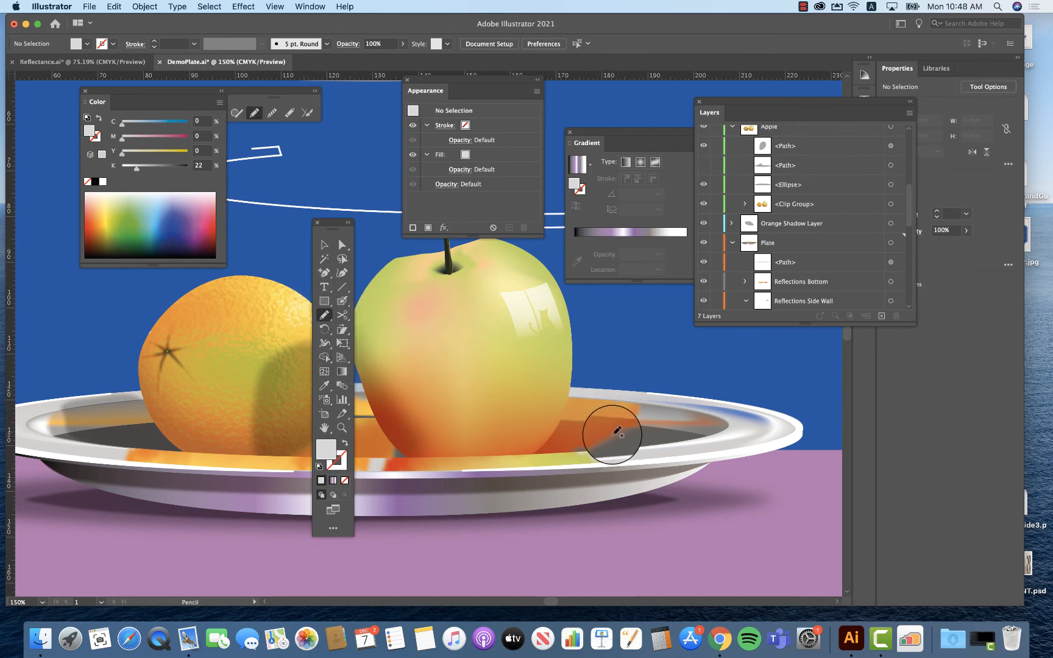
pyautogui.moveTo(633, 430)
pyautogui.mouseDown()
pyautogui.moveTo(583, 429)
pyautogui.moveTo(628, 437)
pyautogui.moveTo(614, 441)
pyautogui.moveTo(660, 427)
pyautogui.moveTo(626, 425)
pyautogui.mouseUp()
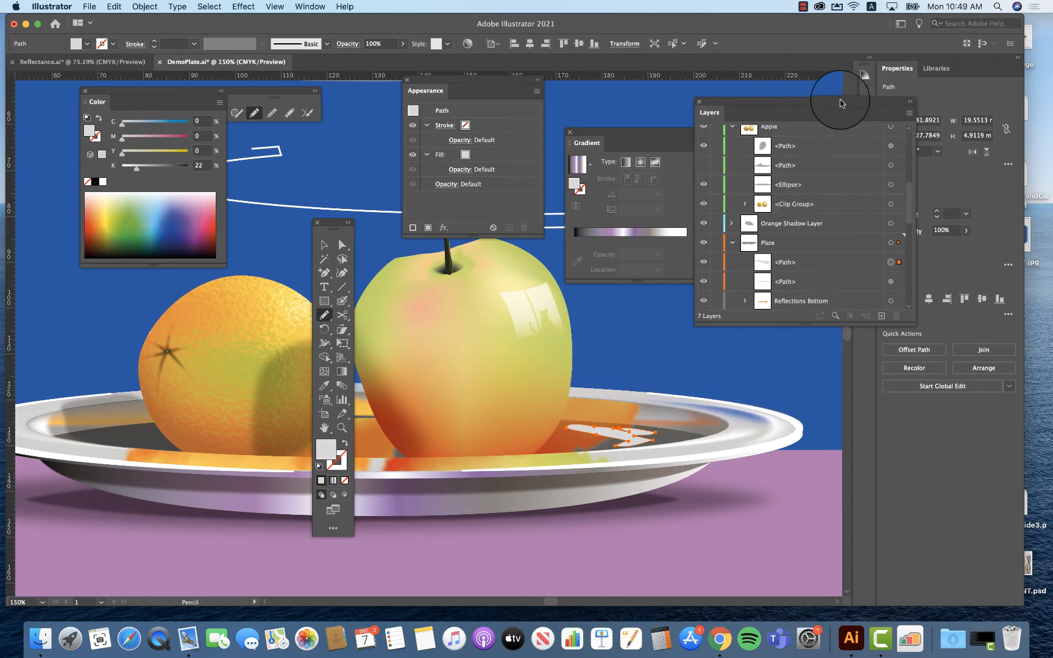
# Step: Fill the reflection with a linear gradient, remove its middle white stop, and colour the start stop blue with C 87.84, M 65.49, Y 0, K 0
pyautogui.click(624, 231)
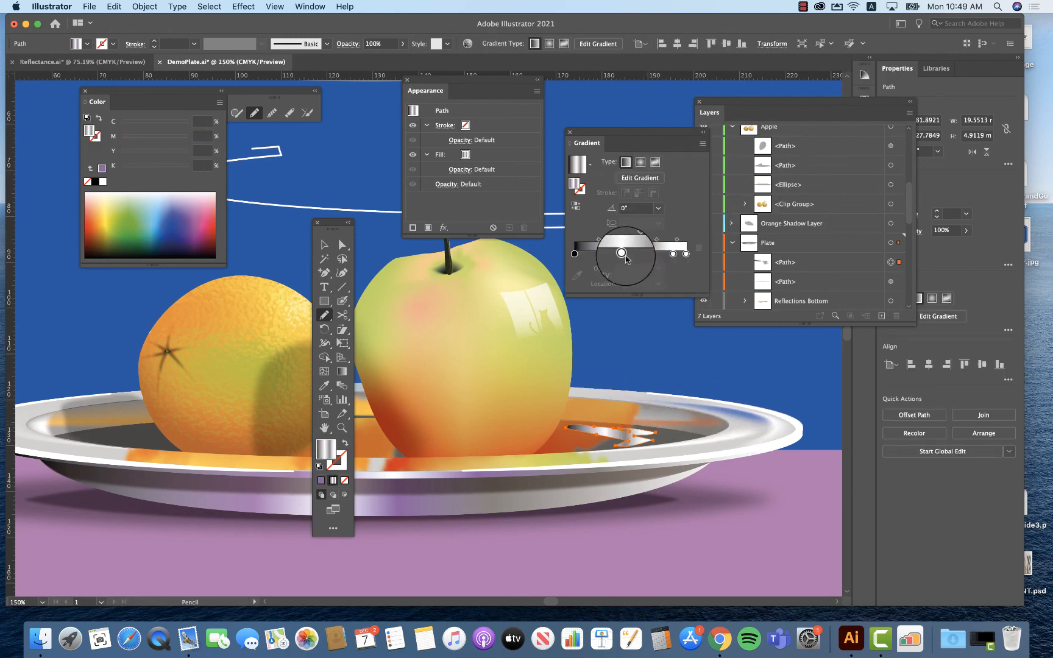
pyautogui.moveTo(622, 254)
pyautogui.mouseDown()
pyautogui.moveTo(609, 273)
pyautogui.moveTo(636, 263)
pyautogui.moveTo(617, 276)
pyautogui.mouseUp()
pyautogui.click(673, 253)
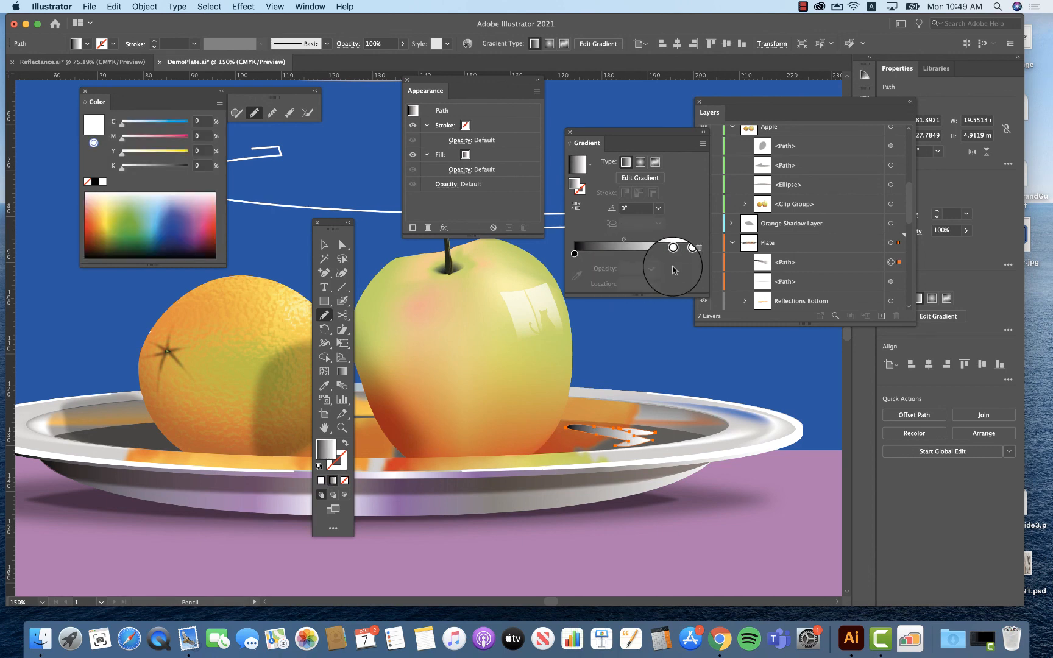
pyautogui.click(672, 267)
pyautogui.click(573, 253)
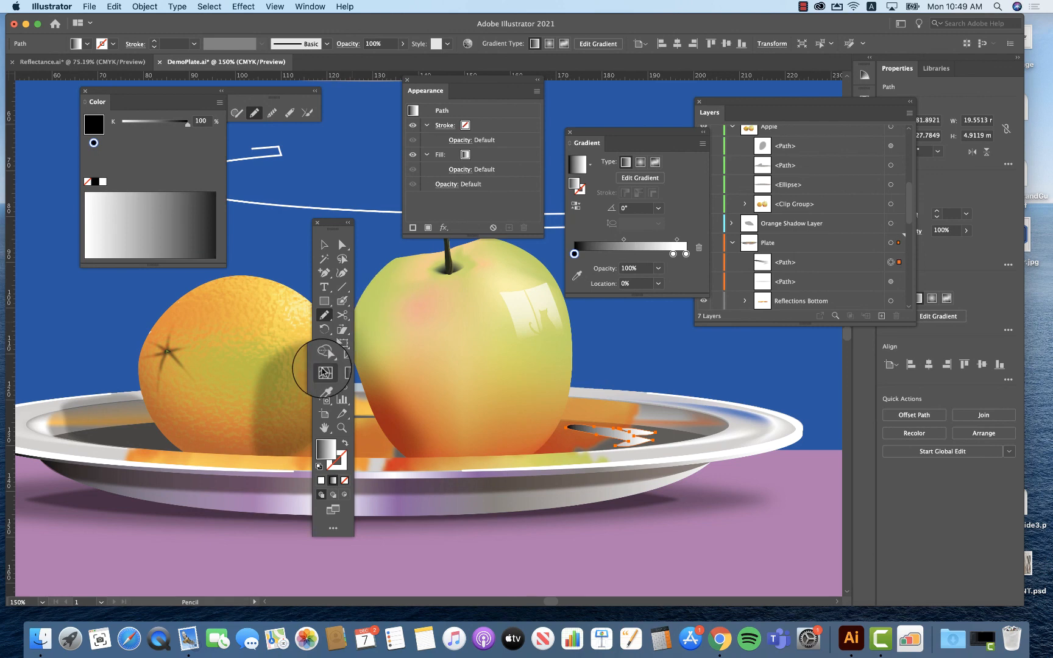
pyautogui.click(220, 103)
pyautogui.click(244, 155)
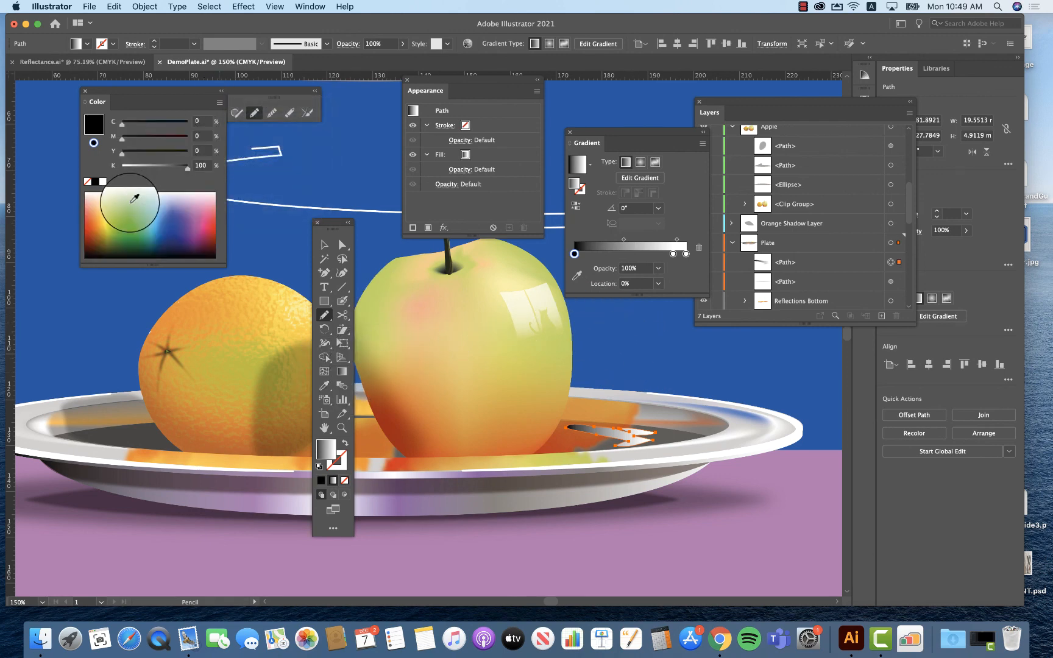
pyautogui.click(165, 224)
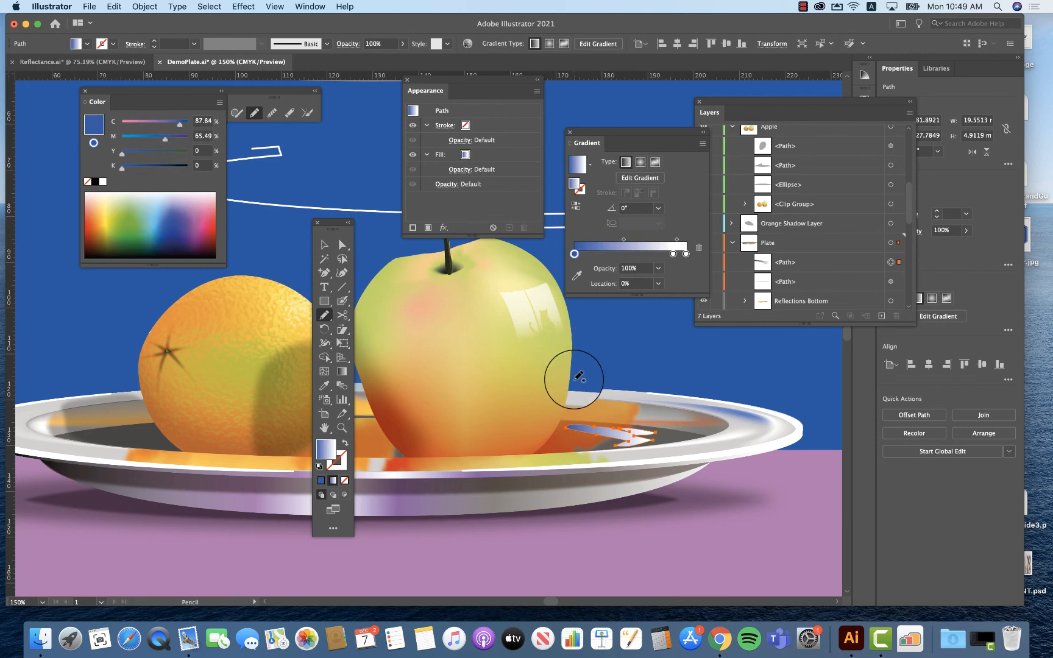
# Step: Set the reflection shape's blending mode to Lighten and its opacity to 44%
pyautogui.click(448, 186)
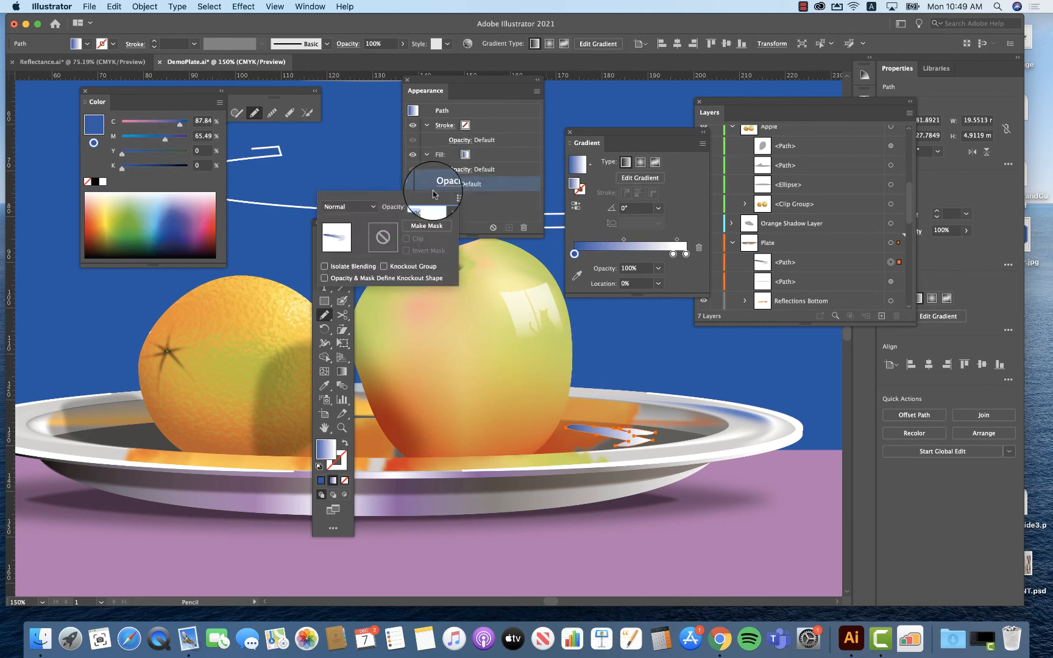
pyautogui.click(355, 206)
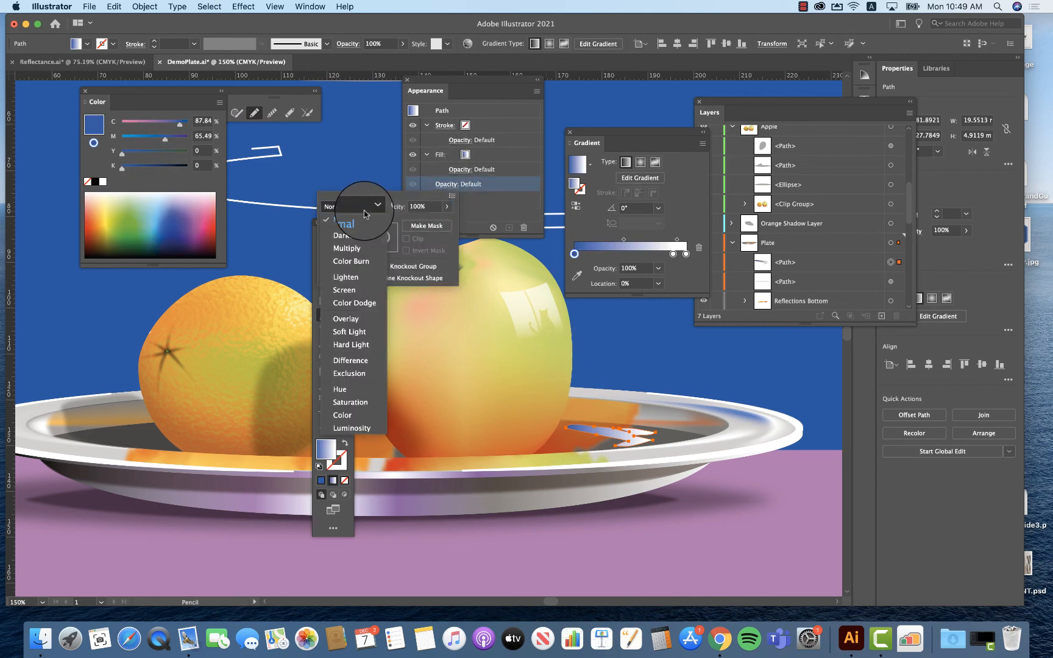
pyautogui.click(353, 279)
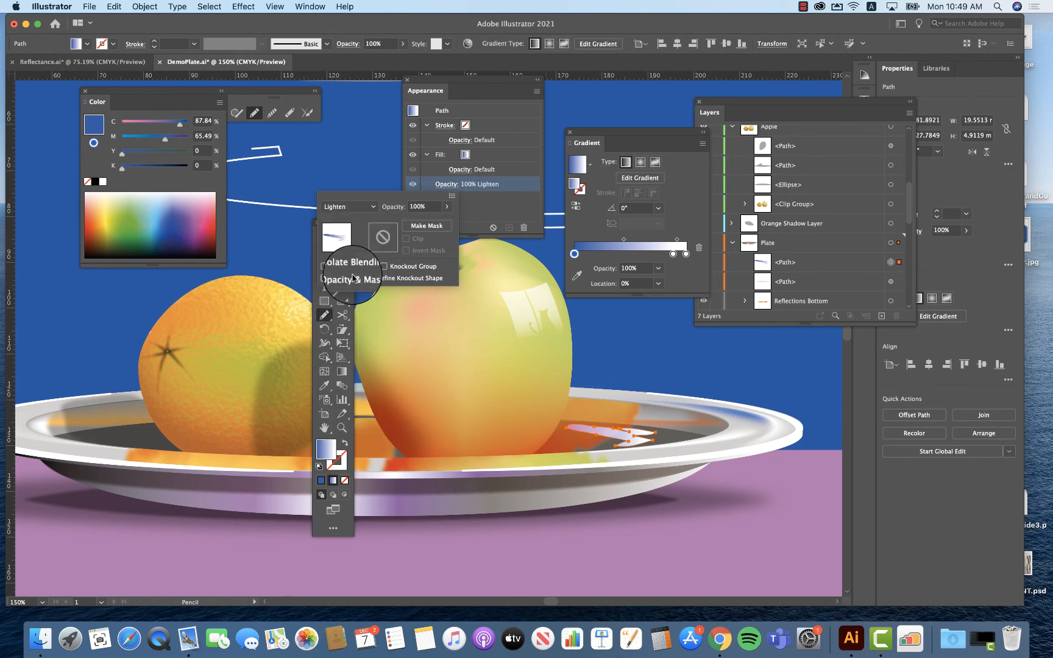
pyautogui.click(447, 206)
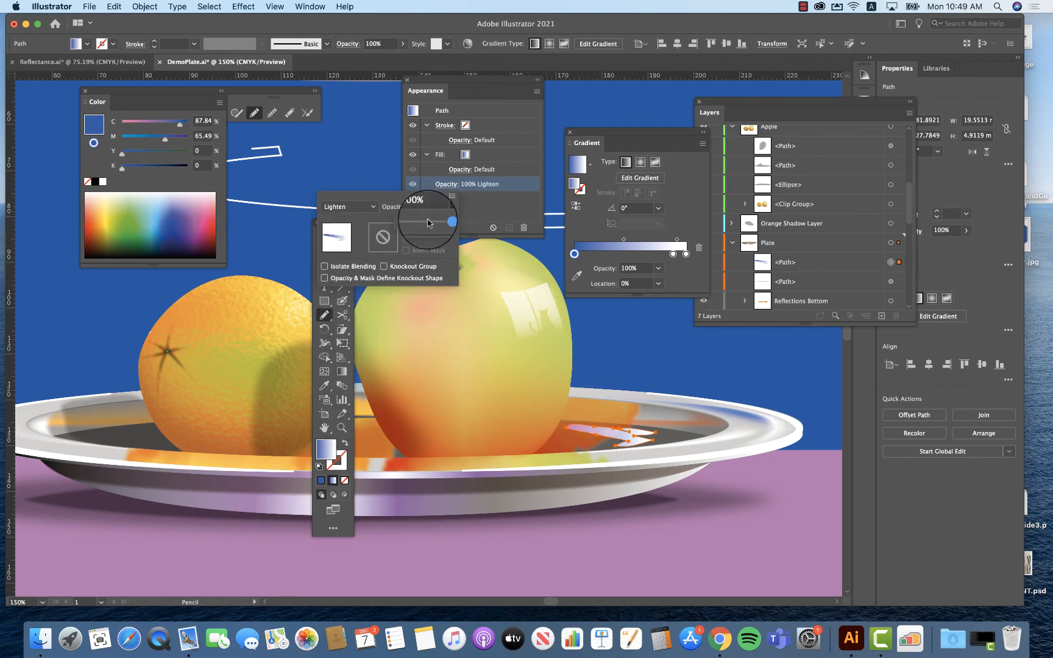
pyautogui.moveTo(440, 222); pyautogui.dragTo(421, 224)
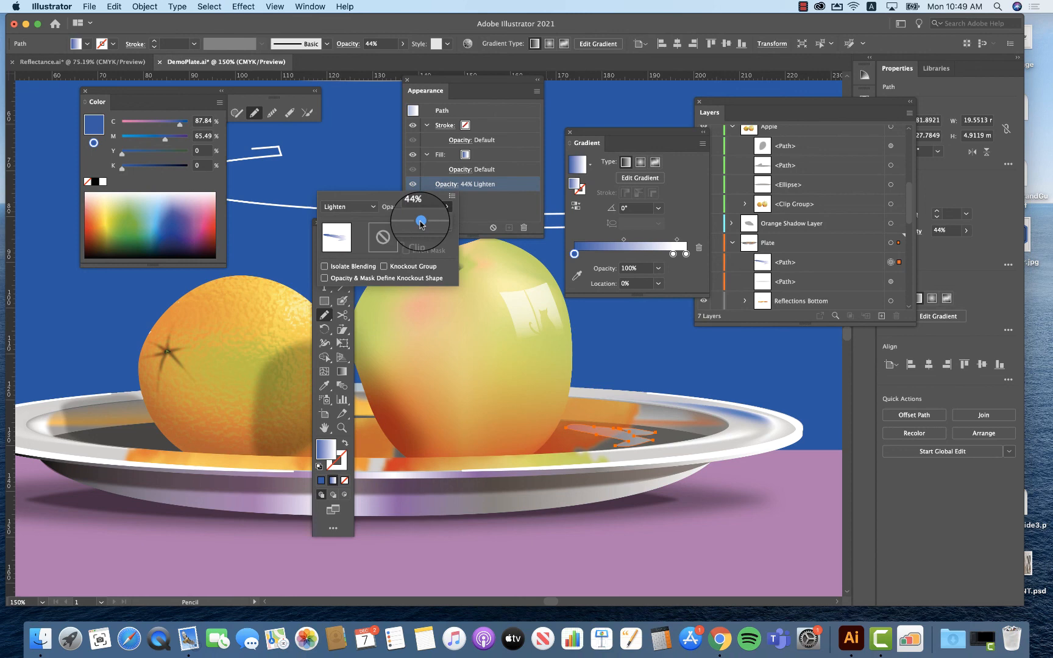
pyautogui.click(670, 508)
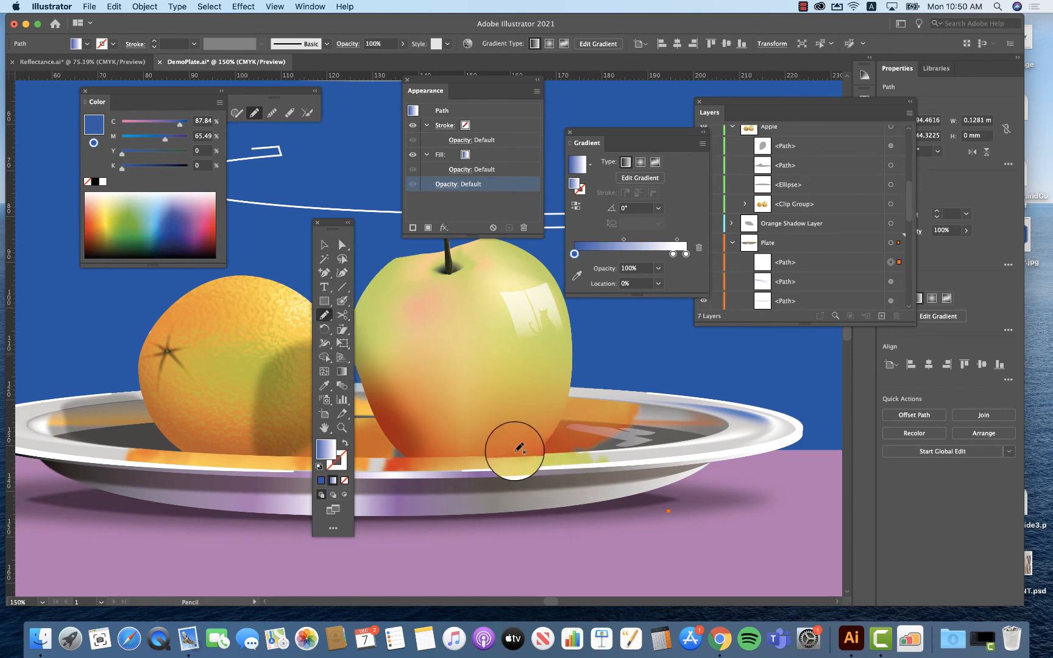
# Step: Delete the spare grey ellipse and the leftover white stroked paths above the fruit
pyautogui.click(324, 343)
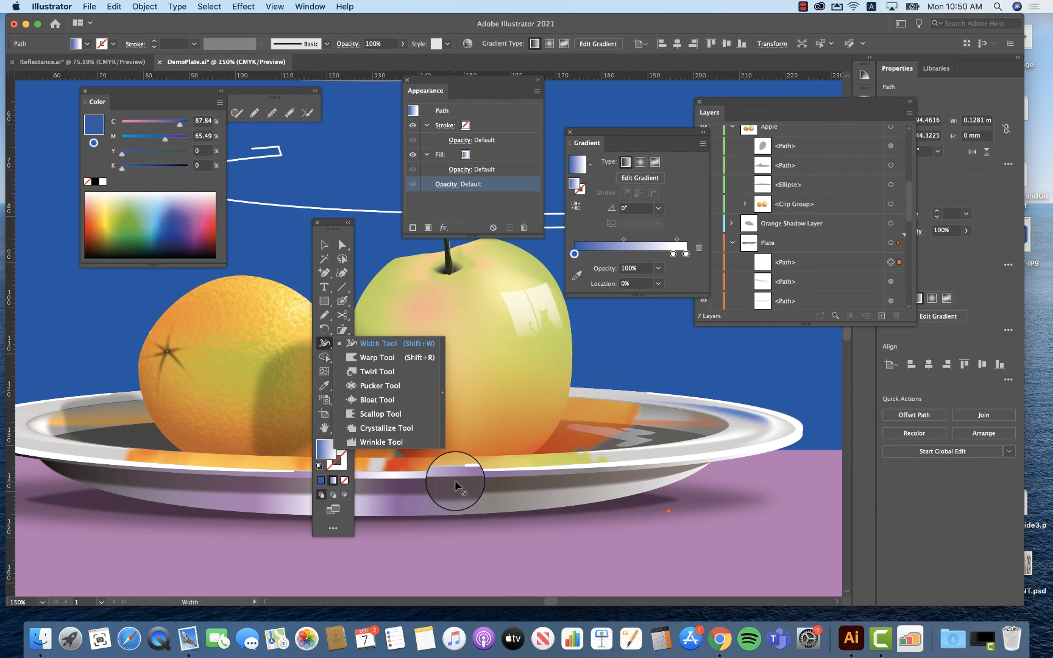
pyautogui.scroll(-3, 455, 485)
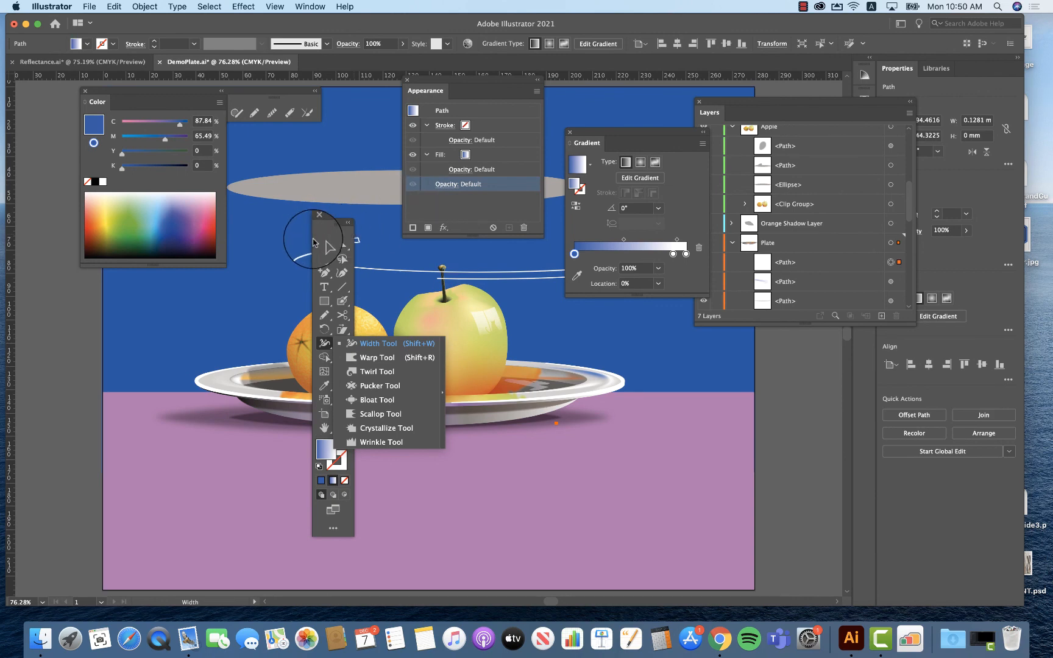
pyautogui.click(324, 244)
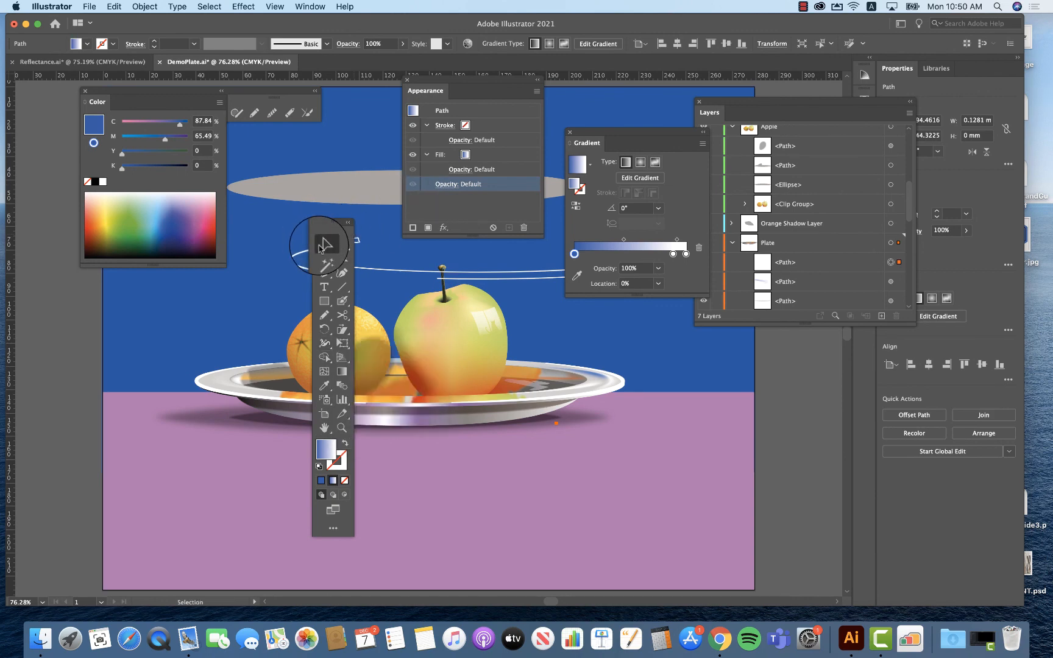
pyautogui.click(403, 287)
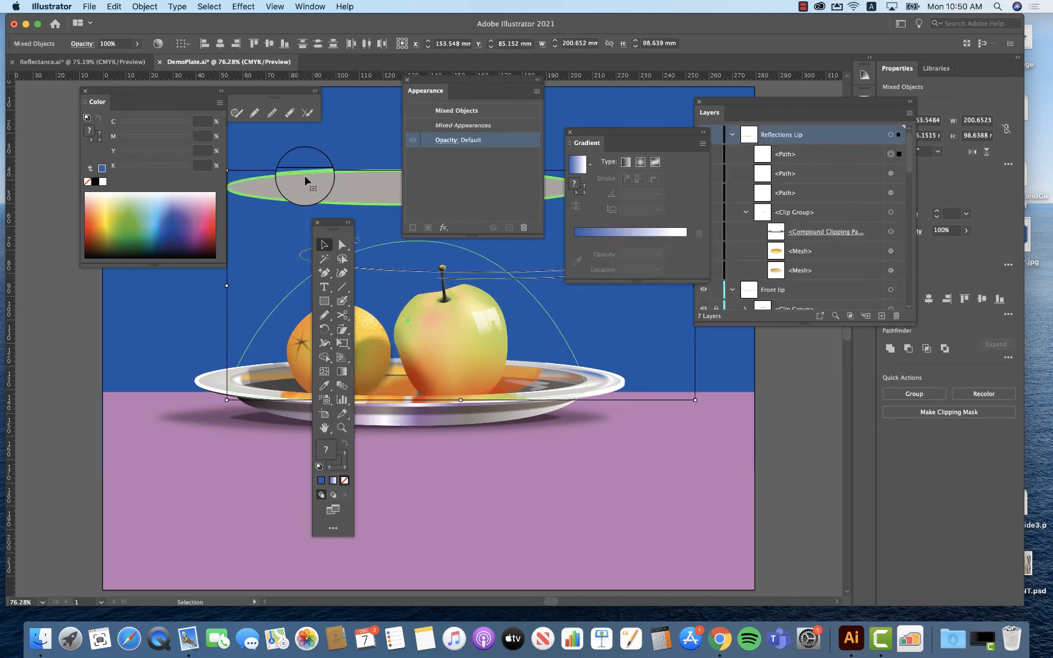
pyautogui.click(332, 186)
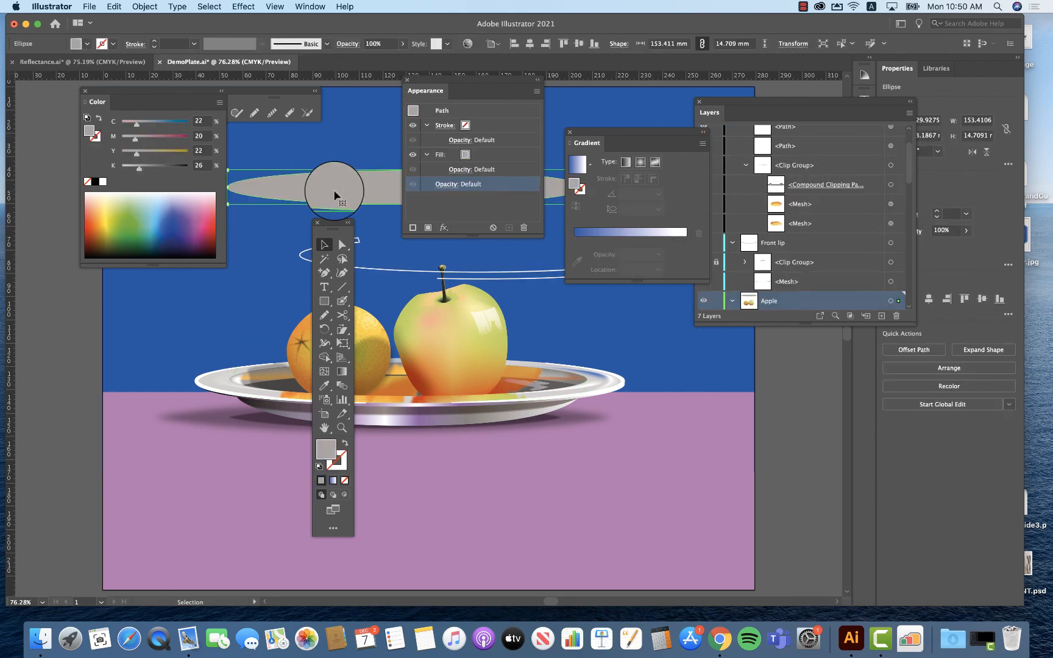
pyautogui.press('Delete')
pyautogui.click(533, 277)
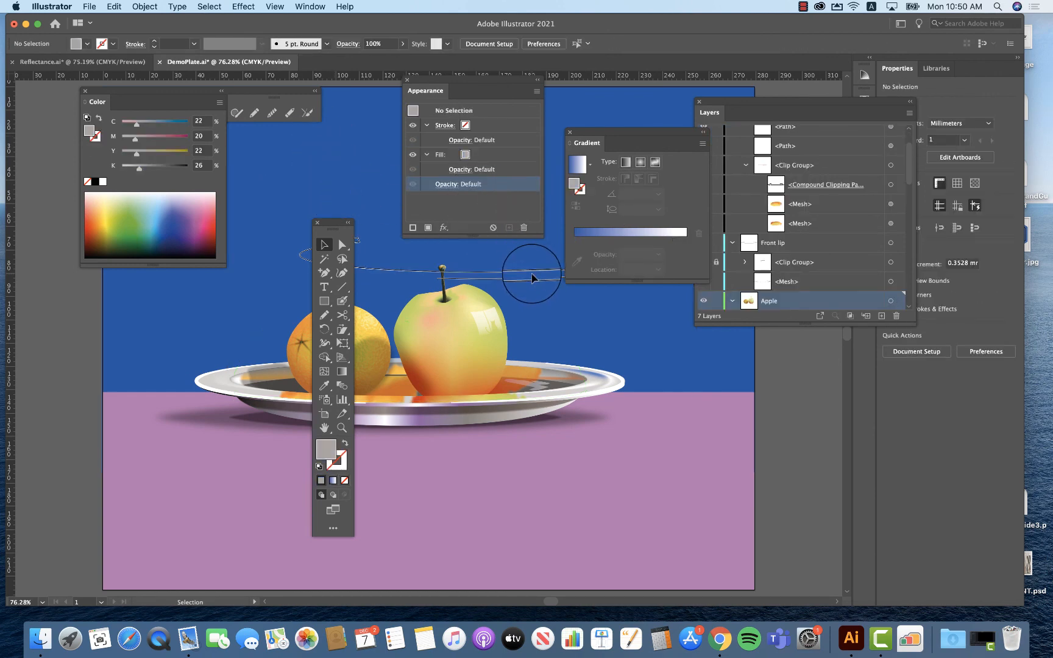
pyautogui.press('Delete')
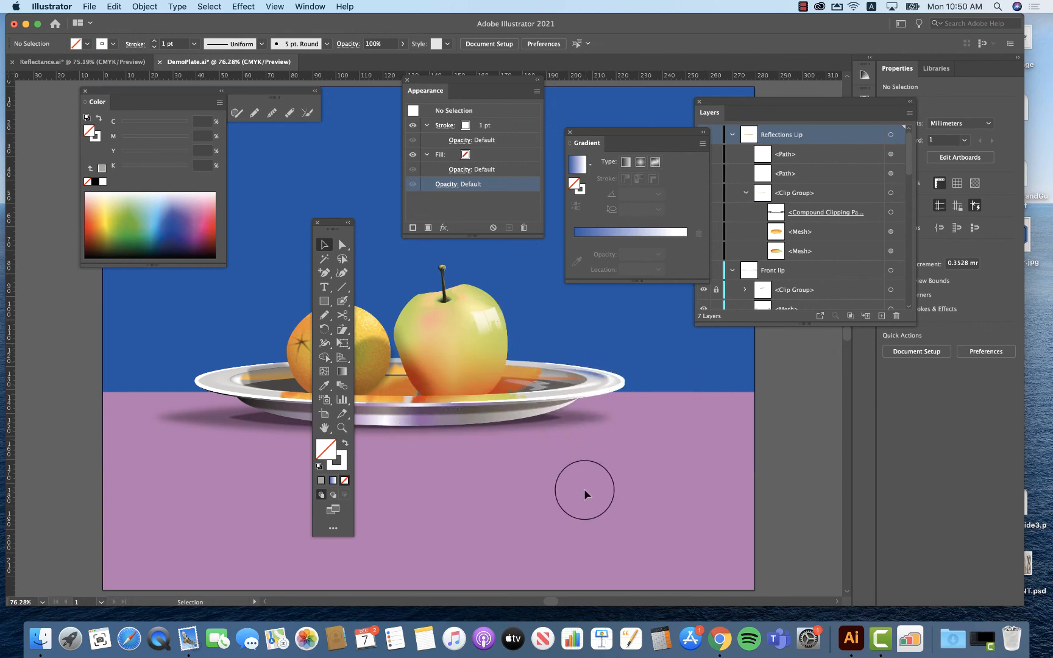
# Step: Reset the Essentials Classic workspace to its default arrangement
pyautogui.click(317, 6)
pyautogui.moveTo(427, 61)
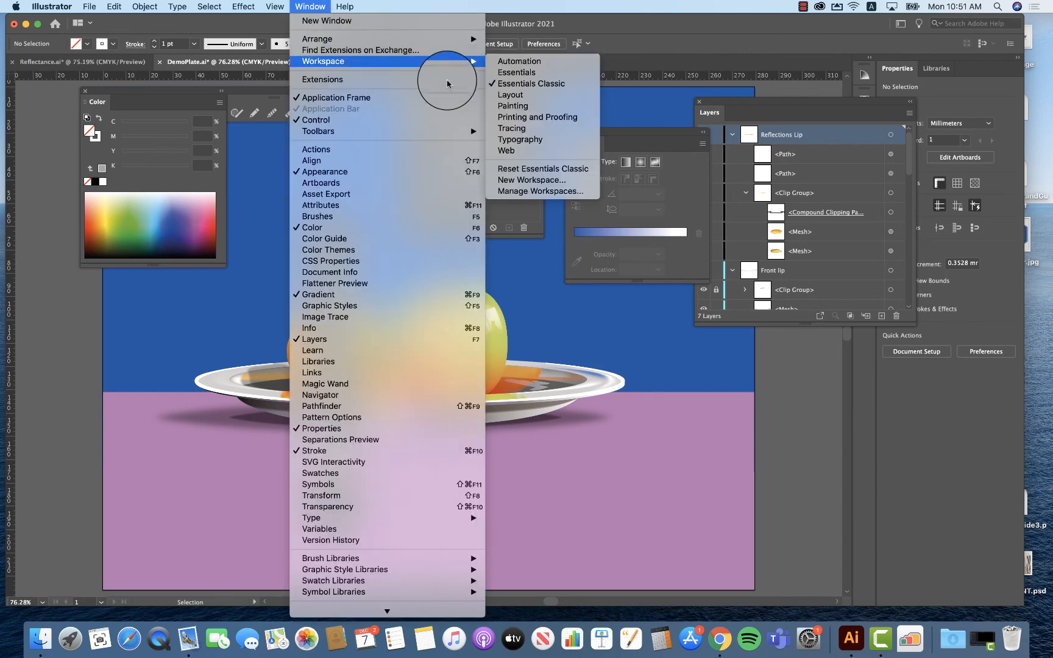
pyautogui.click(535, 169)
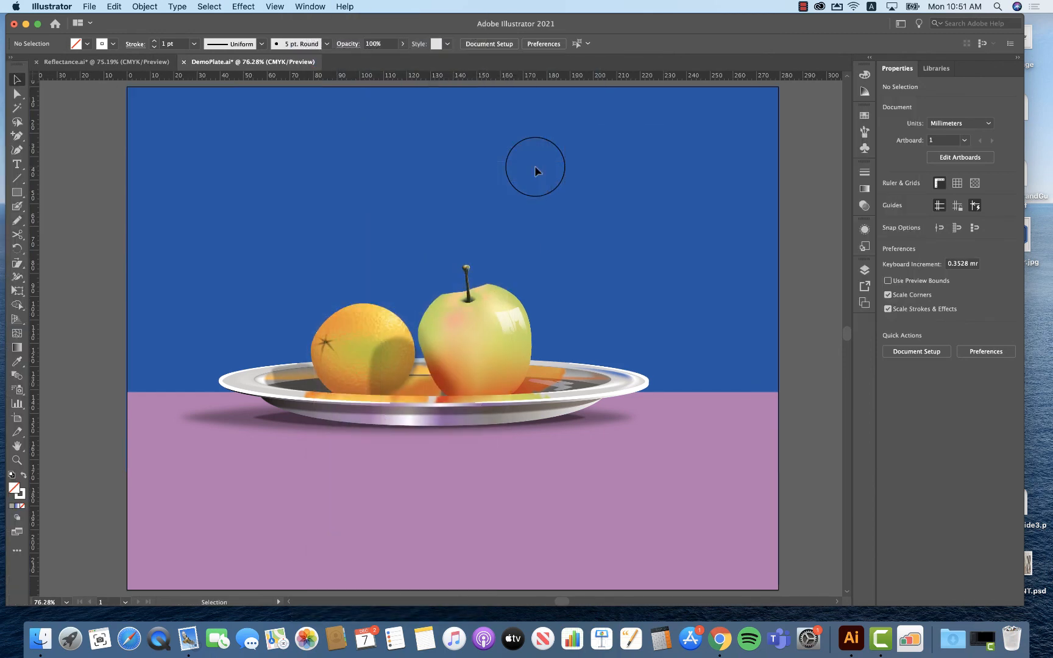